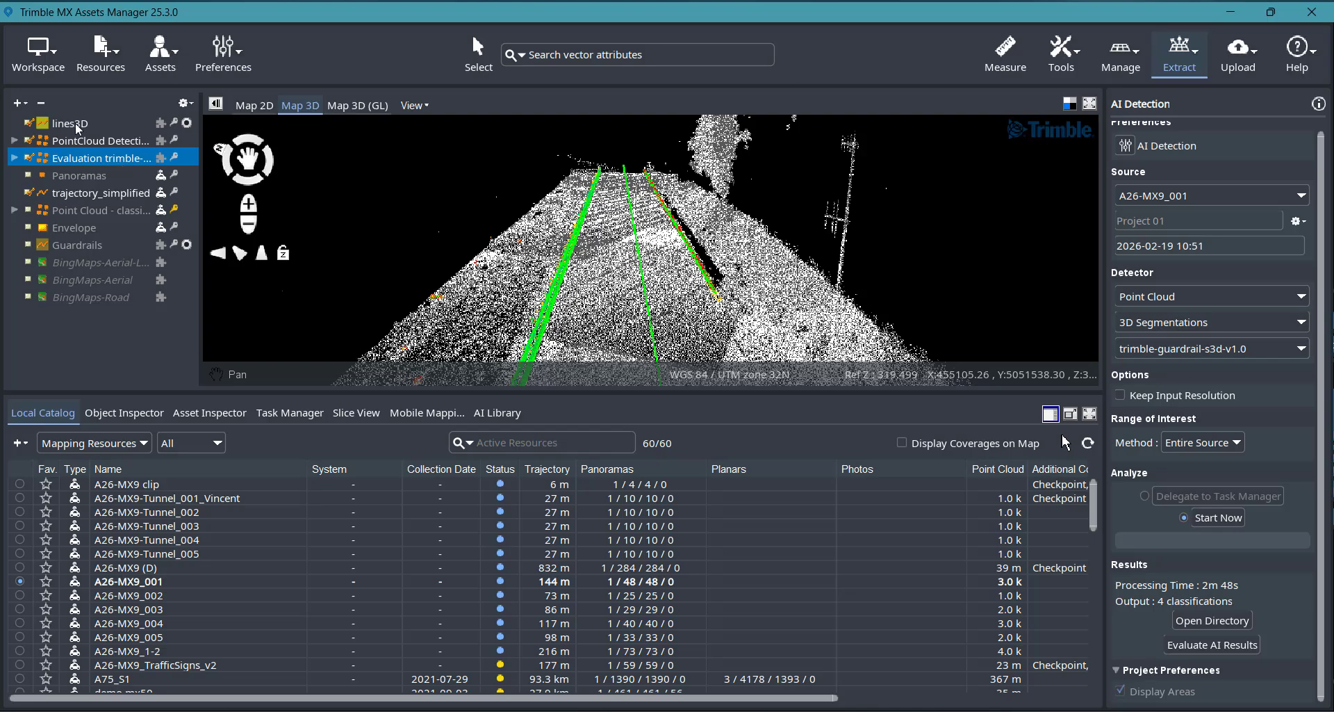
Step: Set up a Compare Vector DataSets run with lines3D as the source and Guardrails as the compare dataset
left_click(75, 123)
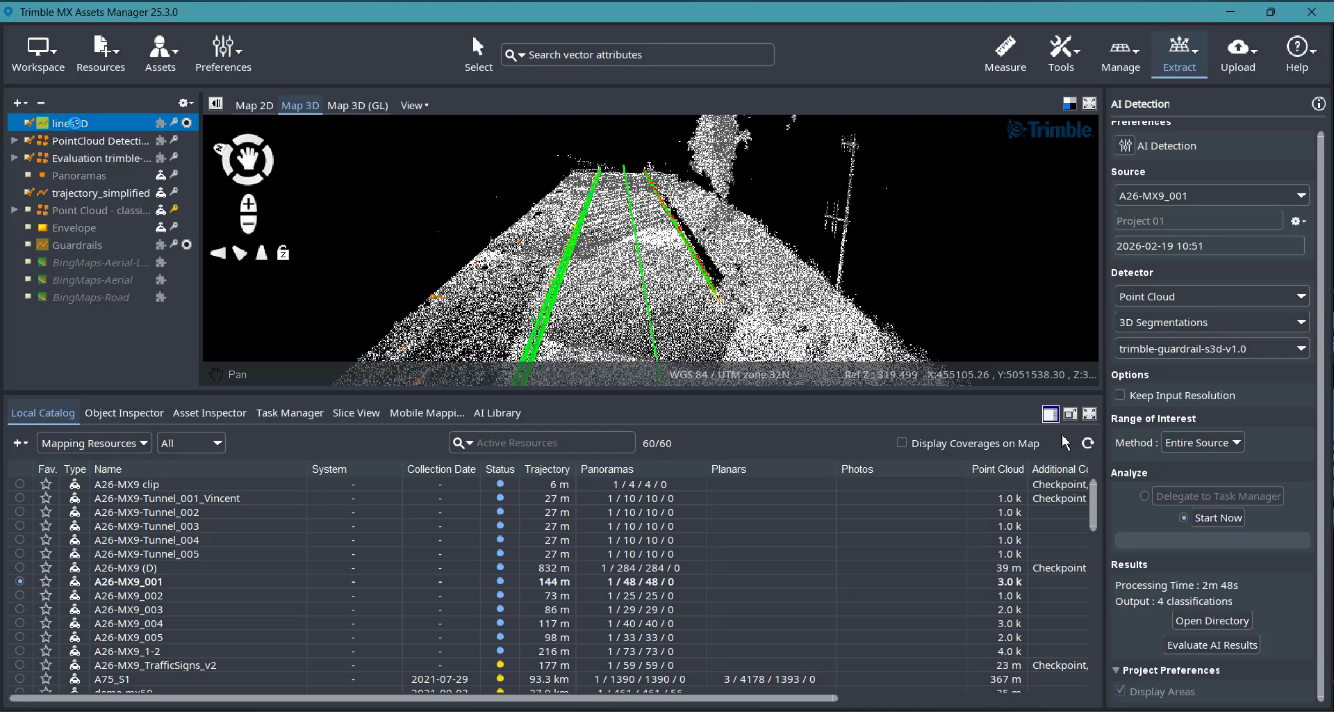
left_click(1074, 61)
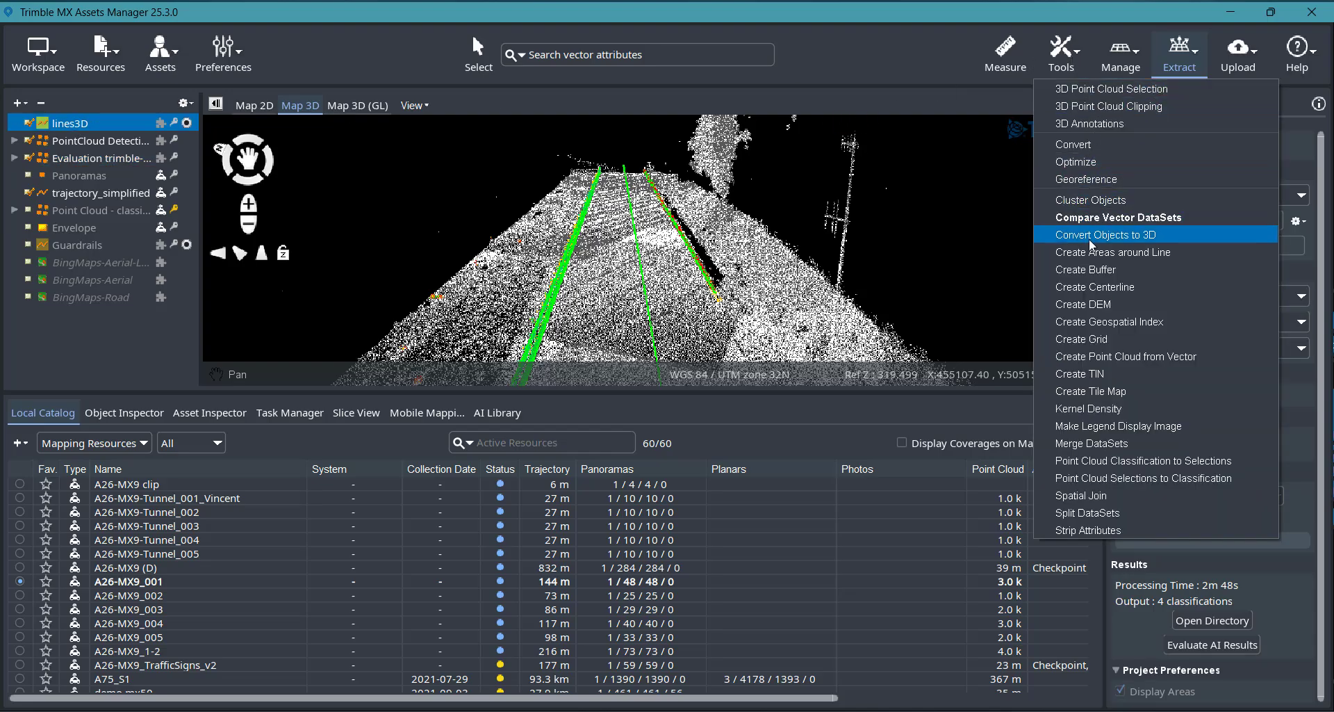
left_click(1091, 219)
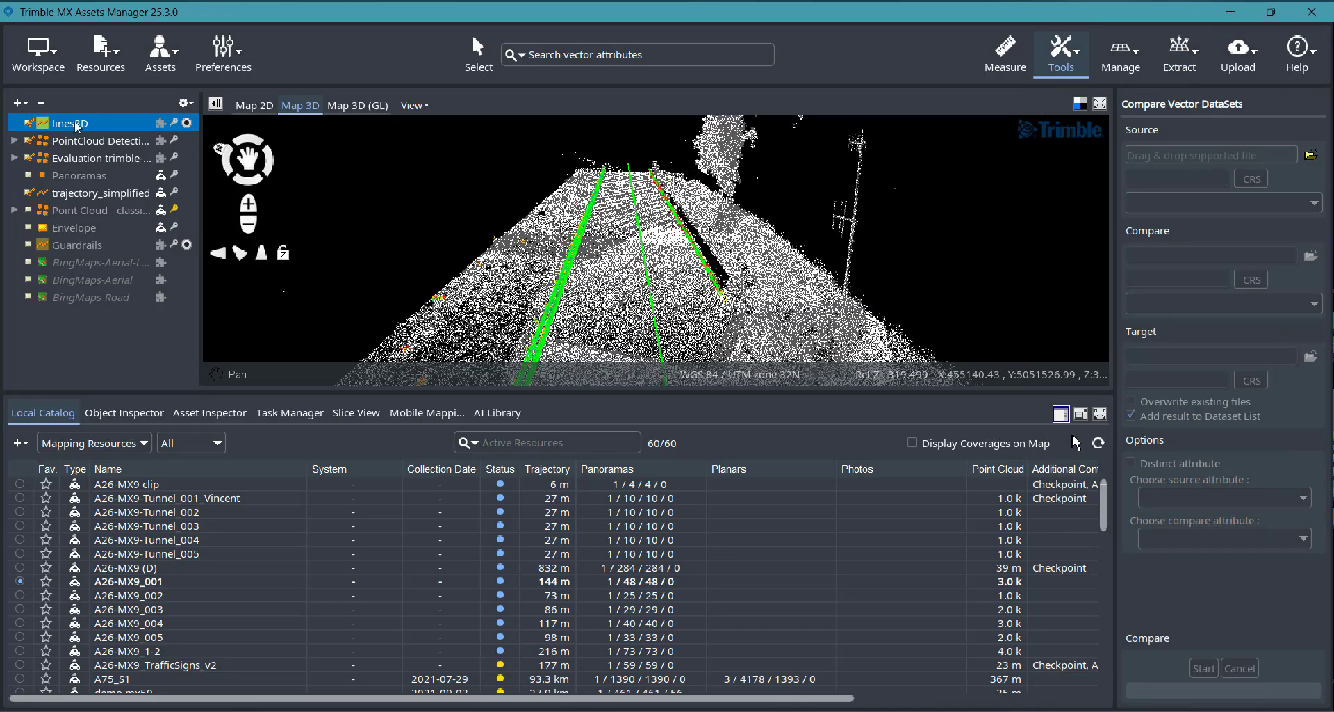
left_click(1188, 156)
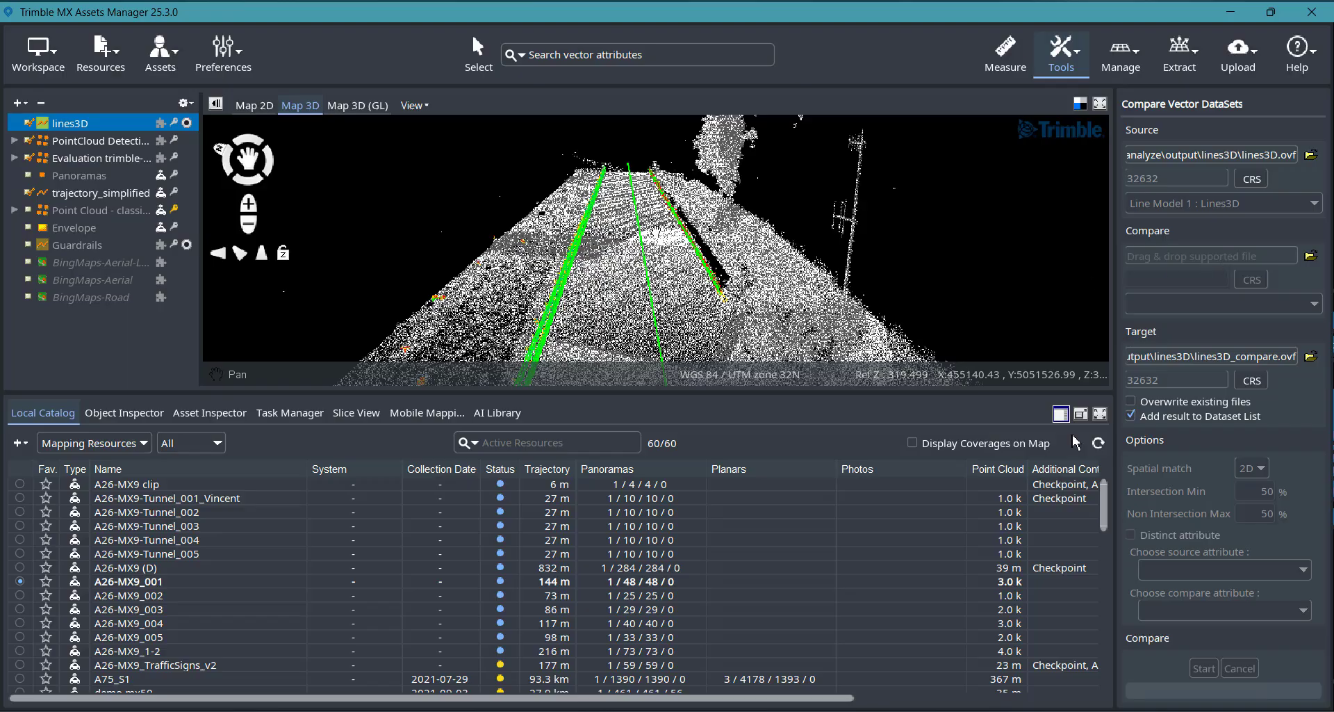
left_click_drag(69, 246, 1175, 264)
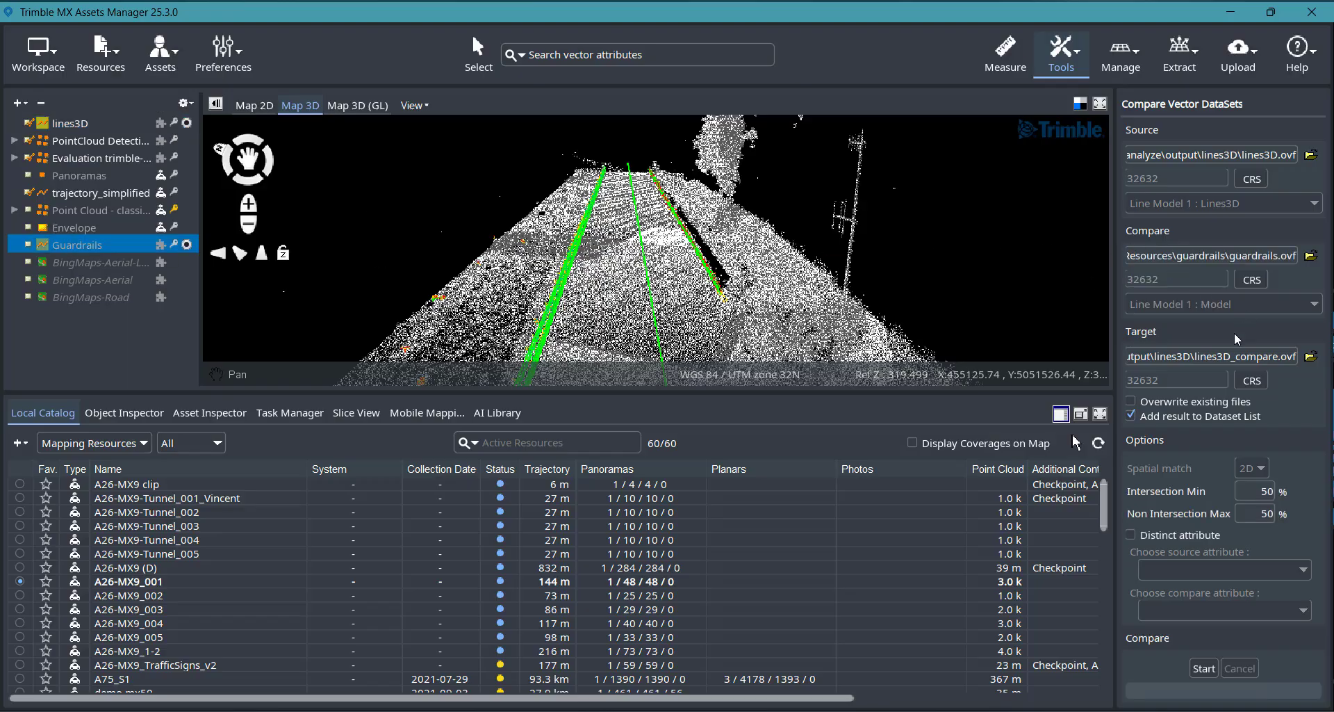
Step: Enable distinct attribute matching with source attribute LabelId and compare attribute type, and start the comparison
left_click(1132, 535)
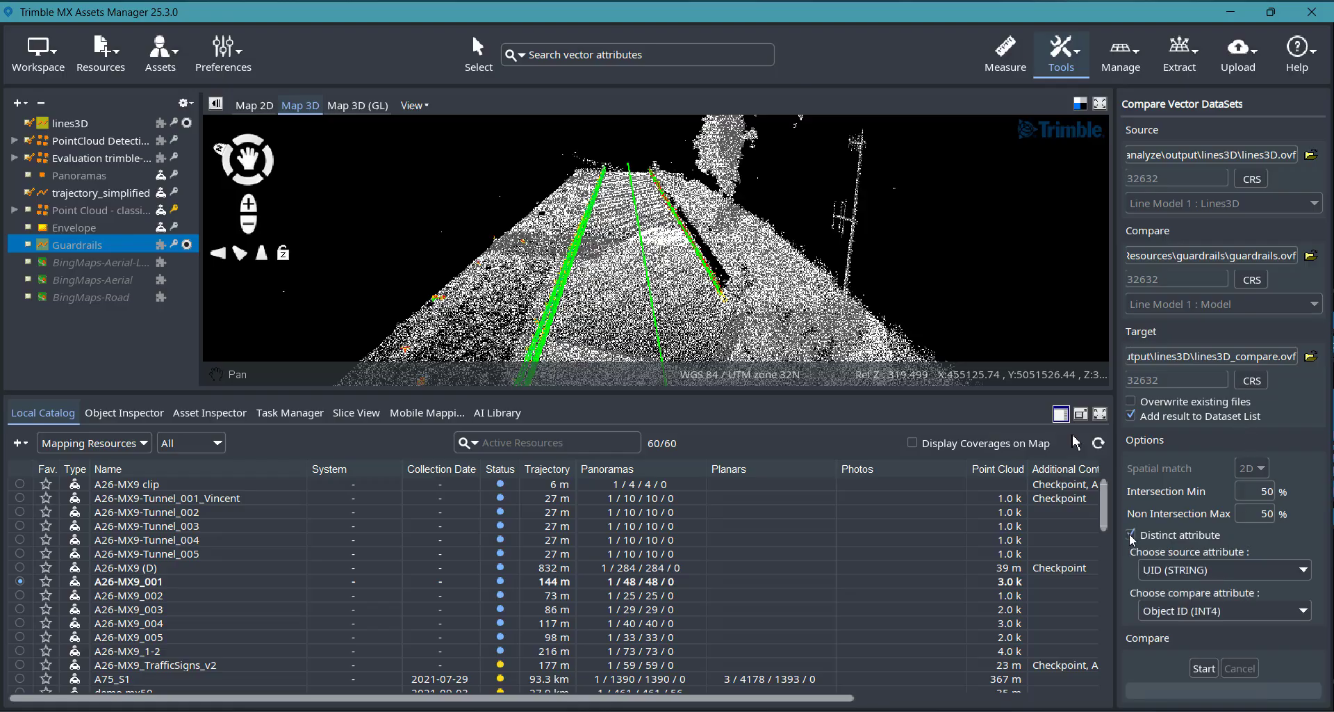
left_click(1238, 576)
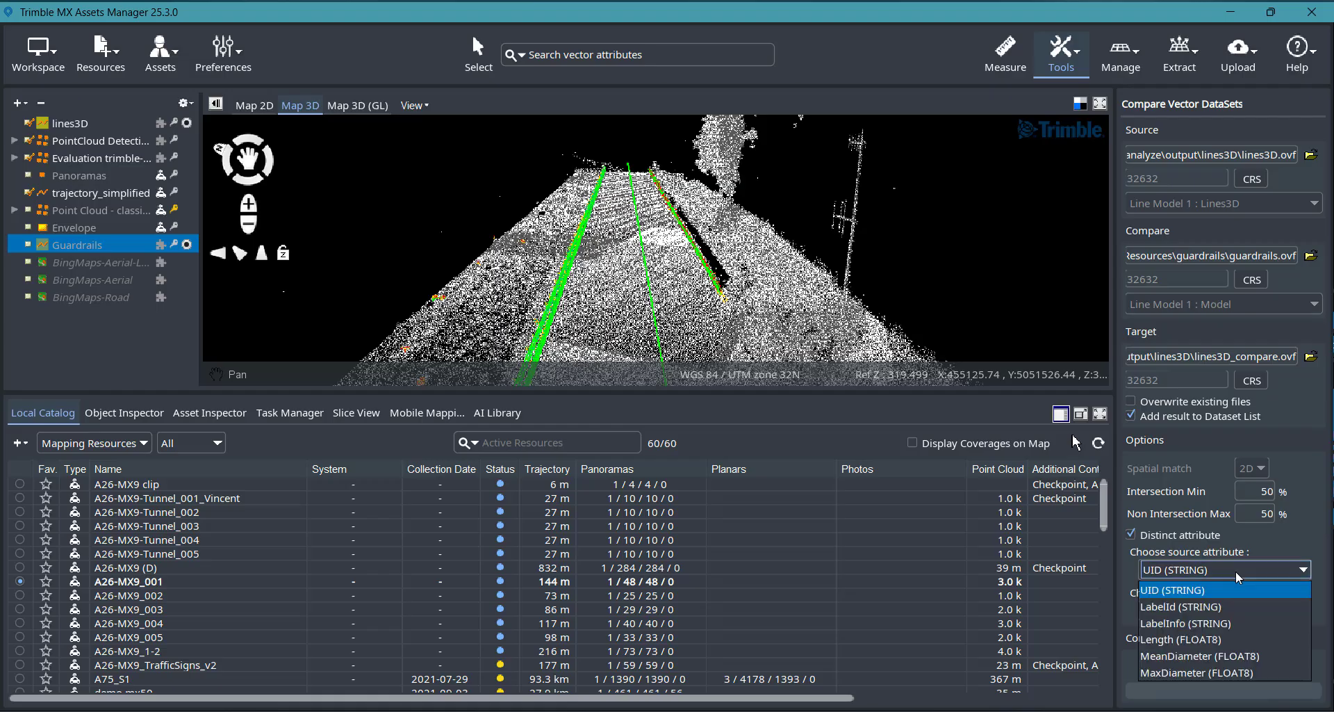
left_click(1238, 606)
left_click(1236, 615)
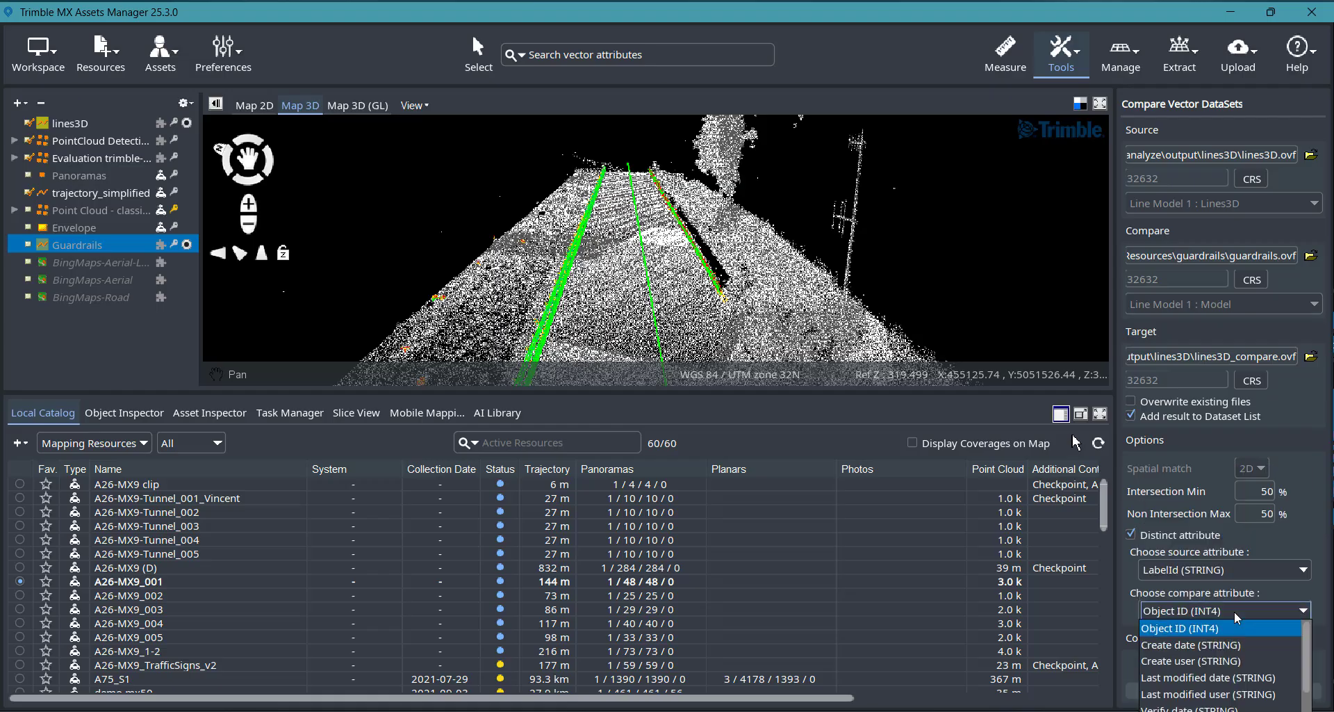
scroll(1241, 667, "down", 2)
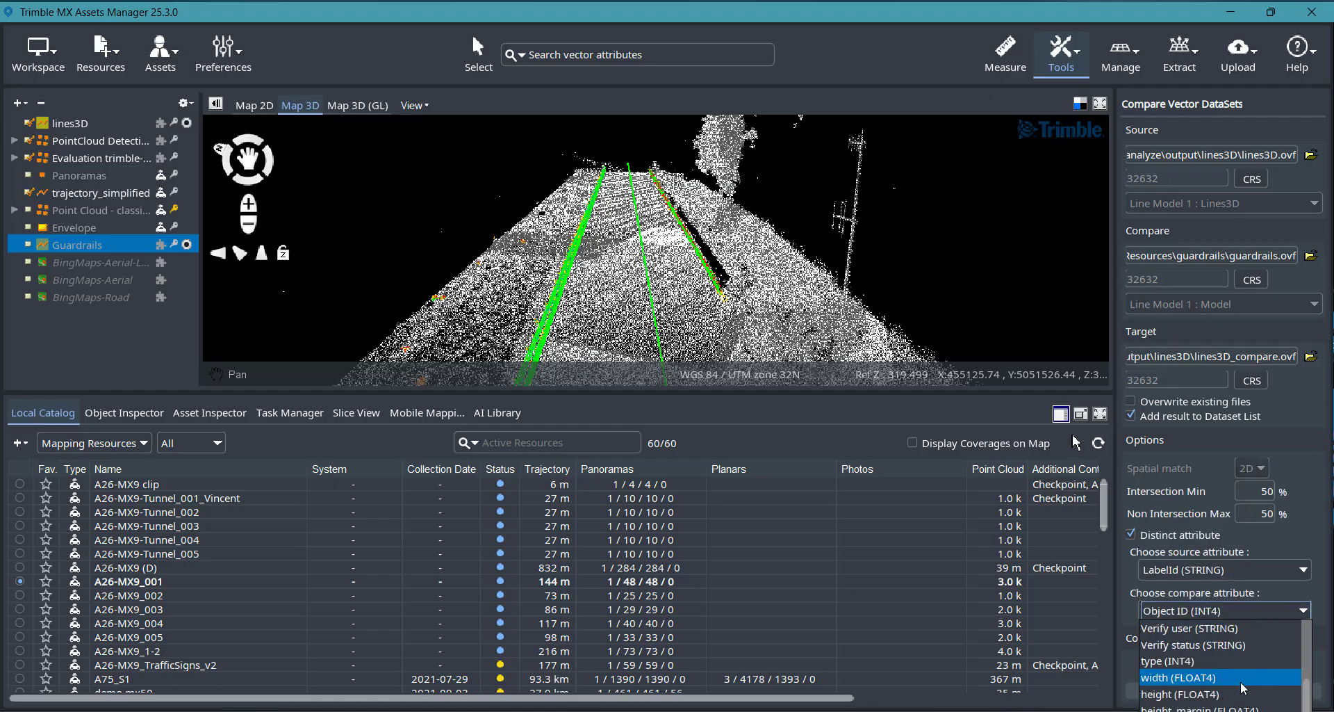
left_click(1210, 660)
left_click(1207, 667)
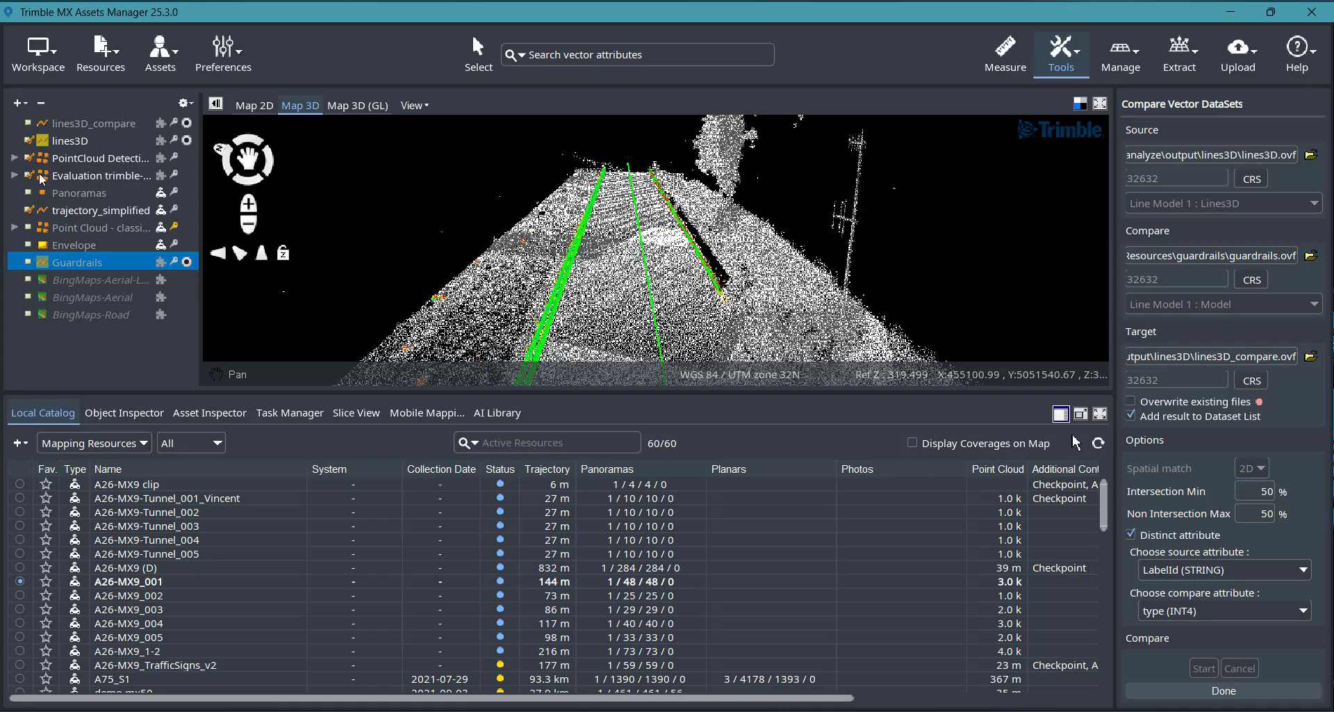
Step: Hide the trajectory, Evaluation, PointCloud Detection and lines3D layers and display only lines3D_compare in the 3D map
left_click(28, 211)
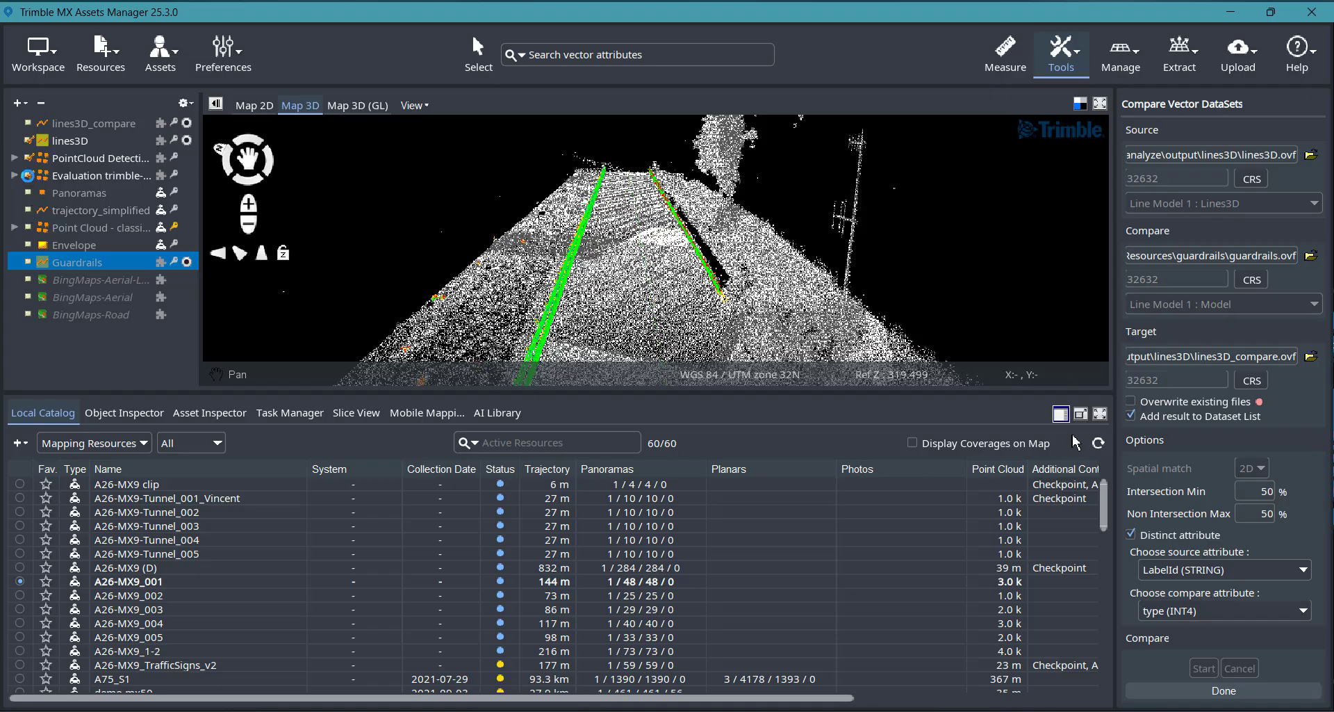
left_click(29, 175)
left_click(28, 158)
left_click(28, 140)
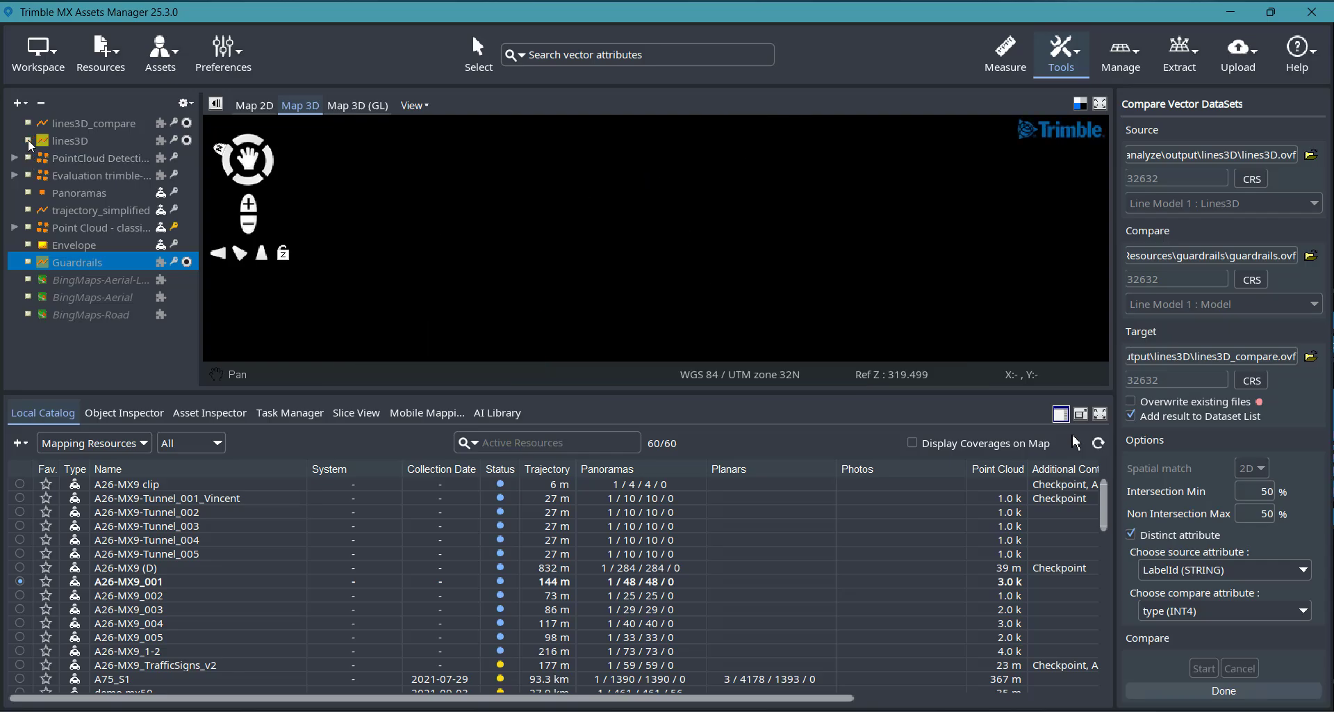
left_click(28, 123)
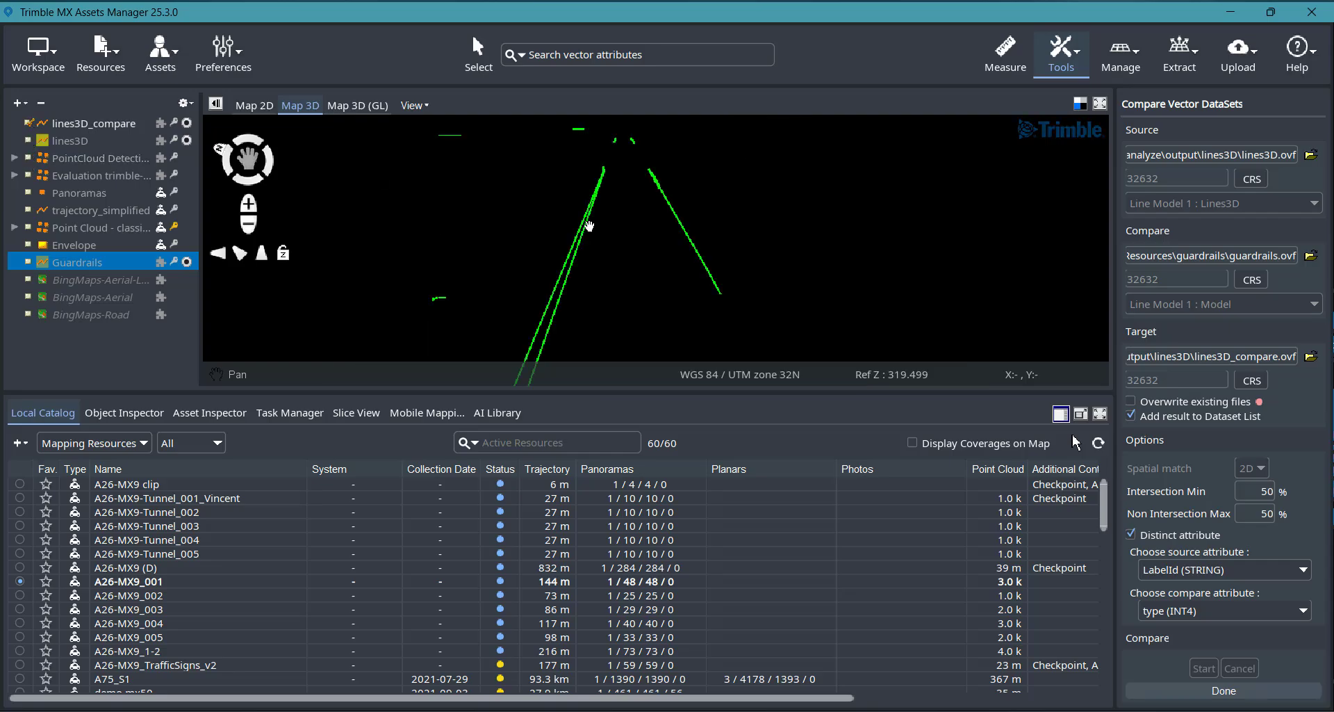
Step: Examine the eval, eval_intersection and eval_non_intersection columns in the lines3D_compare attribute table, widening them as needed, and close the table
left_click(74, 124)
right_click(75, 125)
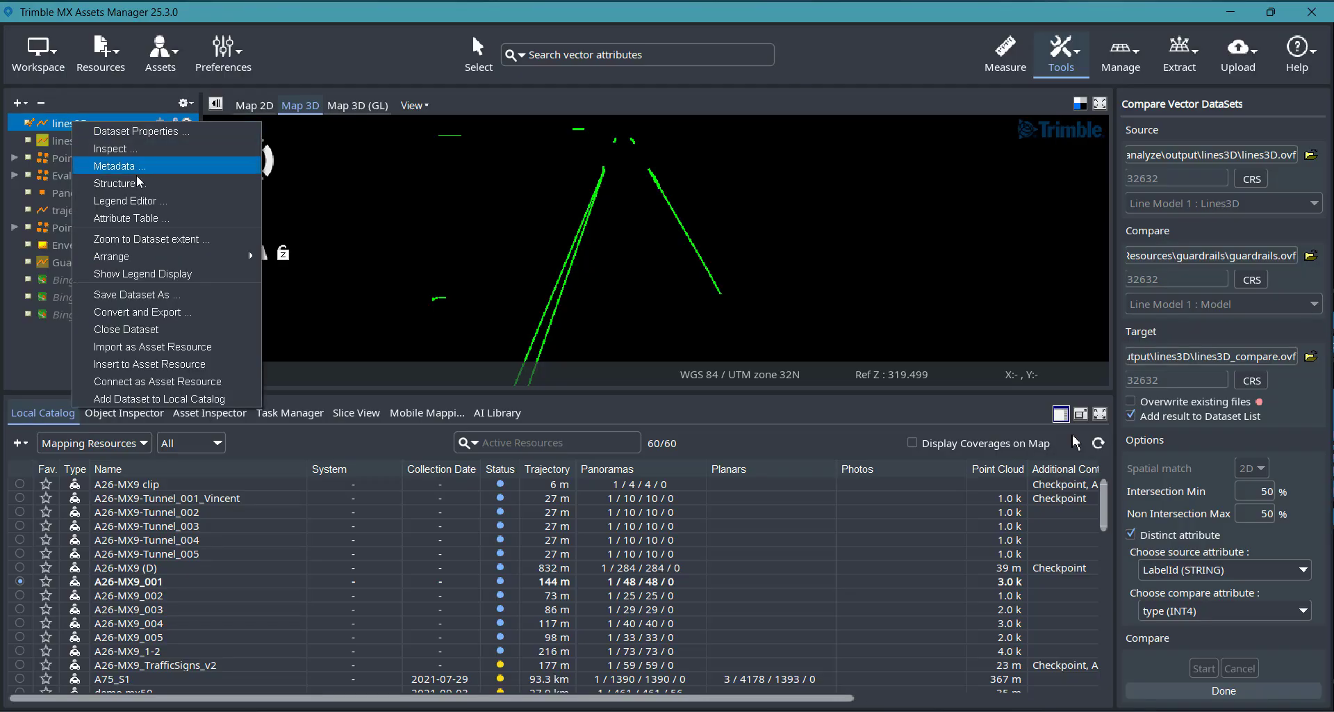
left_click(135, 220)
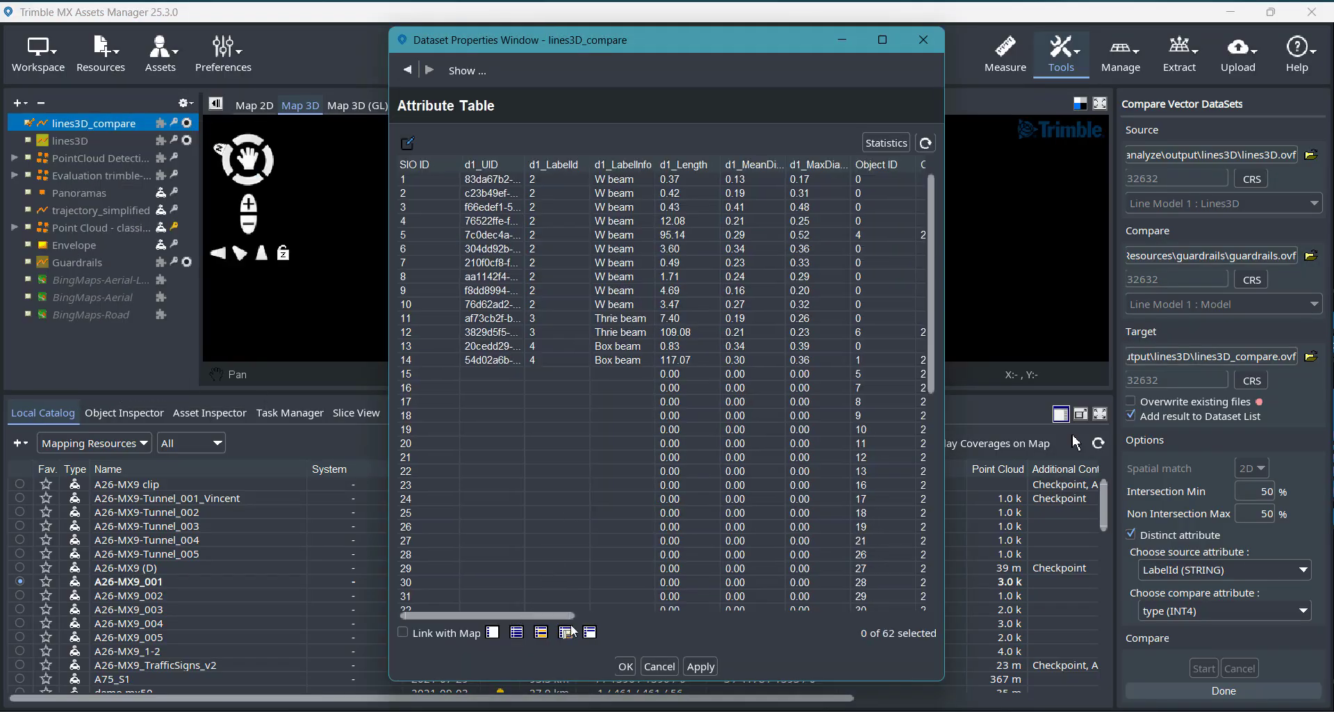
left_click_drag(518, 615, 873, 616)
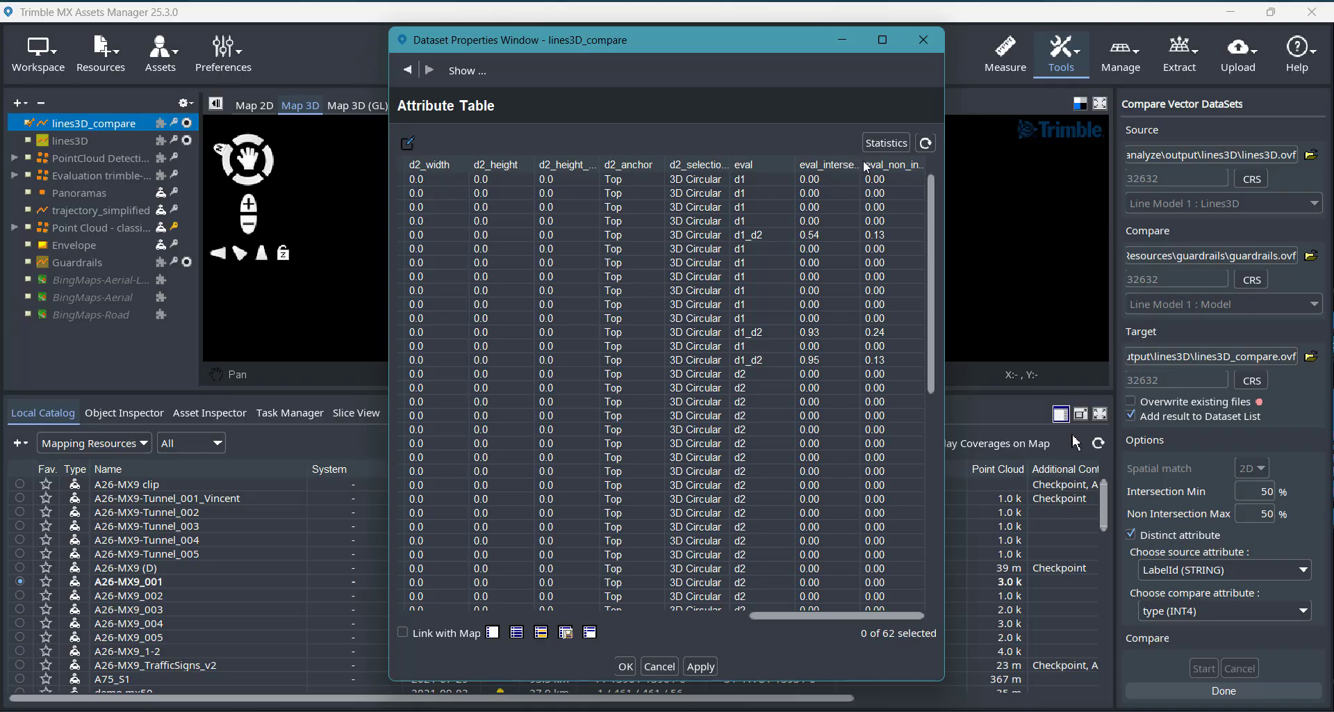
left_click_drag(865, 167, 1068, 173)
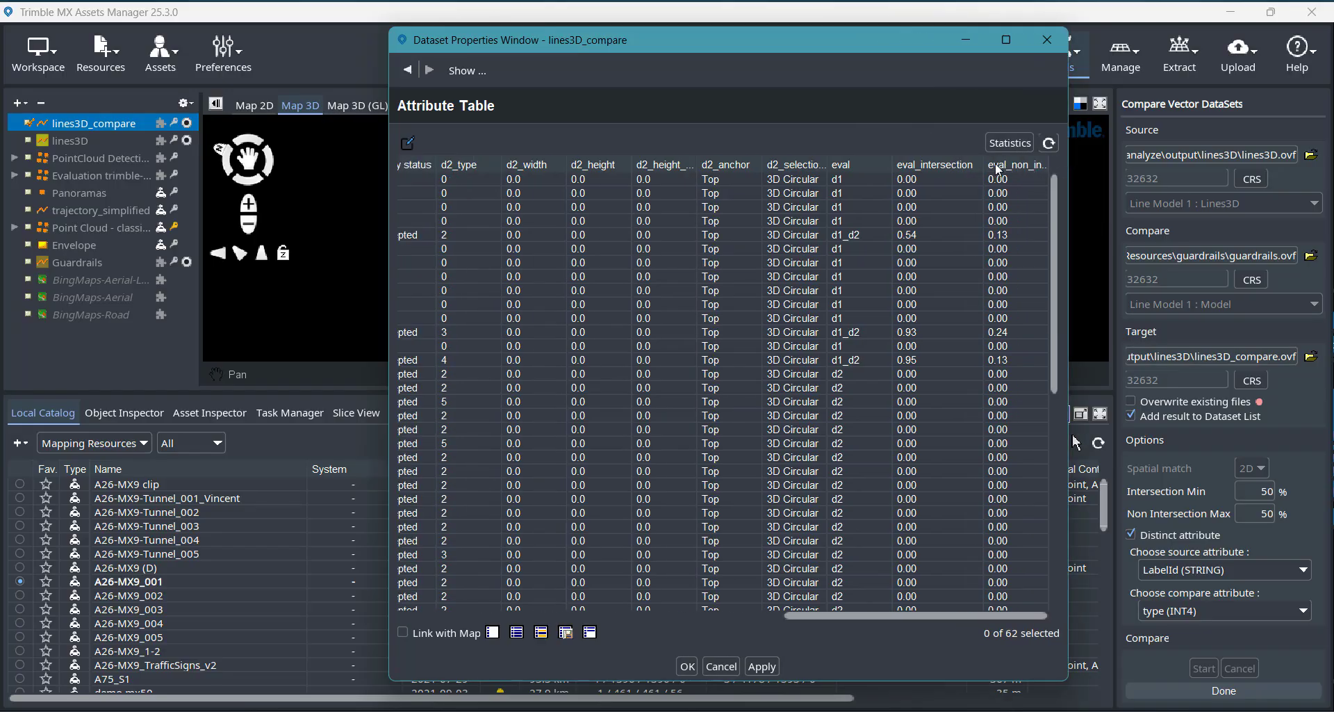
left_click_drag(982, 164, 934, 165)
left_click(1001, 41)
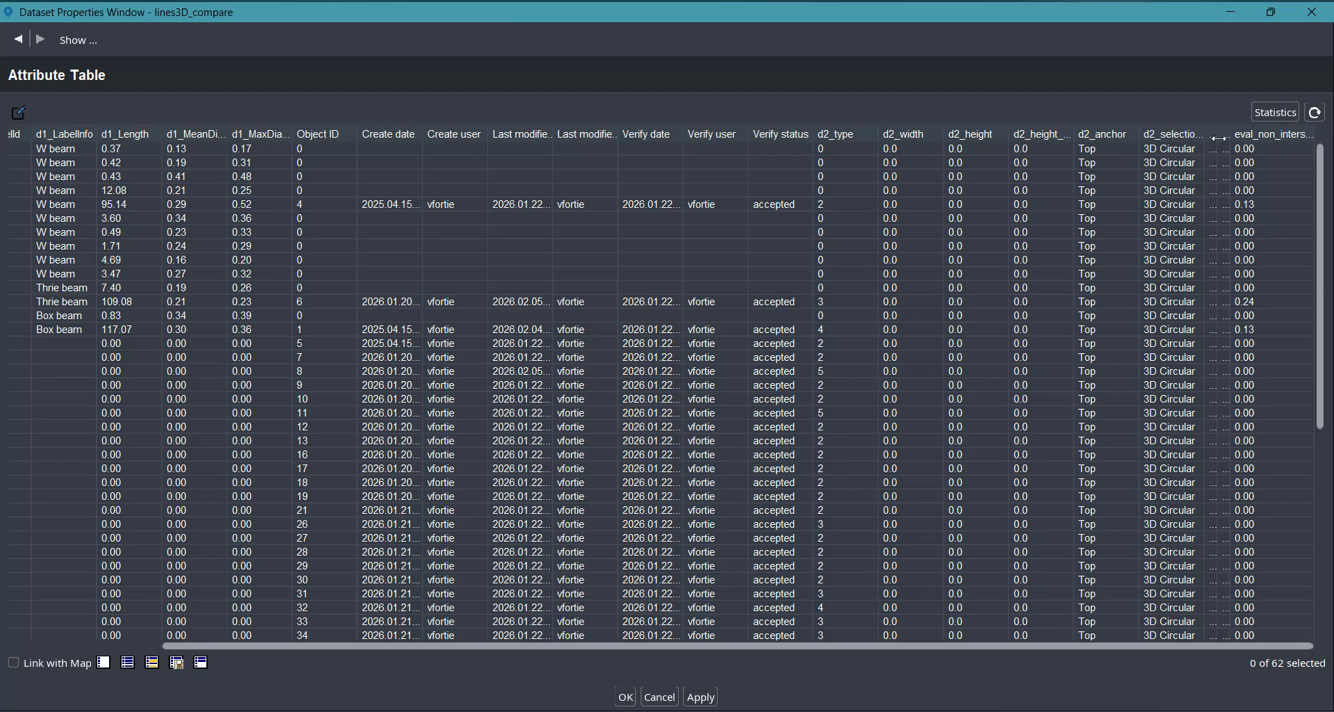
left_click_drag(1220, 139, 1252, 133)
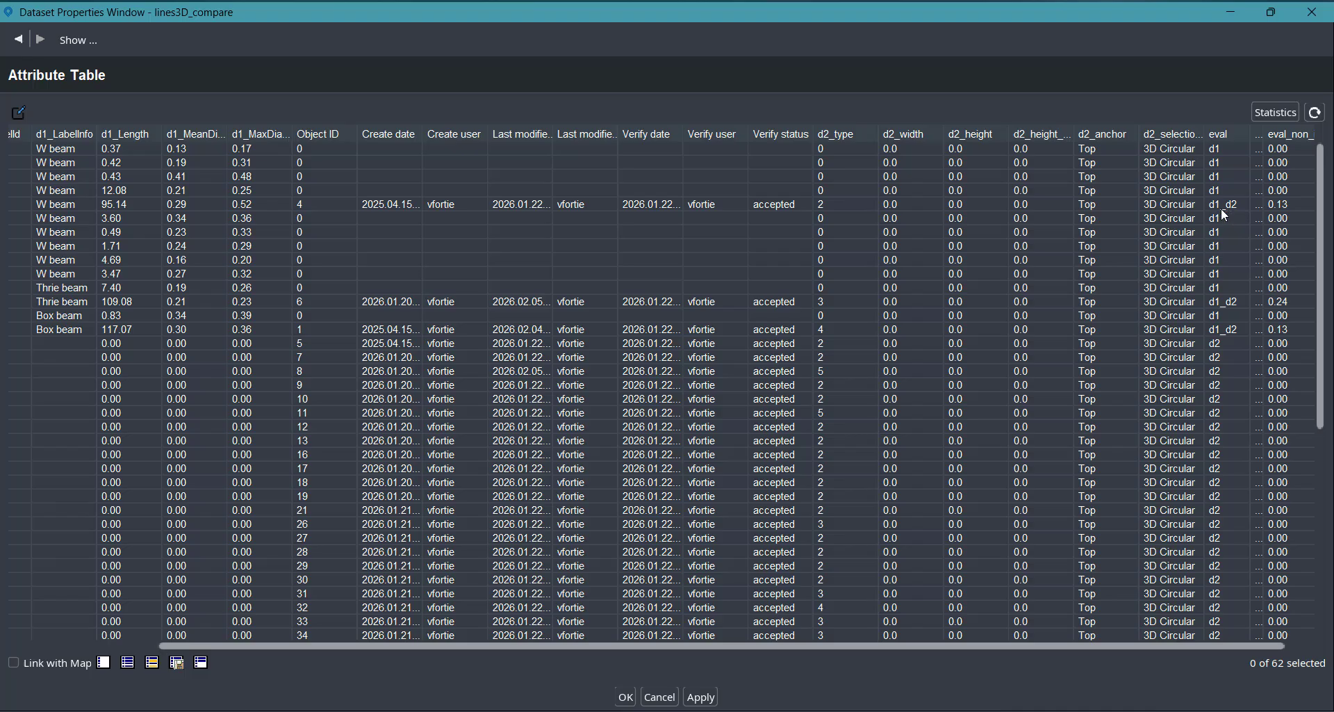
left_click(625, 696)
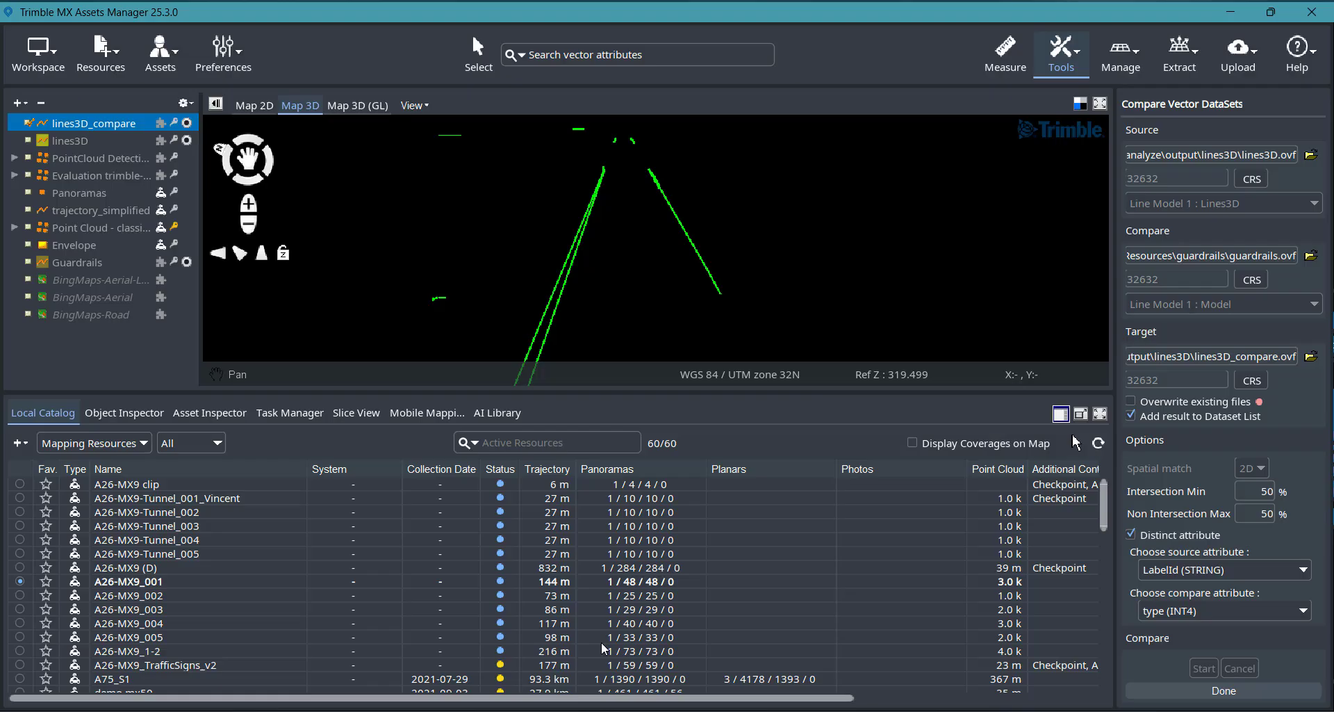
Step: Classify the lines3D_compare legend by the eval attribute using unique values
right_click(94, 131)
left_click(146, 208)
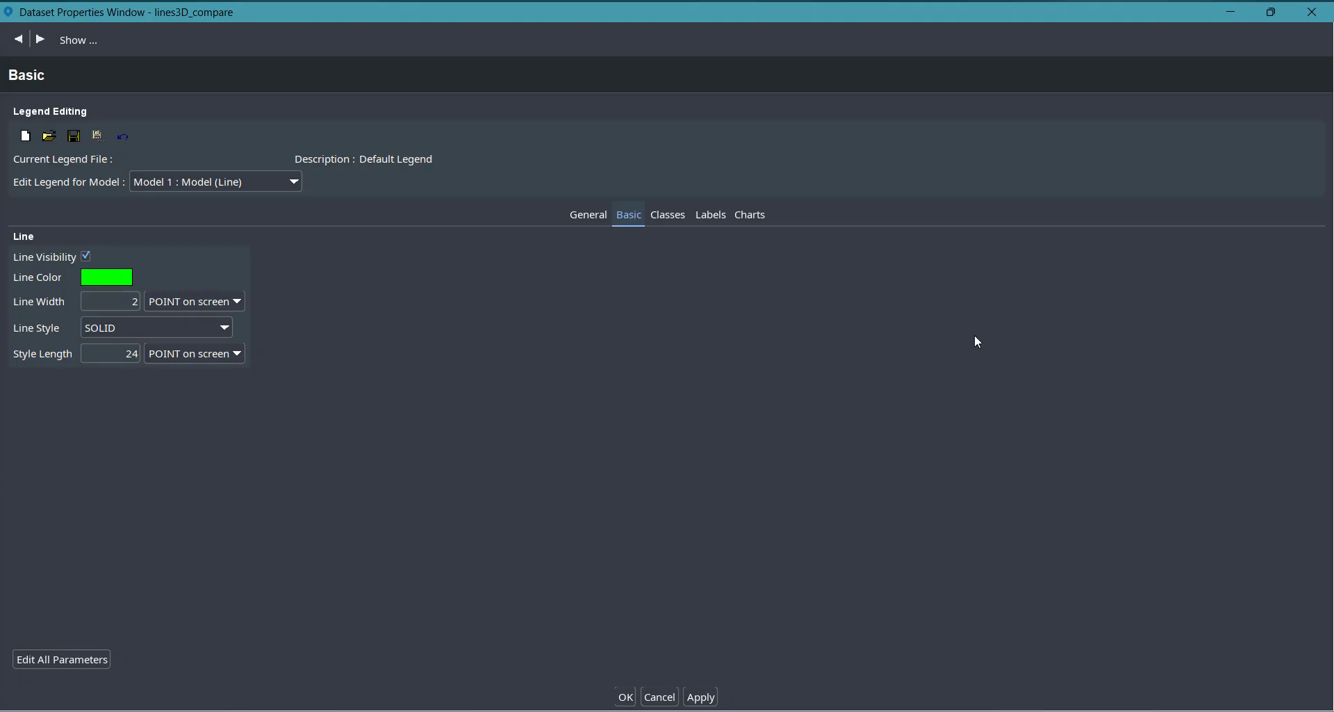
left_click(668, 217)
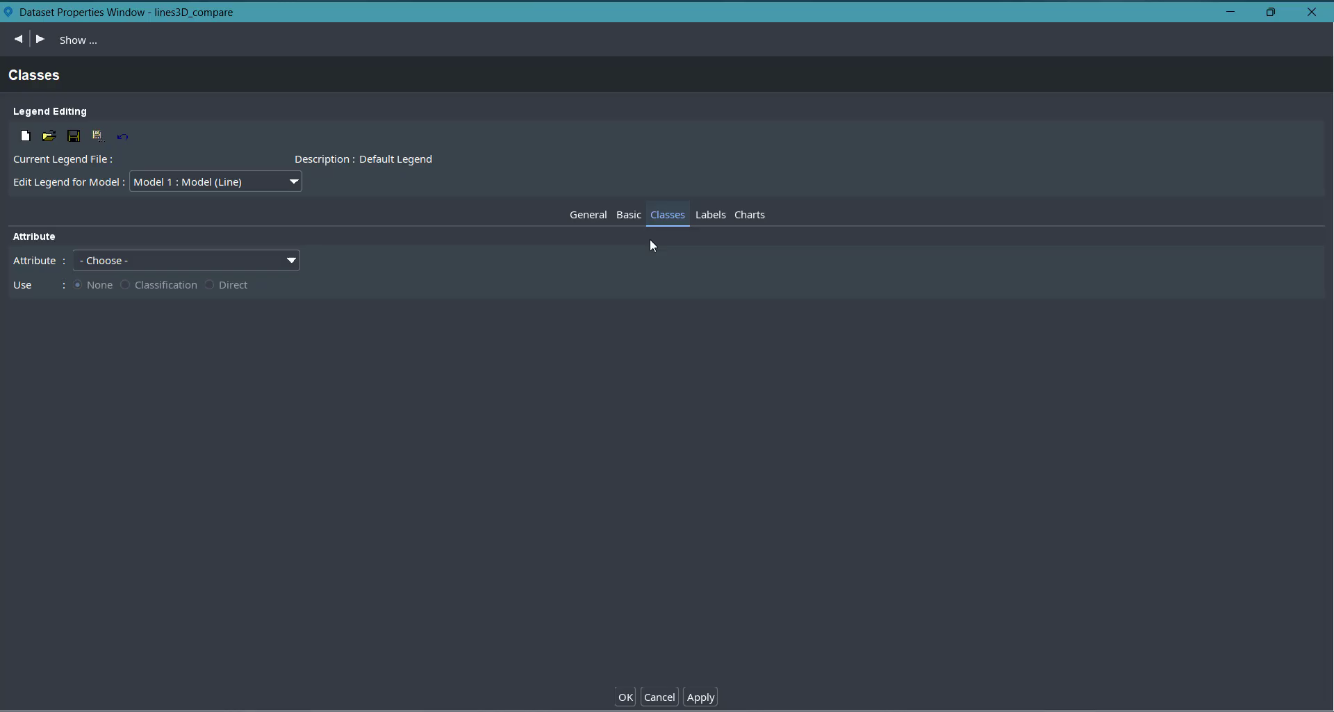
left_click(248, 262)
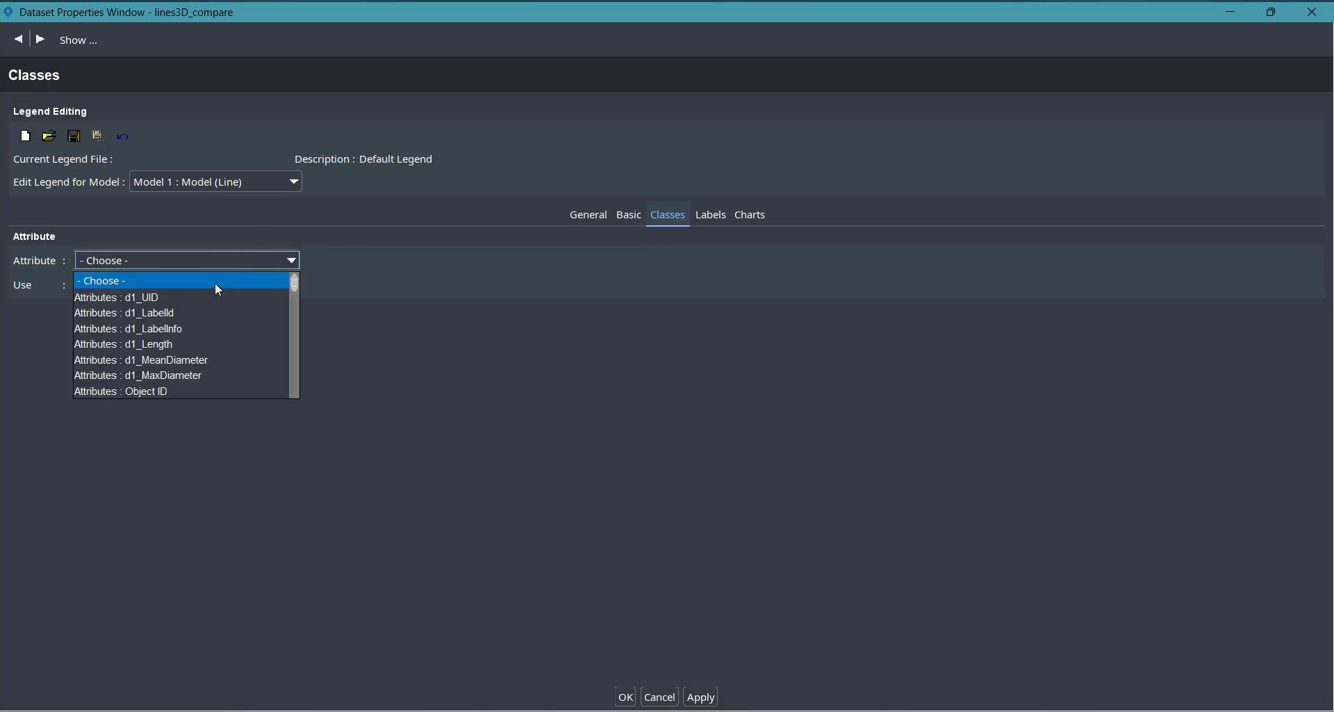
scroll(187, 327, "down", 4)
left_click(167, 331)
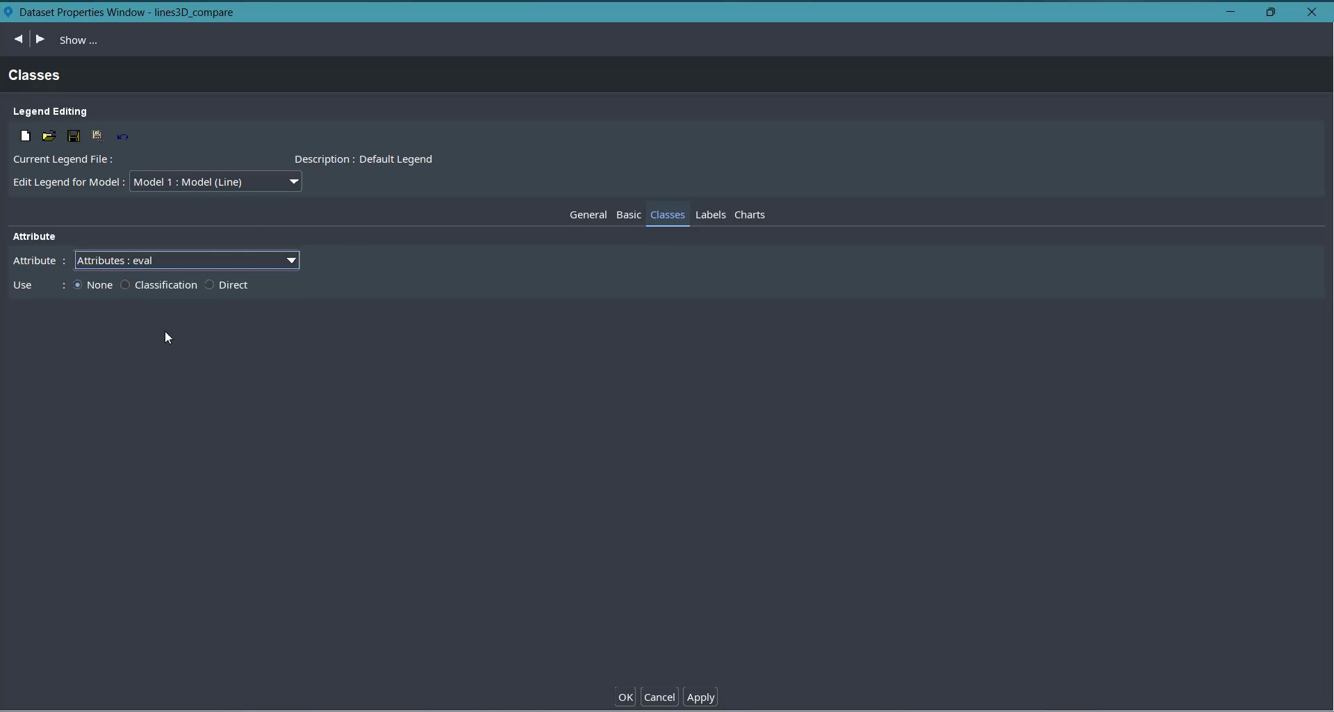
left_click(125, 285)
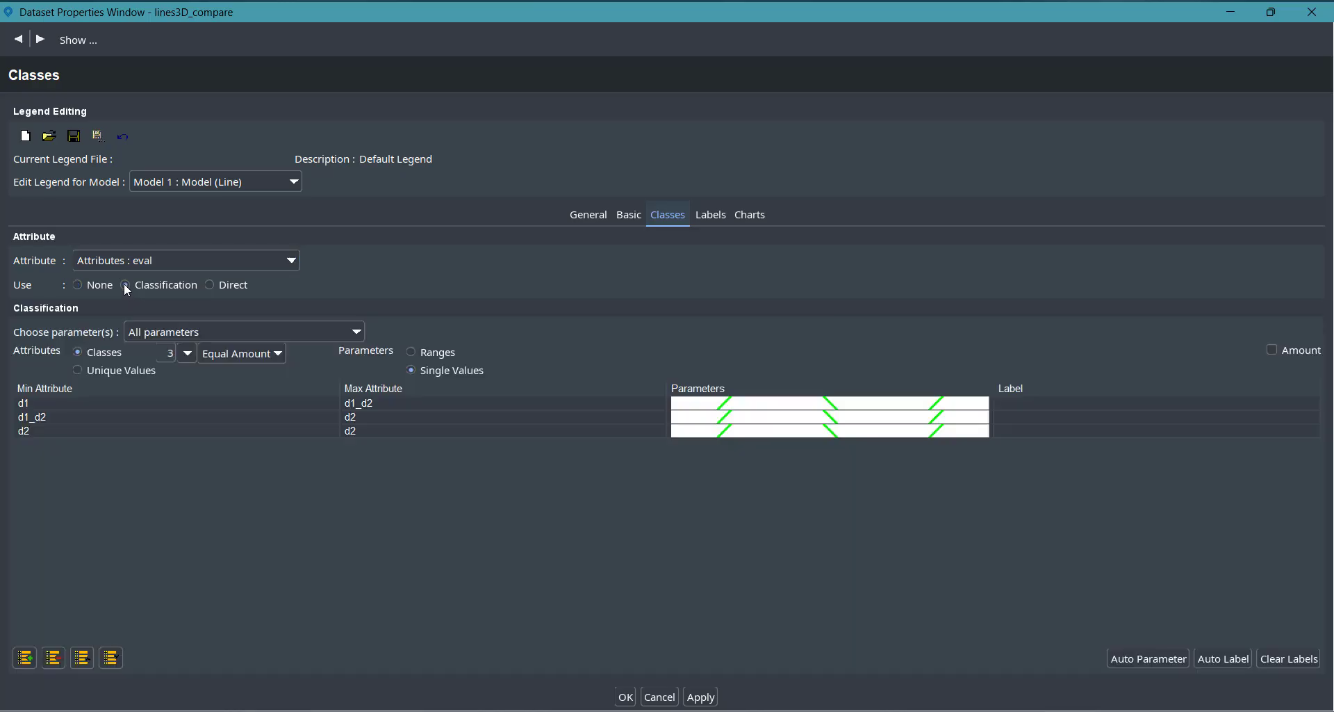
left_click(78, 370)
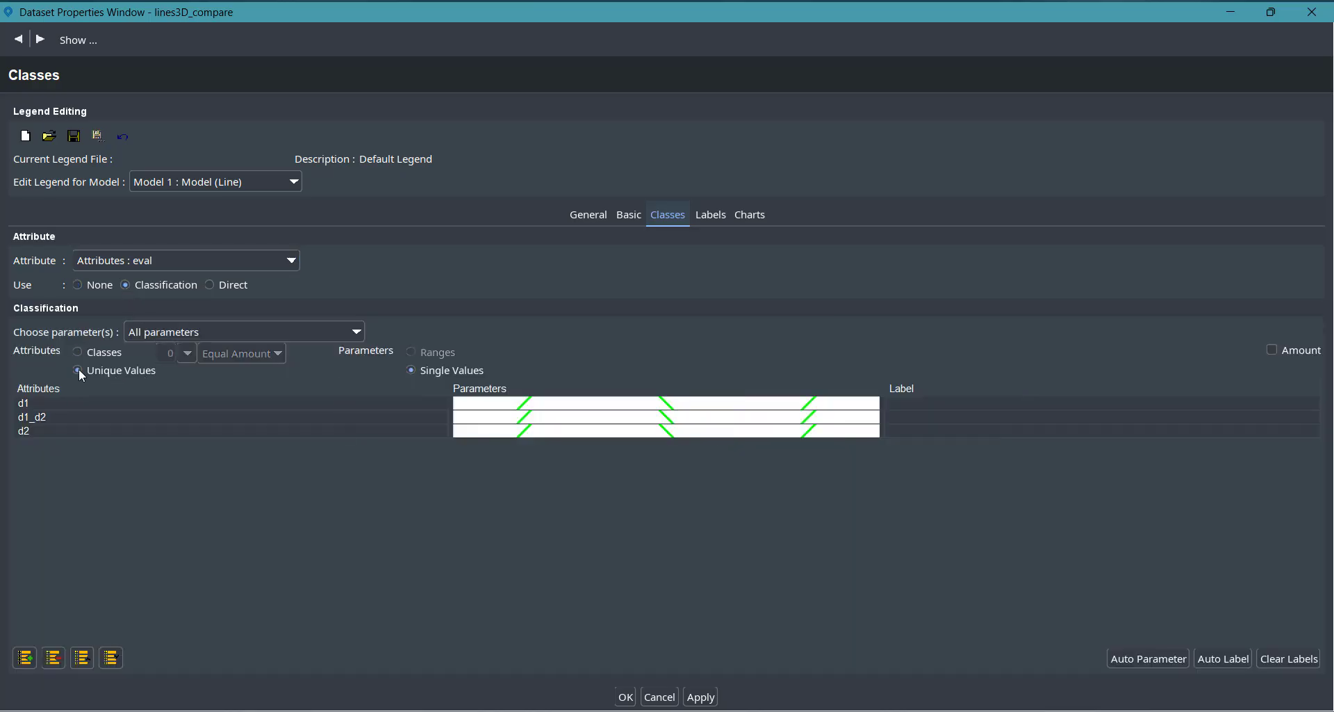
Step: Set the line color of the d1 class to red
left_click(671, 408)
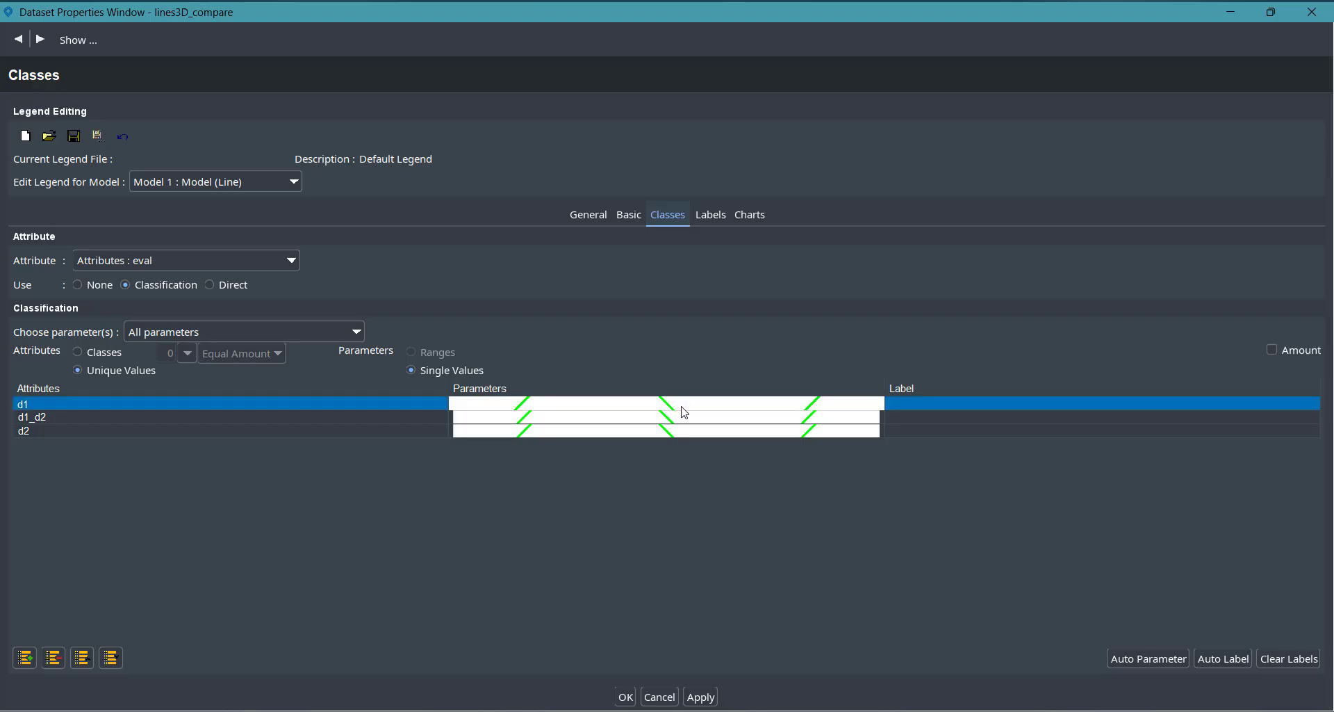
double_click(681, 410)
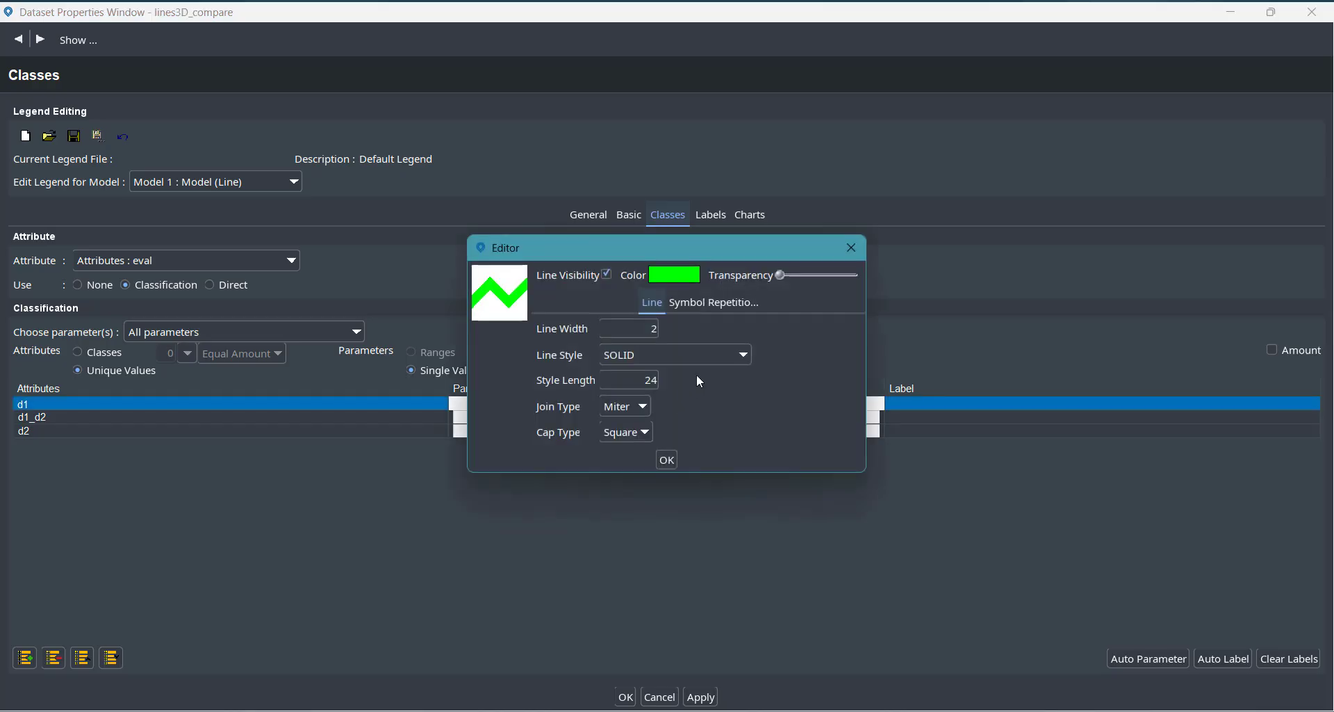
left_click(688, 276)
left_click(636, 345)
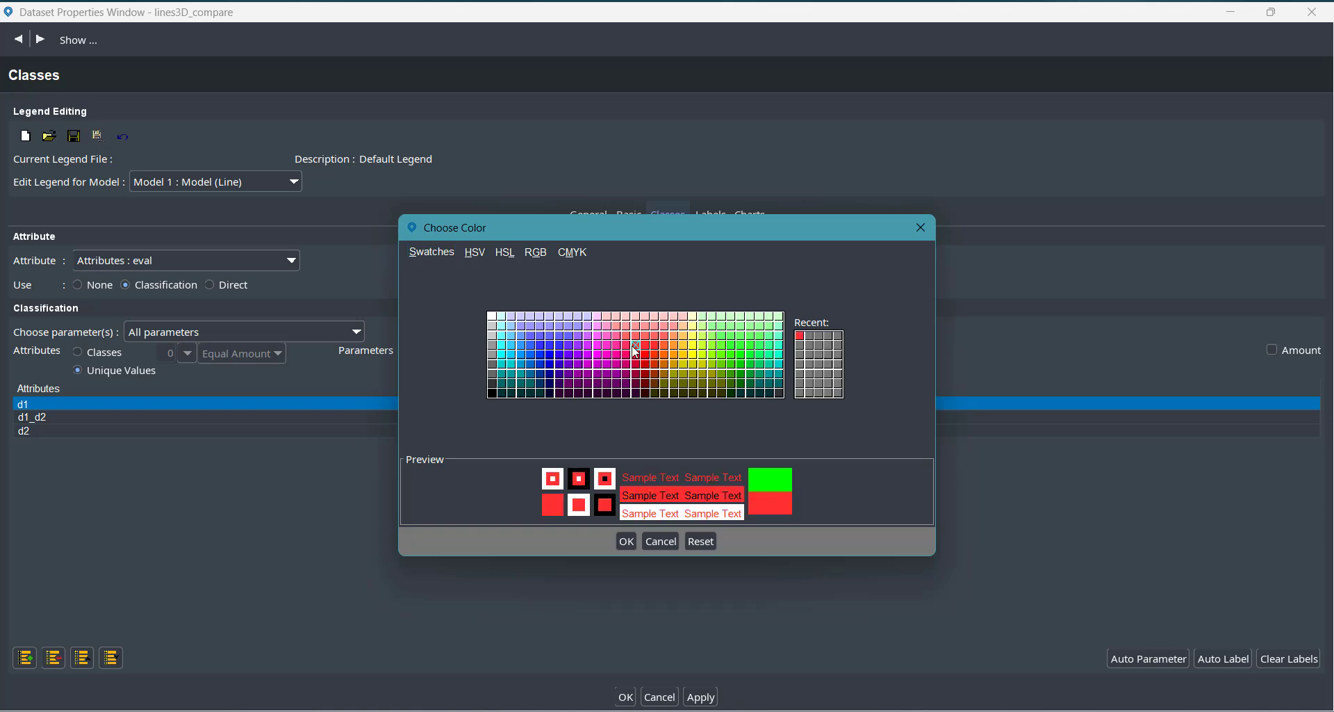
left_click(626, 542)
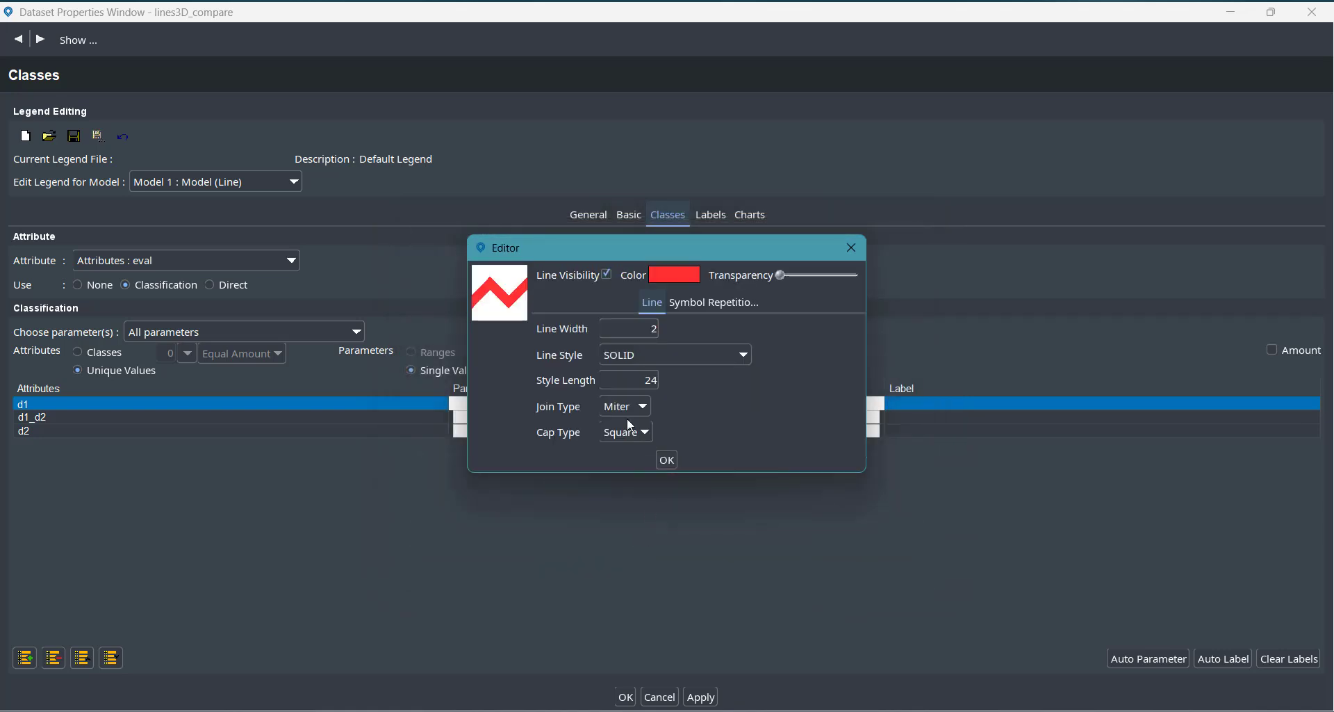
left_click(666, 460)
Step: Check the line style of the d1_d2 class and accept its green color
left_click(574, 417)
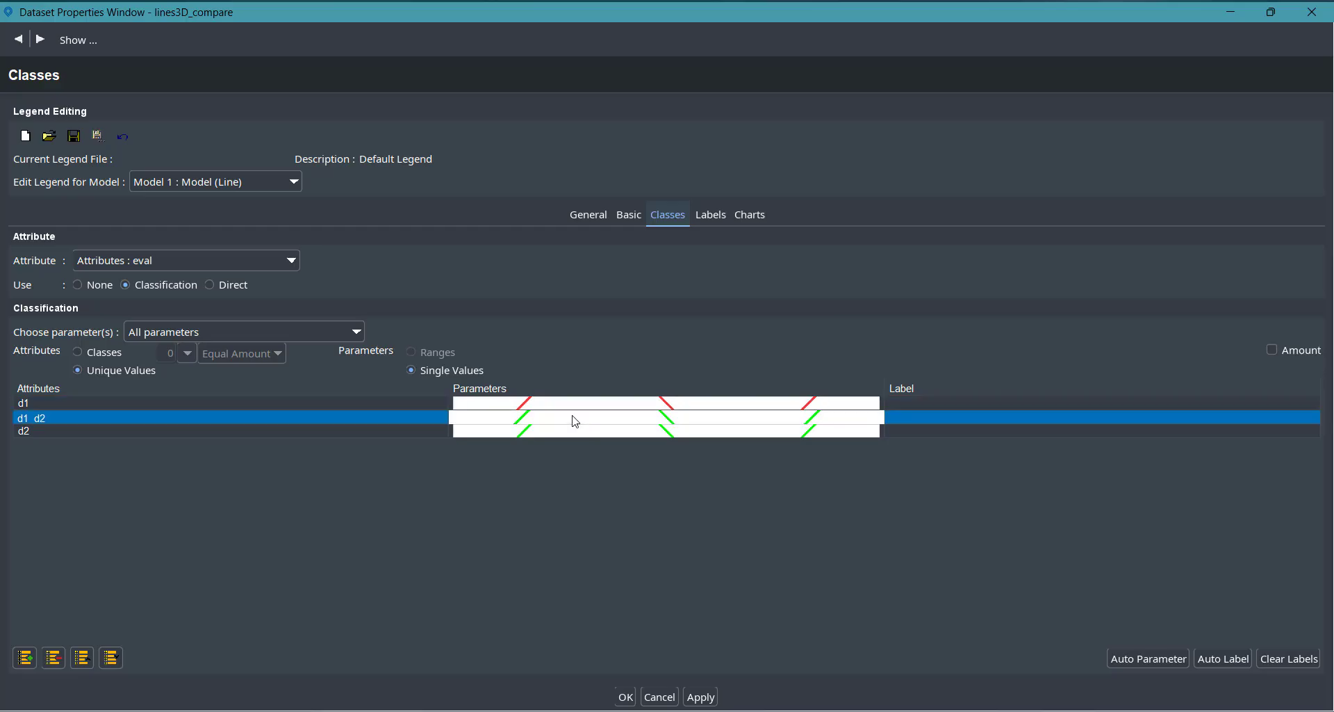
double_click(574, 417)
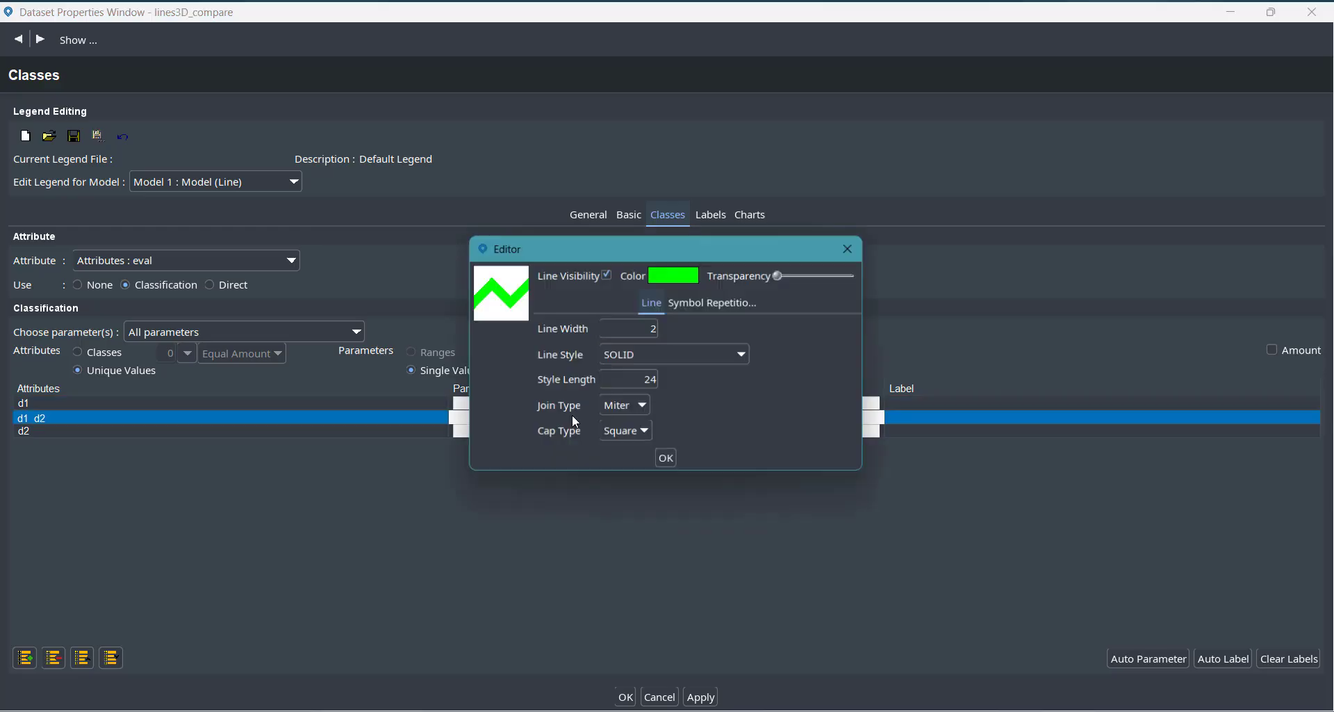
left_click(659, 460)
Step: Set the line color of the d2 class to blue and apply the lines3D_compare legend
double_click(647, 432)
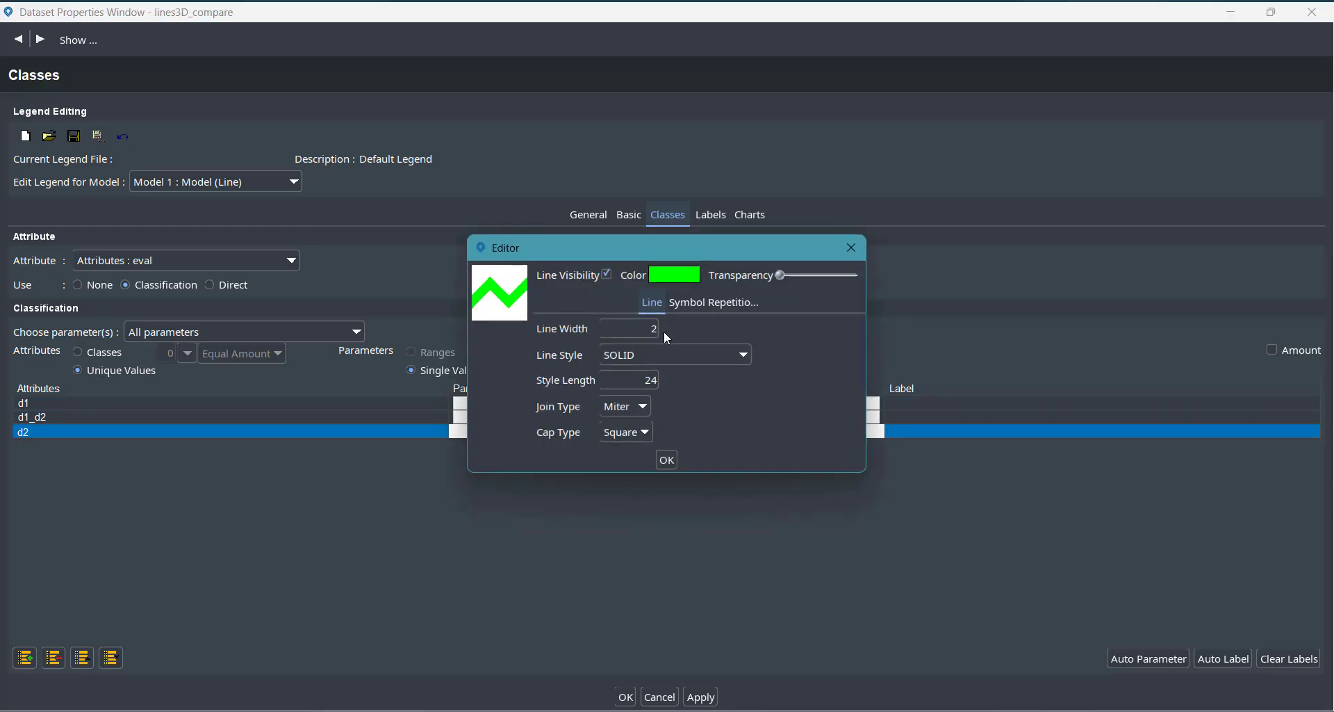
left_click(672, 271)
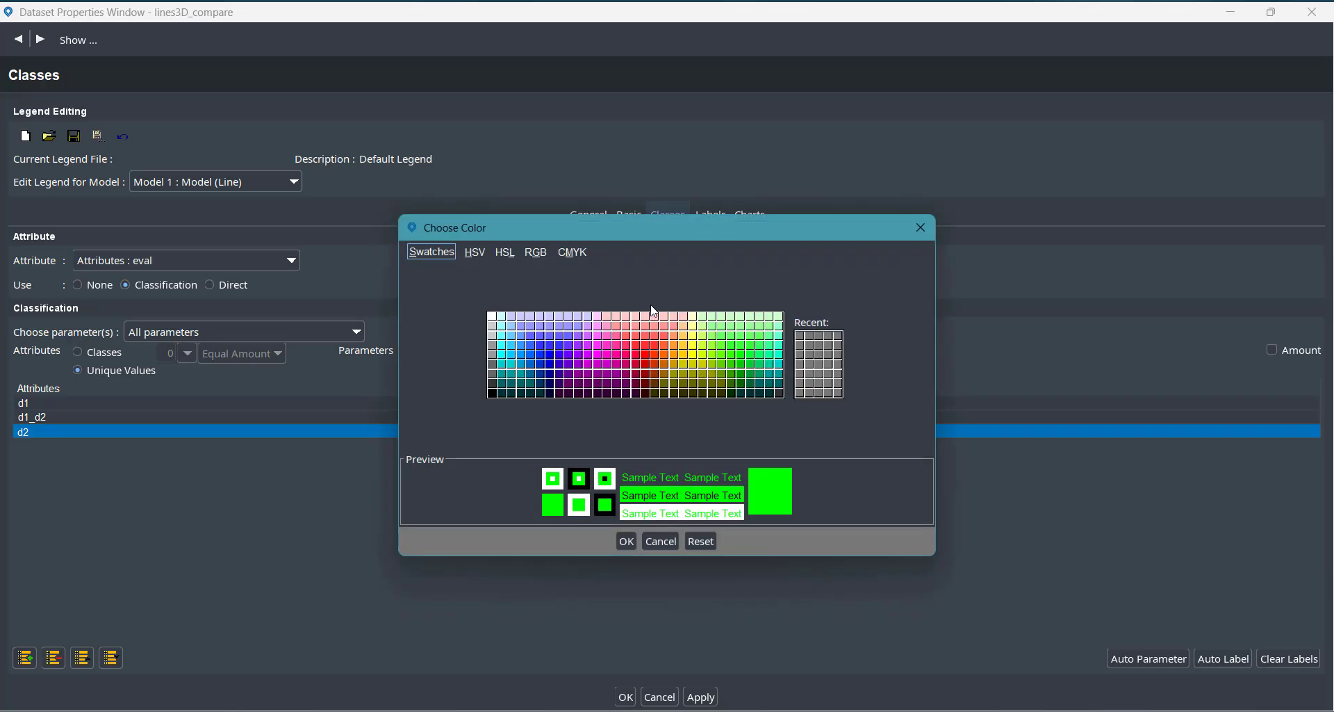
left_click(531, 344)
left_click(626, 543)
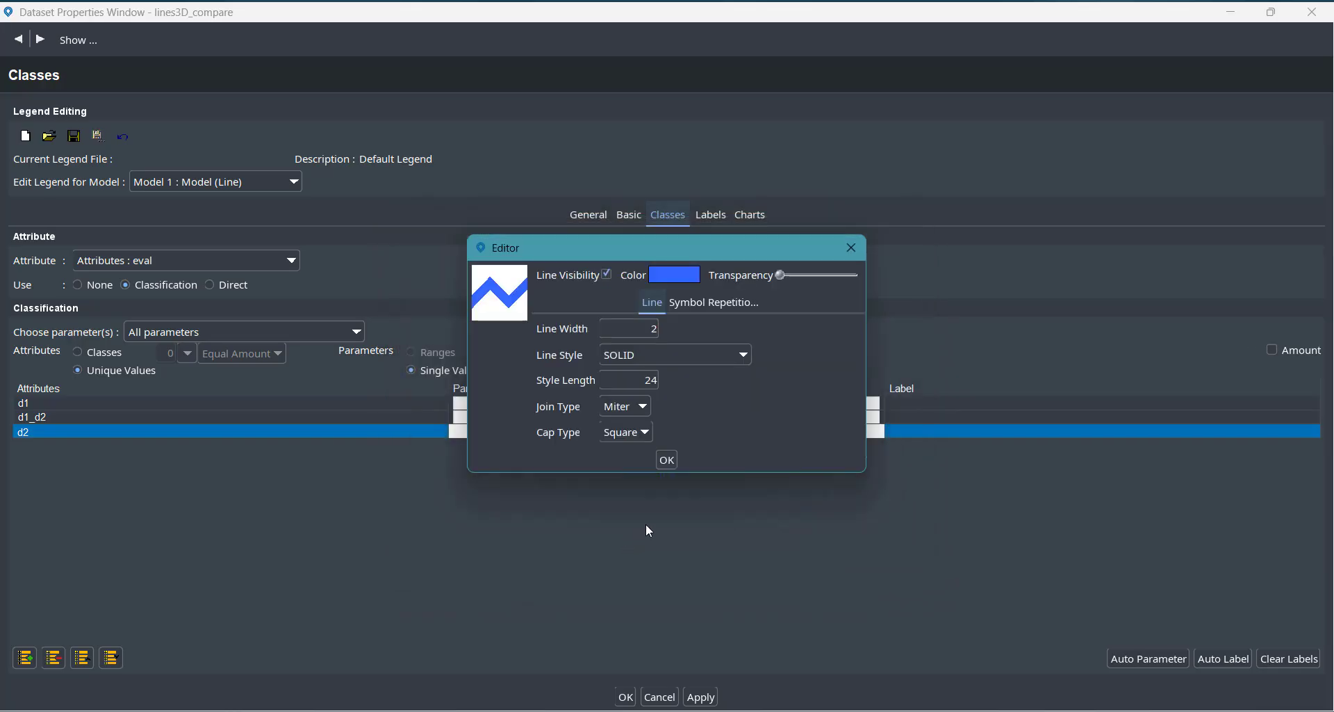
left_click(667, 461)
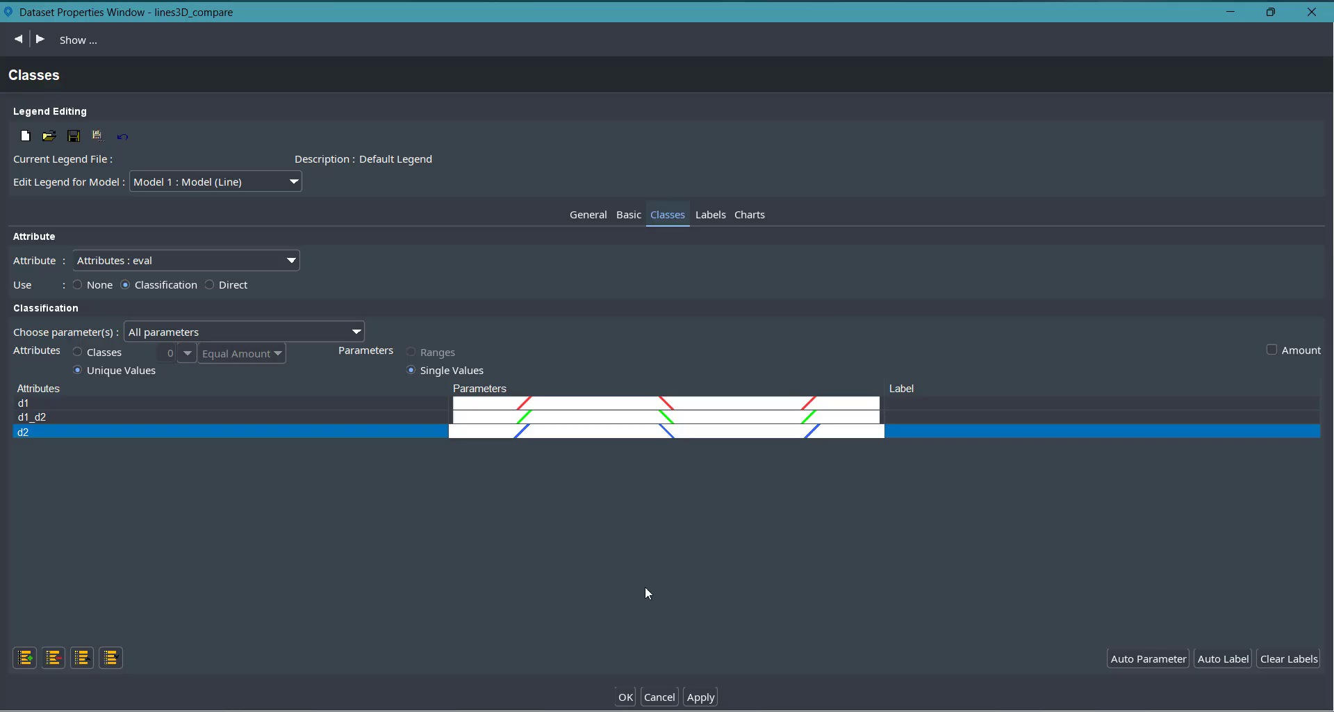
left_click(623, 695)
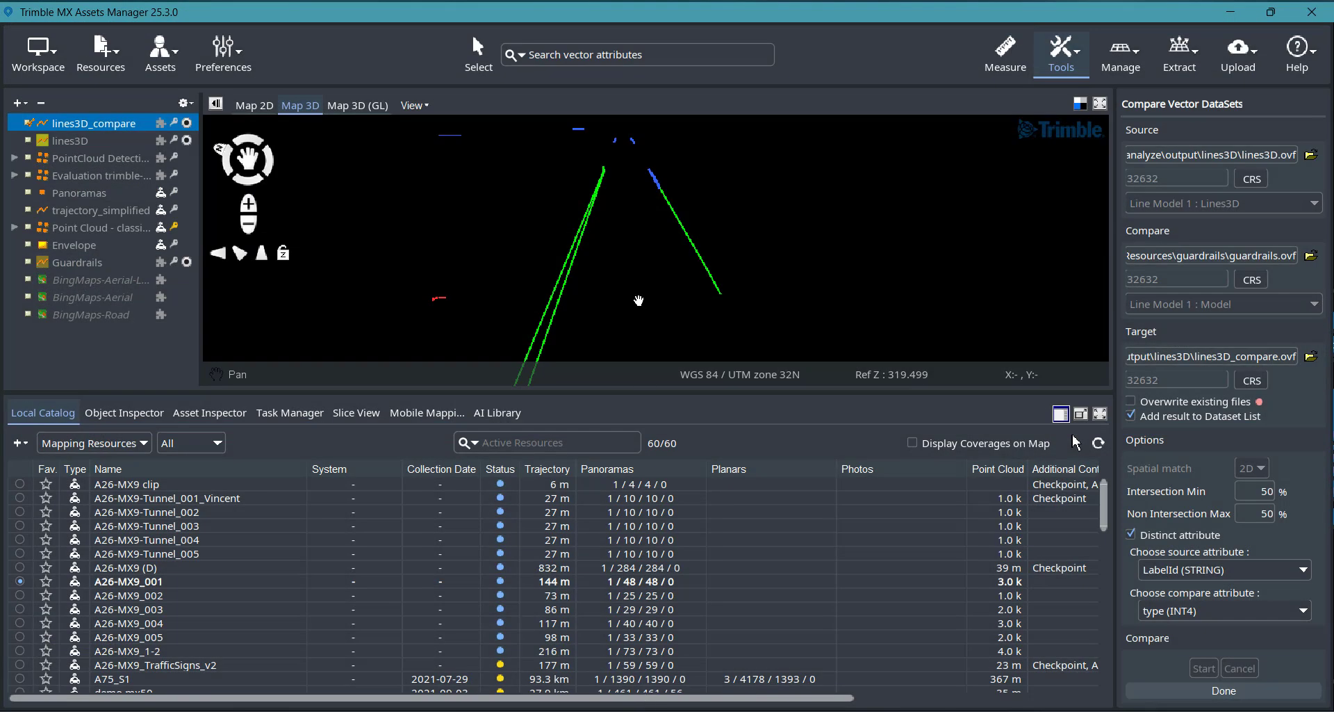
Step: Inspect the color-coded comparison lines in the 3D map from several angles
left_click_drag(652, 272, 549, 247)
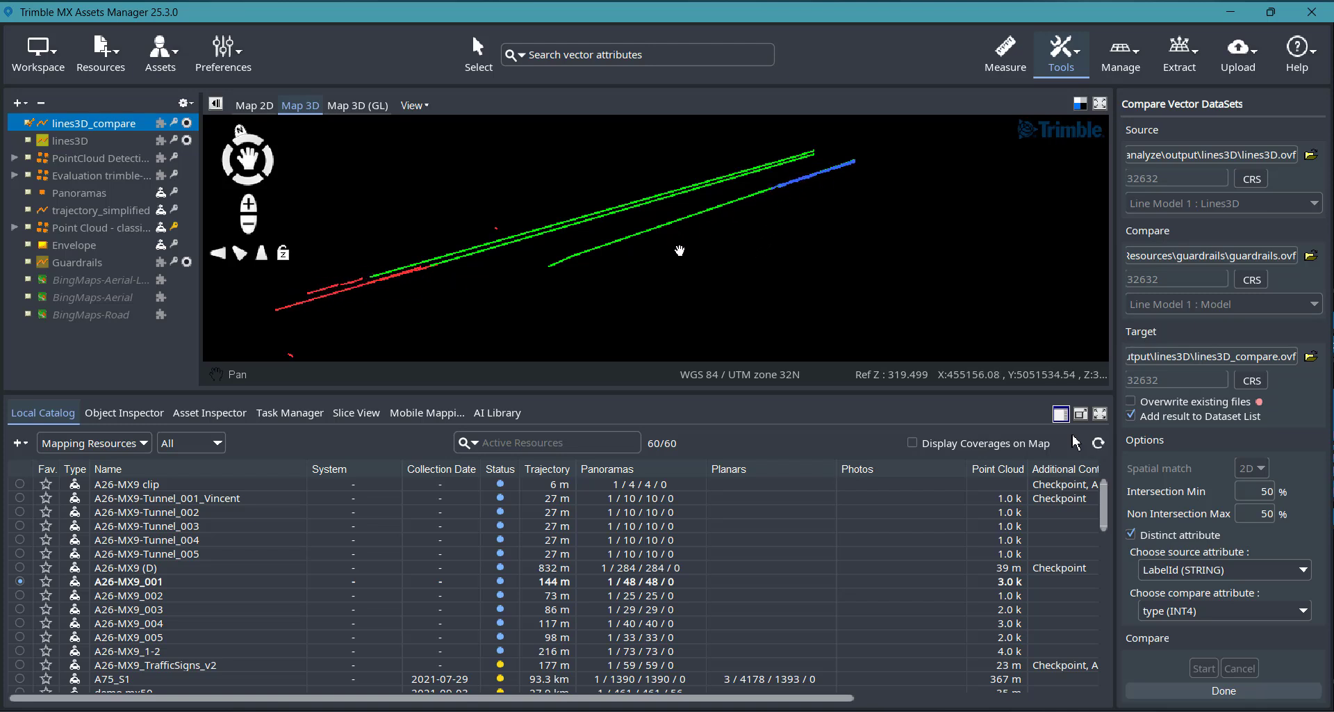
middle_click_drag(667, 250, 773, 244)
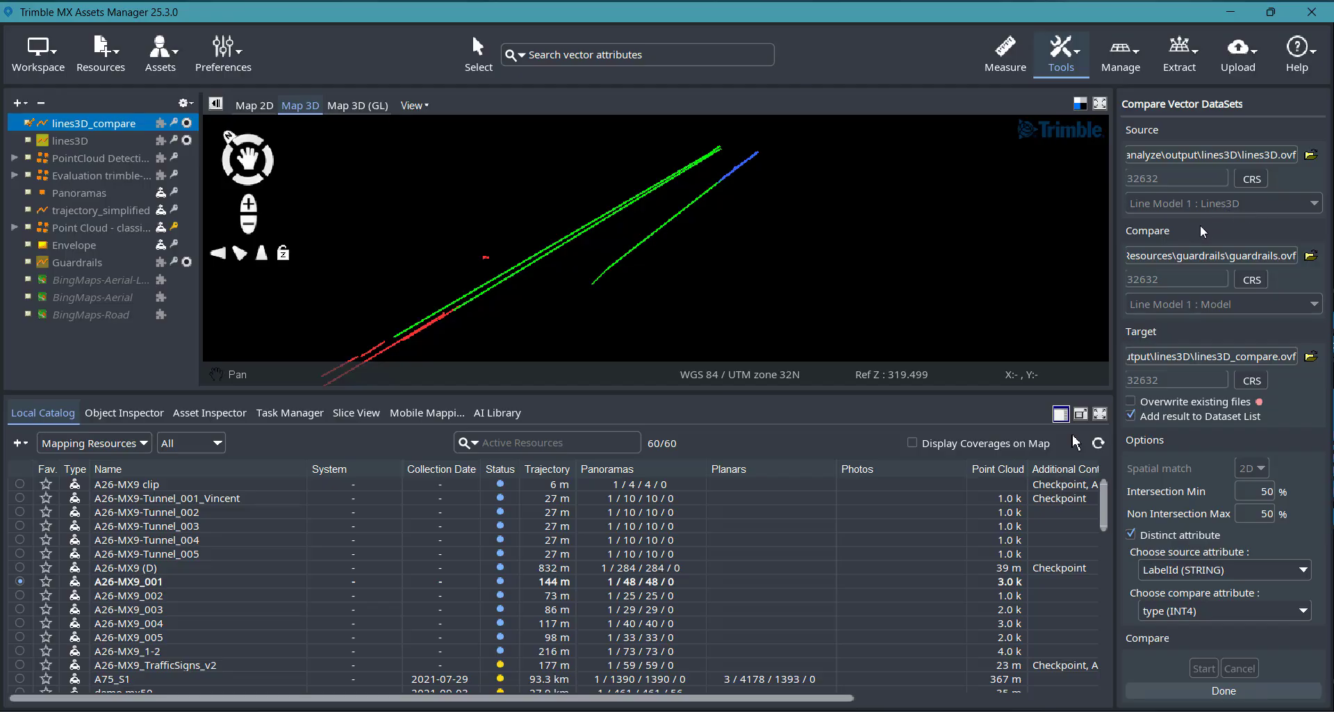
middle_click_drag(557, 261, 625, 287)
middle_click_drag(625, 287, 592, 283)
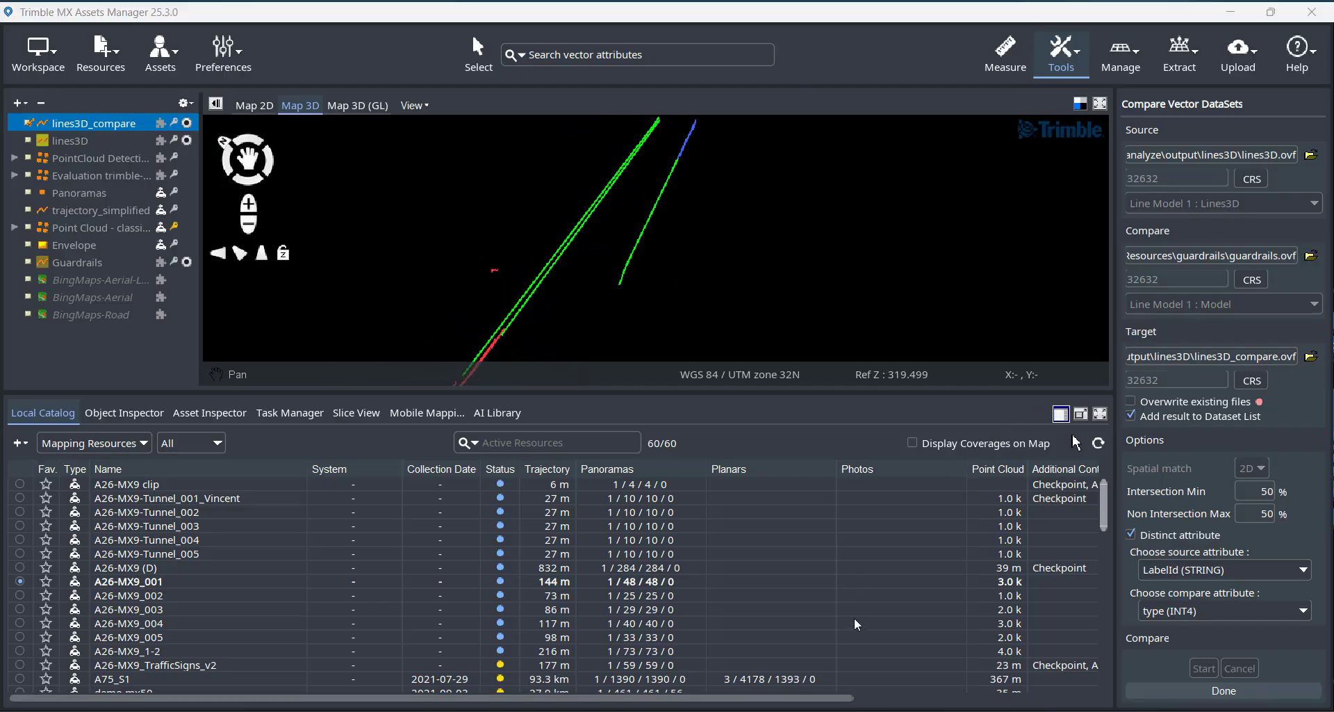
Step: Review the evaluation columns at the end of the lines3D_compare attribute table, widening the narrow column after eval
right_click(96, 122)
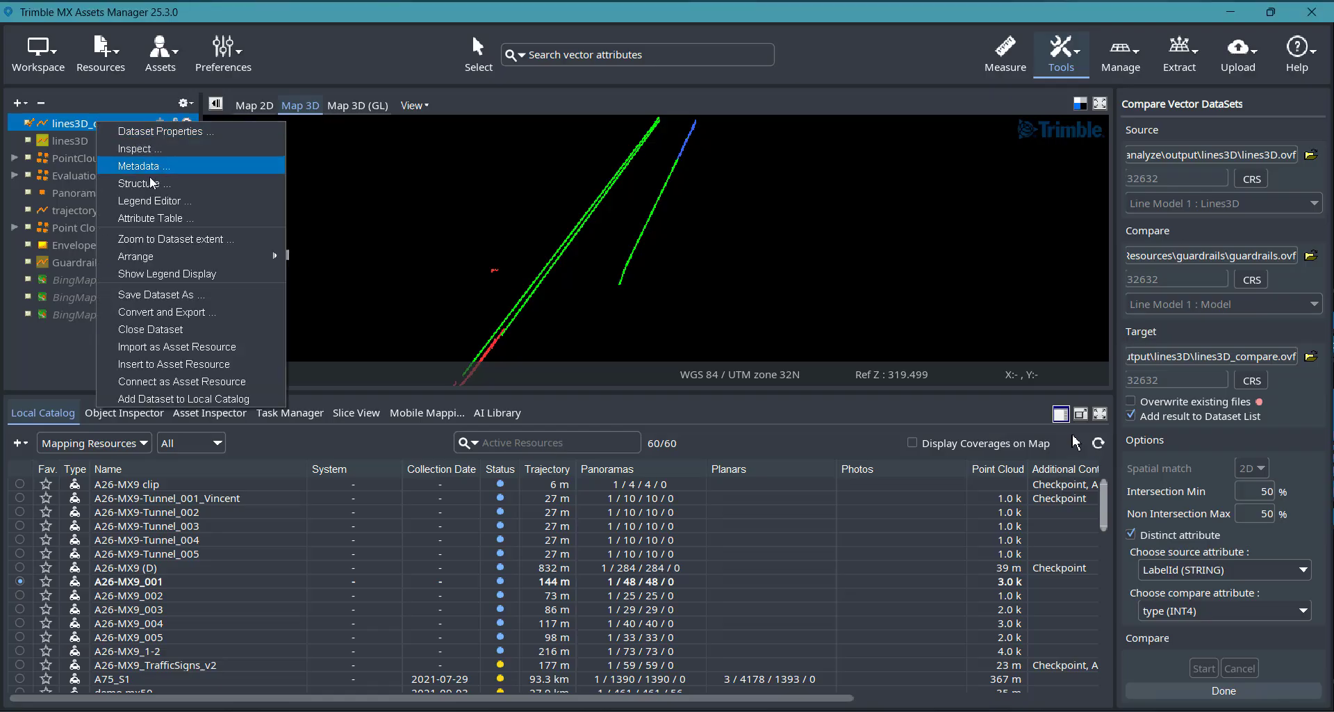
left_click(151, 219)
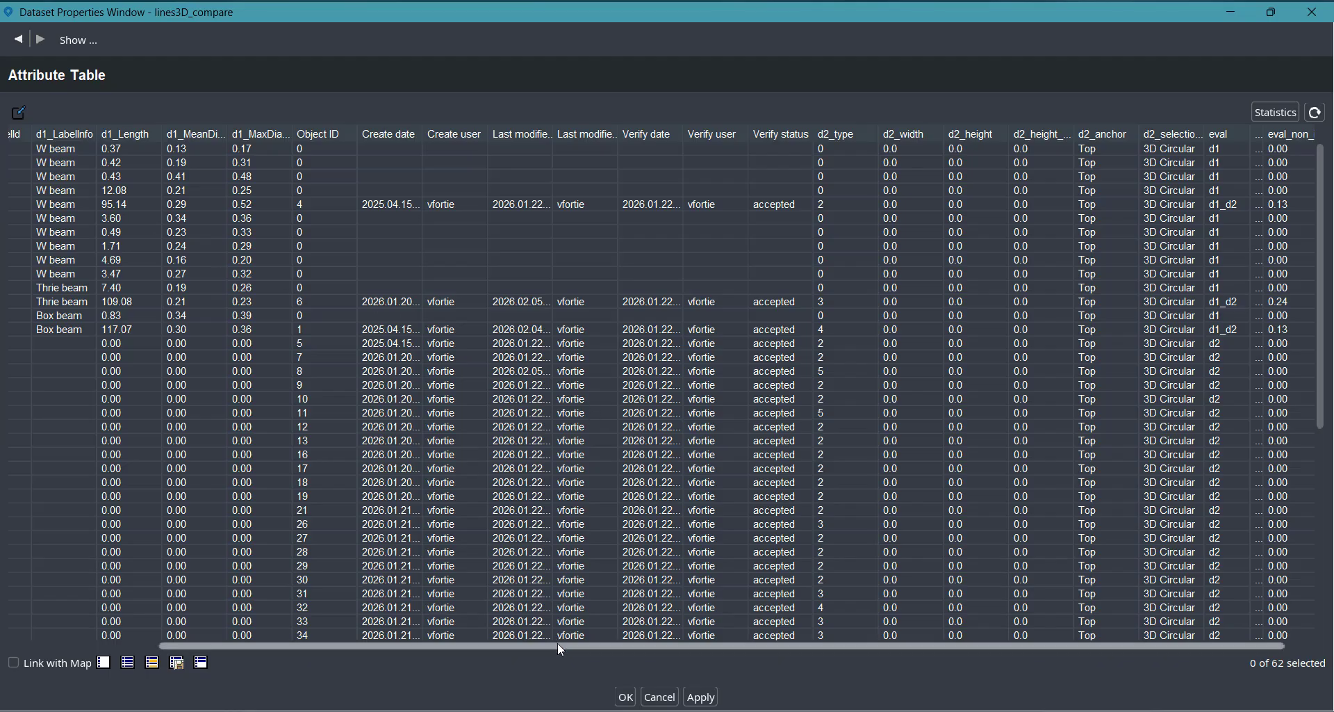
left_click_drag(558, 643, 727, 653)
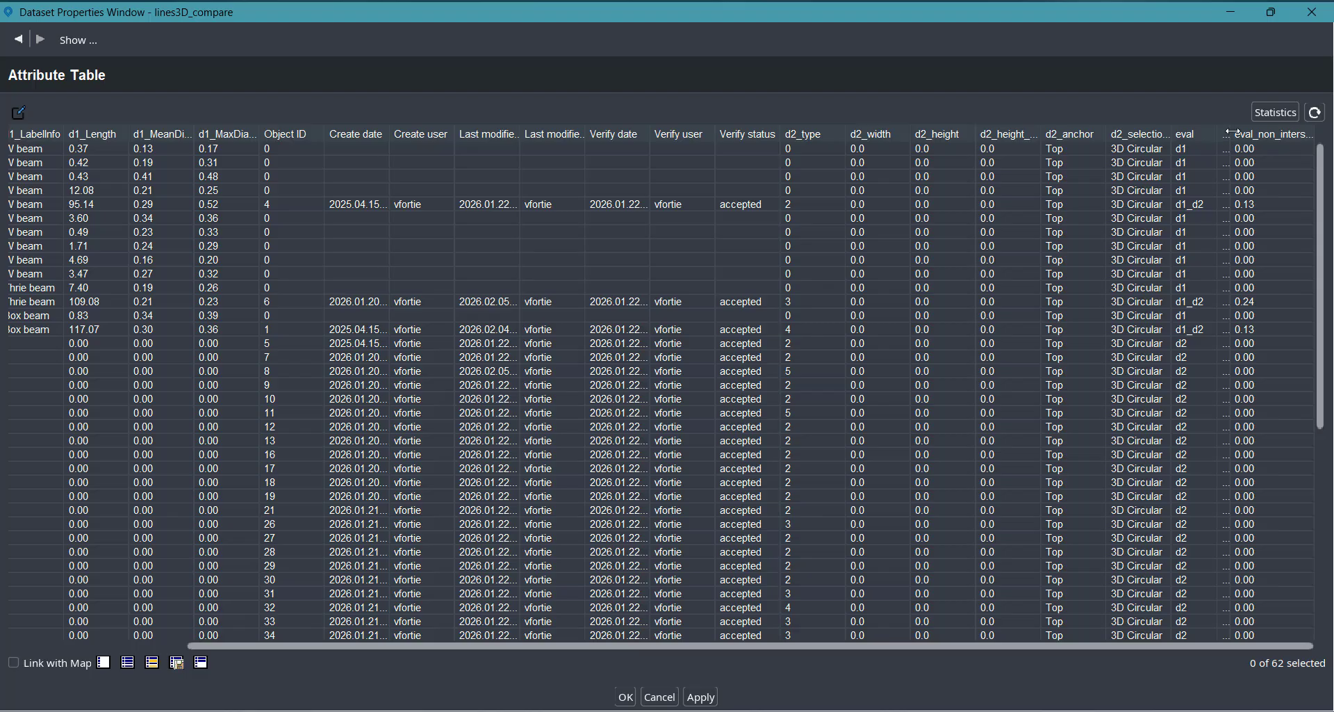
left_click_drag(1232, 132, 1269, 147)
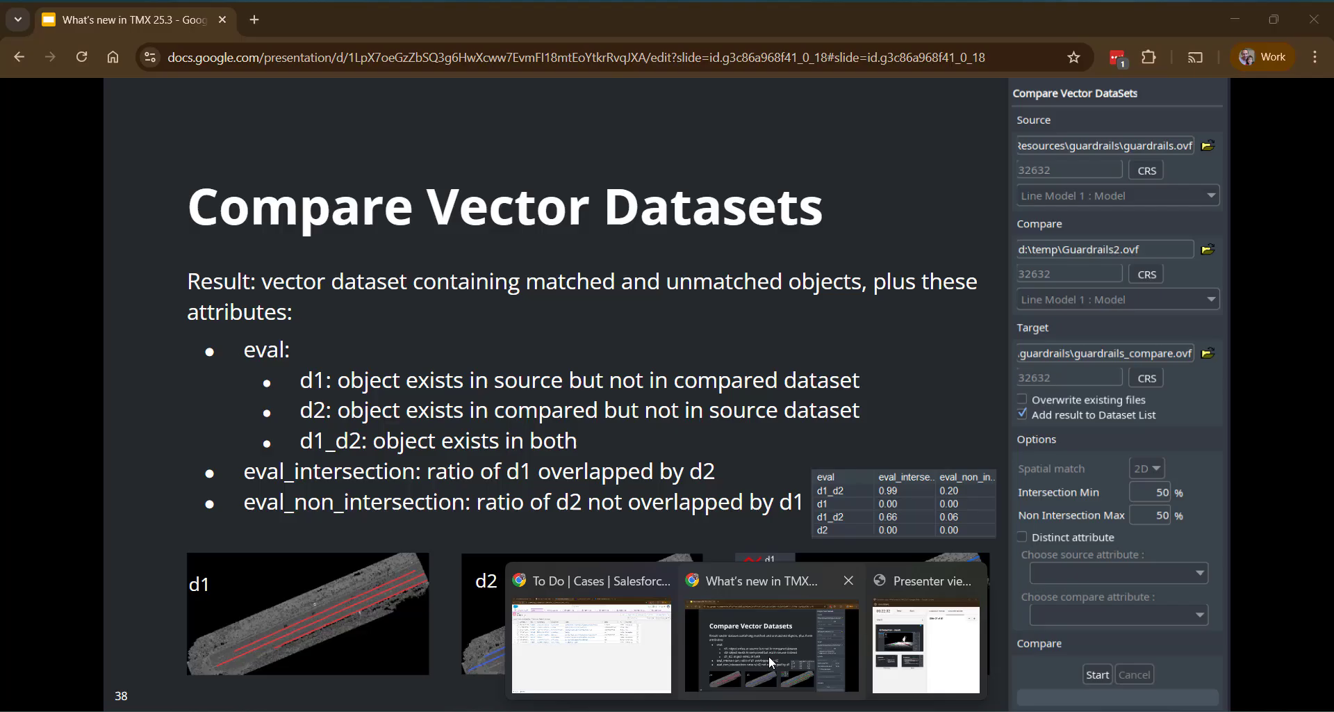
Step: Switch to the What's new in TMX 25.3 presentation in Chrome and show the slide comparing points, lines and areas
left_click(769, 656)
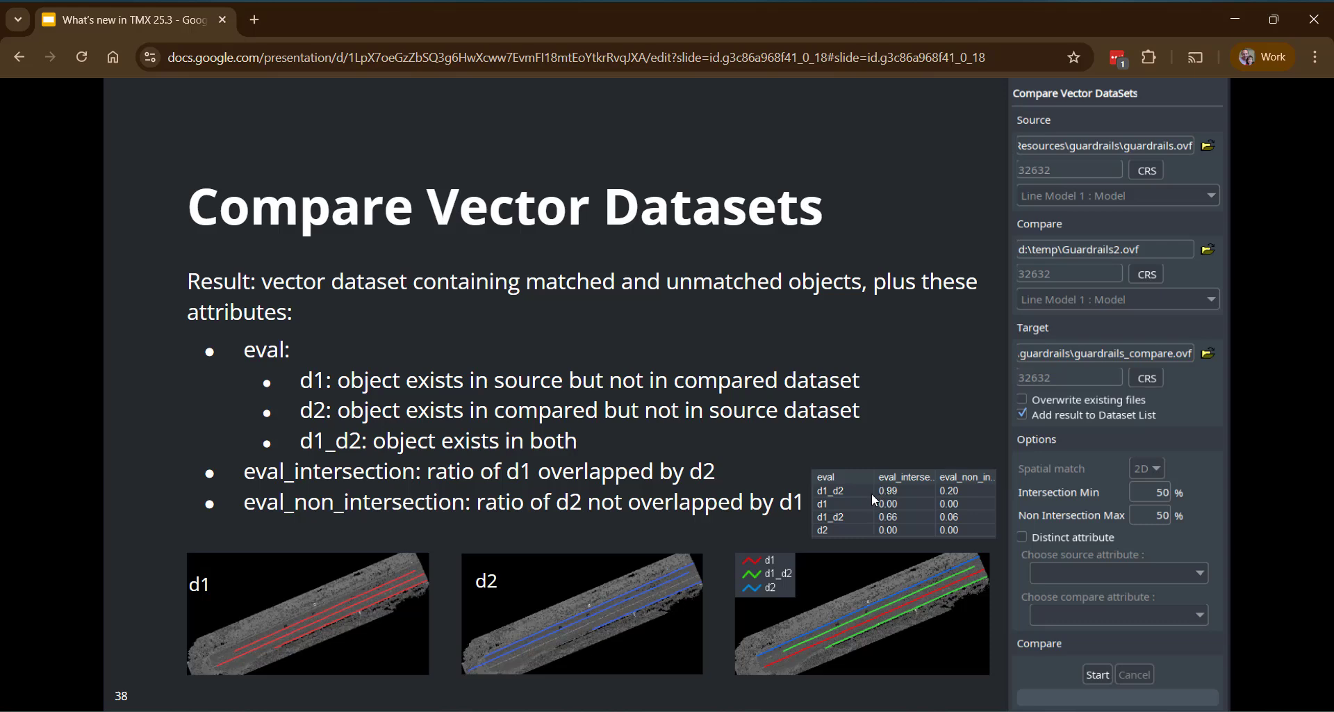
left_click(750, 449)
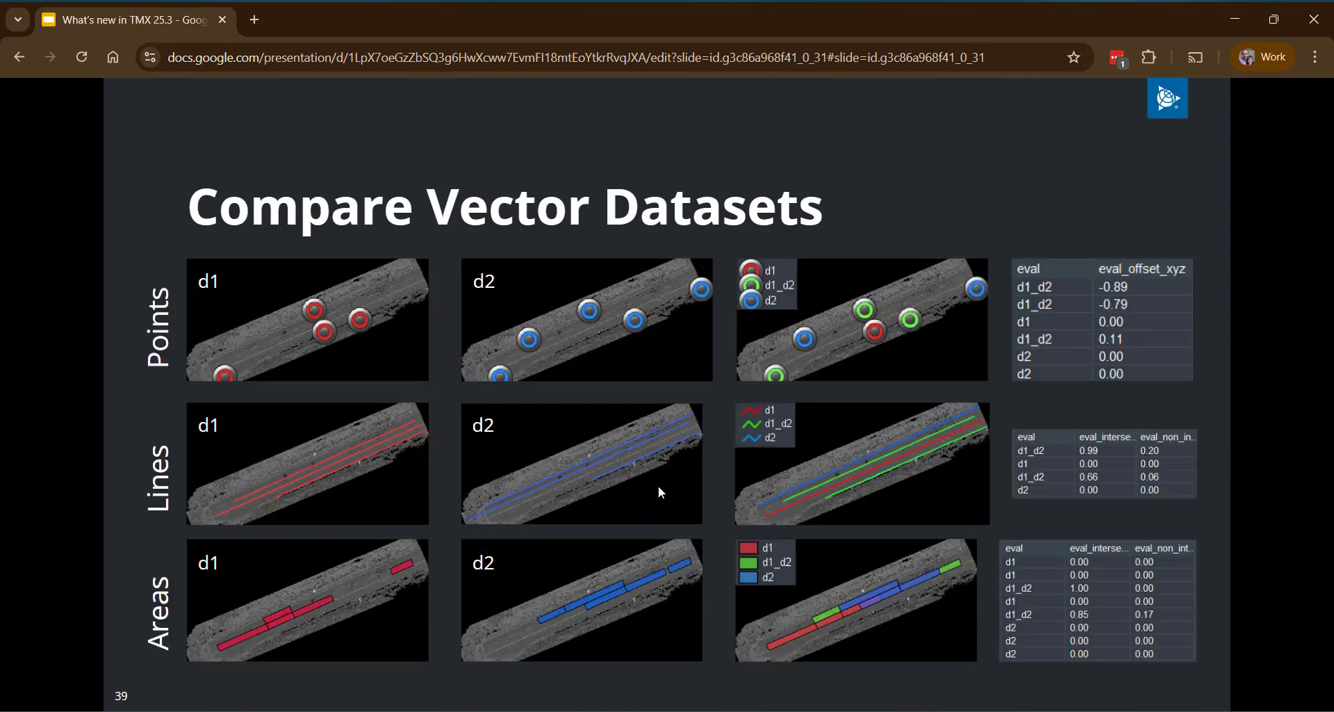
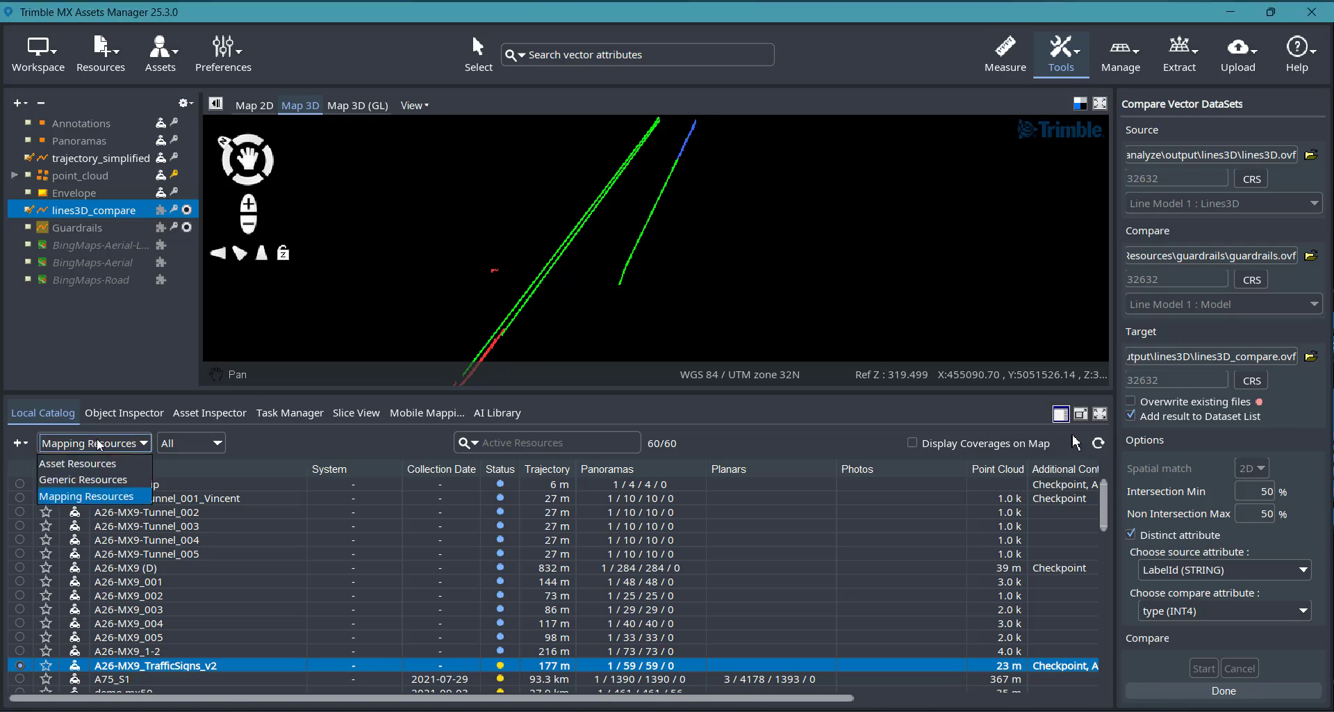
Step: List the asset resources in the local catalog and unload the Guardrails dataset
left_click(91, 460)
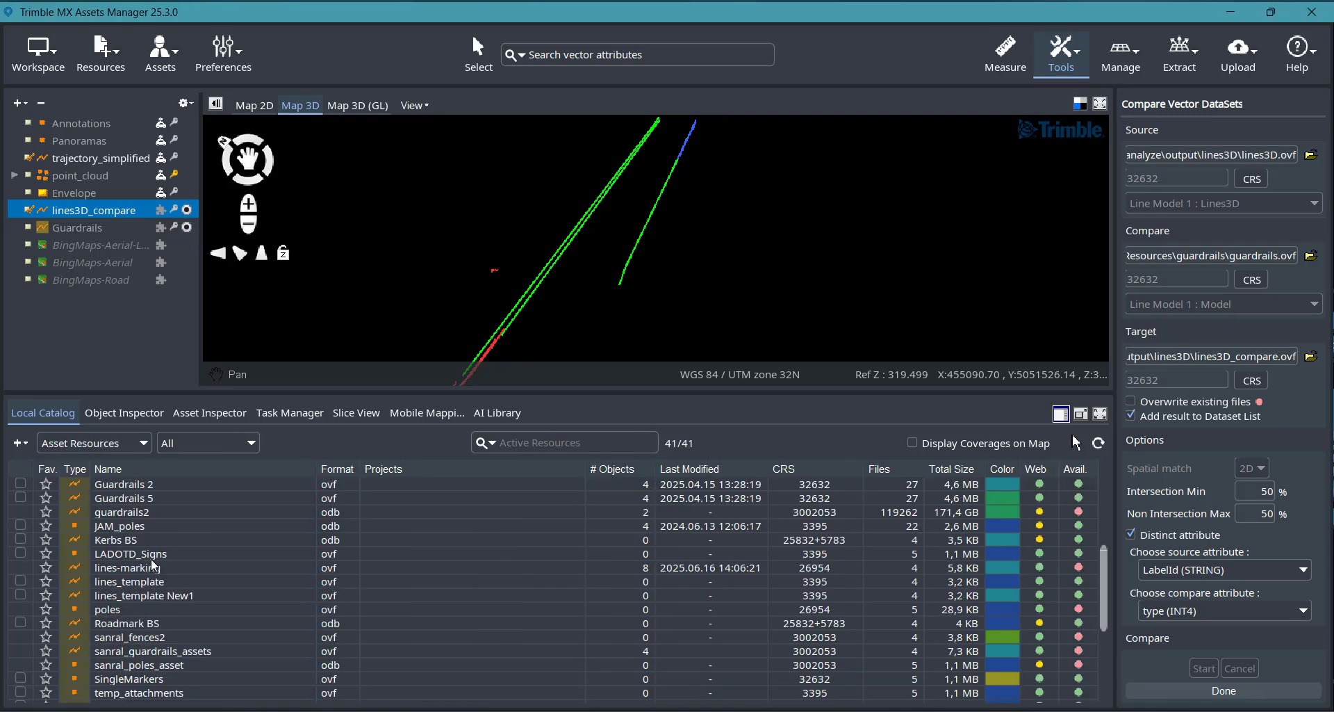
scroll(149, 566, "up", 3)
left_click(20, 581)
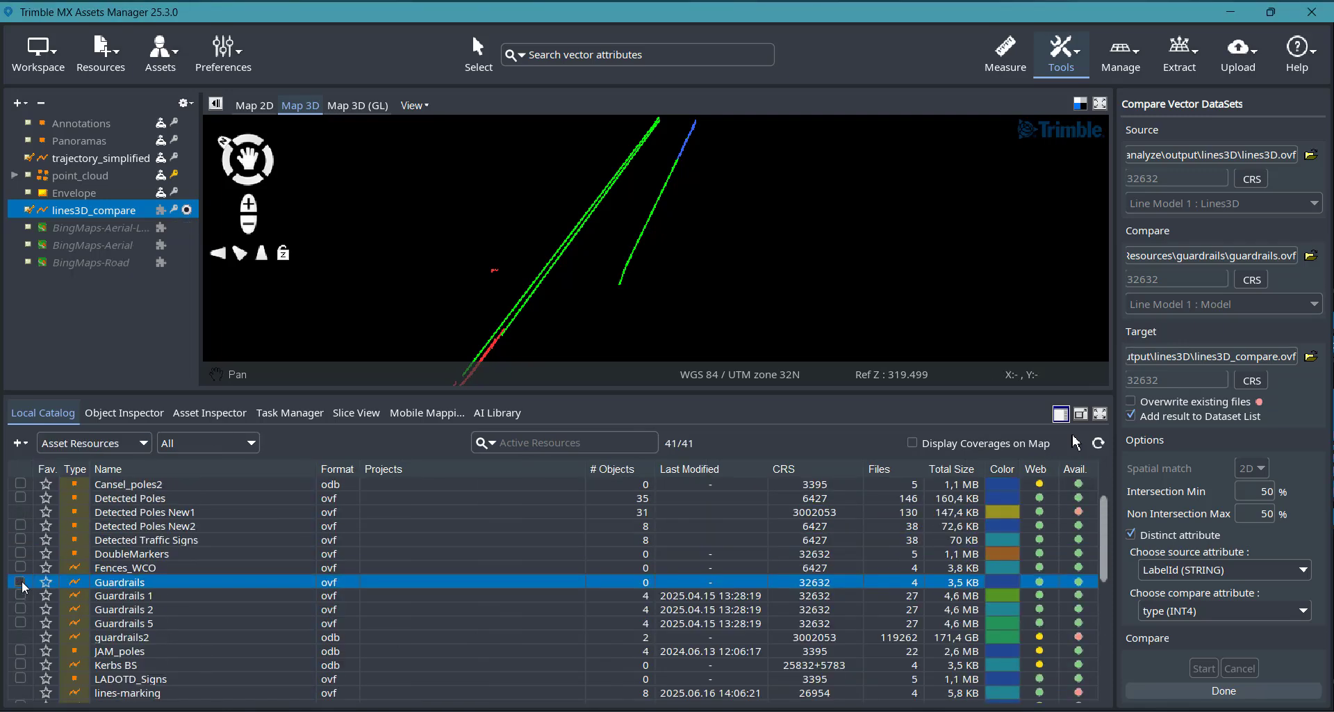
Step: Zoom the 3D map to the point_cloud dataset's extent and remove lines3D_compare from the dataset list
right_click(75, 183)
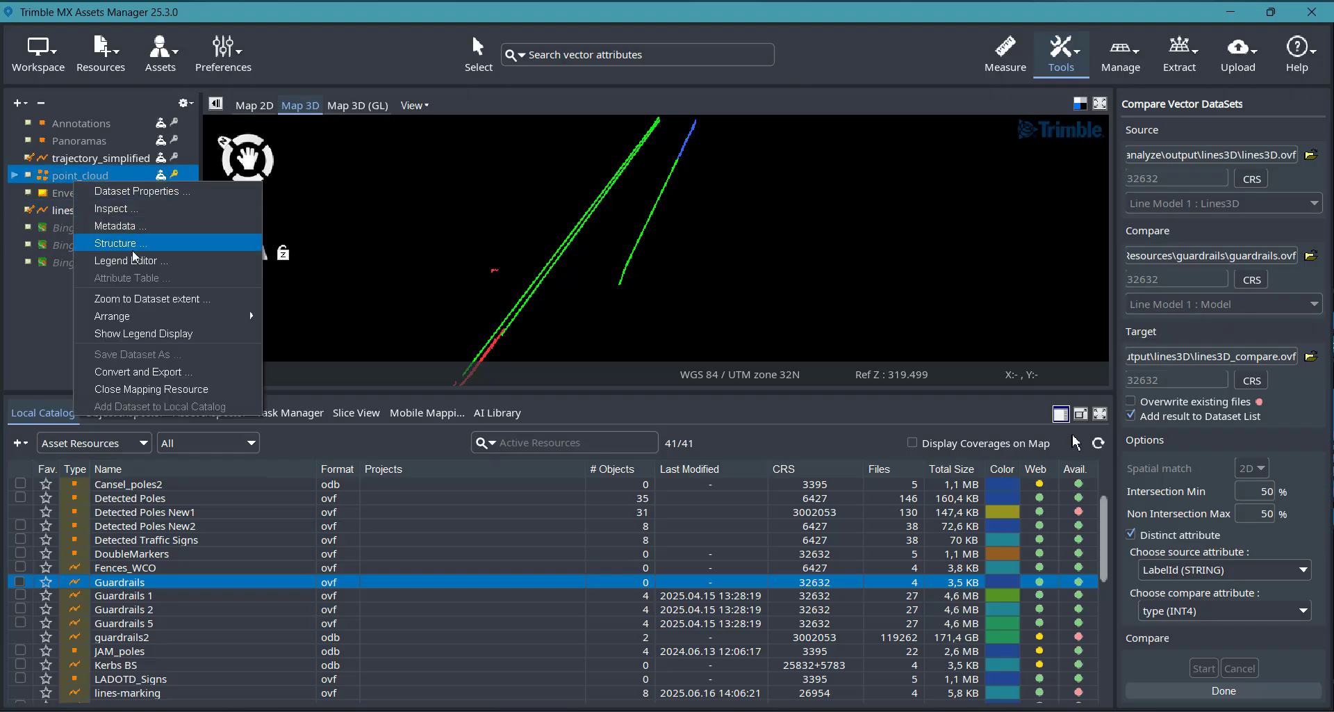
left_click(134, 298)
left_click_drag(558, 297, 554, 236)
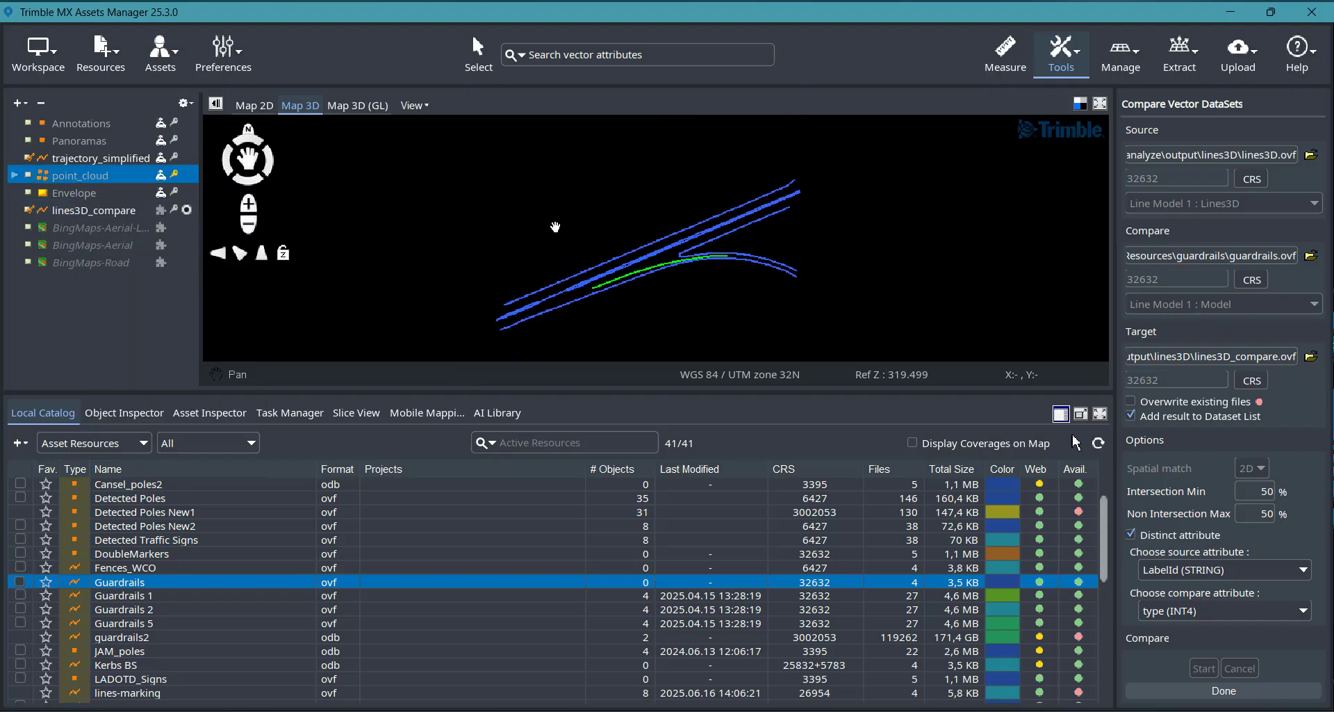
middle_click_drag(584, 290, 601, 236)
scroll(629, 259, "up", 3)
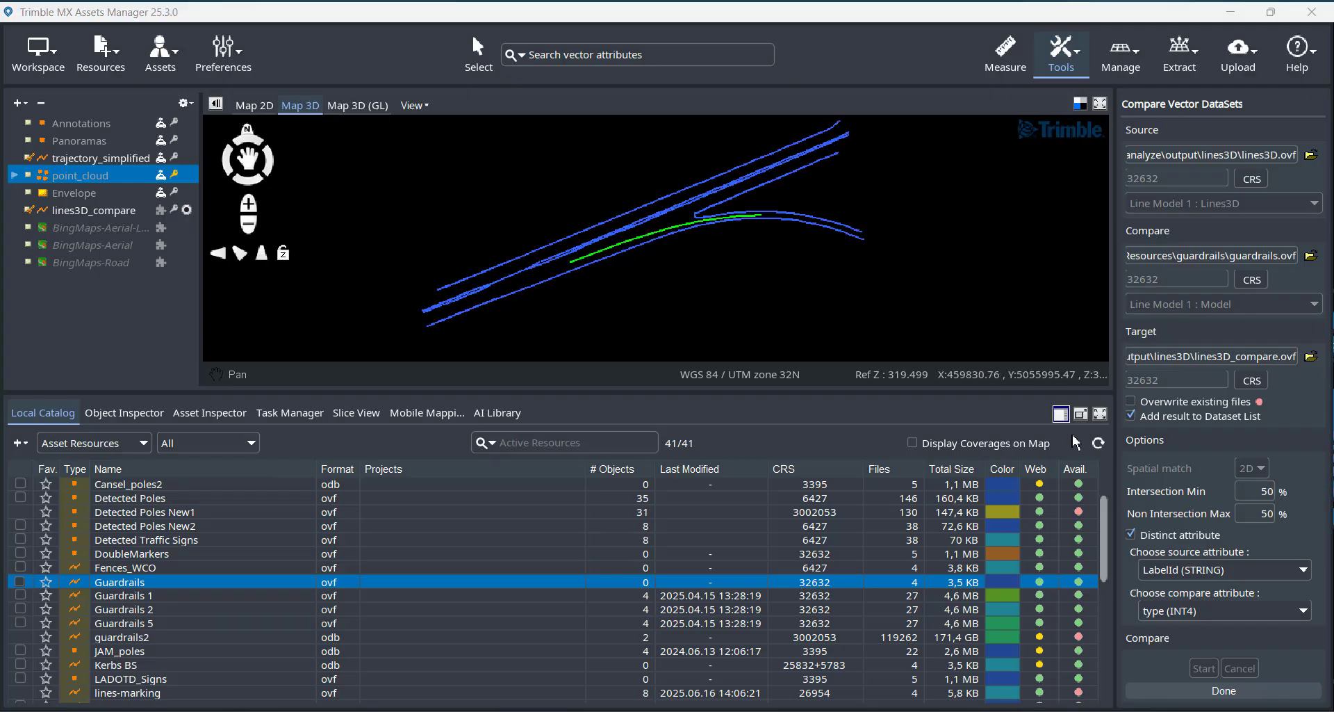
left_click(55, 209)
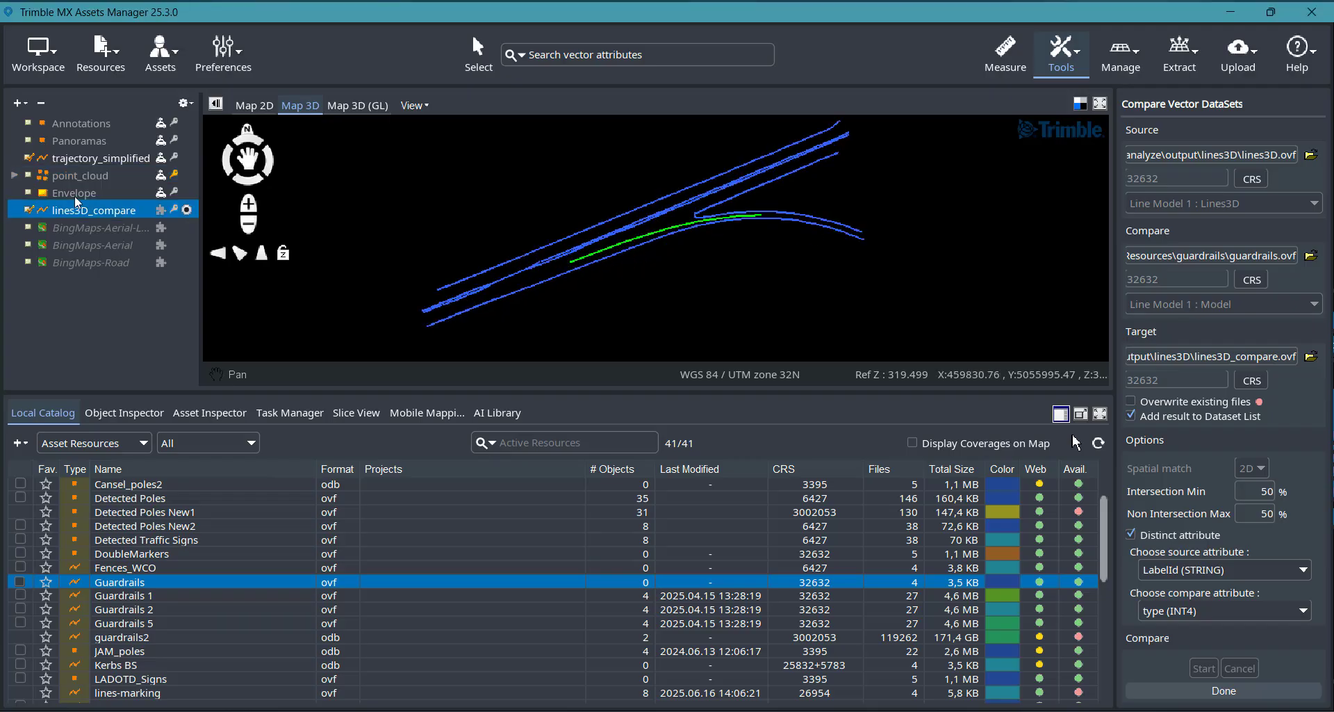
left_click(42, 103)
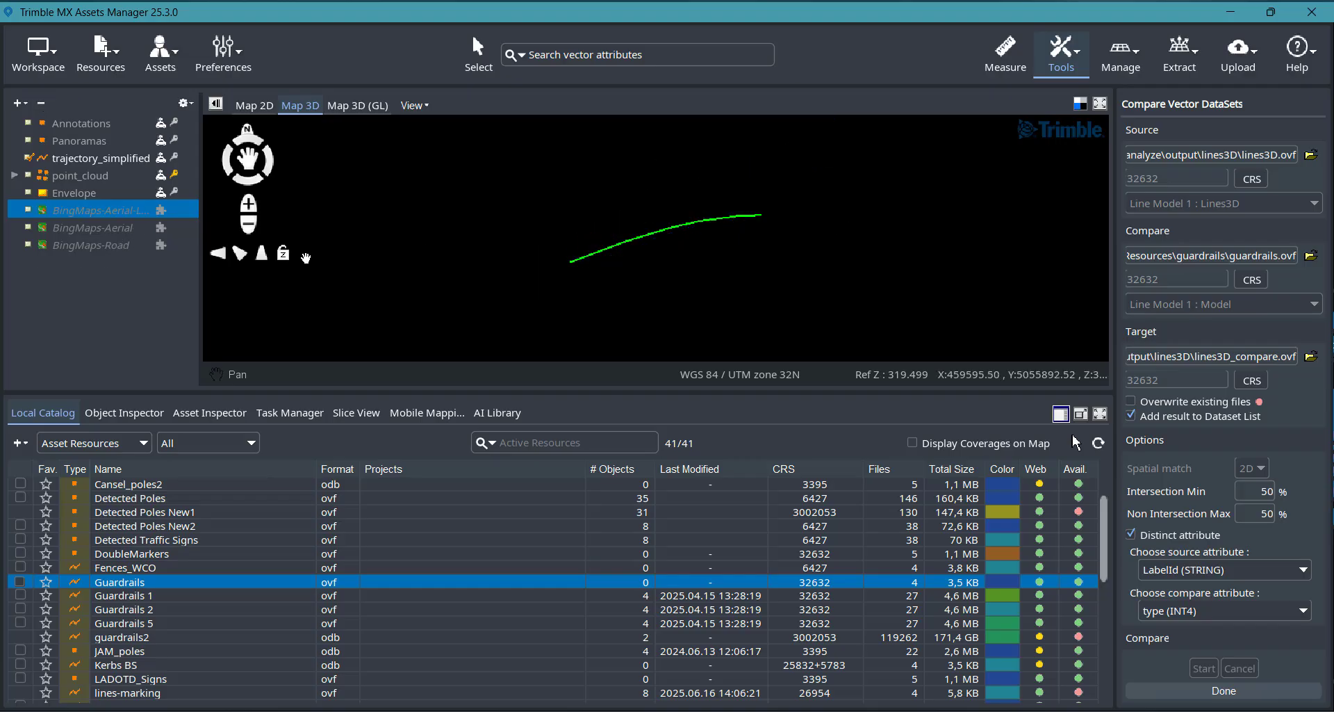
Step: Display the point_cloud dataset together with the trajectory in the 3D map
left_click(28, 175)
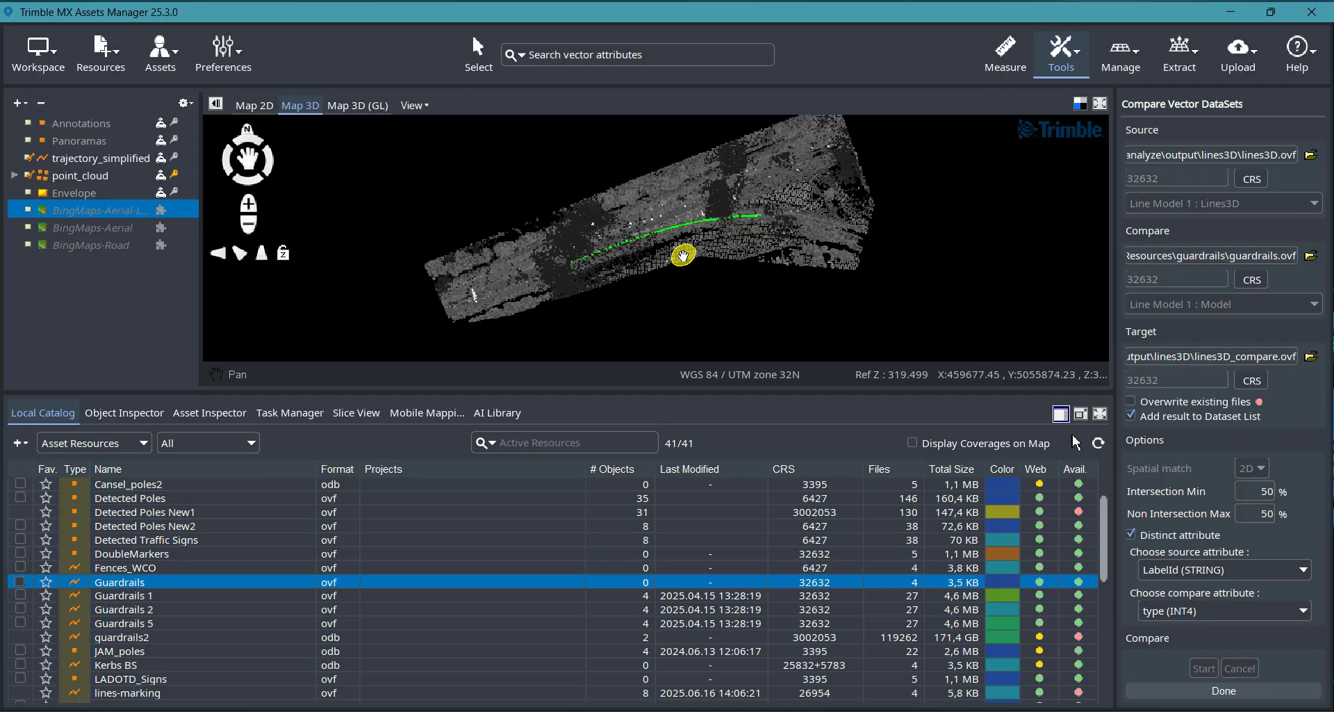
scroll(656, 229, "up", 10)
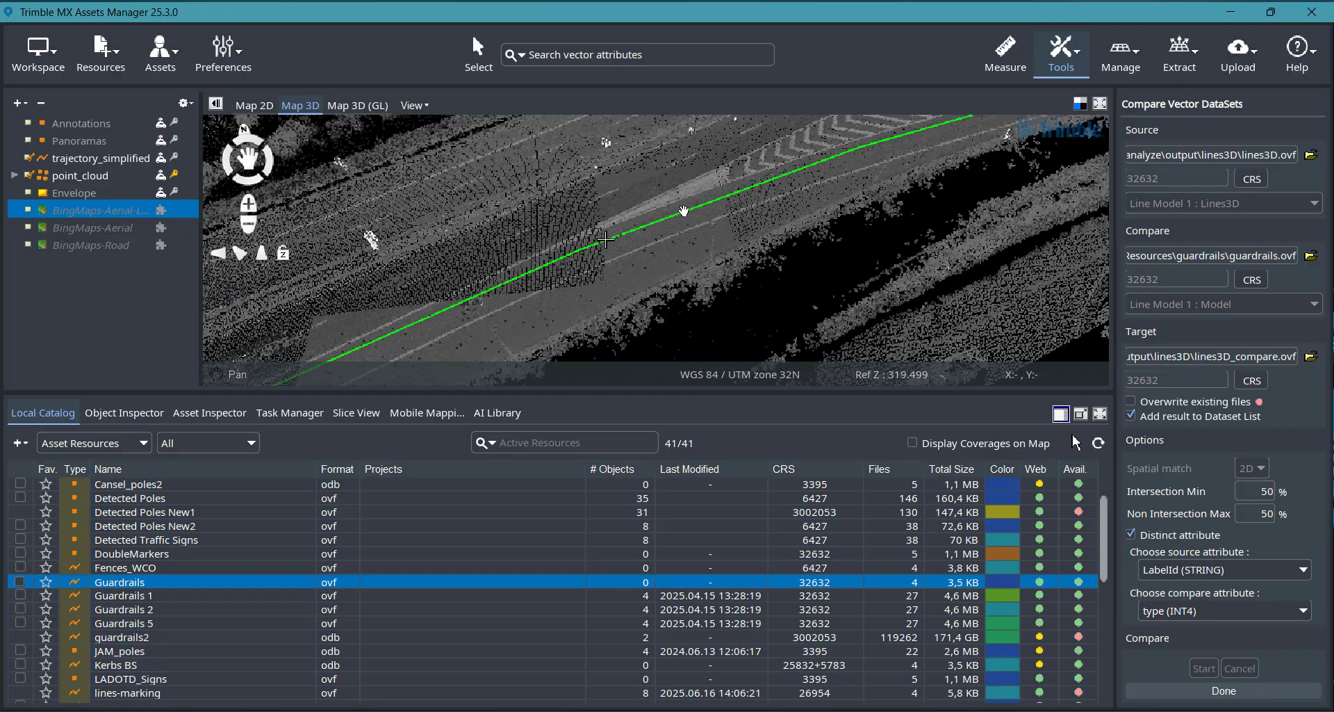
right_click_drag(693, 202, 771, 163)
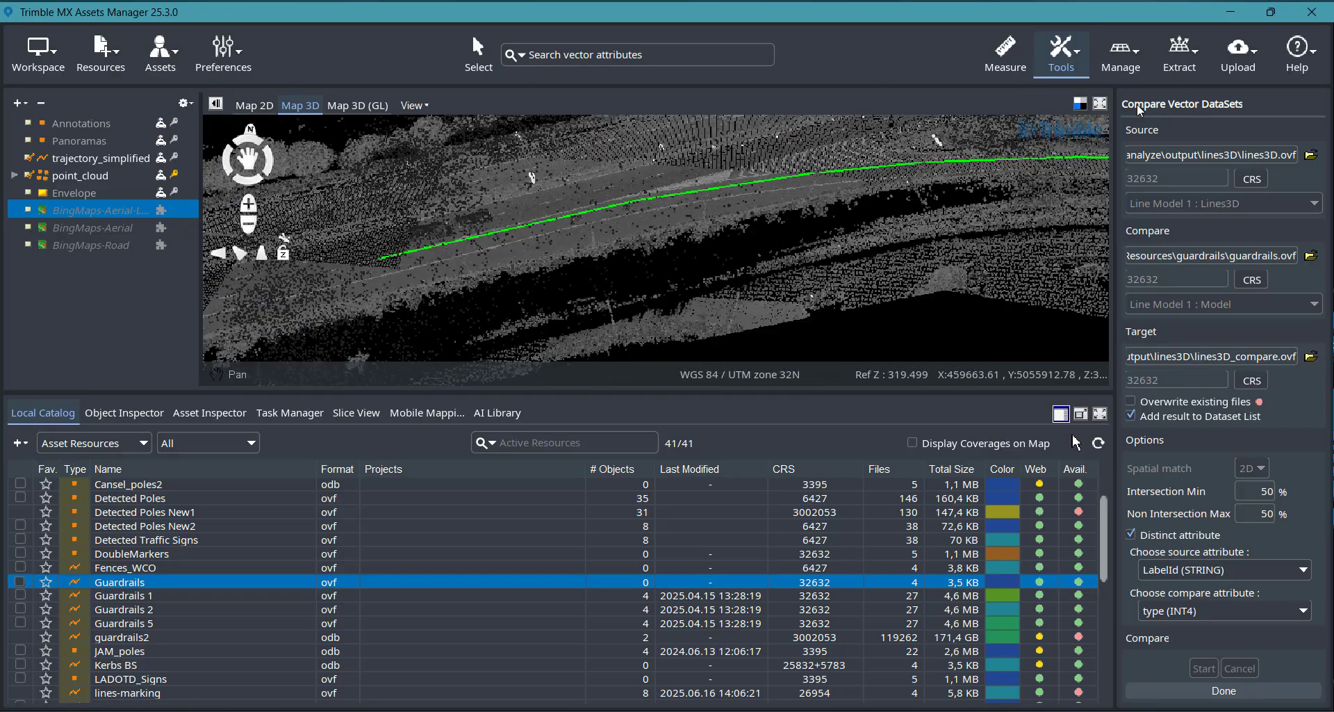
Step: Open Traffic Signs Analysis and load the Project 01 results for the point_cloud source
left_click(1008, 50)
left_click(1179, 54)
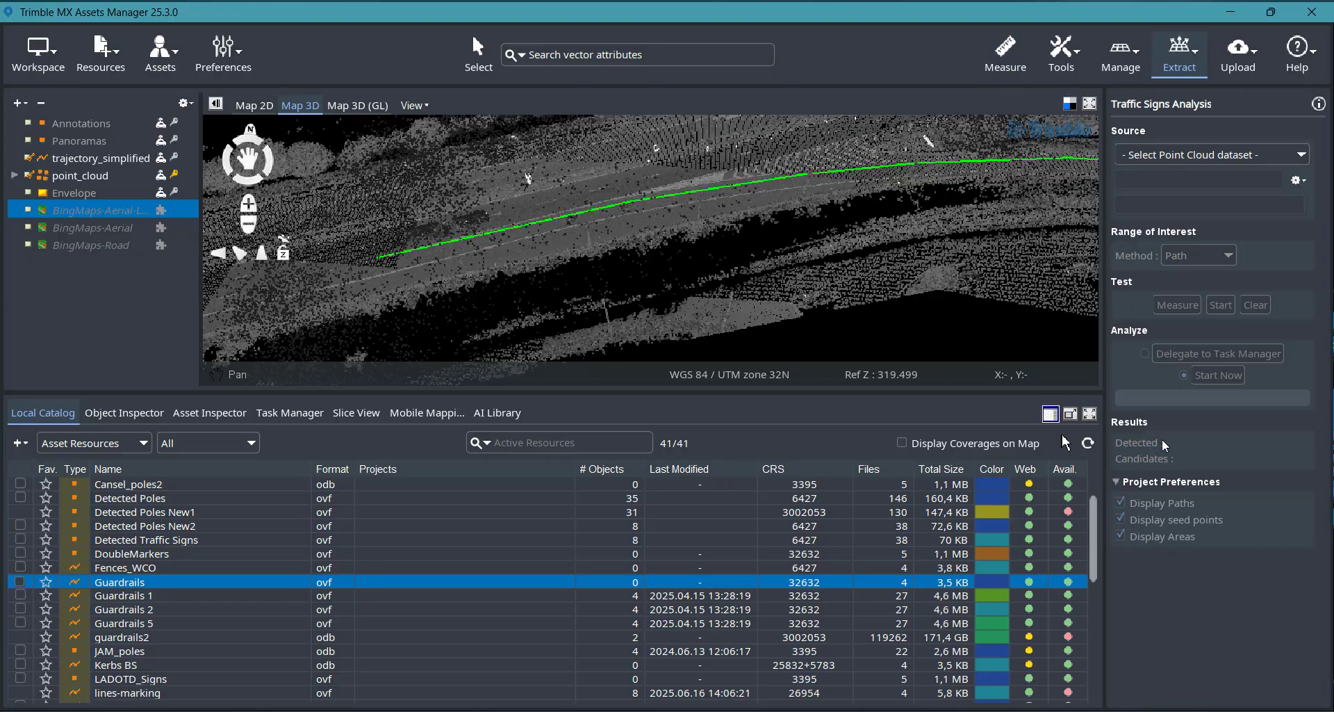
left_click(1155, 443)
left_click_drag(806, 341, 636, 275)
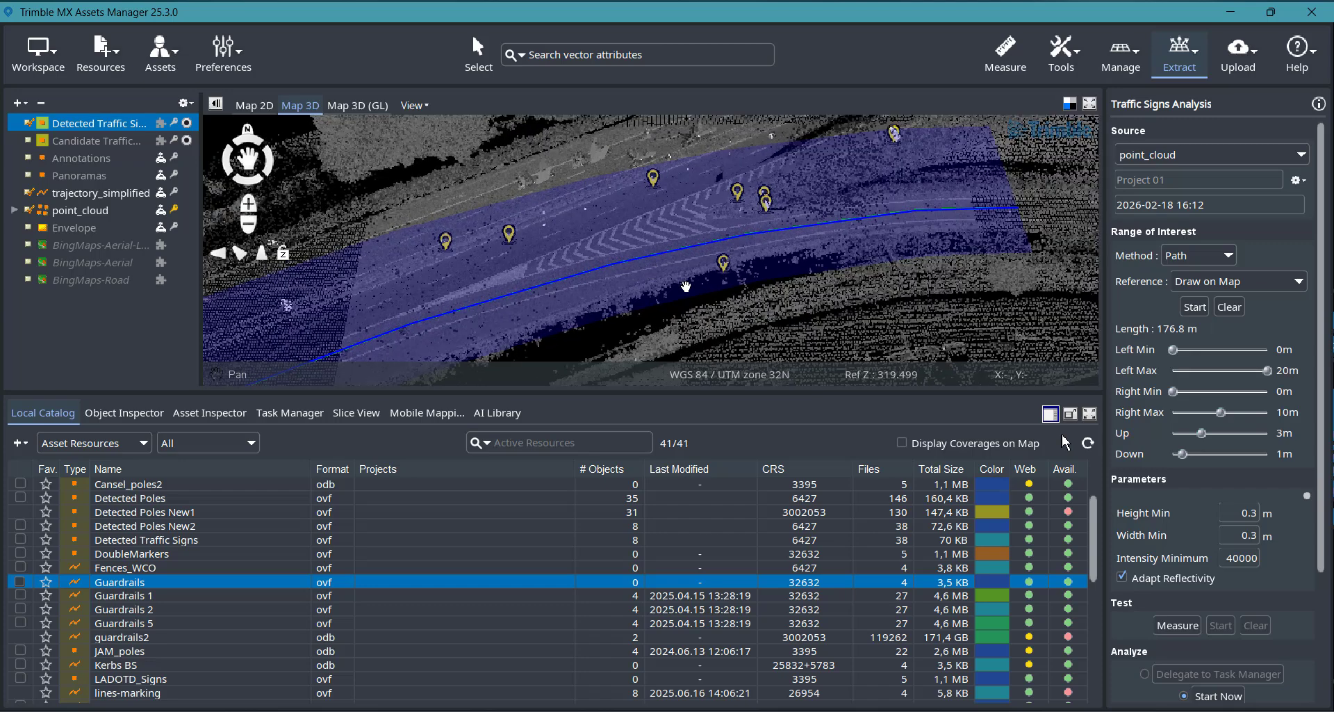
Step: Open the Import as Asset Resource settings for the Detected Traffic Signs dataset
right_click(94, 124)
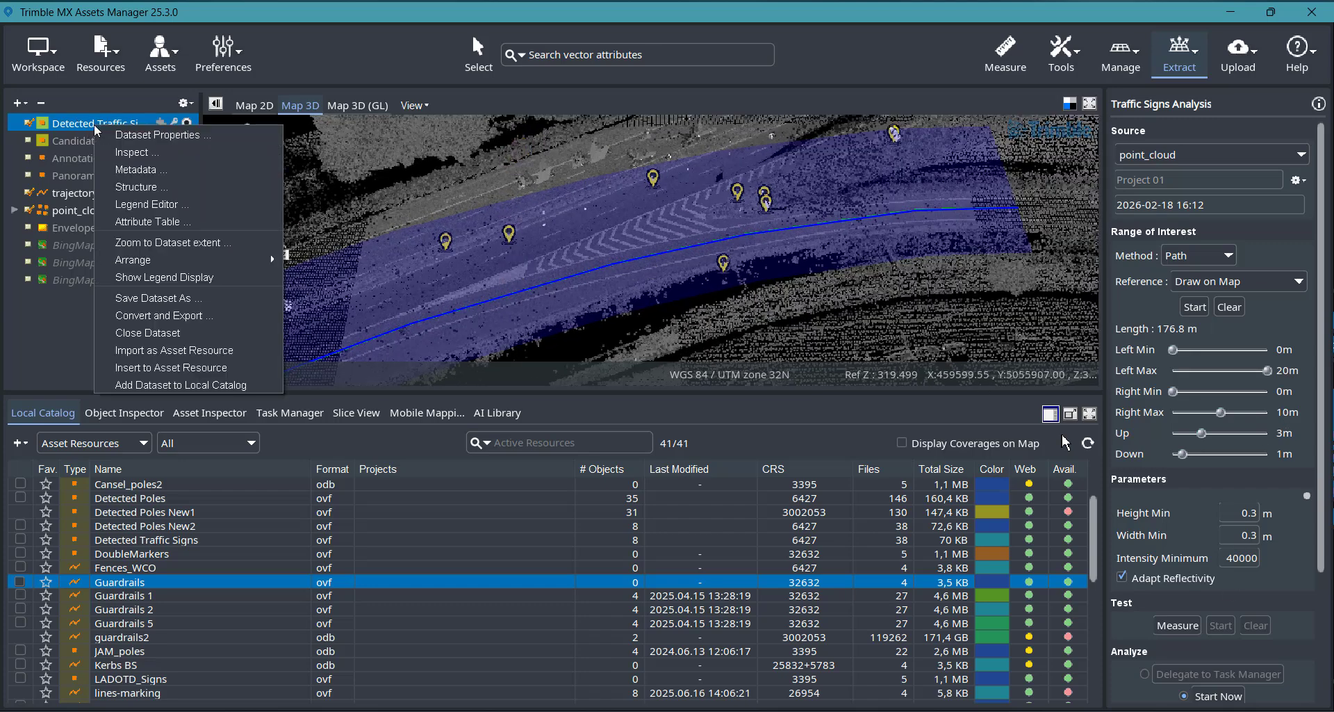
left_click(94, 125)
right_click(94, 125)
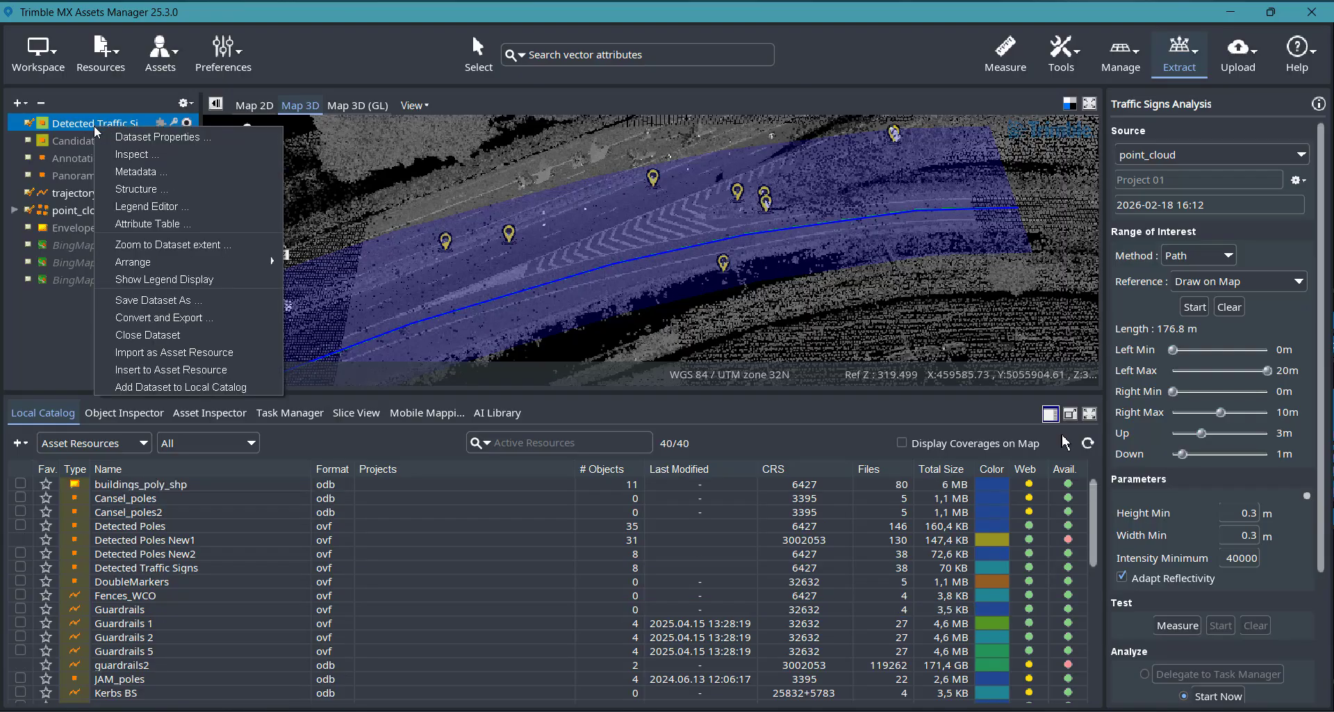
left_click(167, 351)
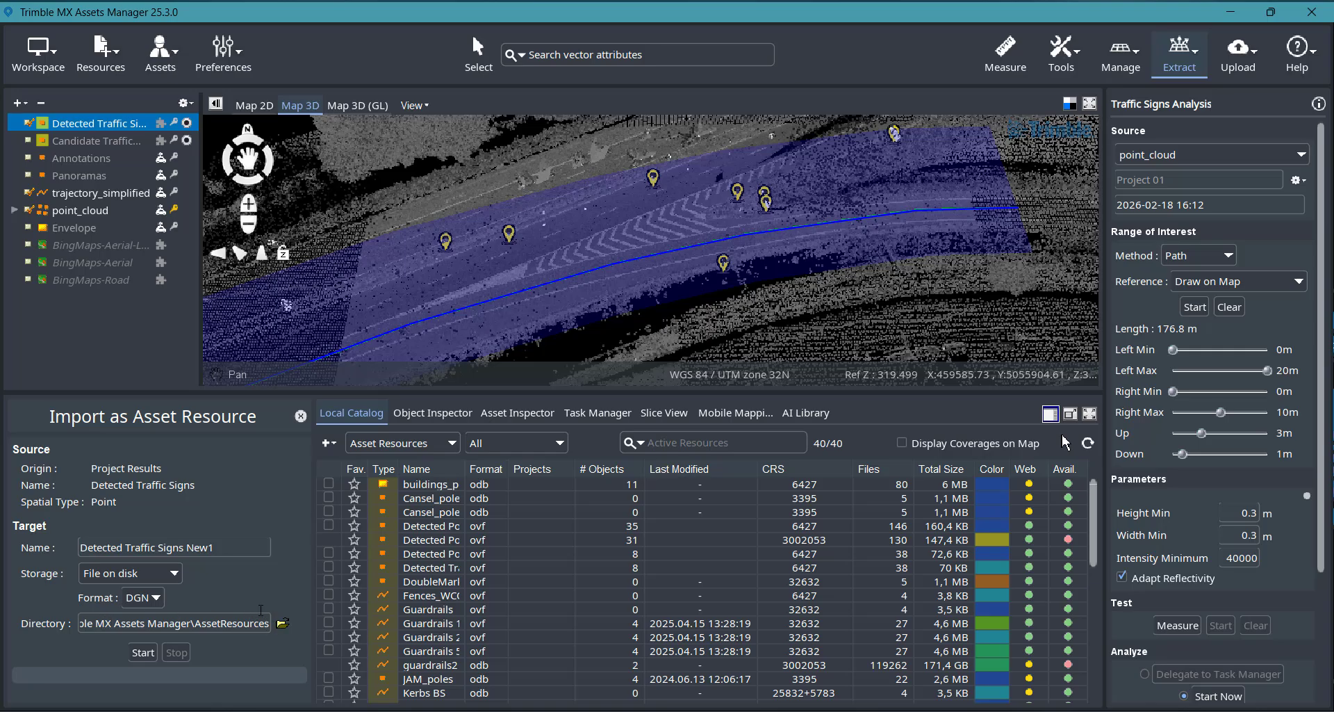
Step: Import the detected signs in OVF format as an asset resource named A26-MX9 Detected Traffic Signs
left_click_drag(215, 548, 186, 548)
key("BackSpace")
key("BackSpace")
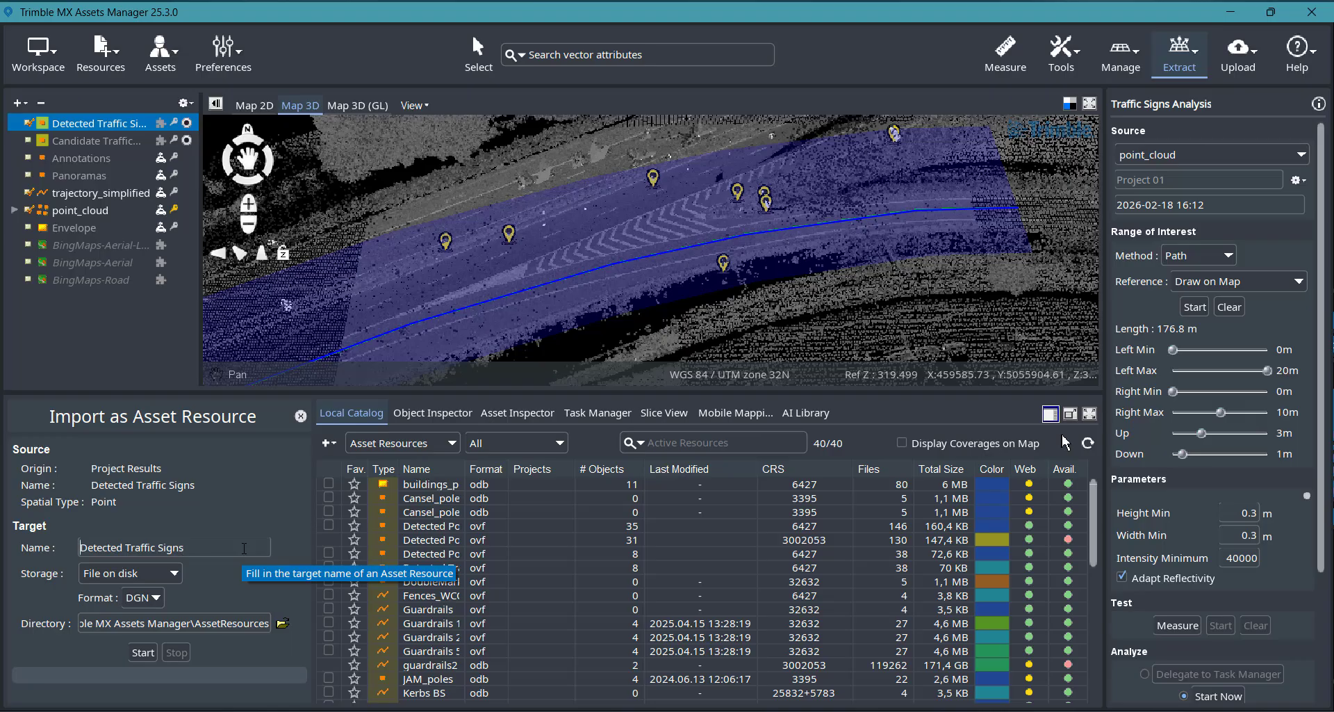
type("A26")
key("BackSpace")
type("- M")
key("BackSpace")
key("BackSpace")
type("MX9")
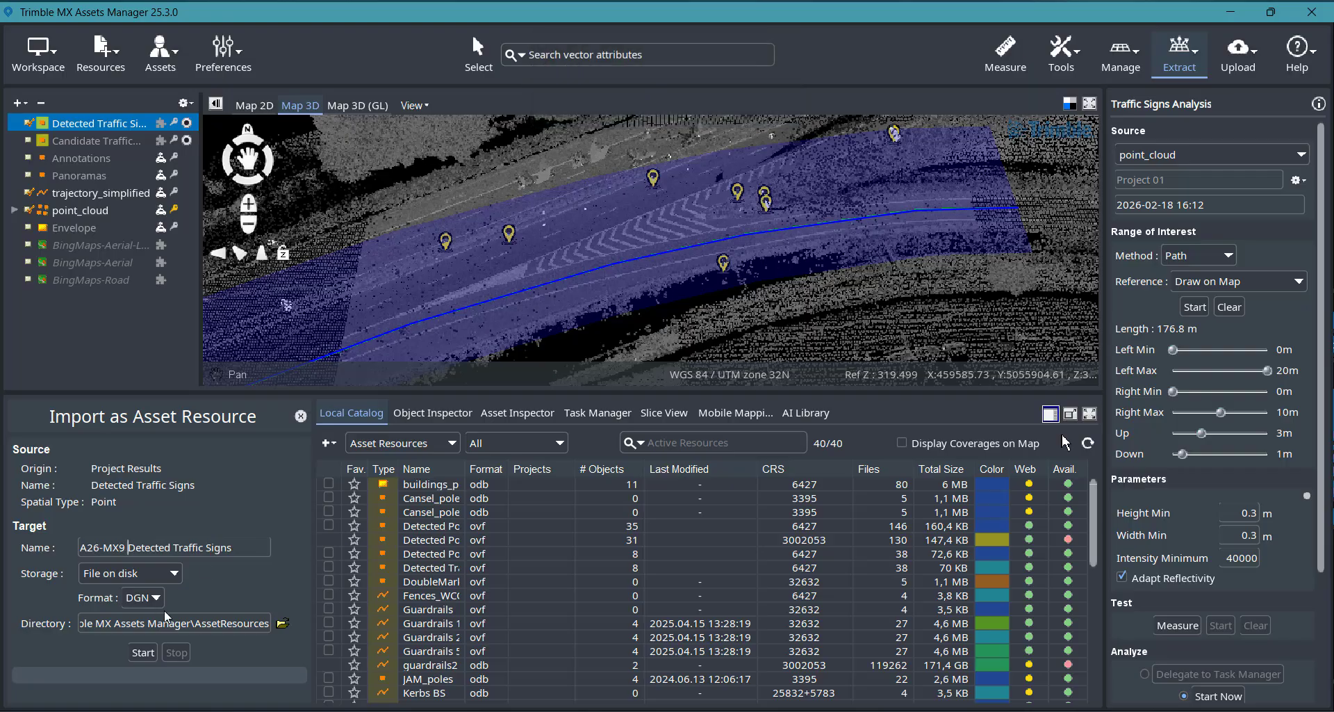
left_click(155, 602)
left_click(143, 652)
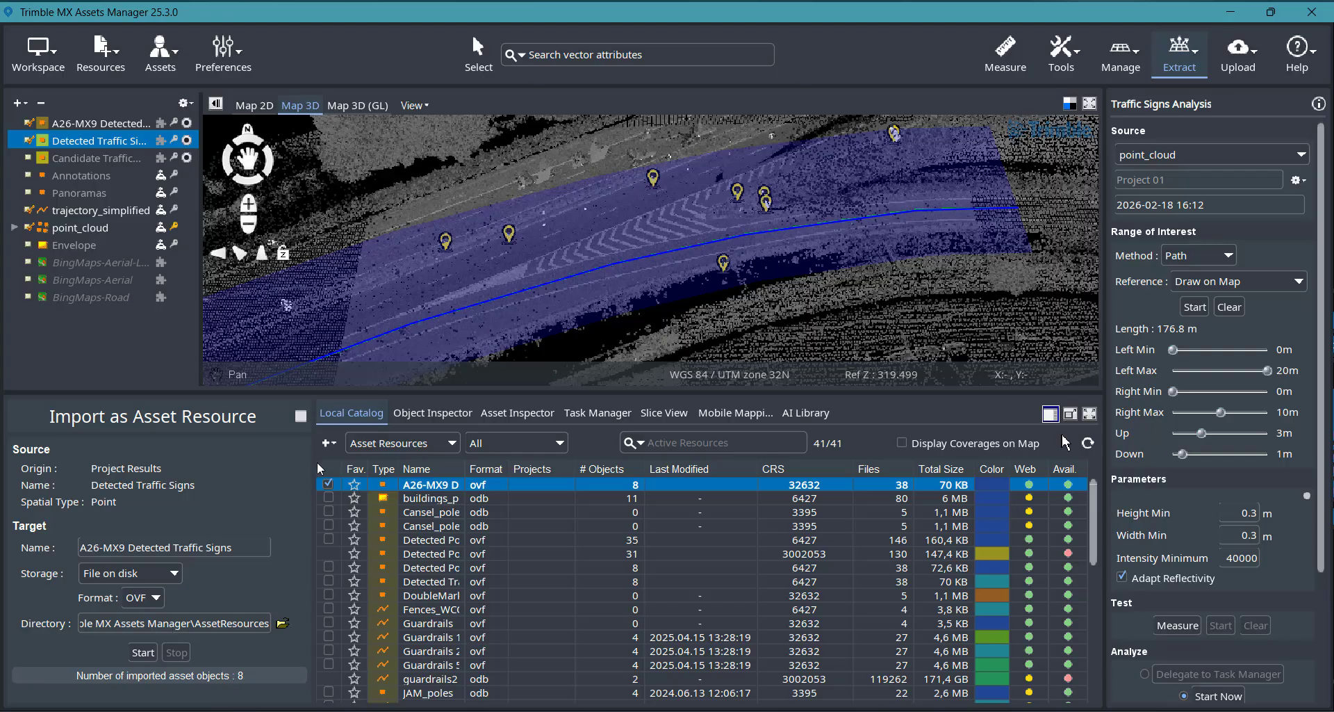
Step: Close the Import as Asset Resource settings and hide the original Detected Traffic Signs dataset on the map
left_click(300, 417)
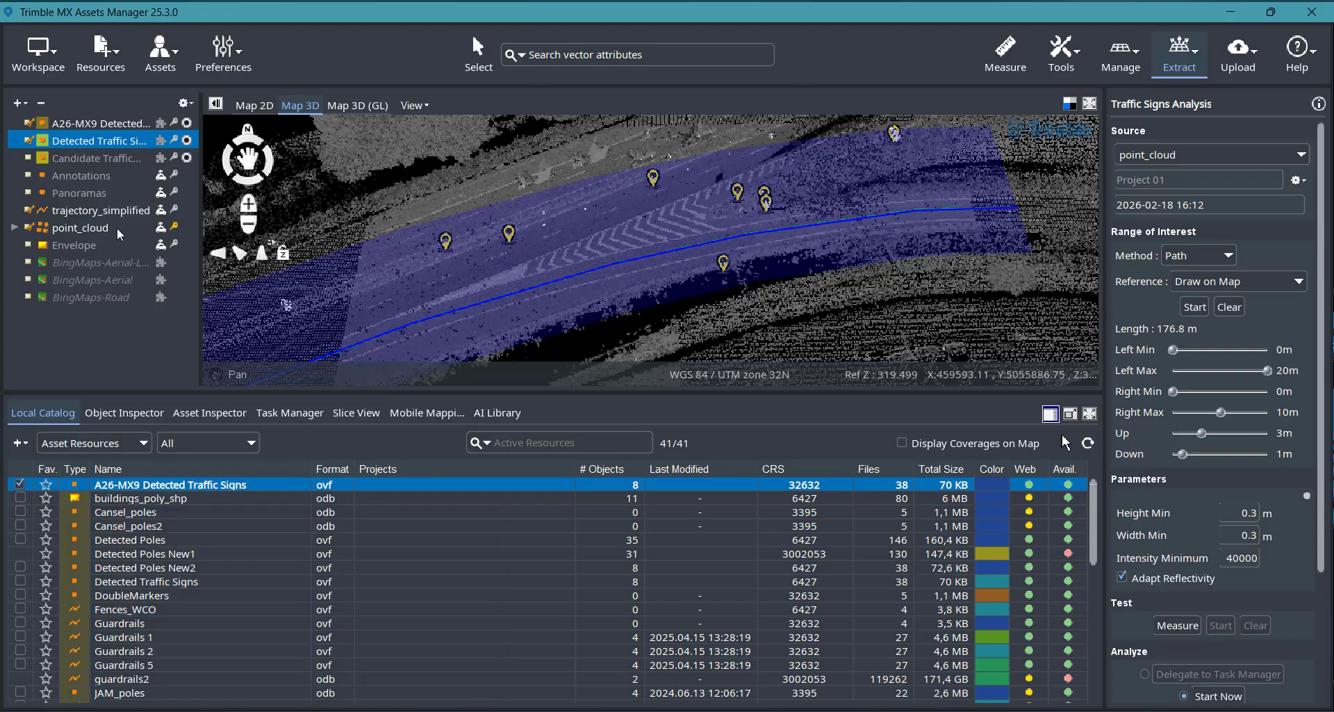
left_click(28, 140)
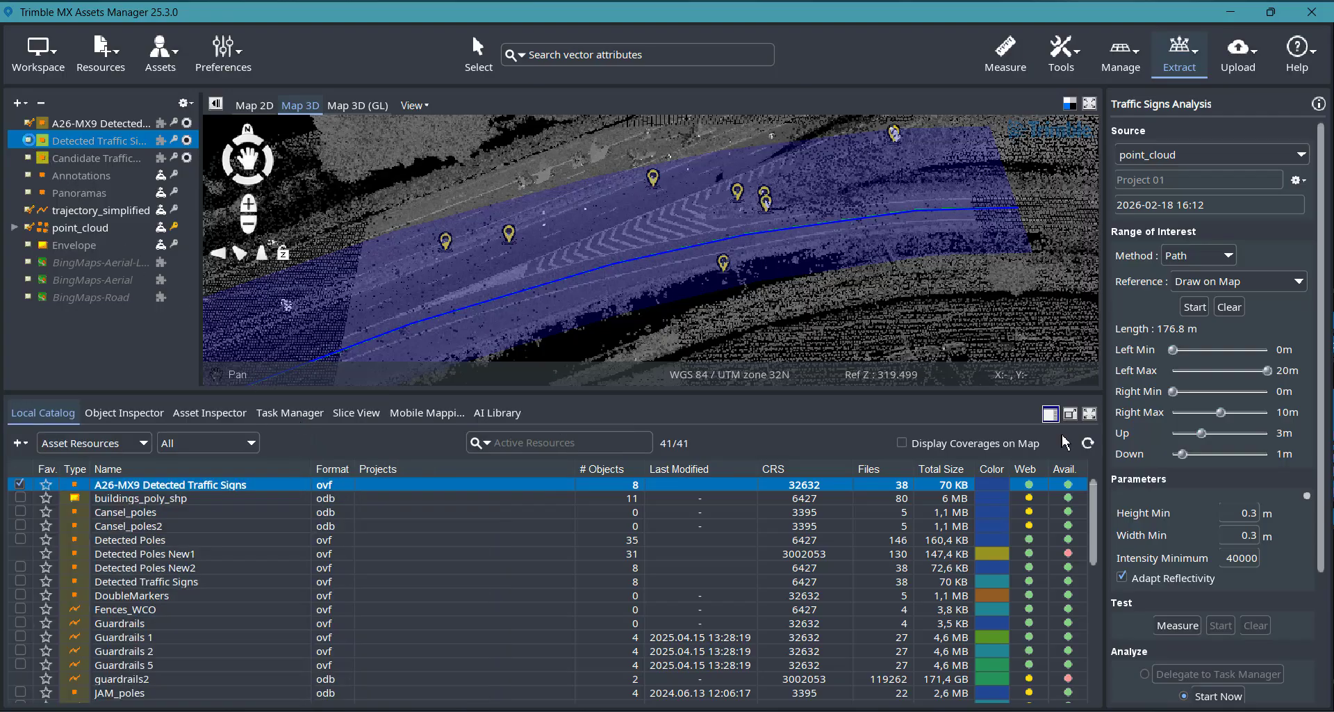
left_click(28, 124)
left_click(28, 124)
Step: Add a STRING attribute named Class to Attribute Set 1 in the structure of the A26-MX9 Detected Traffic Signs dataset
left_click(102, 124)
right_click(70, 122)
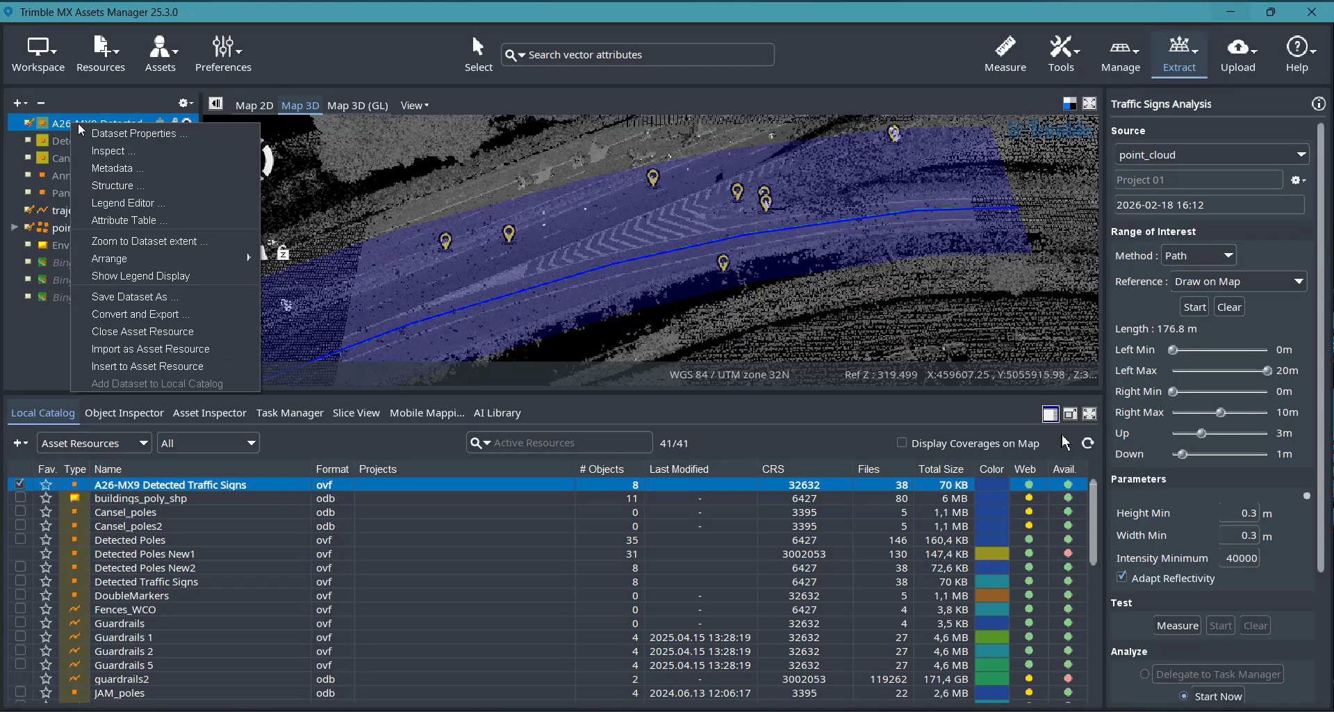
left_click(135, 186)
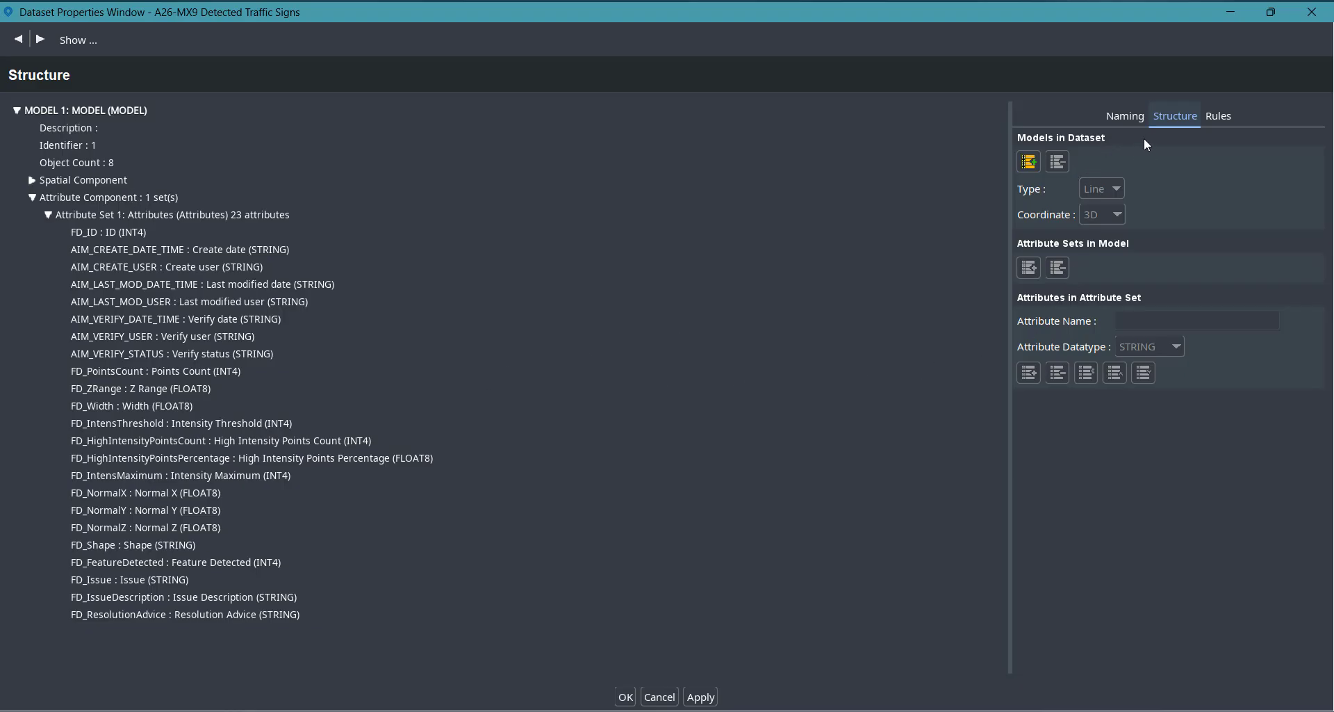
left_click(69, 211)
left_click(1161, 324)
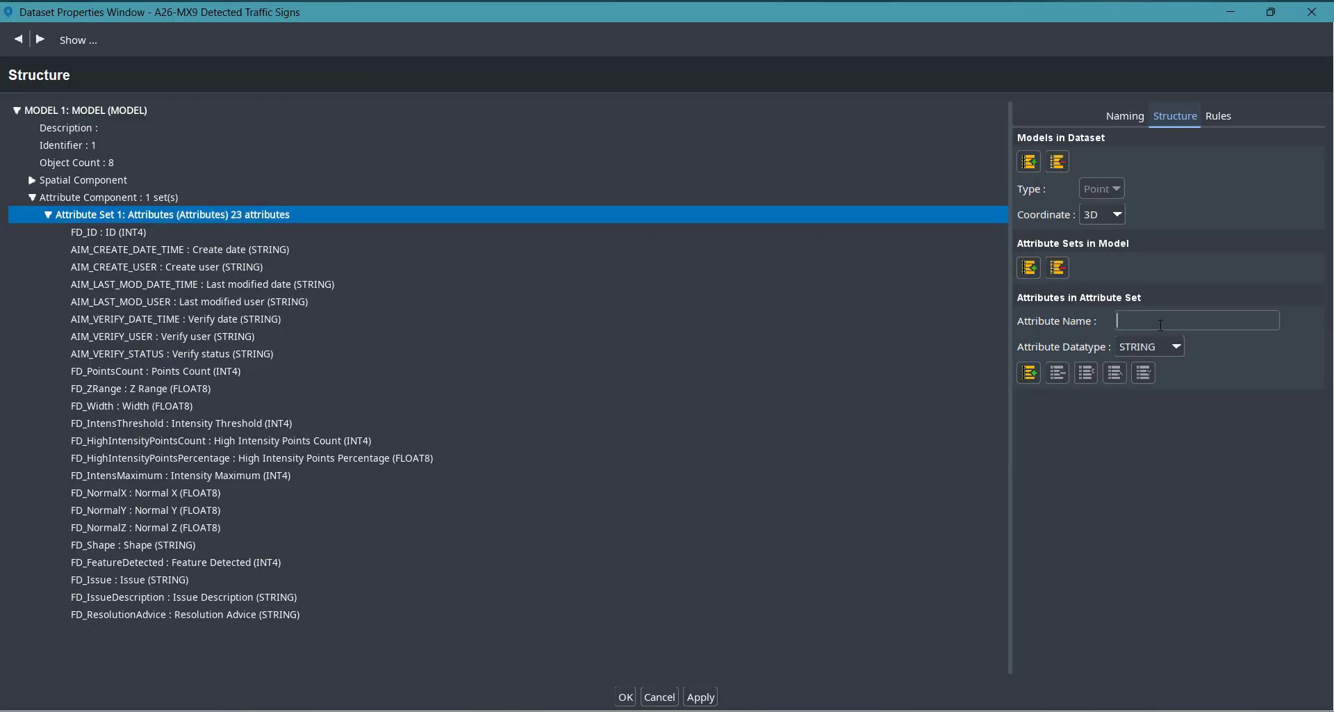
type("Class")
left_click(1035, 372)
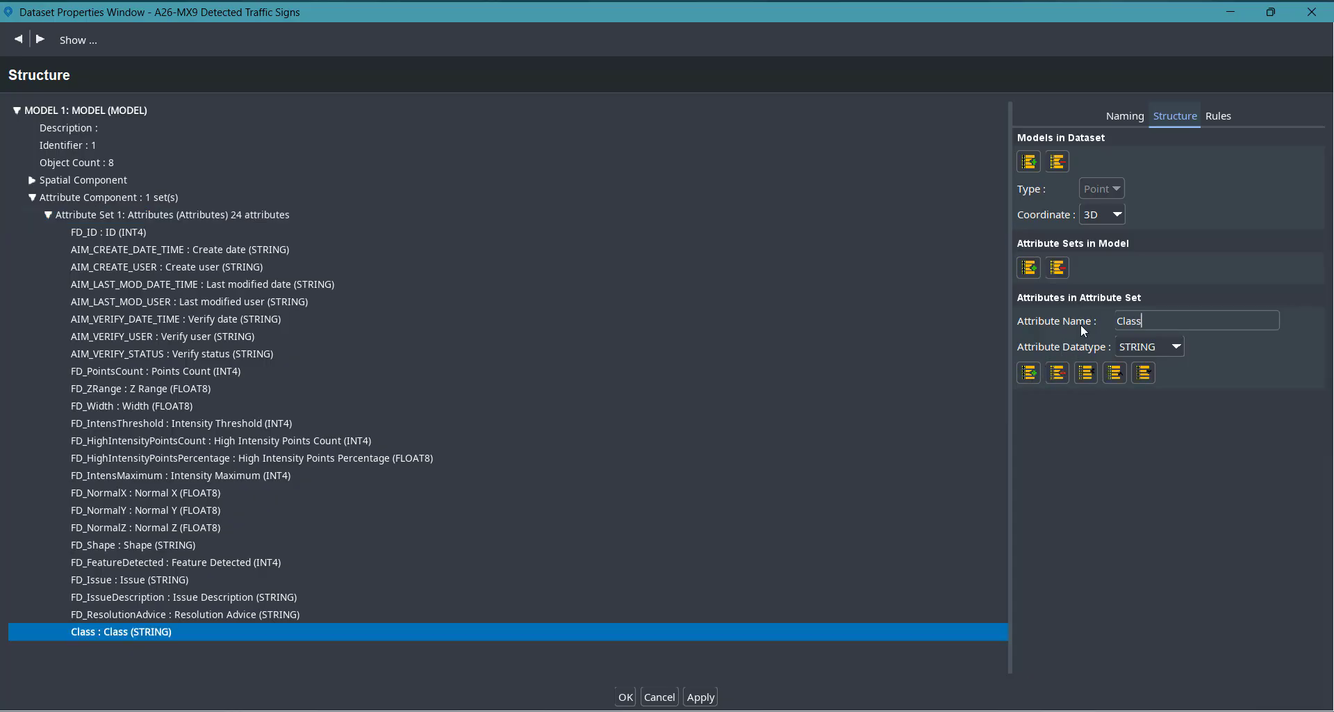
Step: Assign a Valuelist rule to the Class attribute
left_click(1271, 13)
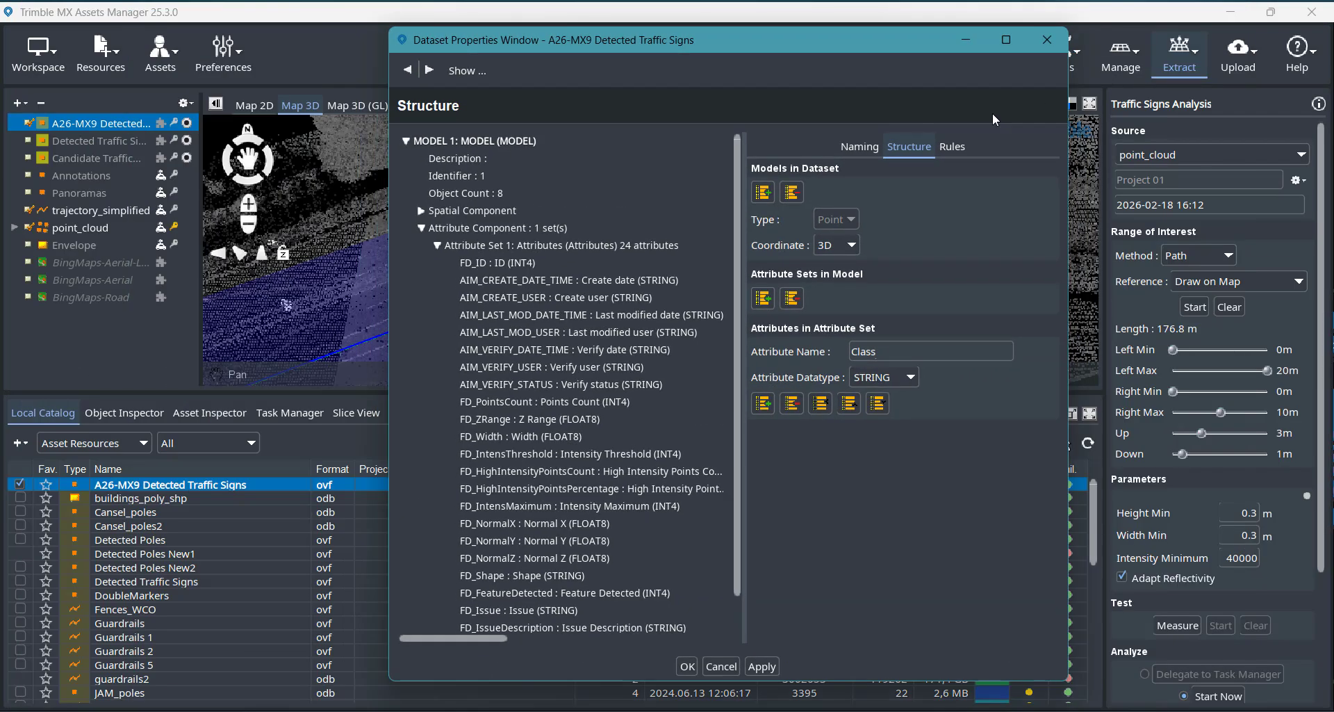
left_click(954, 148)
left_click(834, 210)
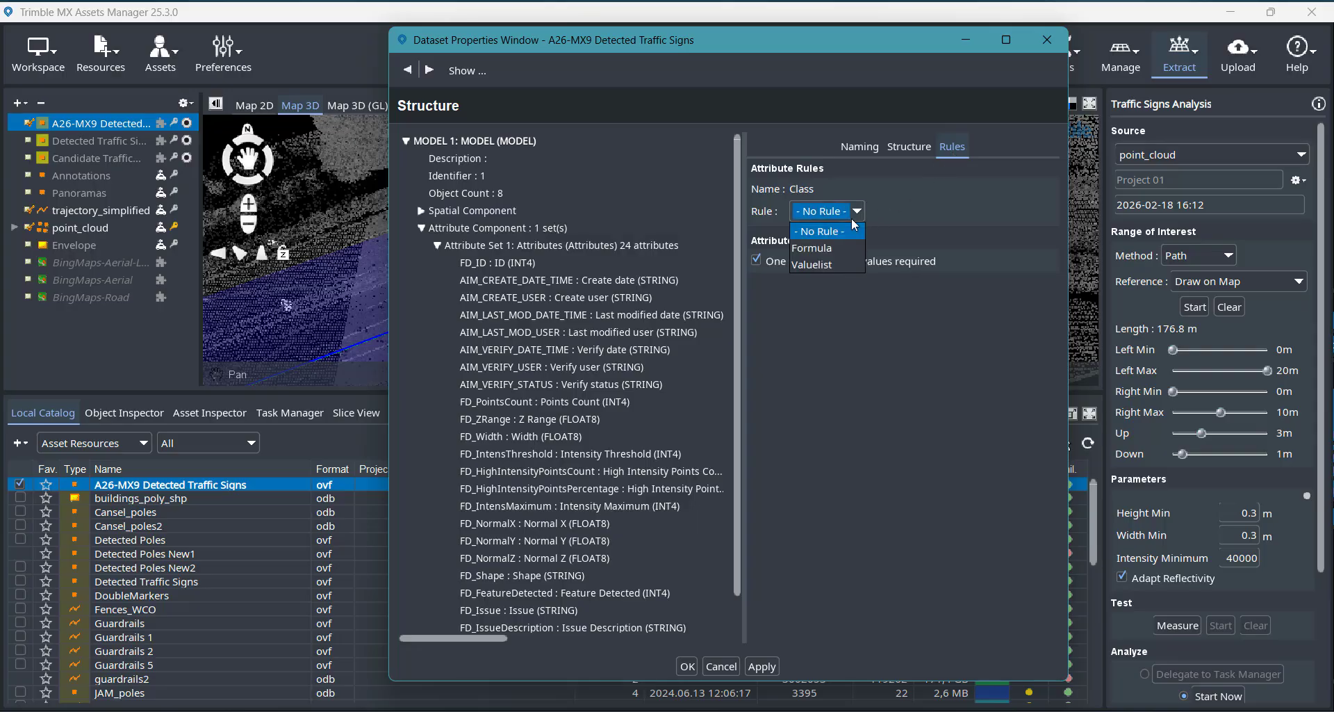
left_click(830, 264)
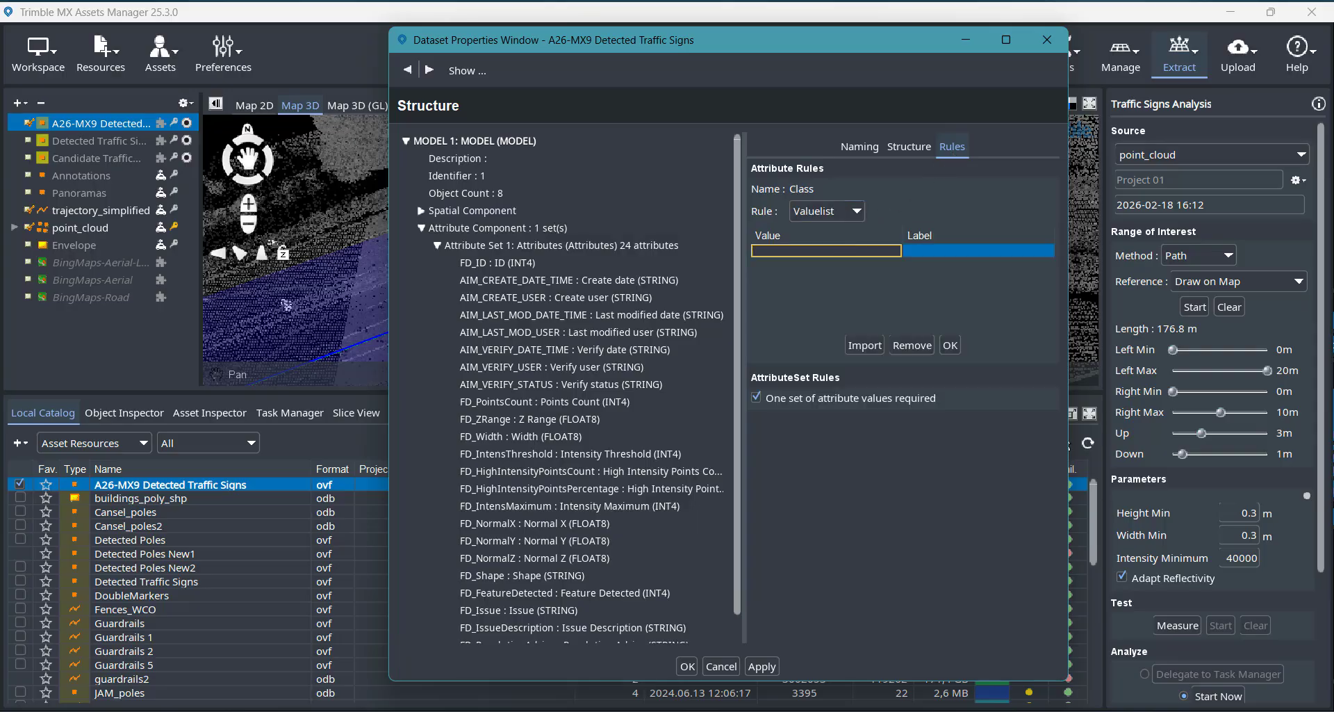
key("alt+Tab")
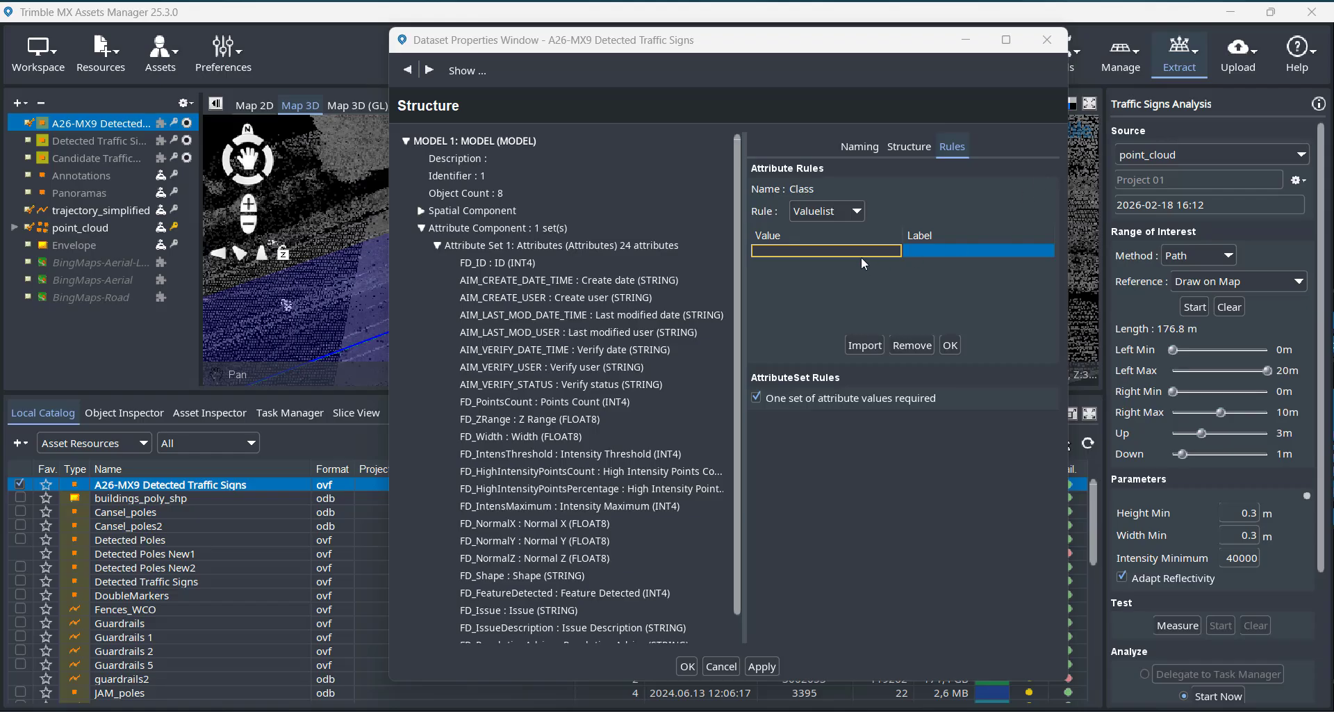
Step: Enter Please select as the first entry of the Class value list
left_click(862, 249)
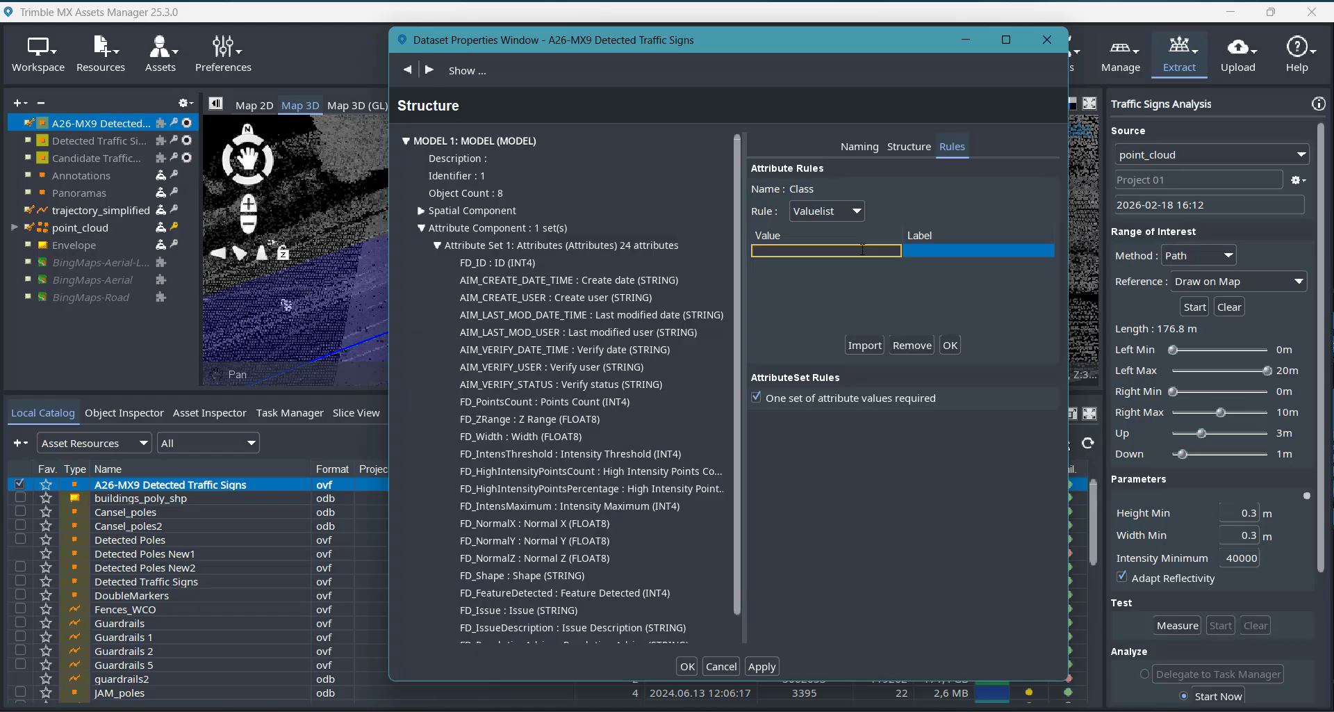
type("Ro")
key("BackSpace")
key("BackSpace")
key("BackSpace")
key("BackSpace")
type("Please sele")
key("Return")
double_click(864, 253)
key("Return")
Step: Add Roadworks, No passing, Pass by, 50 Maximum speed limit, Bus stop, Warning level crossing and Pedestrian & bicycle path to the Class value list and save the structure
type("Roadworks")
key("ctrl+a")
key("Return")
type("No passing")
key("ctrl+a")
key("Return")
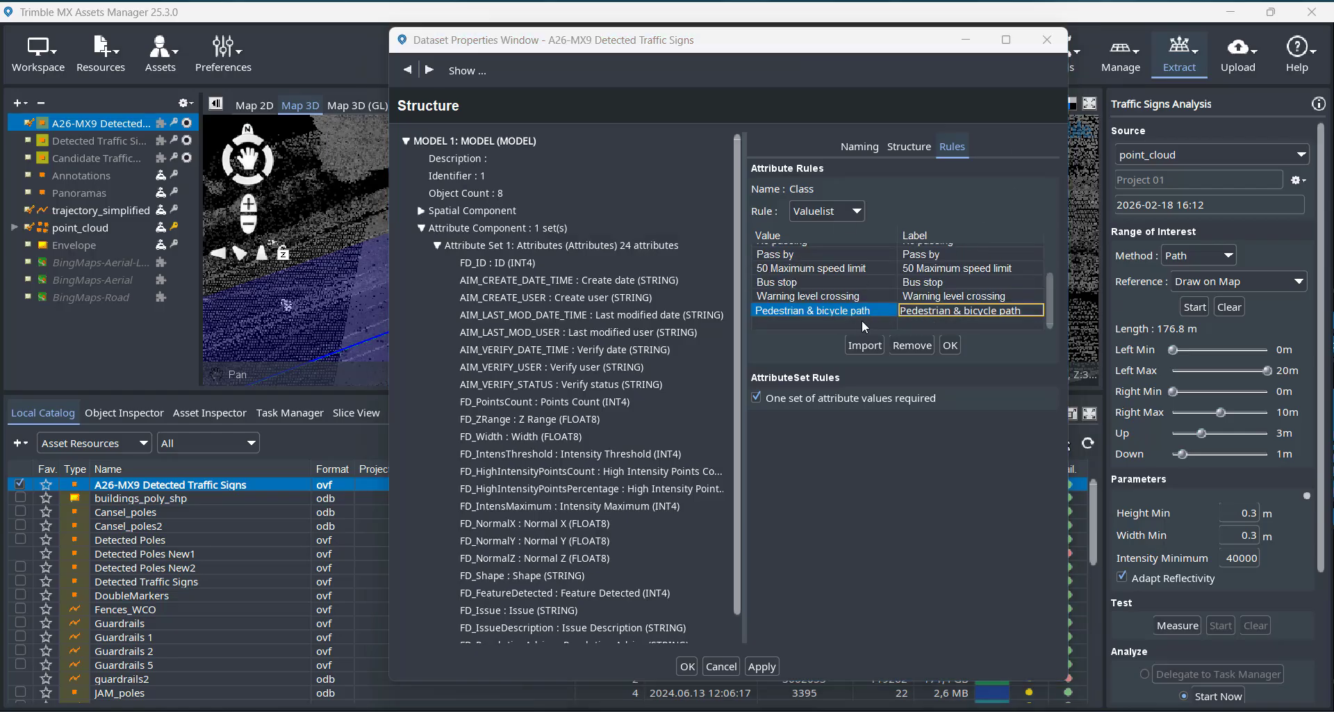
left_click(865, 324)
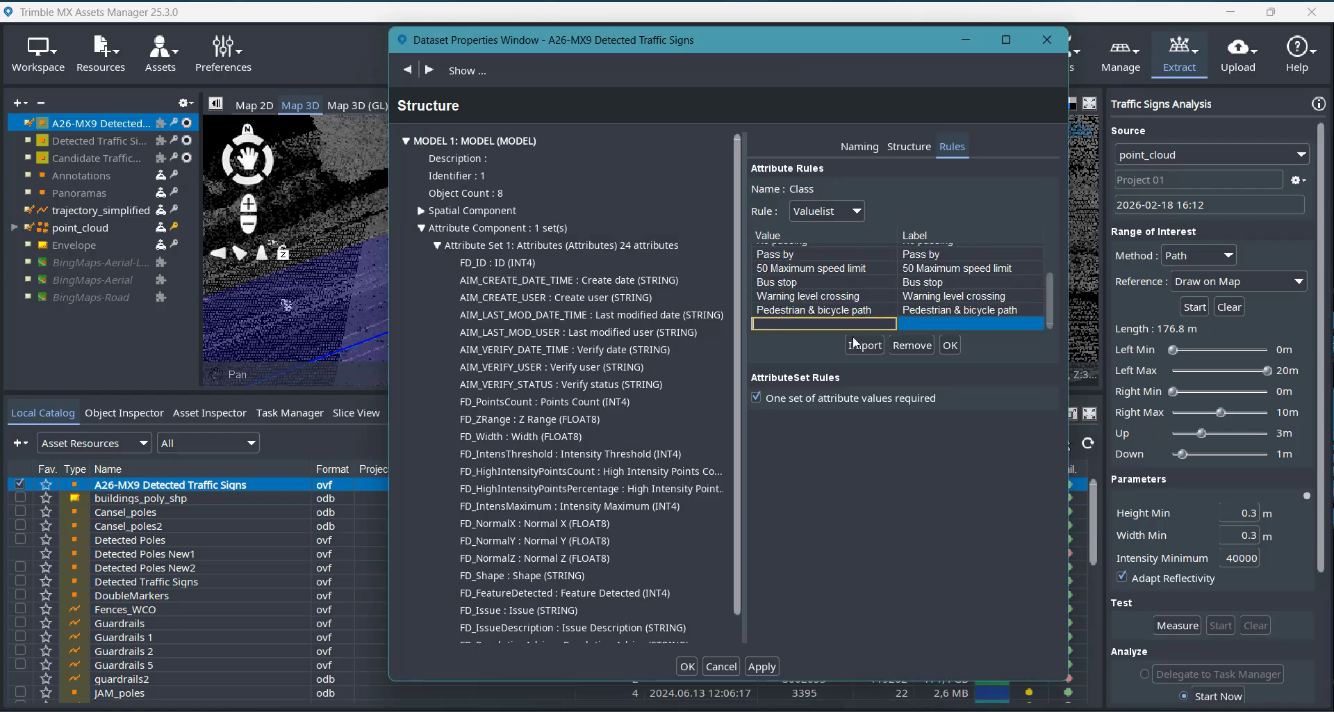
left_click(954, 343)
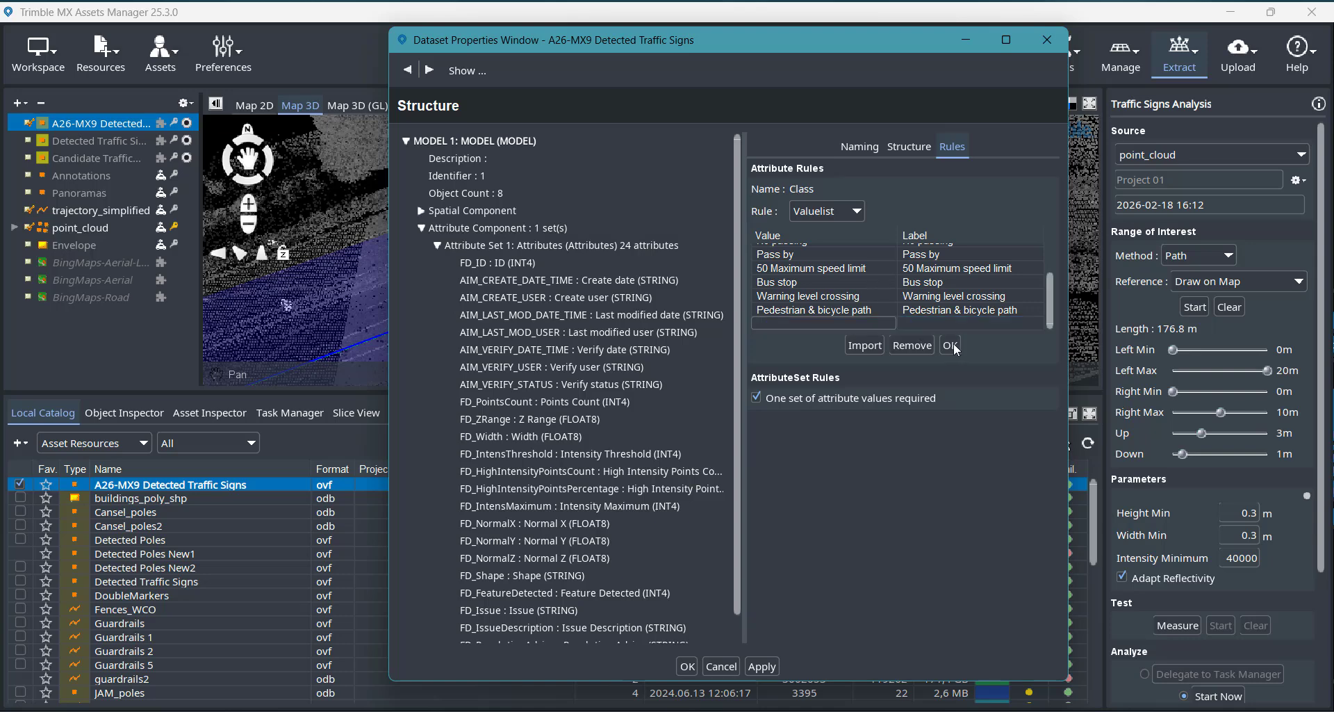
left_click(688, 667)
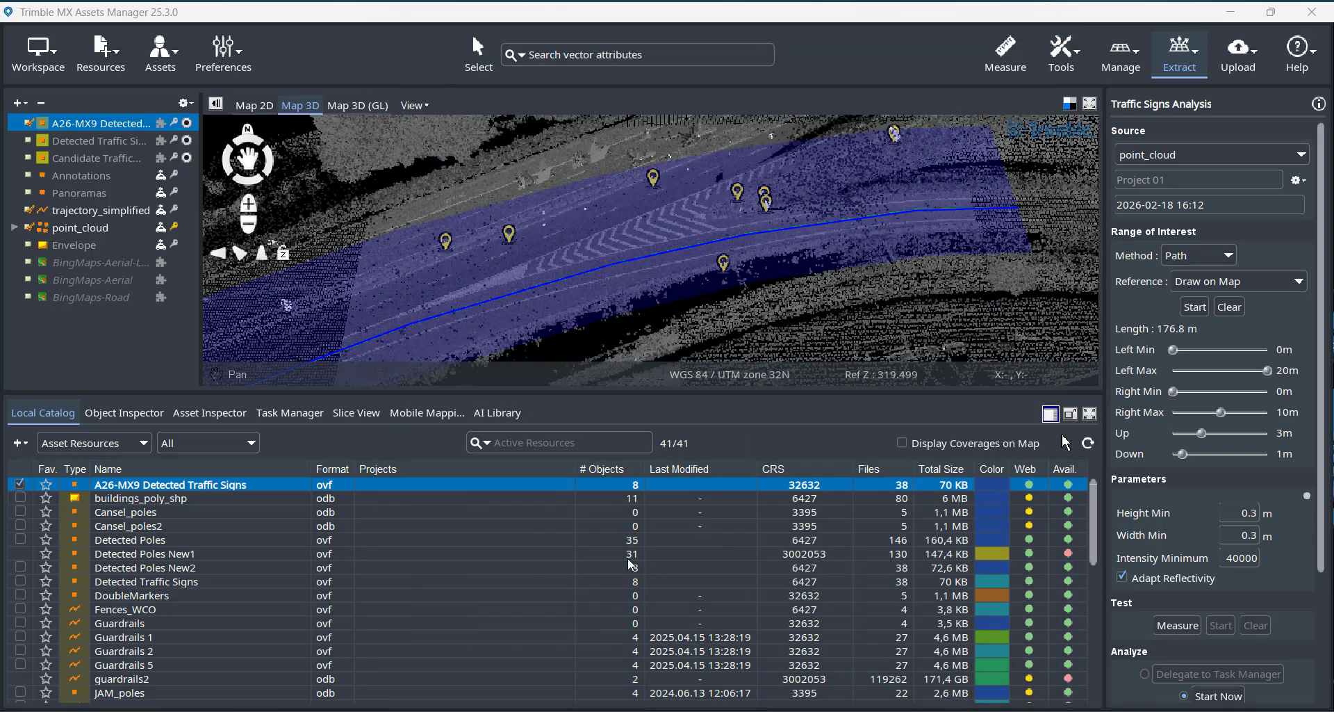
Step: Review the annotation classes of the A26-MX9_TrafficSigns_v2 - Class - O2D and A26-MX9_TrafficSigns_v2 - O2D groups in the preferences
left_click(240, 50)
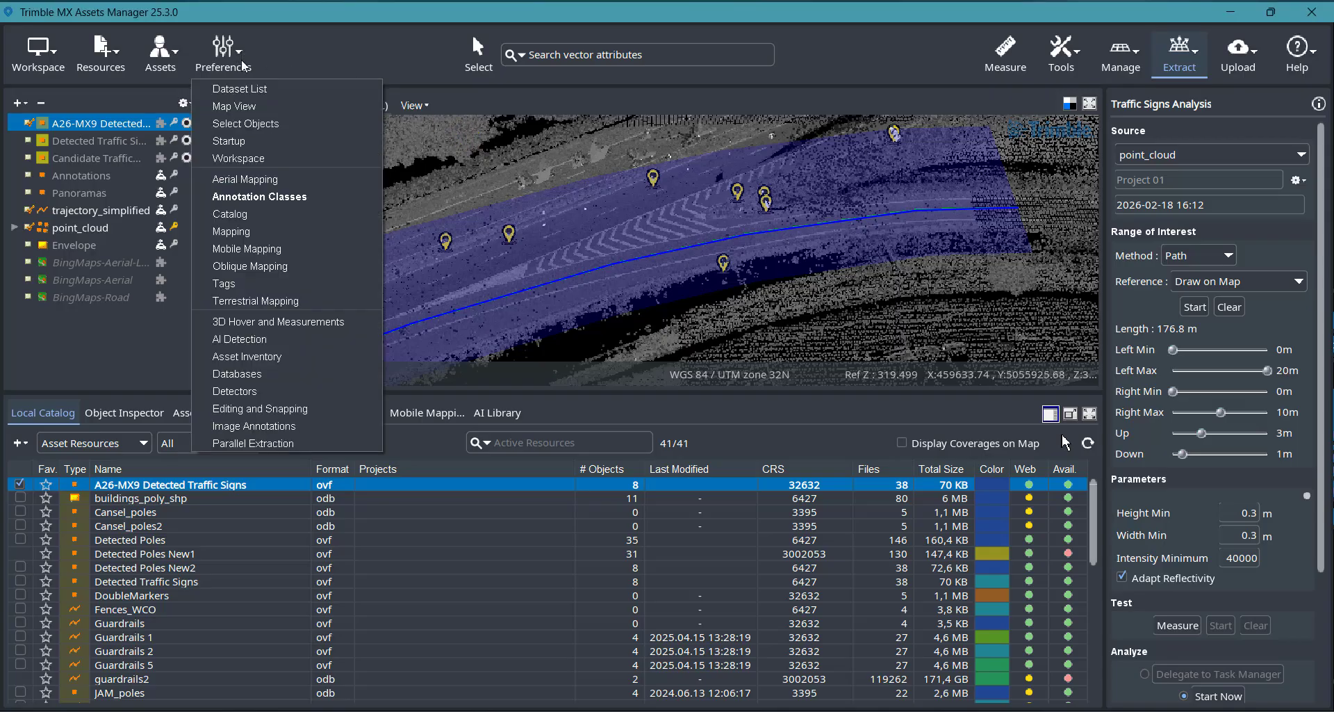
left_click(268, 198)
scroll(466, 247, "up", 2)
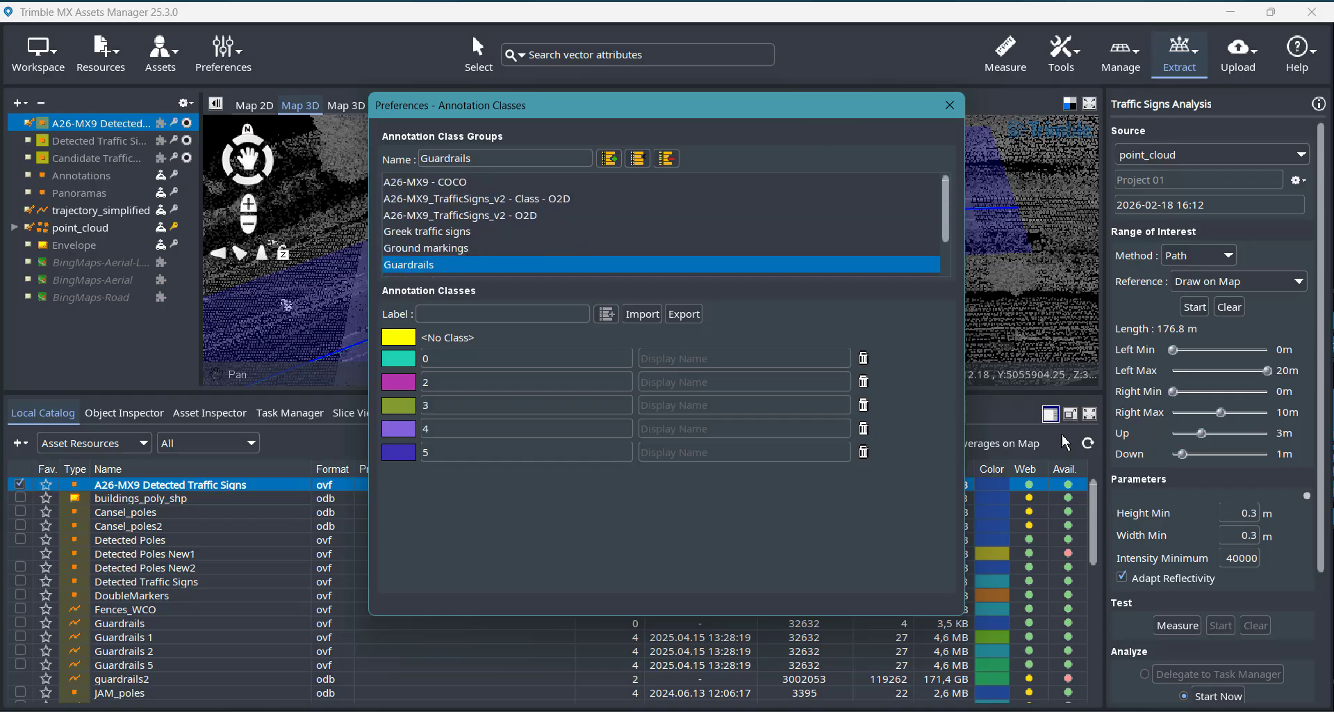
left_click(497, 201)
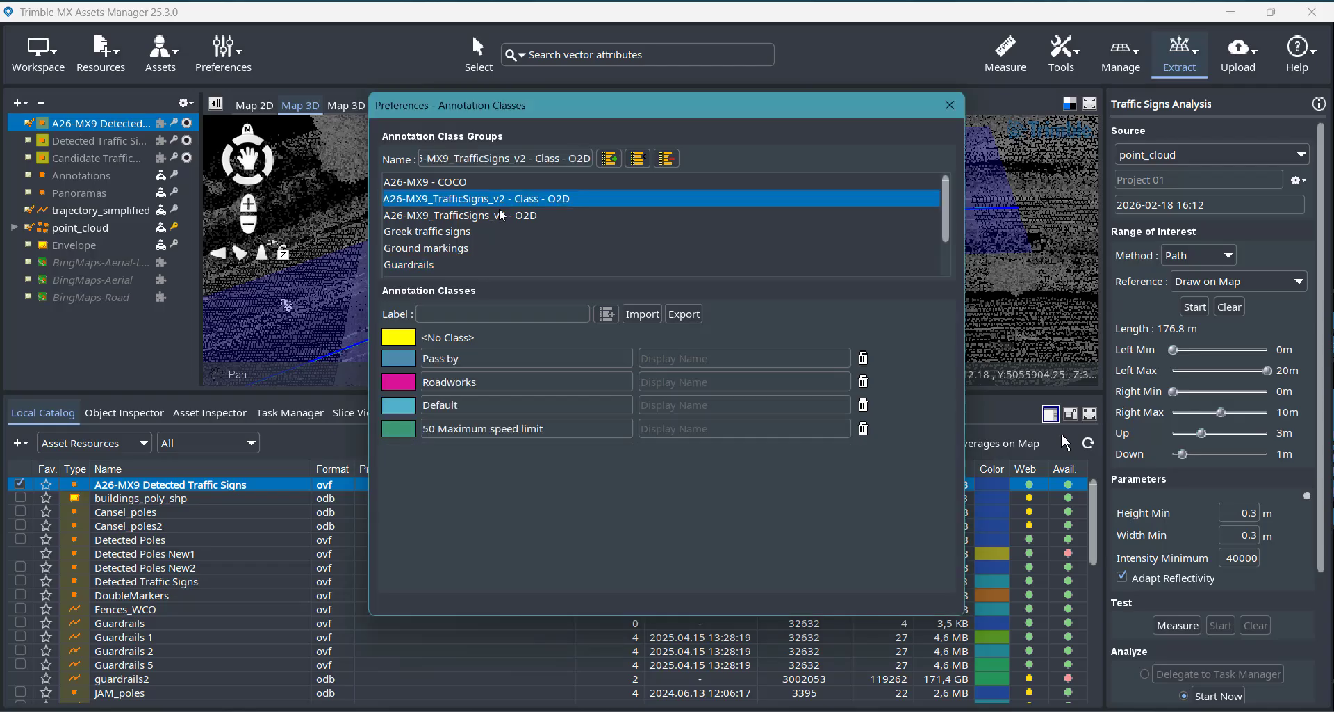
left_click(500, 217)
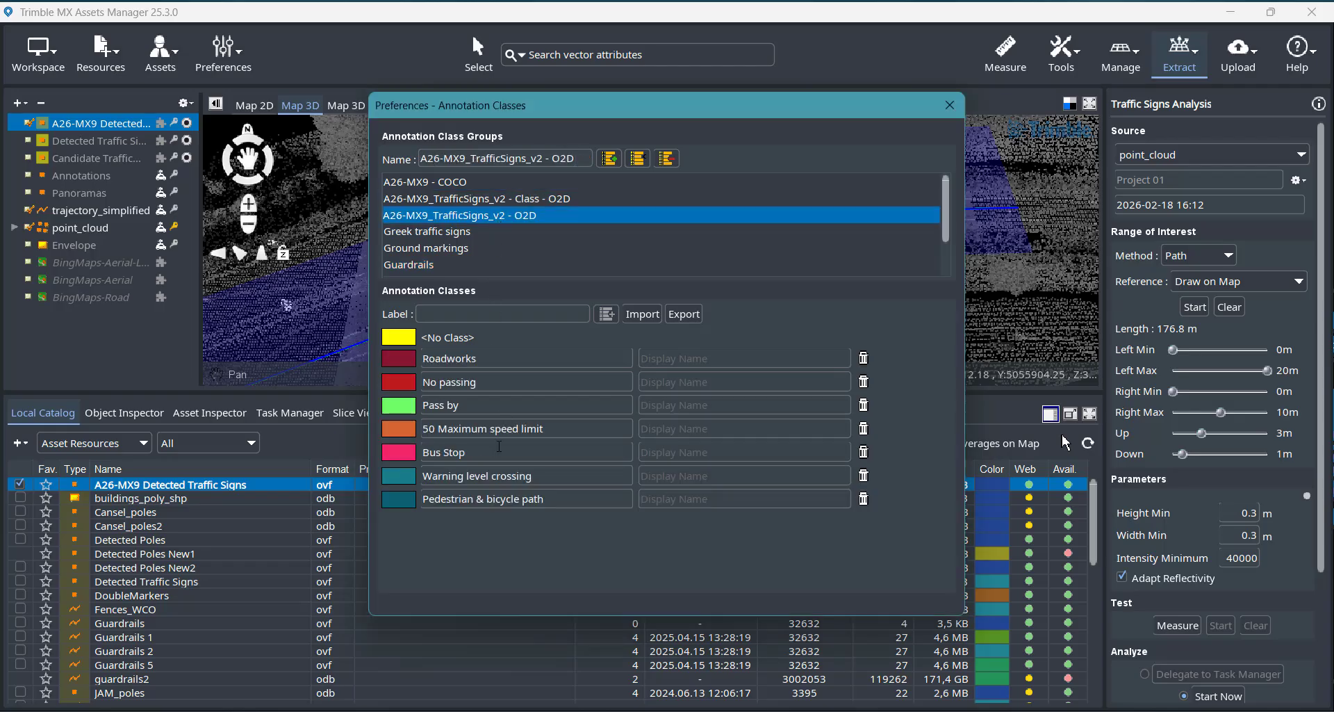
left_click(949, 105)
left_click(837, 310)
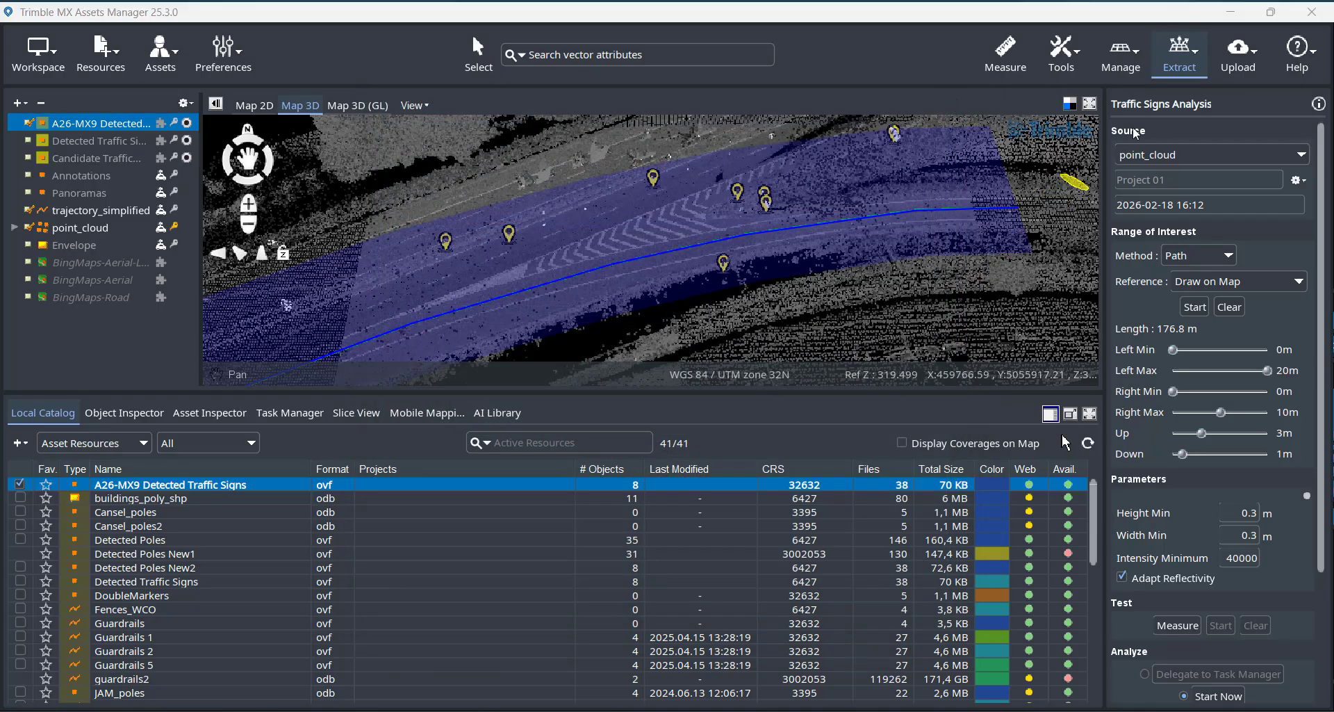
Step: Close the Traffic Signs Analysis project and start verifying the asset objects of A26-MX9 Detected Traffic Signs
left_click(1299, 180)
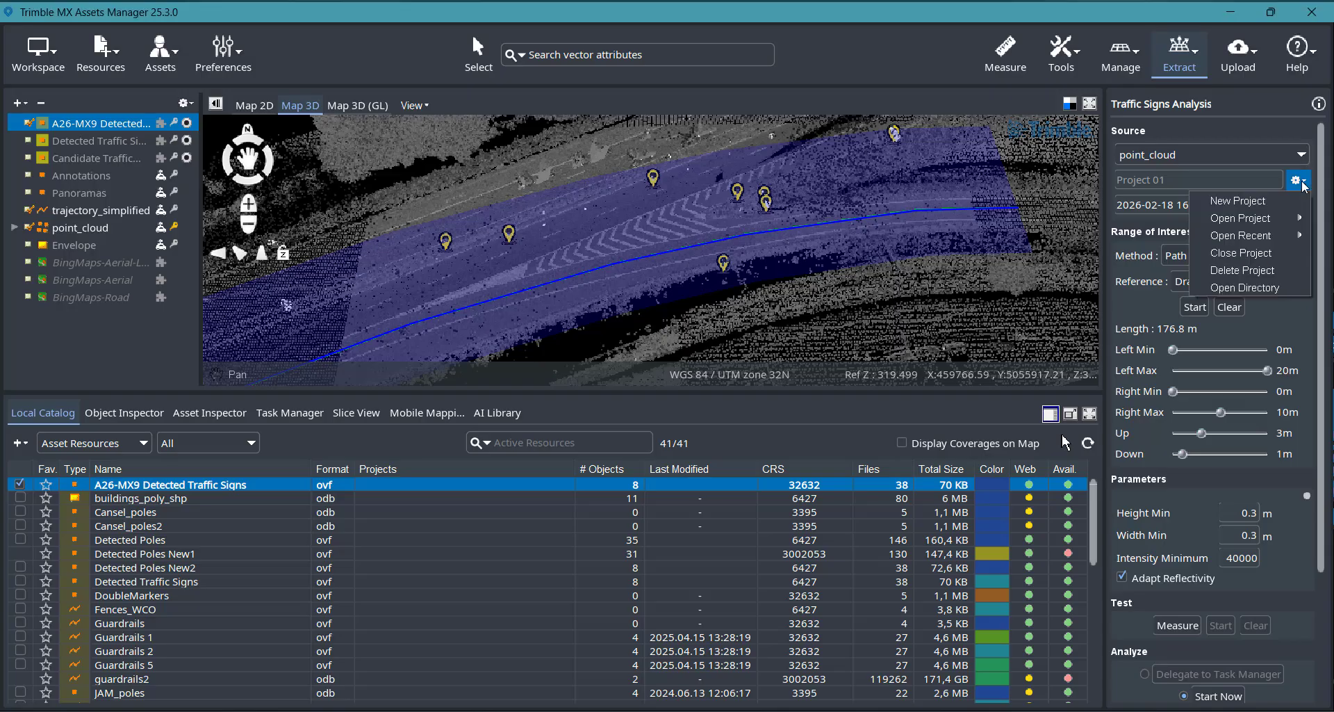
left_click(1258, 253)
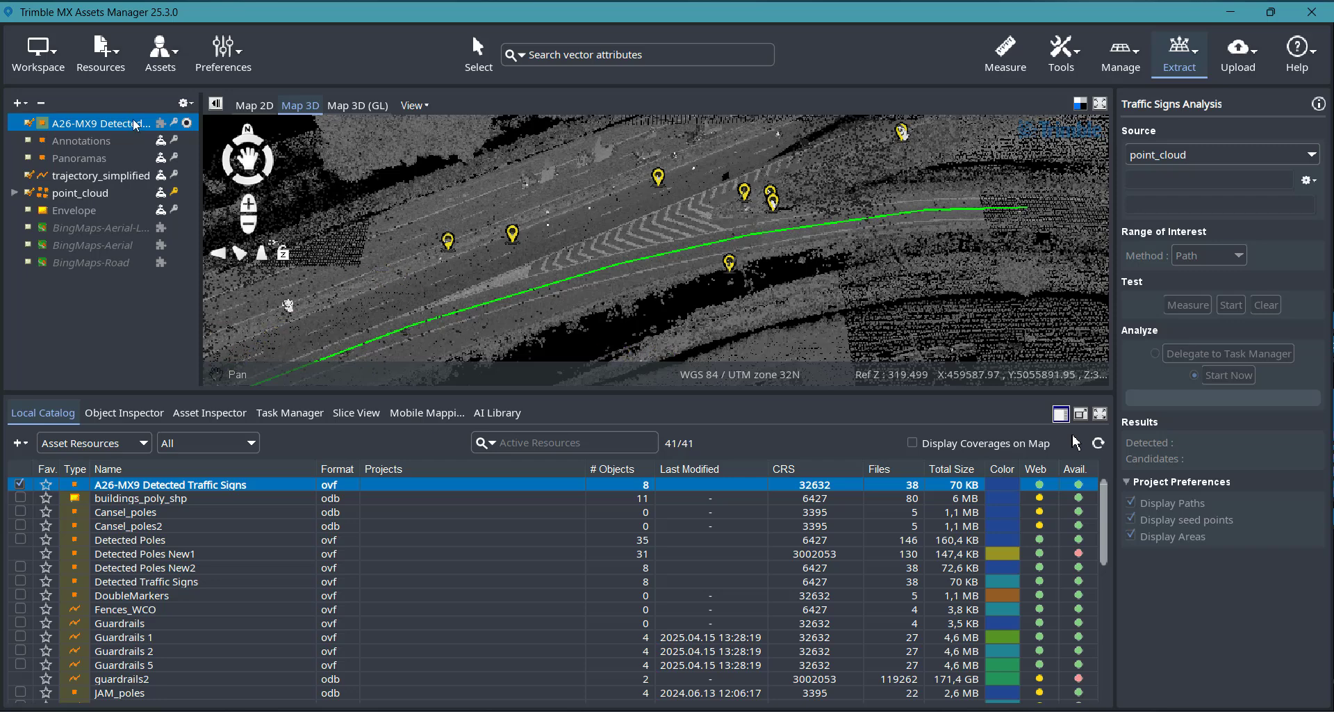
left_click(180, 50)
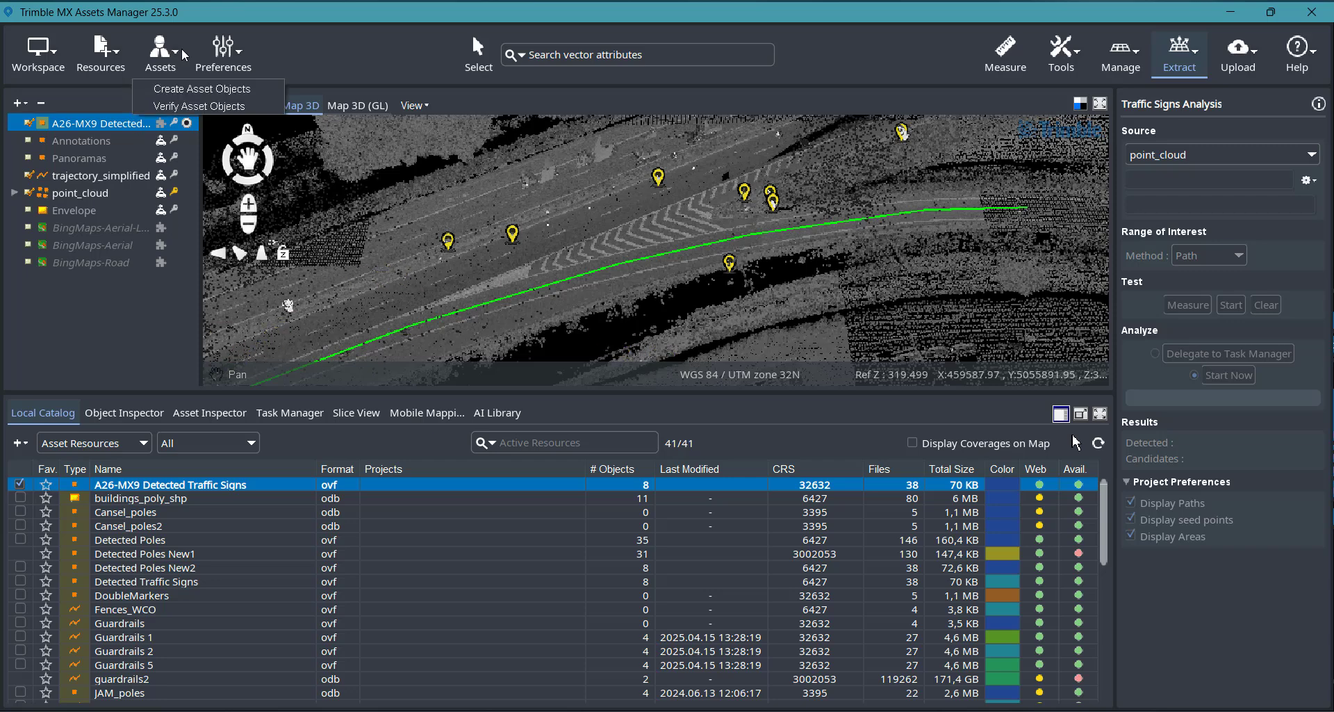
left_click(182, 104)
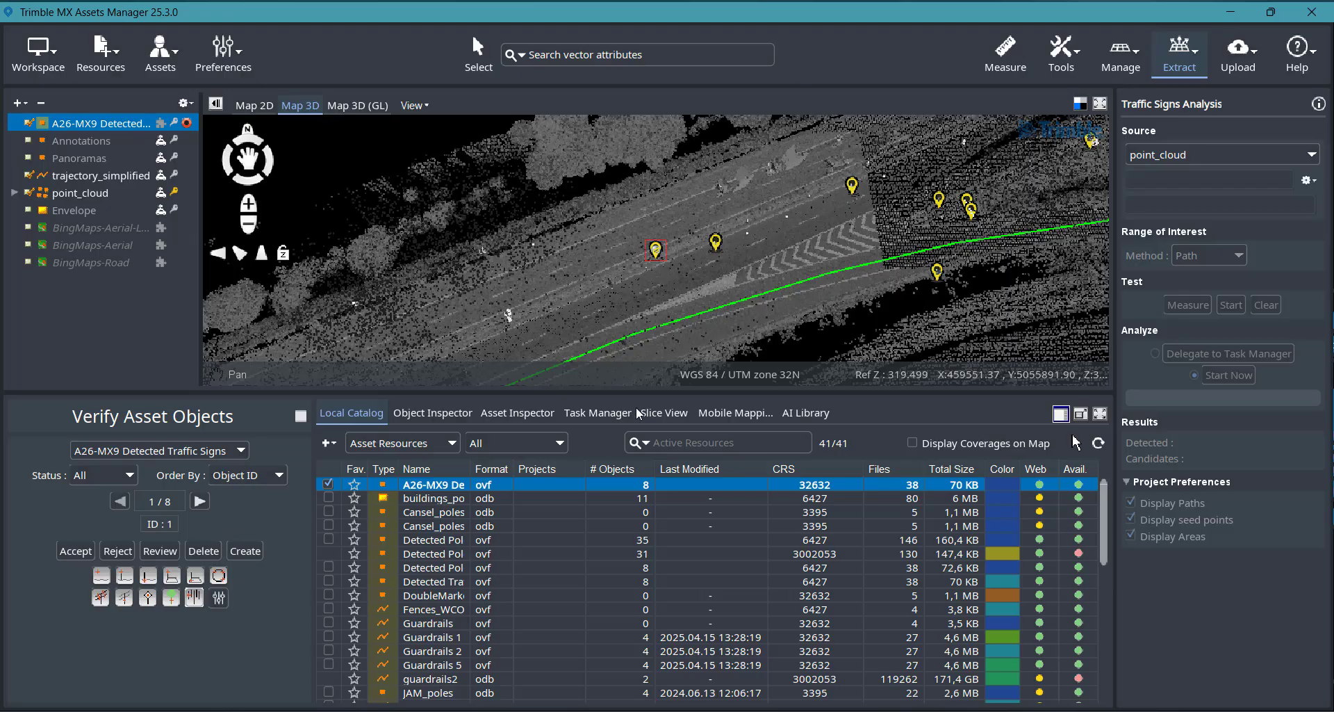
Step: Open a mobile mapping panorama beside the trajectory near sign 1 and turn it toward the roadside signs
left_click(723, 416)
left_click(349, 439)
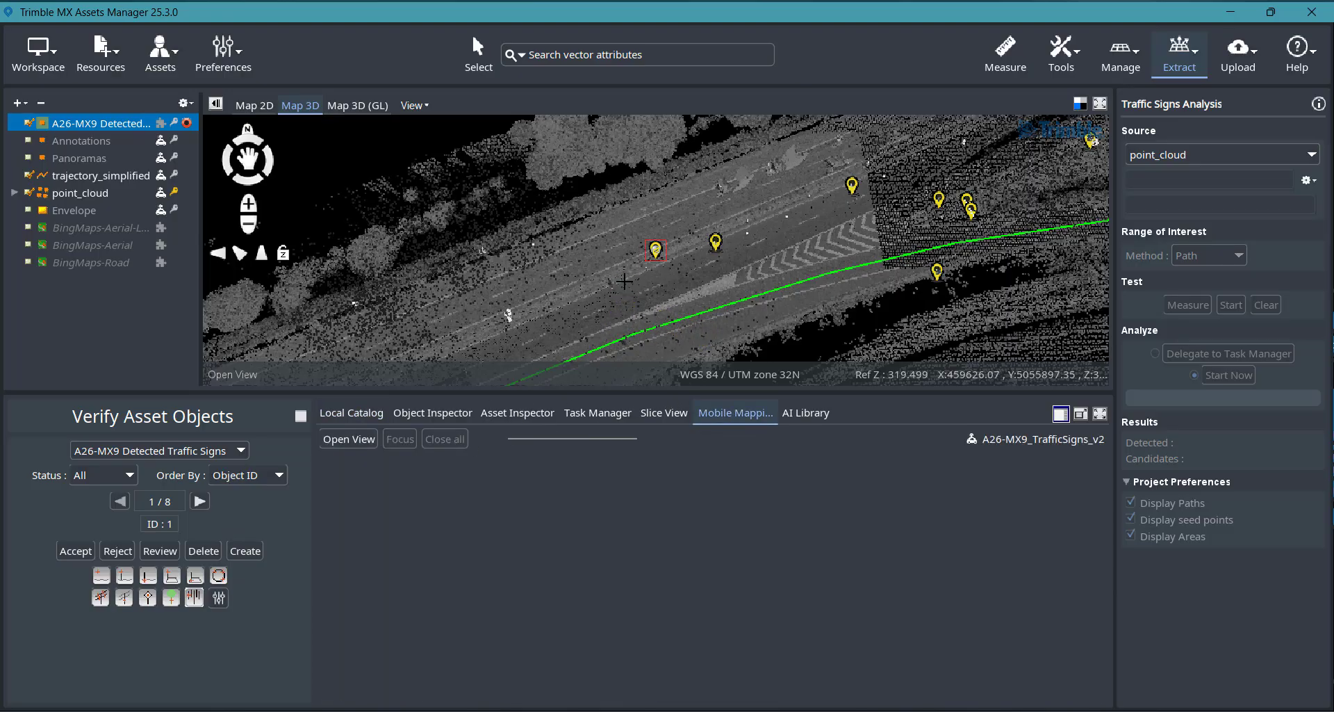
left_click(680, 342)
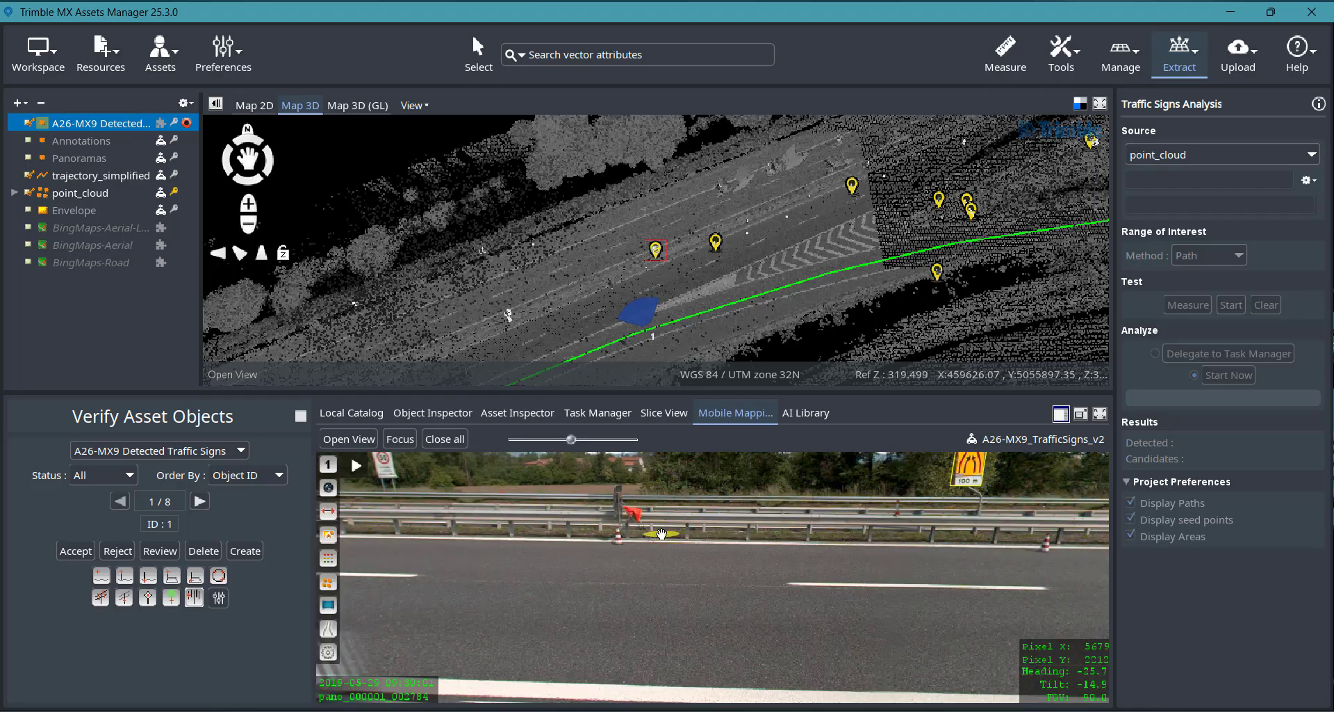
left_click_drag(768, 521, 760, 562)
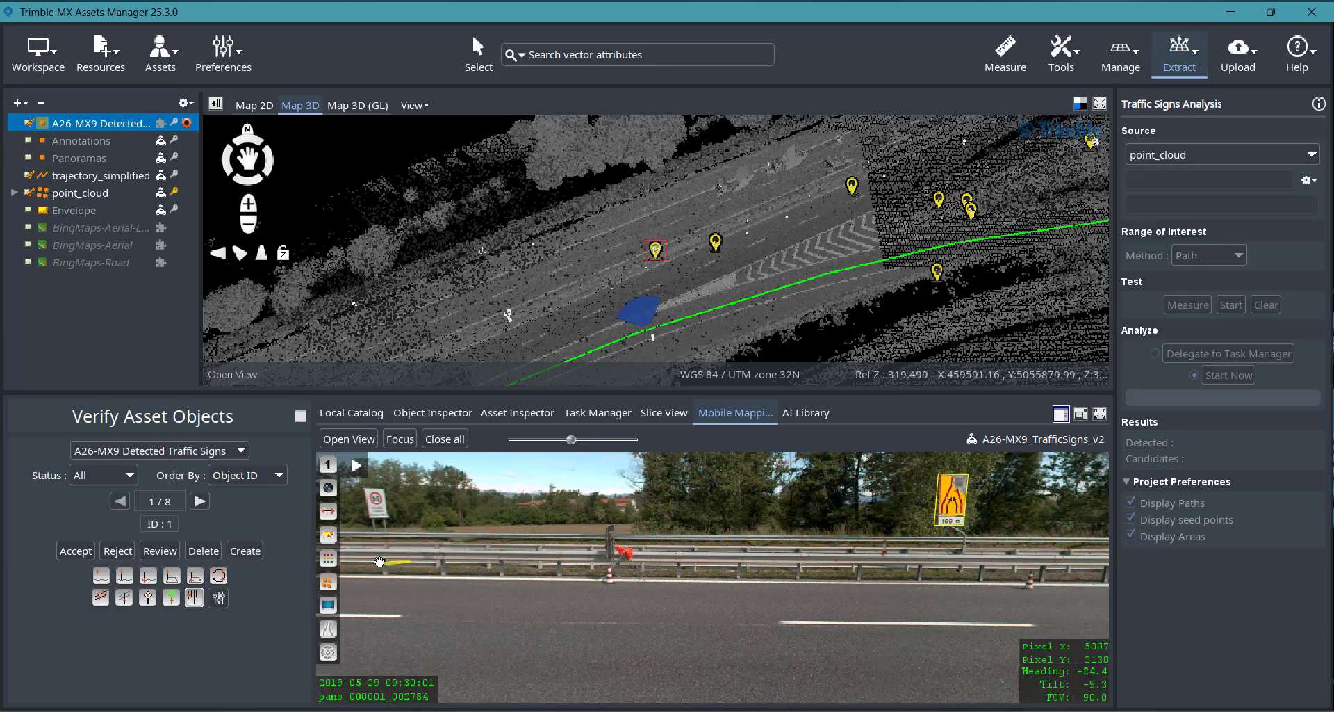
left_click_drag(826, 531, 570, 506)
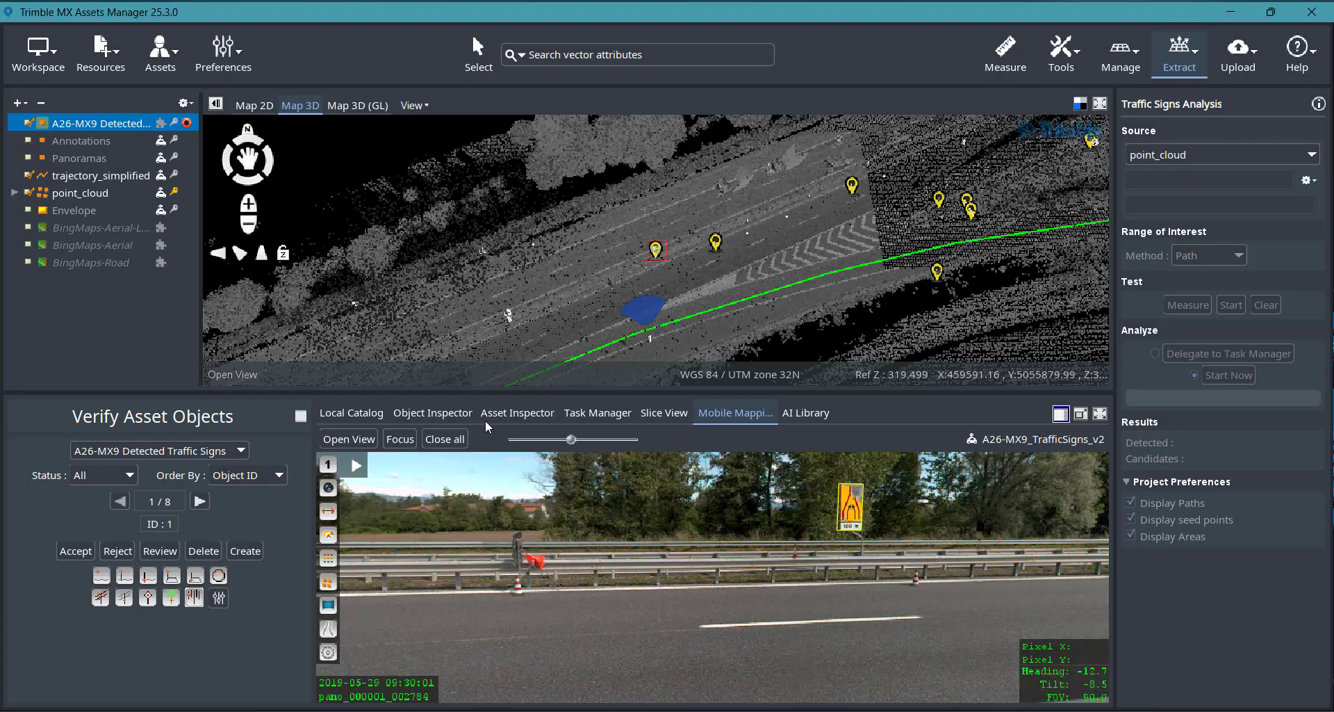
Step: Pin the Object Inspector so sign 1's attributes sit beside the panorama, and reframe the roadside signs
left_click(410, 415)
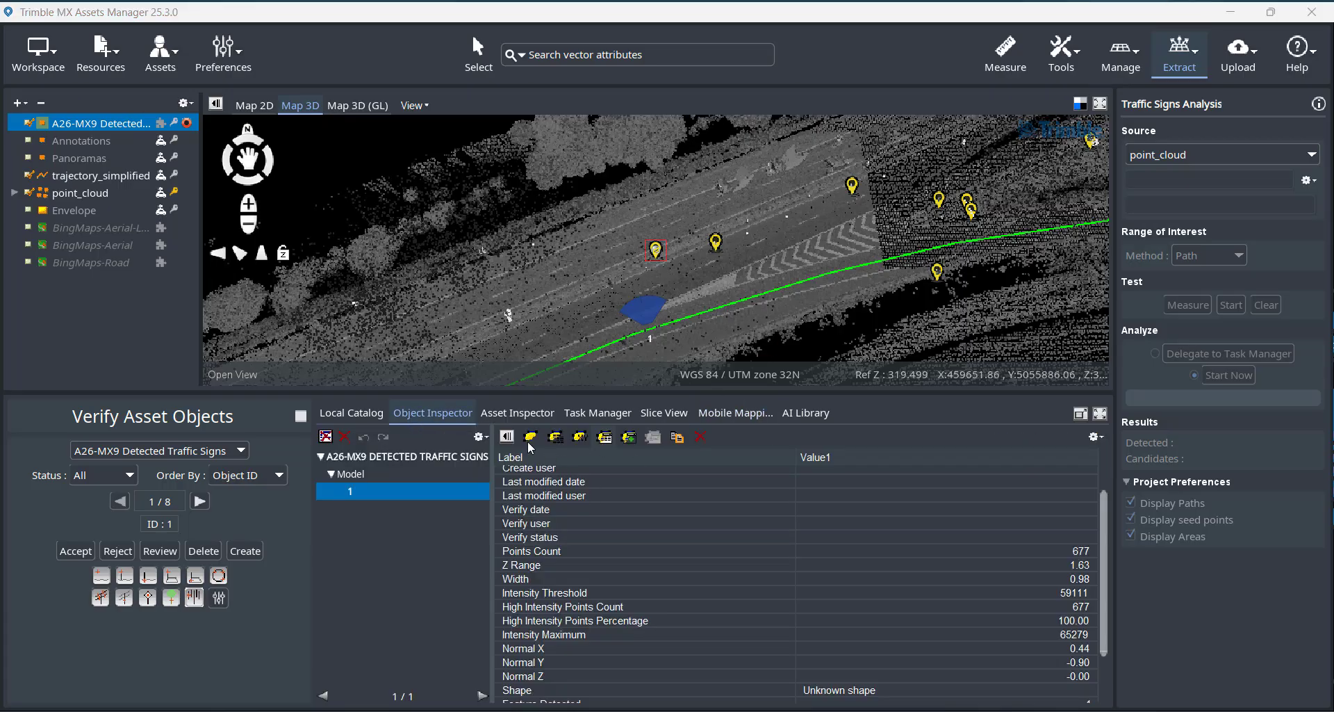
left_click(481, 436)
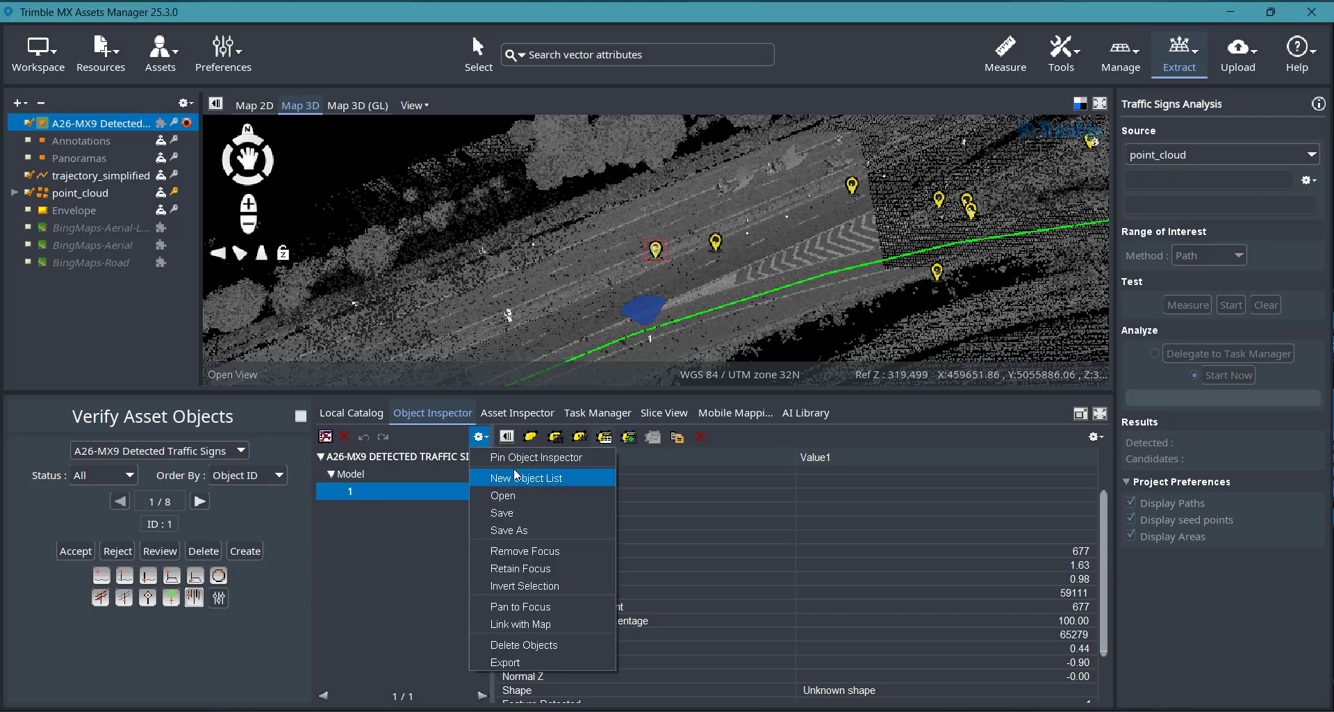
left_click(517, 461)
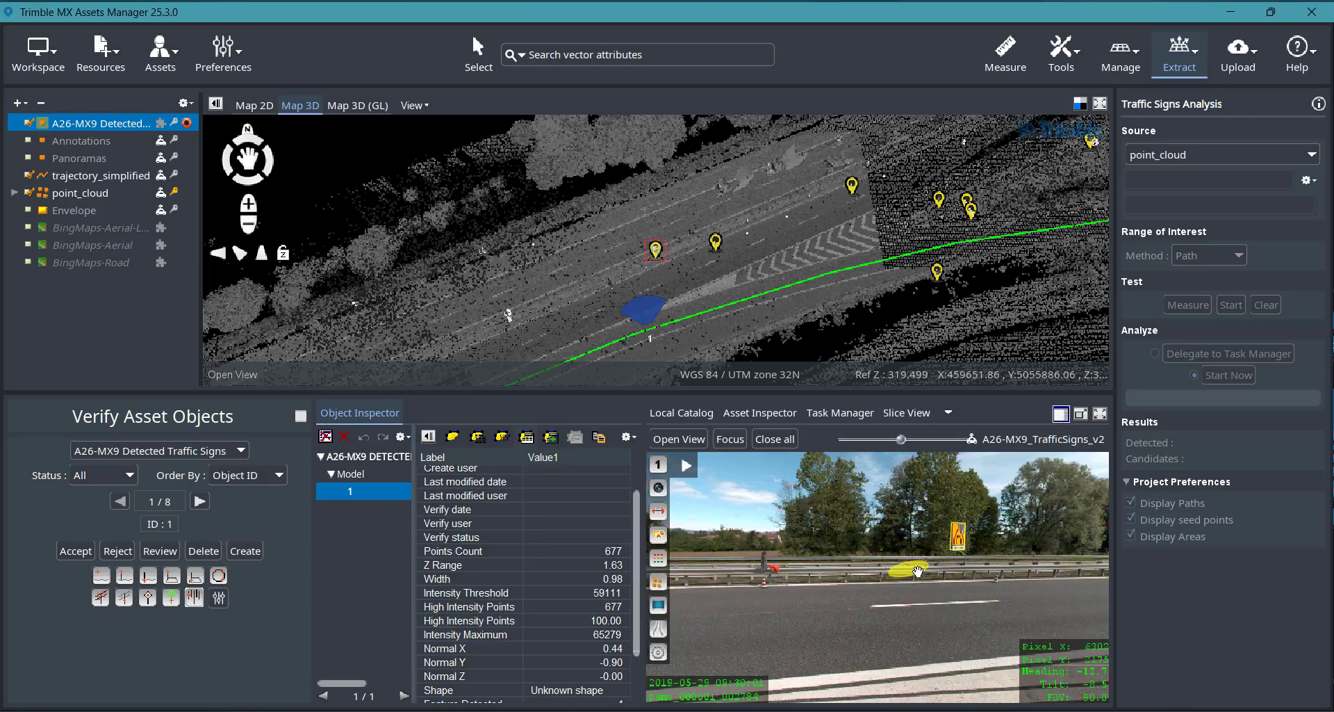
left_click_drag(936, 554, 719, 549)
Step: Check the value list of sign 1's Class attribute and close the Verify Asset Objects tool
scroll(597, 566, "down", 2)
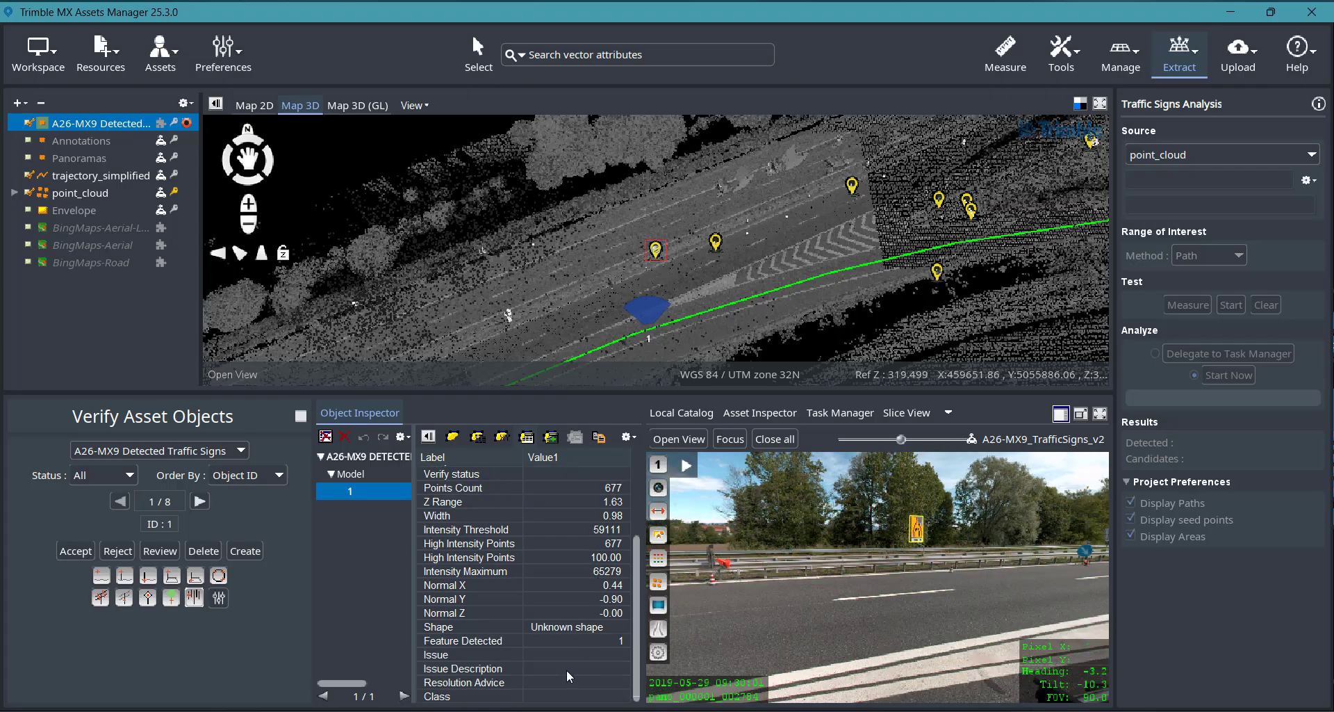
left_click(561, 696)
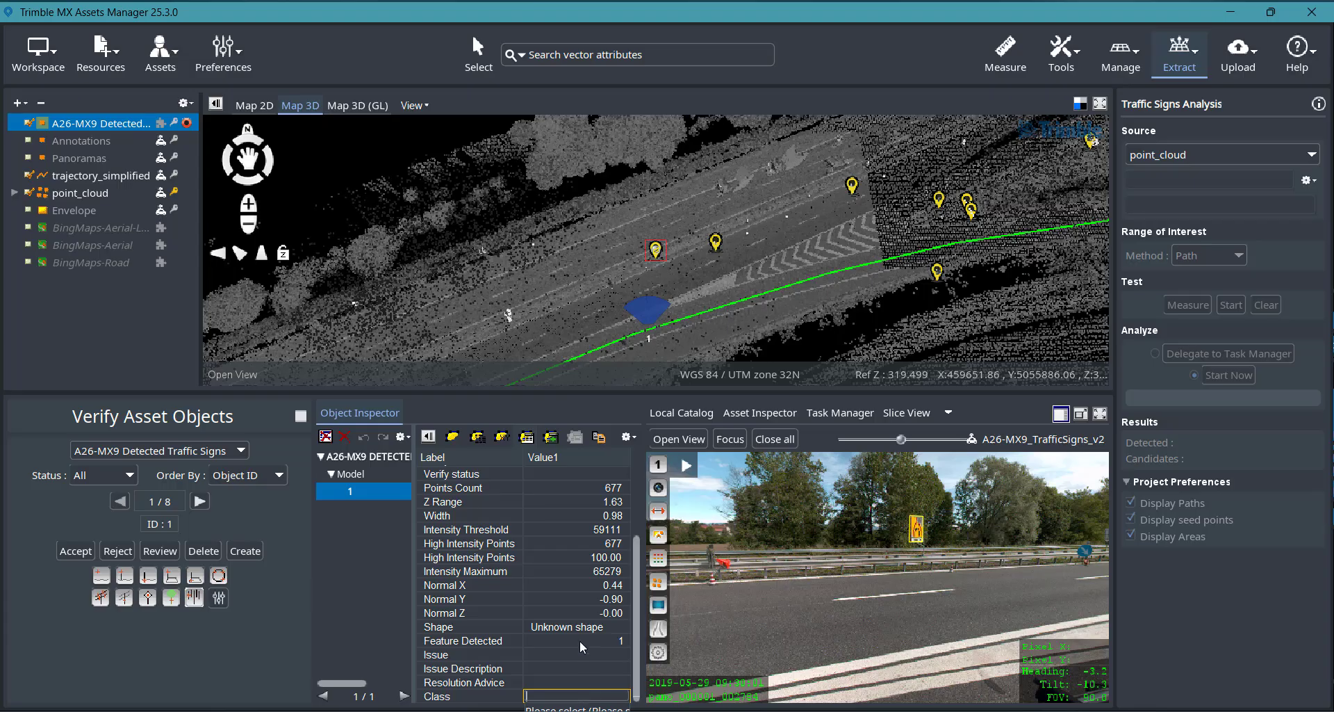
scroll(601, 539, "up", 2)
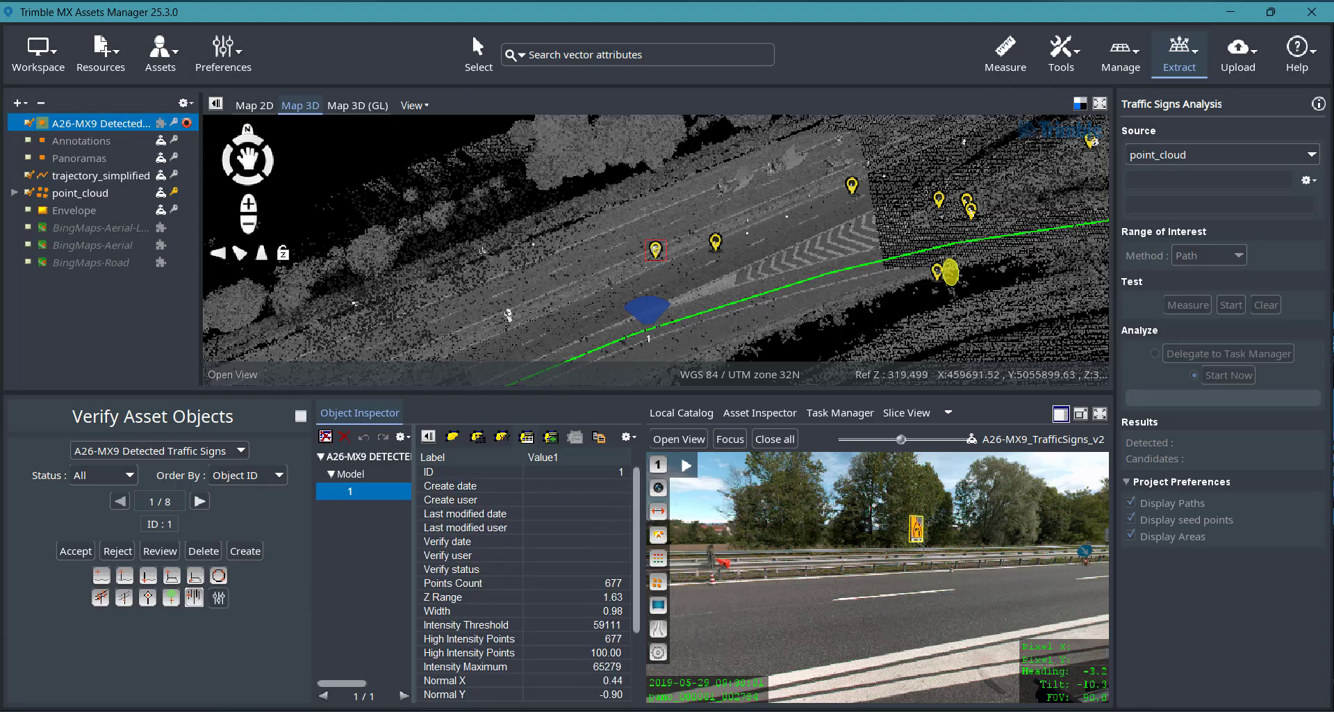
left_click(300, 417)
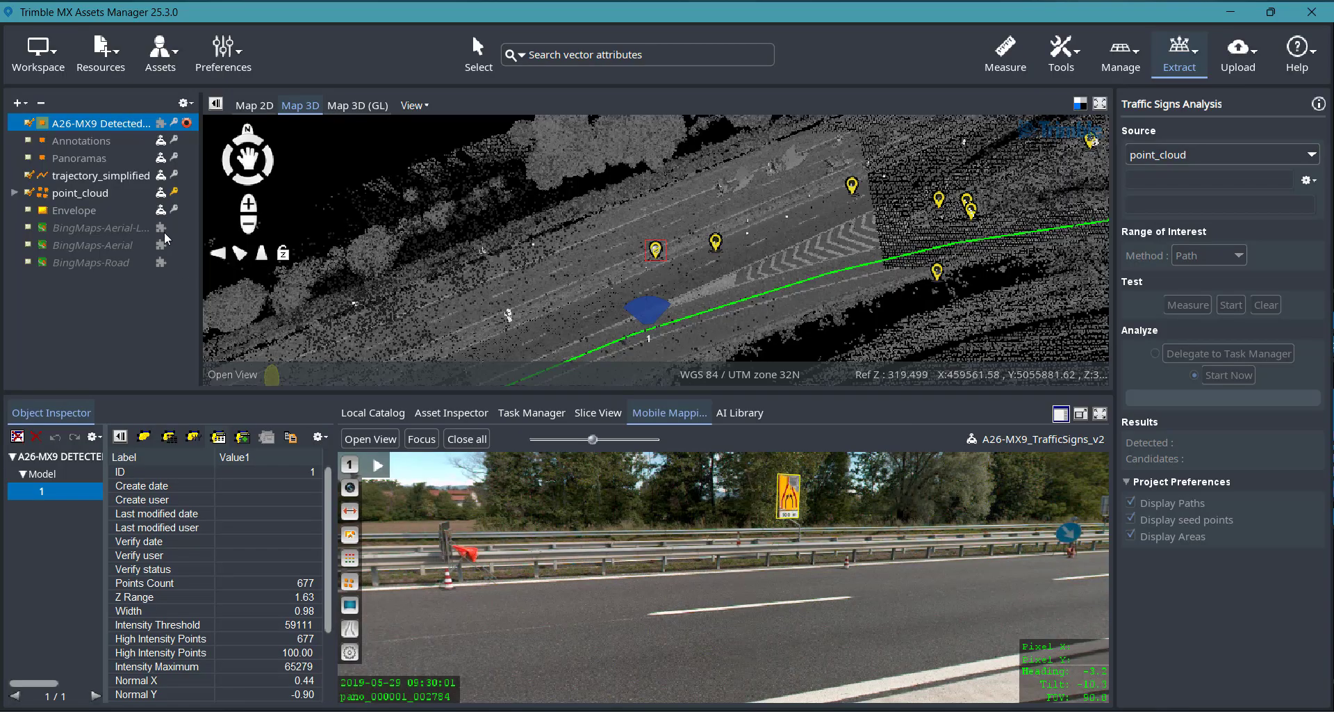
Step: Move the Class attribute to the top of the attribute set in the A26-MX9 Detected Traffic Signs structure and confirm the dataset properties
right_click(105, 126)
left_click(155, 191)
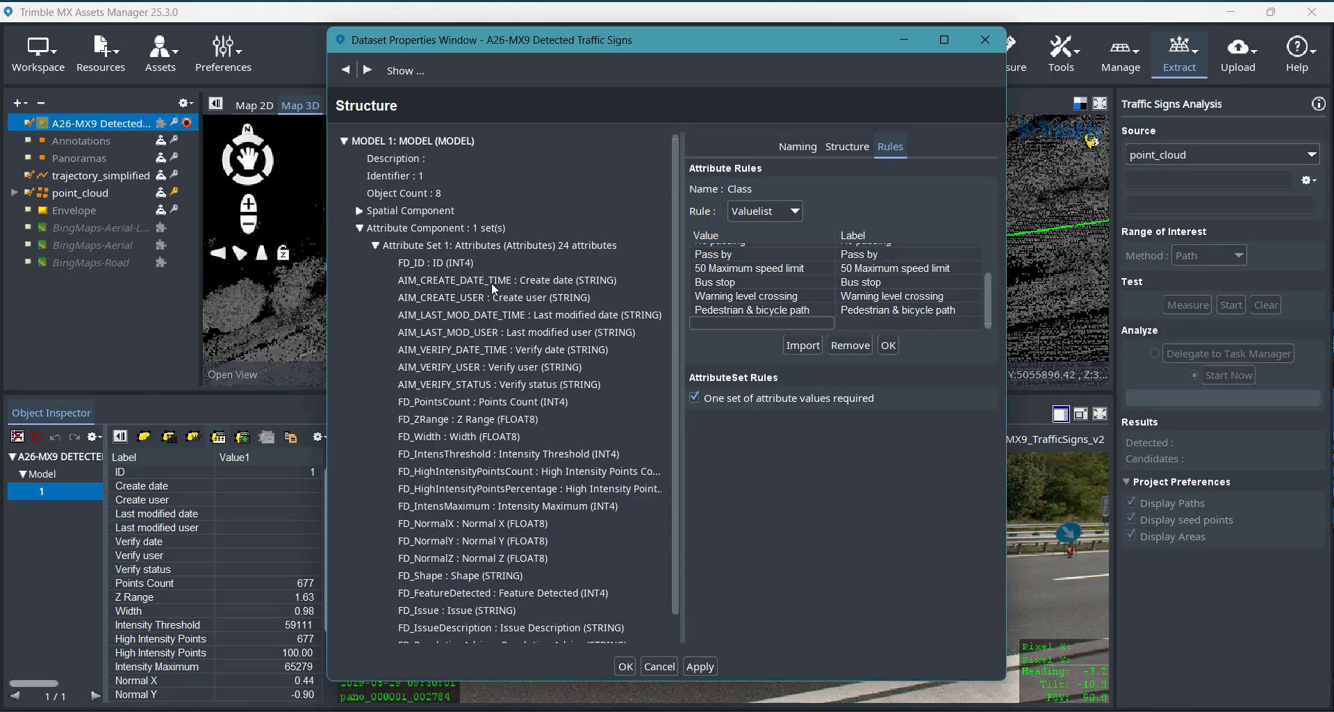
scroll(605, 506, "down", 1)
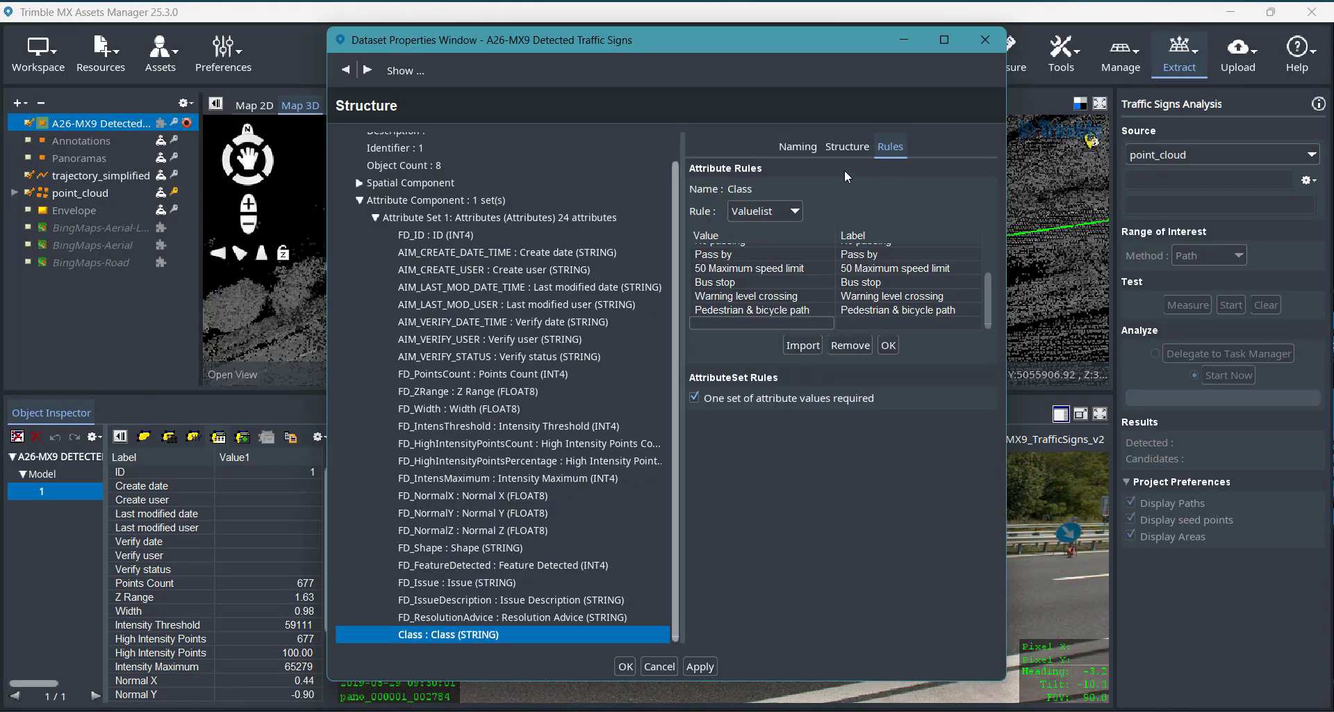
left_click(847, 147)
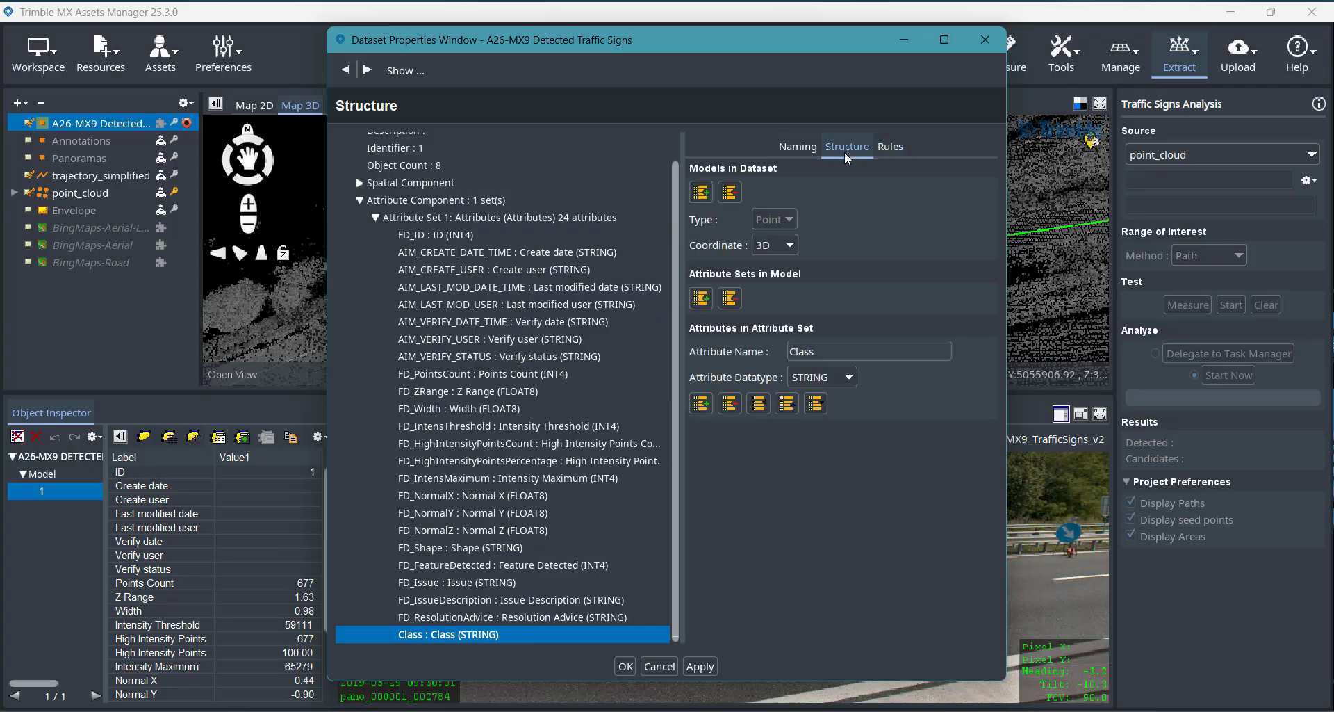
left_click(787, 403)
left_click(787, 403)
left_click(787, 403)
left_click(787, 403)
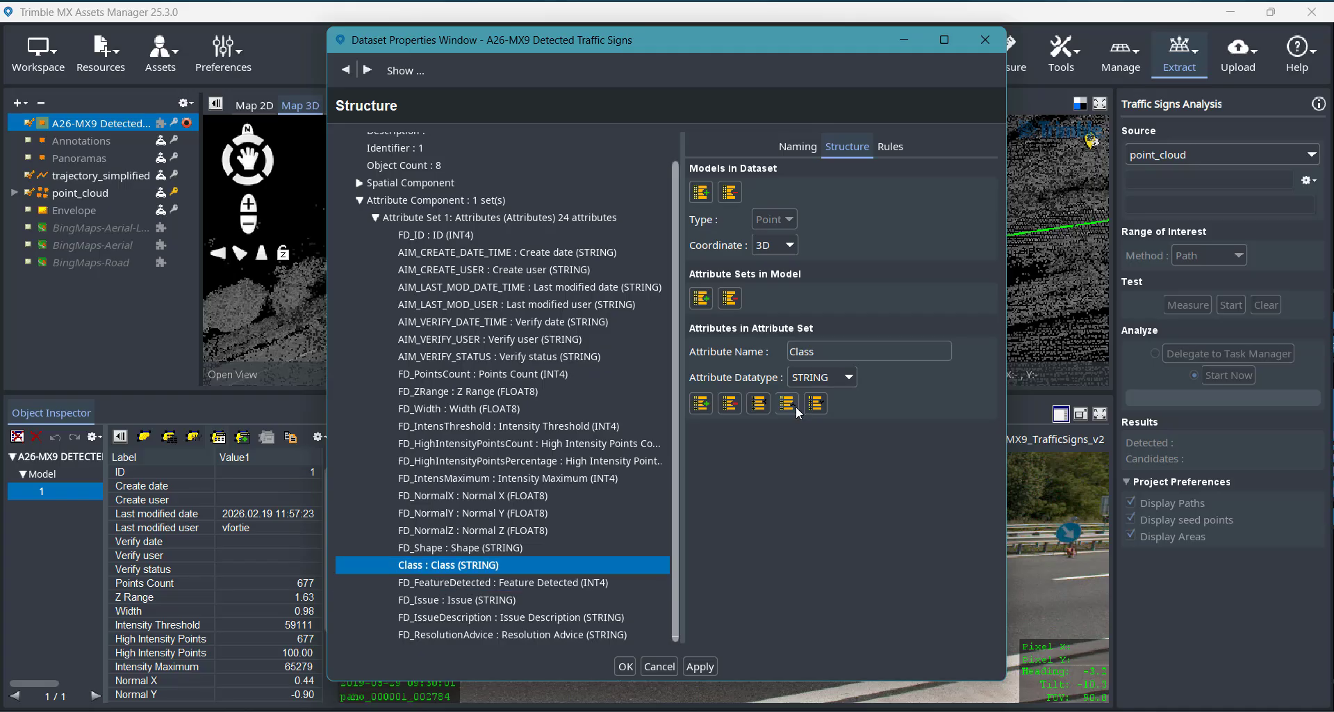
left_click(795, 407)
left_click(795, 408)
left_click(795, 407)
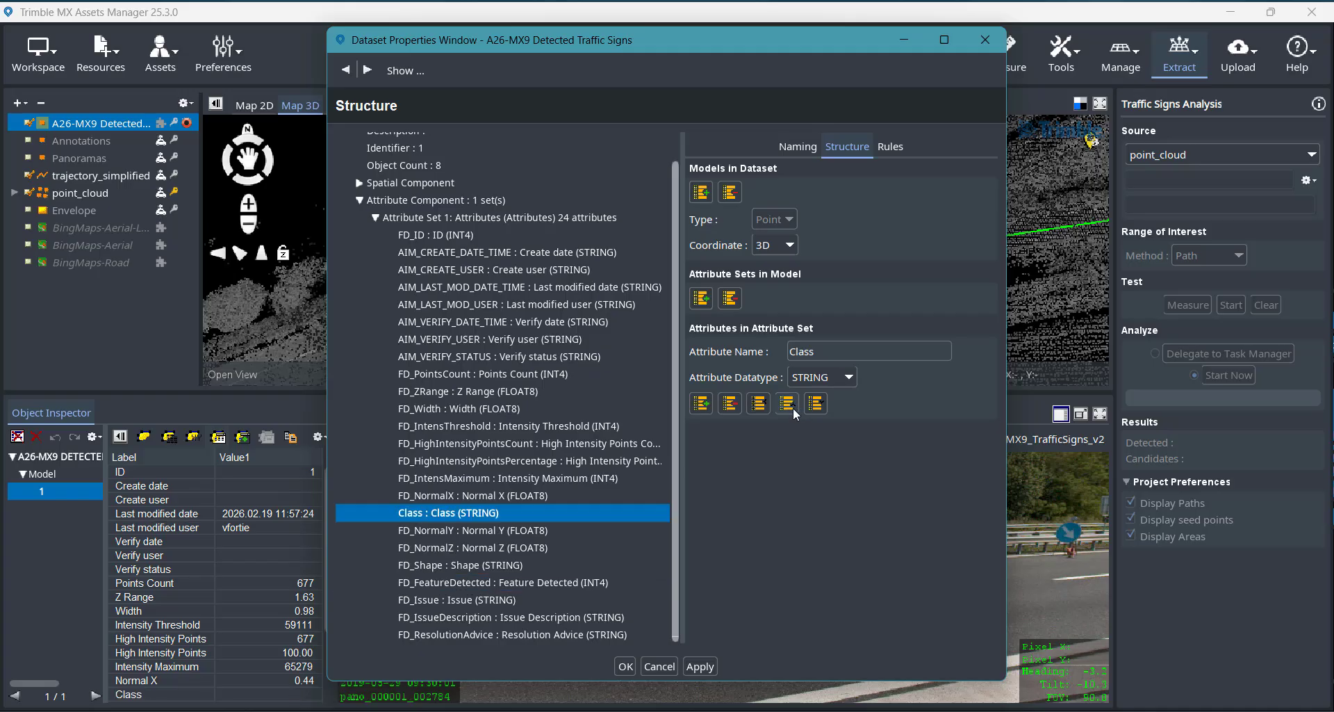
left_click(794, 407)
left_click(793, 407)
left_click(794, 407)
left_click(793, 407)
left_click(794, 407)
left_click(793, 407)
left_click(794, 407)
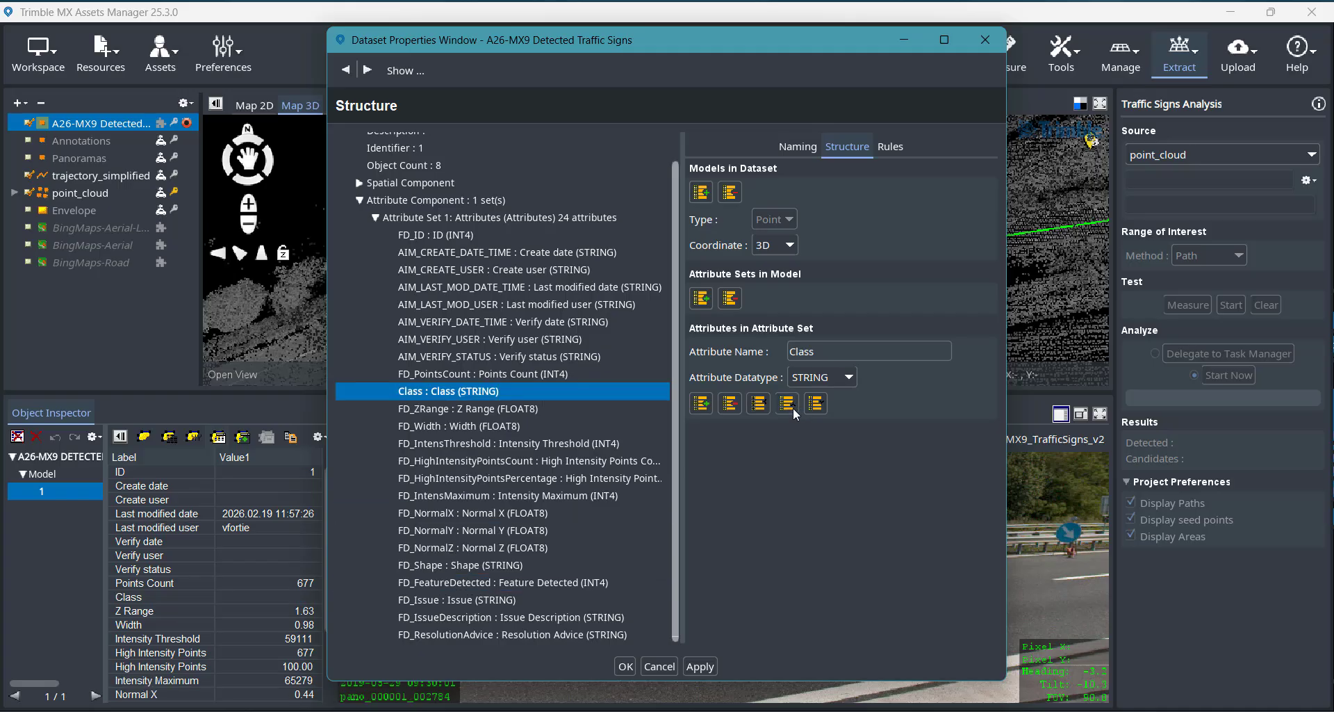
left_click(793, 407)
left_click(793, 408)
left_click(794, 407)
left_click(793, 408)
left_click(794, 407)
left_click(793, 408)
left_click(794, 407)
left_click(793, 407)
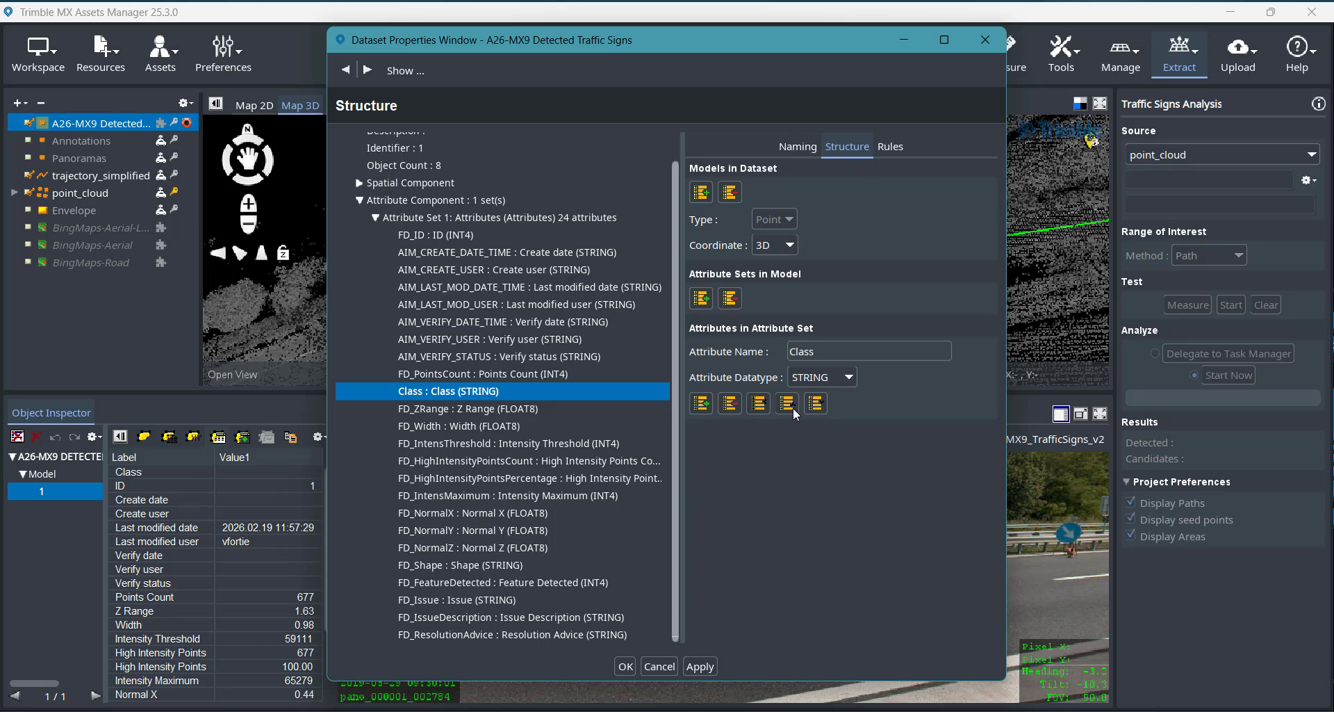
left_click(627, 665)
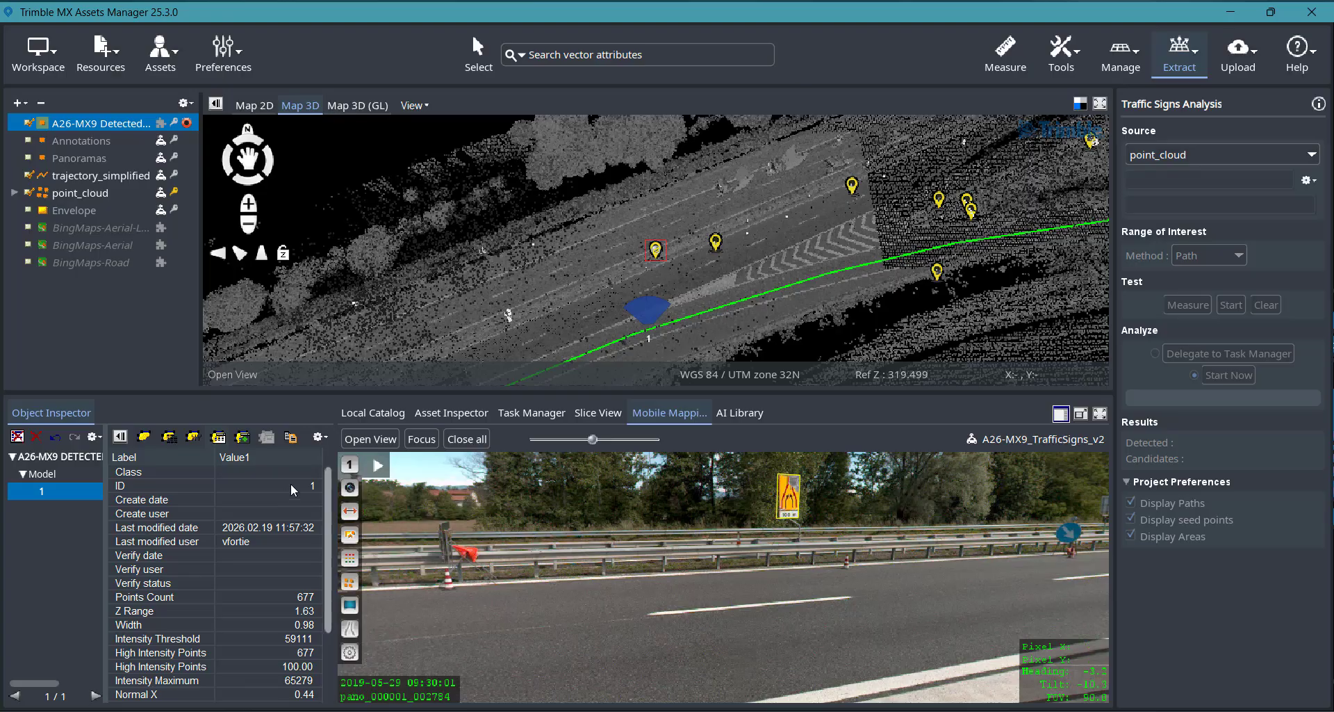
Step: Check the choices in the value list of sign 1's Class attribute in the reordered attribute table
left_click(276, 472)
left_click(276, 472)
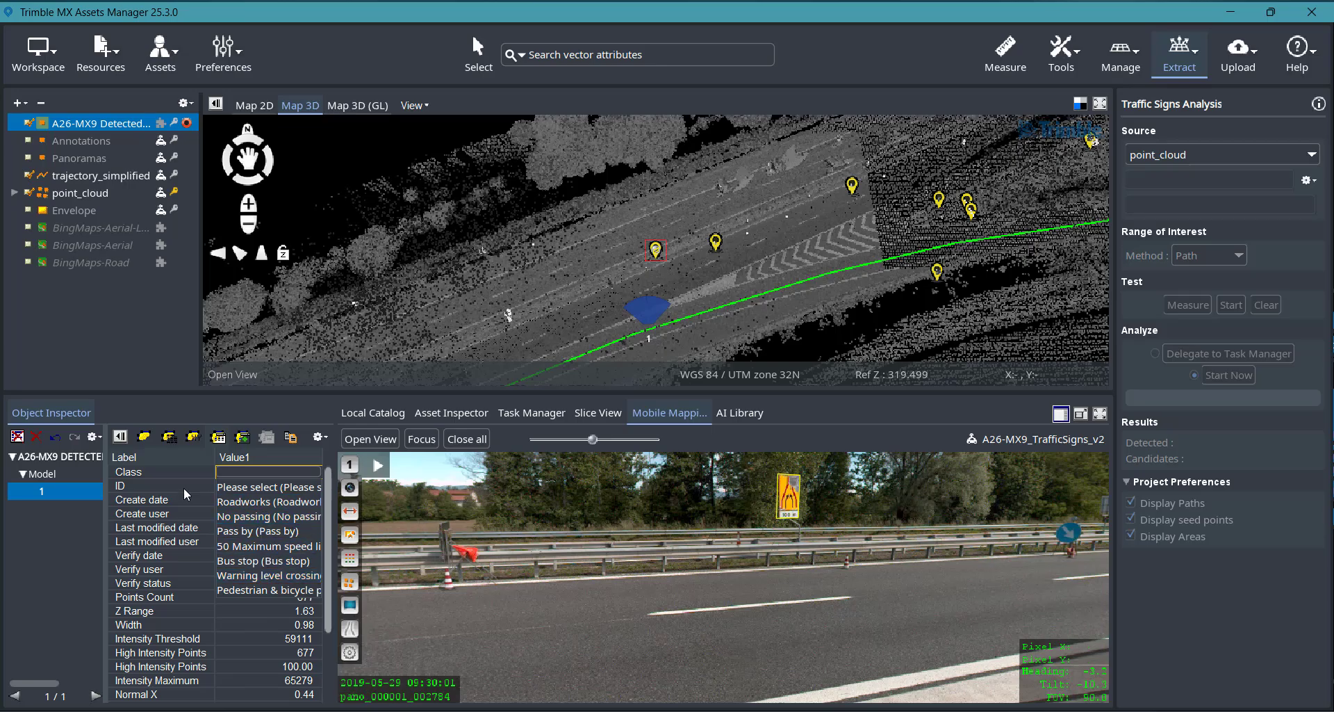
left_click(254, 489)
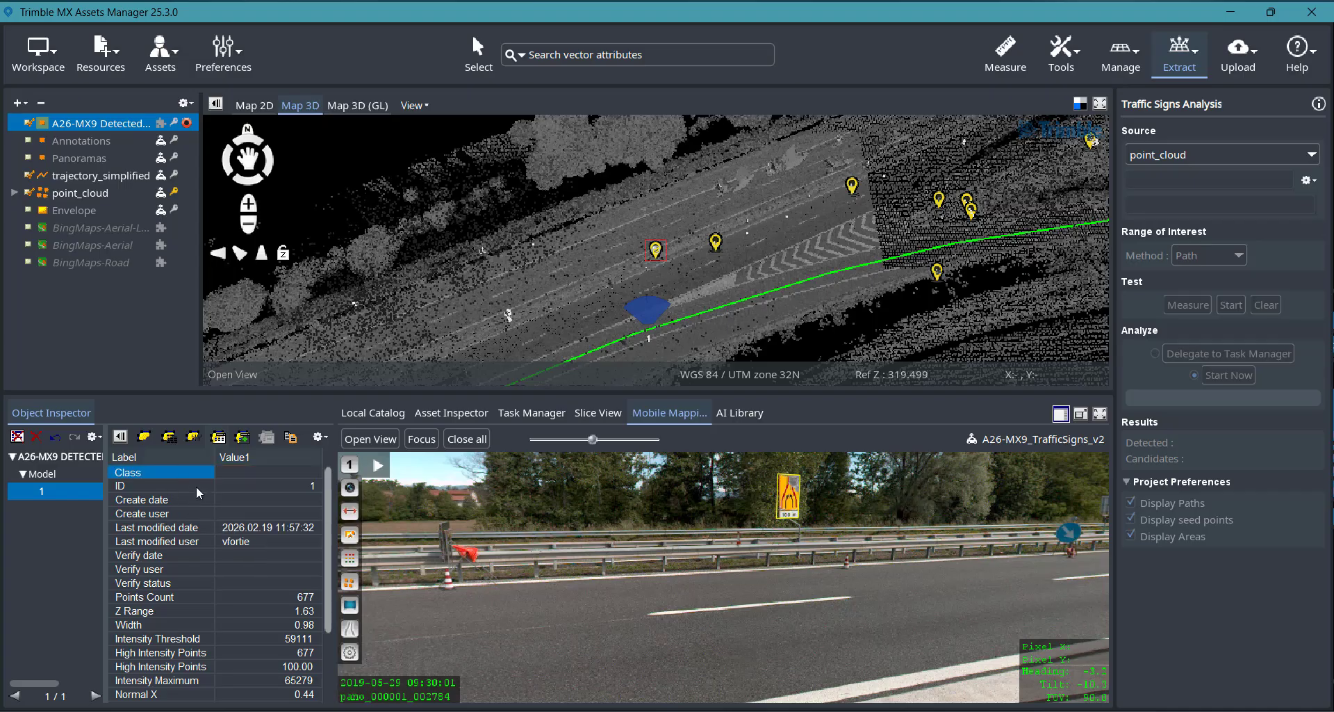
Step: Start verifying the asset objects again, go to sign 2 and open its Class value list
left_click(179, 56)
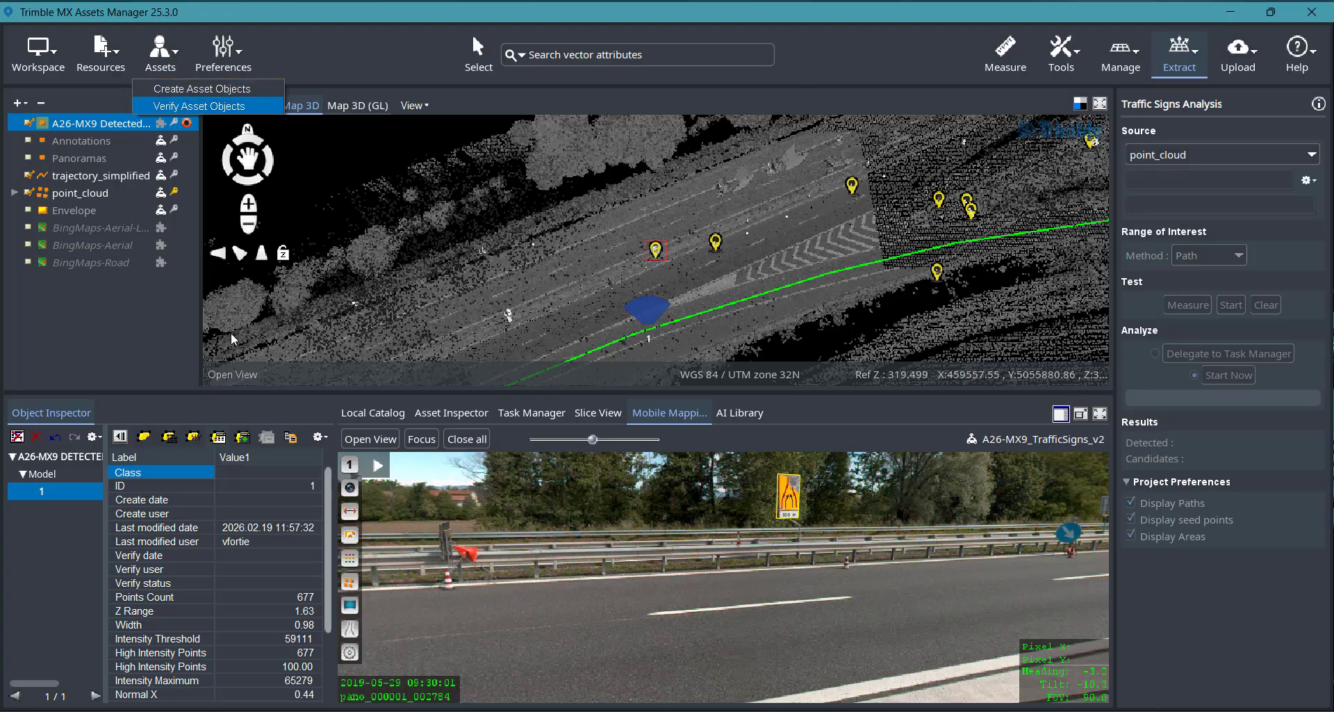
key("Return")
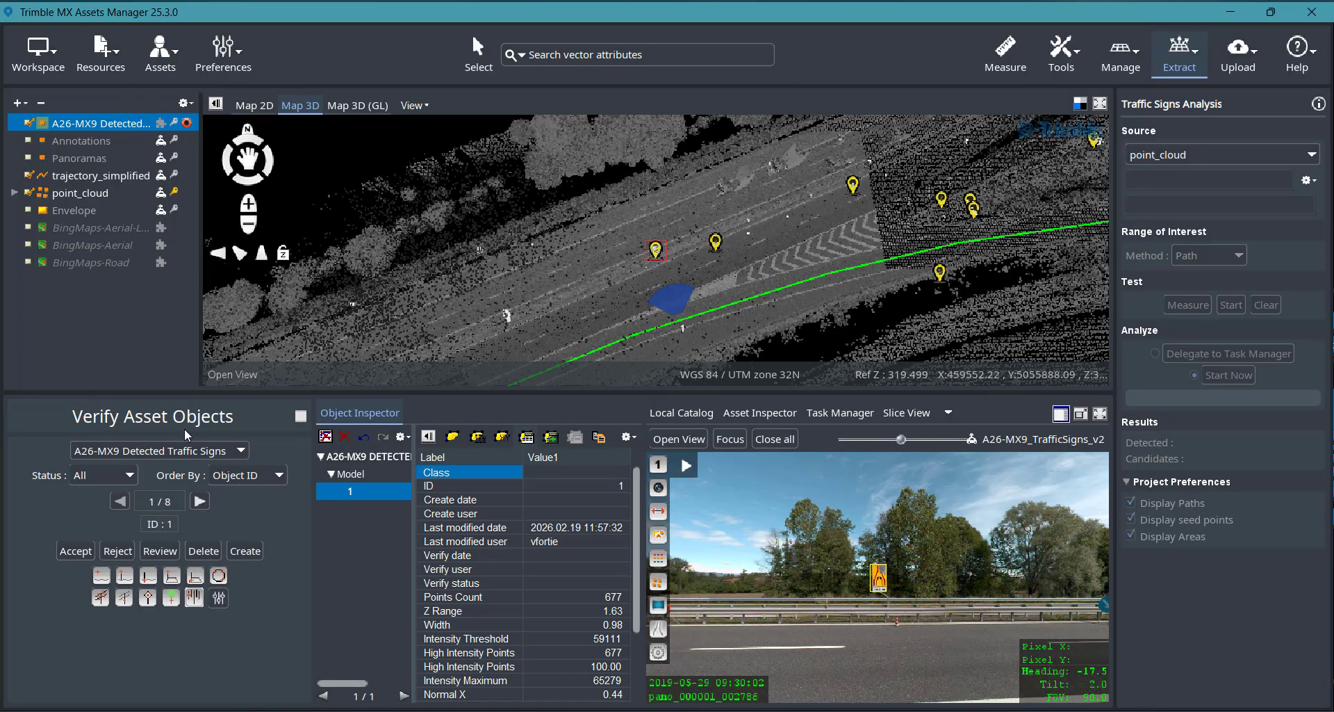
left_click(200, 501)
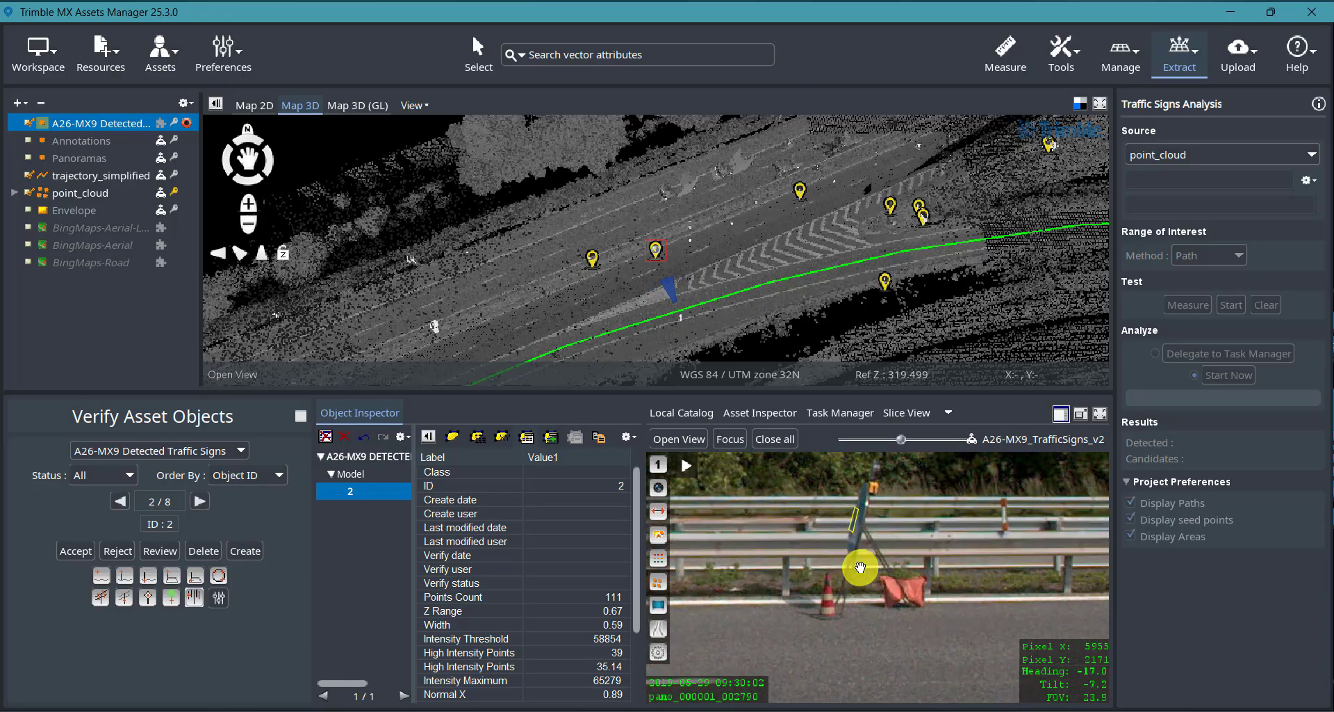
left_click(589, 472)
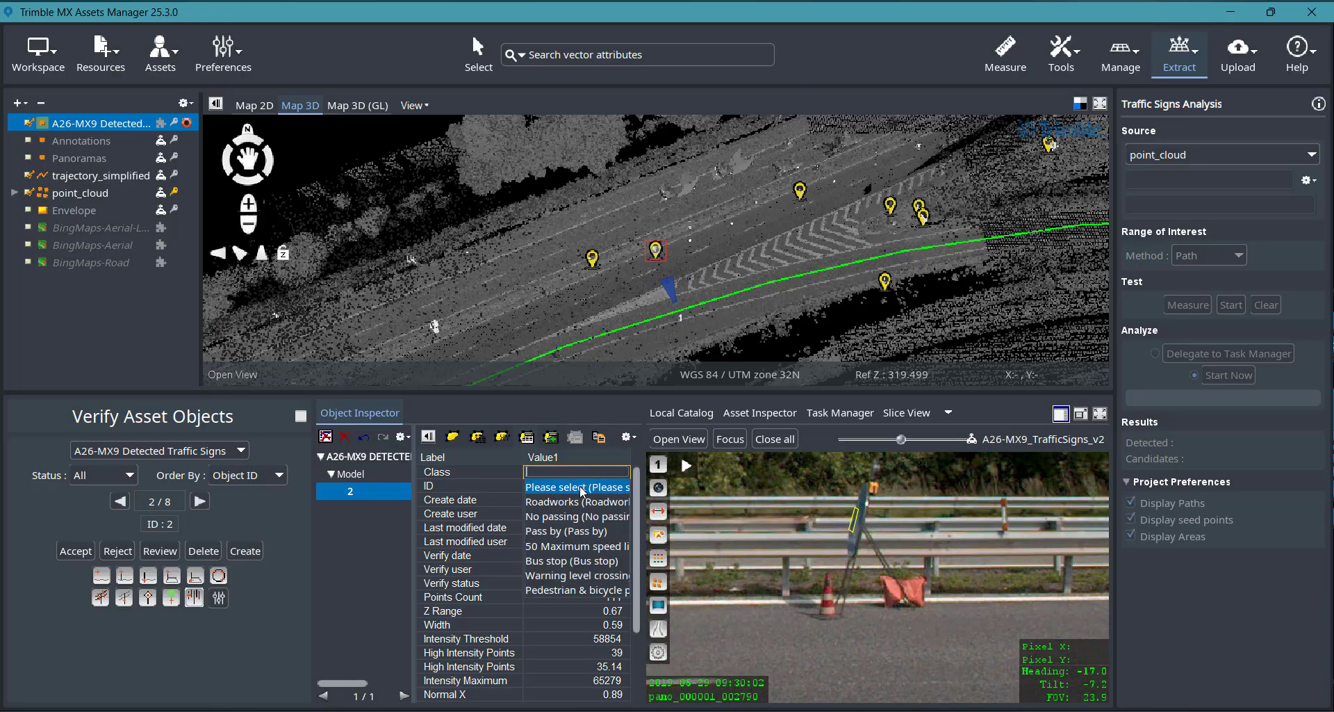
Step: Go to sign 3 and set its Class to Pass by
left_click(200, 500)
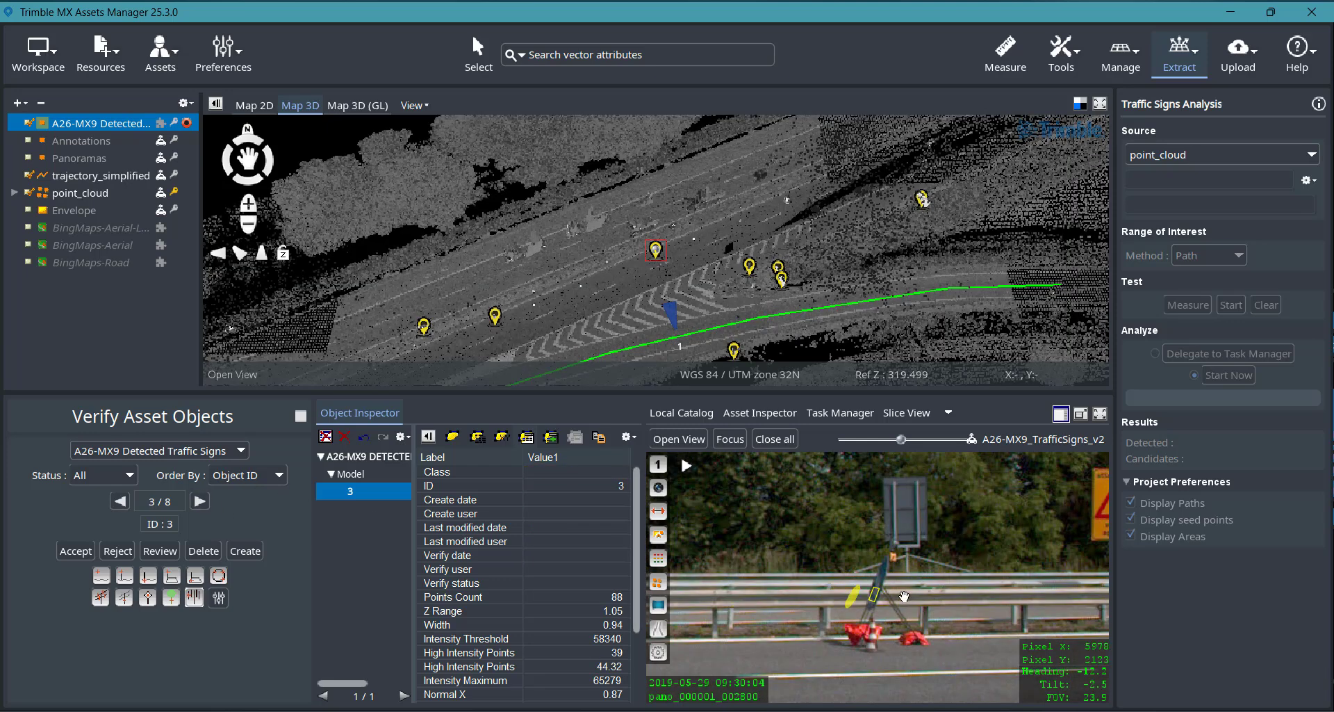
left_click(583, 473)
left_click(587, 473)
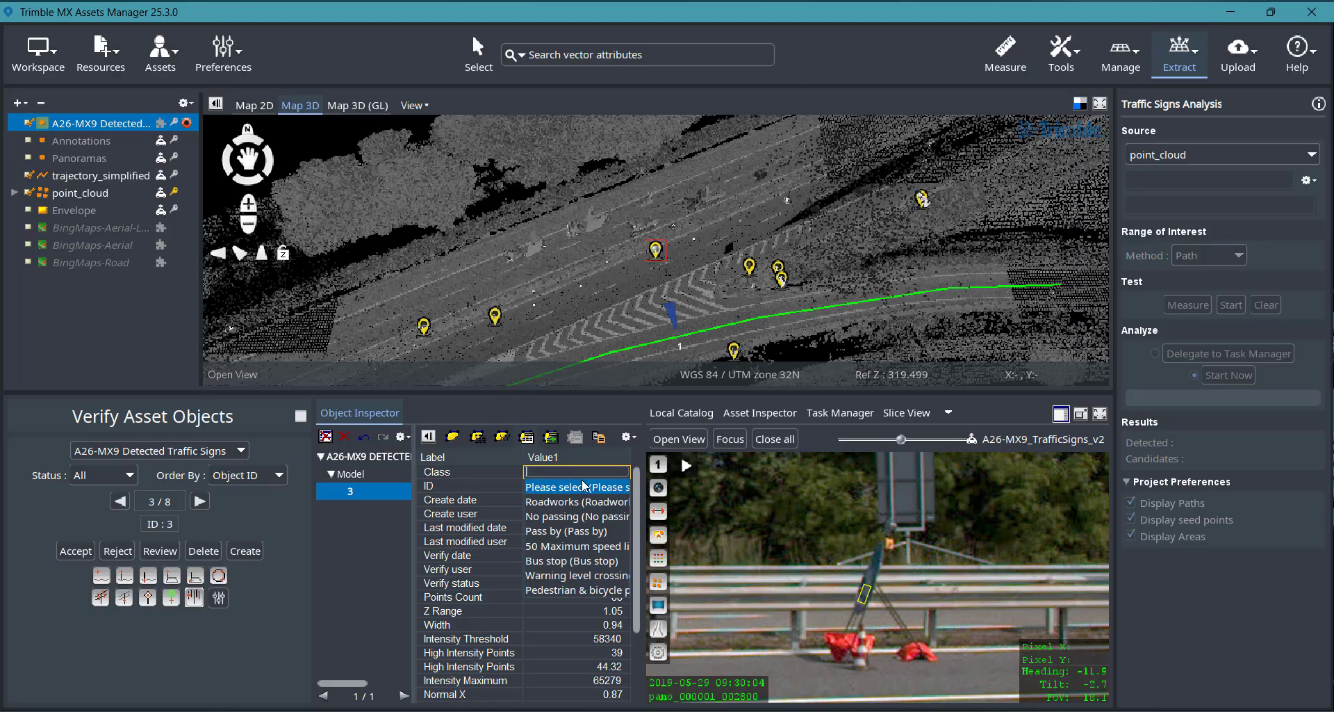
left_click(560, 531)
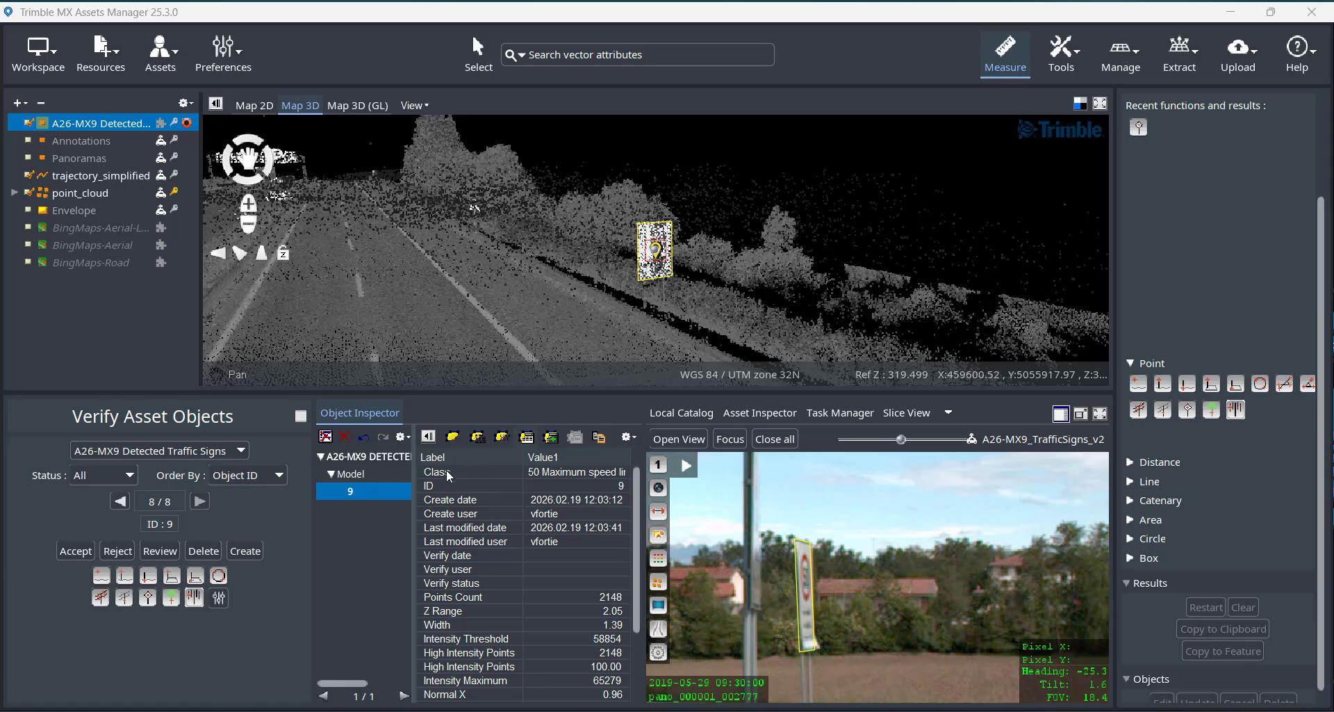
Step: Close the Verify Asset Objects tool and unpin the Object Inspector from beside the panorama
left_click(301, 416)
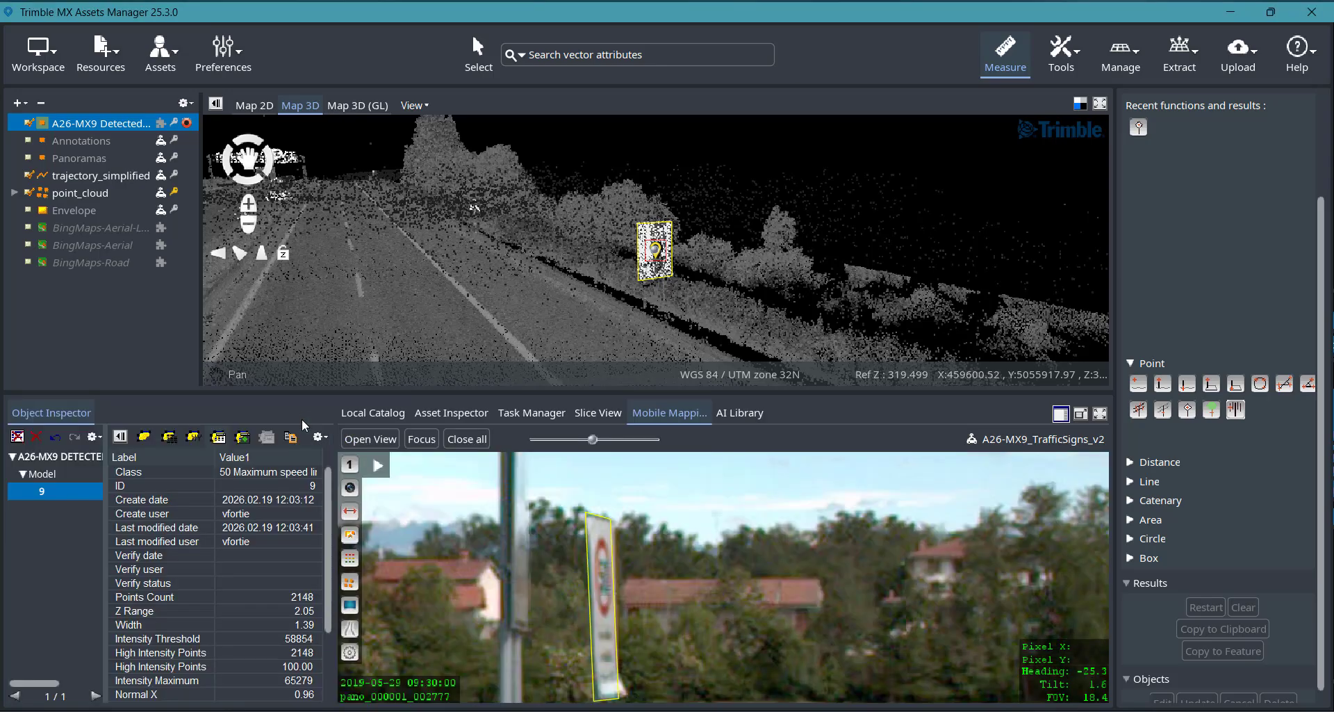
left_click_drag(109, 497, 177, 496)
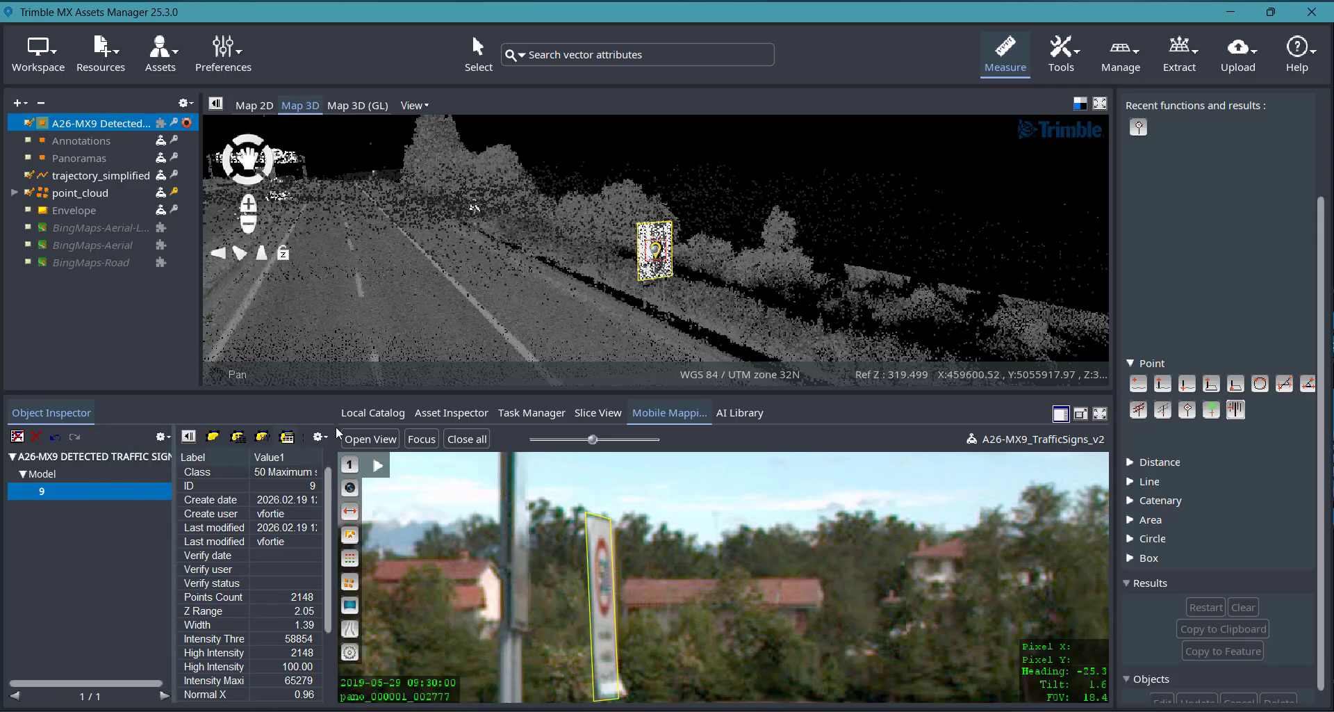
left_click(373, 412)
left_click(321, 437)
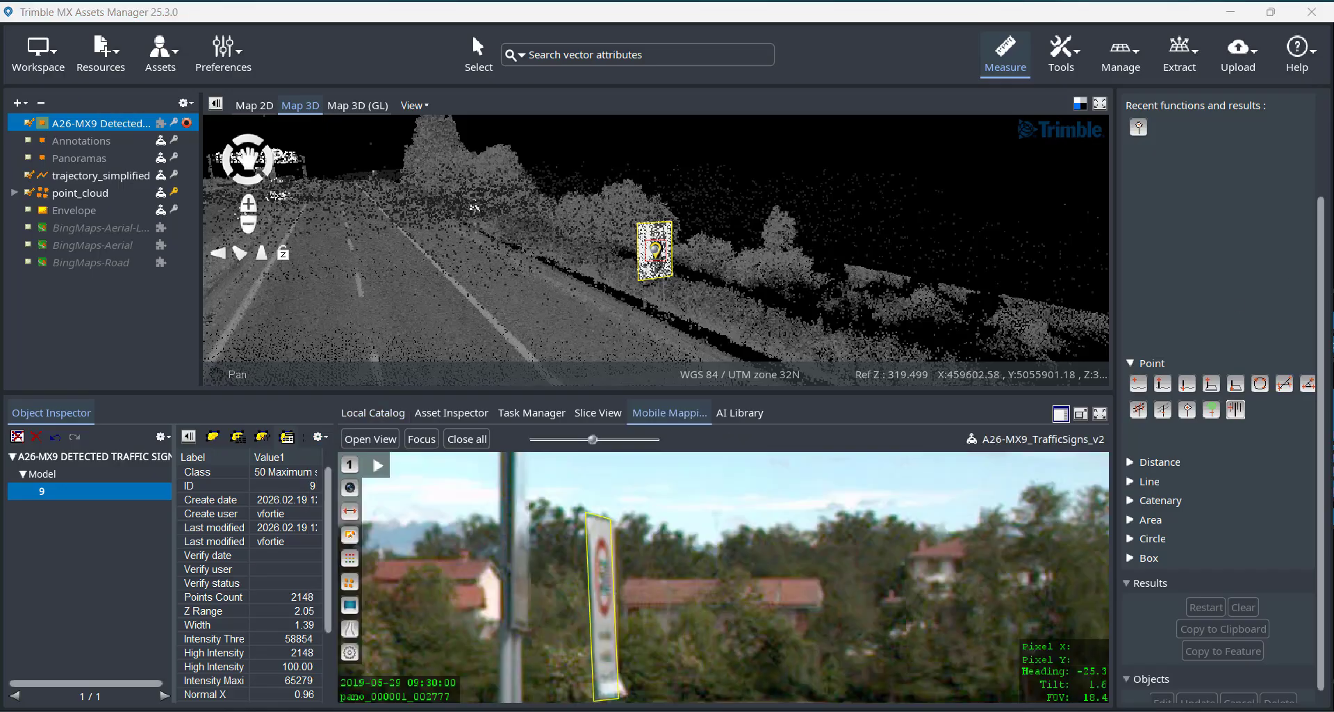
left_click(163, 437)
left_click(185, 459)
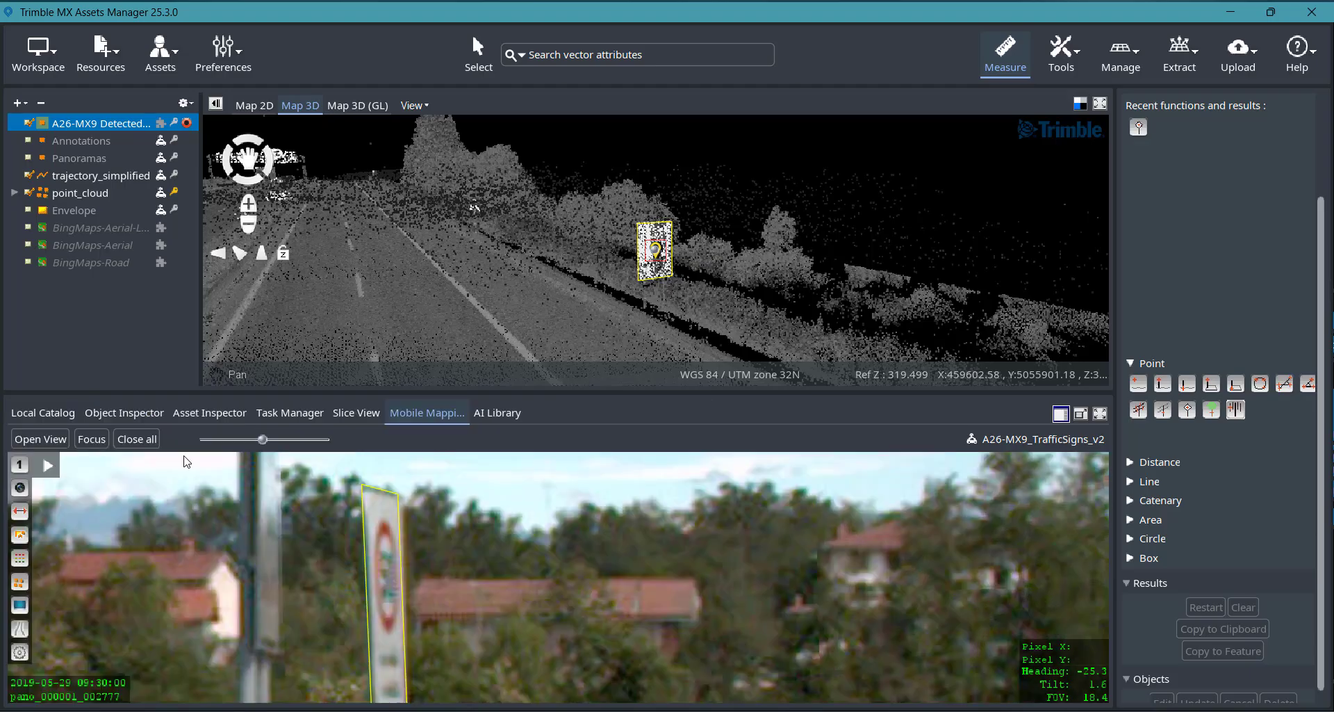
Step: Look up the A26-MX9_TrafficSigns_v2 mapping resource in the Local Catalog and return the catalog to Asset Resources
left_click(43, 413)
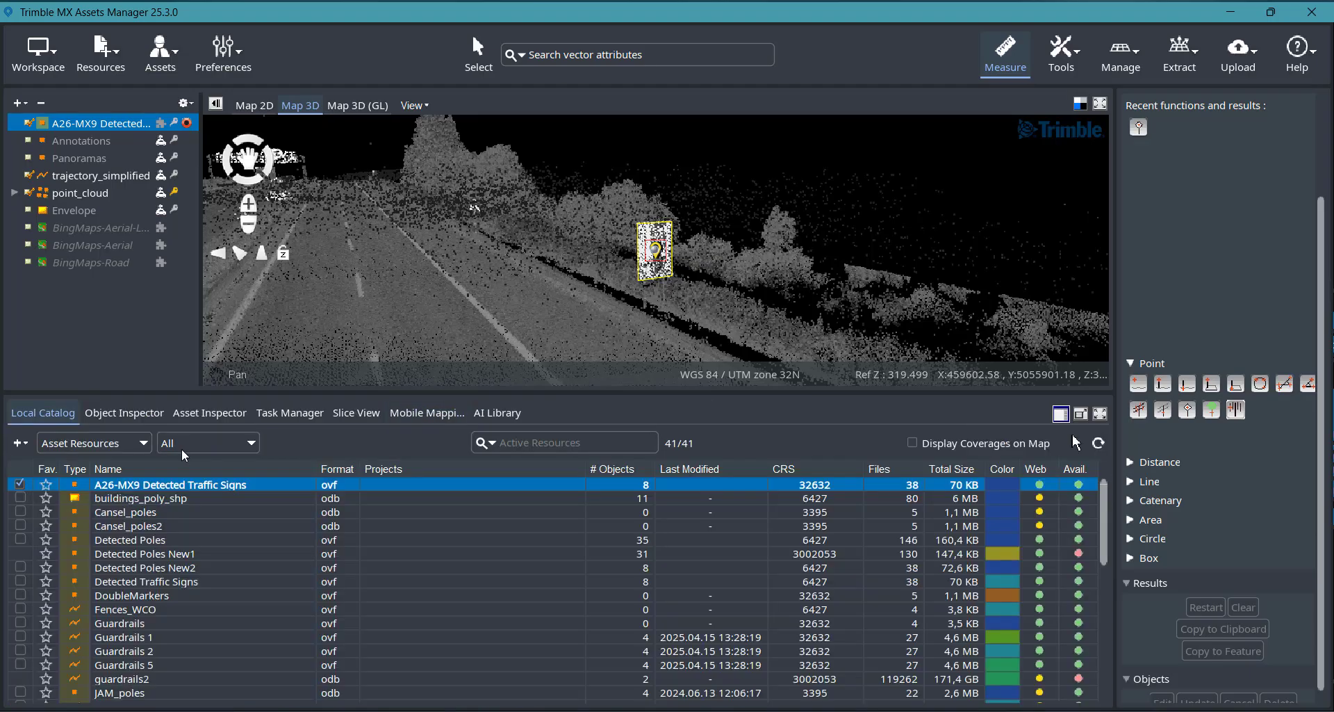
left_click(145, 444)
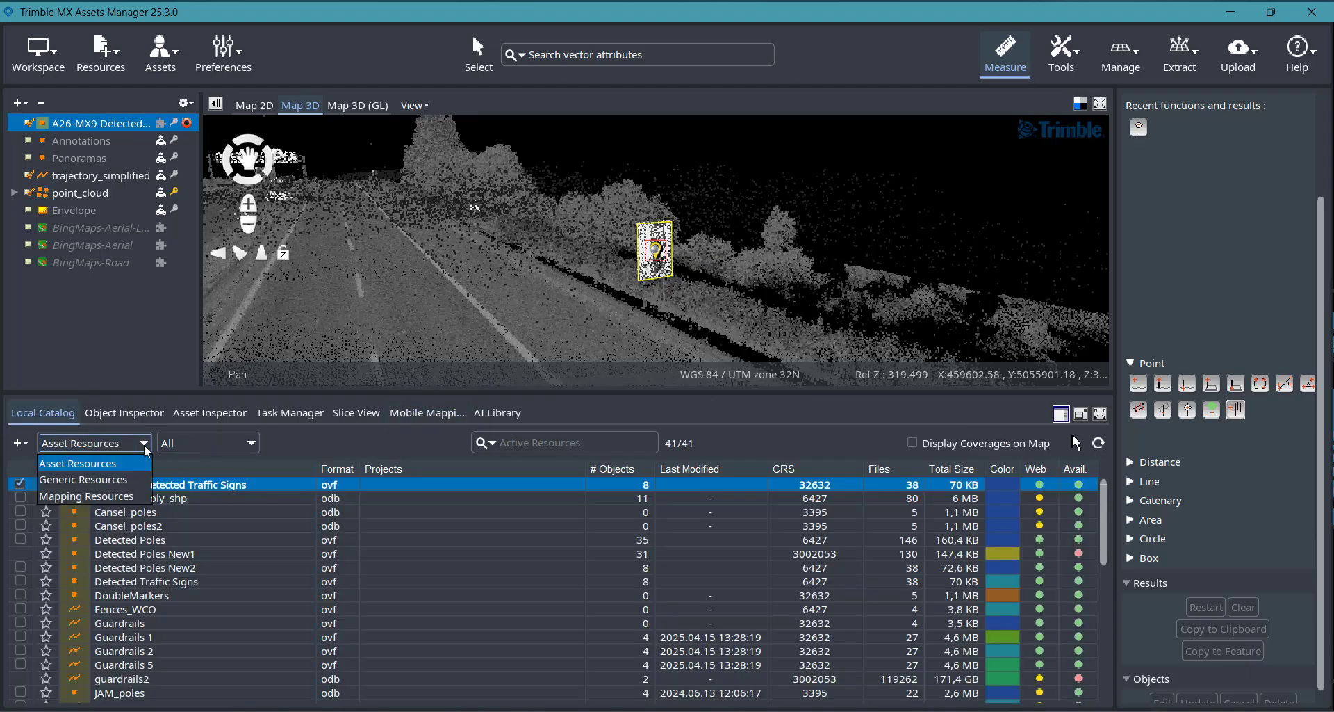
left_click(94, 497)
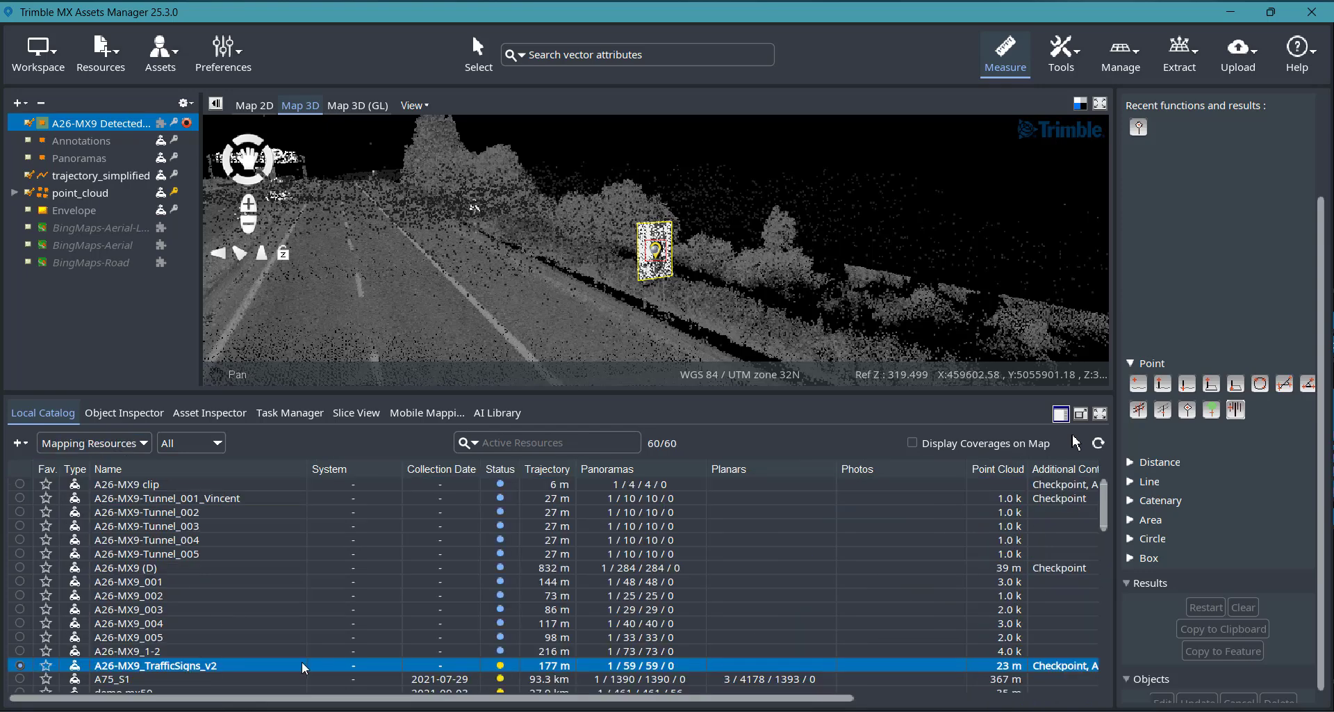
left_click(664, 278)
left_click(667, 260)
left_click(635, 282)
left_click(121, 448)
left_click(84, 462)
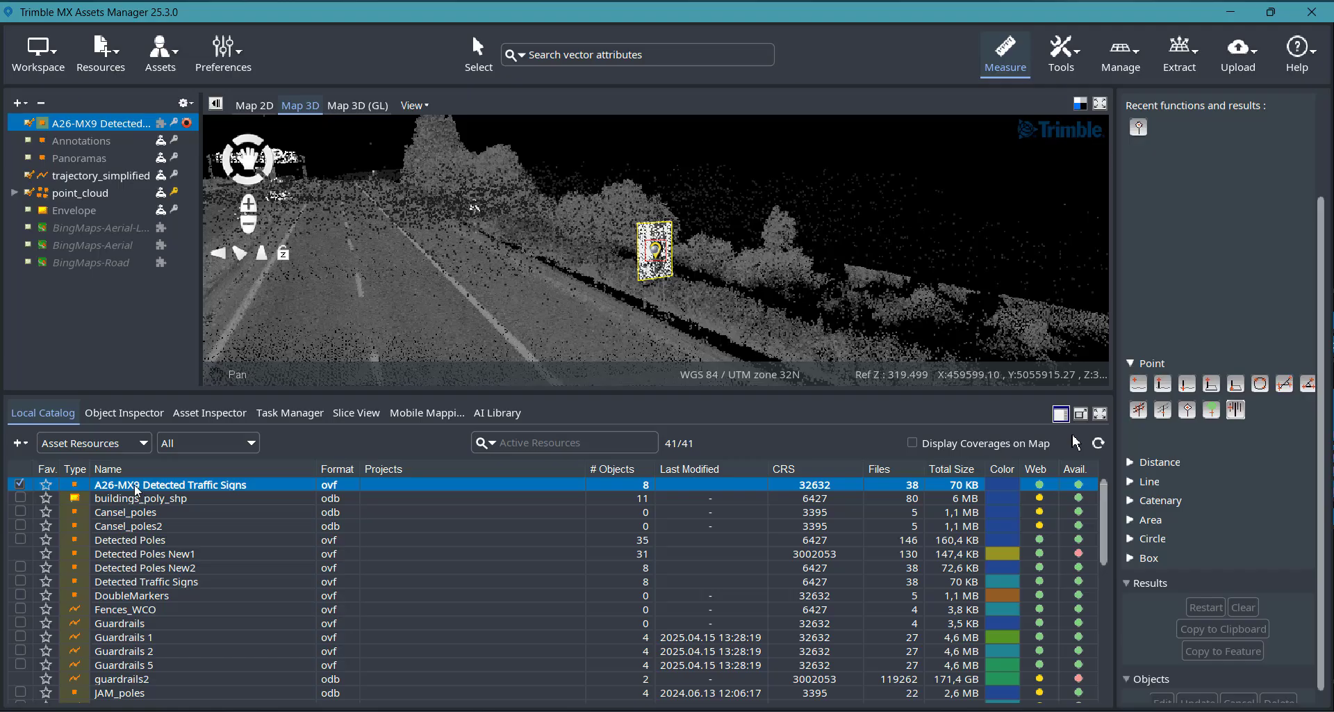
Step: Set up Create Snapshots for A26-MX9 Detected Traffic Signs, with the height taken from Z Range and the width from Width
right_click(131, 489)
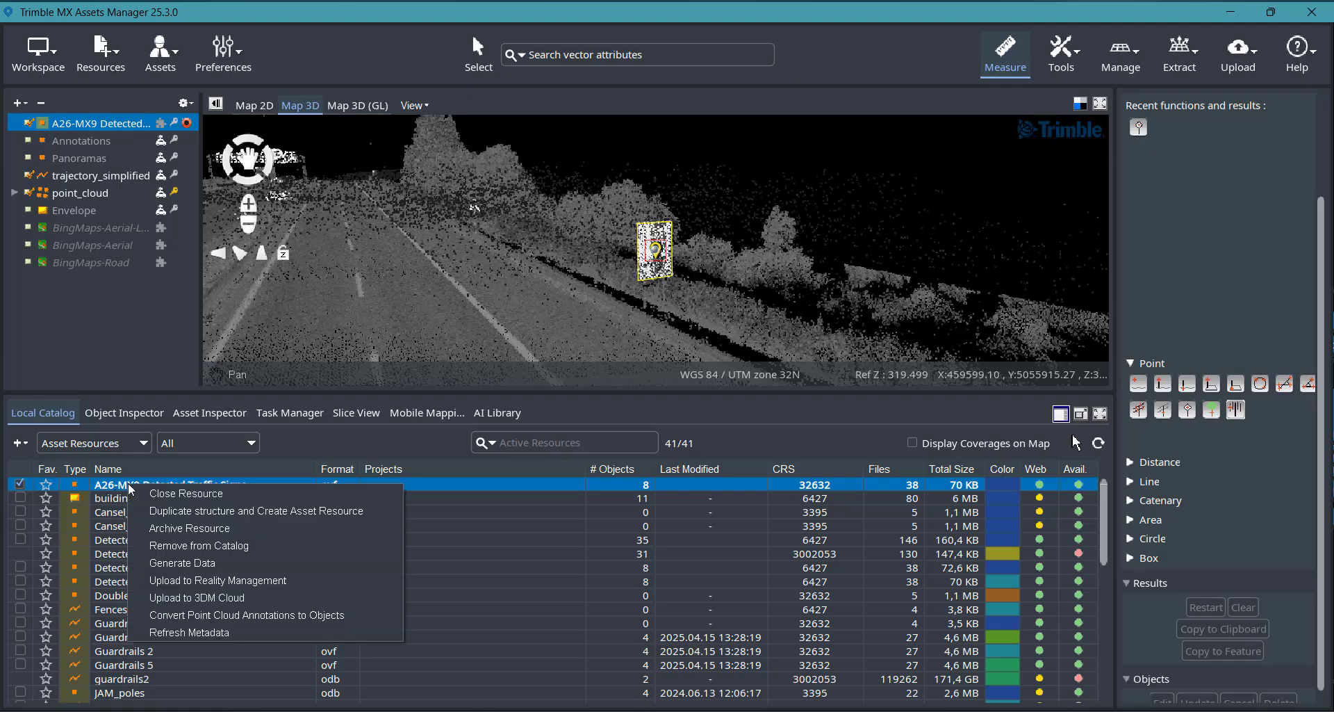
left_click(200, 565)
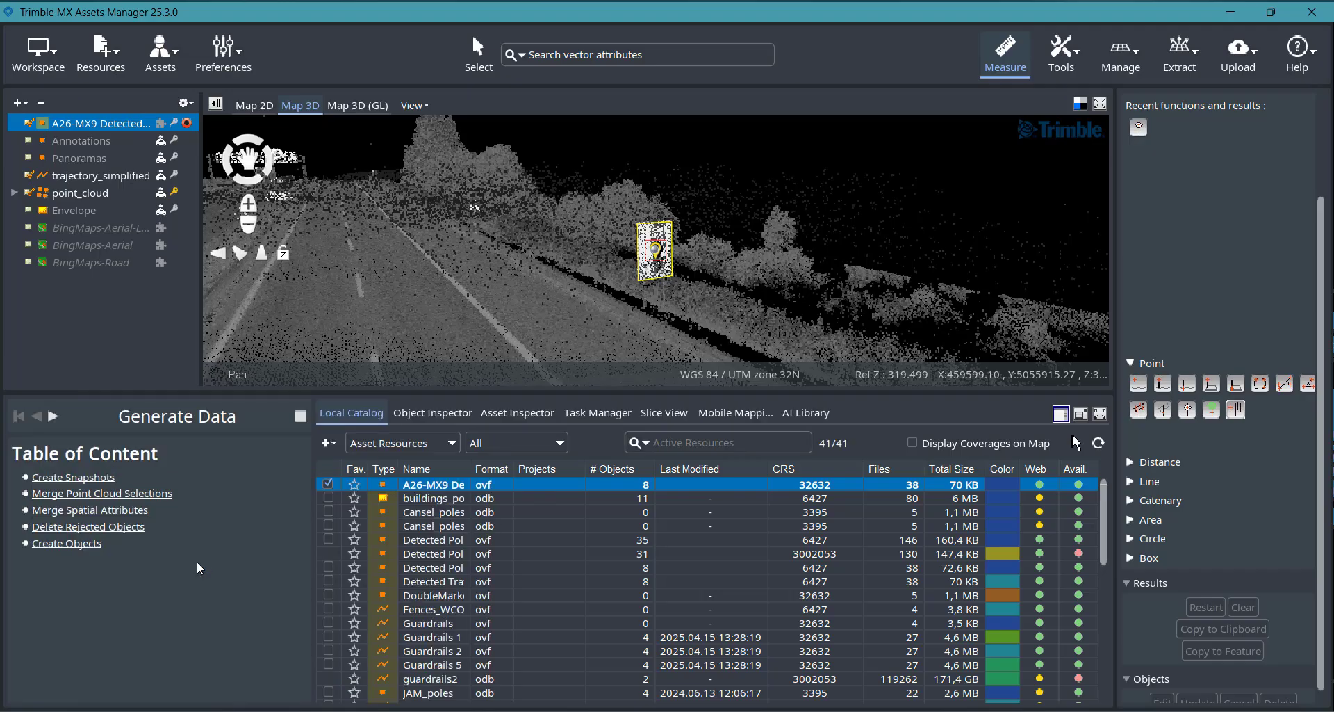
left_click(81, 477)
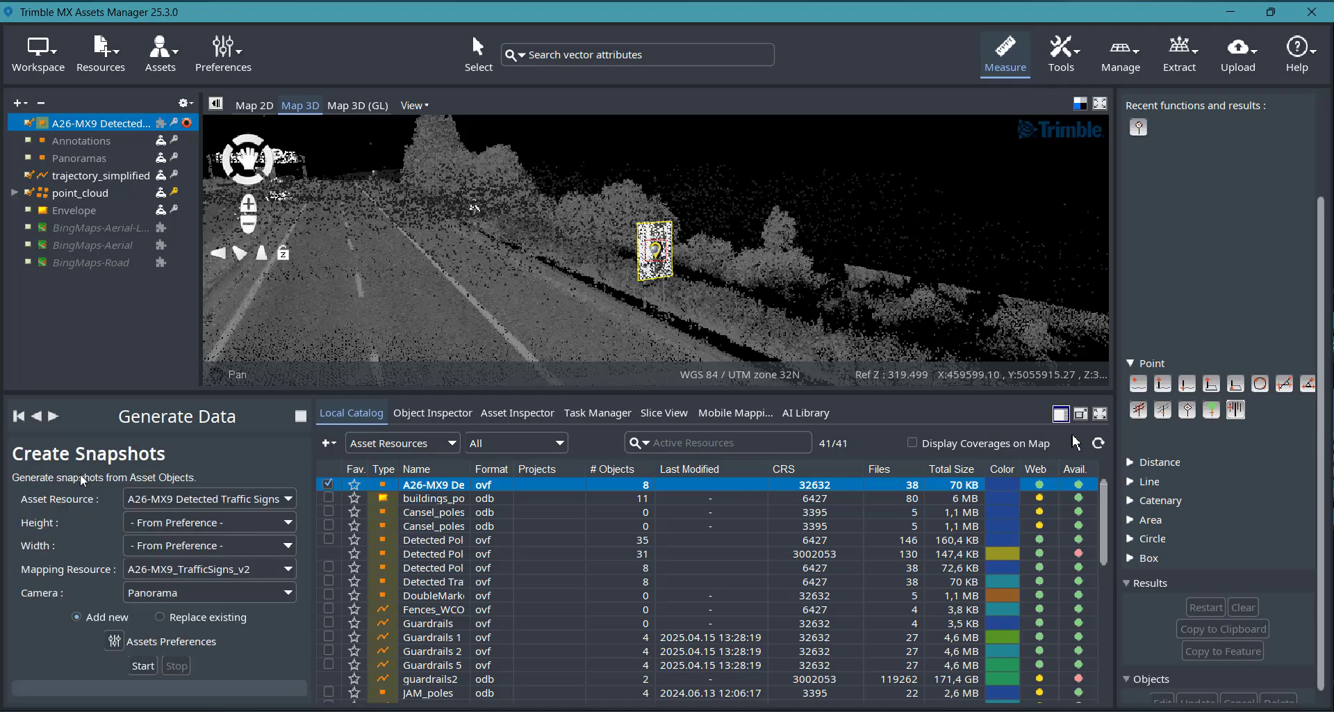
left_click(291, 525)
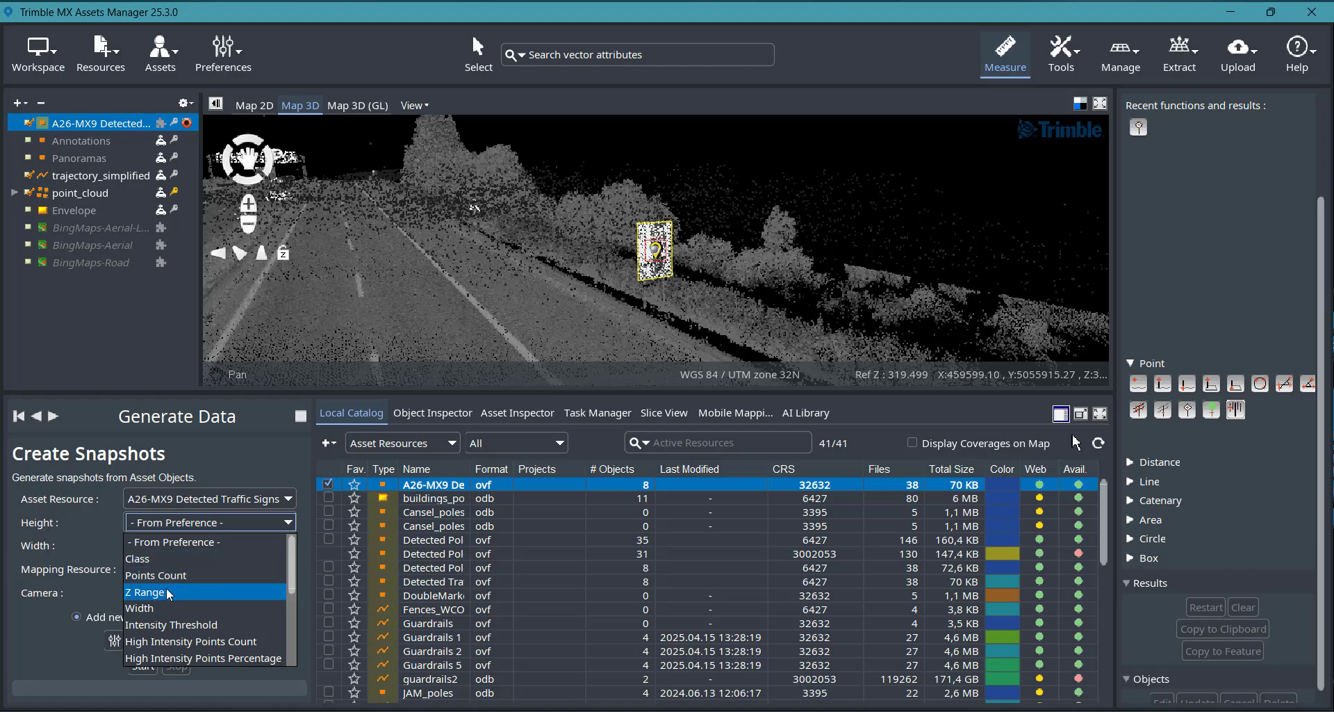
left_click(165, 595)
left_click(286, 550)
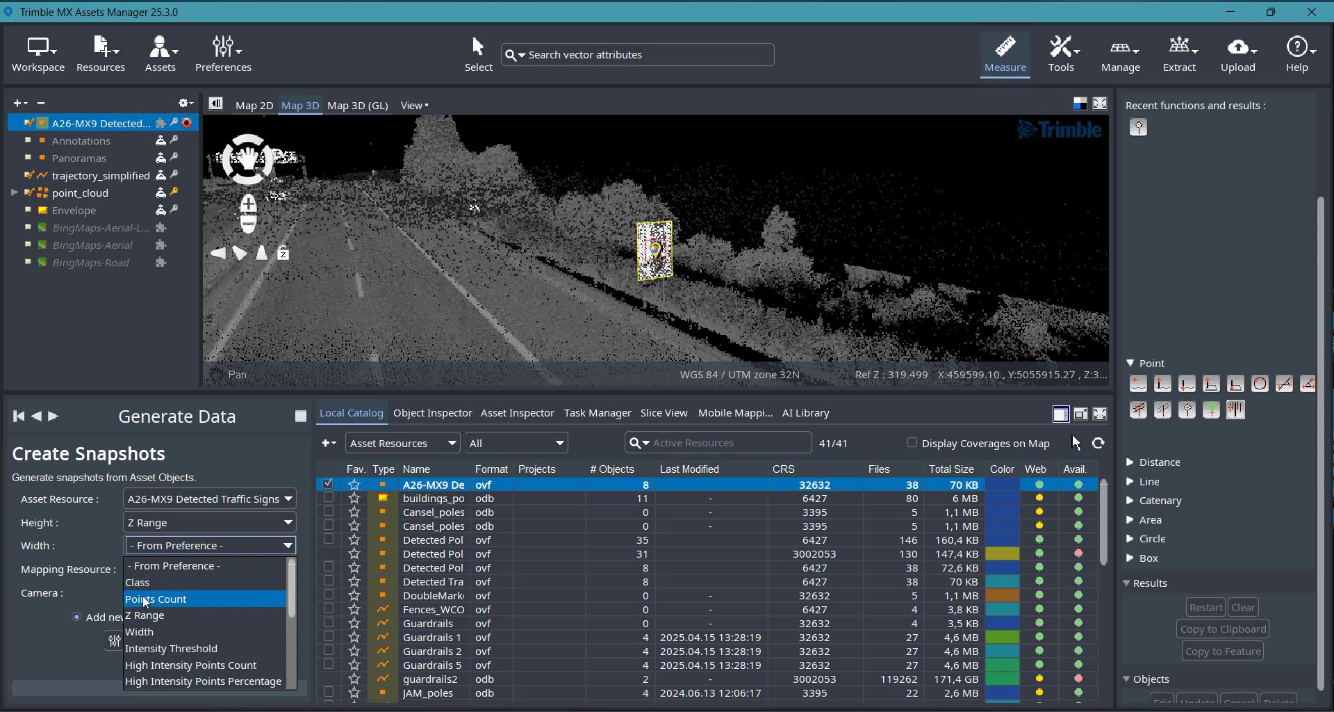
left_click(149, 629)
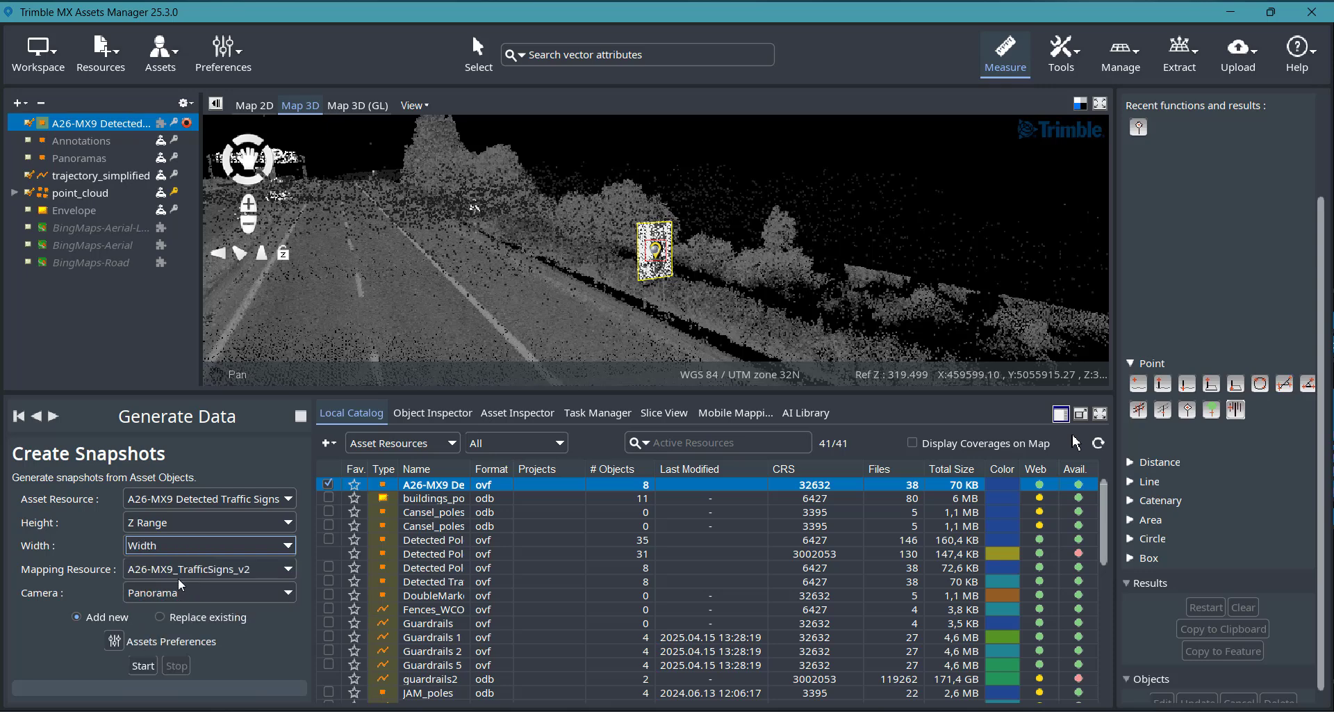
Step: Review the snapshot generation preferences, including the focus position options, and close the Asset Inventory preferences
left_click(114, 641)
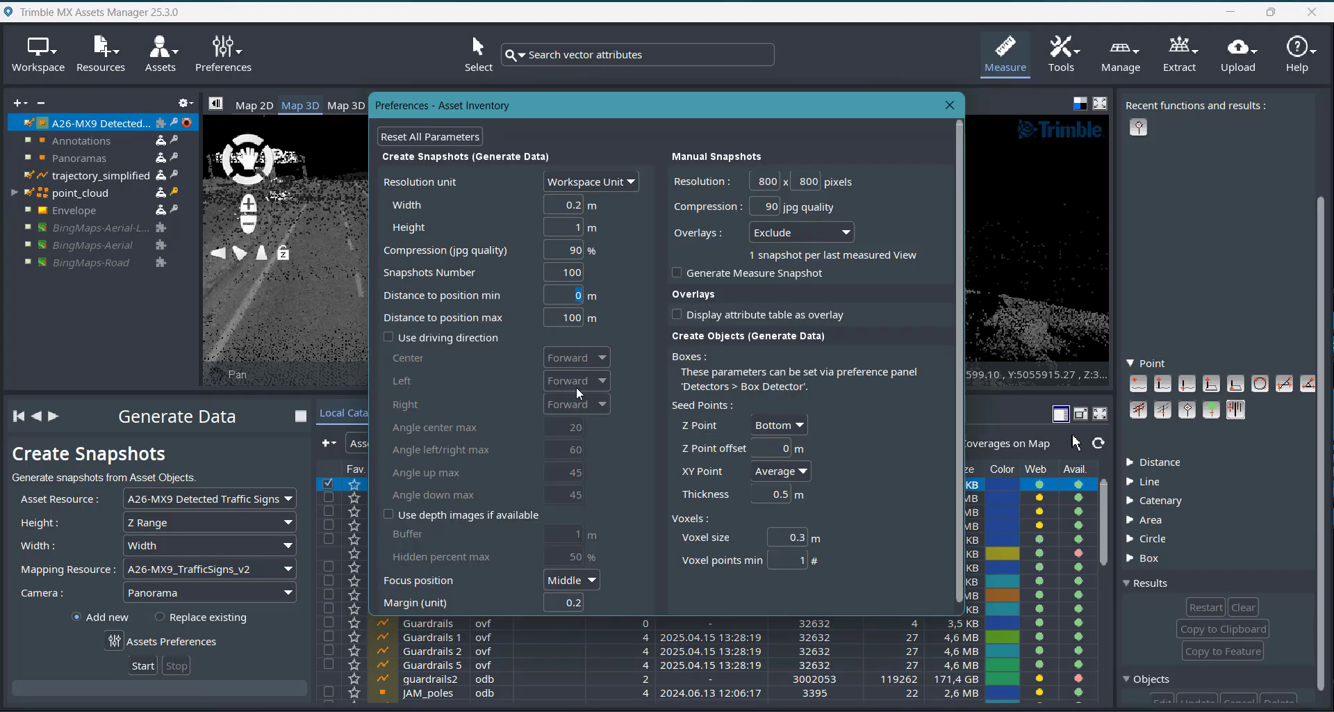
left_click(591, 581)
left_click(626, 586)
key("Tab")
left_click(950, 107)
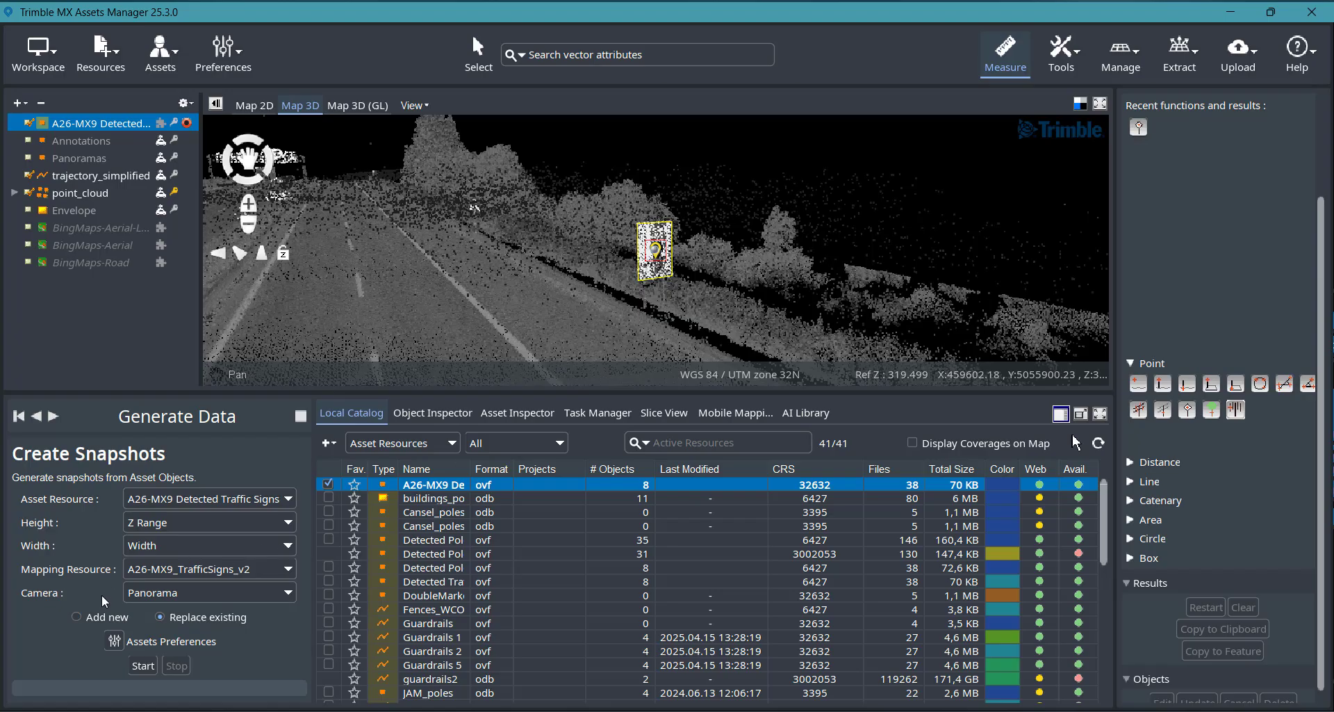
Step: Generate the panorama snapshots with Replace existing and close the Generate Data tool
left_click(143, 667)
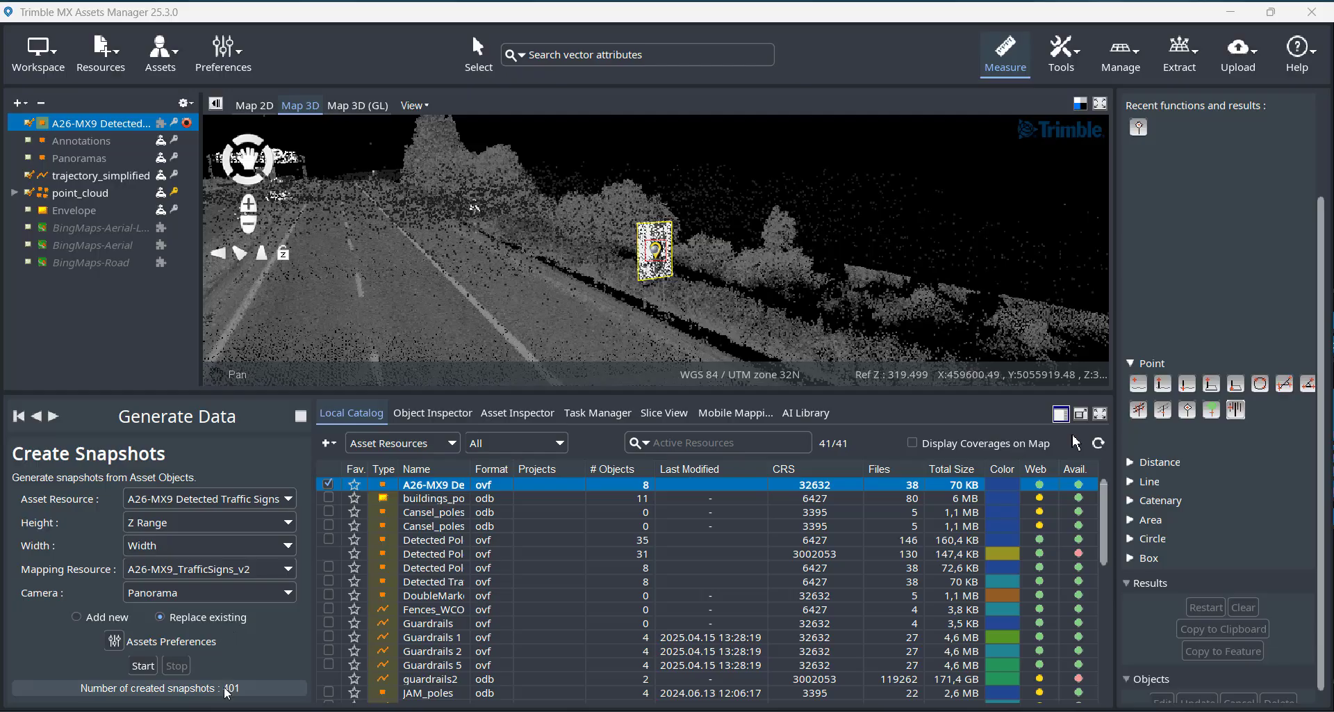
left_click(301, 419)
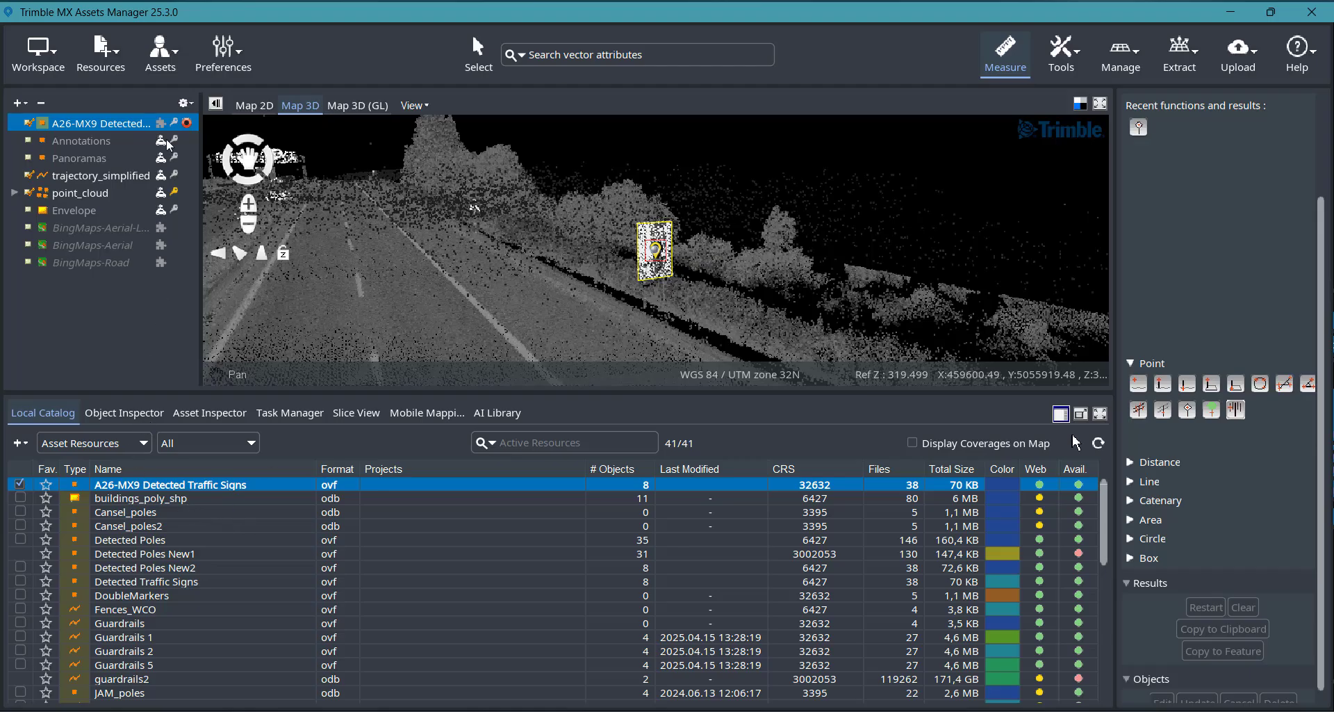
Step: Open Verify Asset Objects and examine the generated snapshots of the A26-MX9 Detected Traffic Signs, going back from ID 9 to ID 6
left_click(177, 64)
left_click(182, 106)
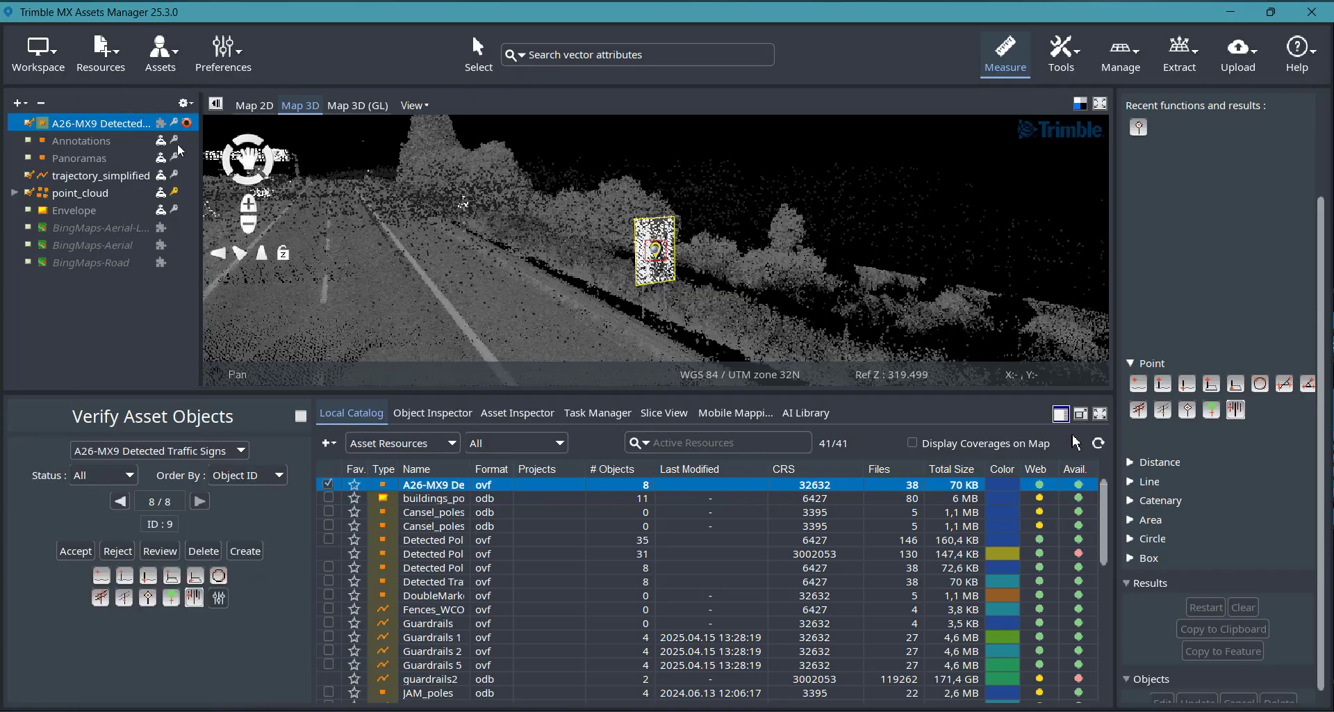
left_click(536, 417)
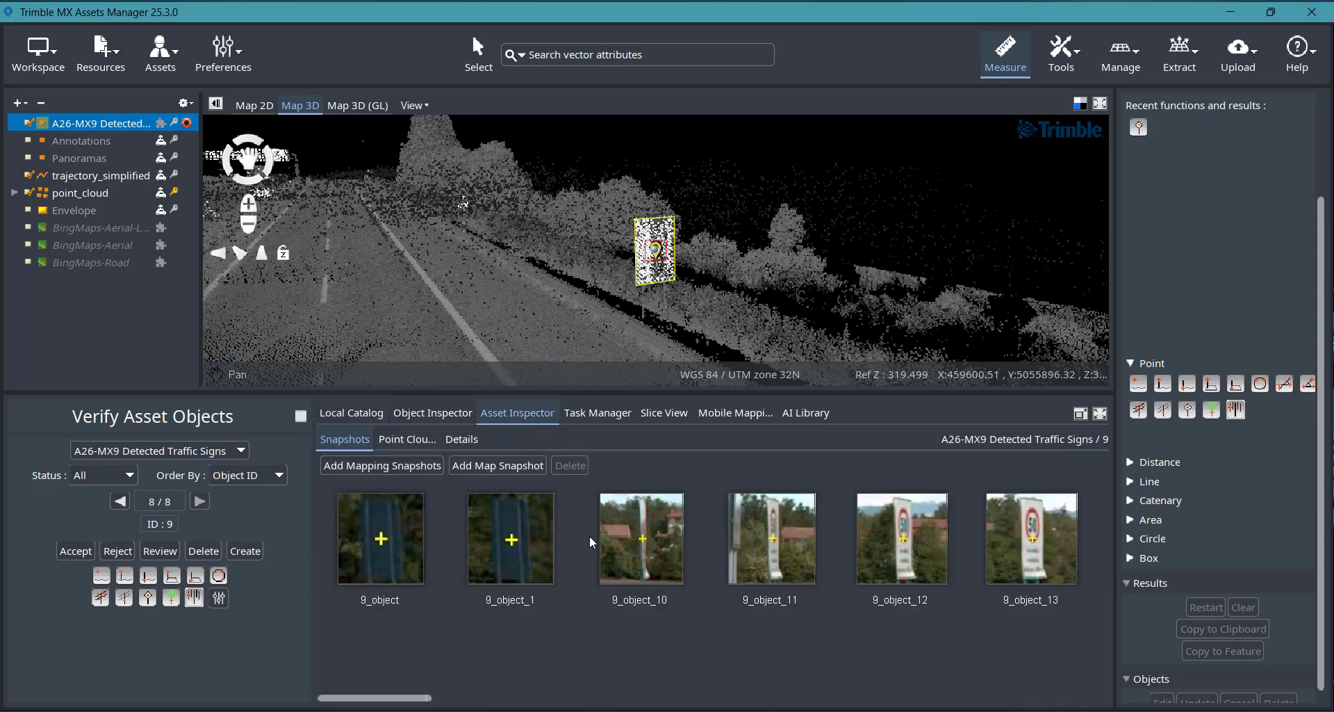
left_click(120, 501)
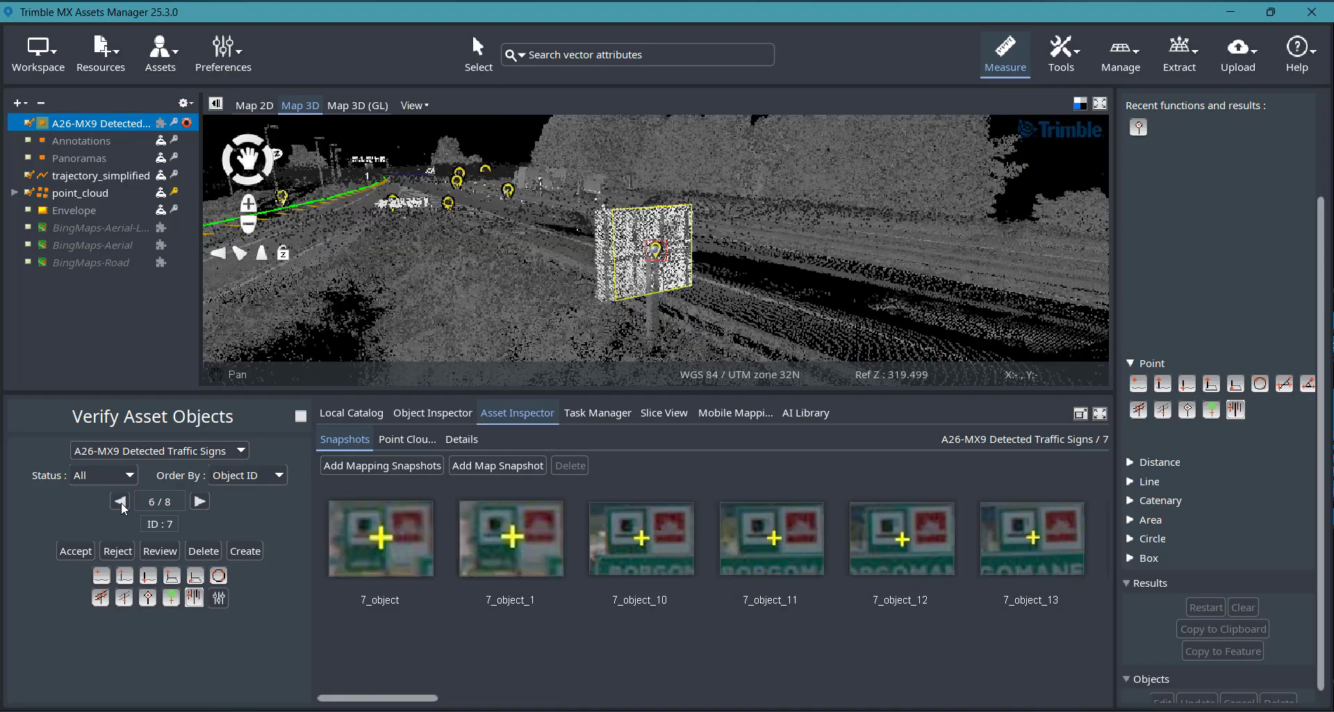
left_click(121, 502)
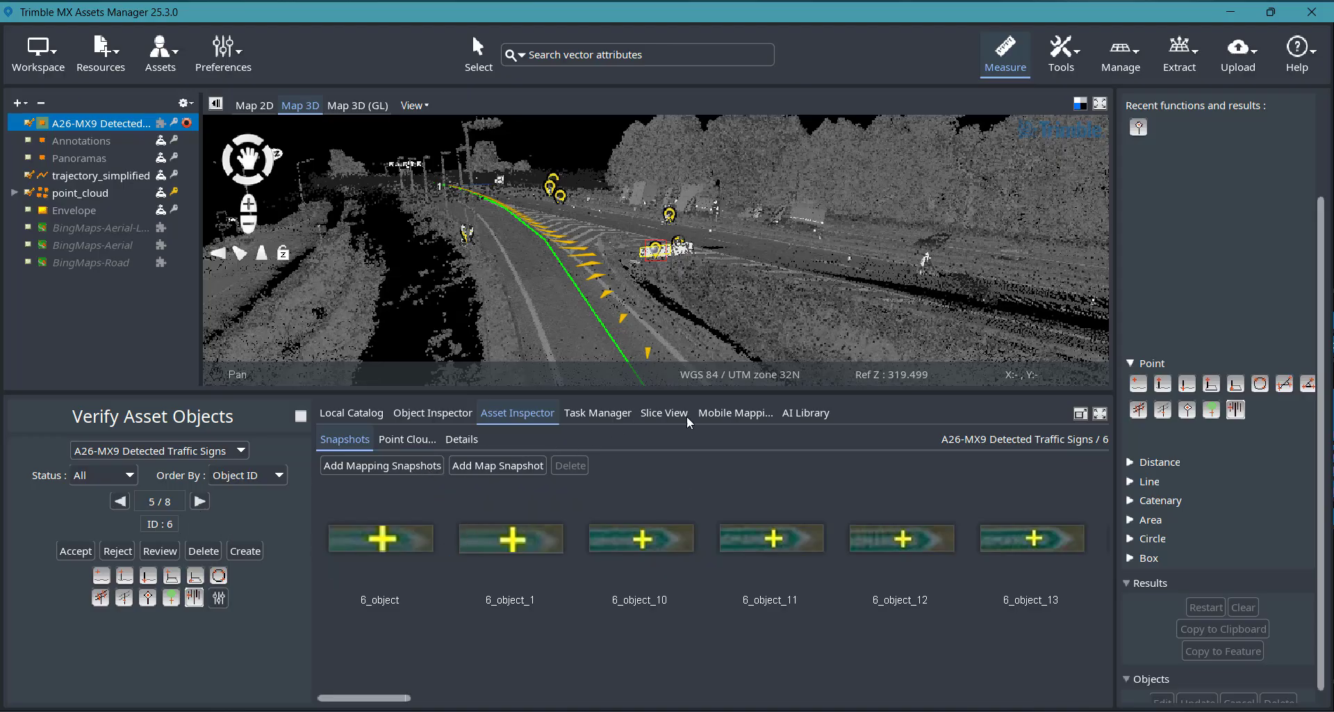
left_click(740, 421)
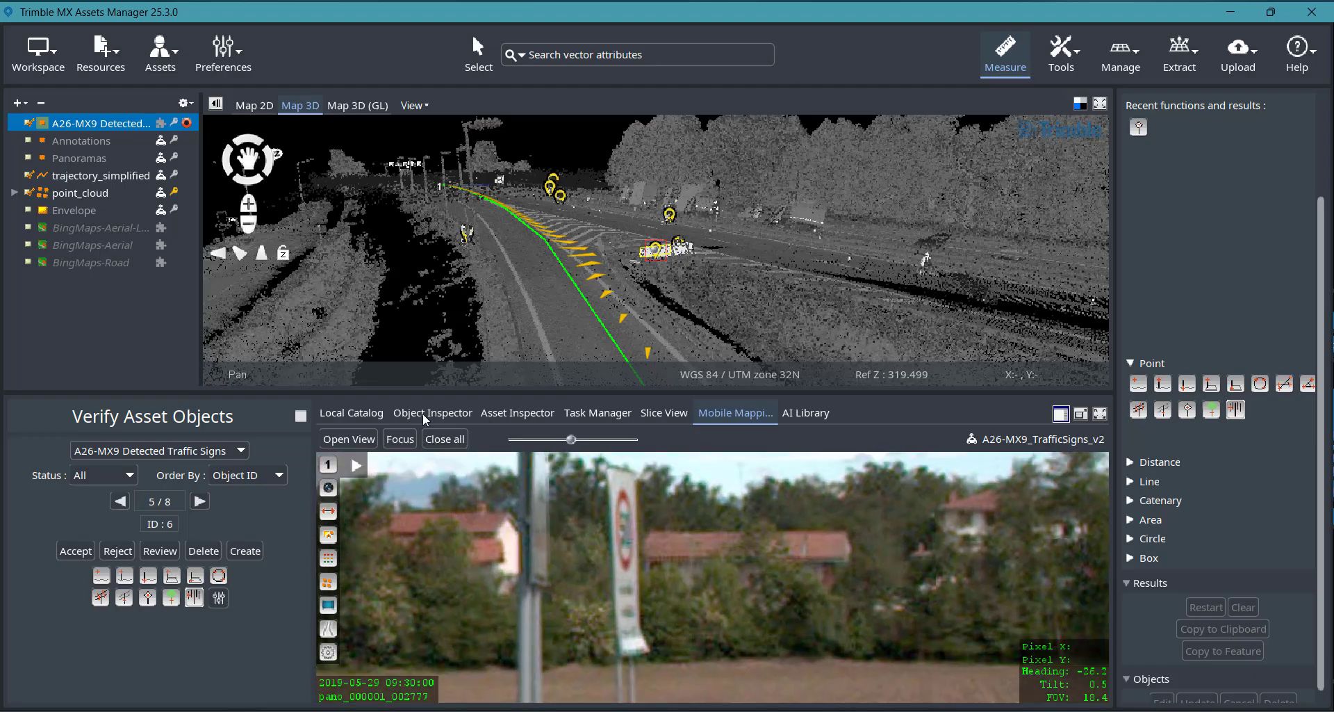
left_click(497, 415)
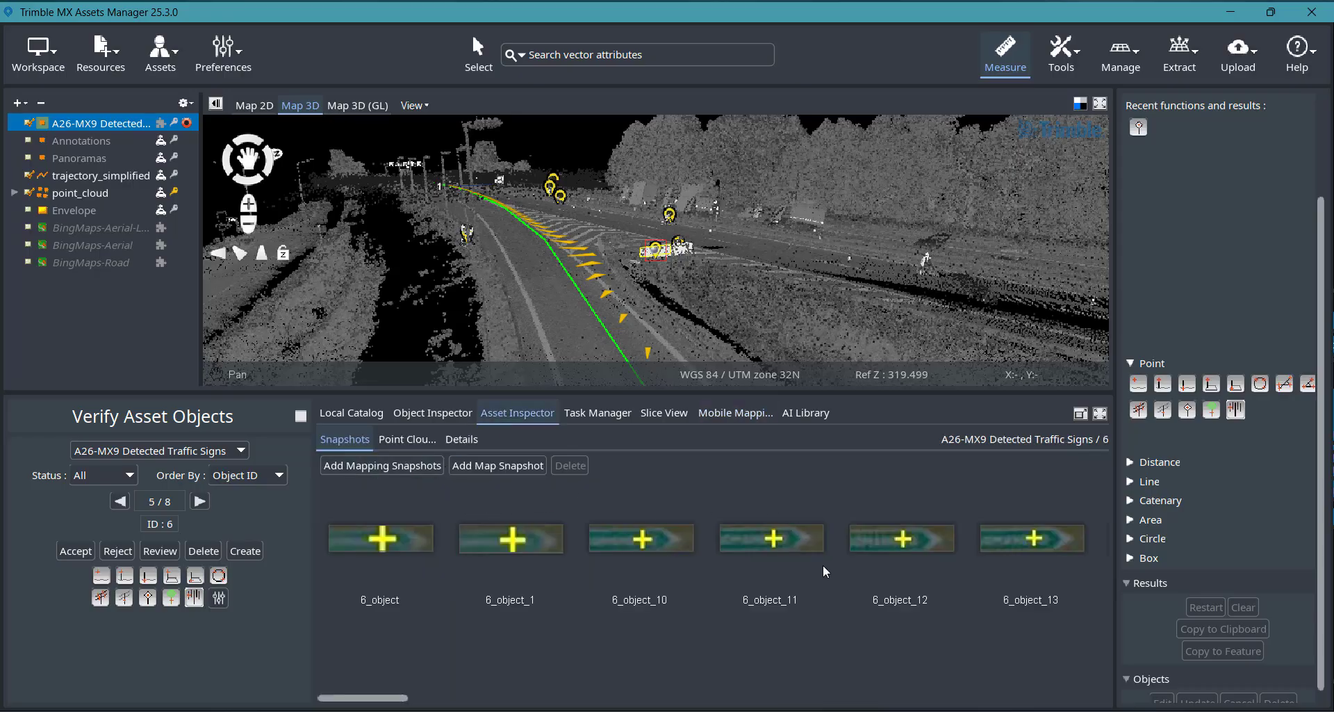
Step: Look through the whole series of snapshots of sign ID 6 and close Verify Asset Objects
scroll(820, 562, "down", 5)
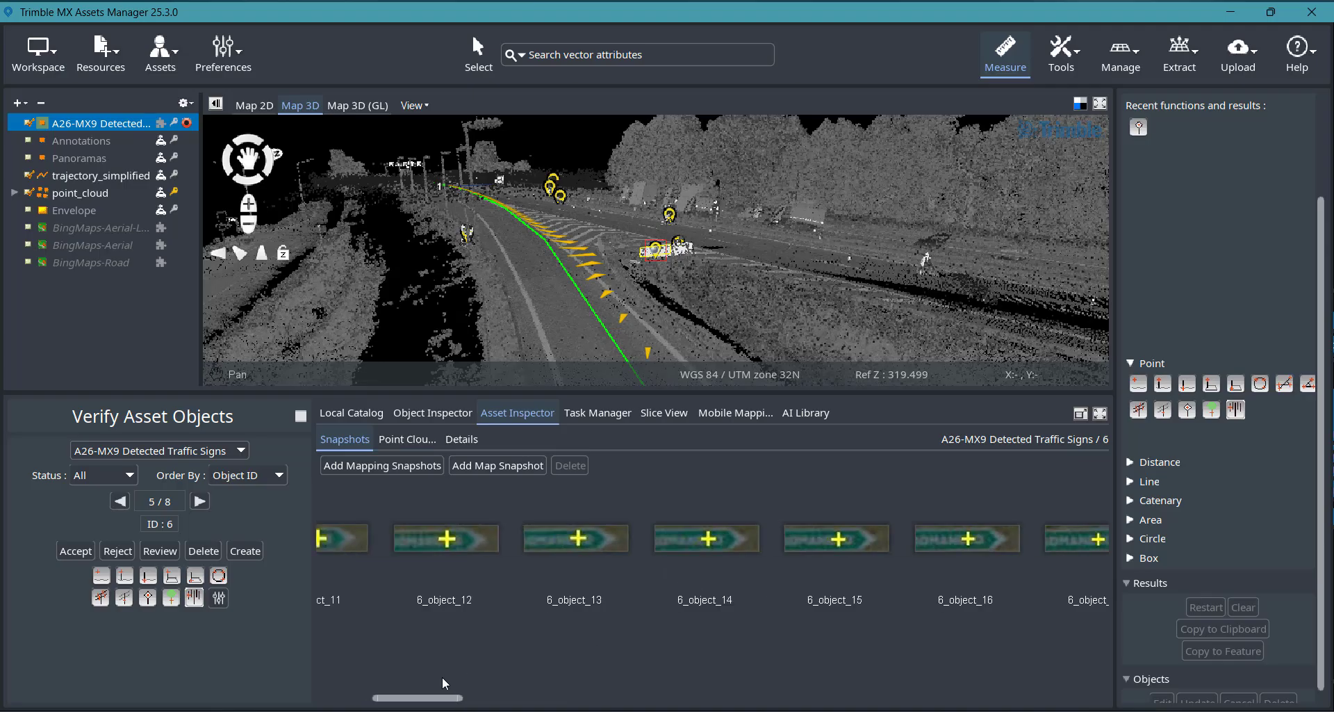
scroll(515, 704, "down", 10)
left_click(1065, 576)
left_click(574, 465)
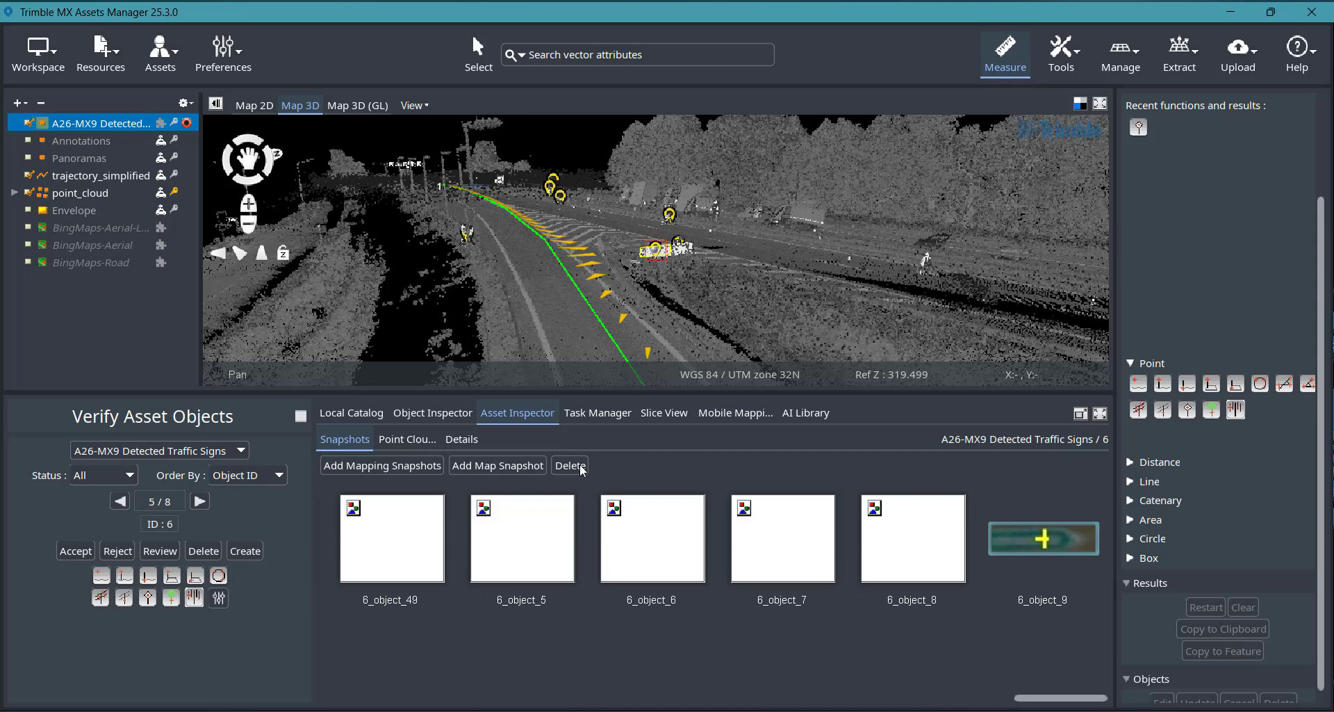
left_click_drag(1077, 698, 351, 700)
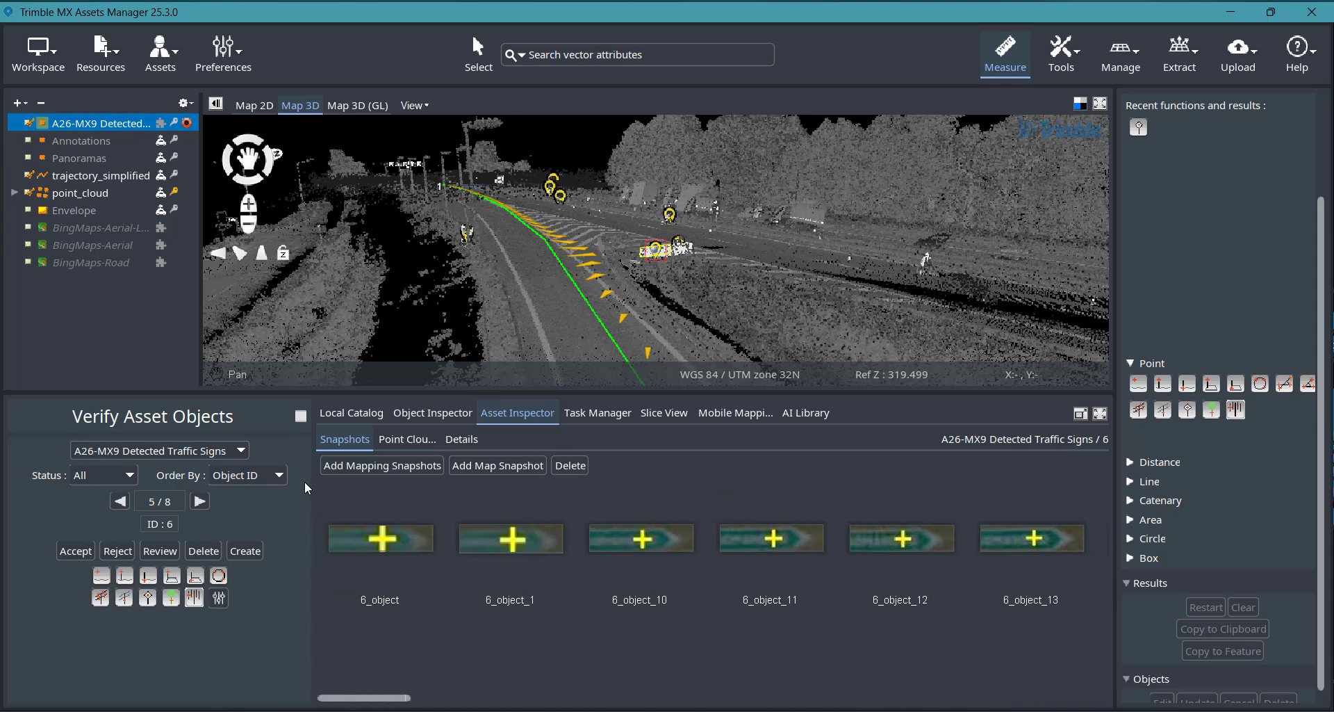
left_click(300, 416)
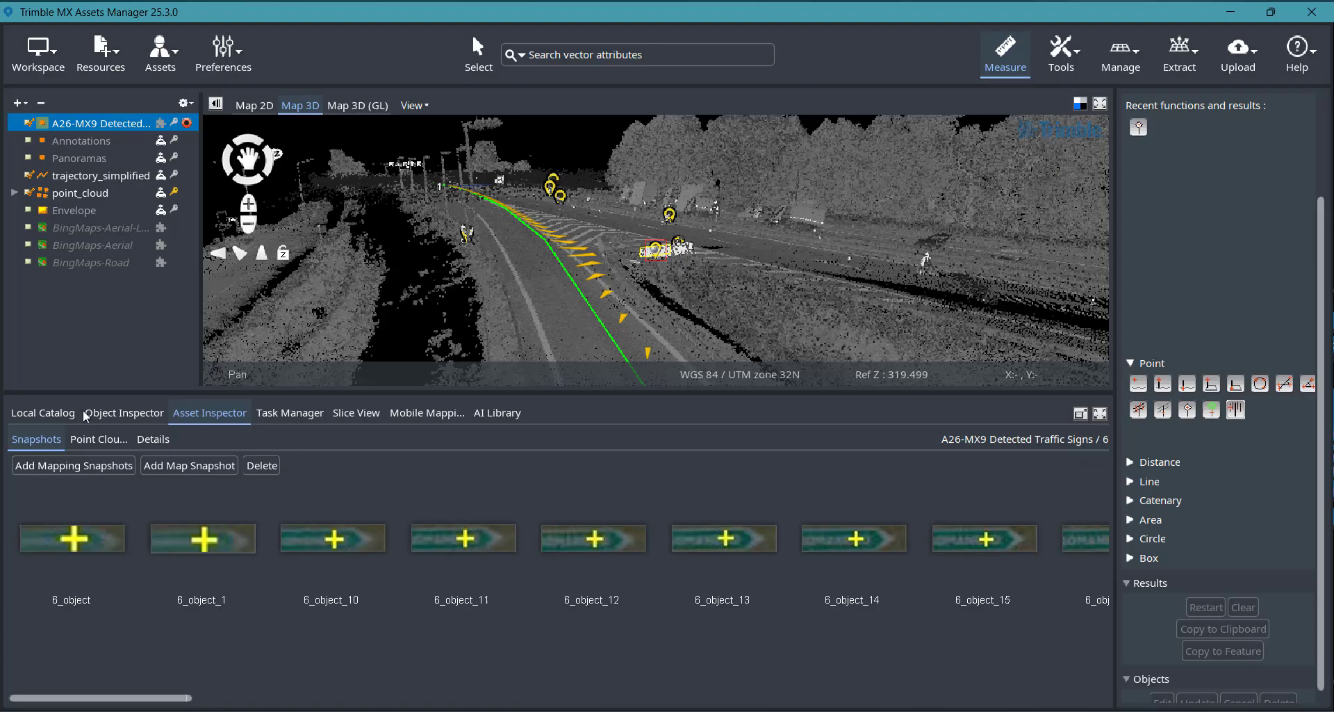
Step: List the Mapping Resources in the Local Catalog and check the actions available for A26-MX9_TrafficSigns_v2
left_click(56, 411)
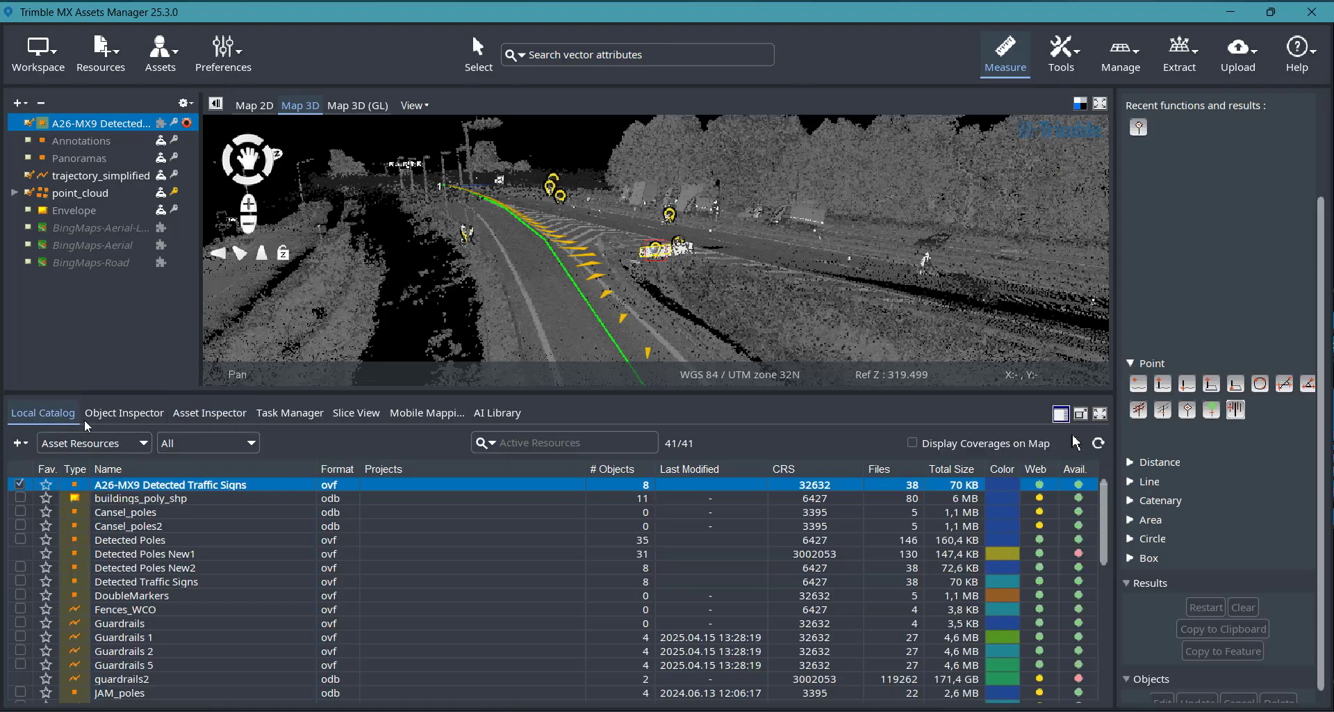
left_click(98, 445)
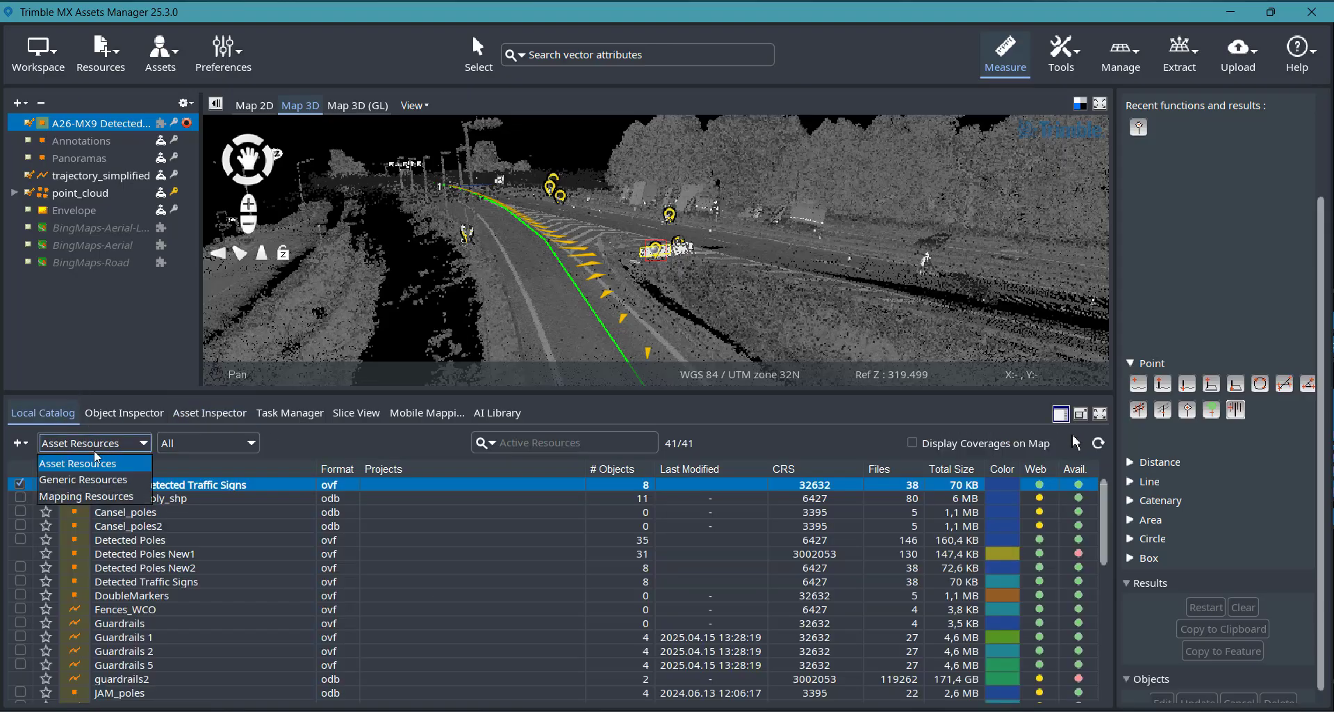
left_click(82, 496)
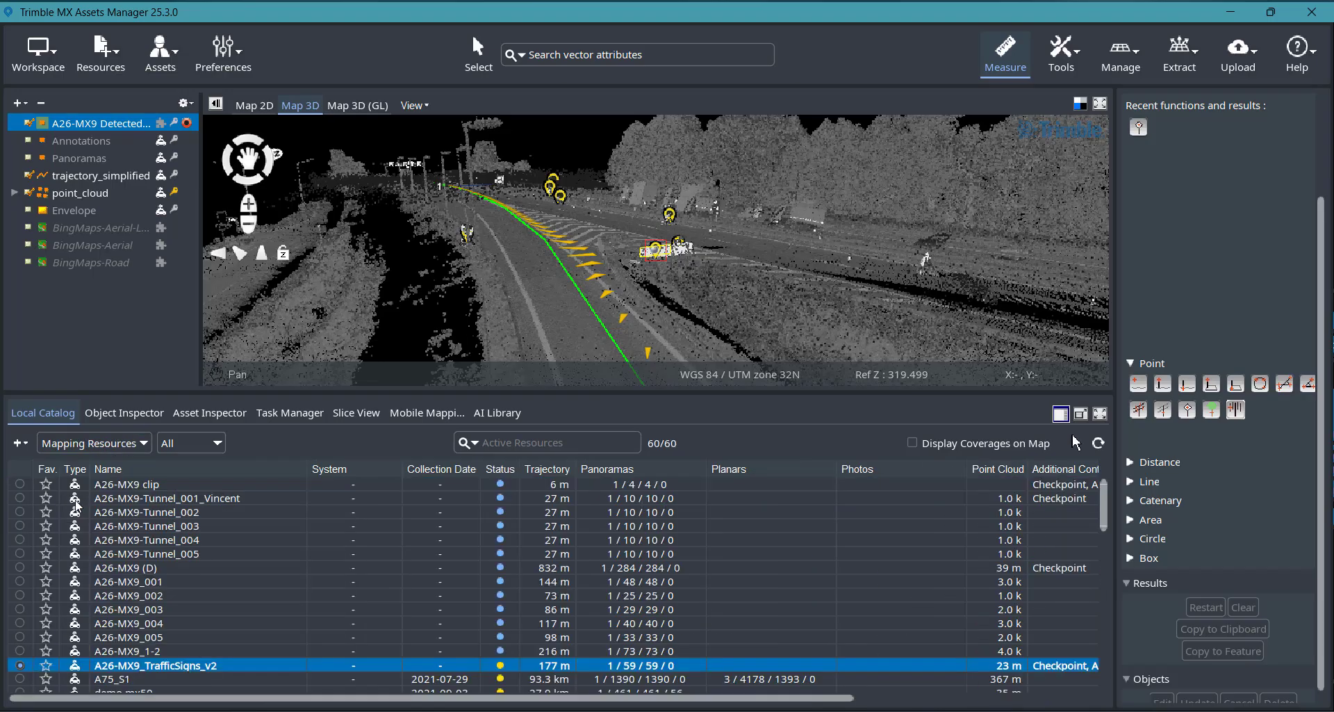
right_click(161, 669)
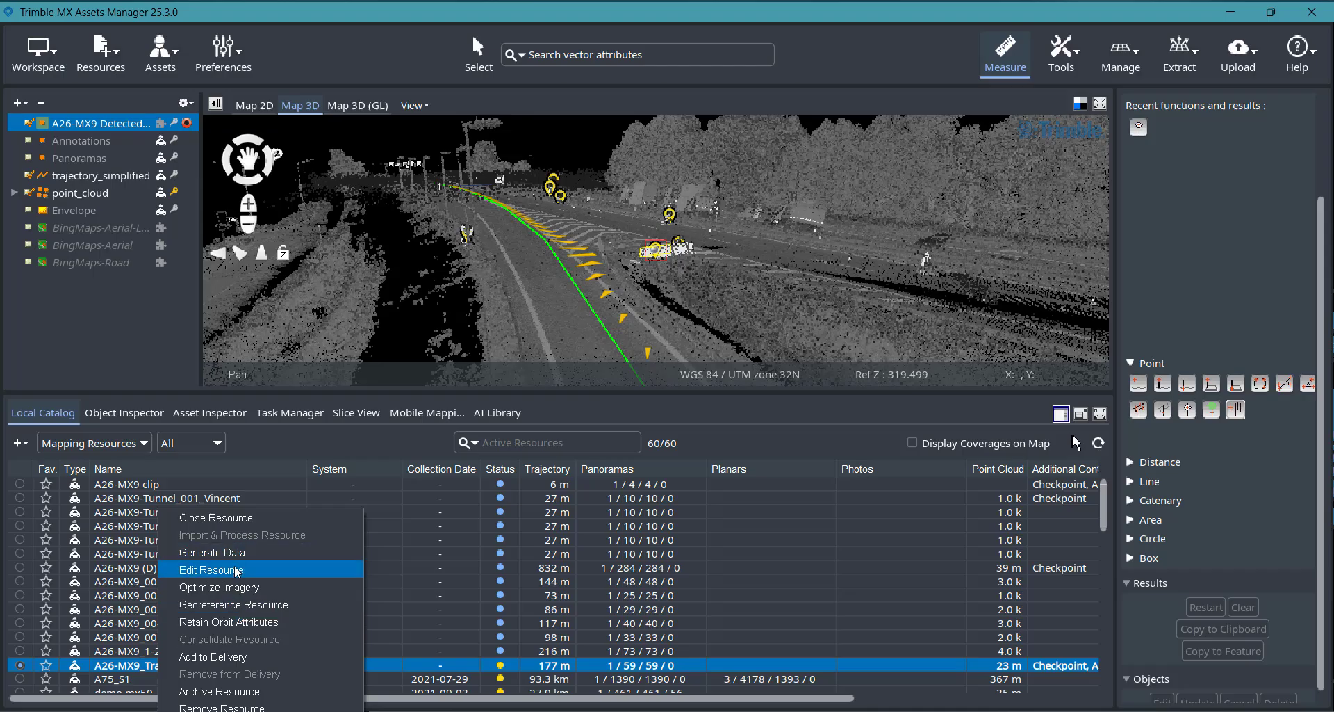
Step: Open the Image Annotation Editor and delete all existing image annotations of A26-MX9_TrafficSigns_v2
left_click(1199, 59)
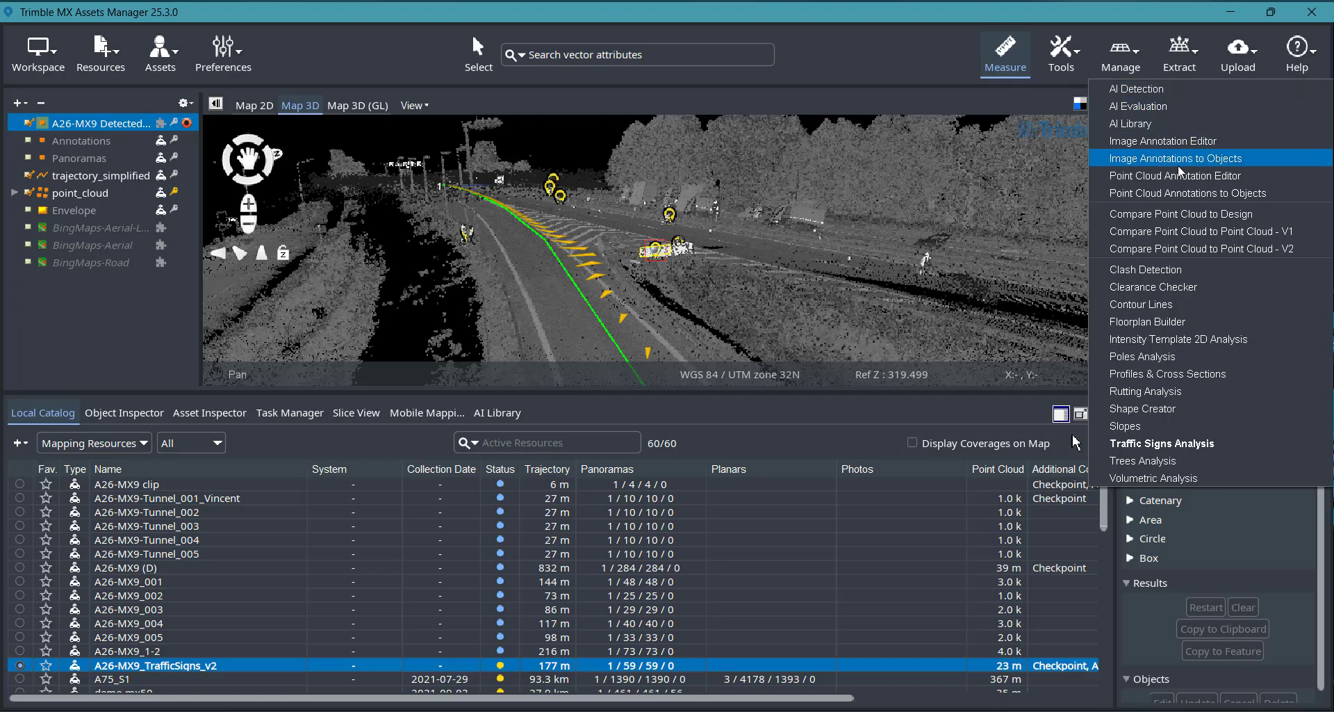
left_click(1183, 141)
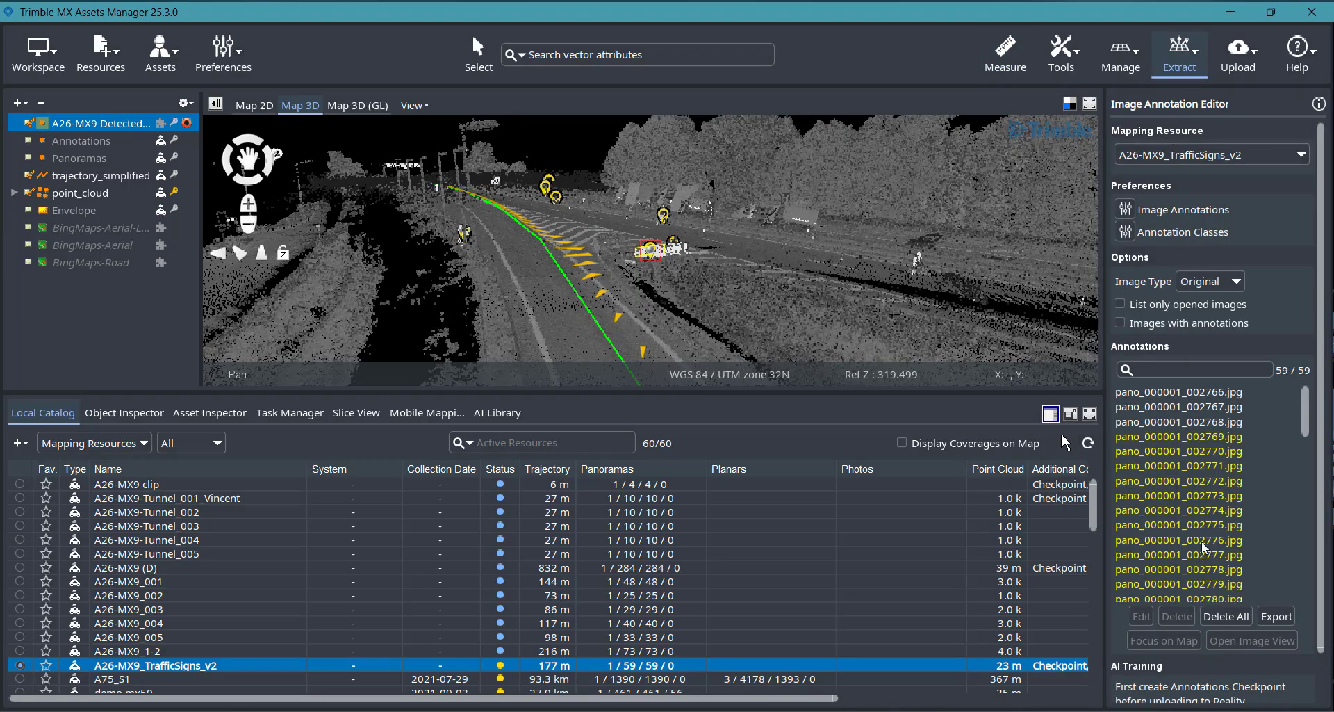
scroll(1211, 520, "down", 2)
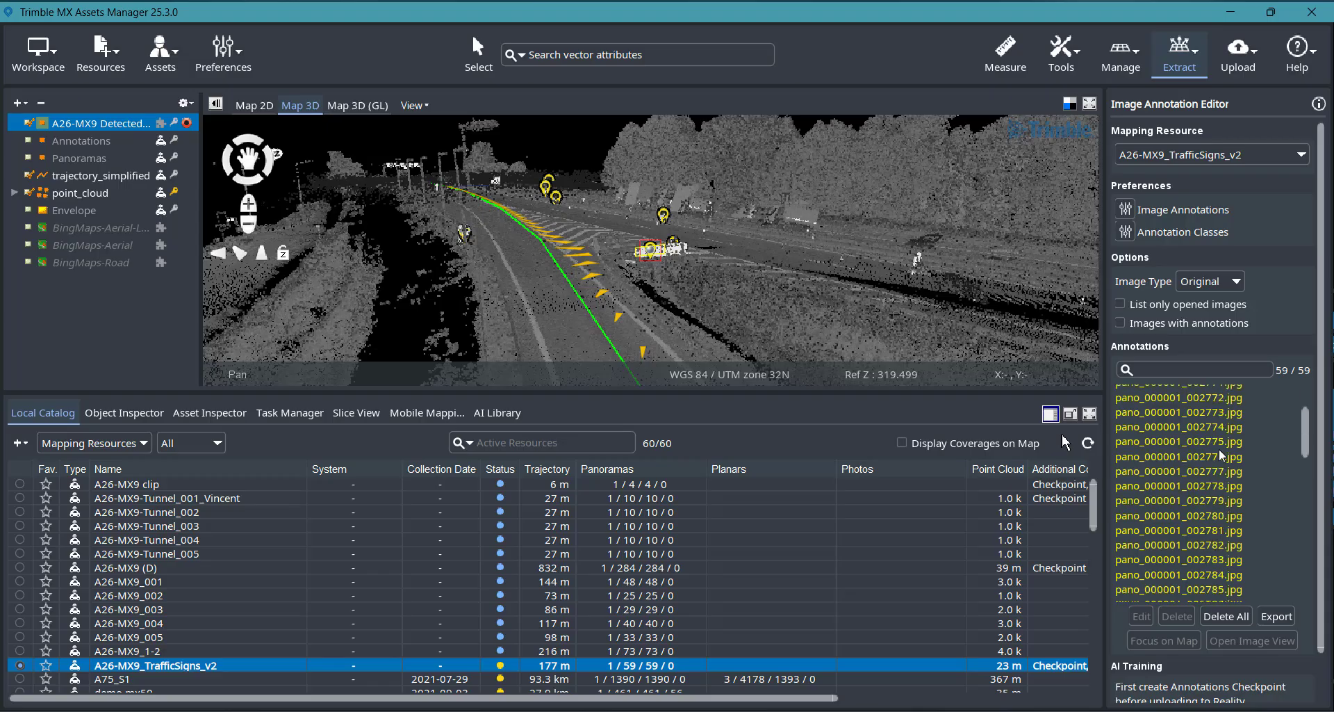
scroll(1220, 449, "up", 2)
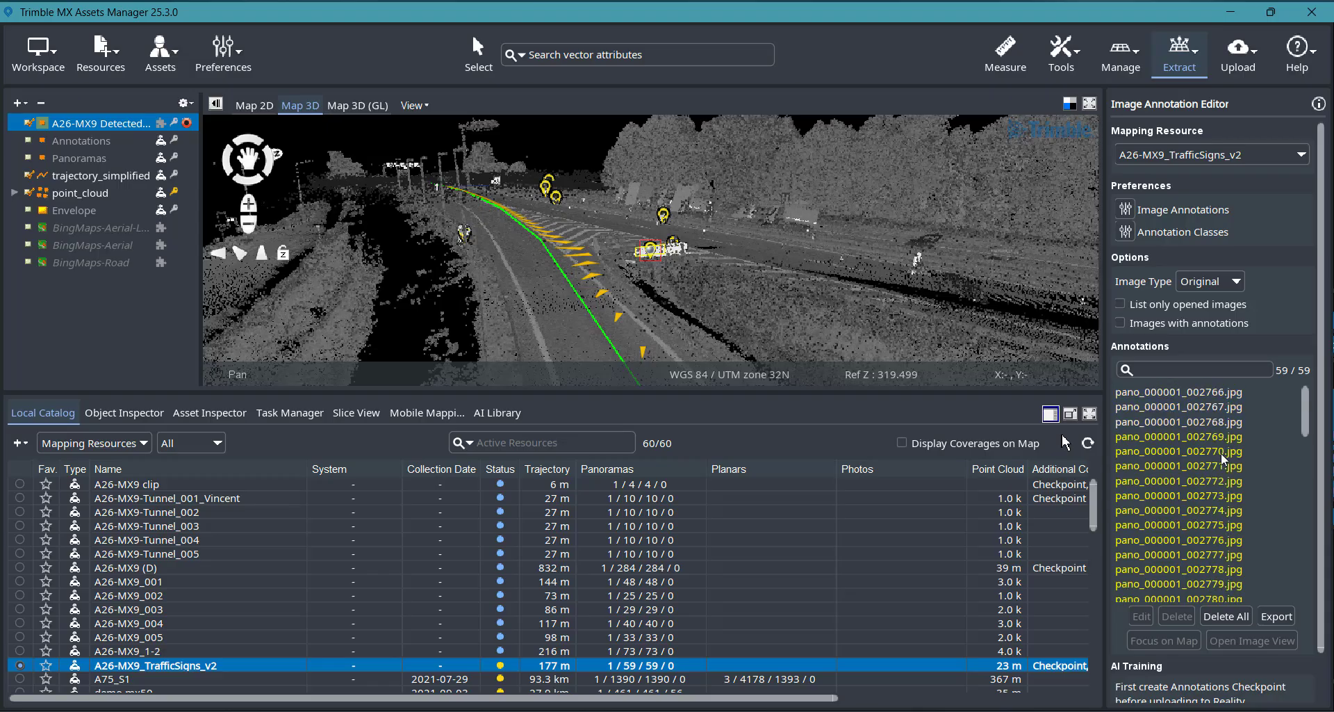
left_click(1224, 615)
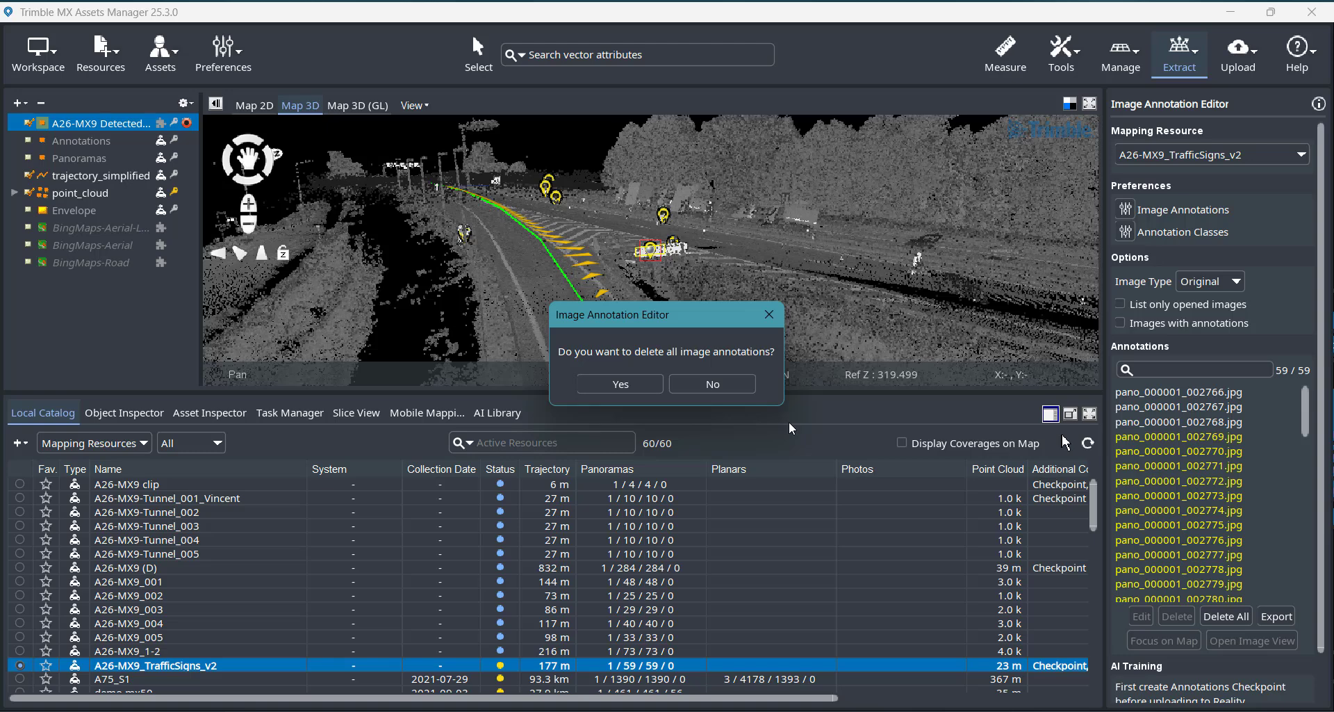
left_click(621, 385)
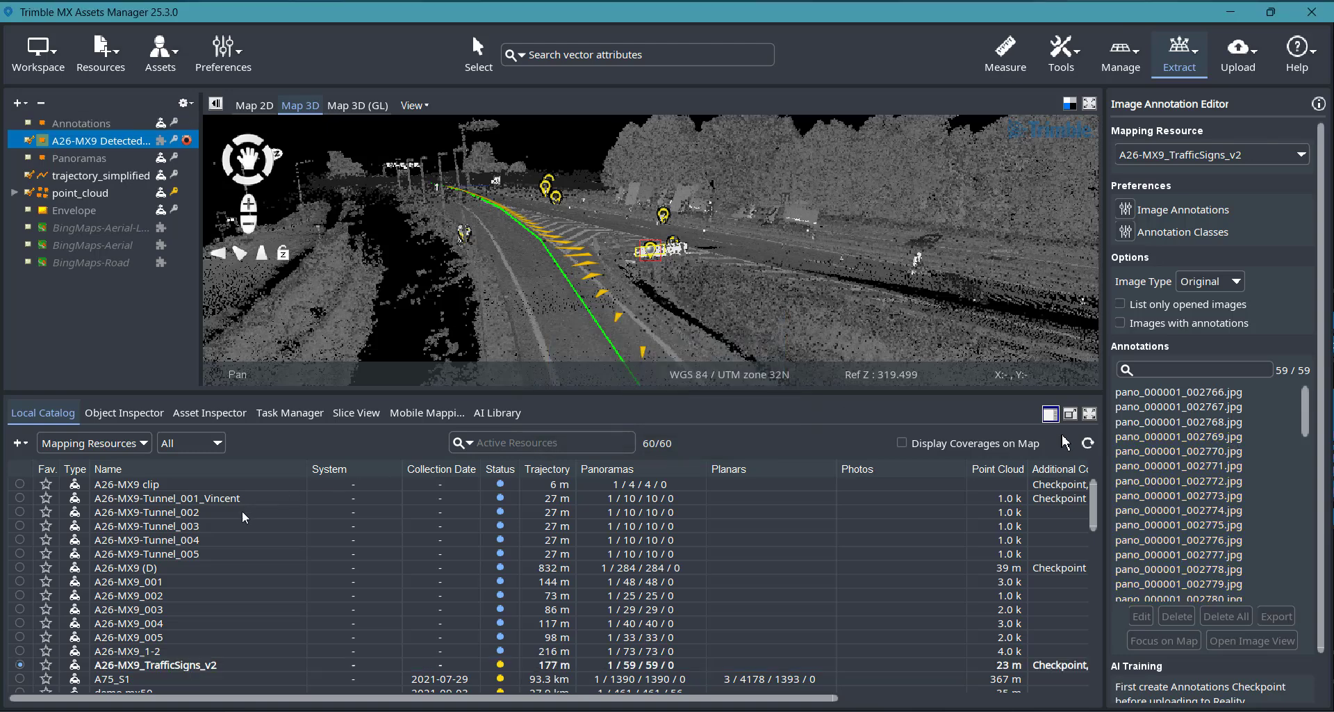
Step: Edit the A26-MX9_TrafficSigns_v2 resource and set the Manage Image Annotations source to Asset Resource (auto-generated snapshots)
right_click(138, 667)
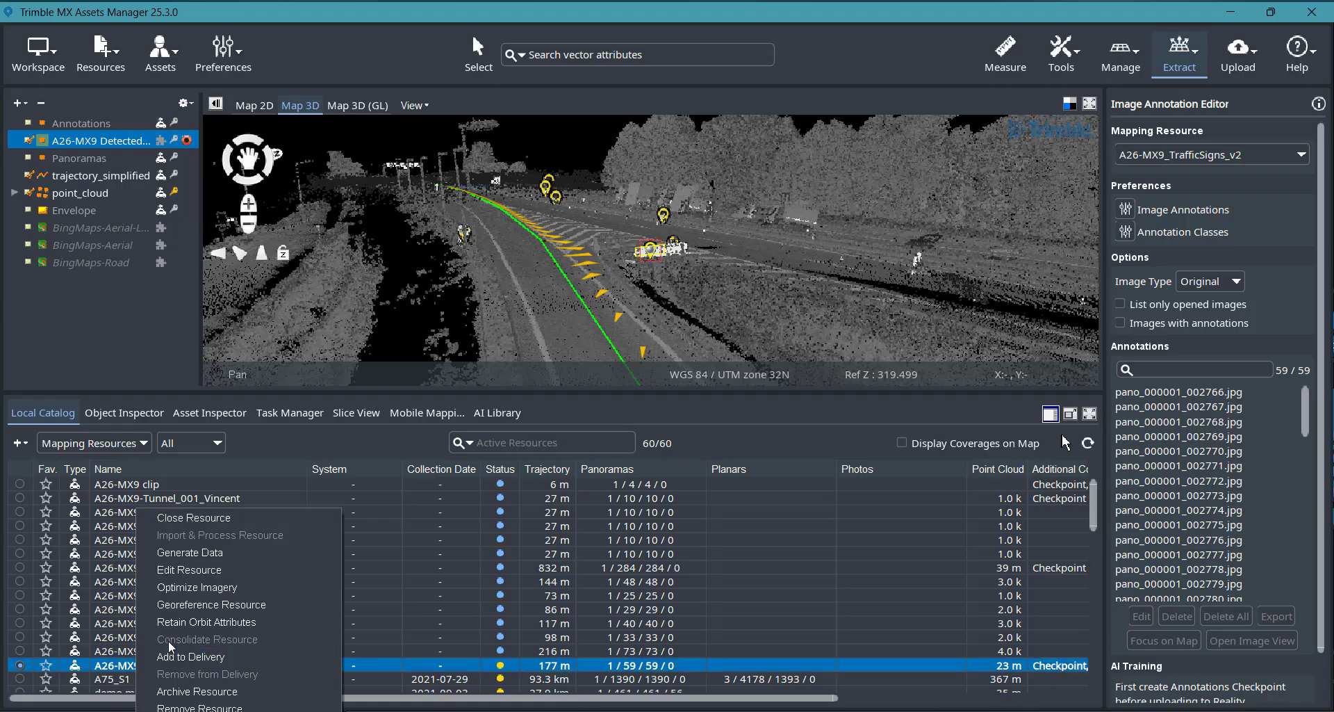
left_click(210, 570)
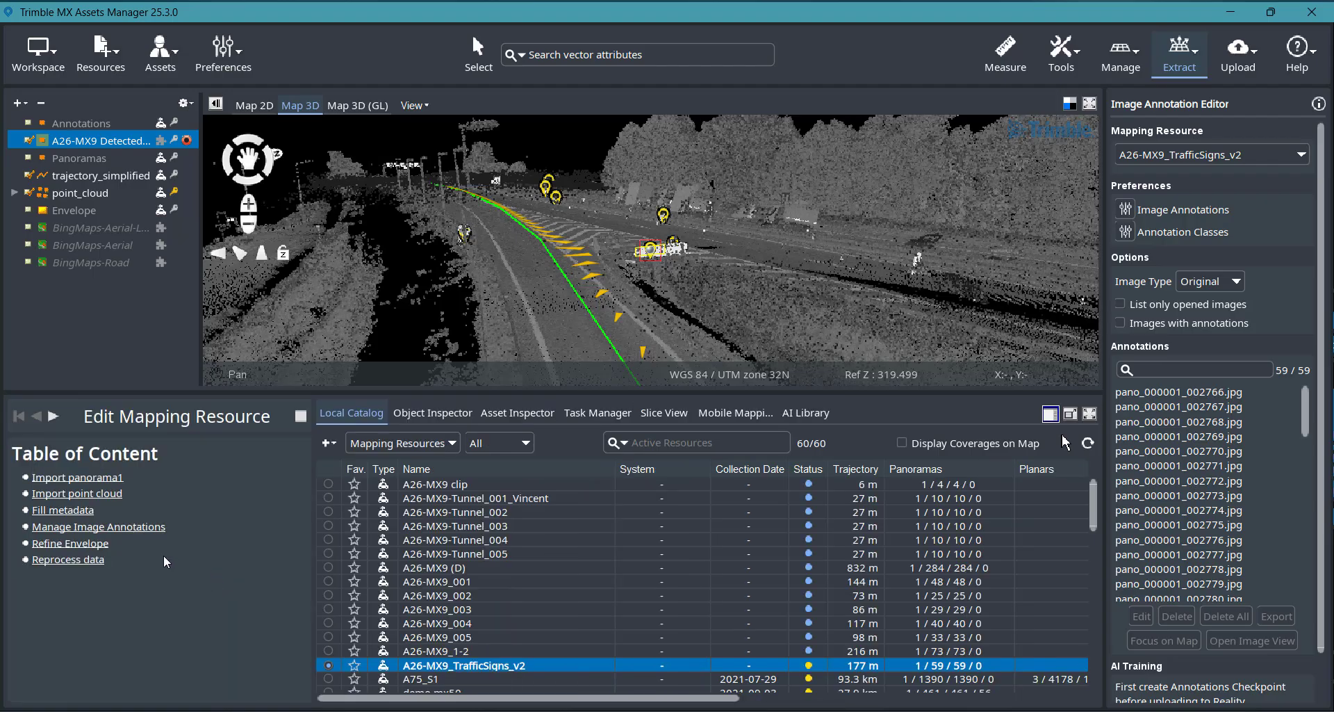
left_click(113, 526)
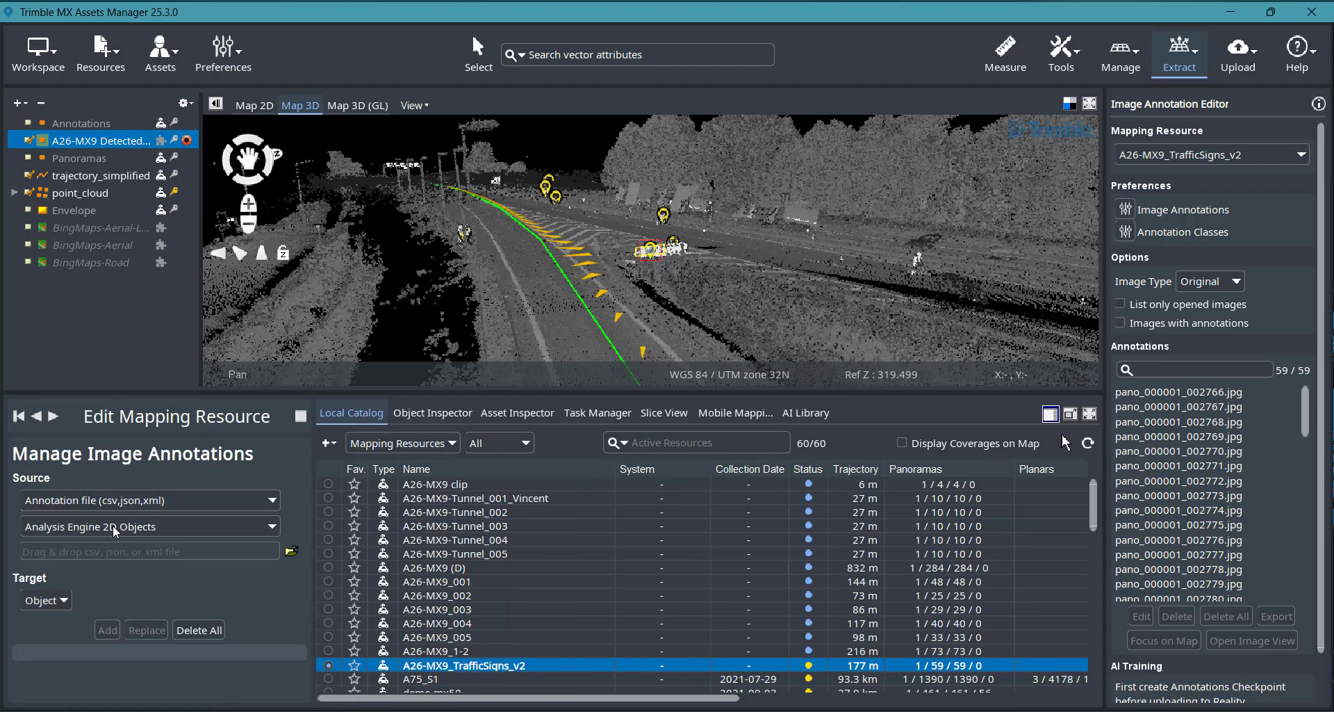
left_click(271, 502)
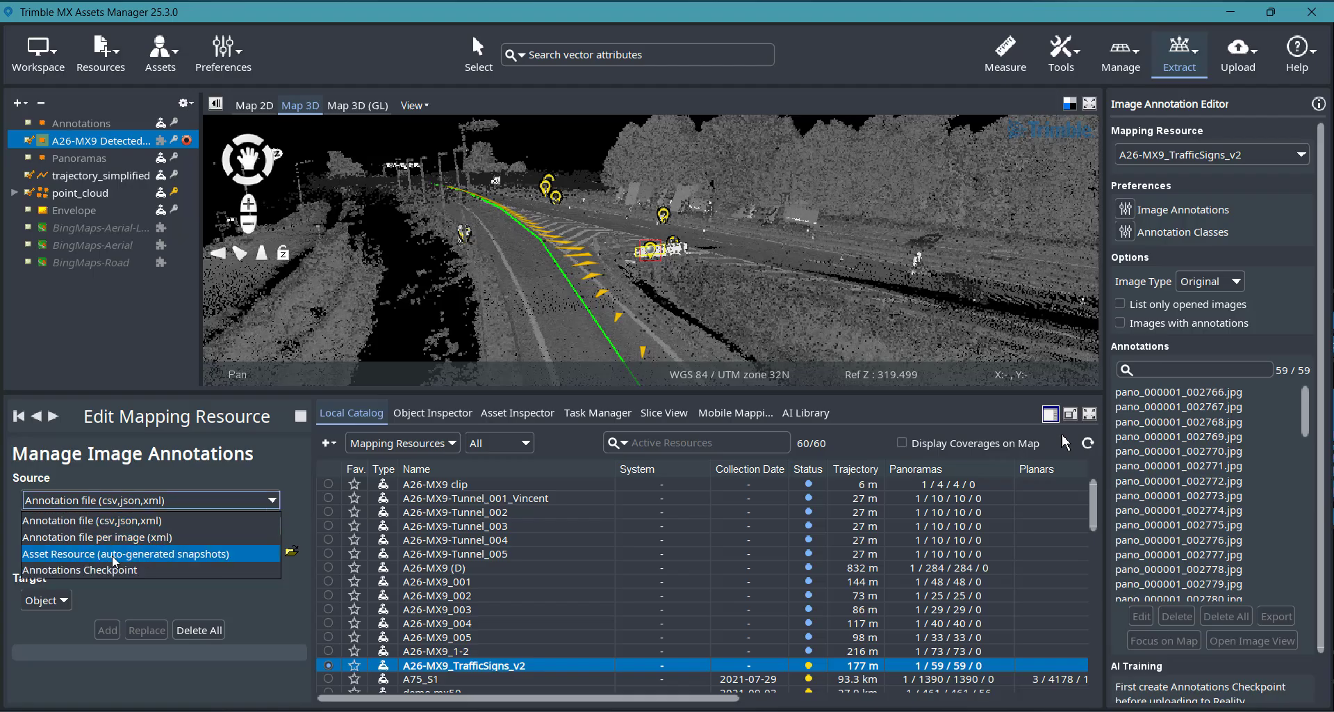
left_click(149, 554)
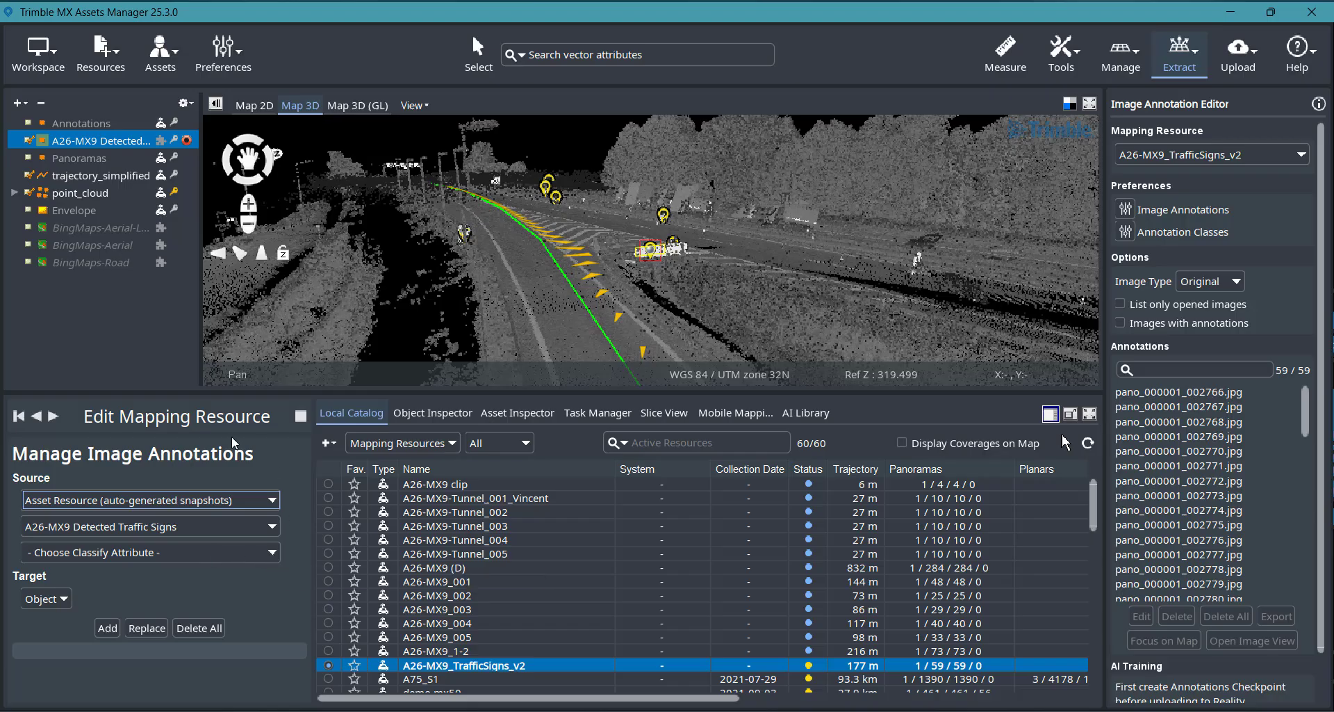
Step: Add the image annotations from A26-MX9 Detected Traffic Signs, classified by Attribute : Class, and close Edit Mapping Resource
left_click(273, 554)
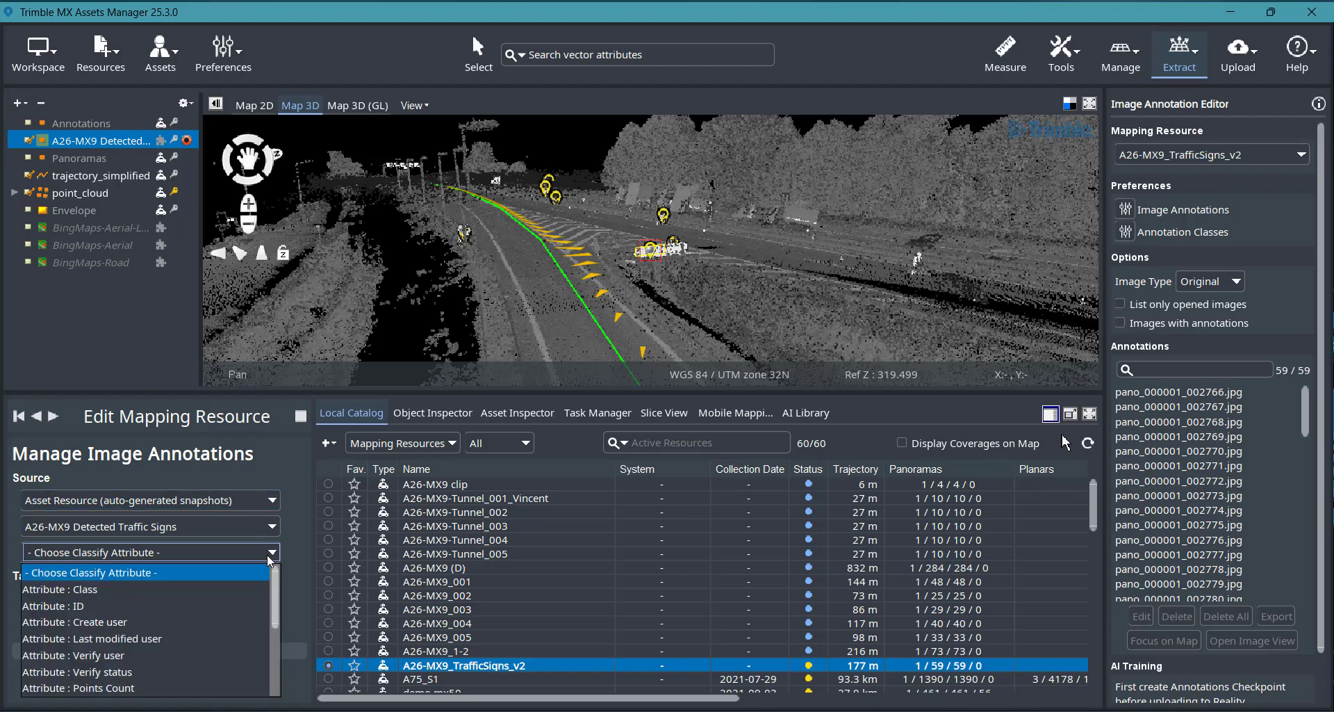
left_click(93, 589)
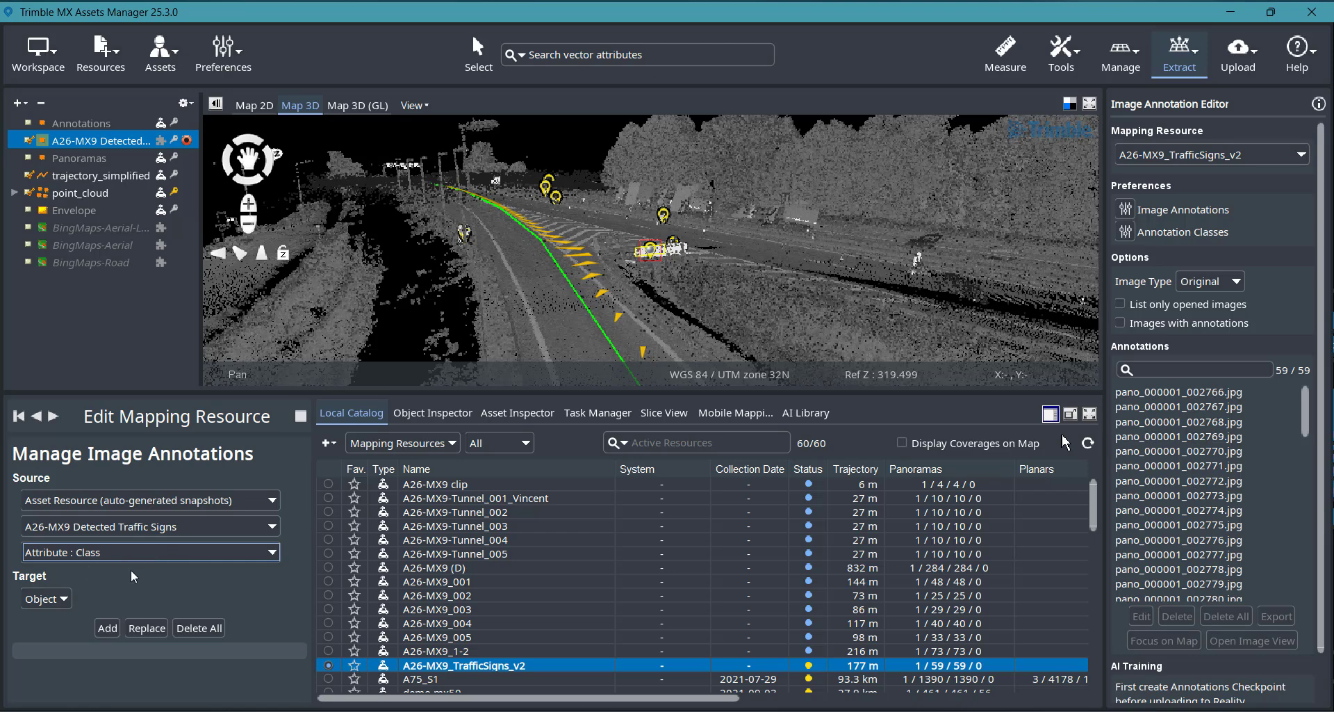
left_click(112, 625)
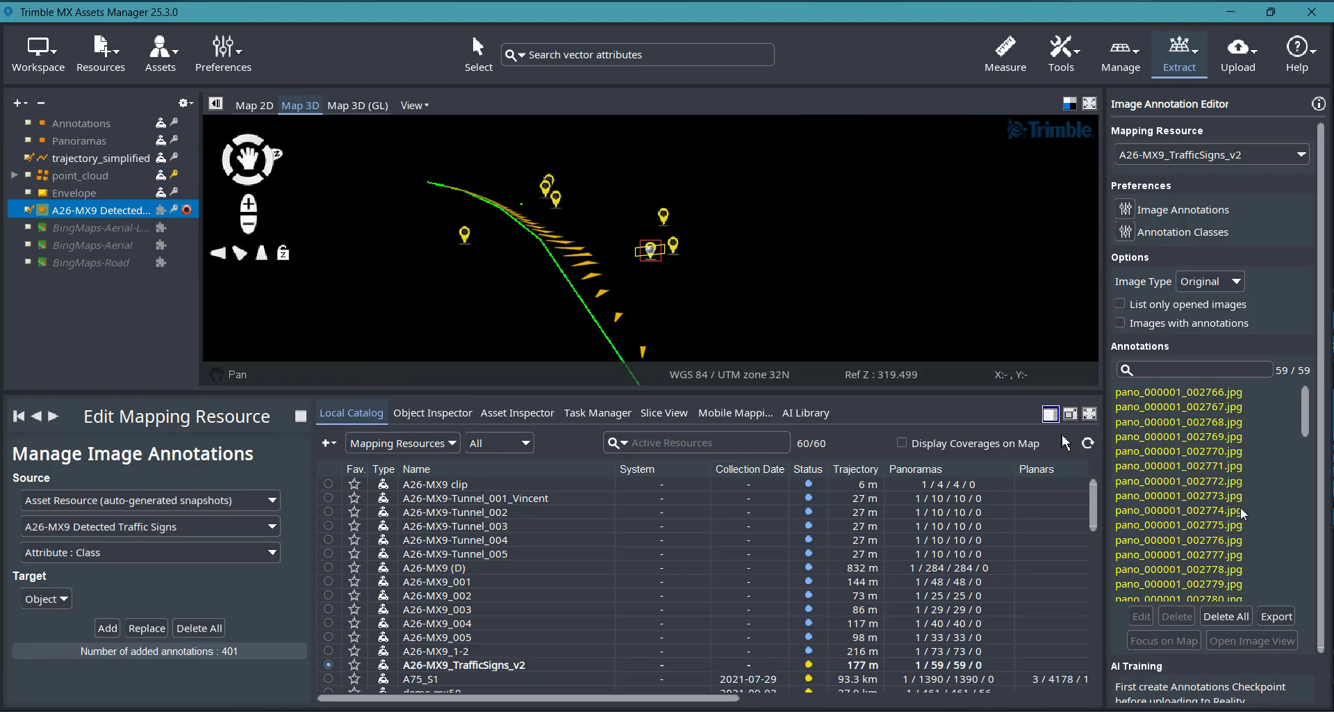
scroll(1227, 460, "down", 6)
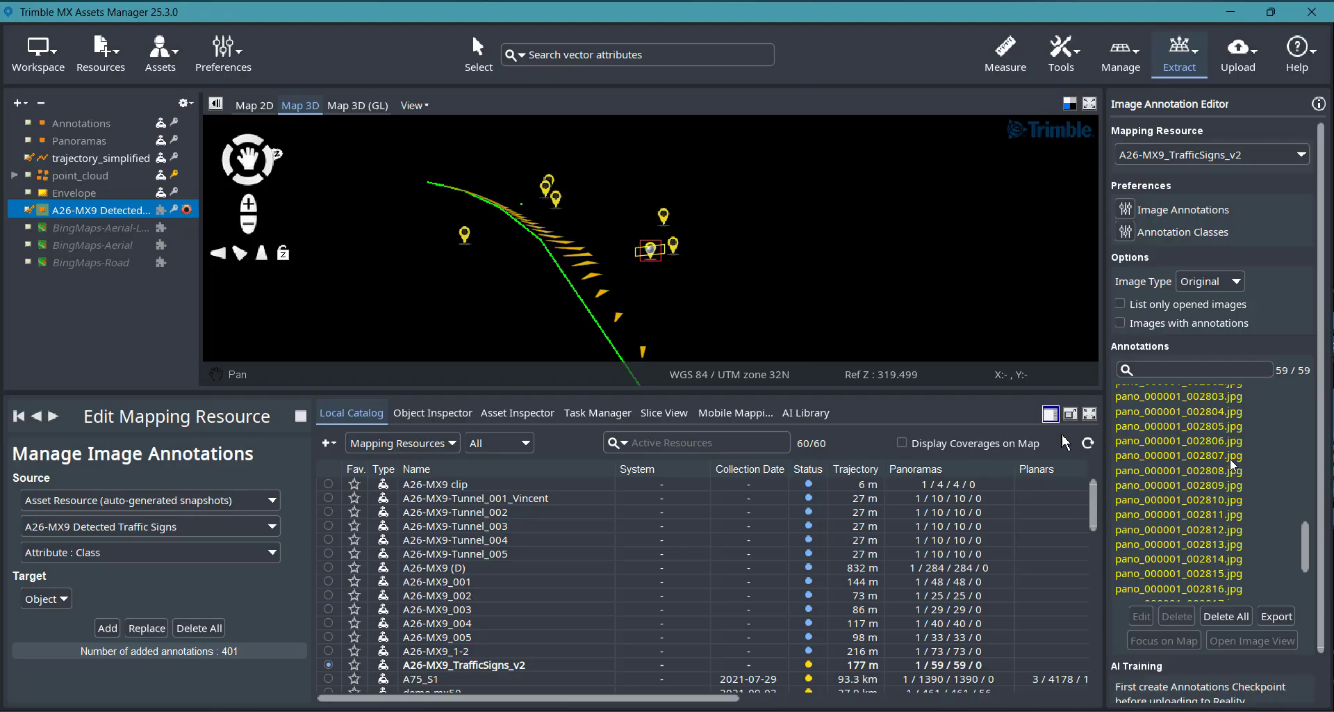
scroll(1229, 458, "up", 1)
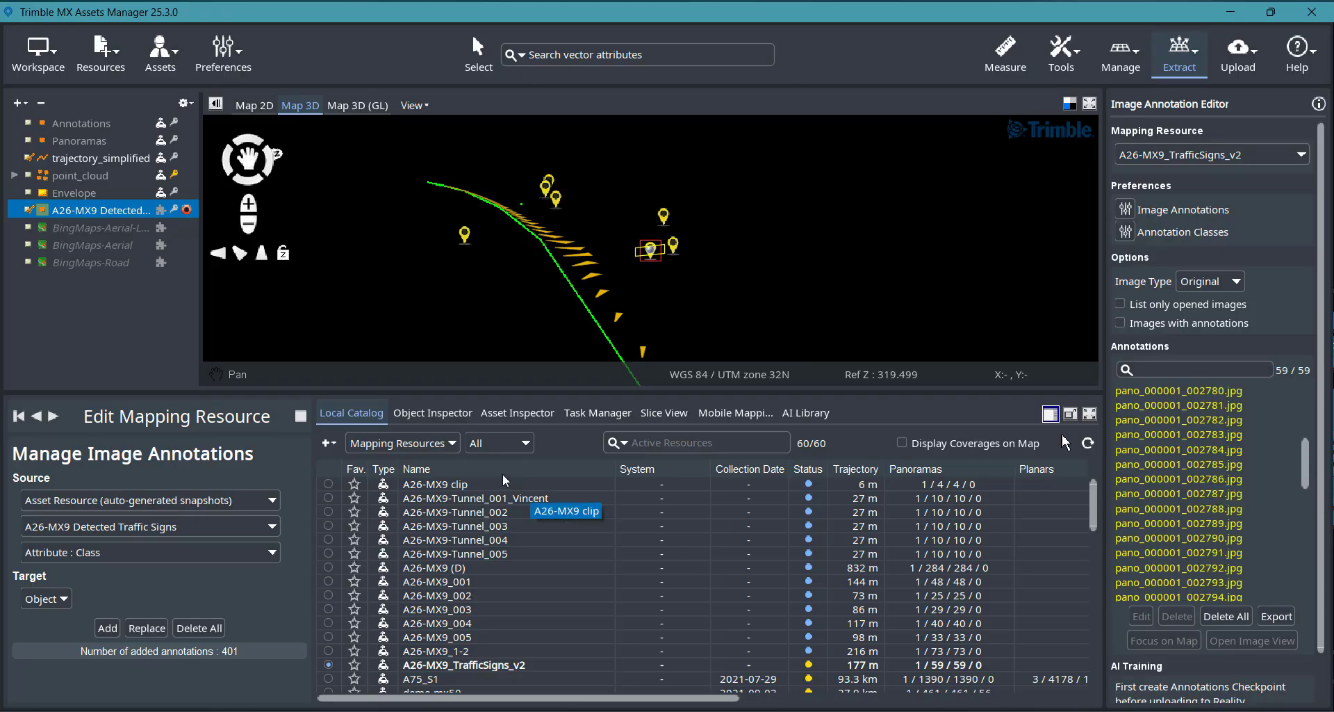
left_click(300, 416)
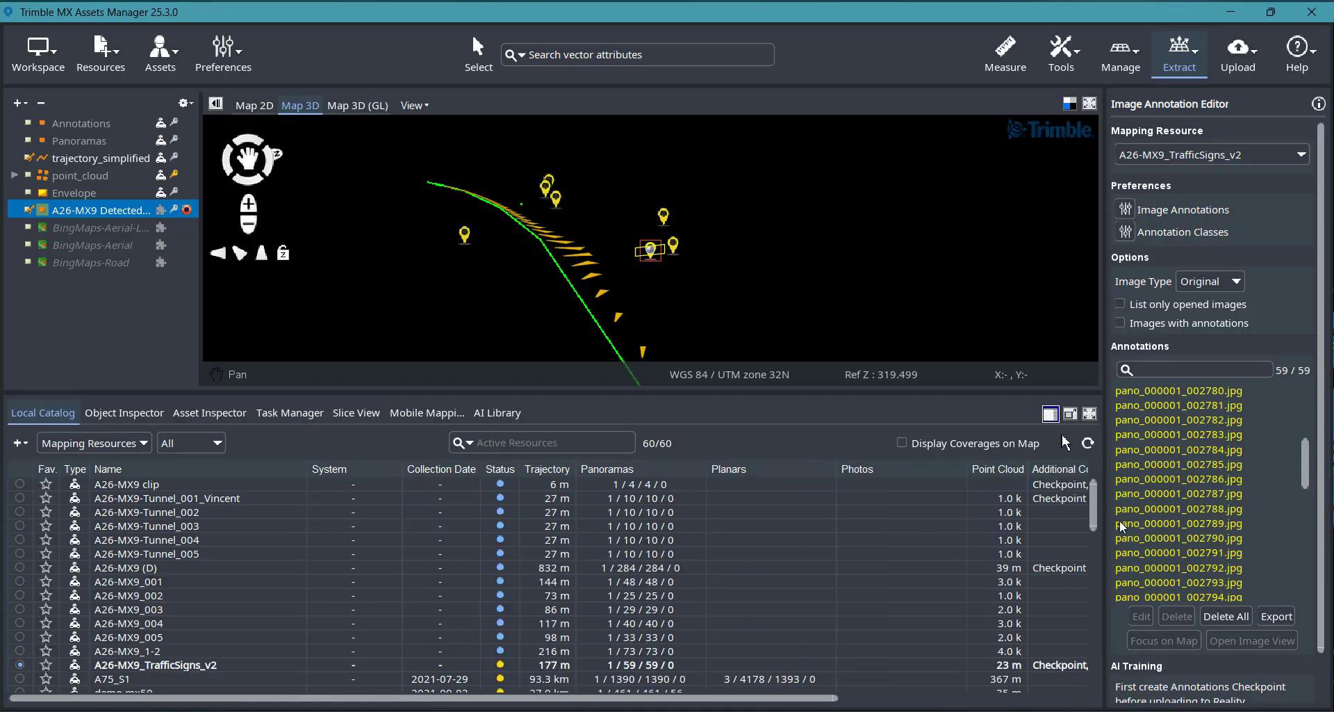
Step: Open pano_000001_002787.jpg in the Image Annotation Editor and examine the annotation around the 50 Maximum speed limit sign
left_click(1191, 495)
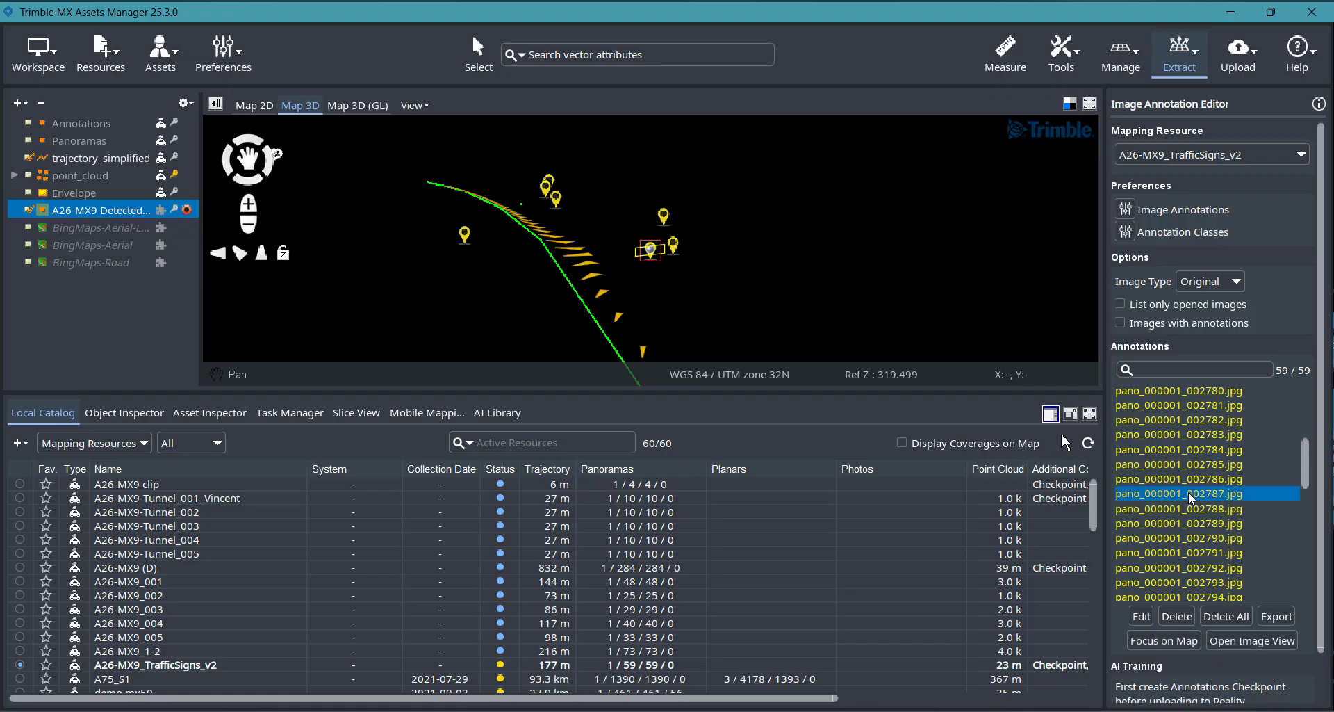
double_click(1191, 494)
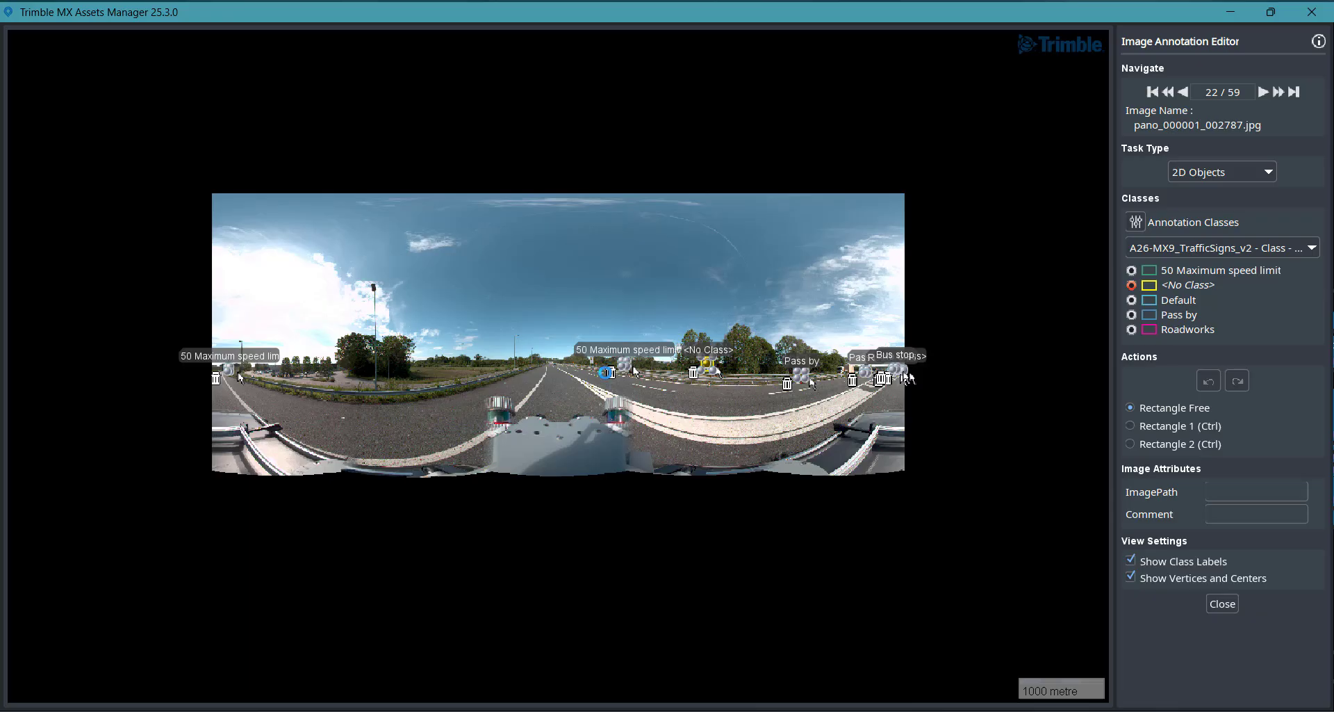
scroll(601, 375, "up", 5)
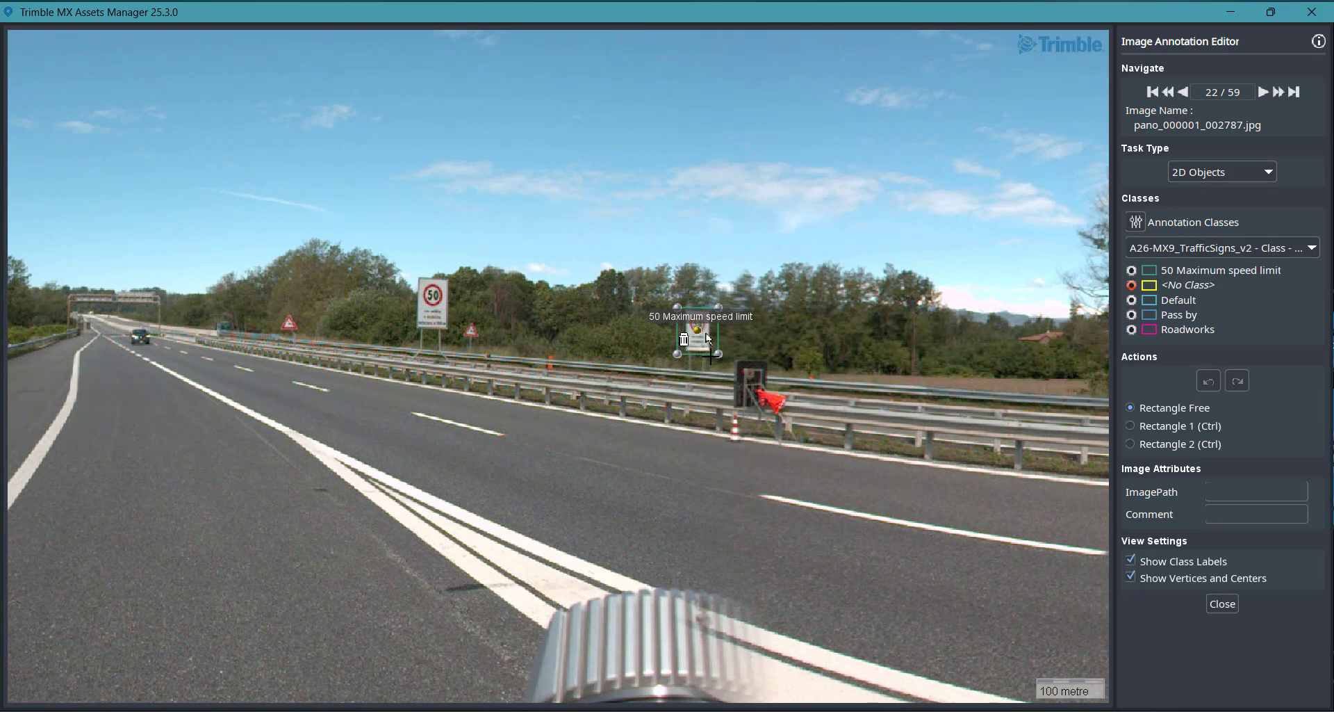
scroll(686, 378, "up", 2)
left_click_drag(518, 423, 692, 427)
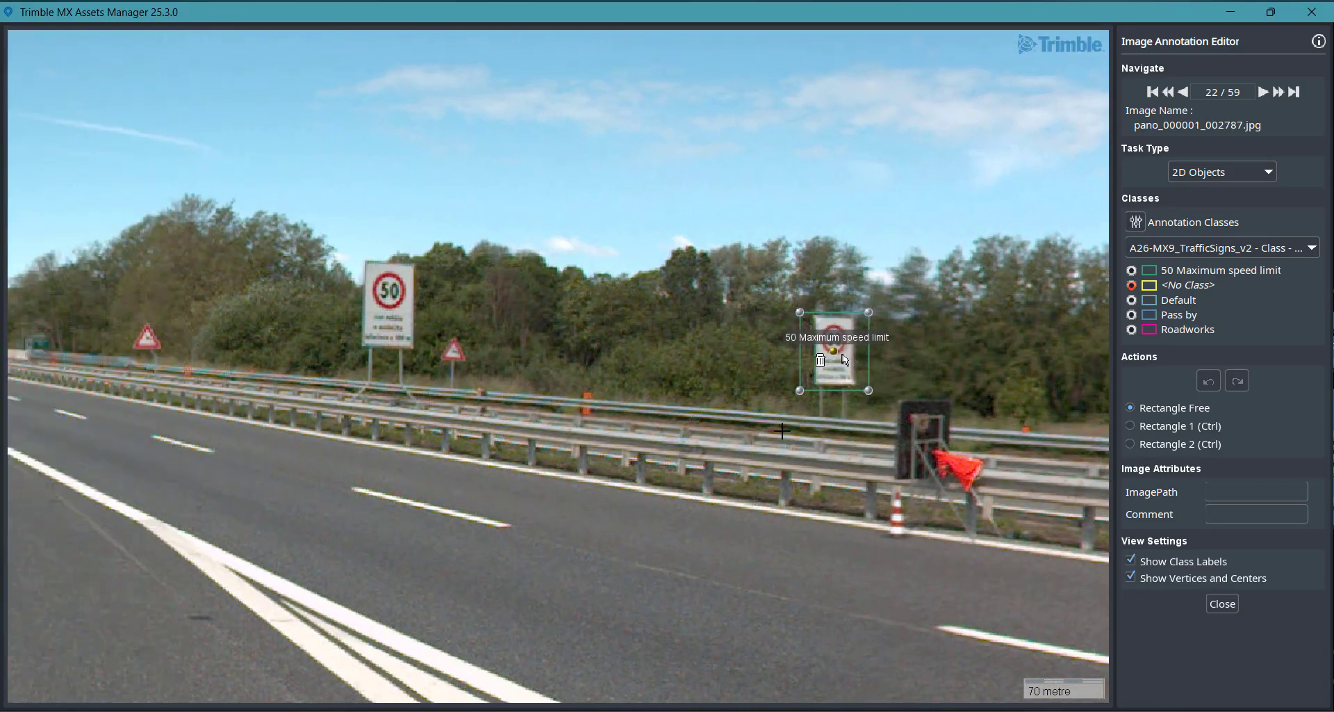
Step: Tighten the existing 50 Maximum speed limit annotation rectangle to fit the smaller, more distant speed limit sign
scroll(845, 373, "up", 4)
scroll(851, 361, "down", 4)
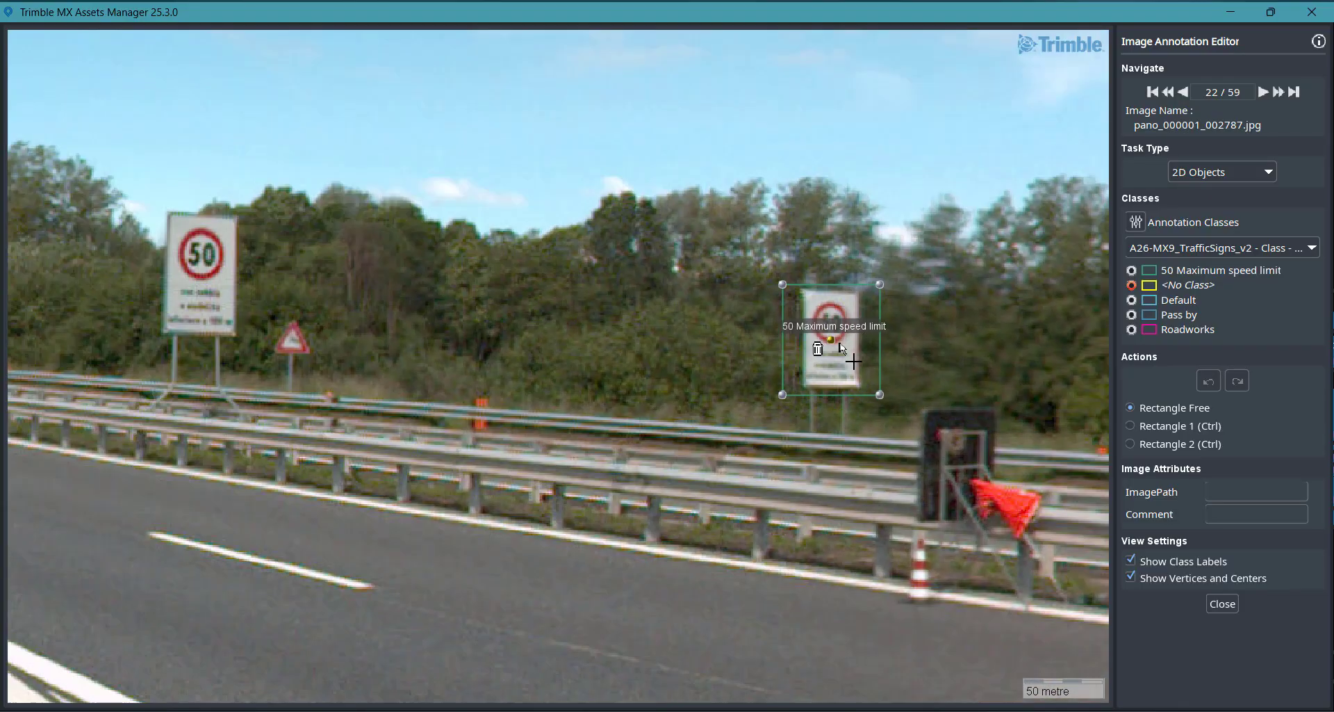
left_click_drag(356, 321, 535, 366)
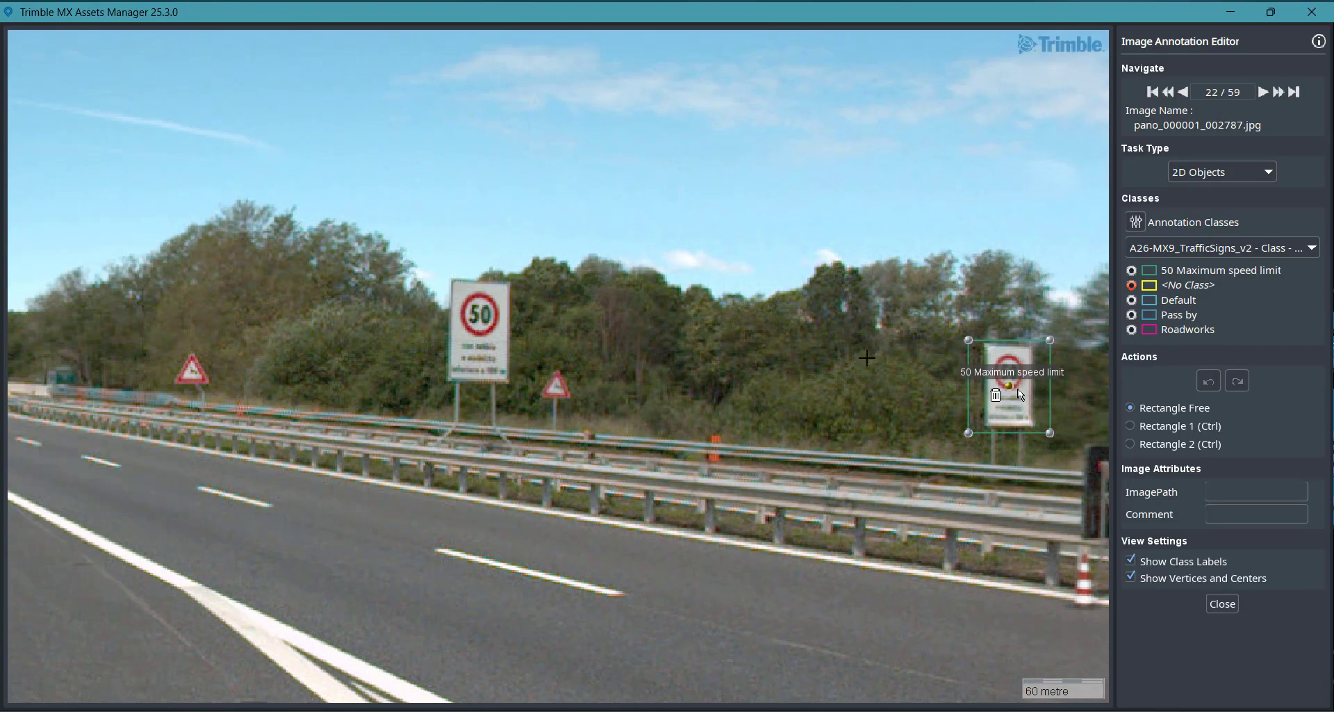
left_click_drag(923, 427, 677, 393)
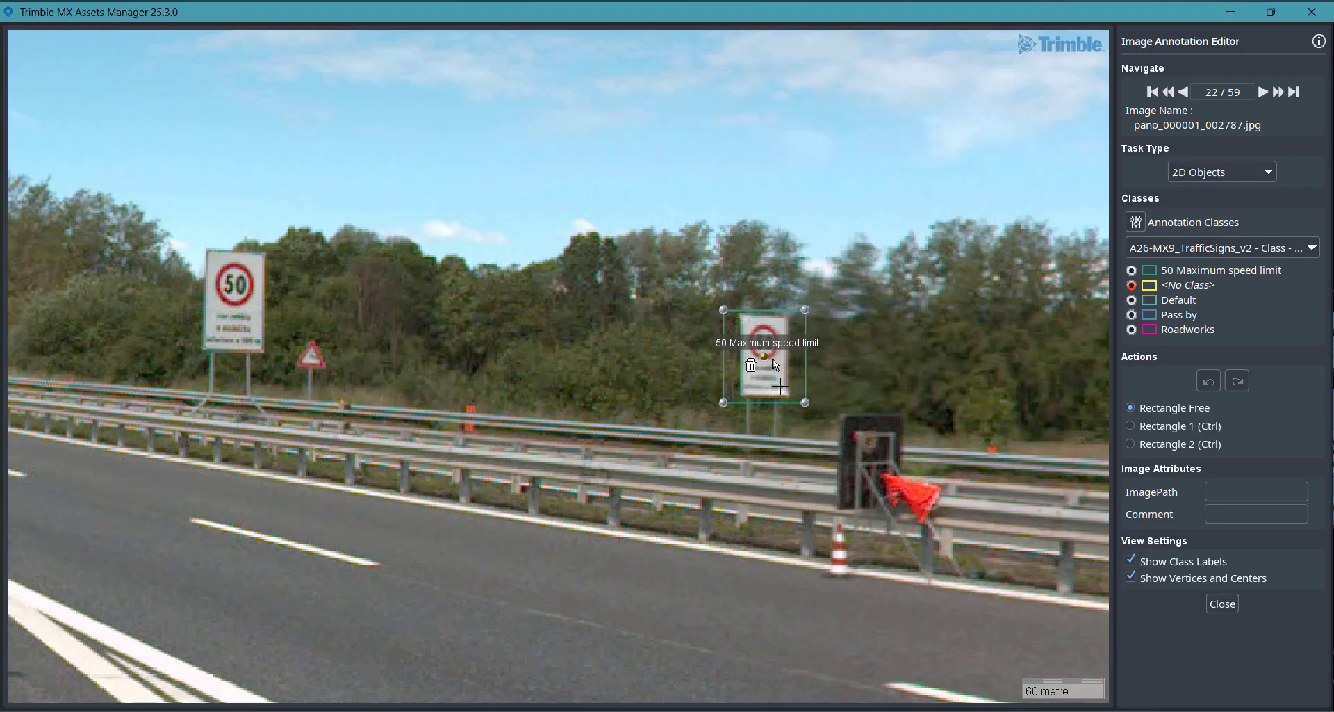
left_click_drag(562, 363, 708, 379)
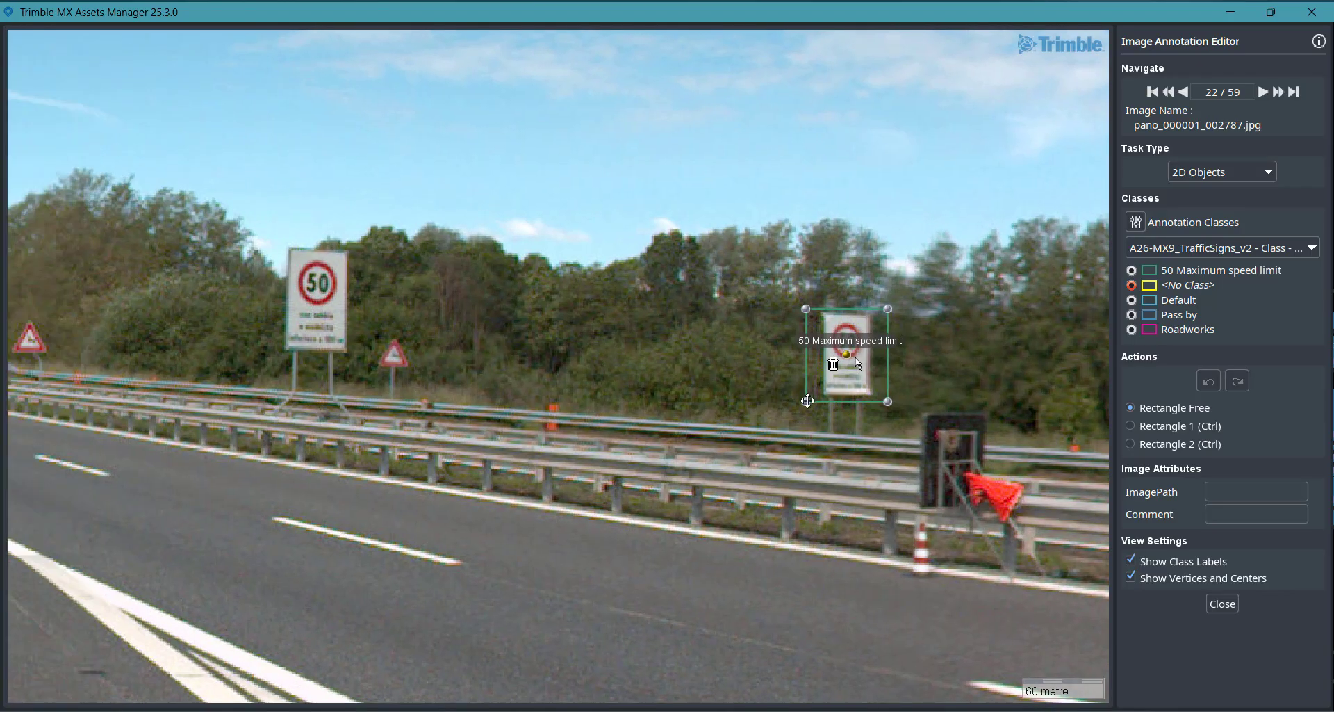
left_click_drag(807, 403, 874, 397)
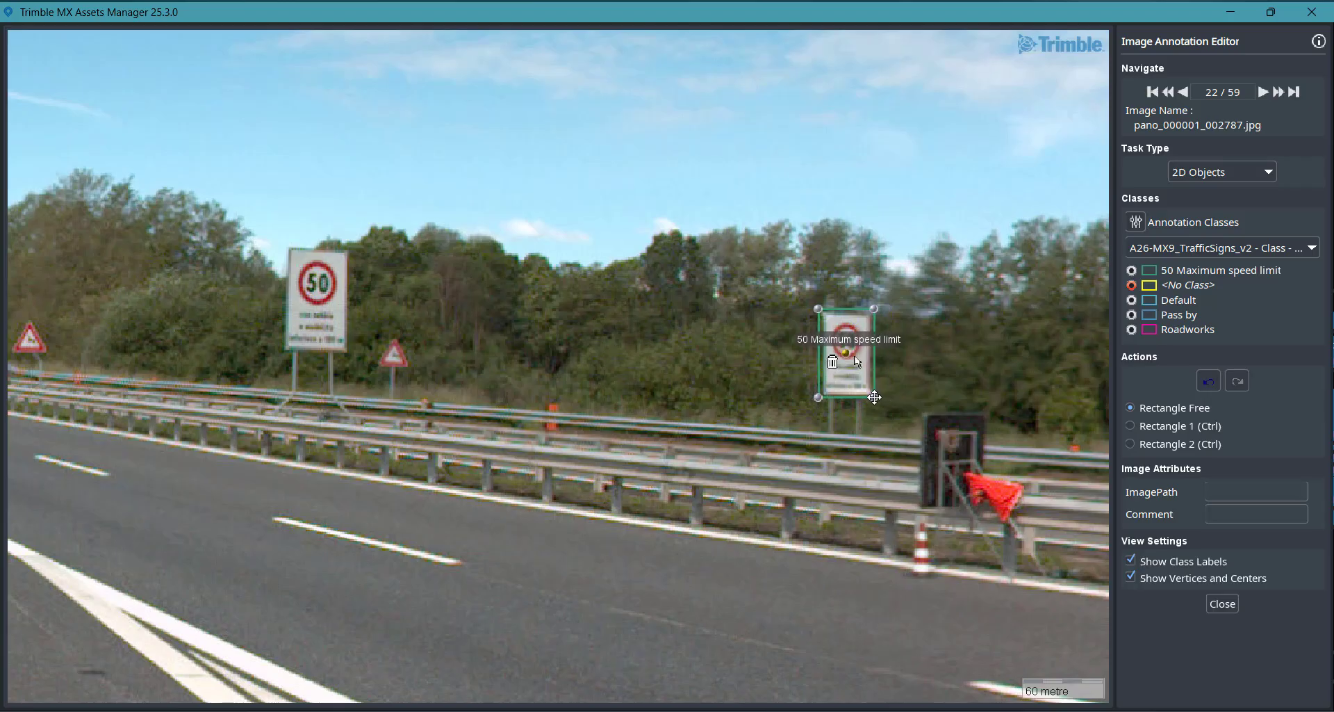
left_click(853, 340)
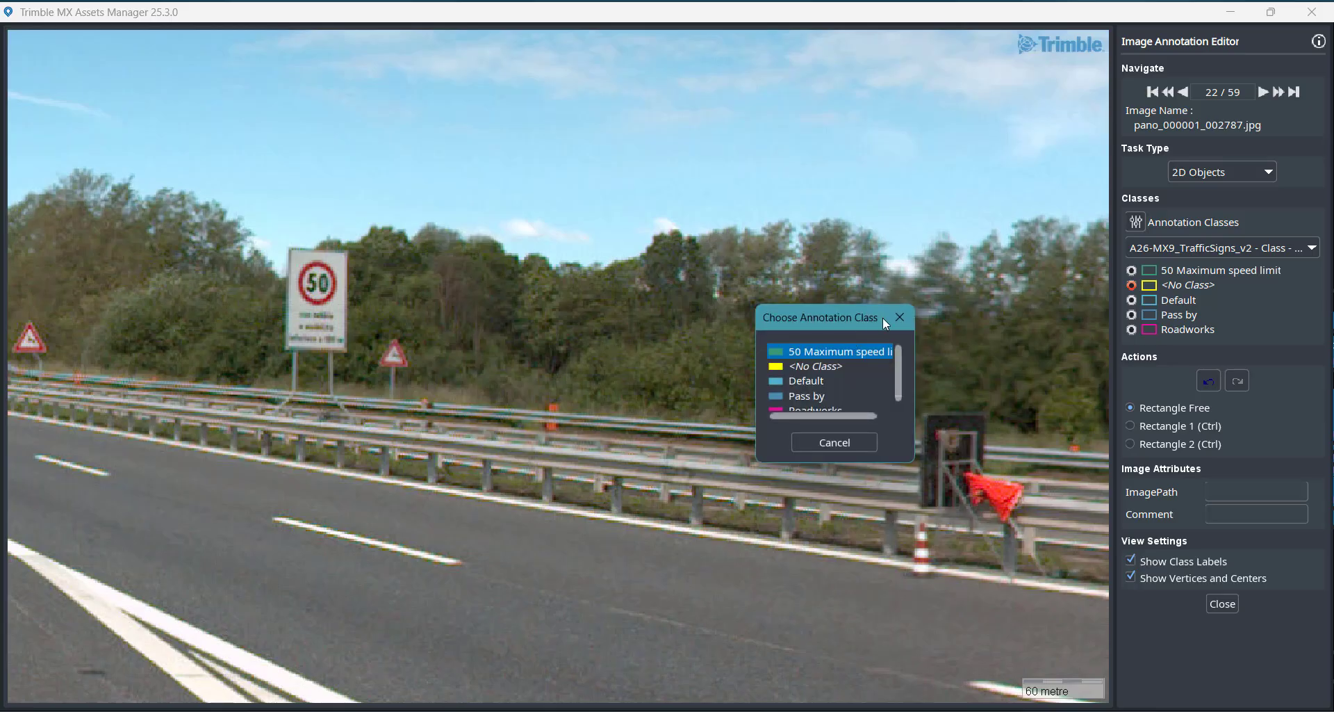
left_click(906, 319)
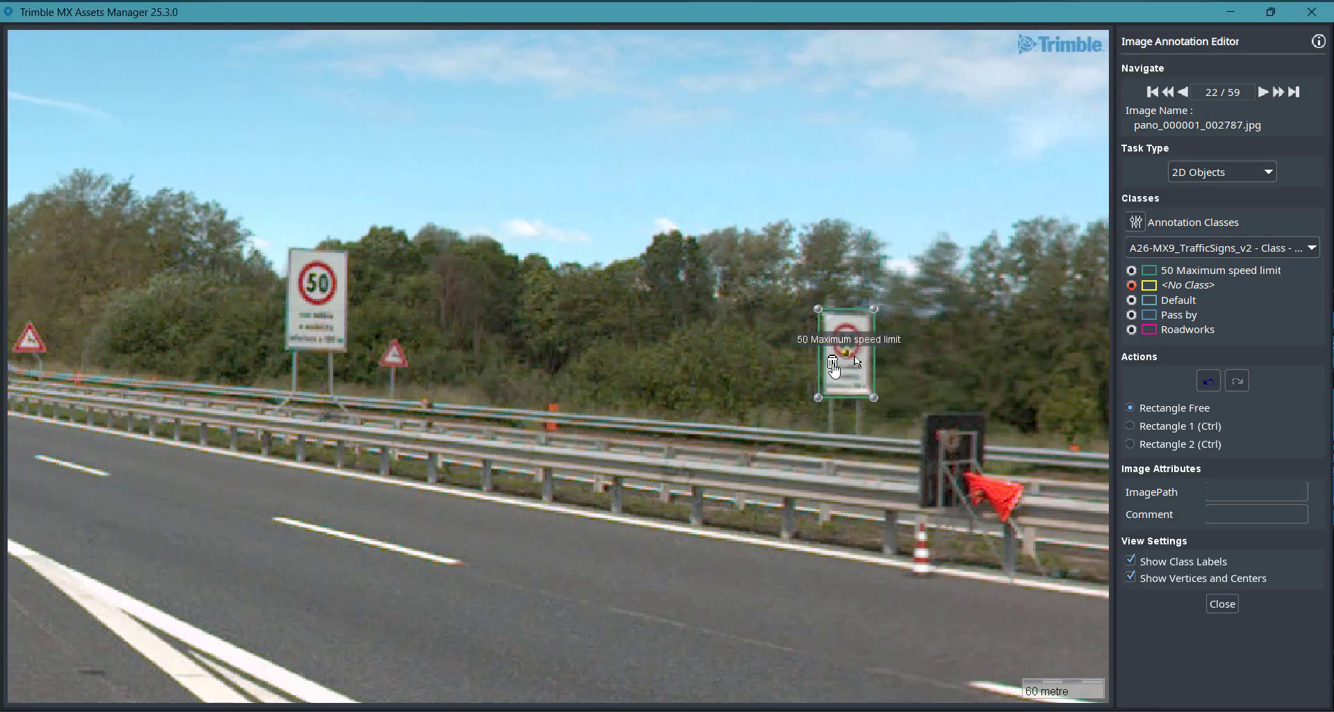
Step: Draw a rectangle around the unannotated large 50 sign beside the guardrail and classify it as 50 Maximum speed limit
middle_click_drag(586, 371, 848, 395)
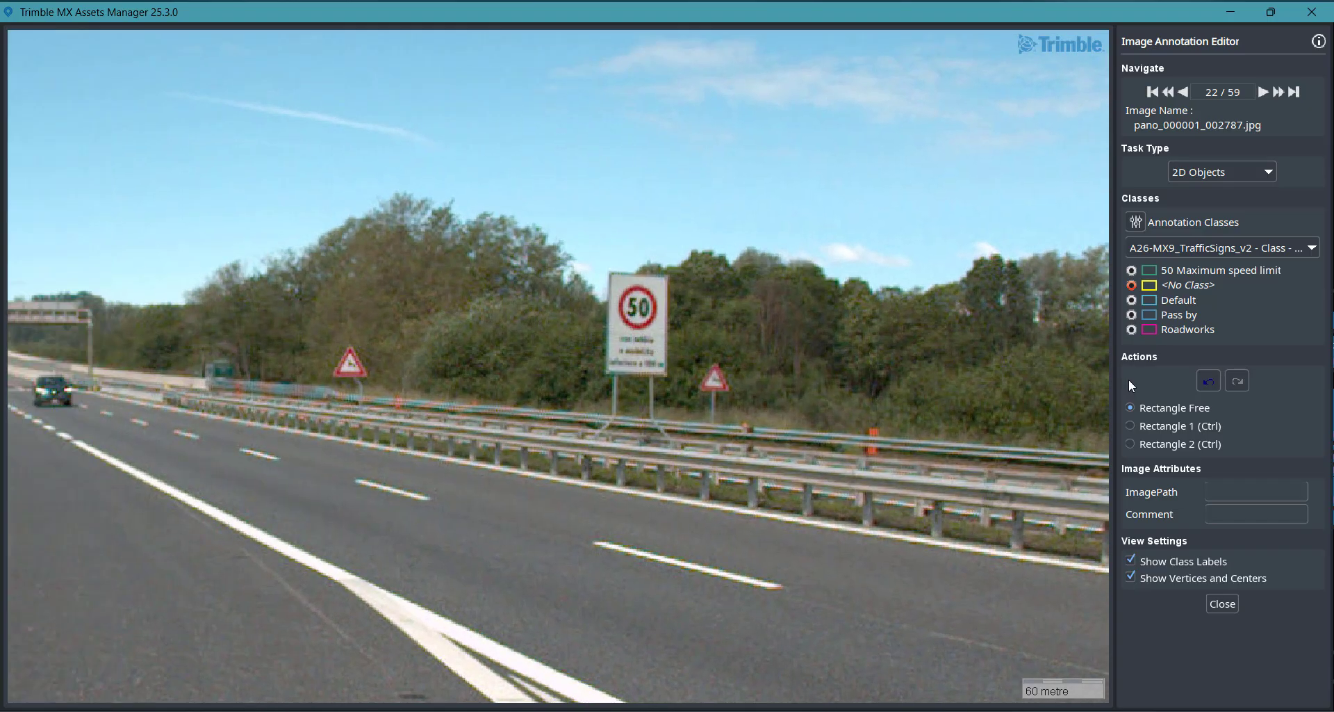
left_click_drag(606, 272, 667, 376)
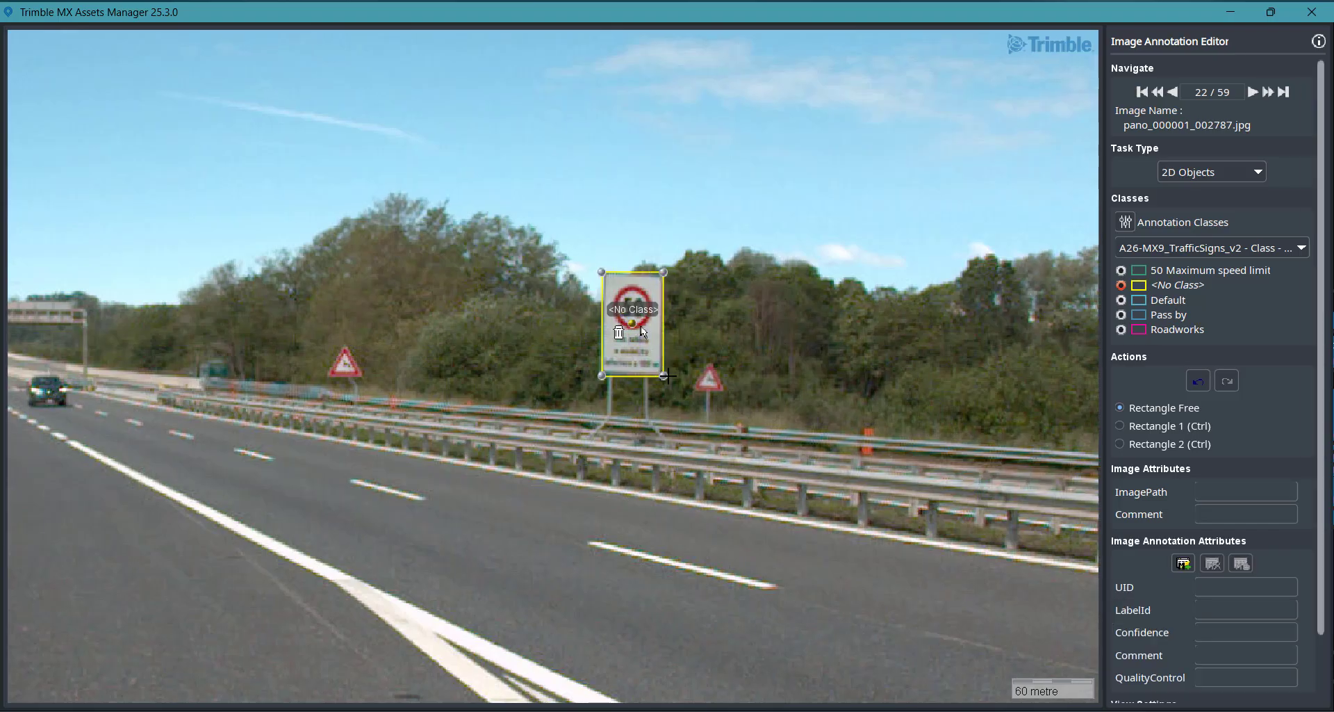
left_click(635, 310)
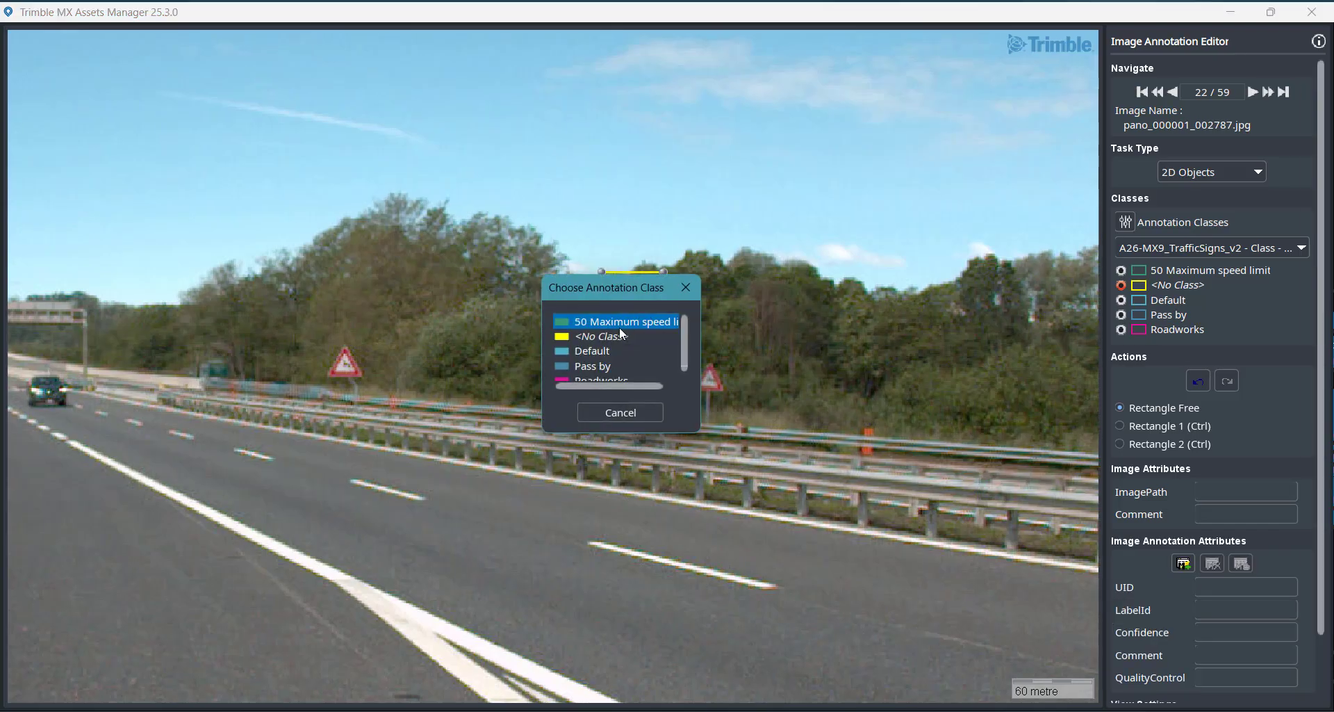
left_click(615, 321)
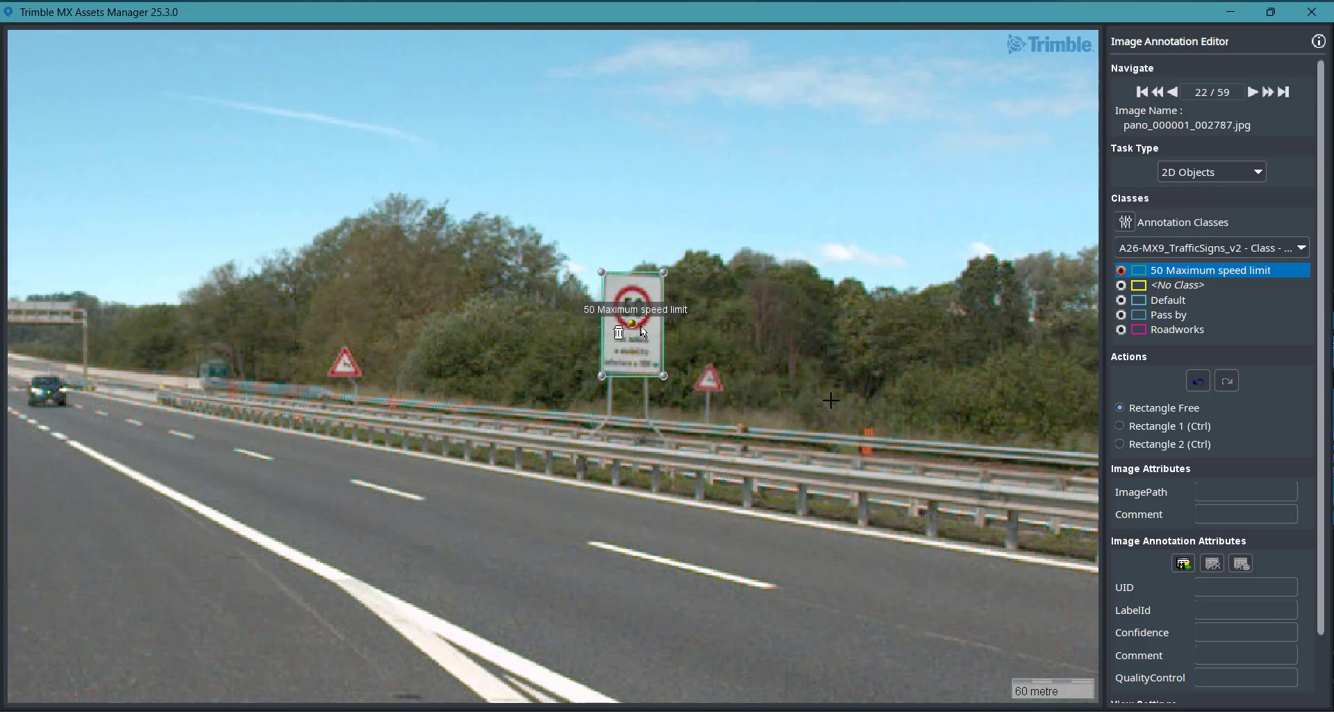
Step: Examine the other sign annotations along the guardrail across the panorama
scroll(861, 434, "down", 3)
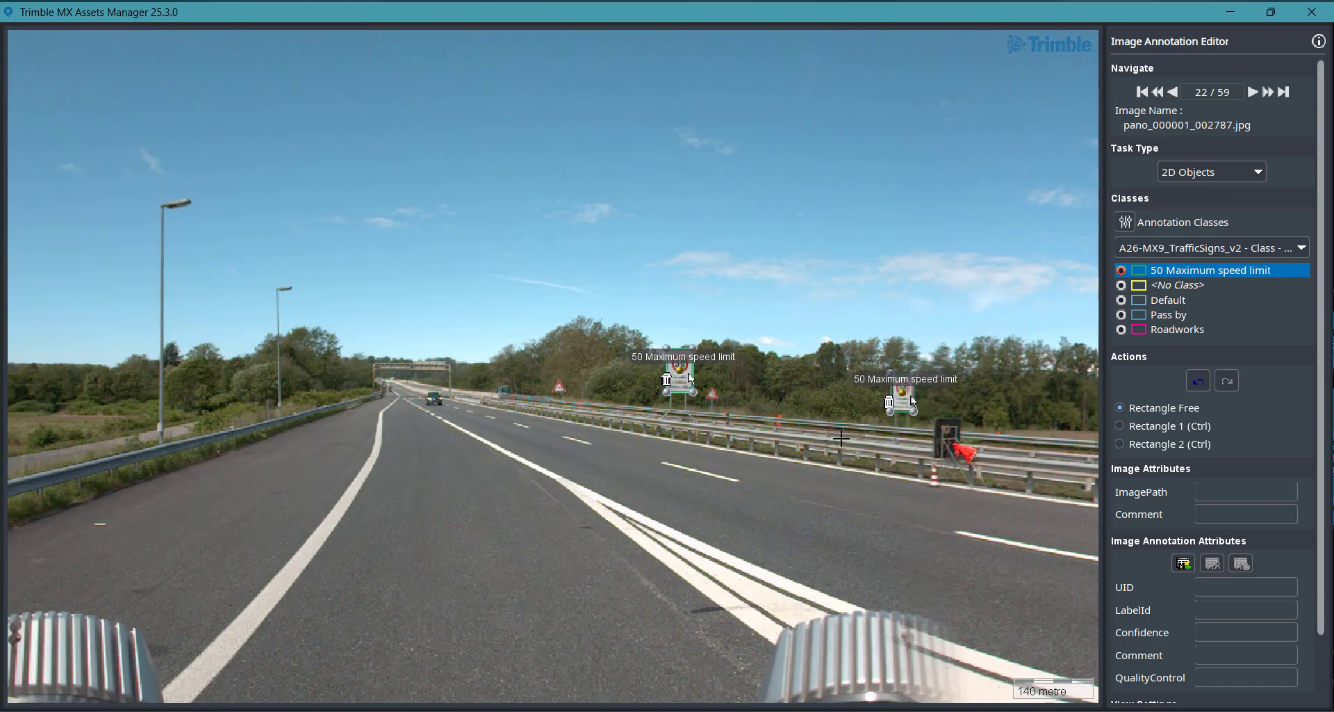
middle_click_drag(855, 446, 555, 395)
middle_click_drag(824, 432, 593, 412)
middle_click_drag(732, 446, 495, 373)
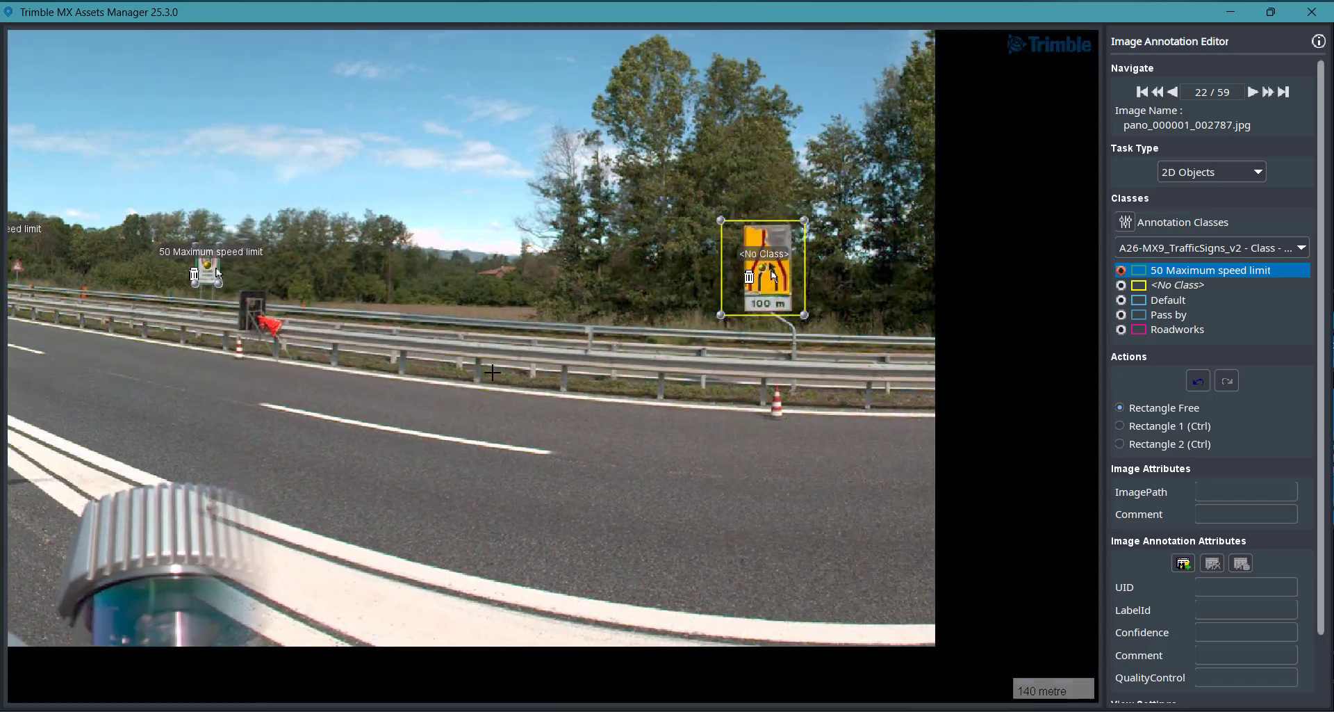
scroll(510, 355, "down", 2)
middle_click_drag(704, 472, 534, 418)
mouse_move(688, 390)
middle_mouse_down()
mouse_move(501, 365)
mouse_move(759, 328)
middle_mouse_up()
middle_click_drag(676, 344, 769, 358)
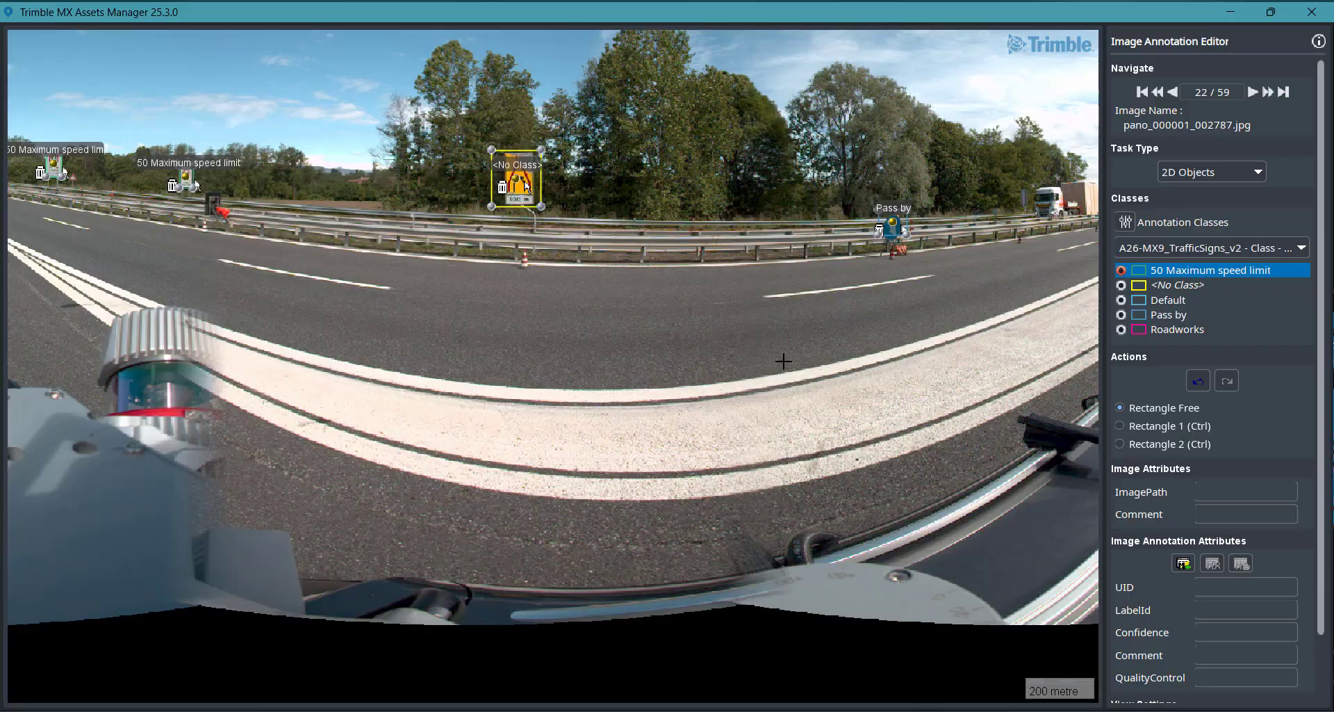
Step: Switch the task type to 2D Segmentations and select the Ground markings annotation classes
left_click(1252, 172)
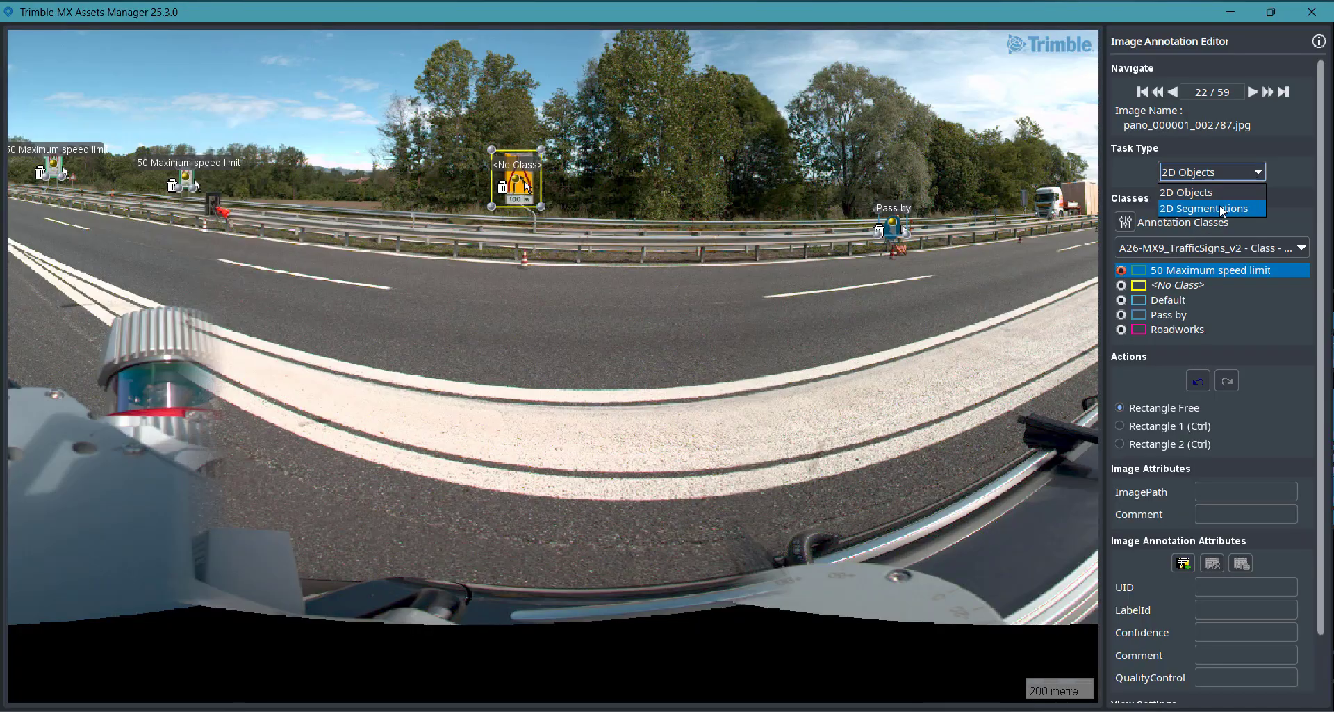
left_click(1186, 195)
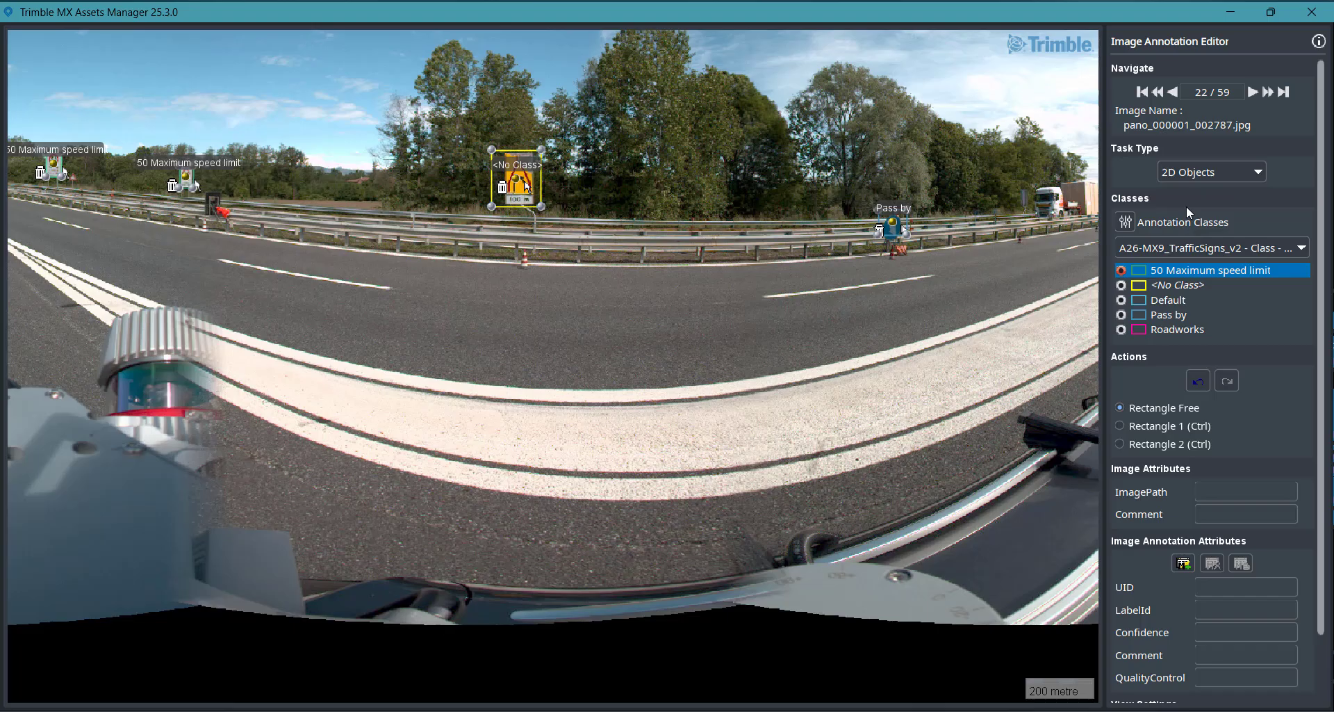
left_click(1237, 172)
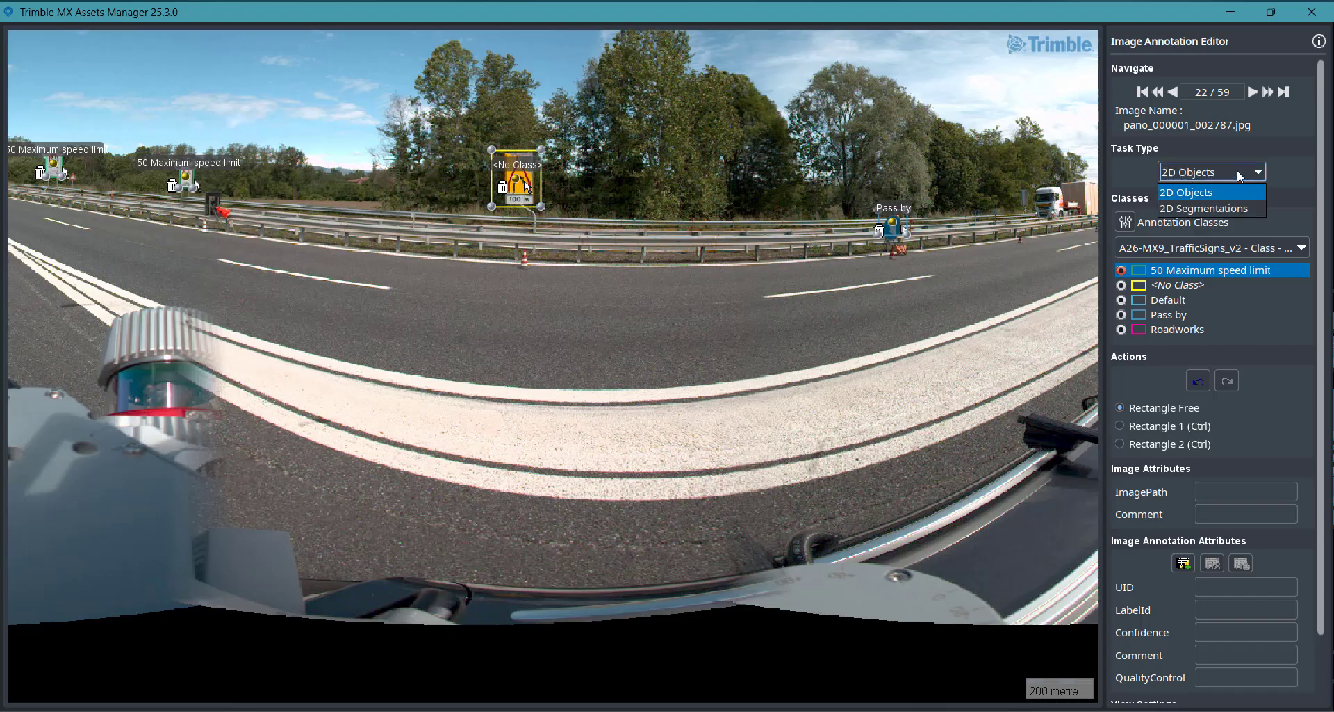
left_click(1205, 206)
left_click_drag(916, 321, 714, 321)
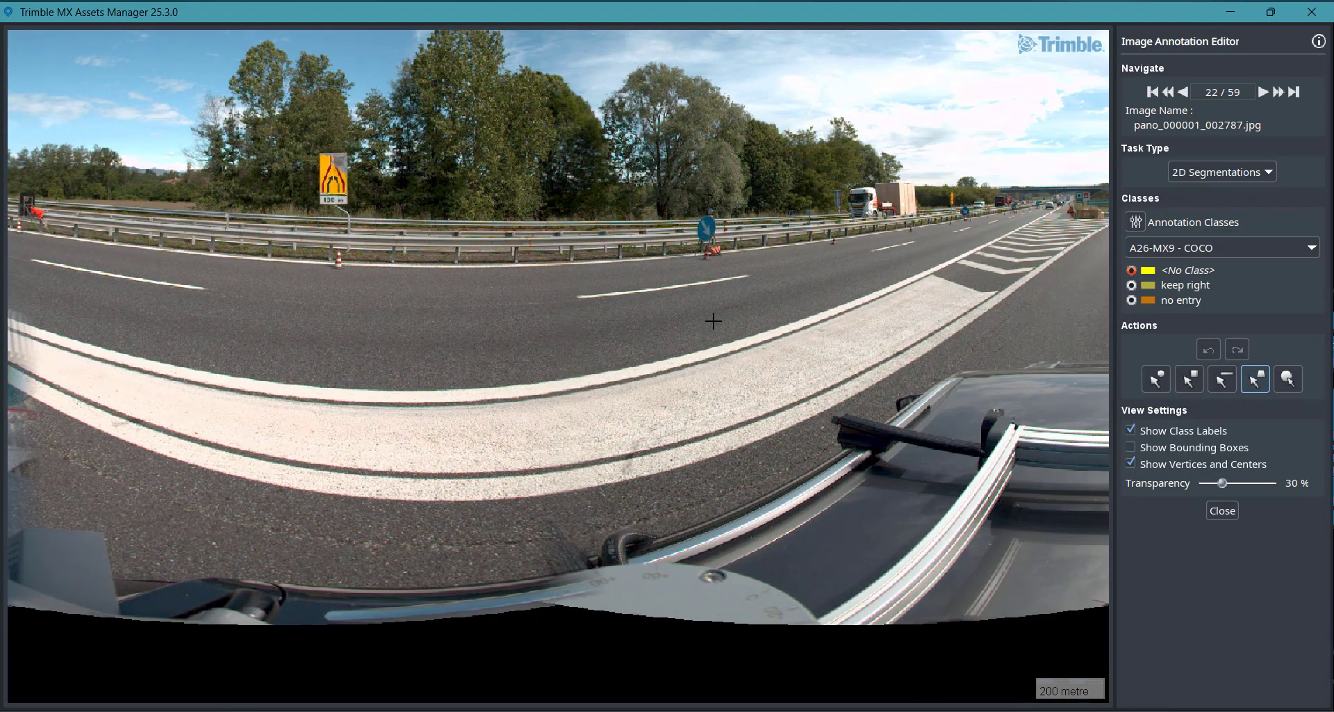
left_click_drag(510, 345, 322, 355)
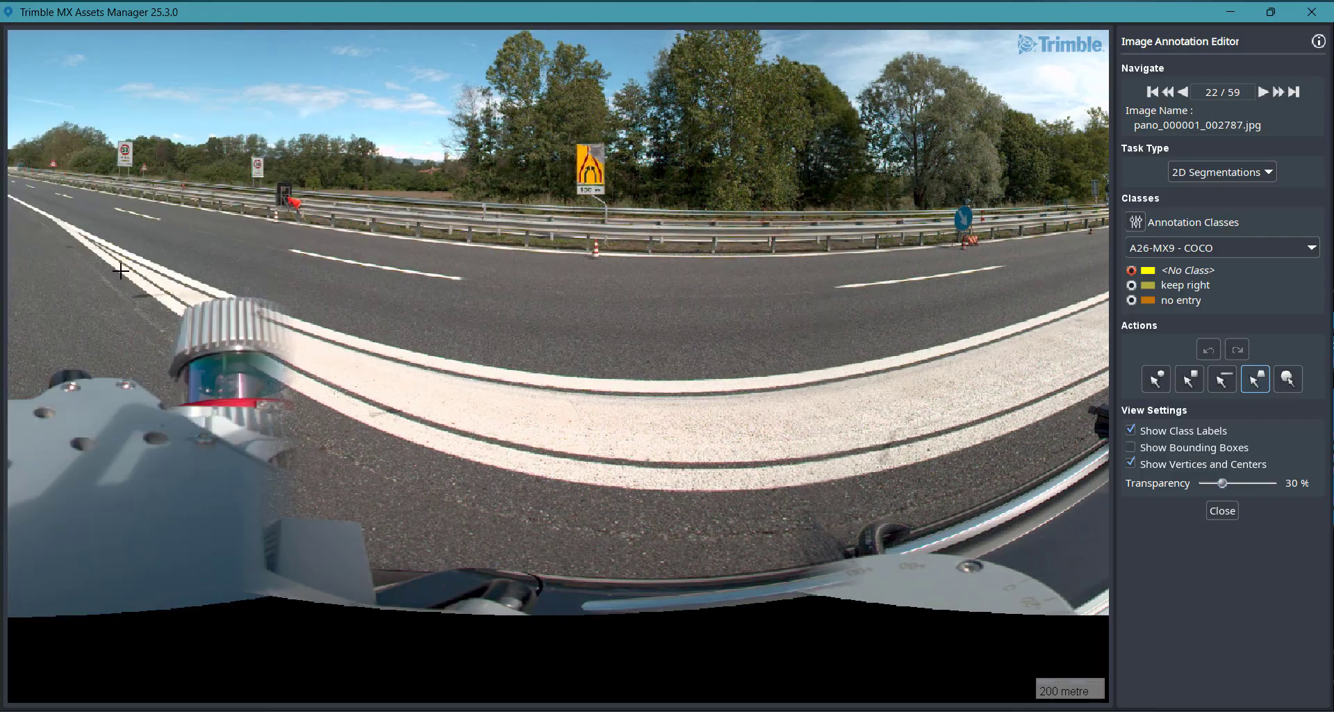
left_click_drag(664, 330, 254, 314)
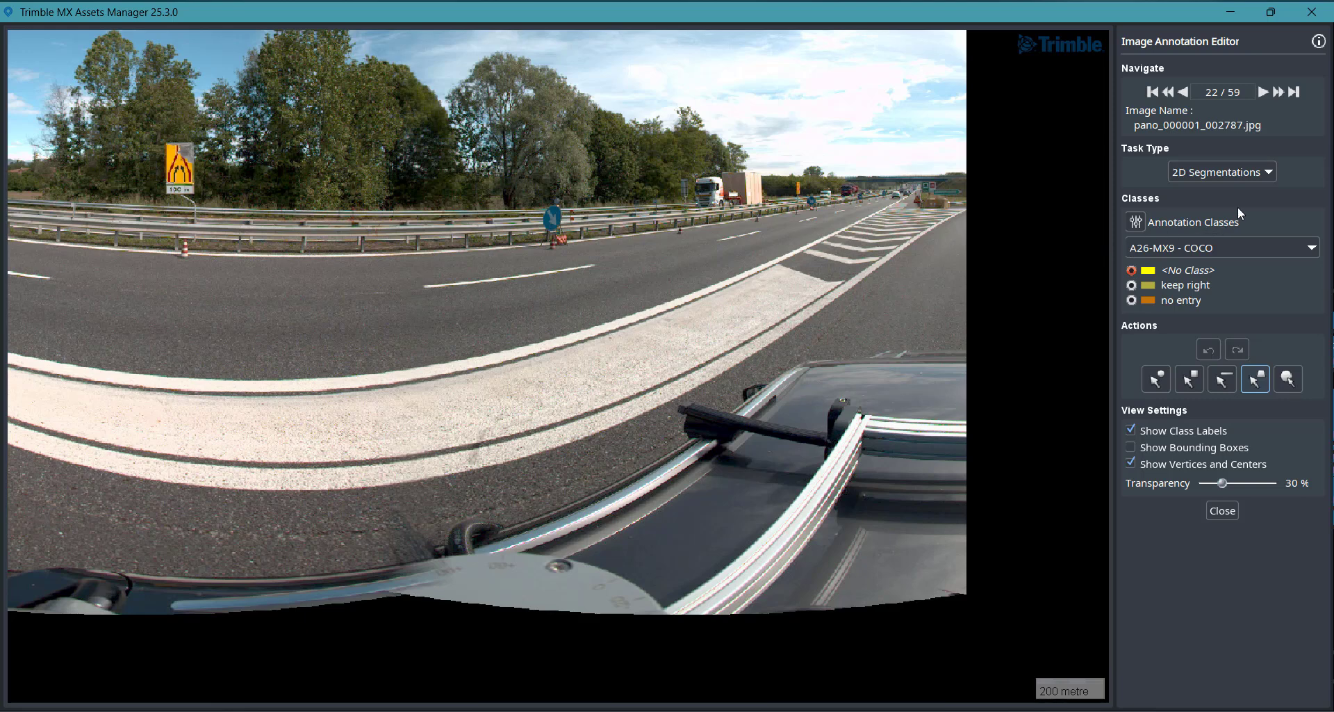
left_click(1244, 249)
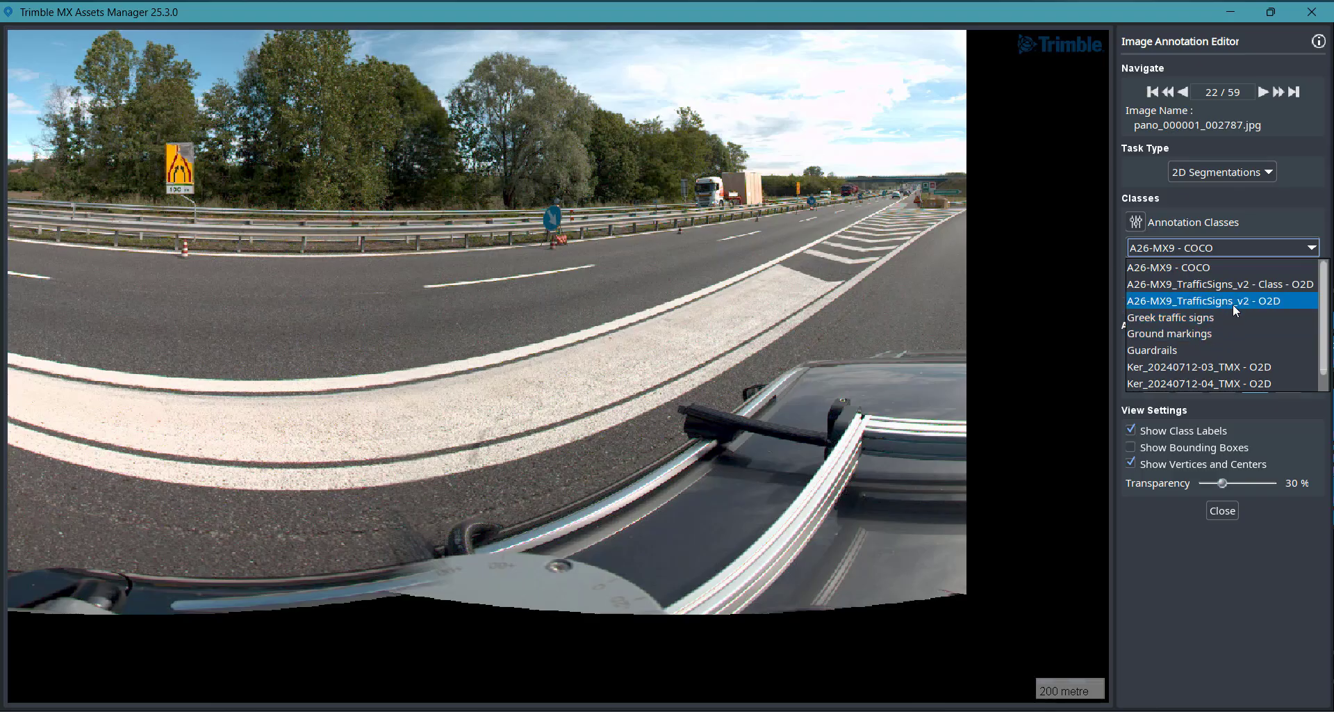
scroll(1231, 300, "down", 1)
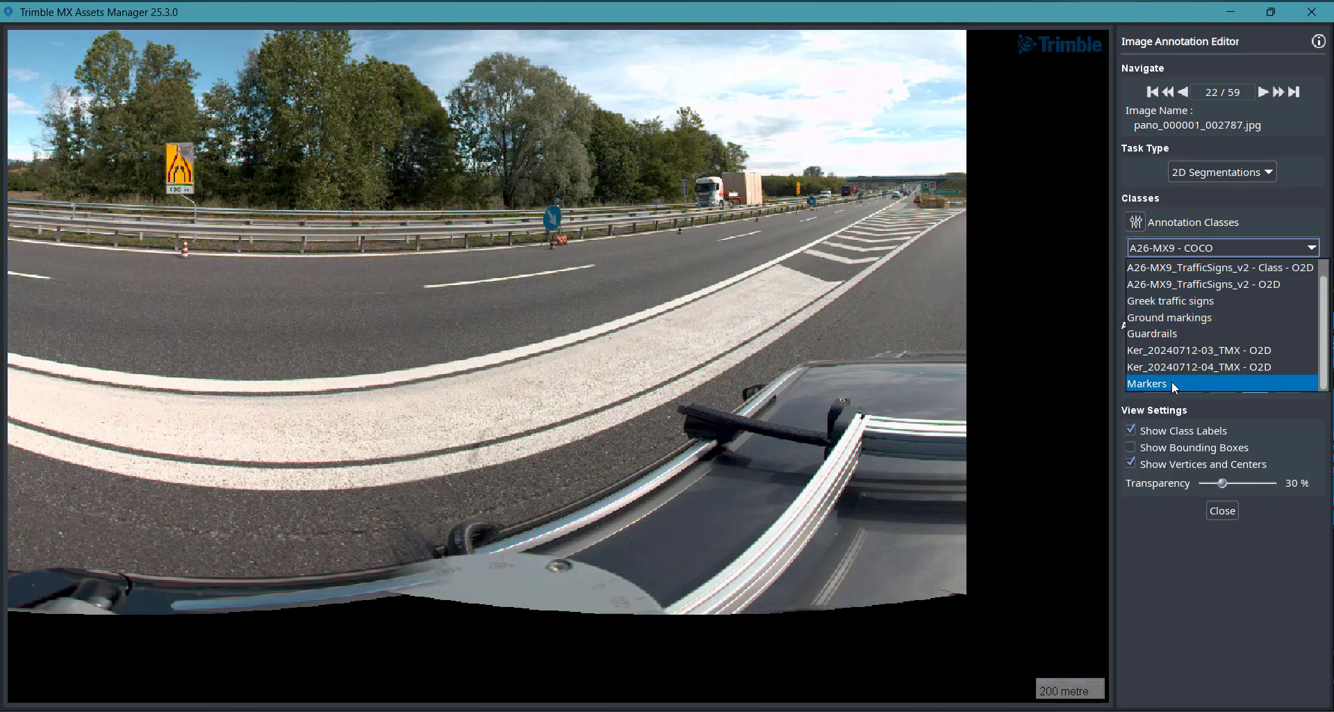
left_click(1201, 318)
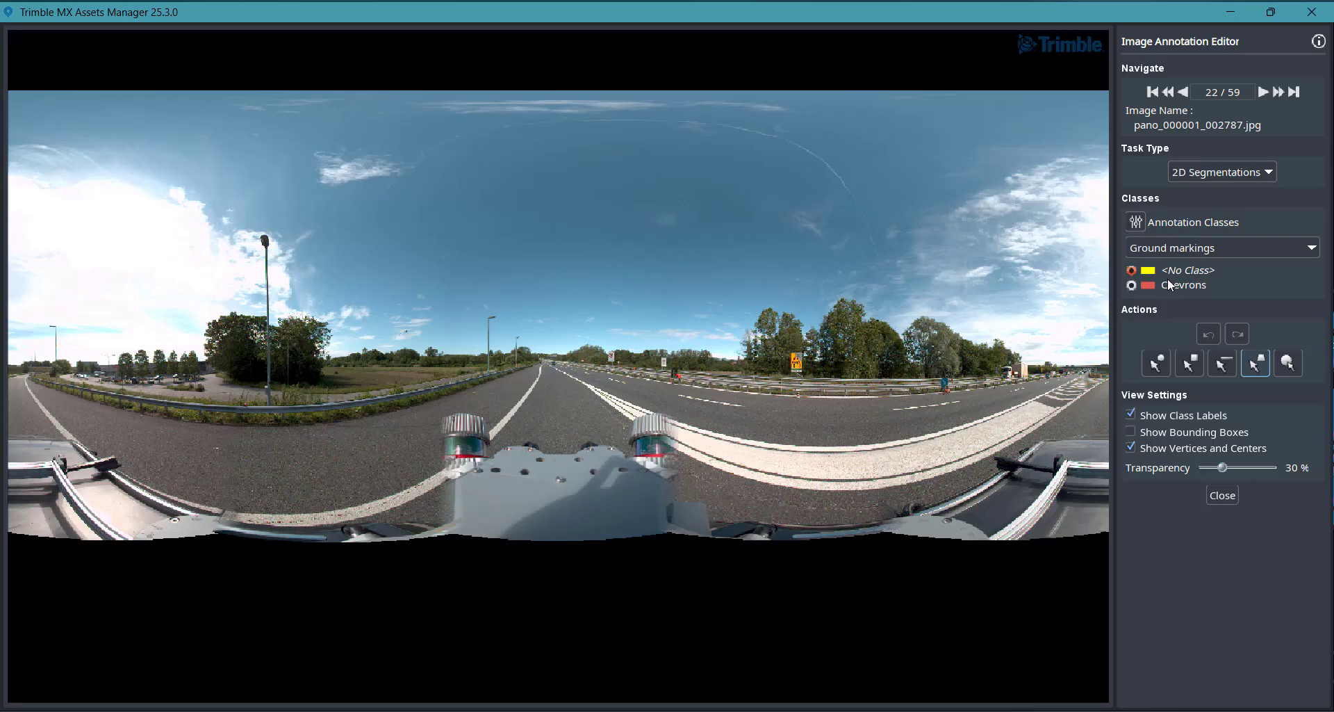
Step: Draw a segmentation polygon over the white painted area and chevron markings along the road
middle_click_drag(806, 322, 606, 253)
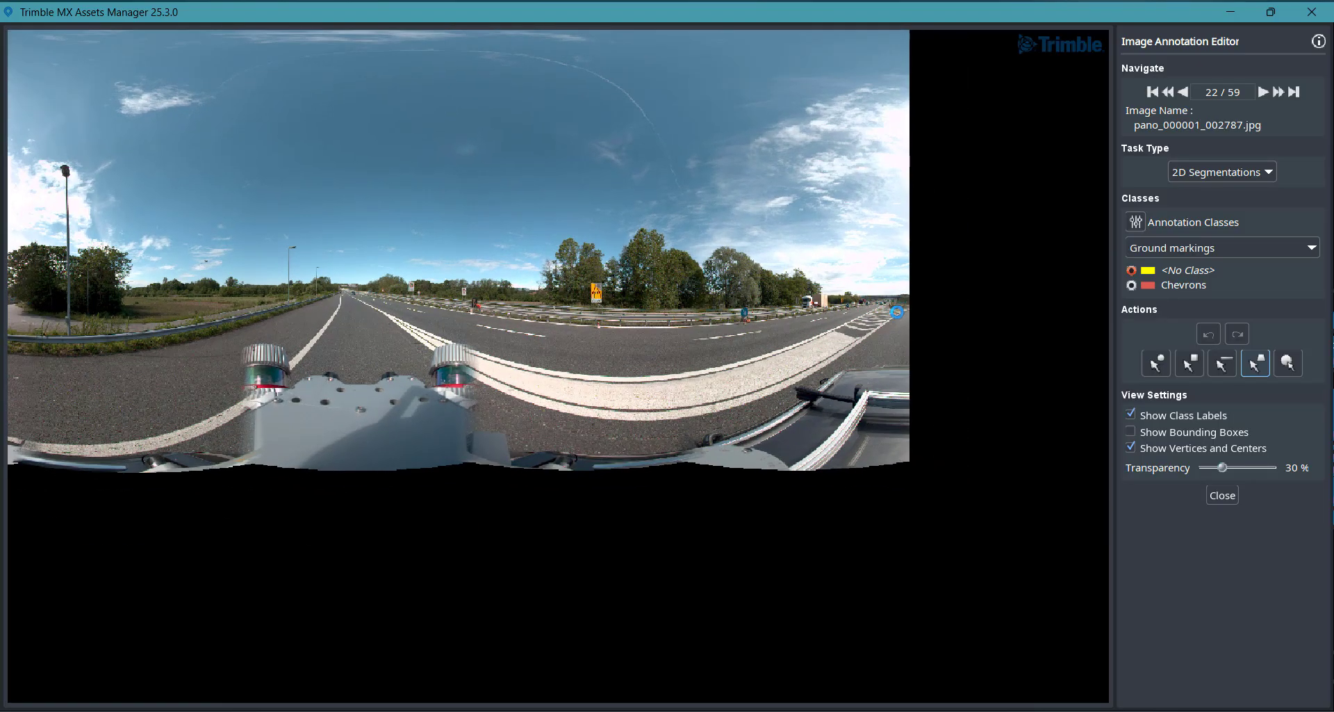
scroll(899, 311, "up", 8)
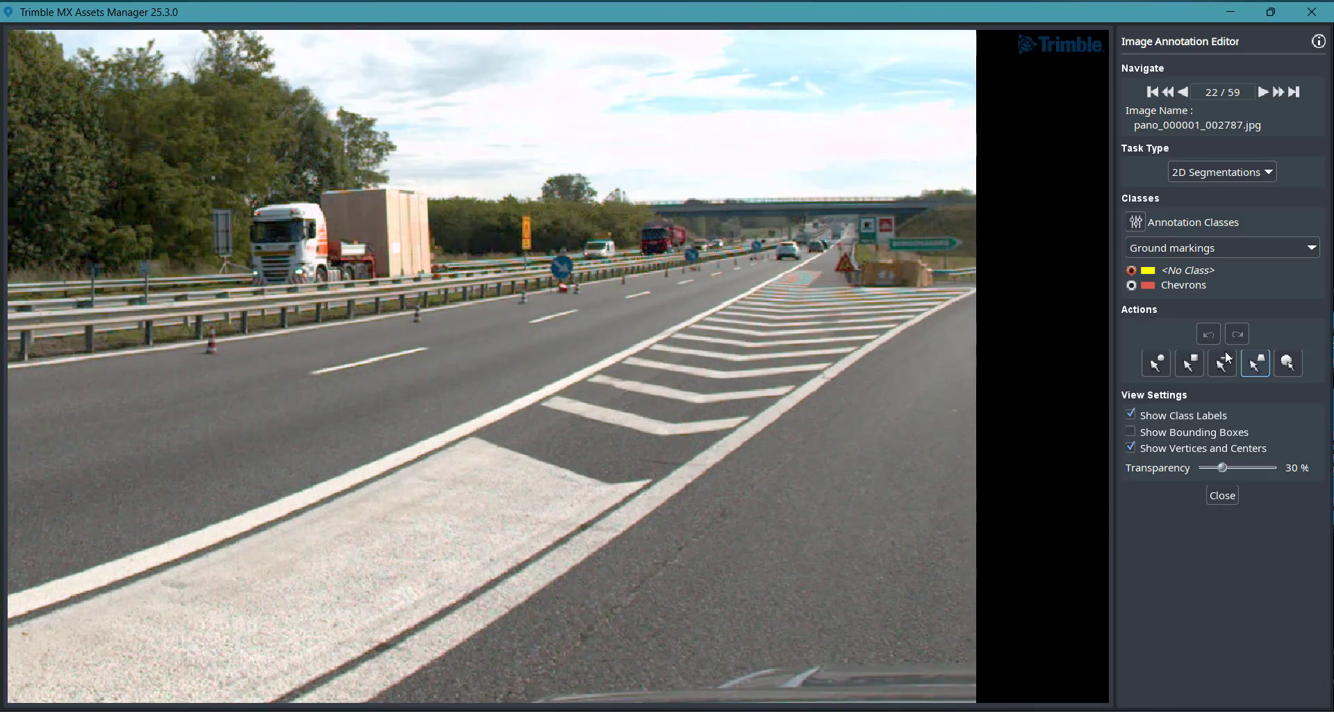
left_click(1260, 367)
left_click(795, 268)
left_click(822, 276)
left_click(810, 288)
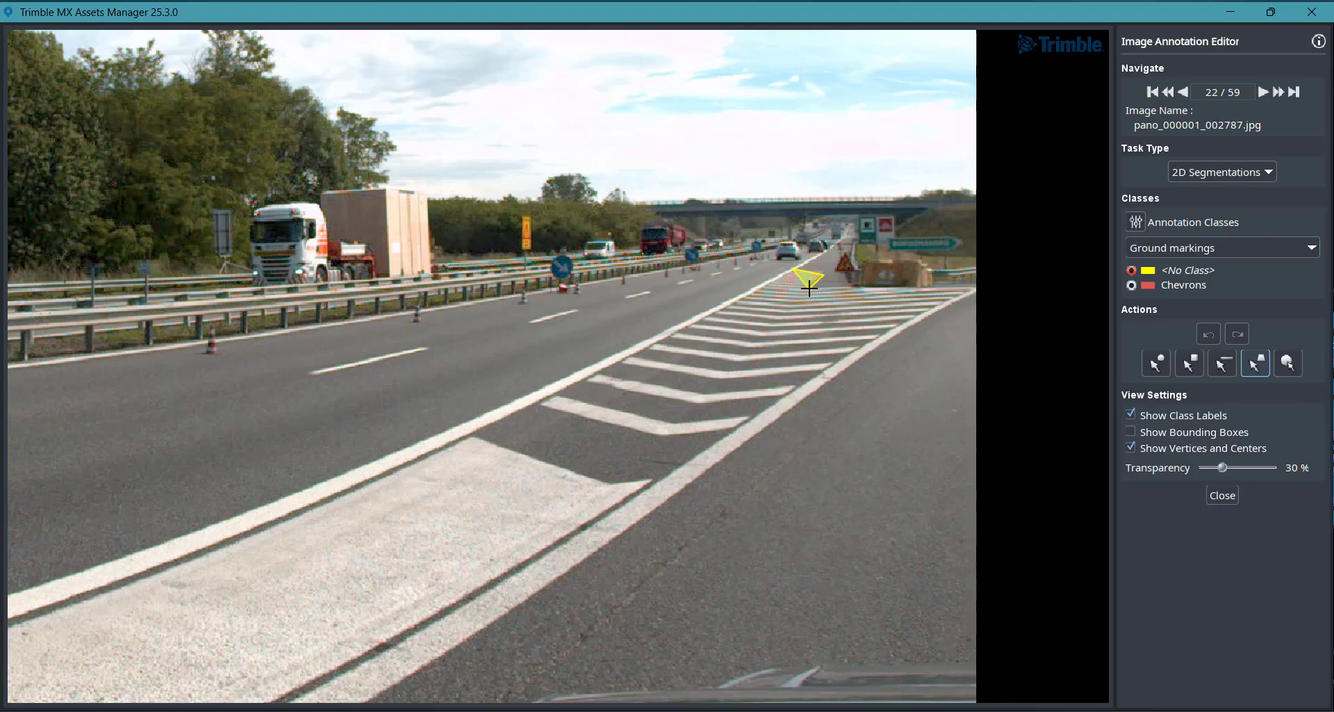
left_click(973, 288)
left_click(753, 435)
middle_click_drag(485, 508, 854, 243)
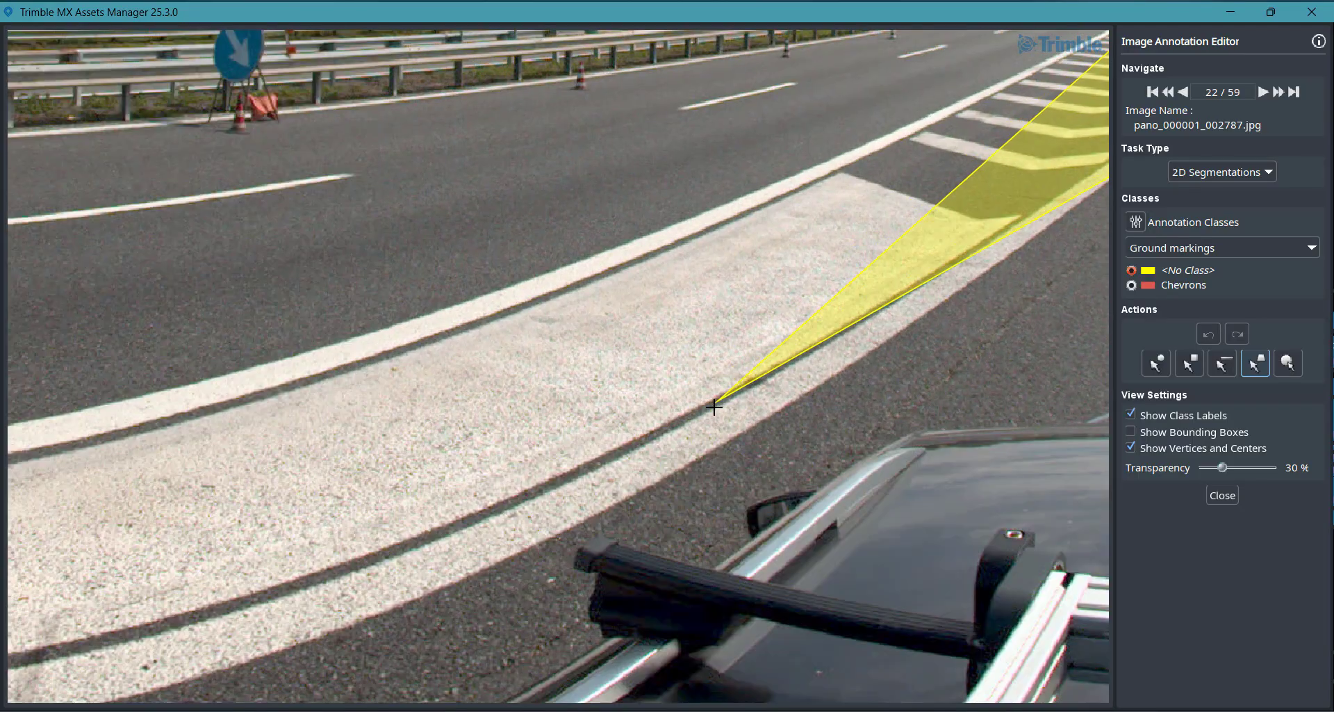
left_click(697, 461)
scroll(629, 401, "down", 6)
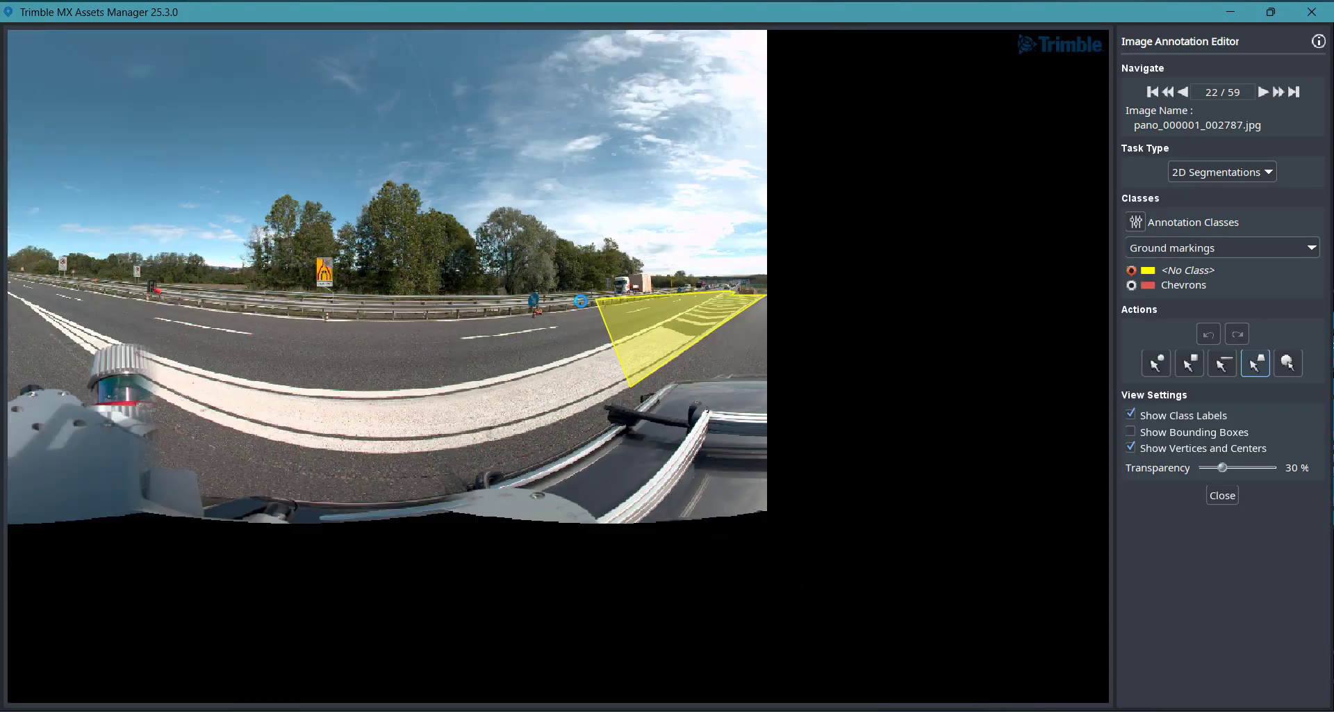
left_click(523, 351)
left_click(436, 327)
left_click(384, 298)
left_click(520, 333)
double_click(594, 320)
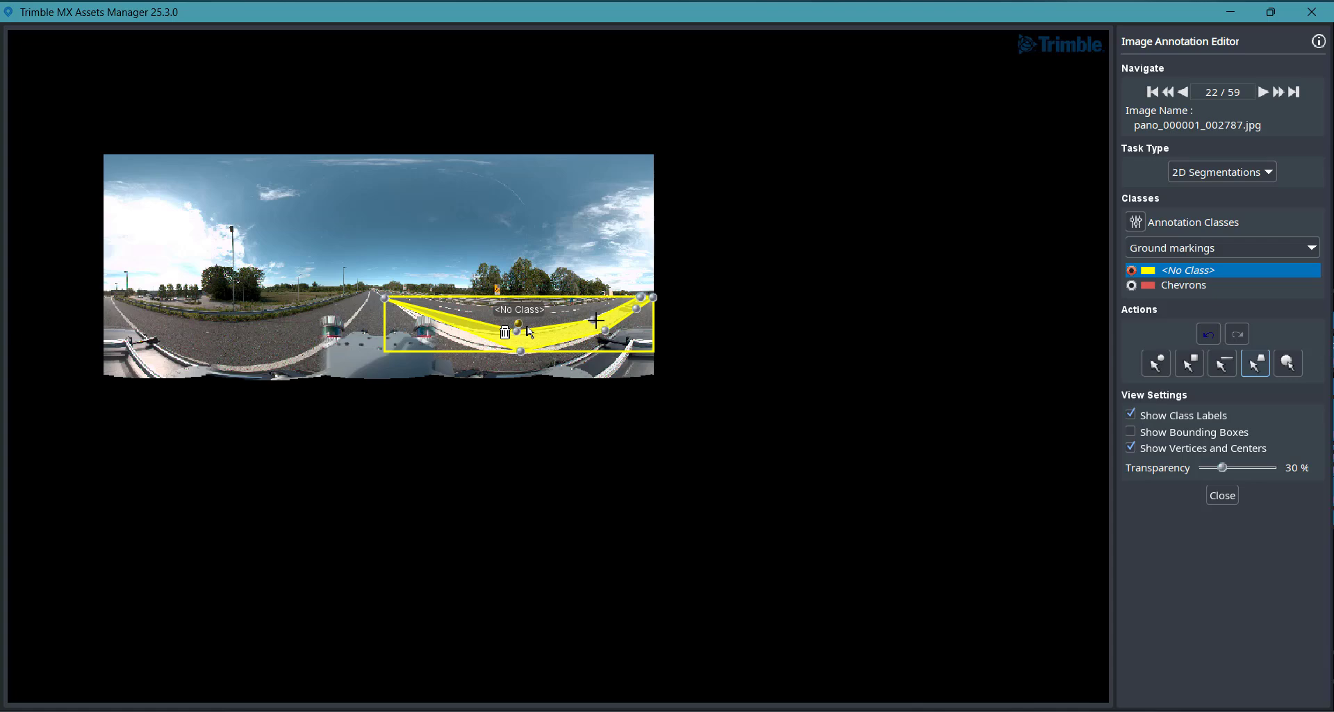
Step: Assign the Chevrons class to the road-marking polygon and inspect it
left_click(518, 315)
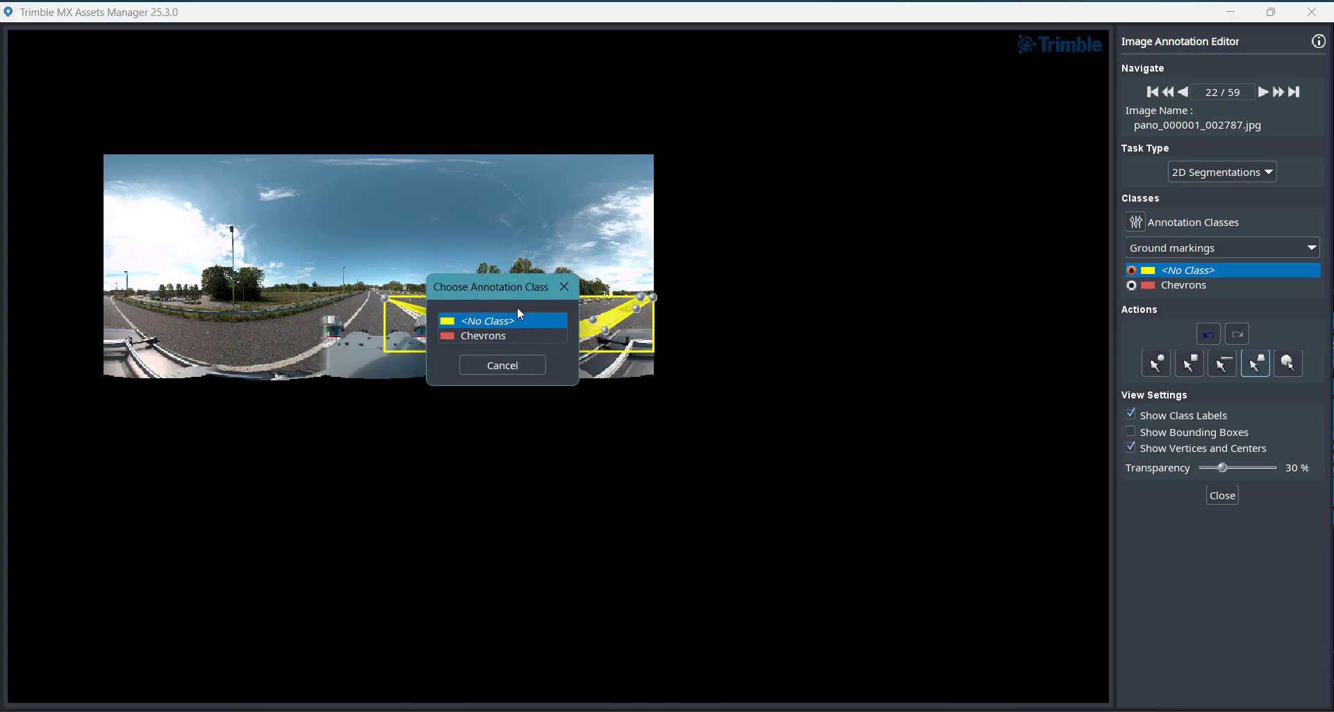
left_click(490, 336)
scroll(537, 336, "up", 5)
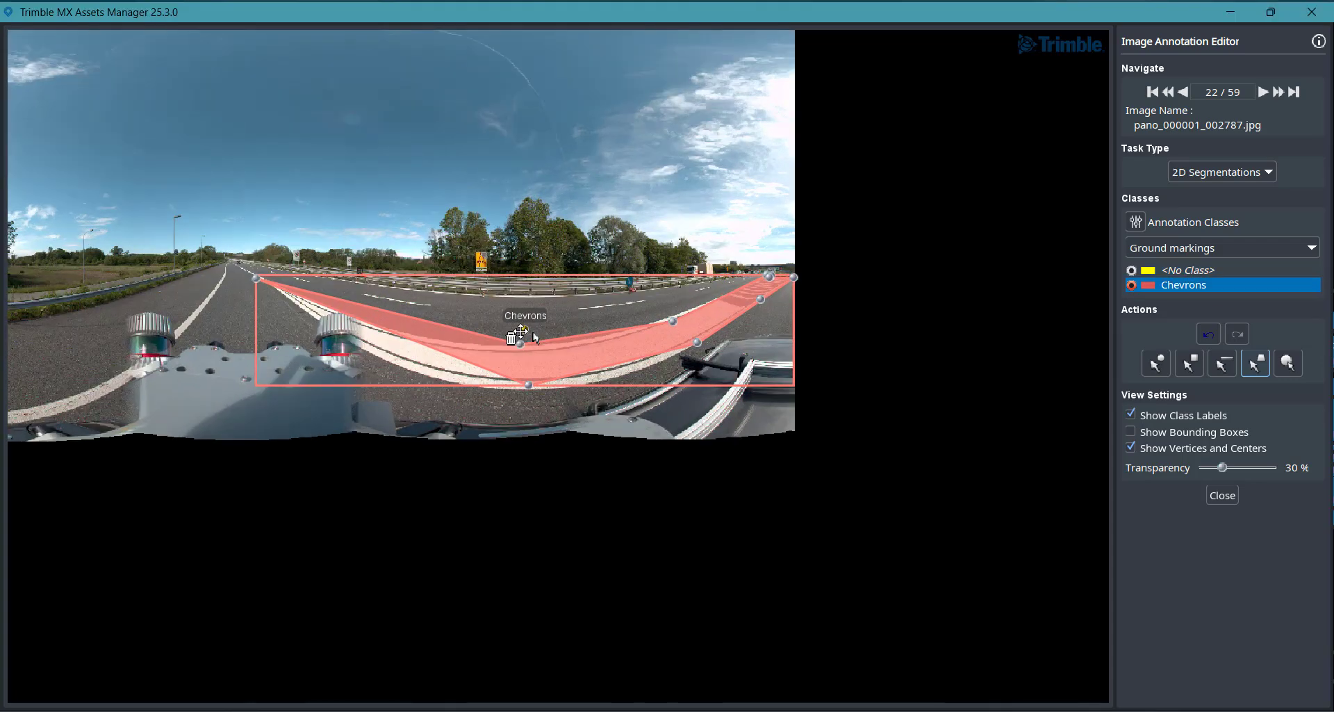
scroll(538, 336, "down", 5)
scroll(440, 327, "up", 4)
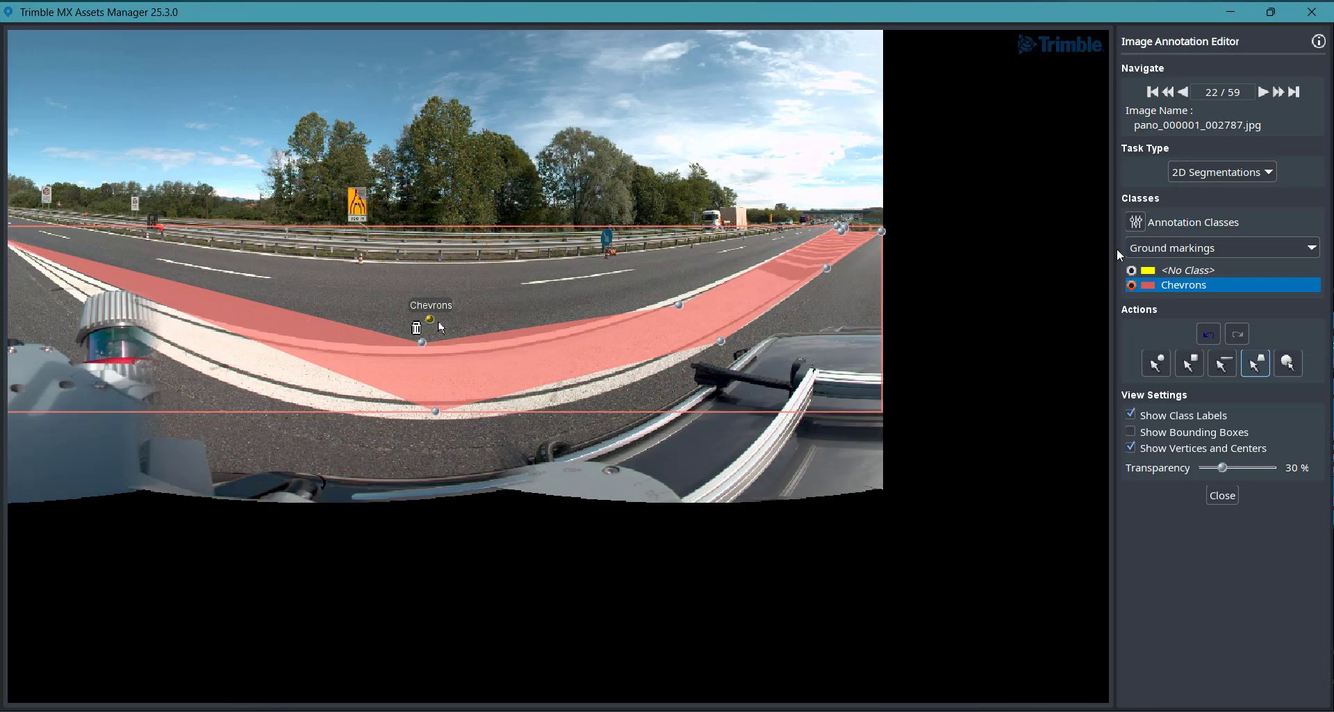
Step: Switch the task type back to 2D Objects and review the traffic sign annotations along the road
left_click(1249, 173)
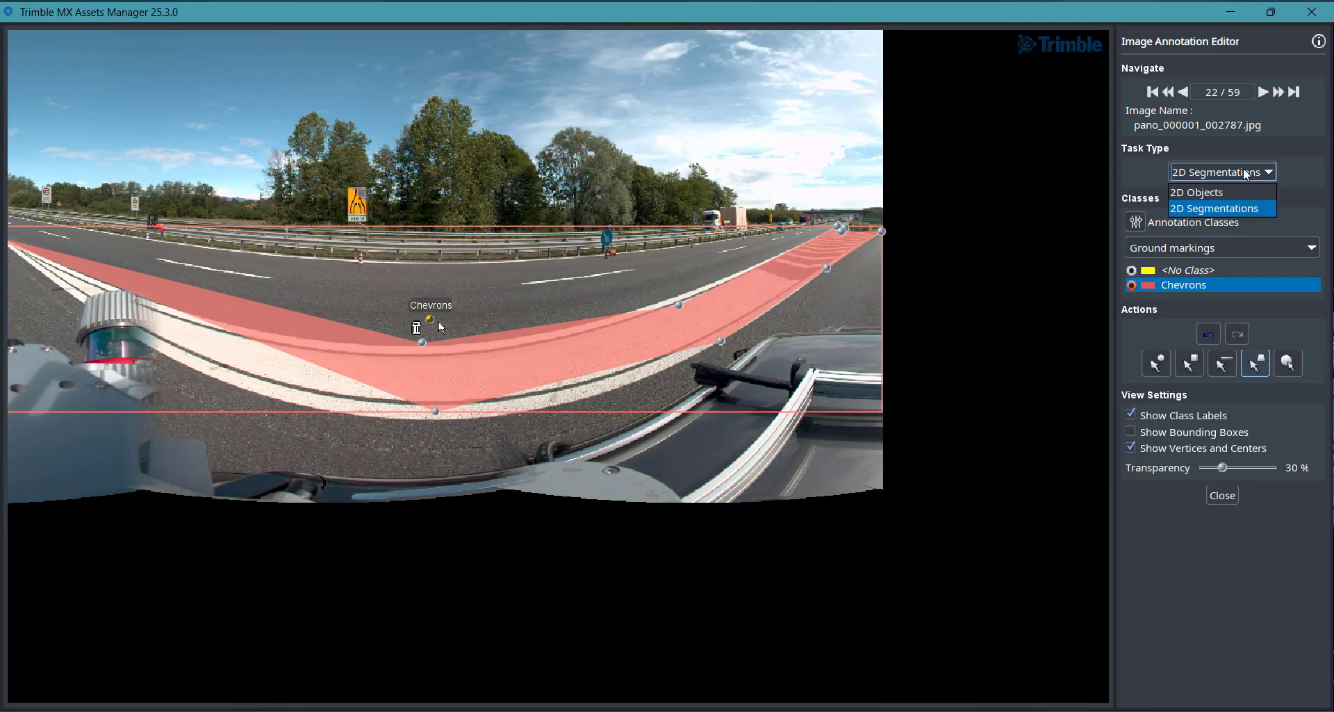
left_click(1218, 193)
middle_click_drag(631, 265, 402, 279)
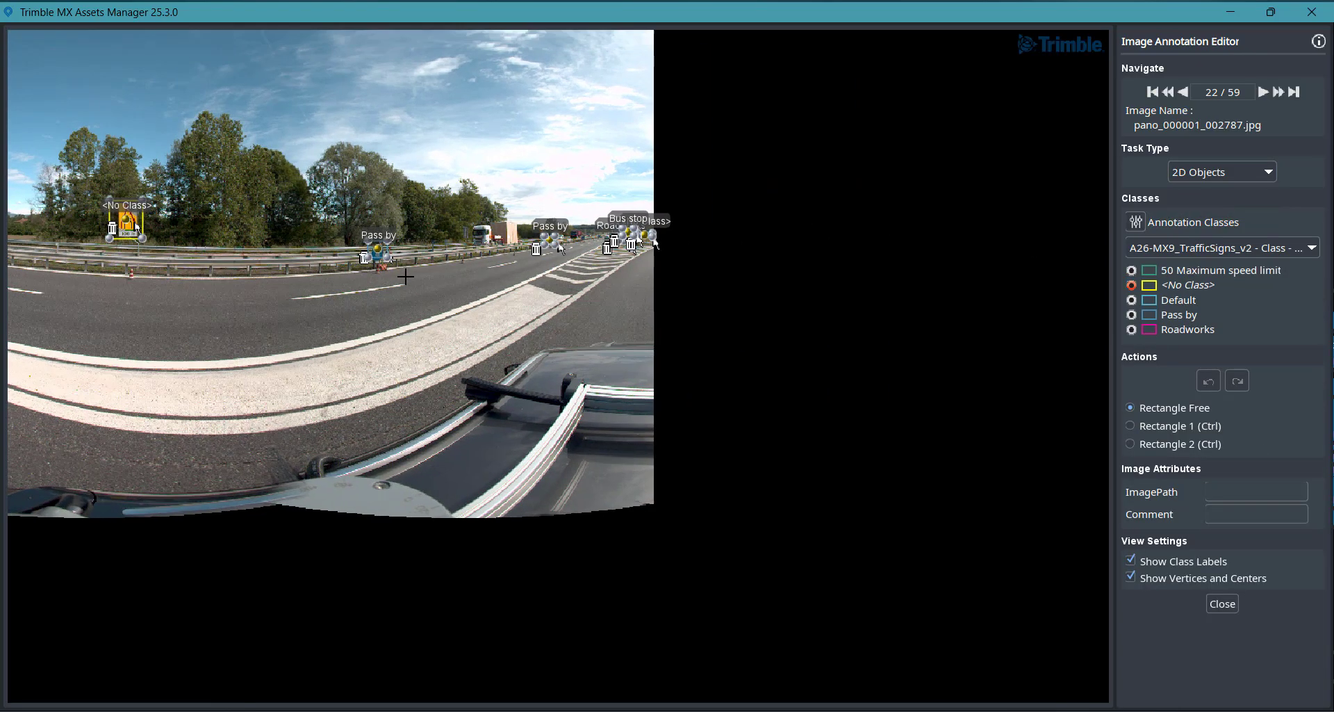
middle_click_drag(543, 303, 649, 306)
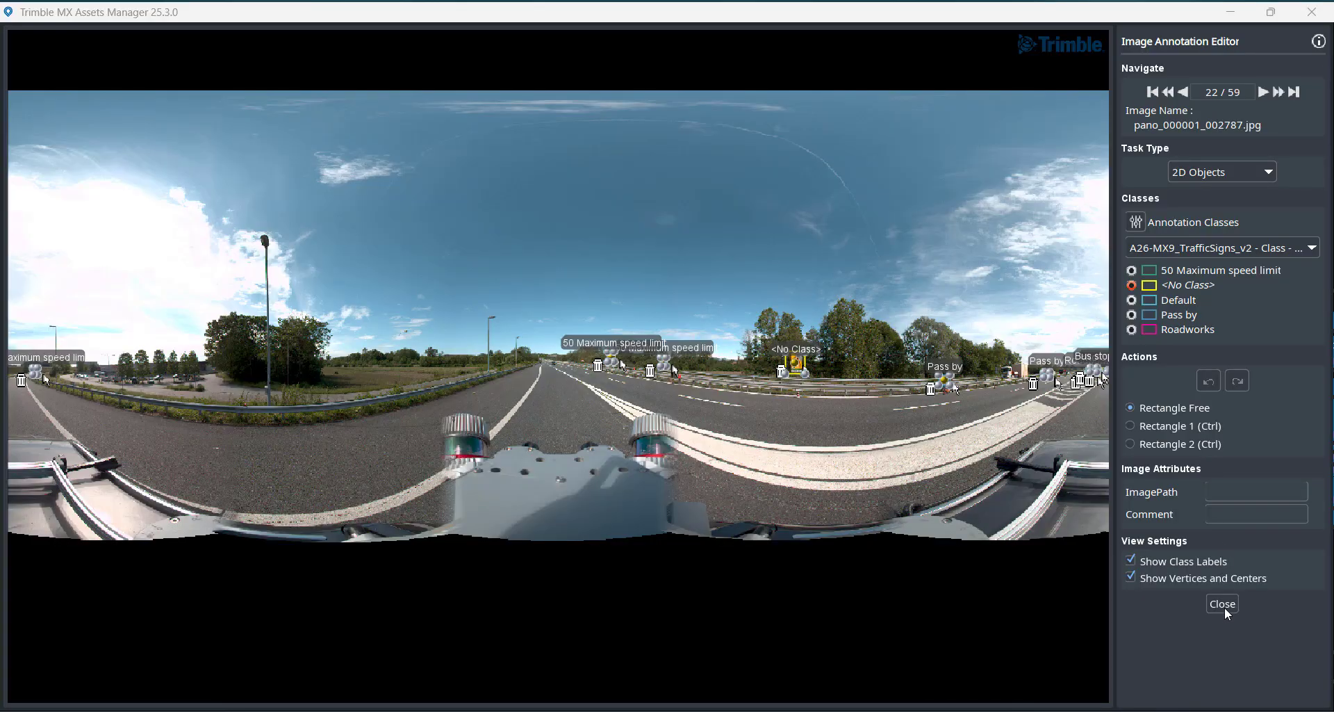
Step: Close the panorama annotation editor and review the Image Annotations and Annotation Classes preferences
left_click(1223, 604)
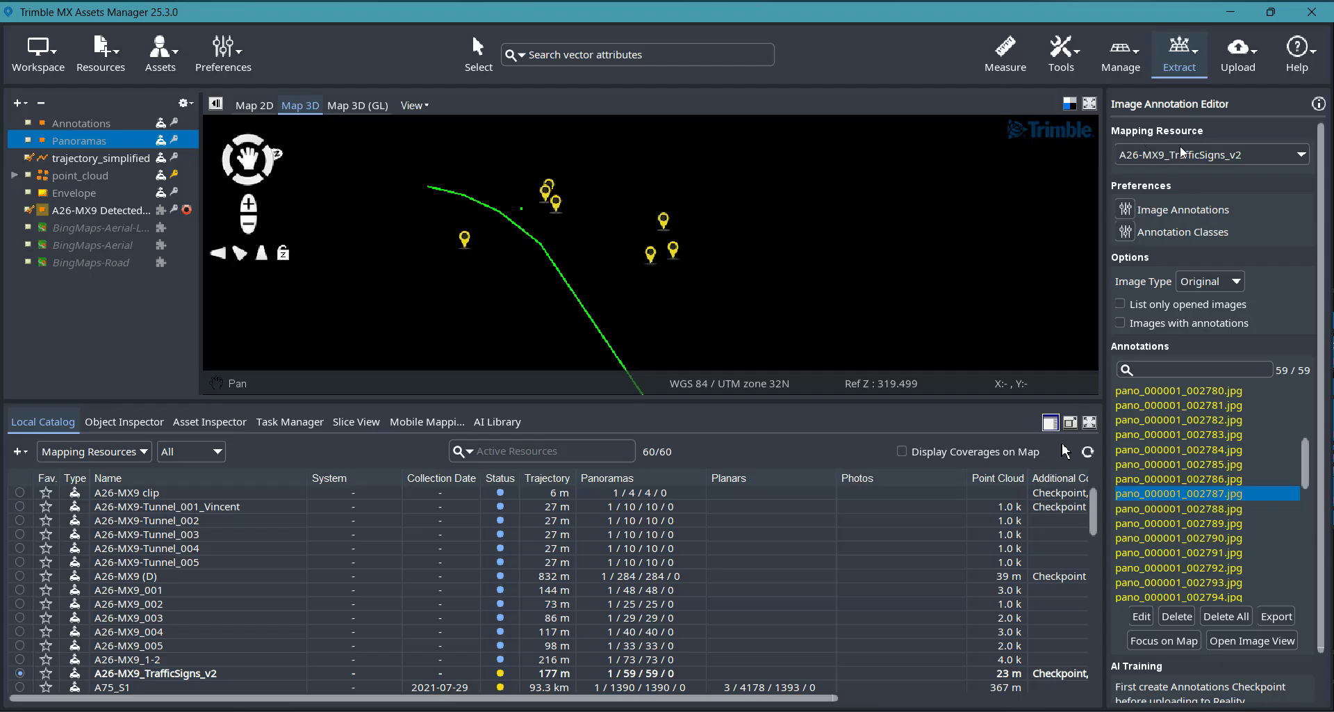
left_click(1129, 210)
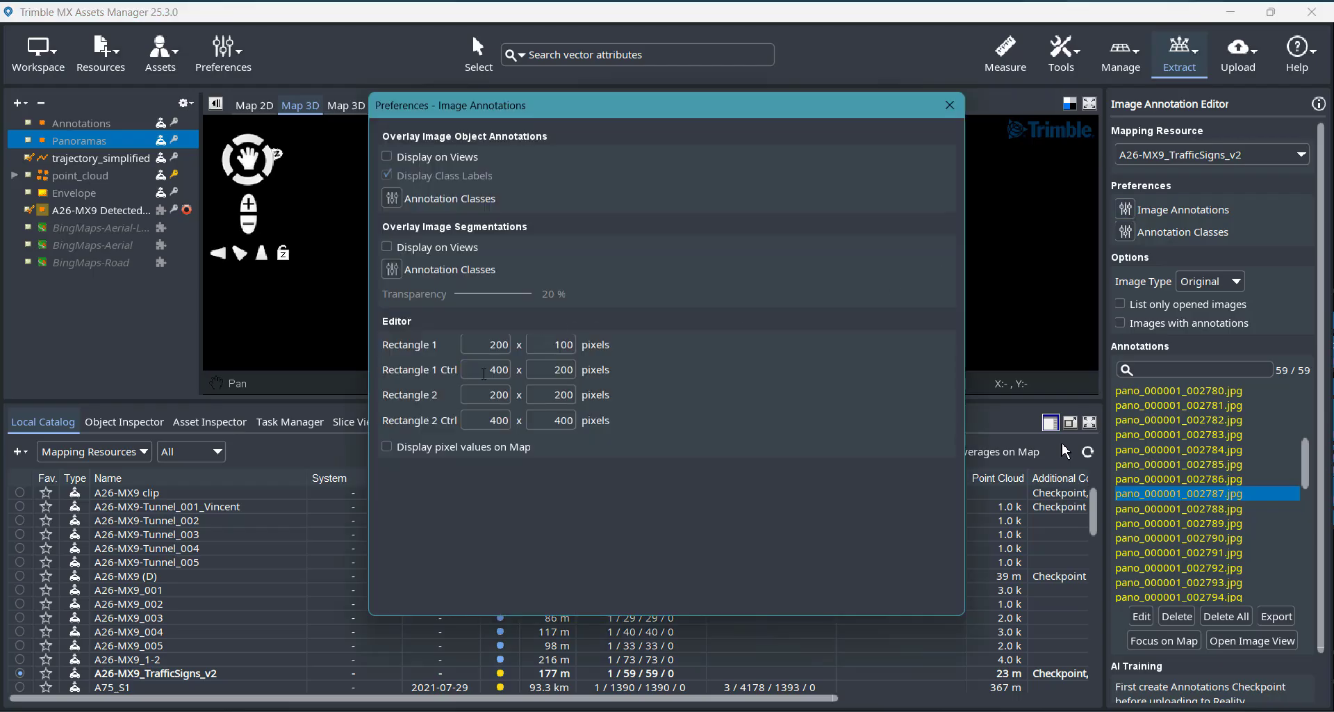
left_click(959, 111)
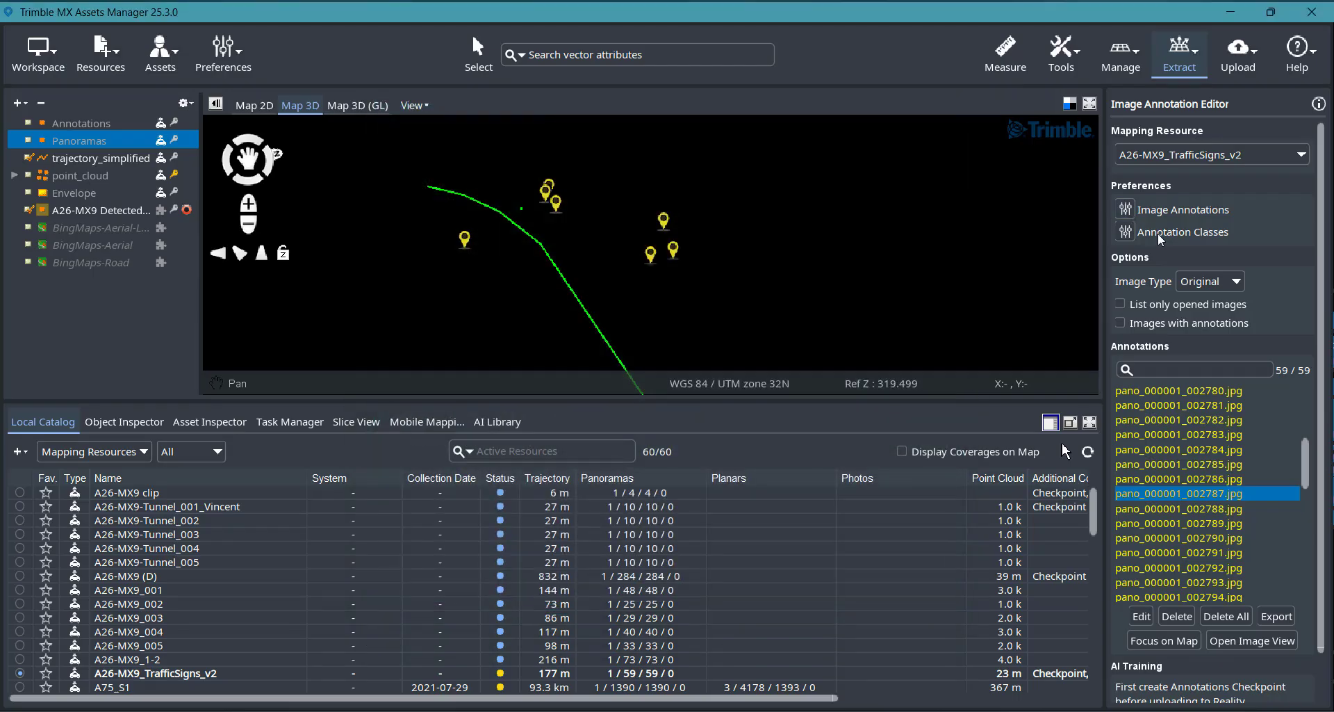
left_click(1161, 235)
left_click(944, 112)
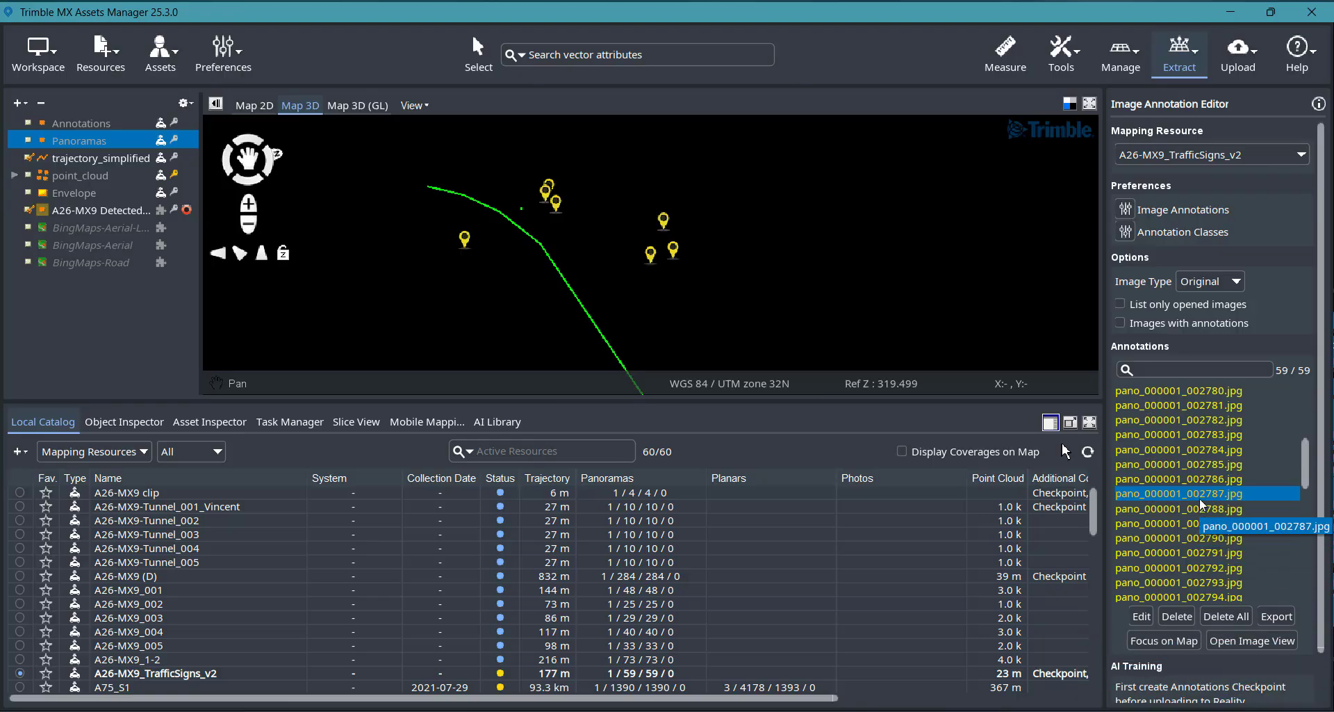
Step: Focus the map on pano_000001_002787.jpg with the point cloud displayed, and open its image view
left_click(1166, 638)
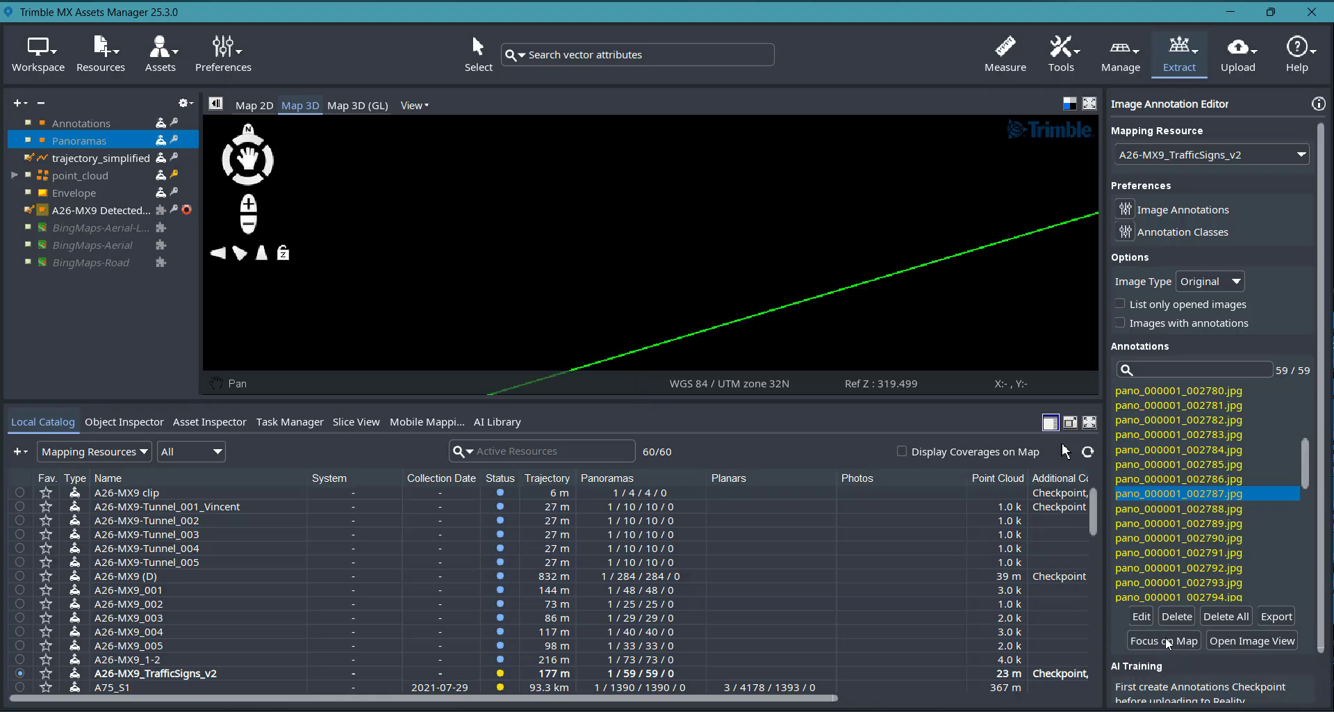
left_click(28, 175)
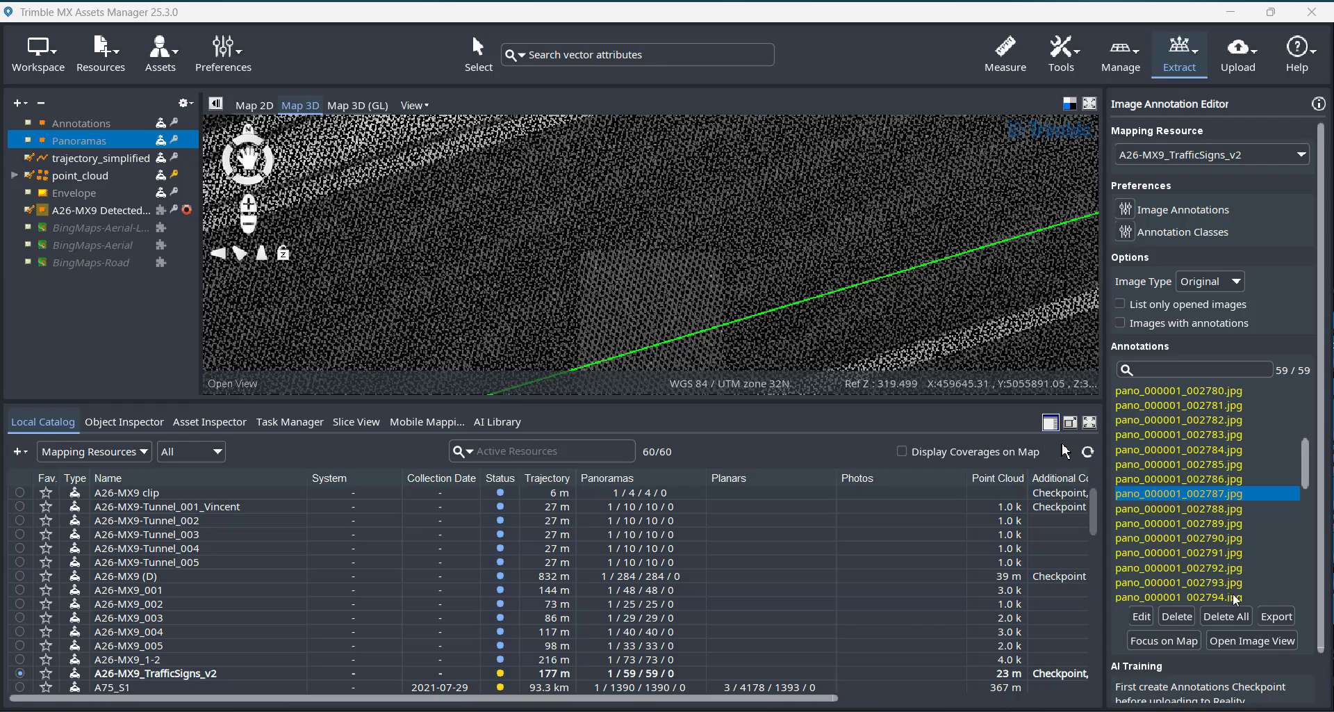
left_click(1244, 640)
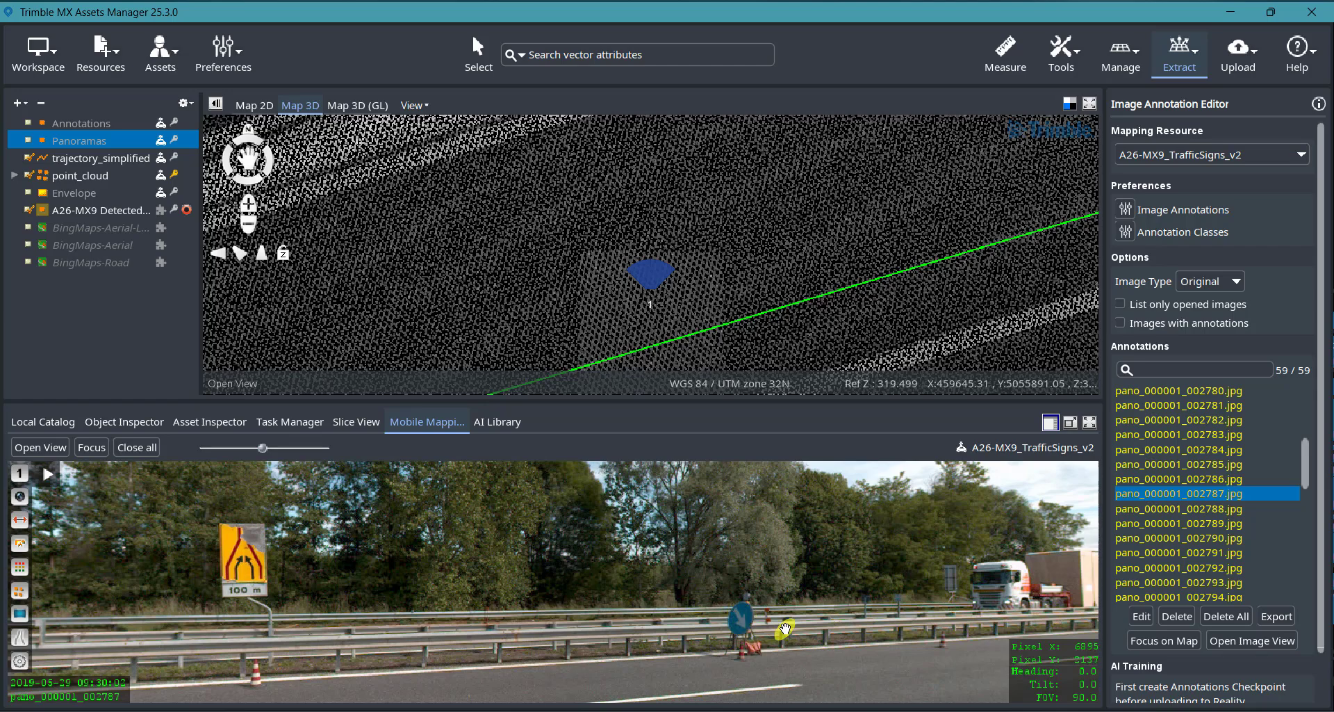
Step: Open the panorama view aimed at the detected sign marker beside the chevron road markings on the 3D map
scroll(658, 242, "down", 5)
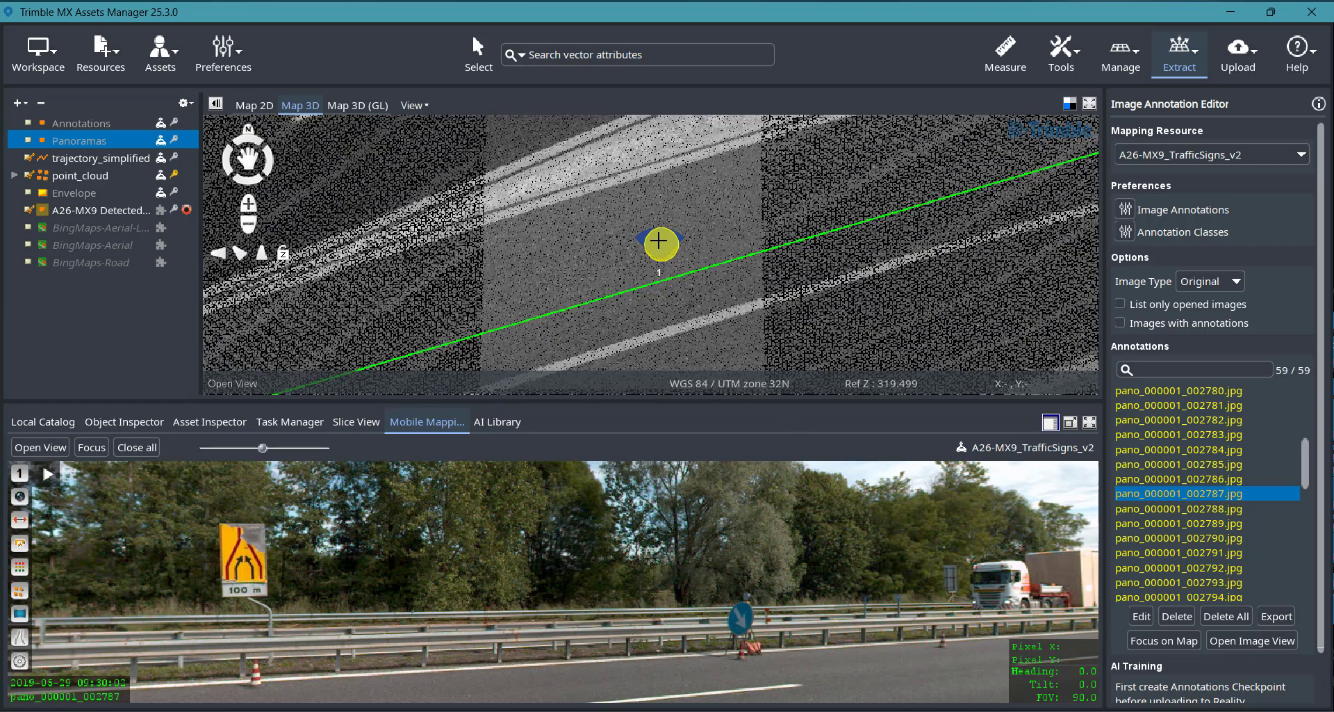
scroll(645, 249, "down", 3)
scroll(738, 243, "down", 2)
left_click_drag(732, 244, 549, 278)
left_click_drag(771, 226, 561, 267)
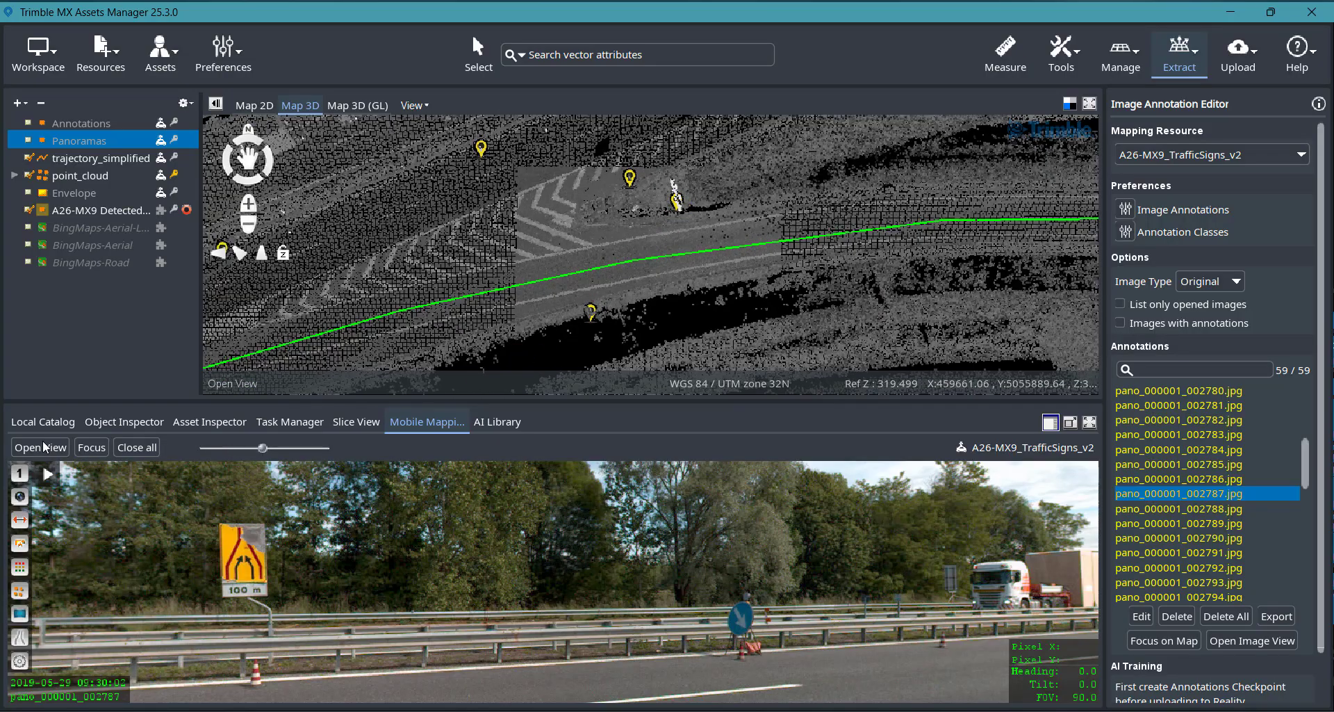
left_click(674, 202)
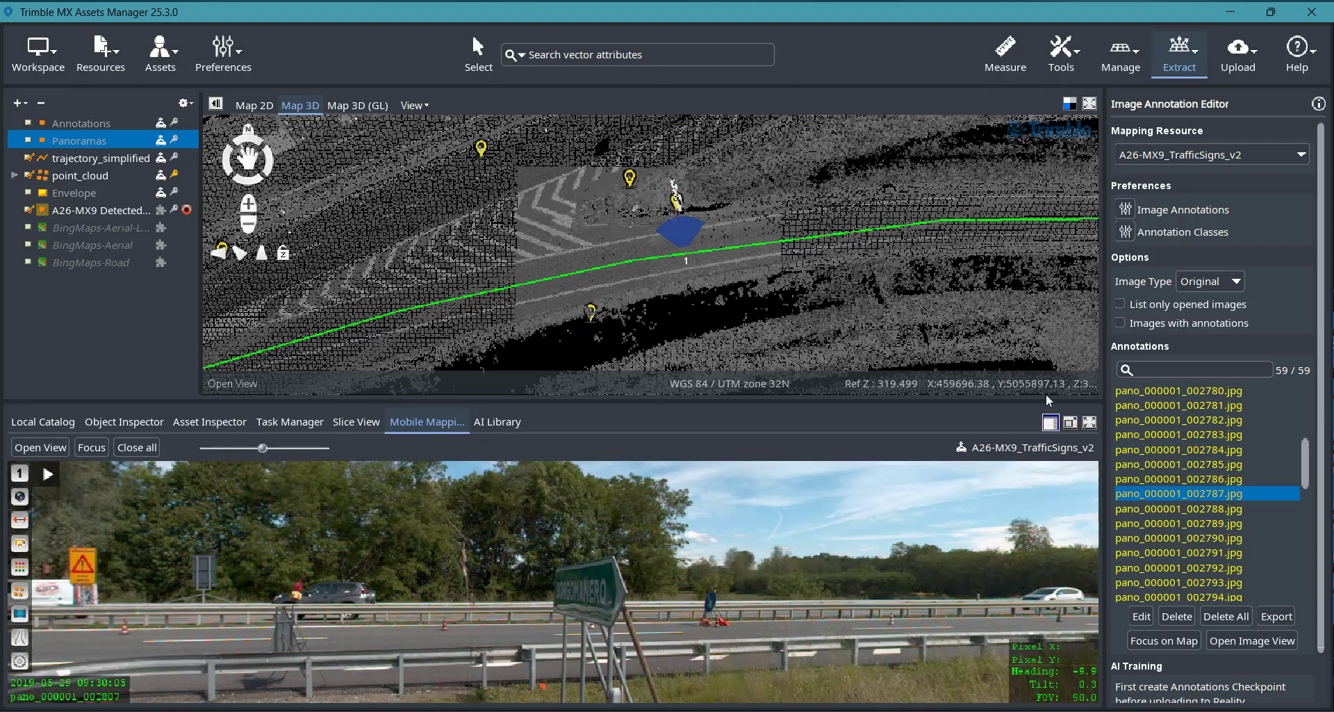
Step: Inspect the annotations on pano_000001_002807.jpg with the list limited to opened images, and restore the full image list
left_click(1120, 304)
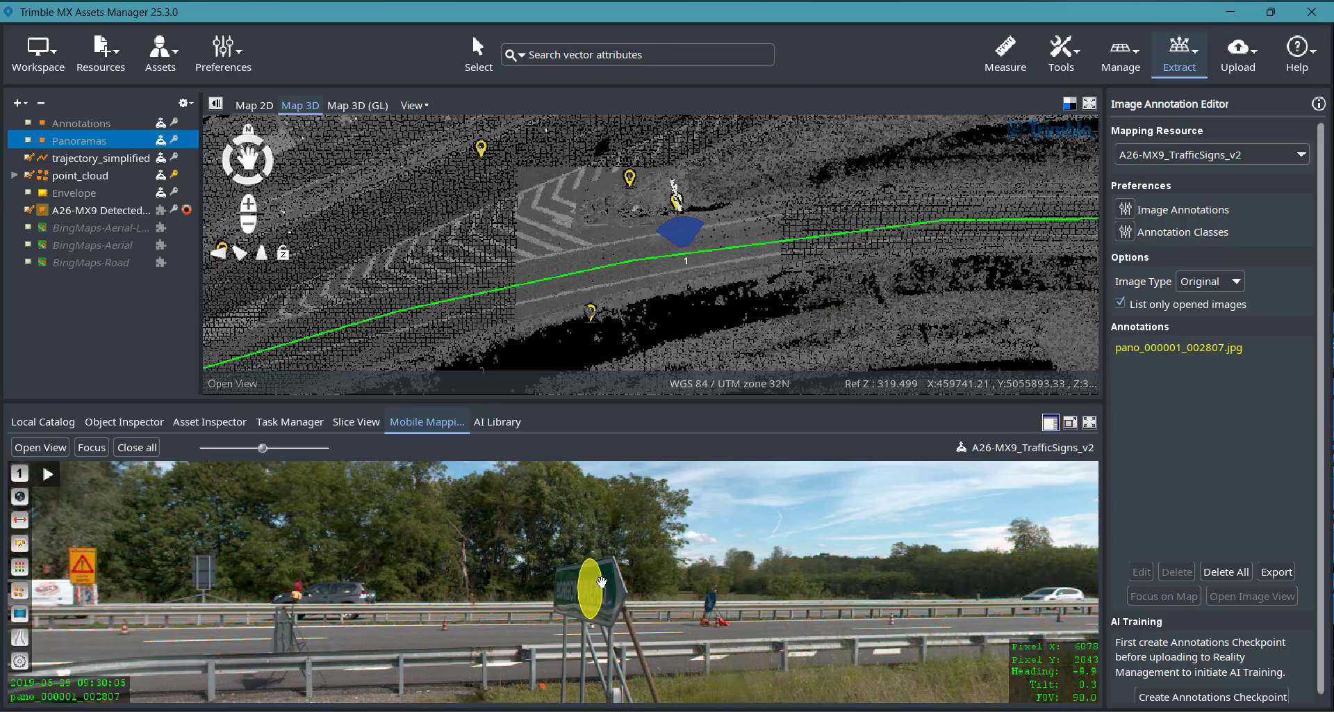
left_click(1187, 349)
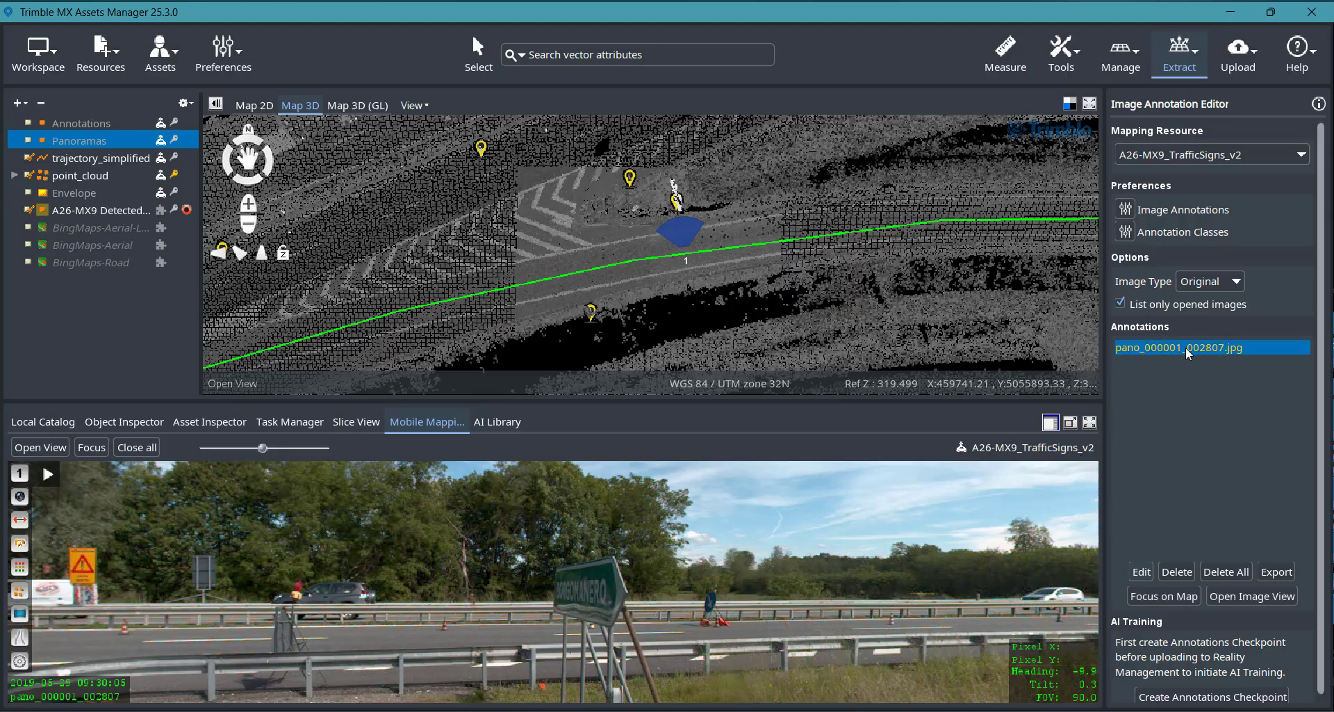
double_click(1173, 352)
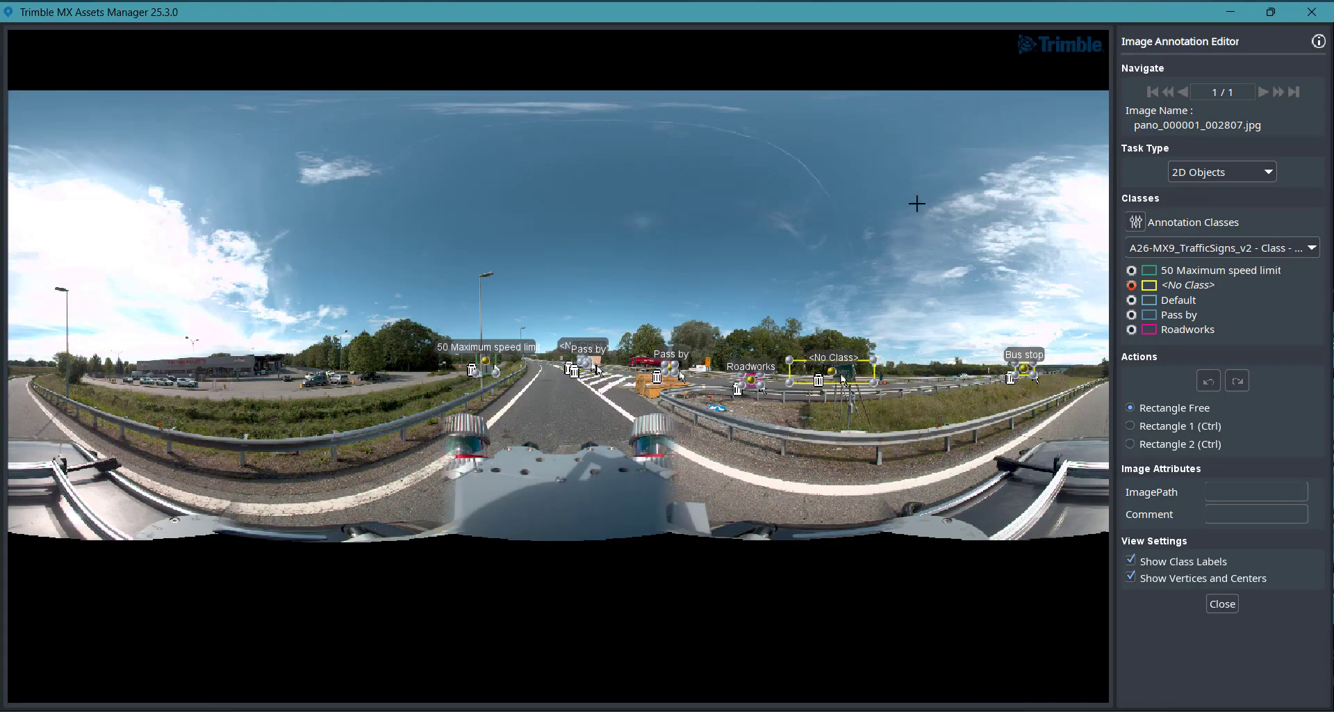
left_click(1231, 602)
left_click(1130, 303)
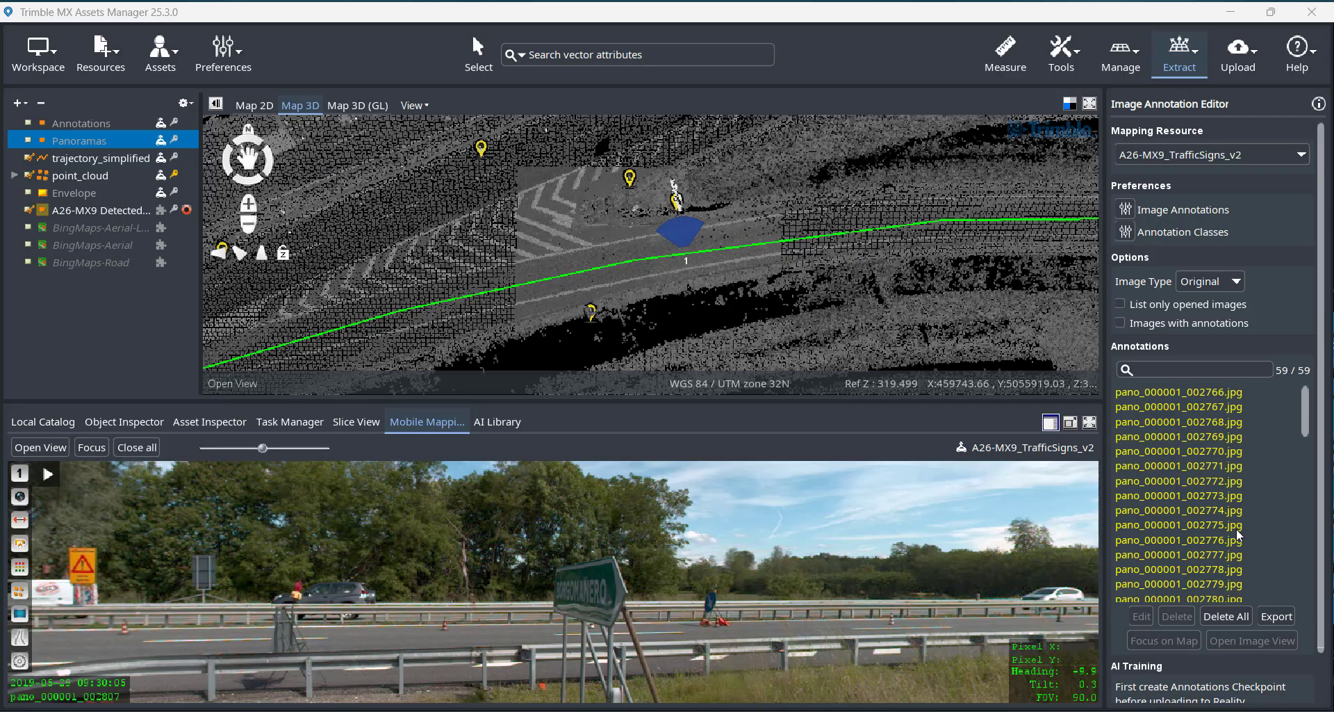
Step: Show the available Manage tools
left_click(1137, 59)
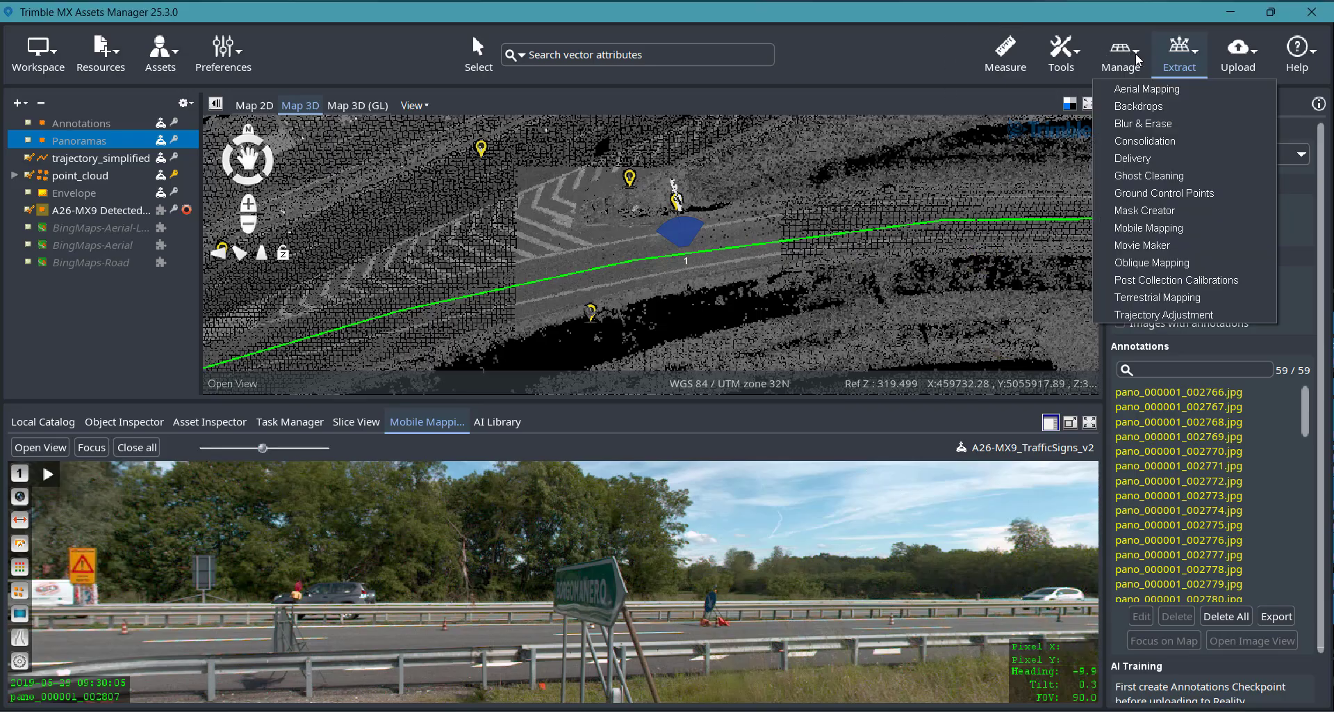
Step: Open the Delivery tool to view its clipping options, and return to the Image Annotation Editor
left_click(1142, 160)
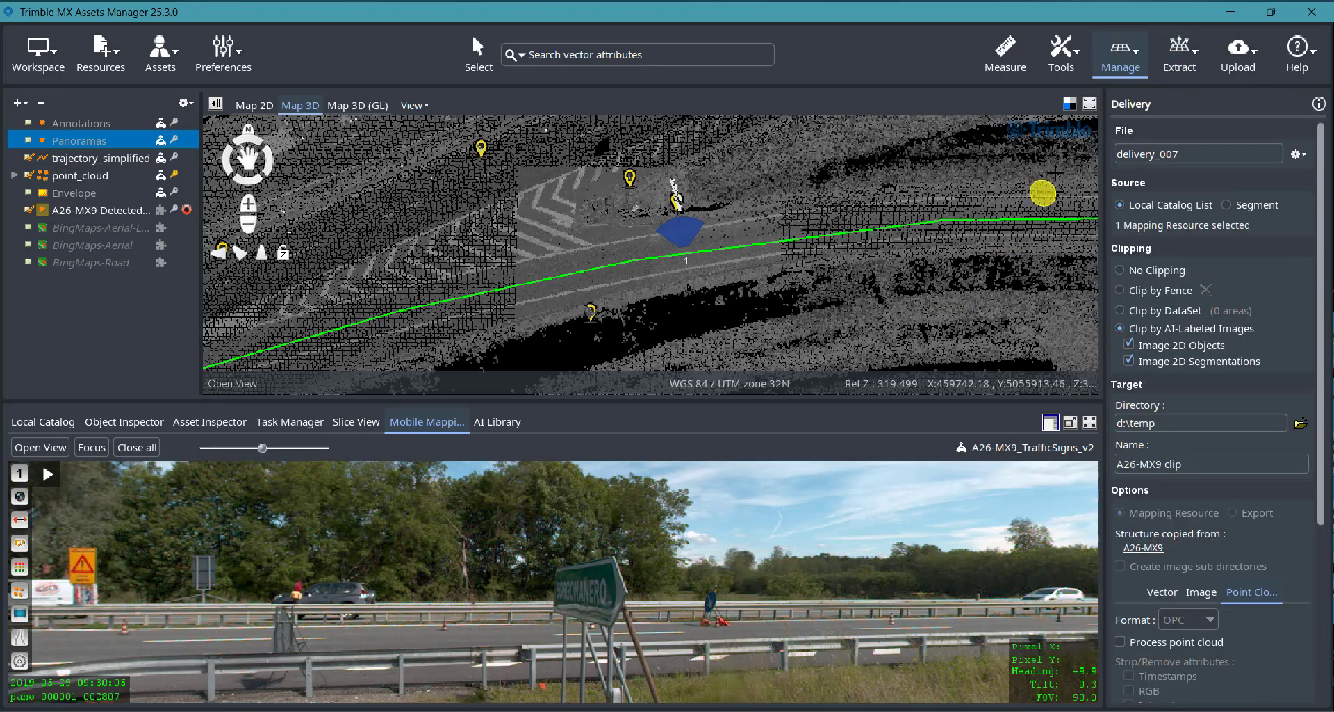
left_click(1191, 63)
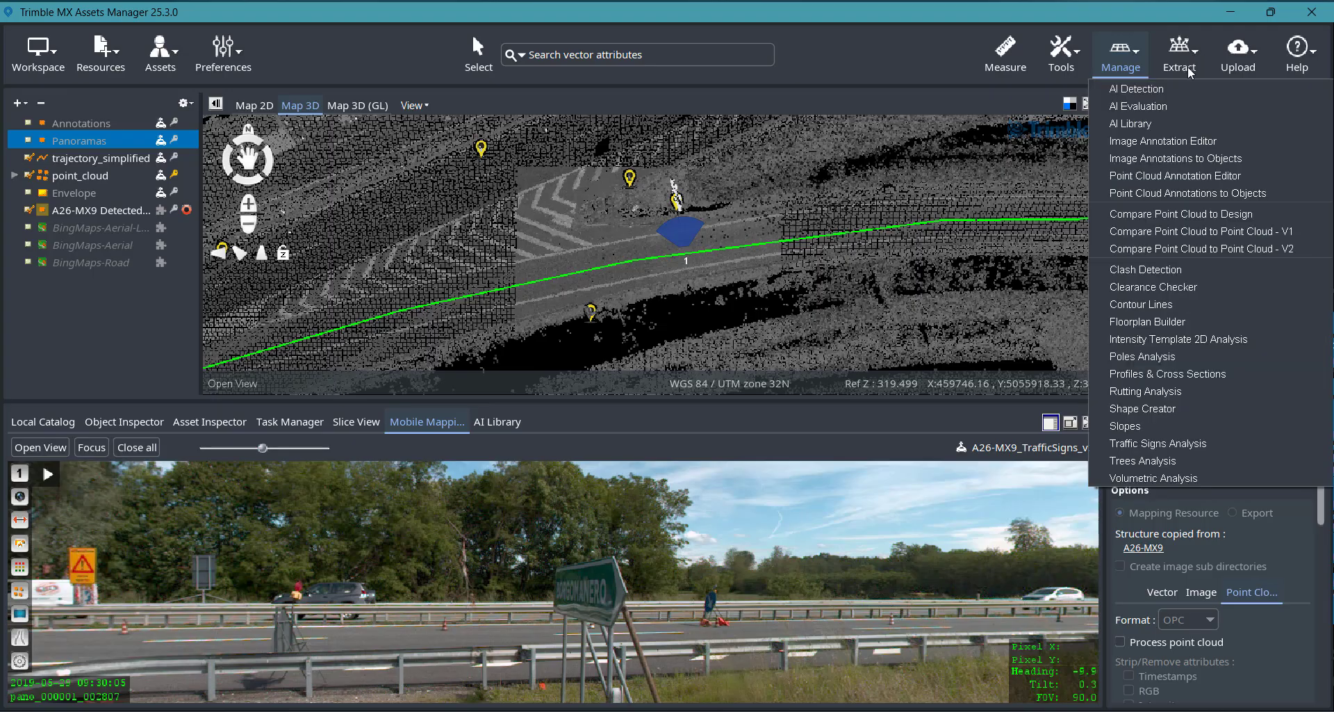
left_click(1182, 148)
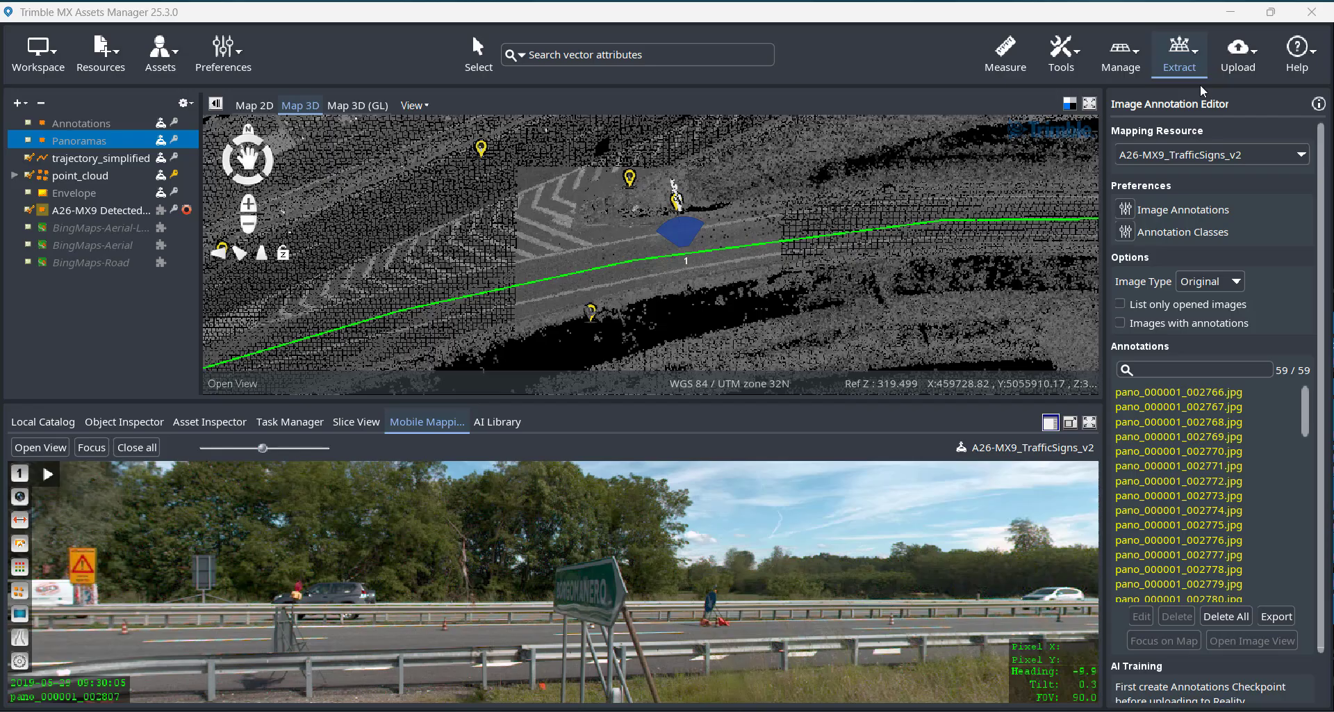
Step: Switch to the "What's new in TMX 25.3" presentation and go through the AI Detection and Image Annotation Editor slides to "AI Training and Detection"
mouse_move(794, 703)
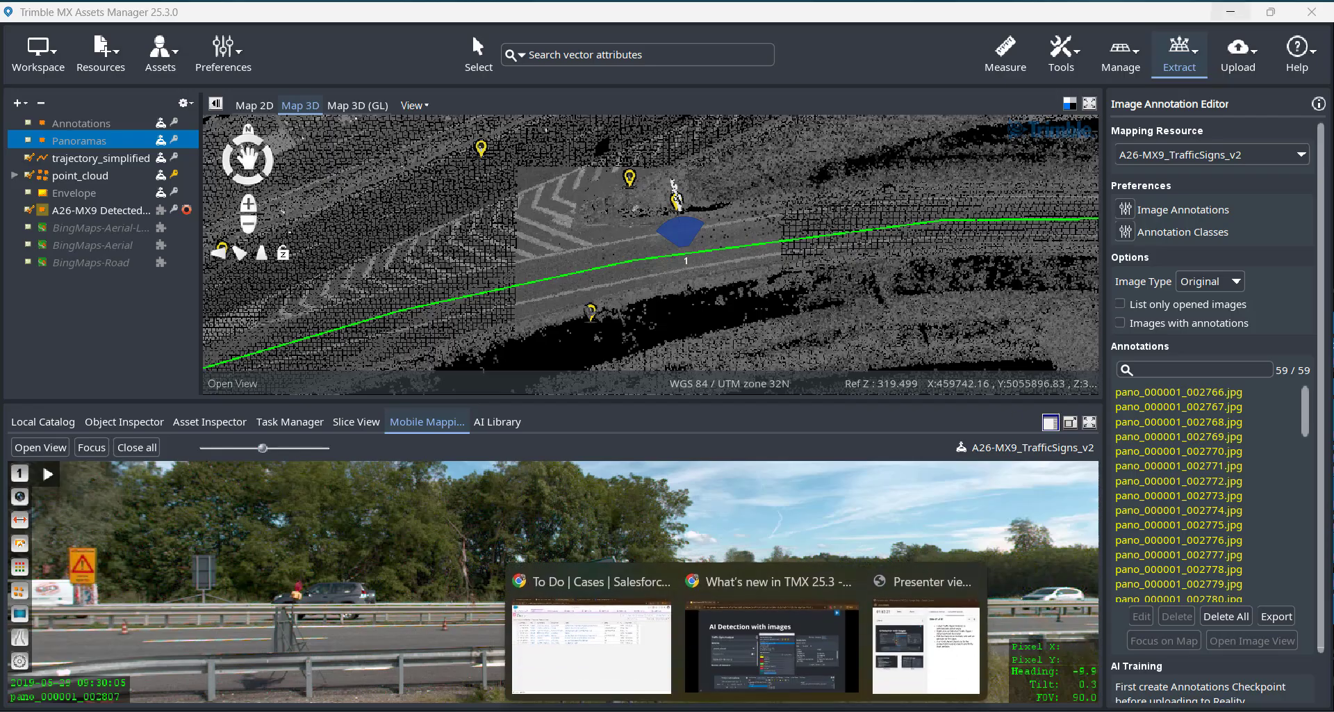
left_click(762, 657)
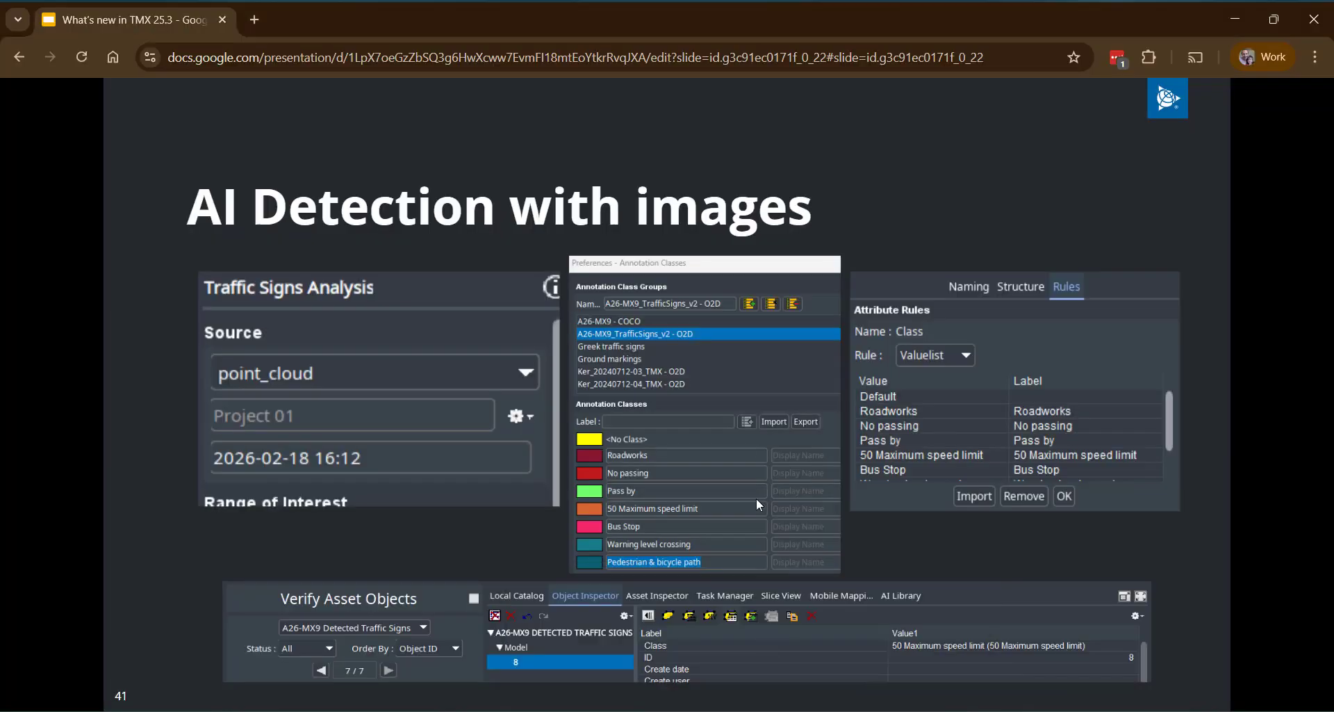
left_click(708, 386)
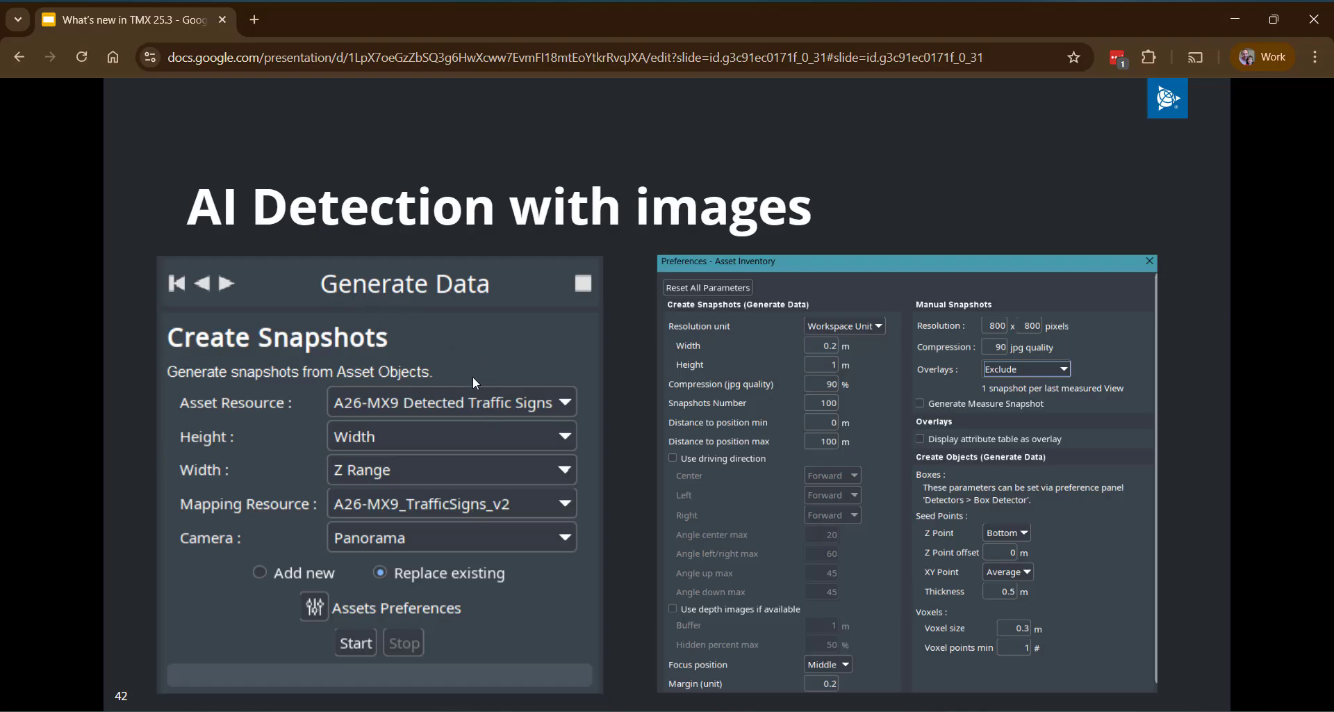
left_click(470, 357)
key("Left")
left_click(443, 387)
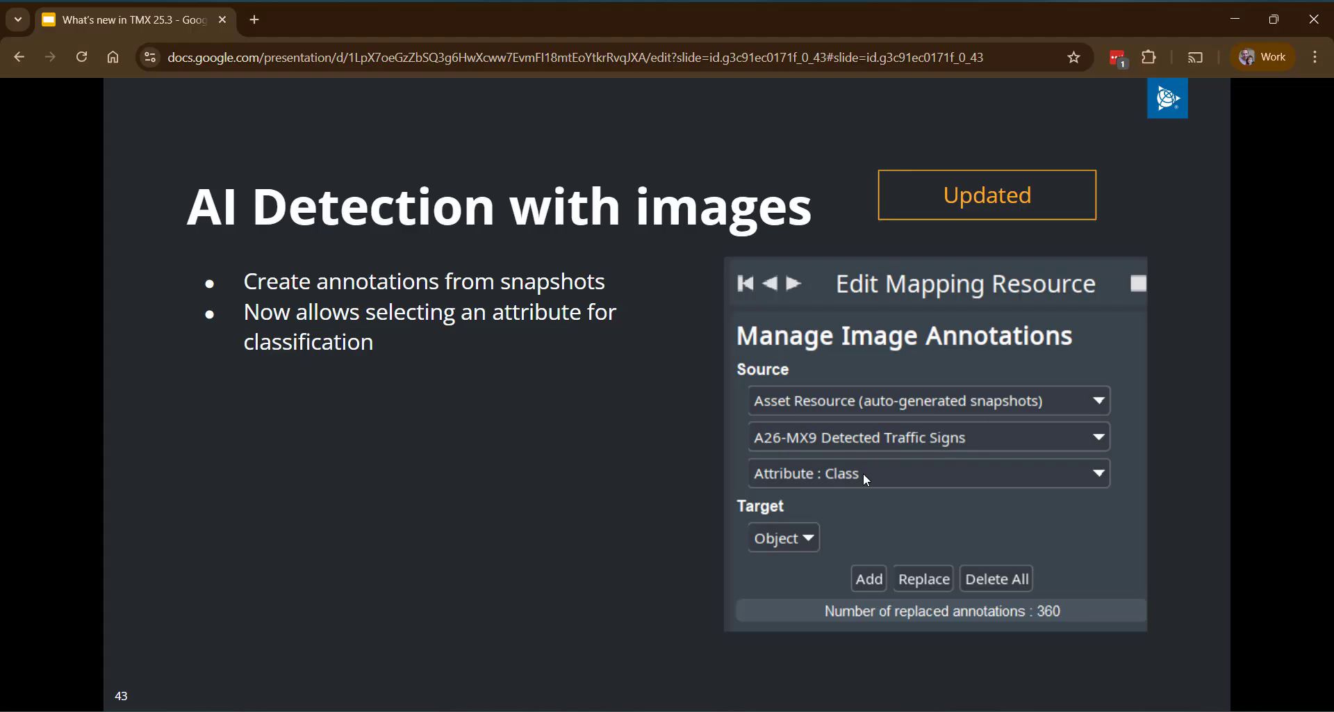
key("Right")
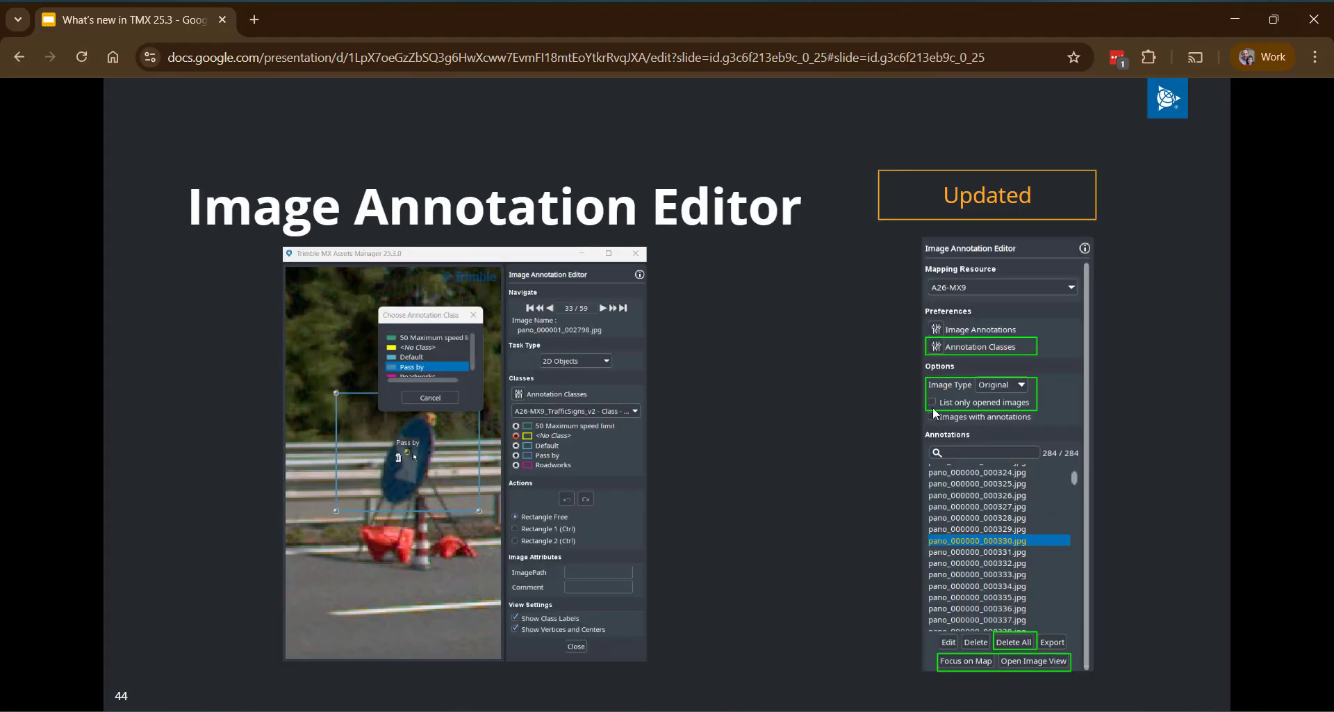
key("Right")
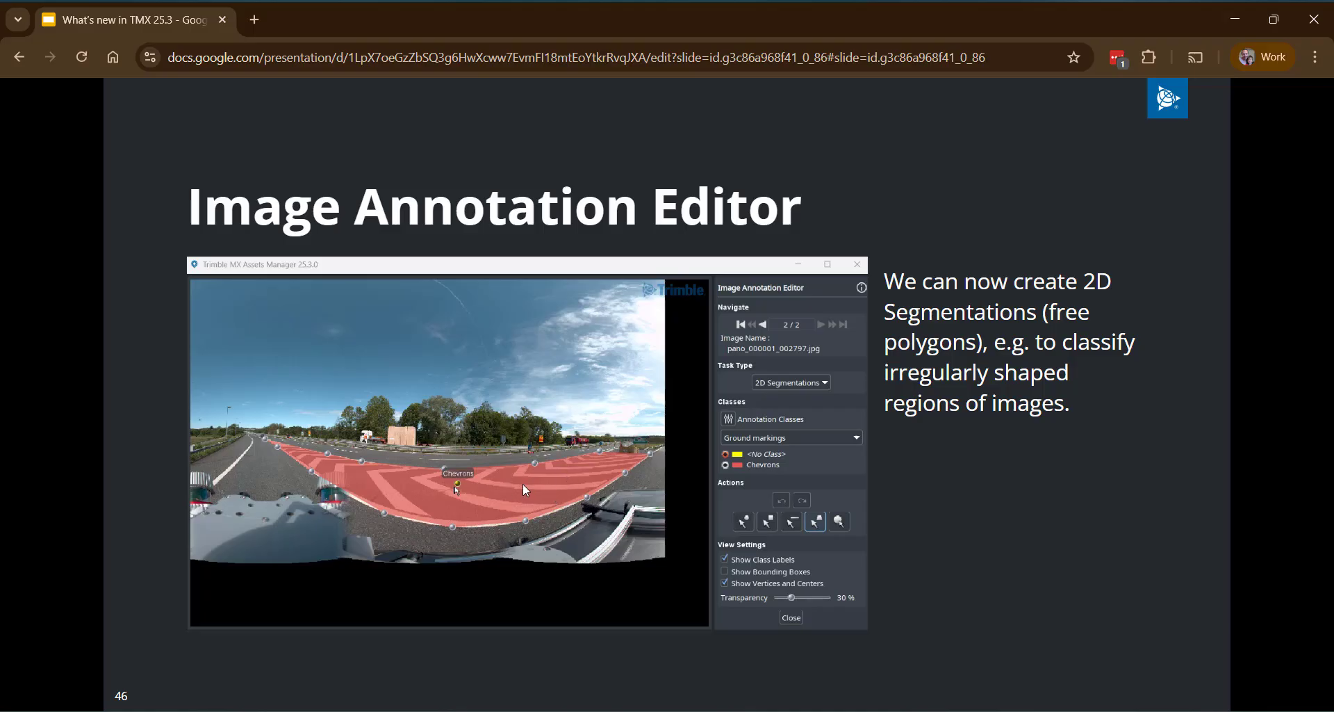
key("Right")
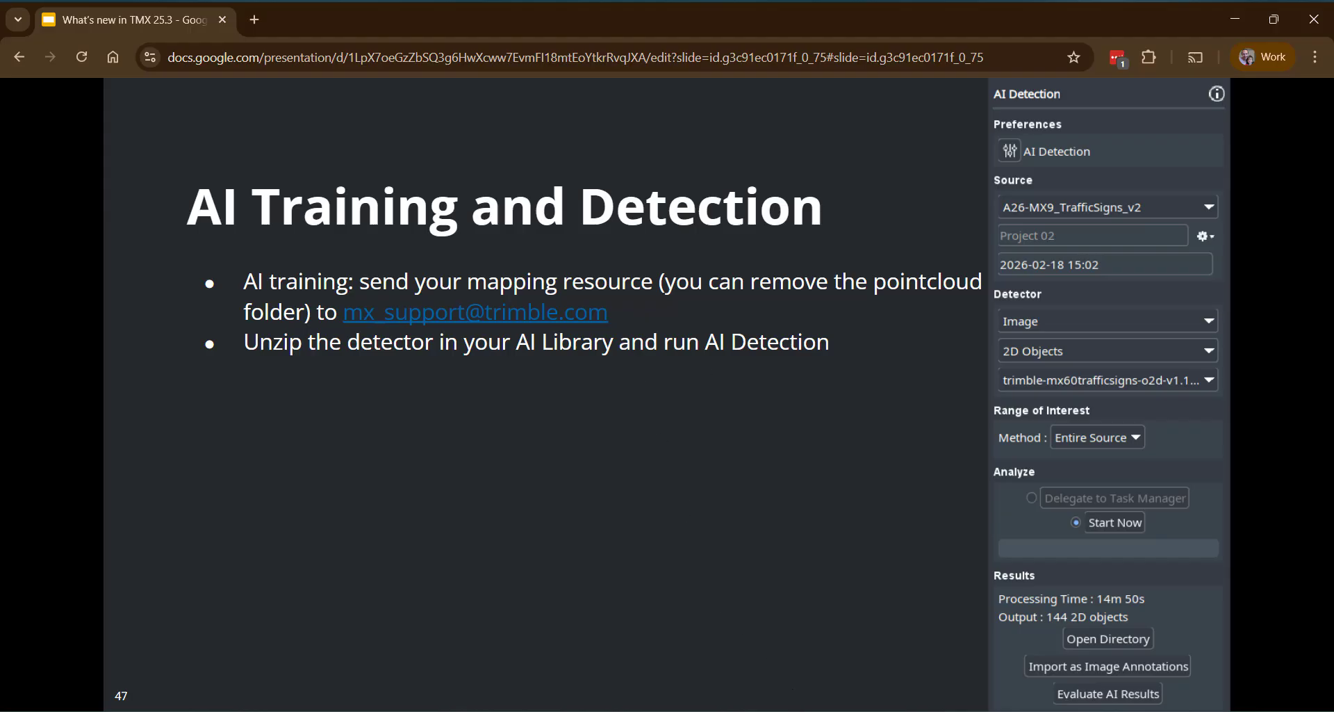
Step: Switch back to Trimble MX Assets Manager, view the AI Library's local detectors folder, and refresh the detector list
left_click(789, 710)
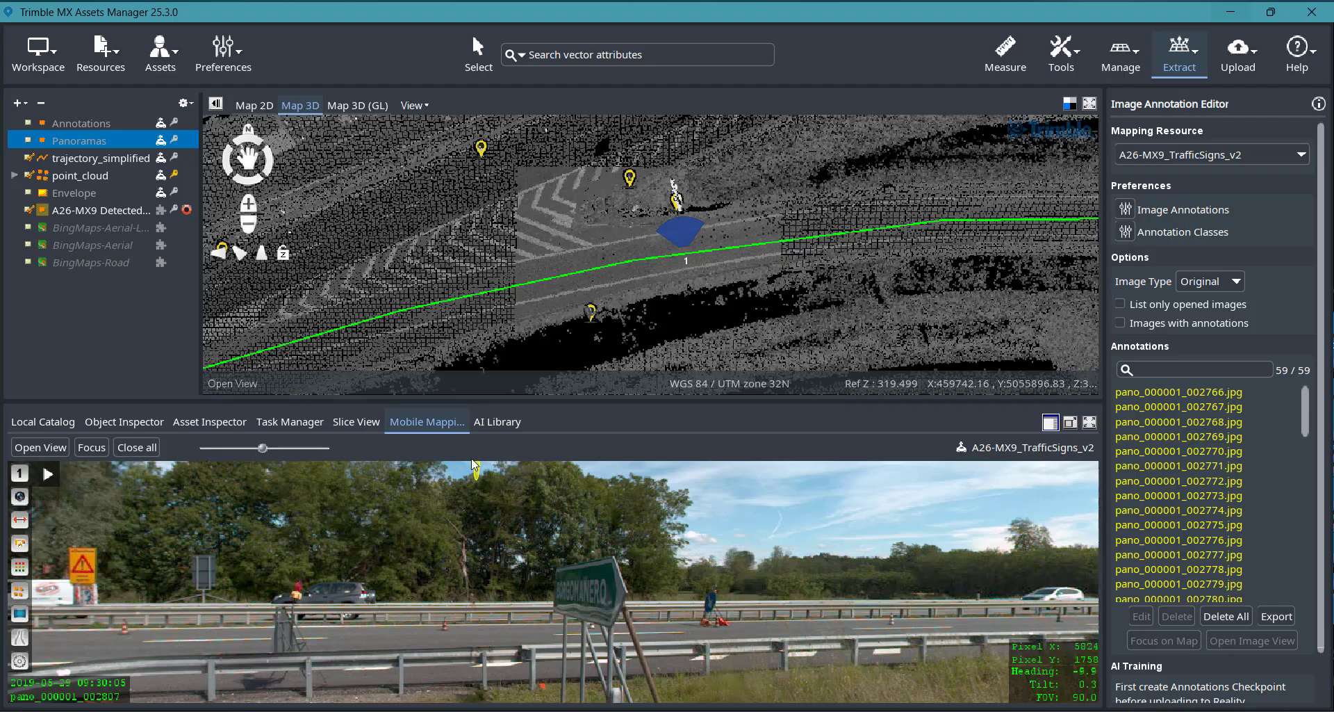
left_click(496, 422)
left_click(1003, 448)
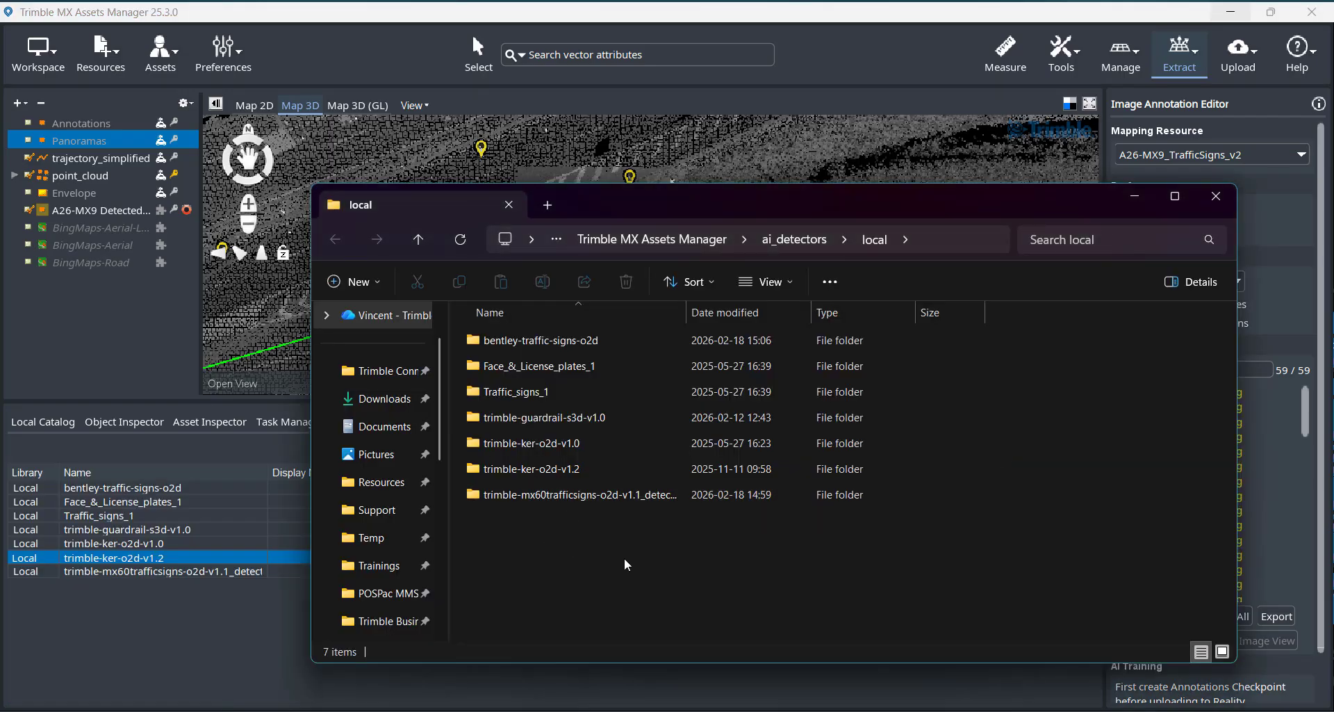
left_click(197, 656)
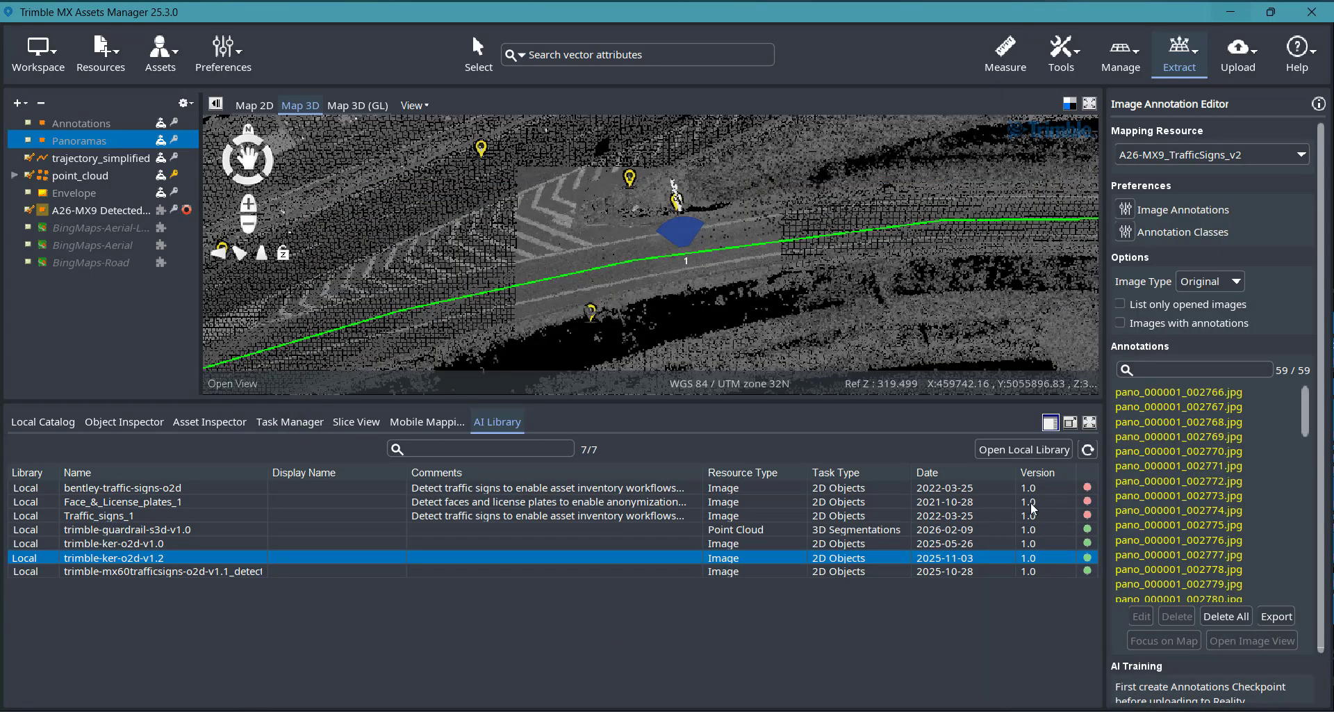
left_click(1088, 450)
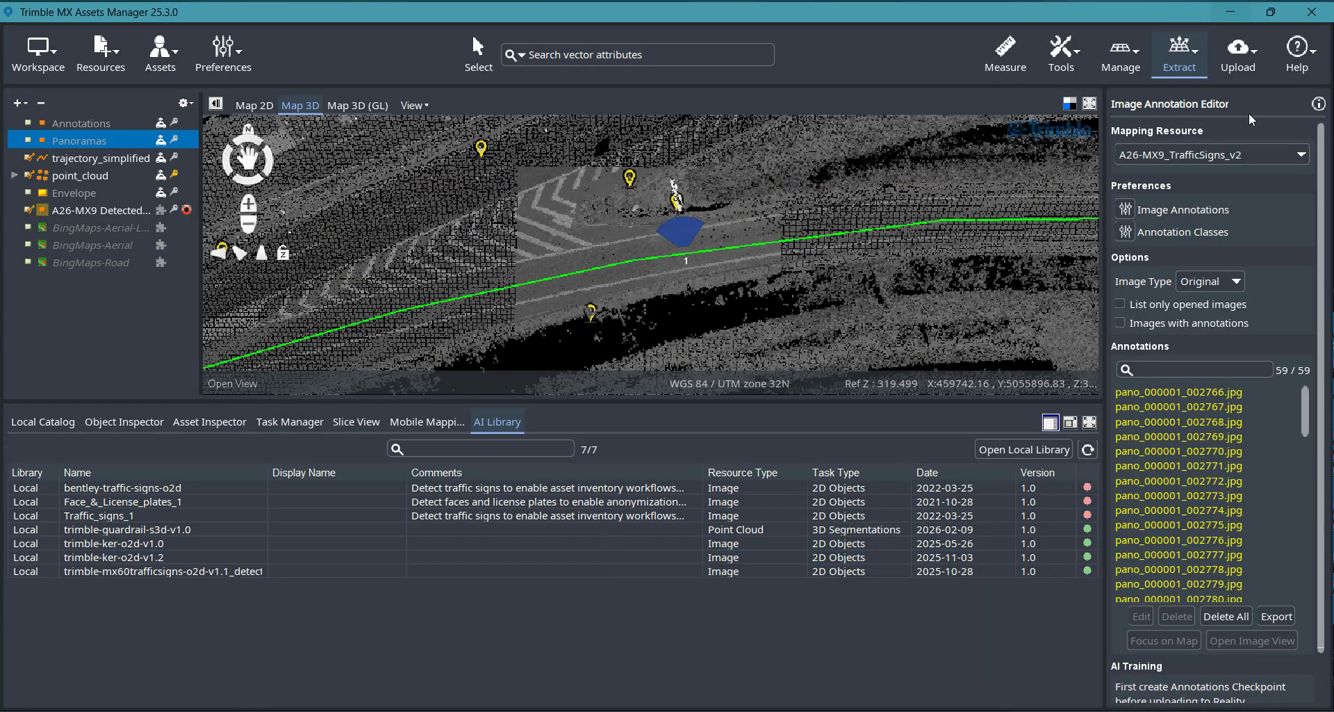
Step: Delete the existing AI Detection project Project 02 of the A26-MX9_TrafficSigns_v2 mapping resource
left_click(1195, 53)
left_click(1164, 92)
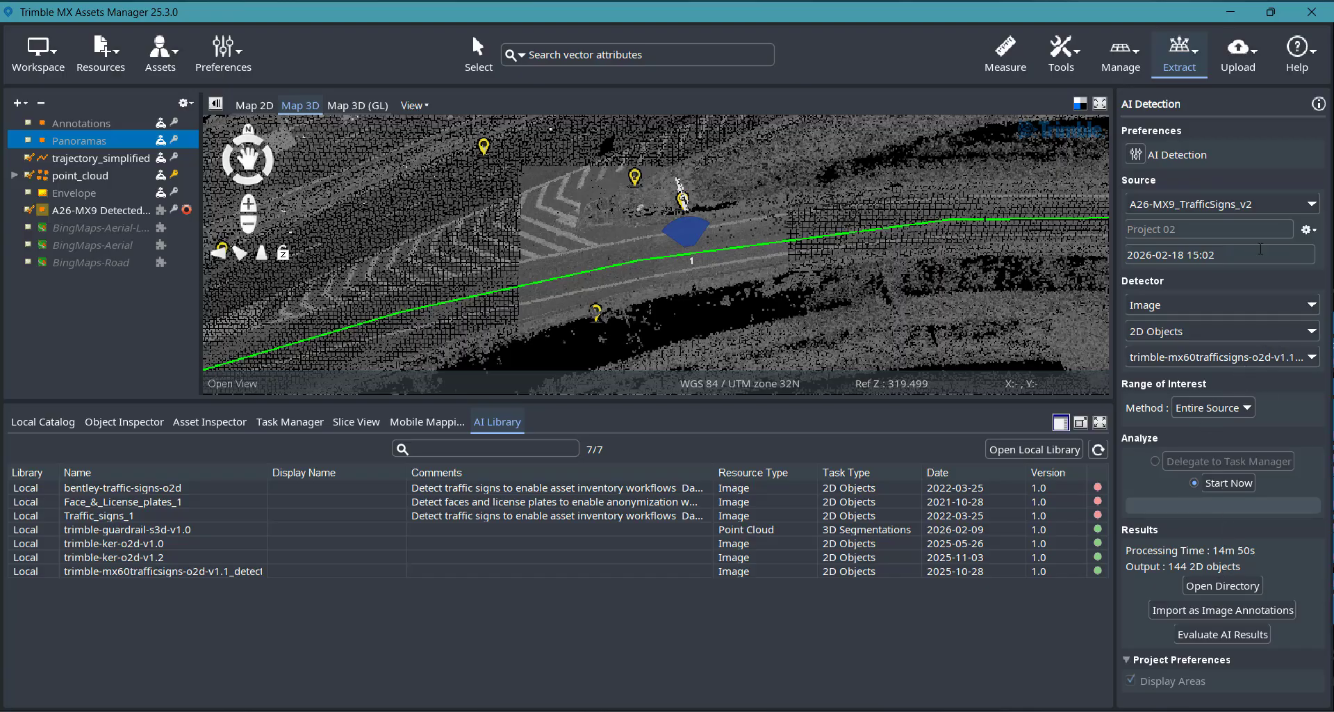
left_click(1312, 234)
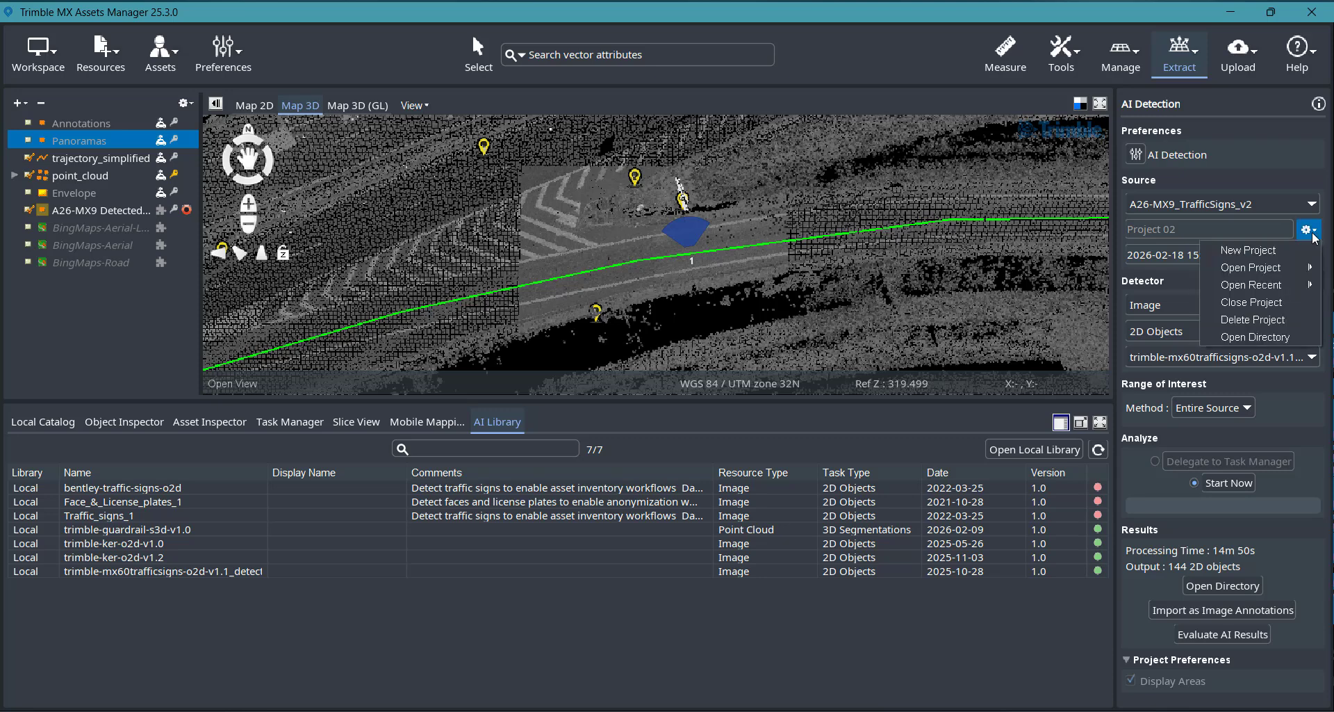
left_click(1253, 319)
left_click(596, 386)
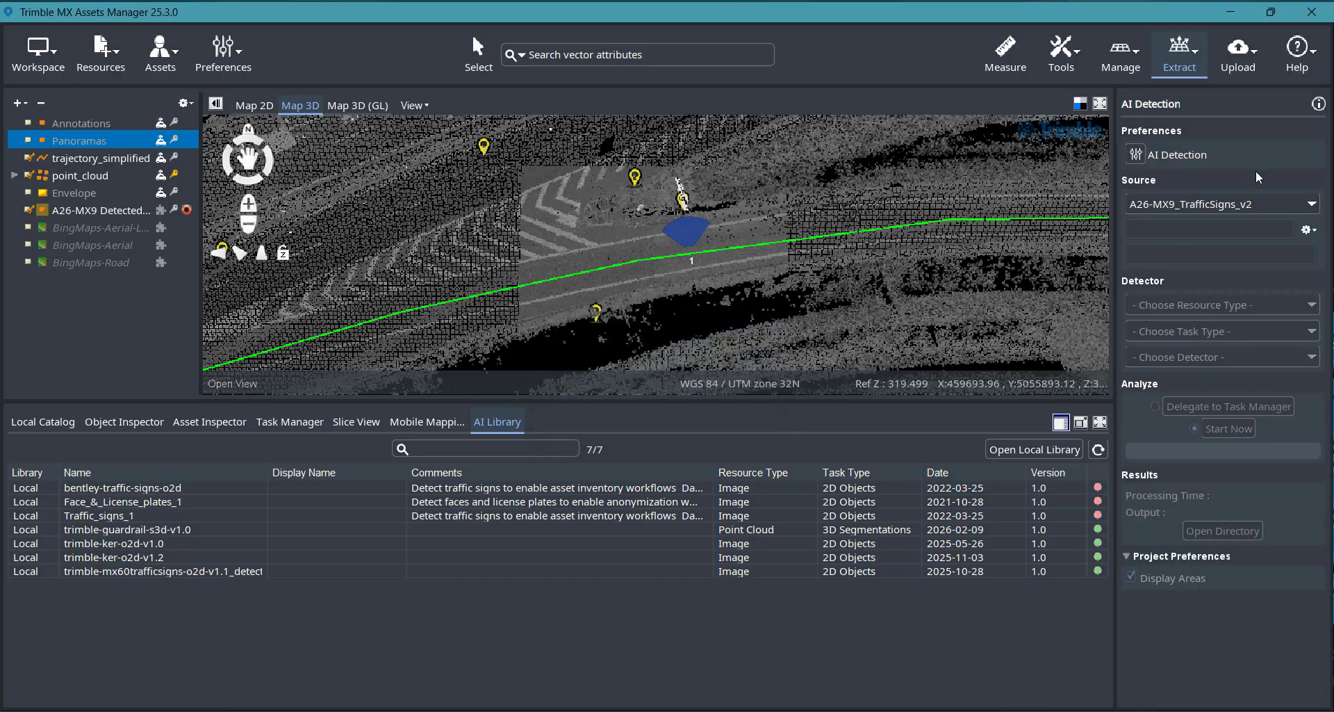
Step: Create a new AI Detection project for 2D Objects in images with the trimble-mx60trafficsigns-o2d-v1.1 detector, and run it on the entire source
left_click(1310, 231)
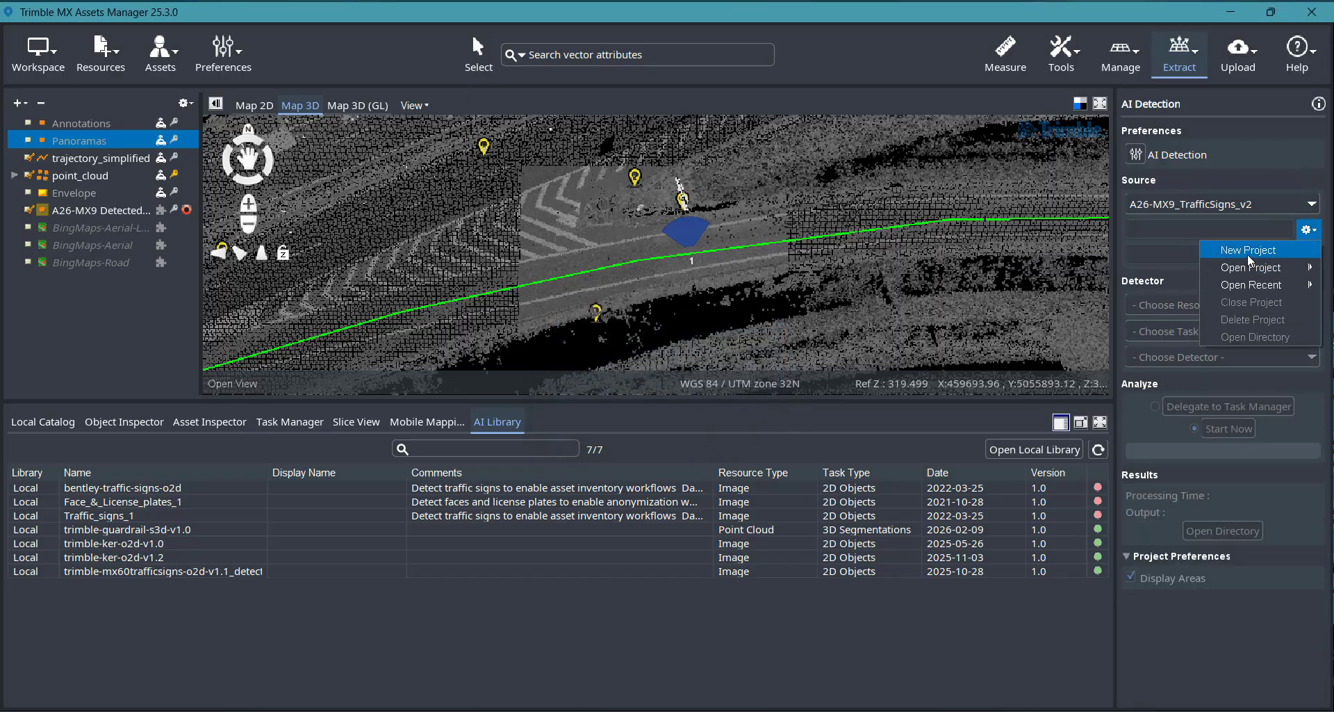
left_click(1248, 253)
left_click(1224, 307)
left_click(1185, 357)
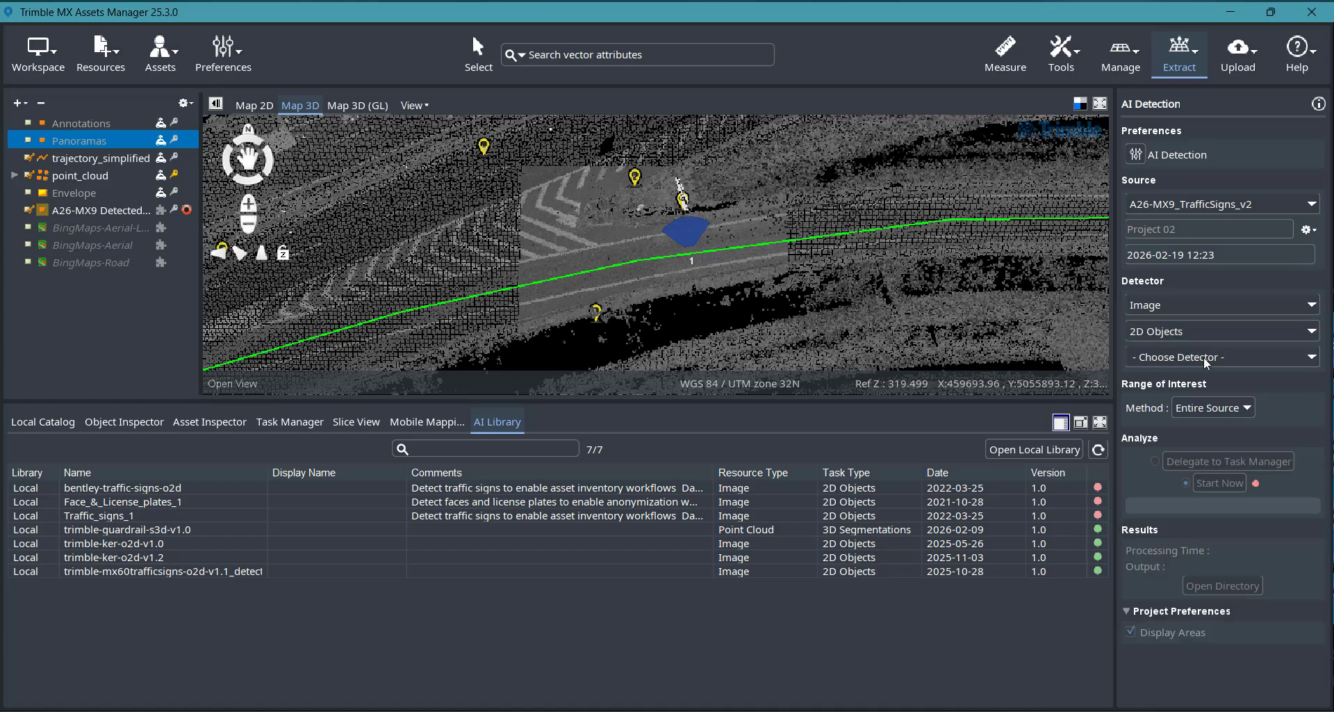
left_click(1195, 363)
left_click(1177, 424)
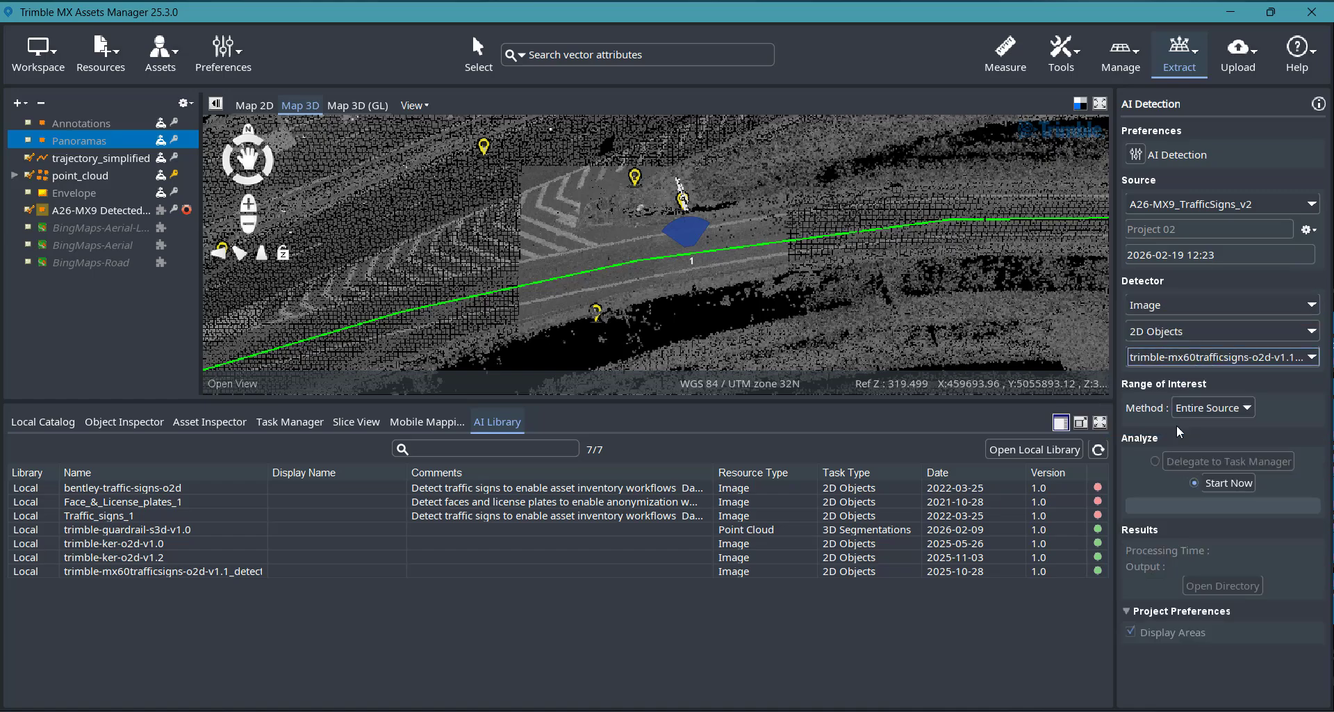
left_click(1216, 483)
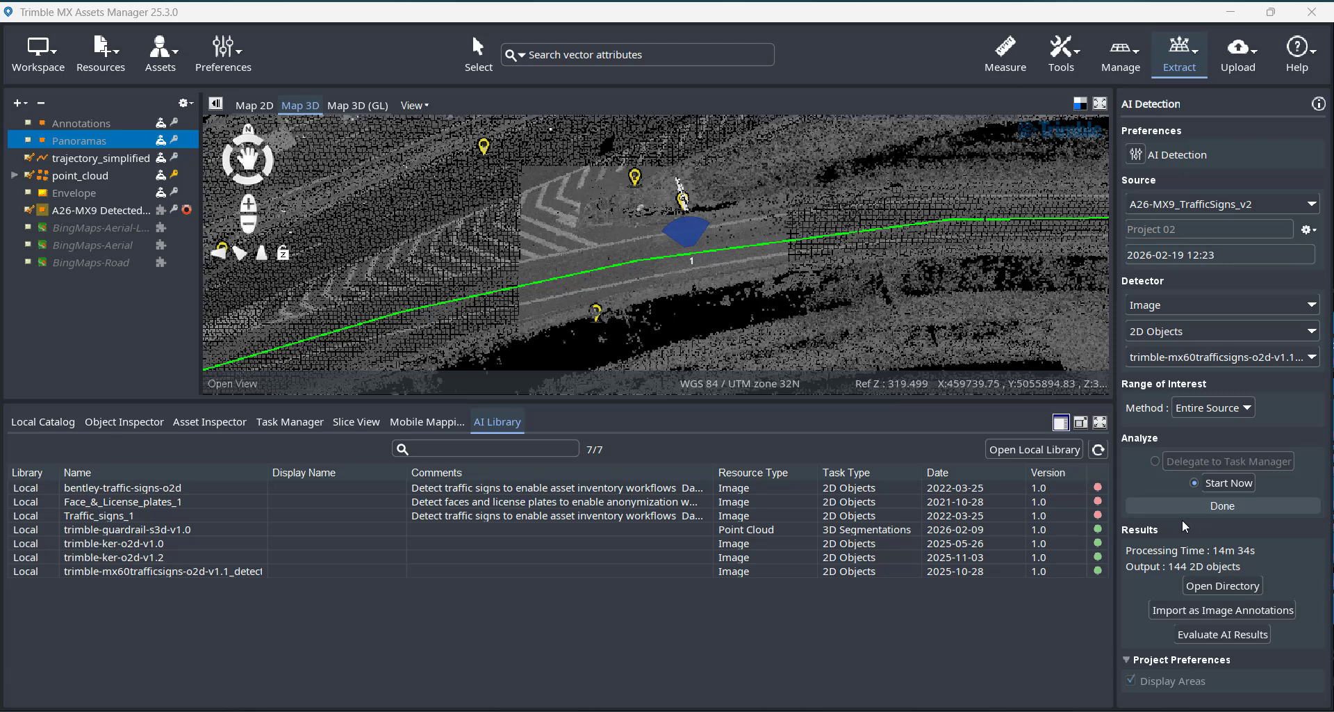
Step: Show the Annotations layer on the 3D map to view the annotation positions, and hide it again
left_click(29, 124)
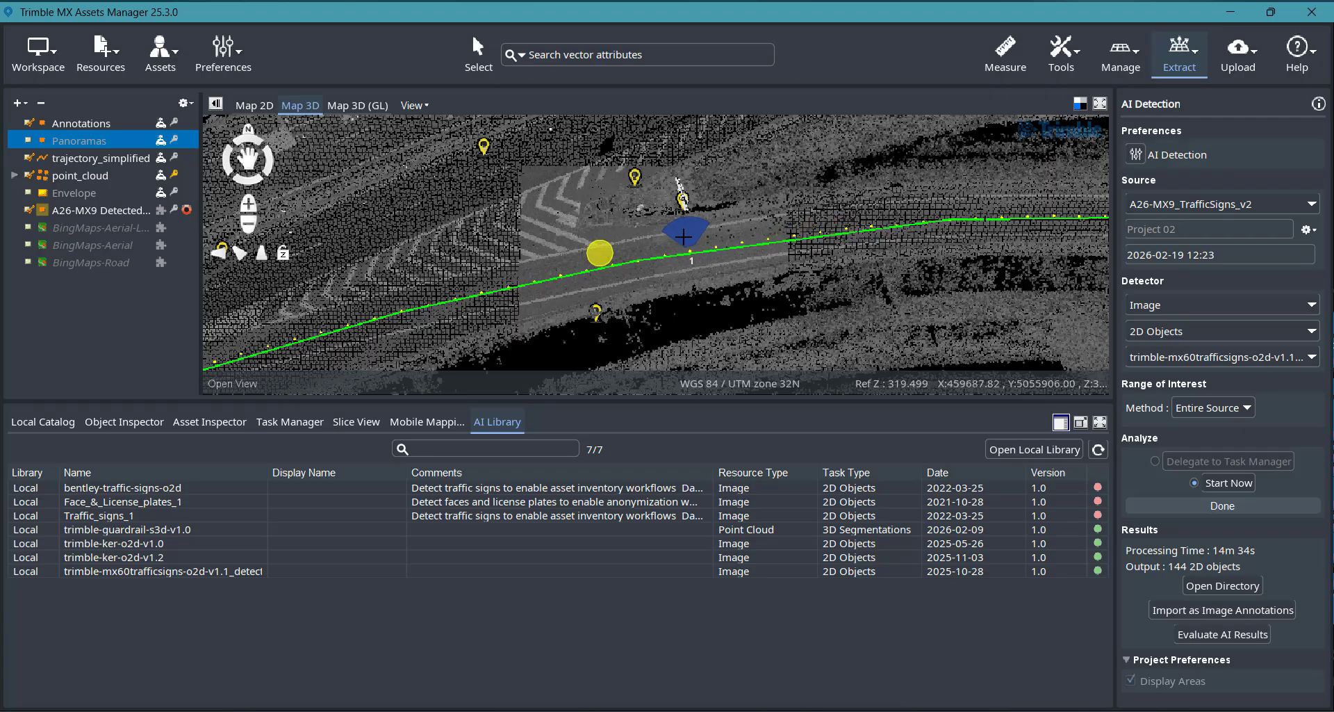
left_click(28, 124)
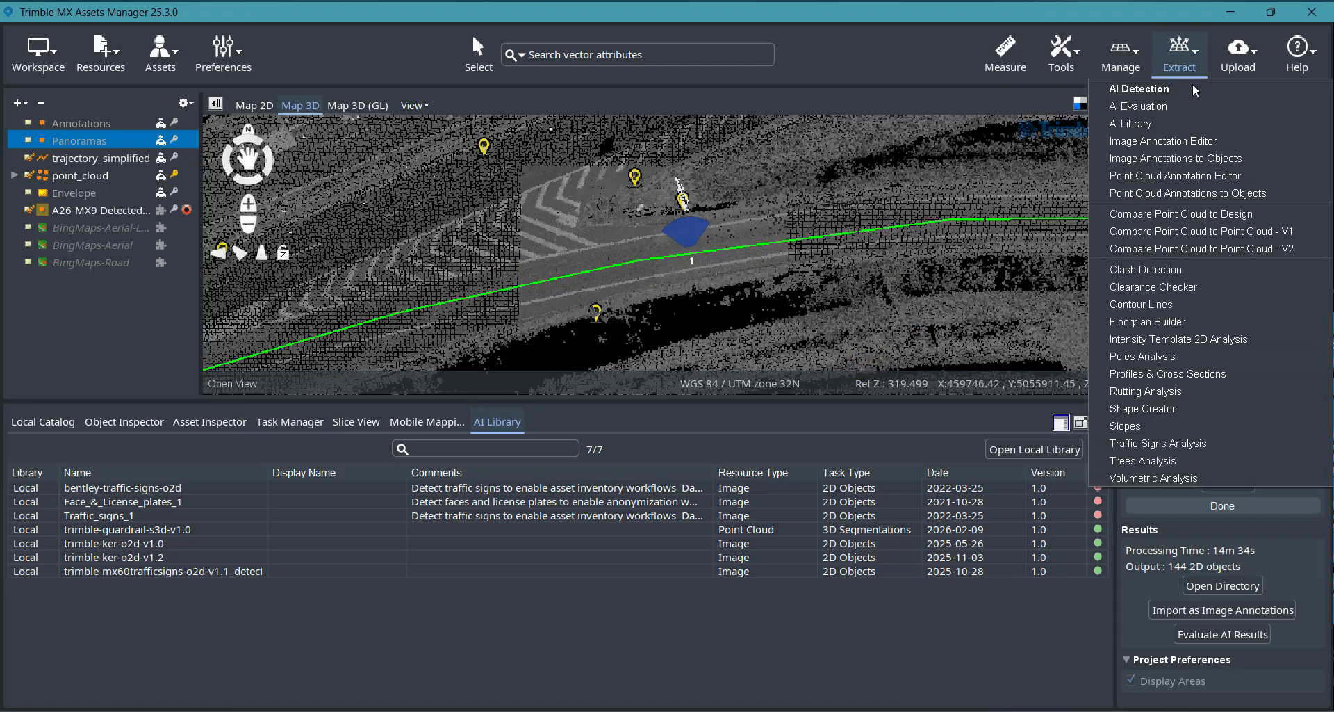
left_click(1159, 107)
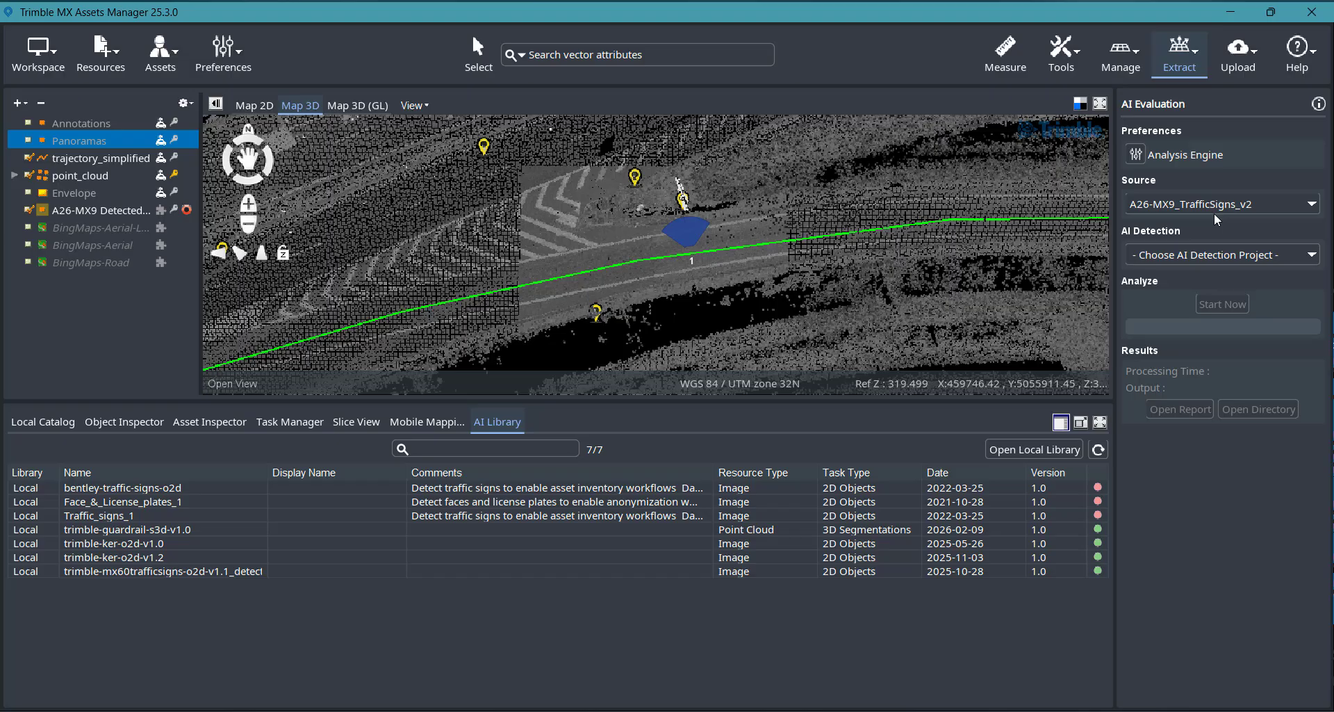
left_click(1311, 259)
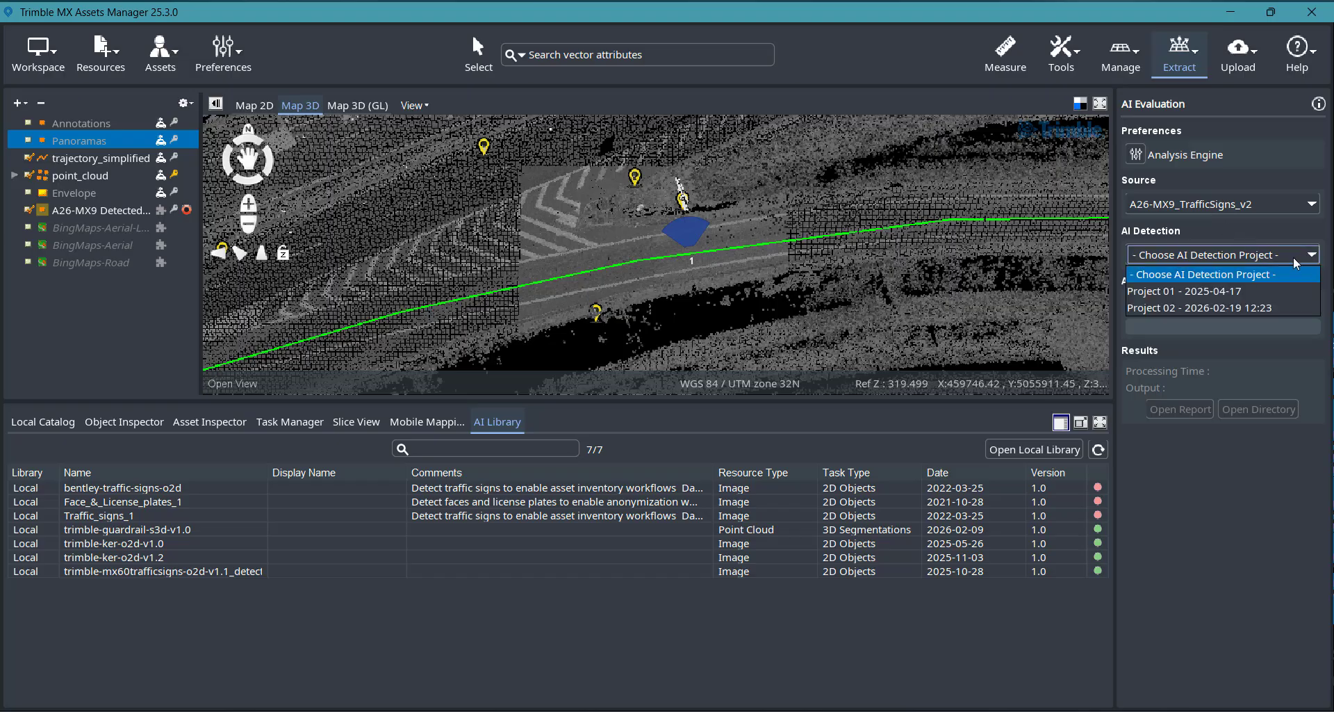
left_click(1219, 308)
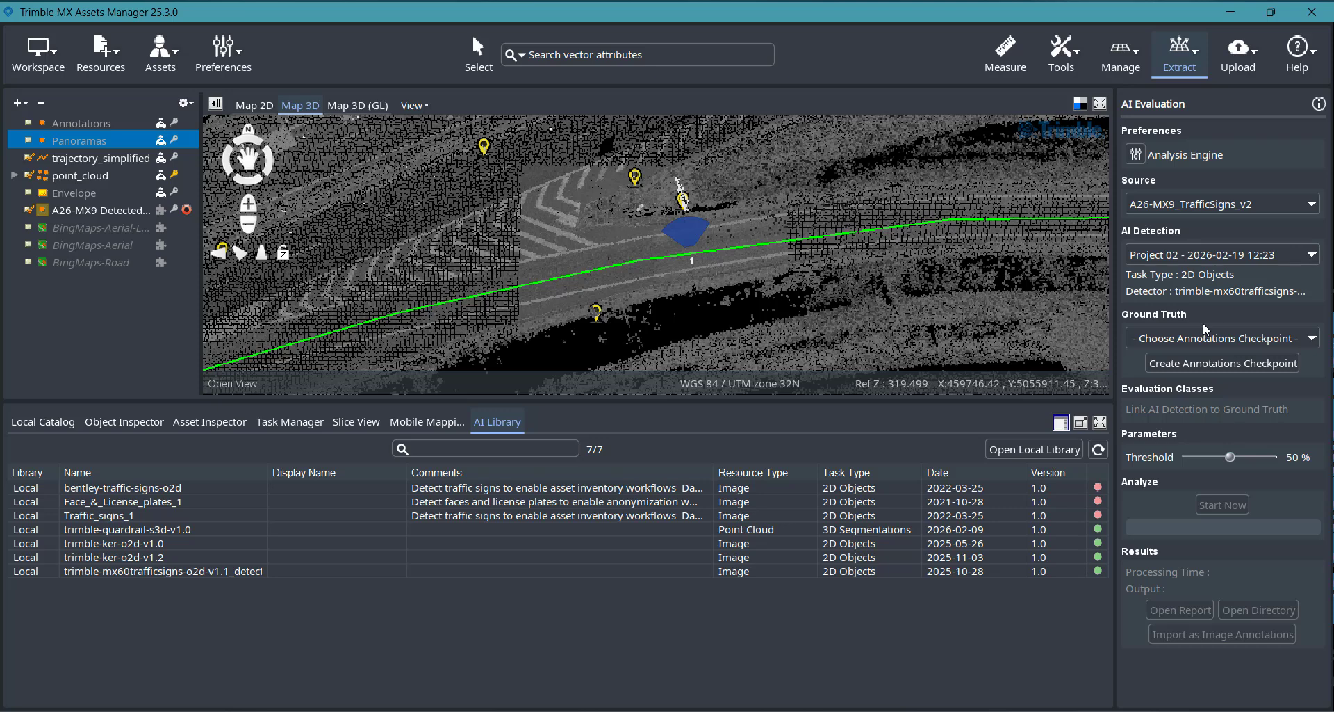
left_click(1307, 340)
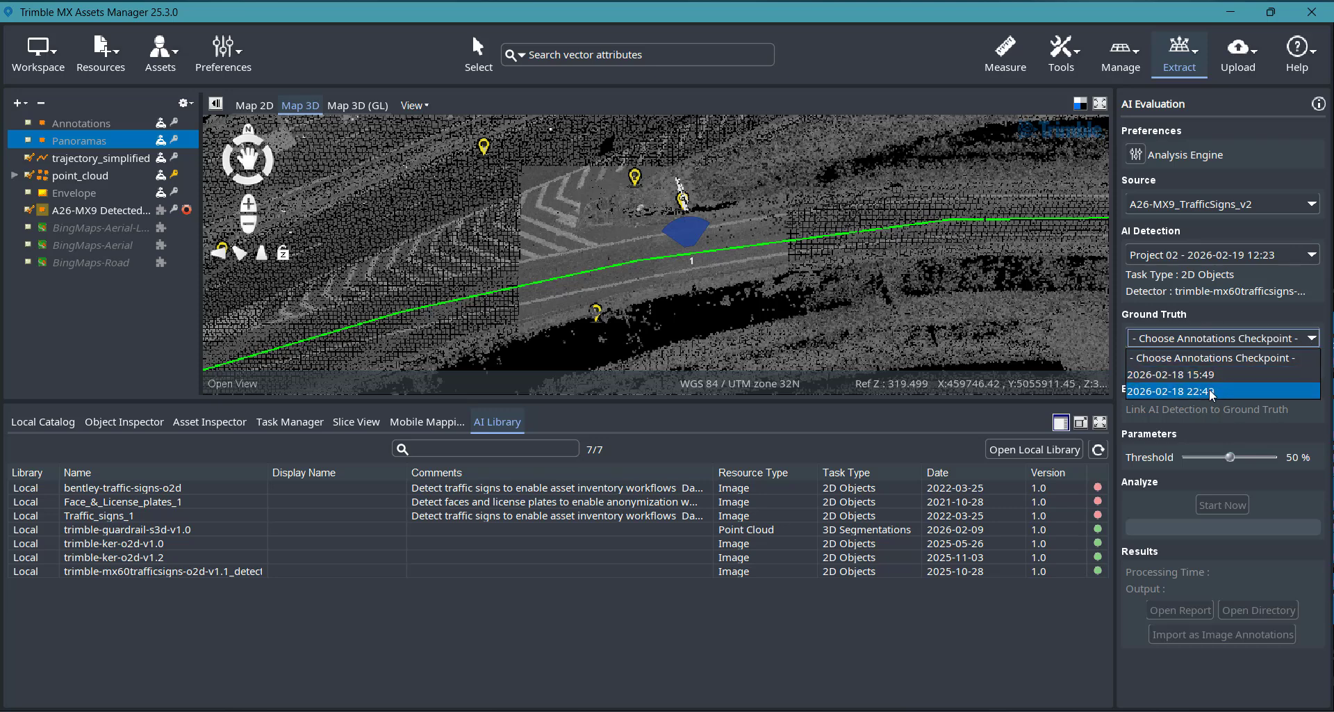
left_click(1213, 357)
left_click(1220, 363)
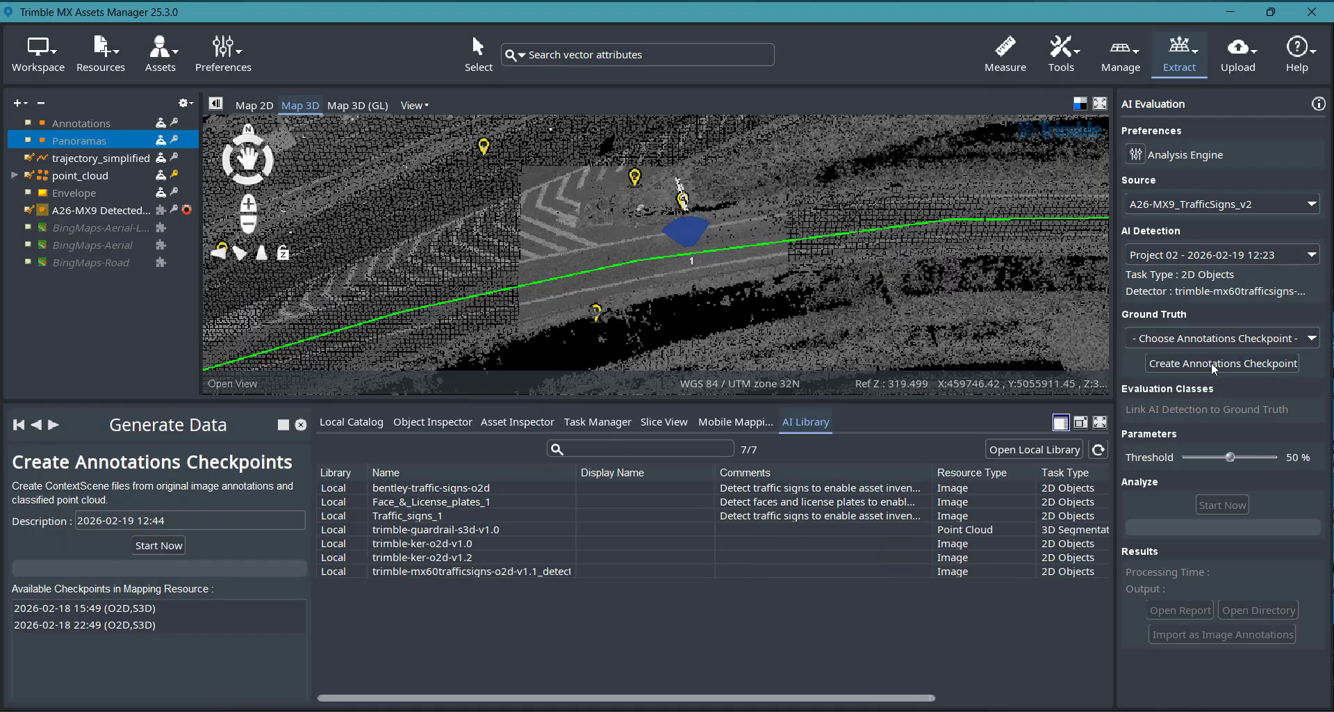
left_click(161, 545)
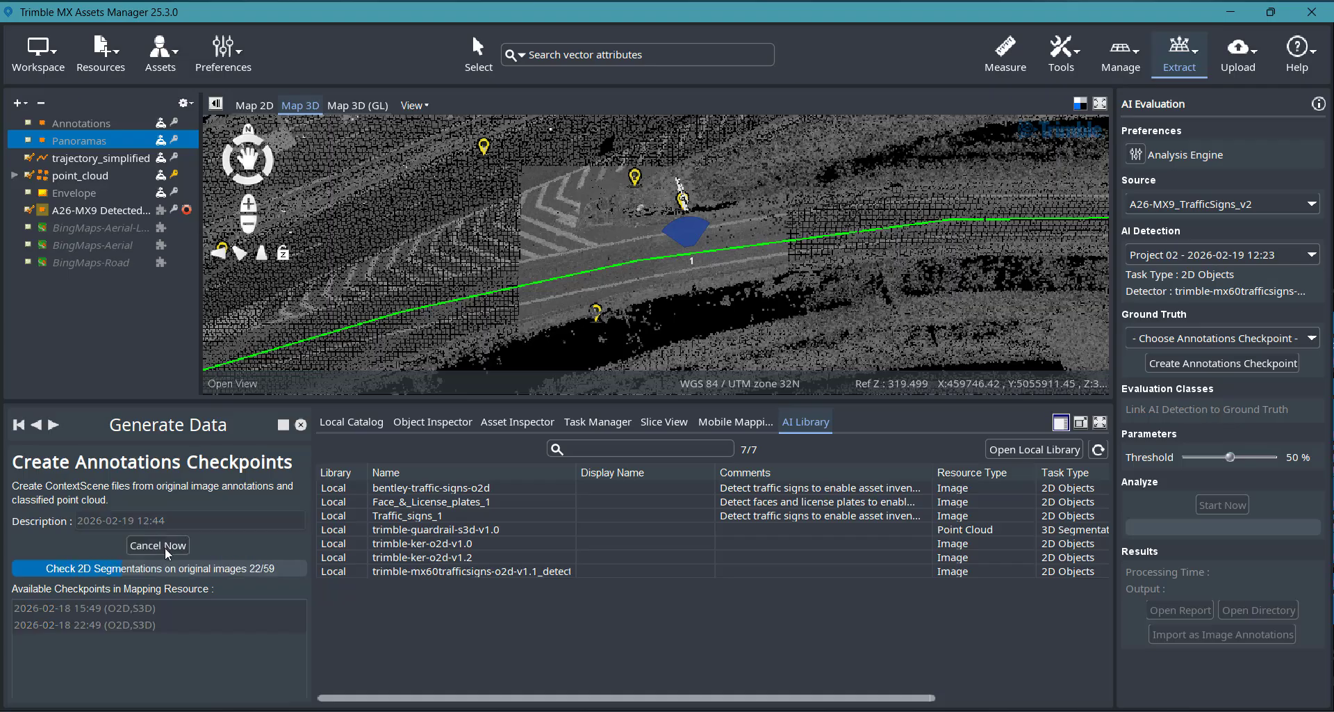
left_click(648, 386)
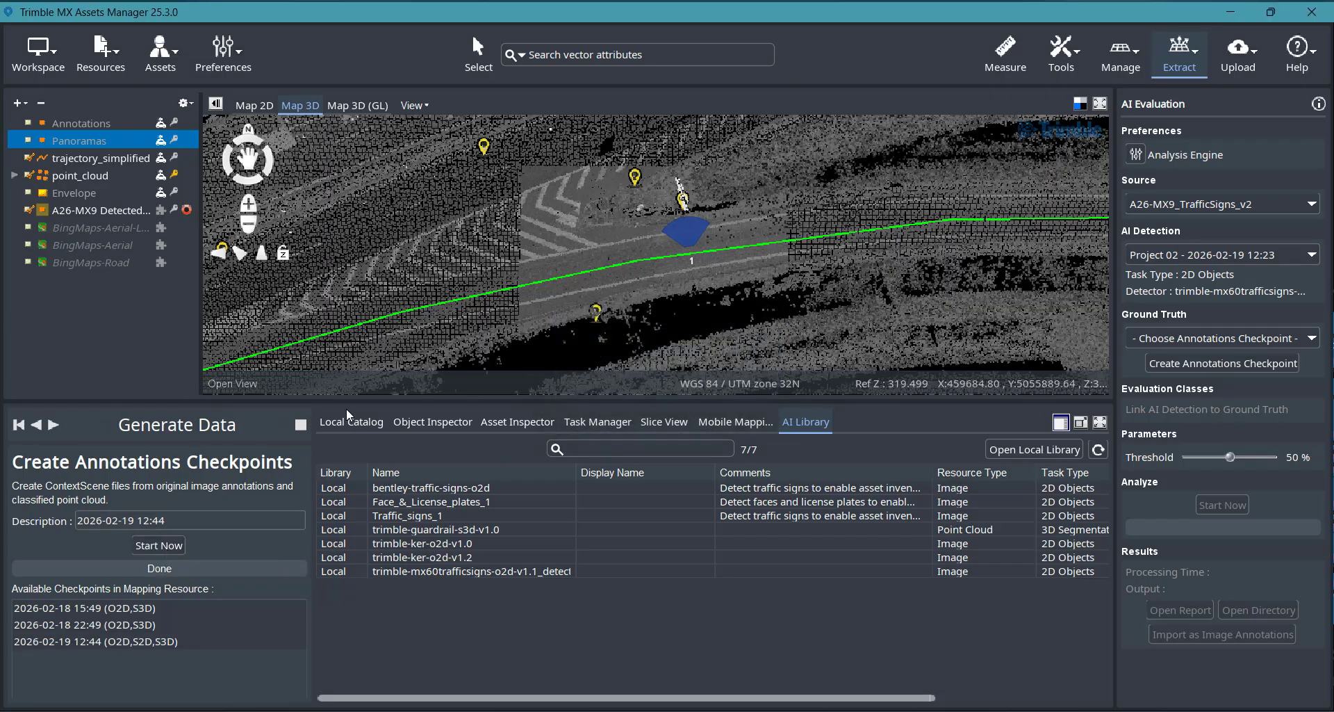
left_click(299, 425)
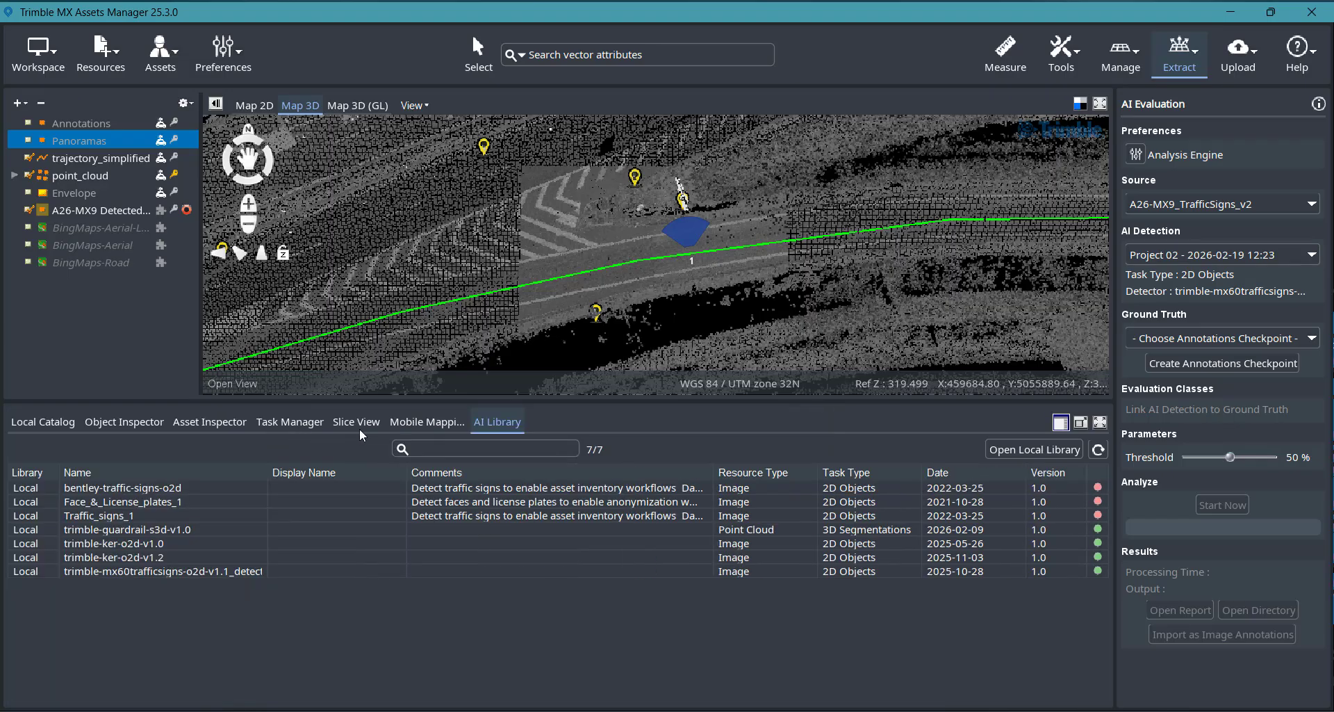
left_click(1230, 341)
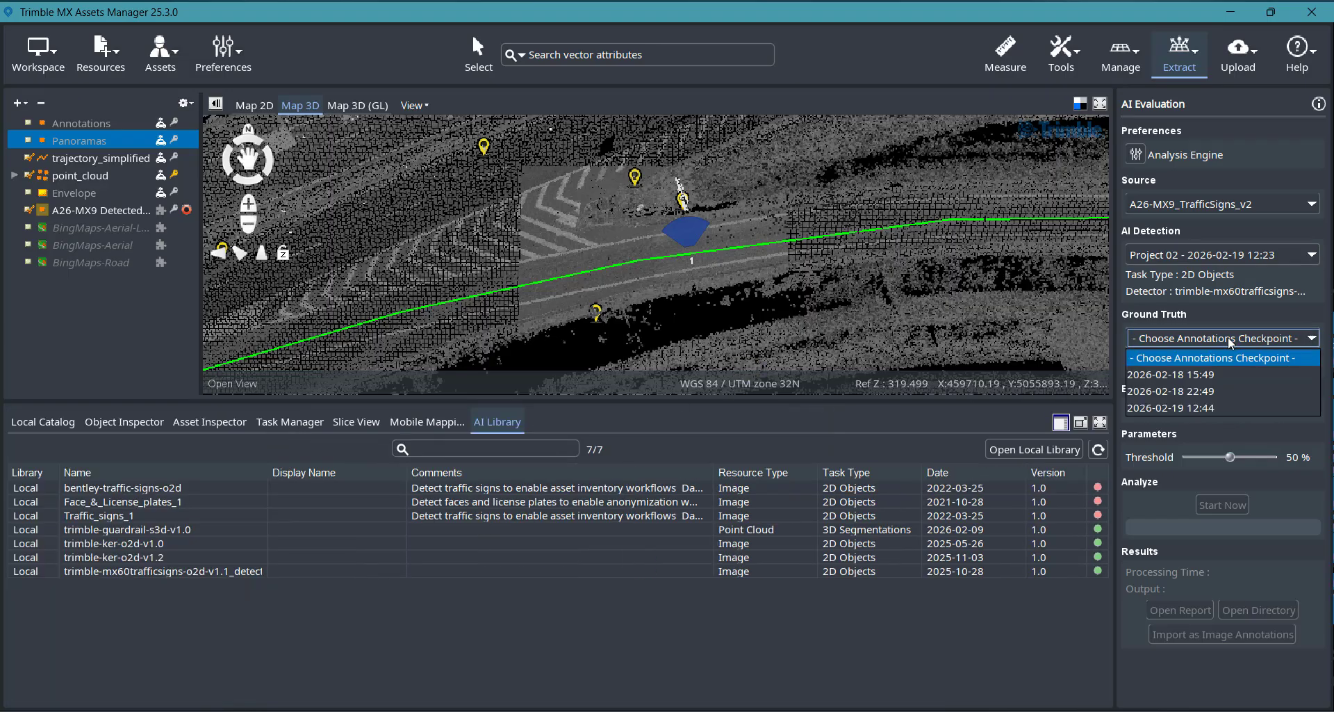
left_click(1189, 409)
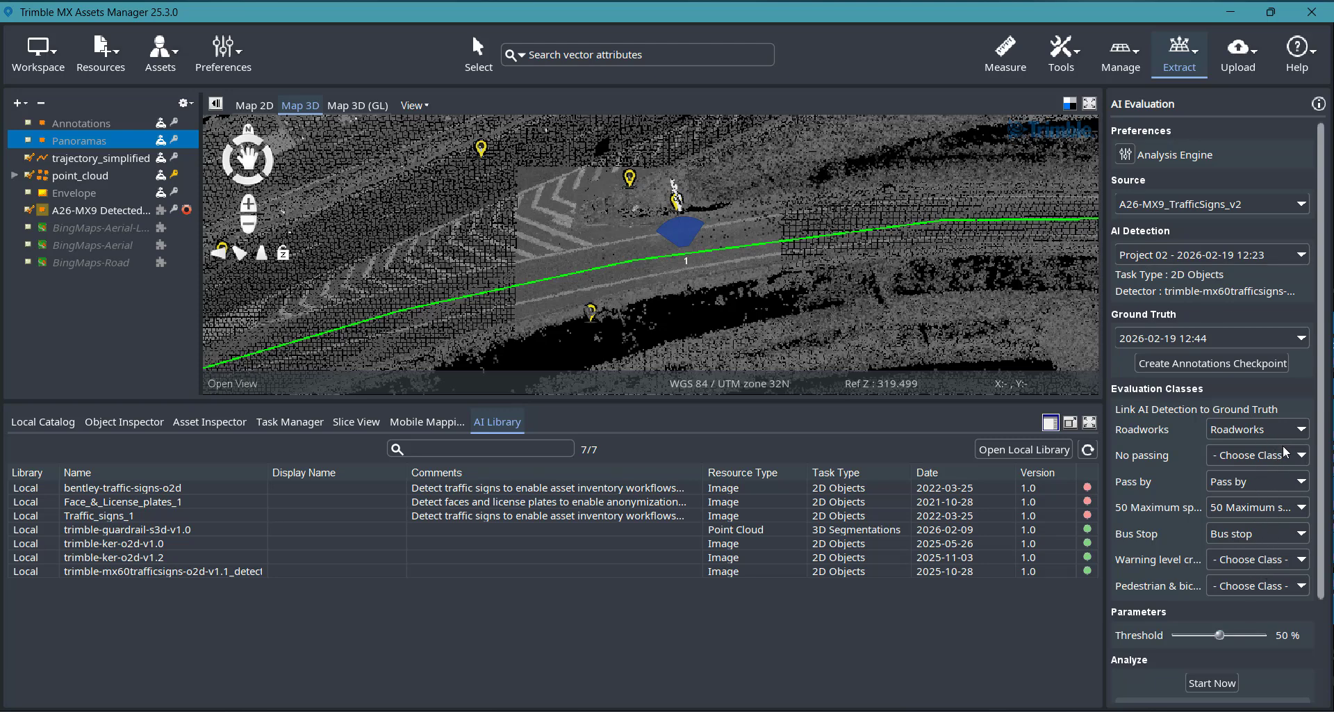
scroll(1257, 454, "down", 1)
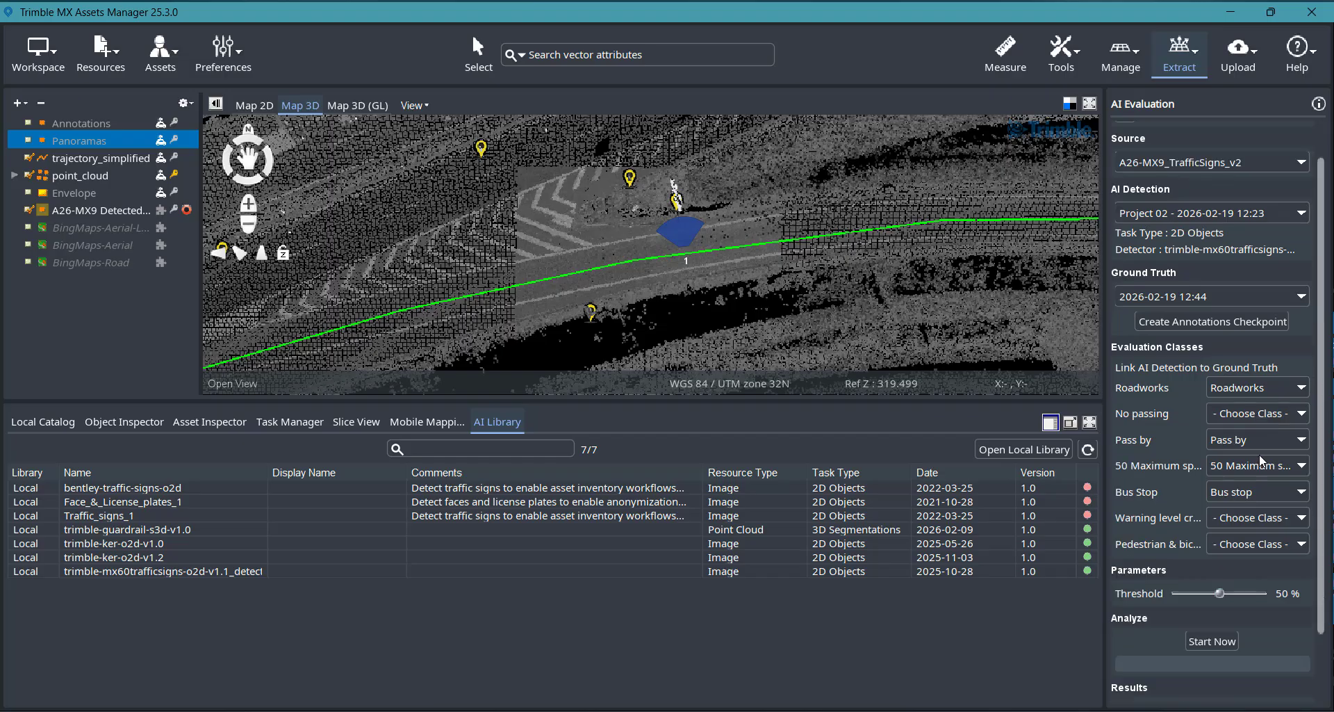
scroll(1264, 464, "up", 1)
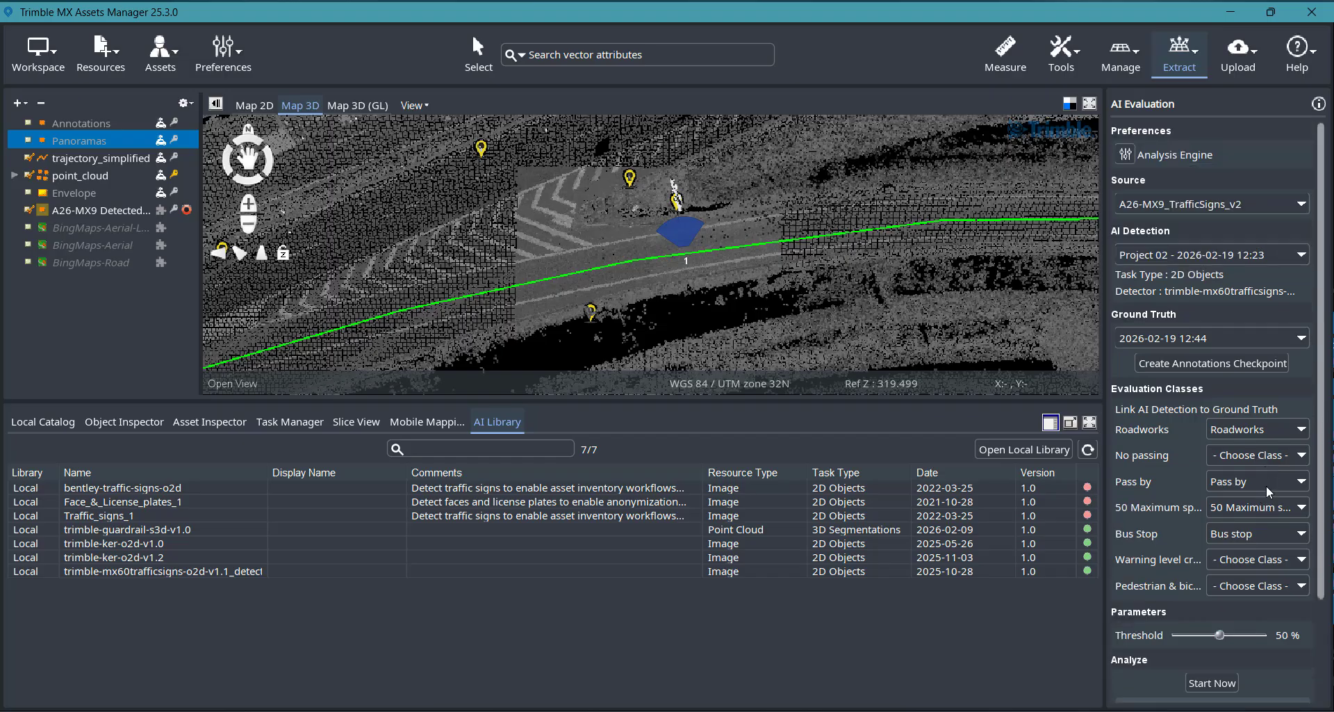
left_click(1215, 680)
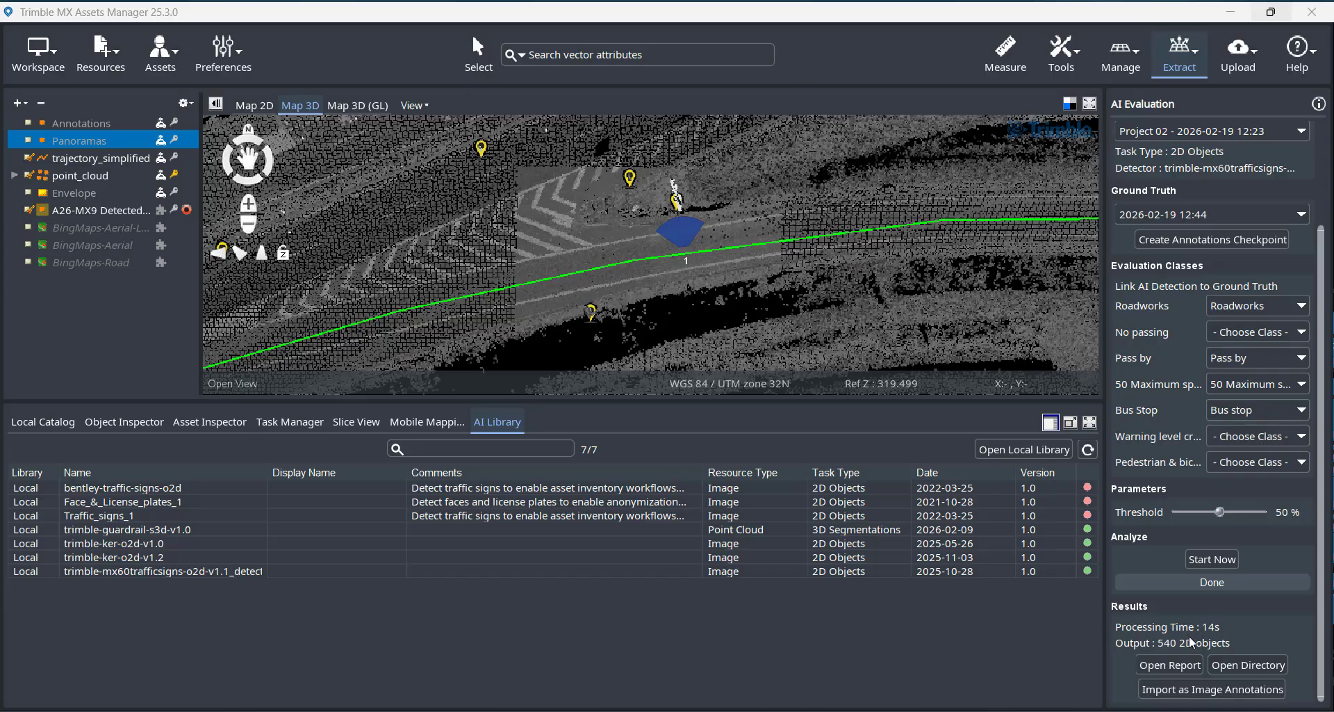
left_click(1173, 665)
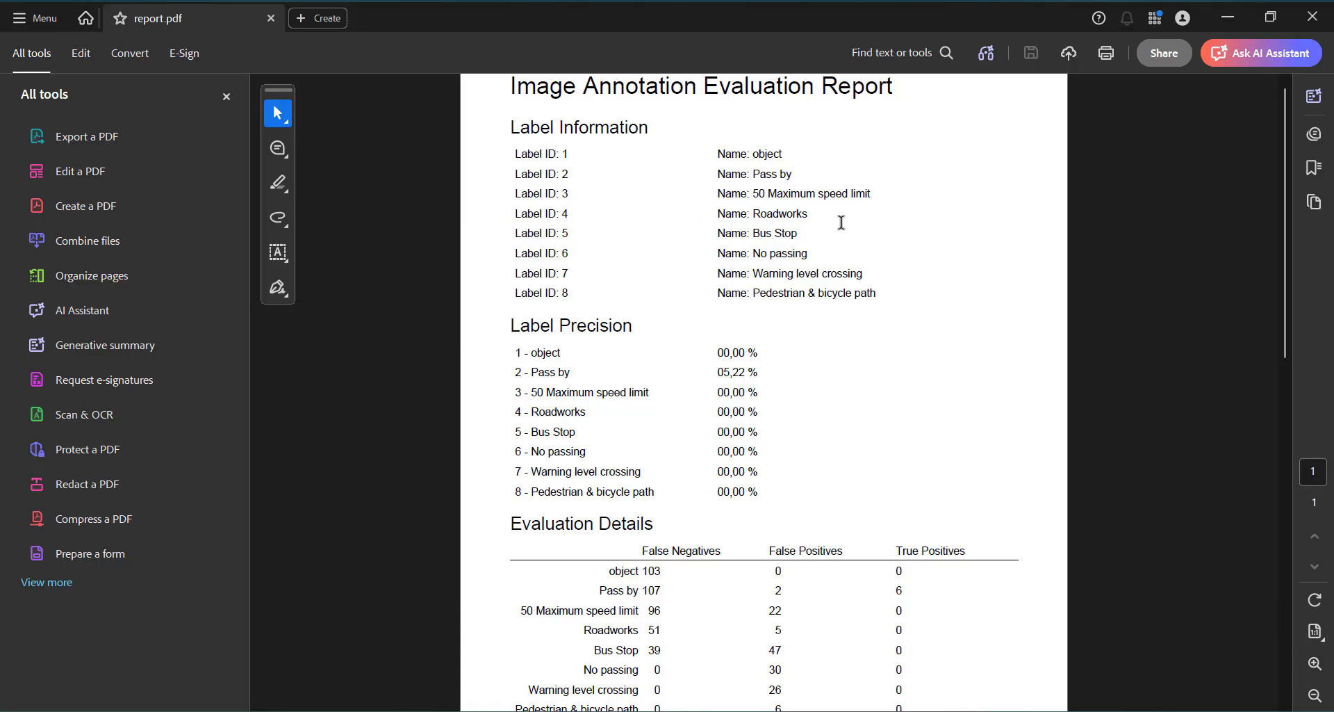
Step: Examine the label precision values and the false negatives, false positives and true positives in the evaluation report, and minimize it
left_click_drag(523, 351, 752, 490)
left_click(516, 349)
left_click_drag(516, 349, 629, 384)
left_click(721, 373)
left_click_drag(759, 378, 729, 376)
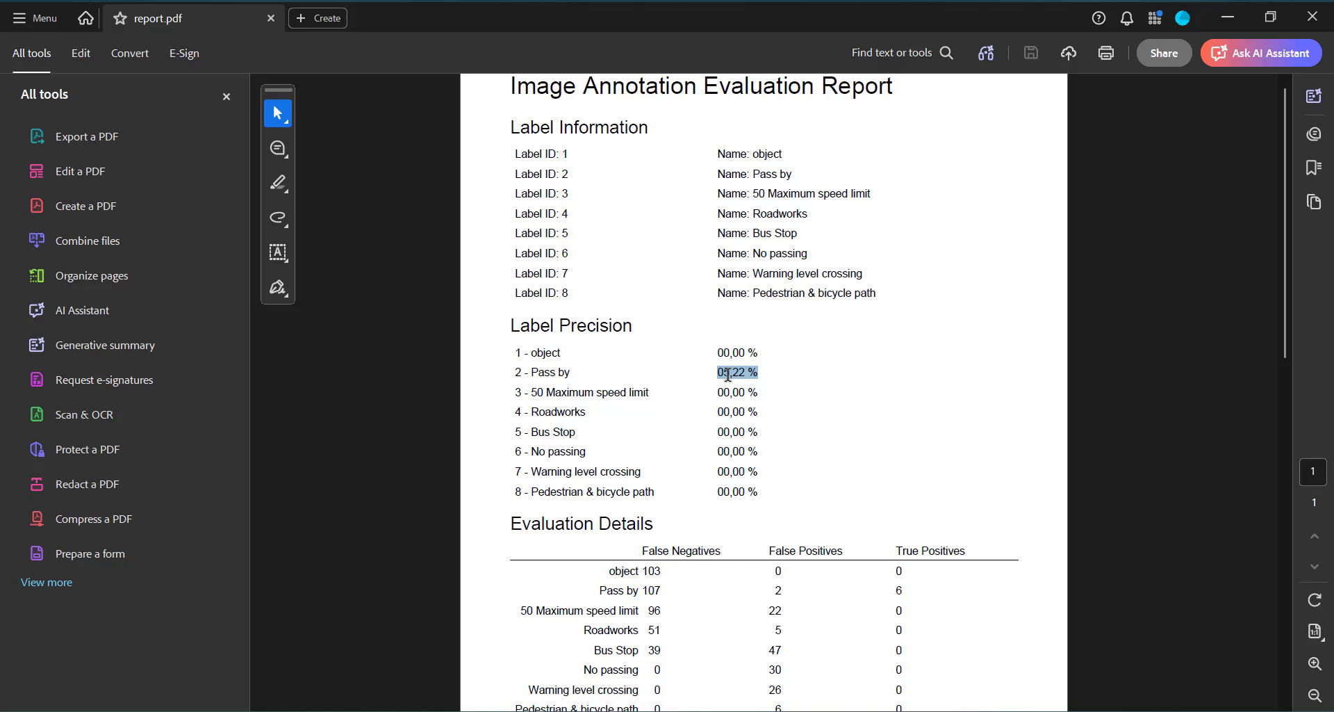
left_click(850, 348)
scroll(886, 344, "down", 1)
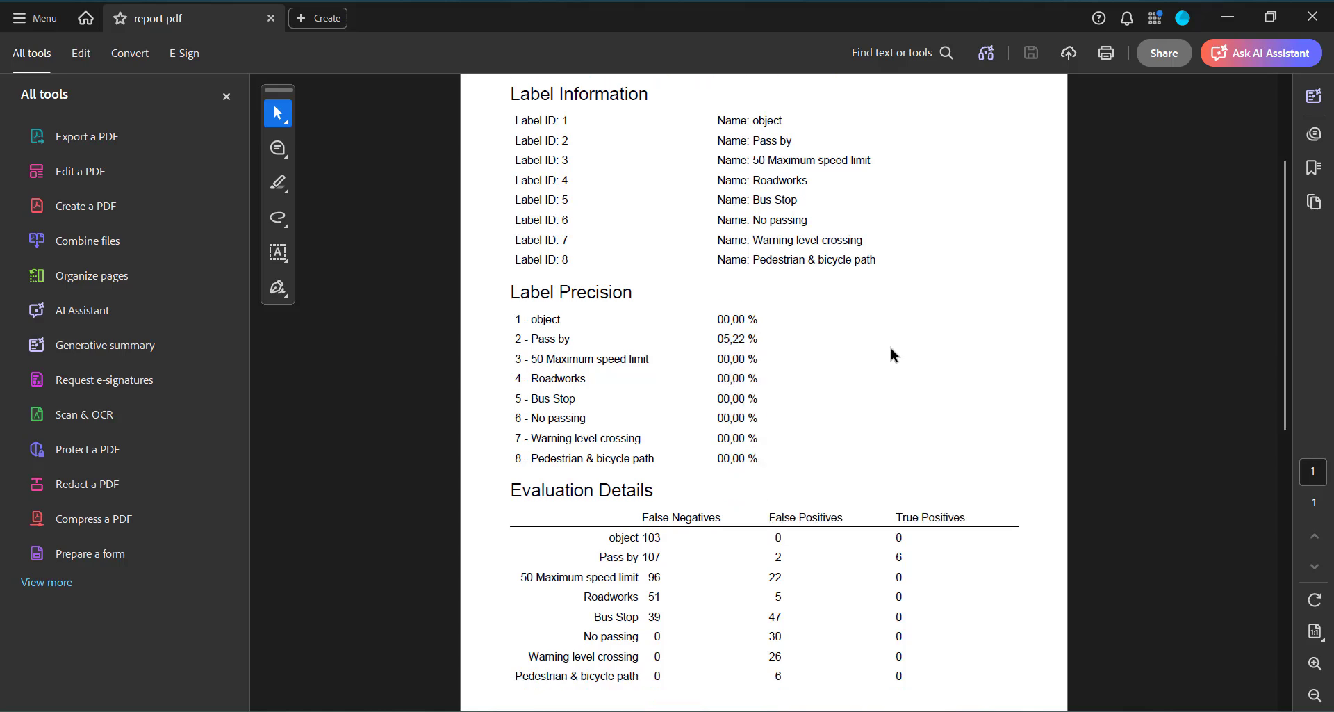
scroll(889, 343, "down", 1)
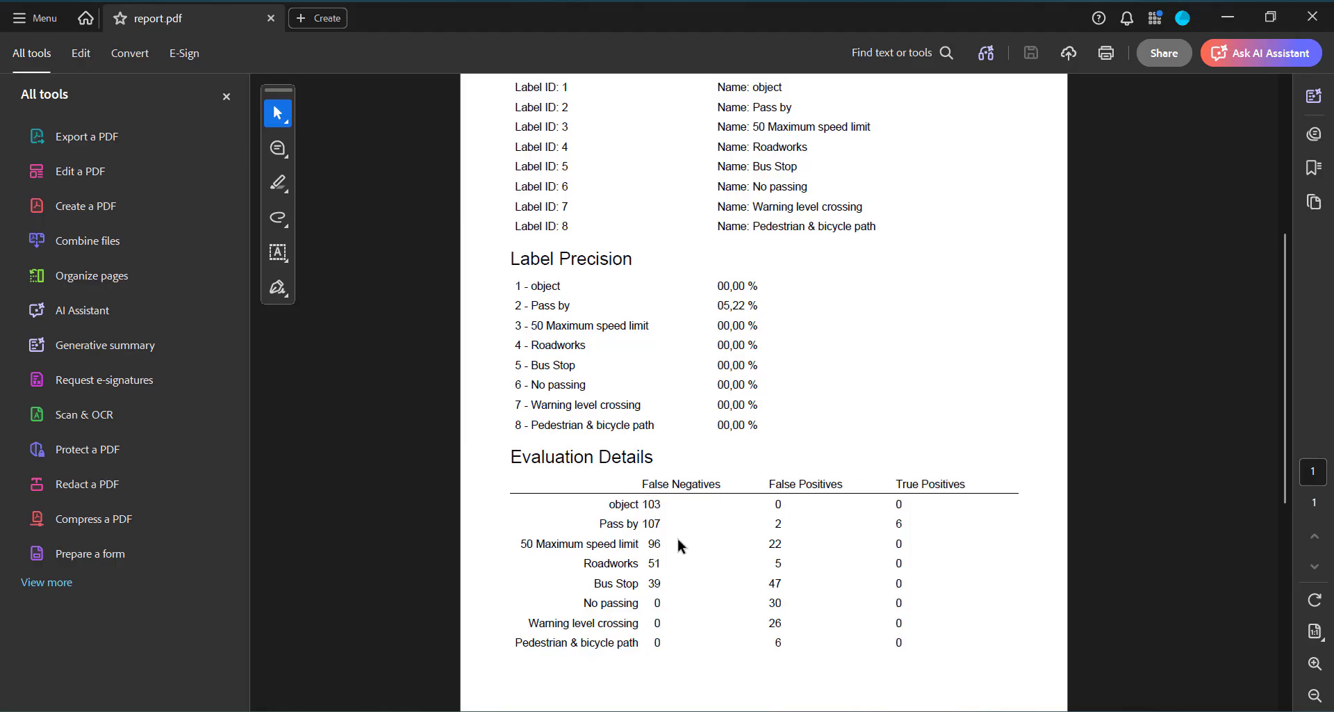
scroll(845, 507, "down", 3)
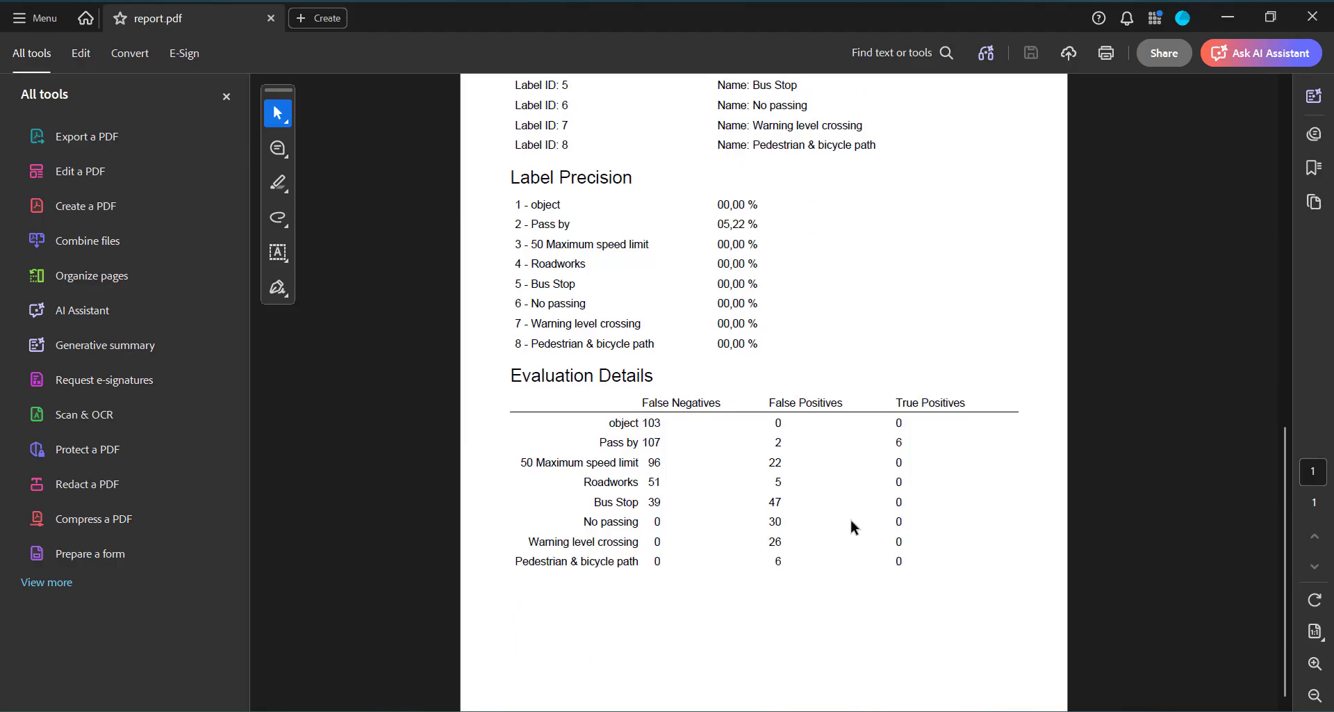
scroll(849, 516, "up", 5)
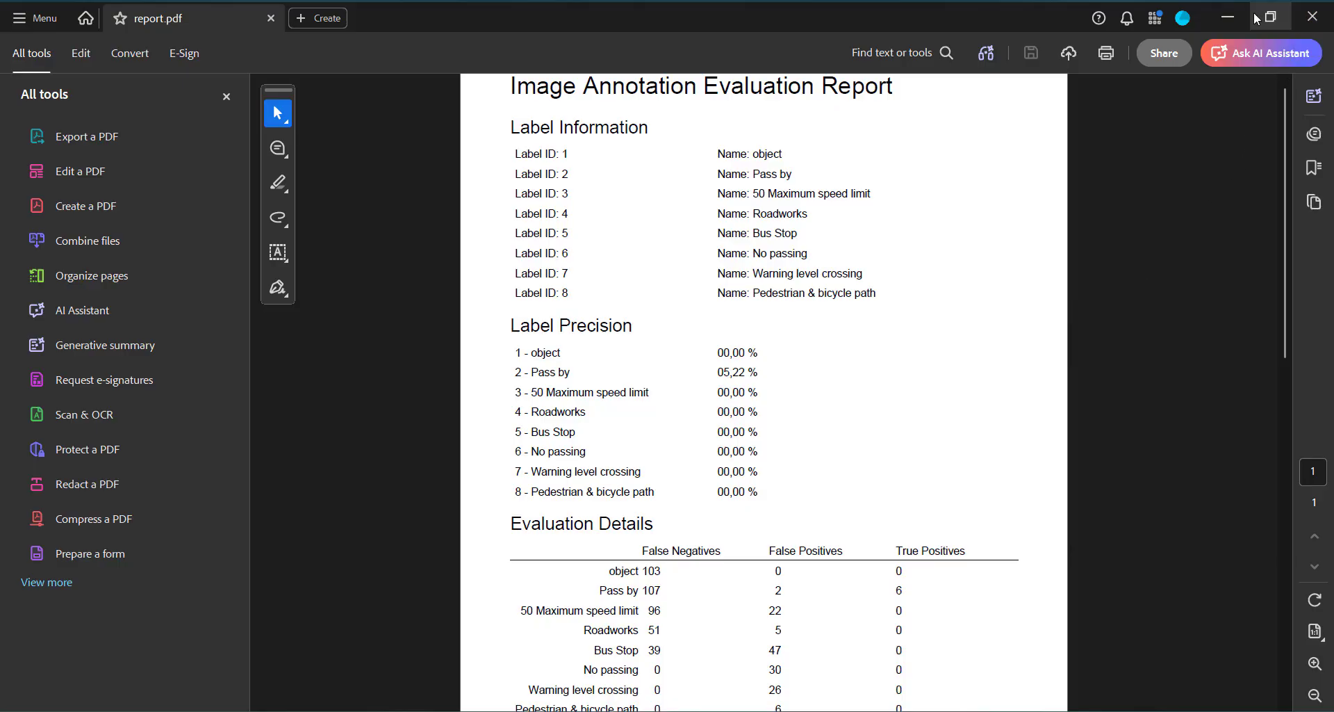
left_click(1228, 17)
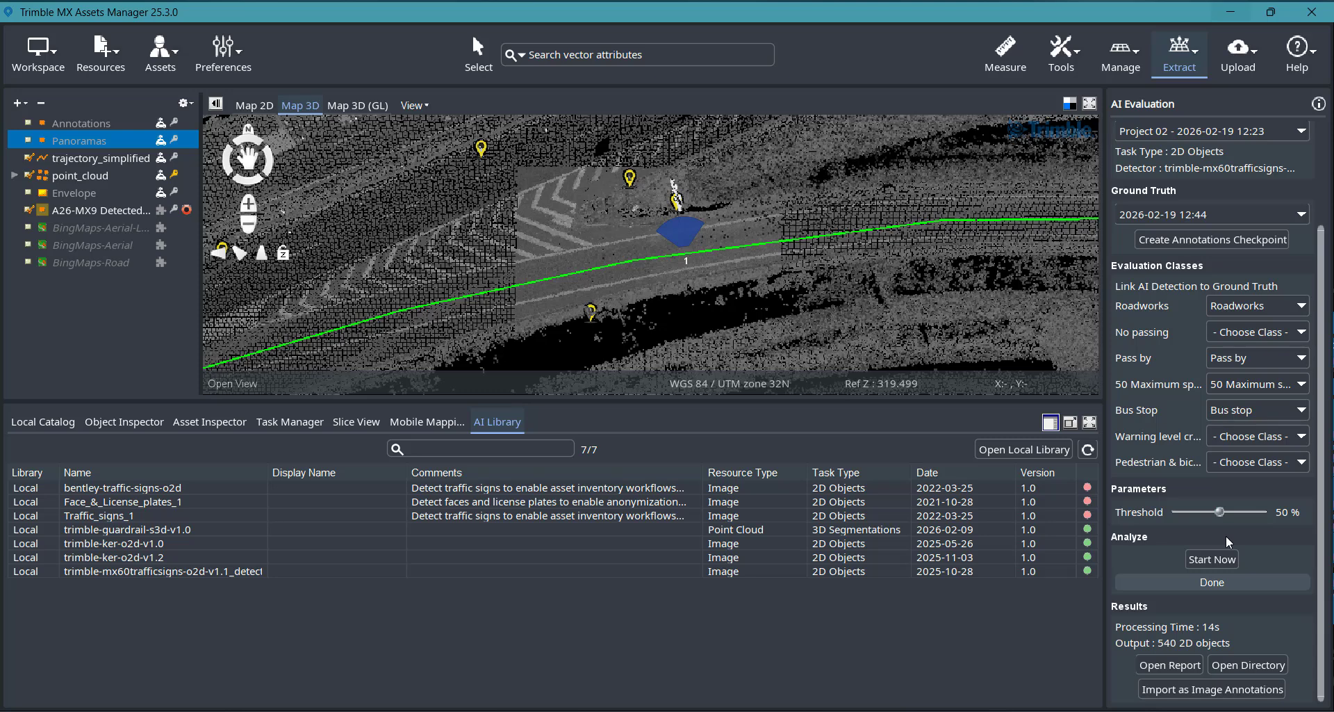
Step: Import the AI evaluation output as image annotations, replacing the existing ones, and close the Edit Mapping Resource procedure
left_click(1204, 690)
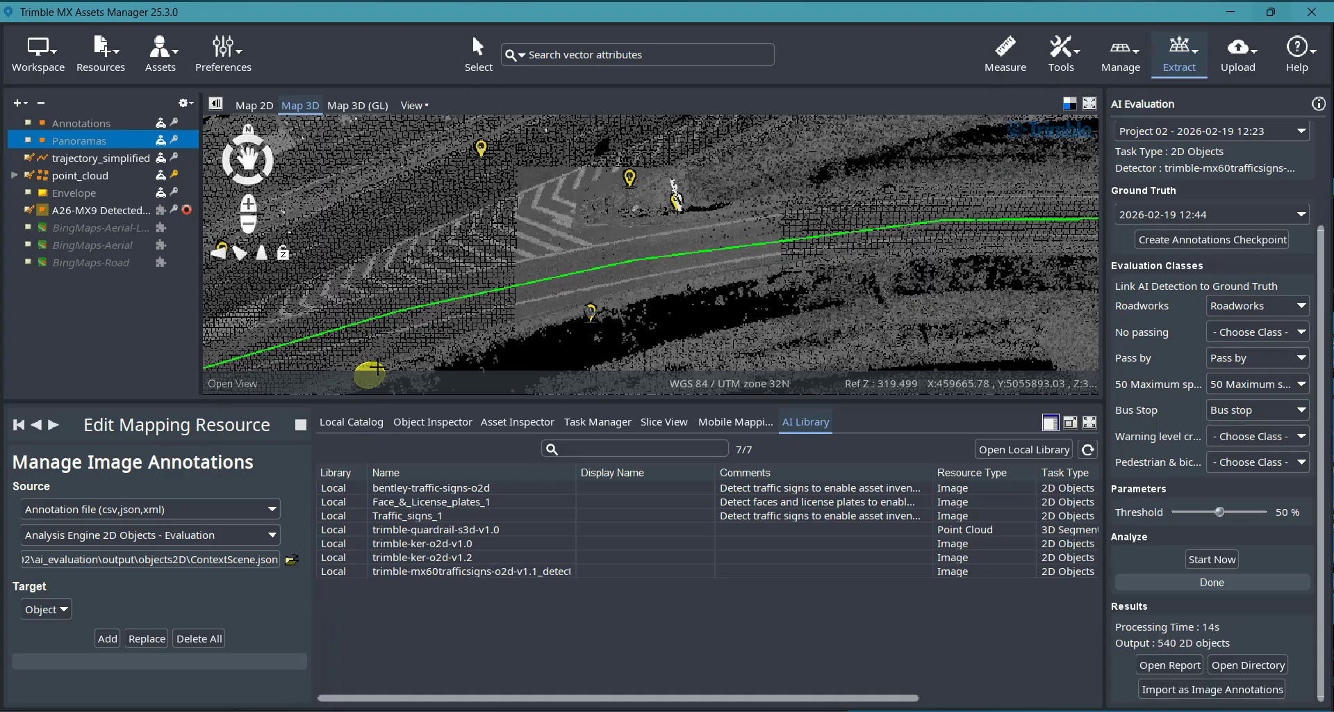
left_click(143, 641)
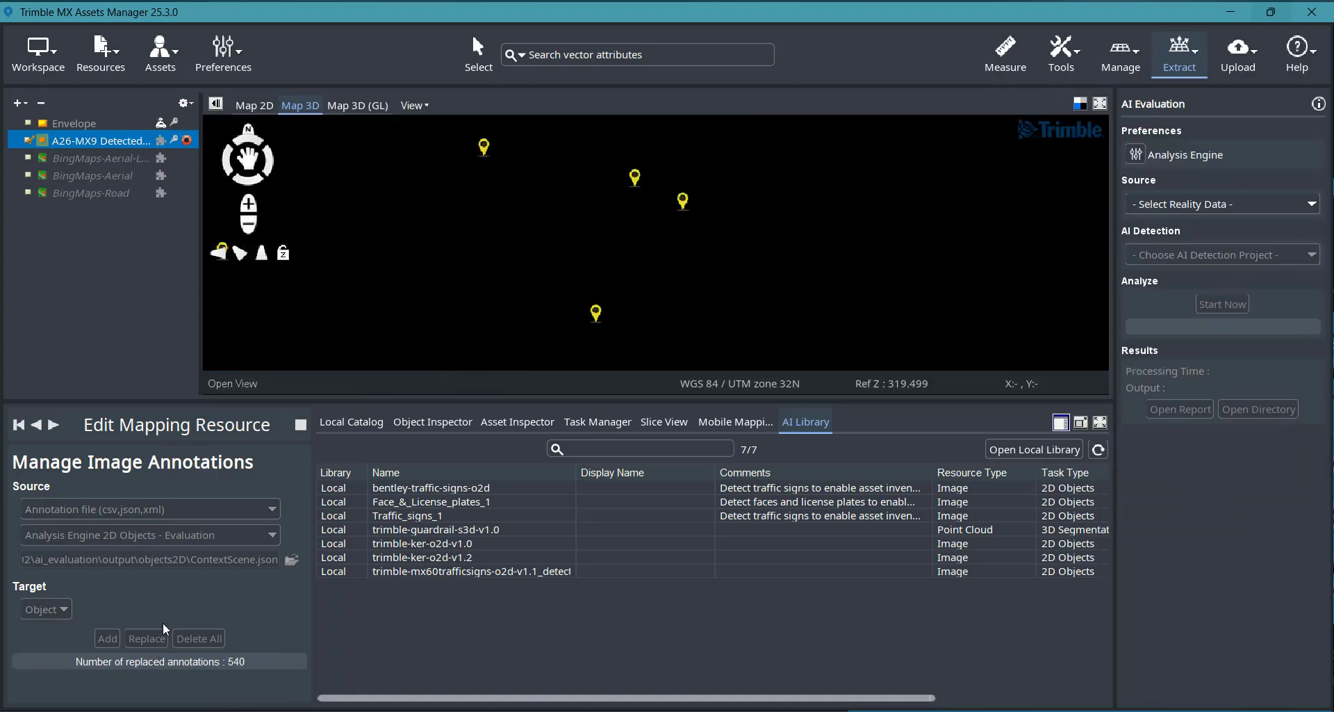
left_click(301, 424)
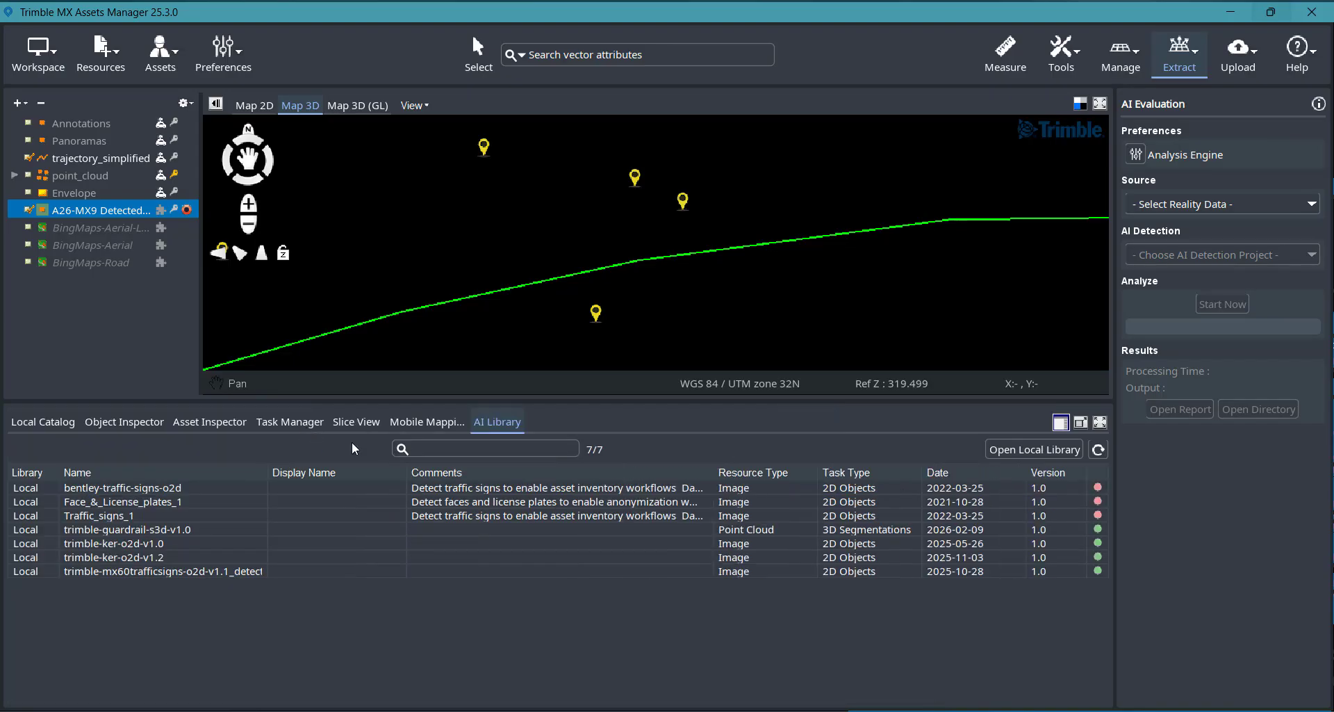
Step: Open pano_000001_002774.jpg from A26-MX9_TrafficSigns_v2 in the Image Annotation Editor
left_click(1195, 62)
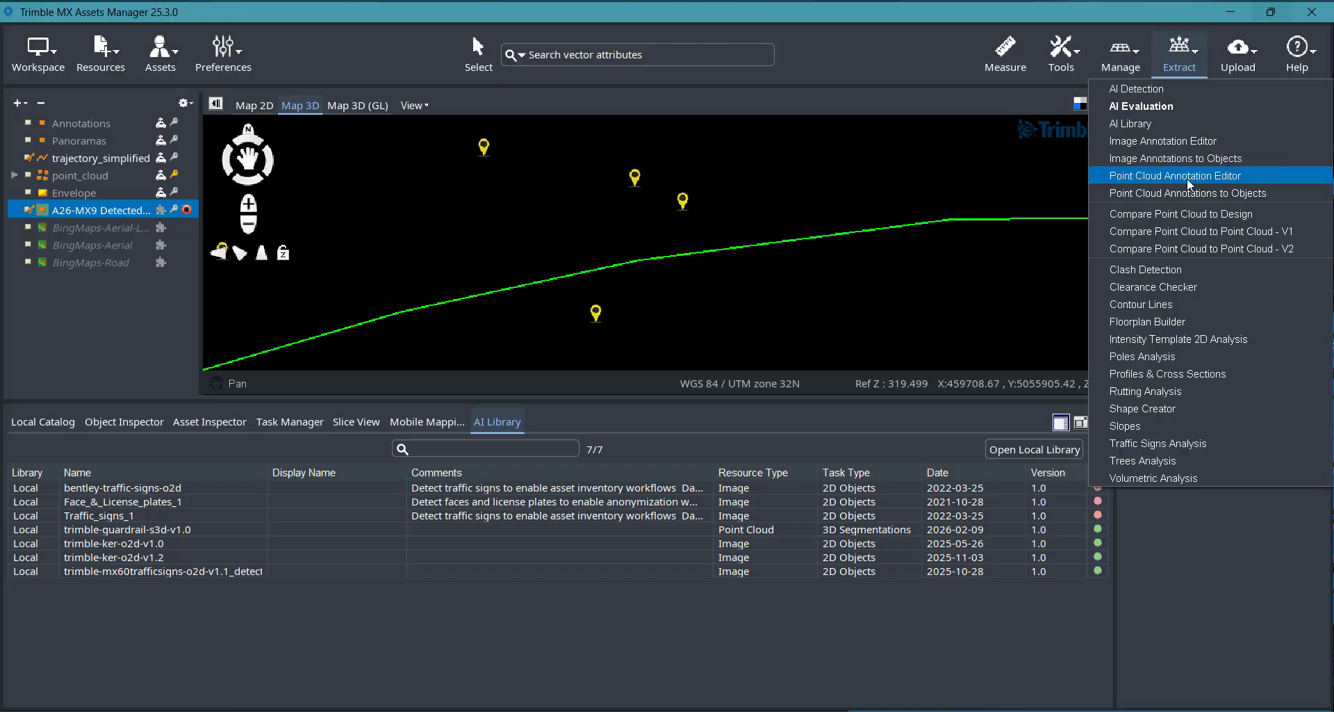
left_click(1185, 142)
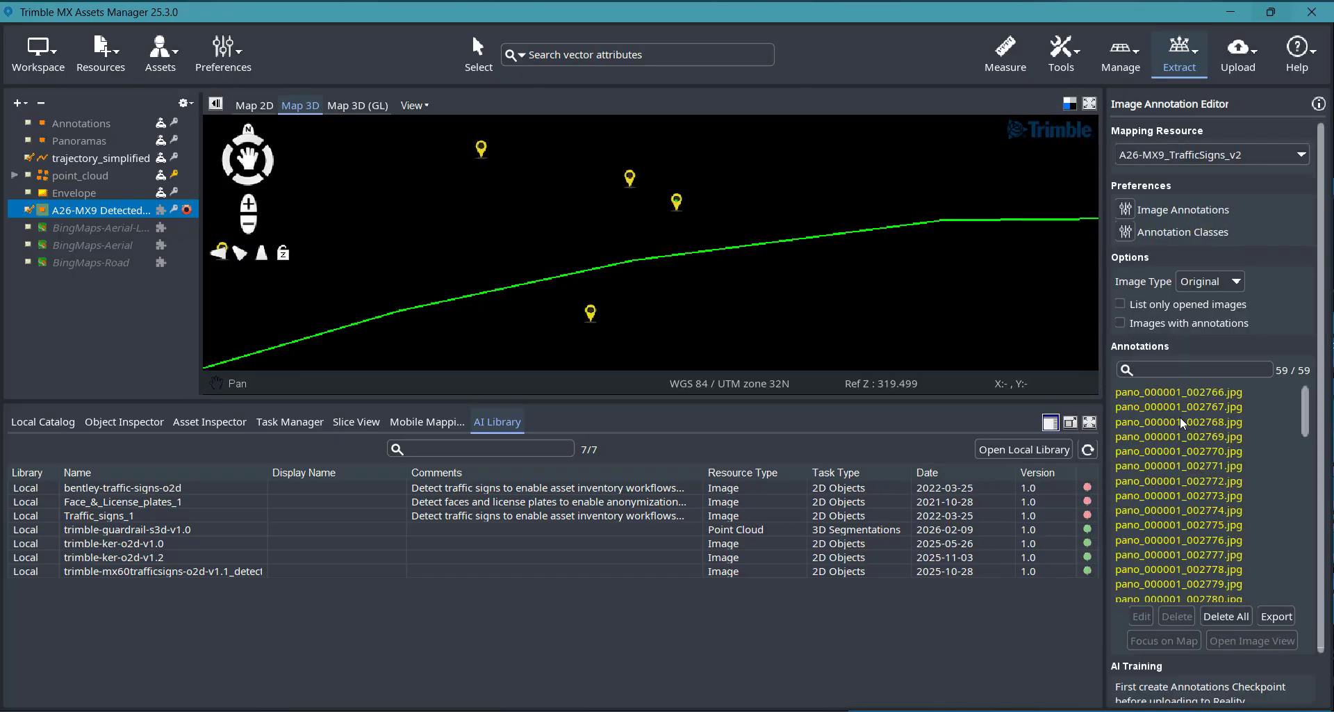
left_click(1190, 513)
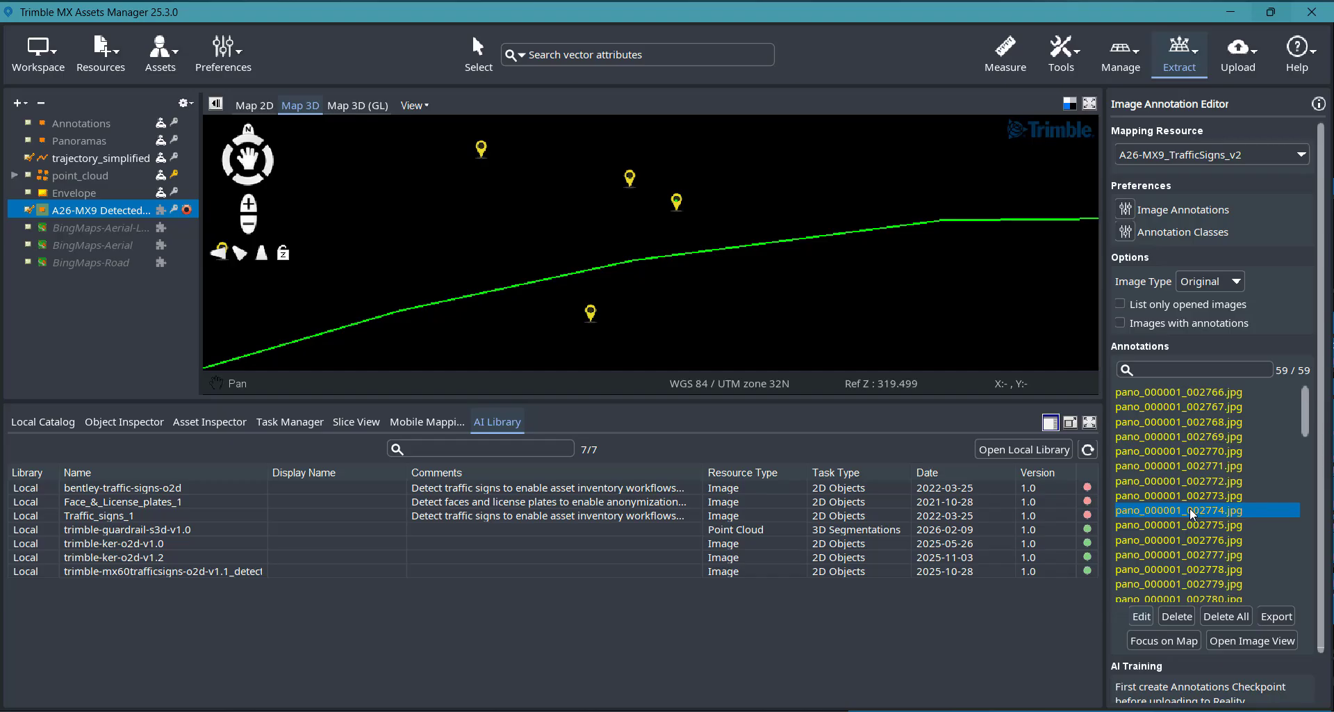
double_click(1190, 511)
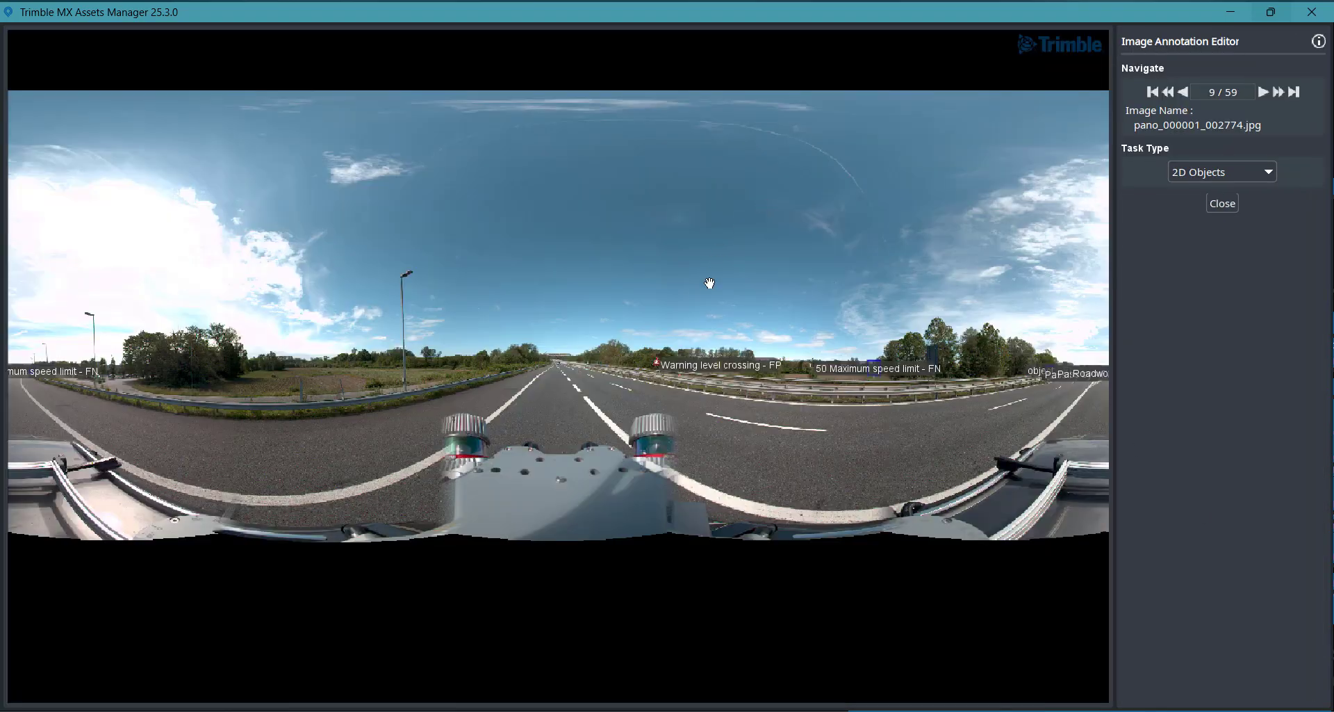
Step: Examine the false positive and false negative annotations around the traffic signs in the panorama, including Warning level crossing and 50 Maximum speed limit
scroll(732, 354, "up", 6)
scroll(736, 386, "up", 1)
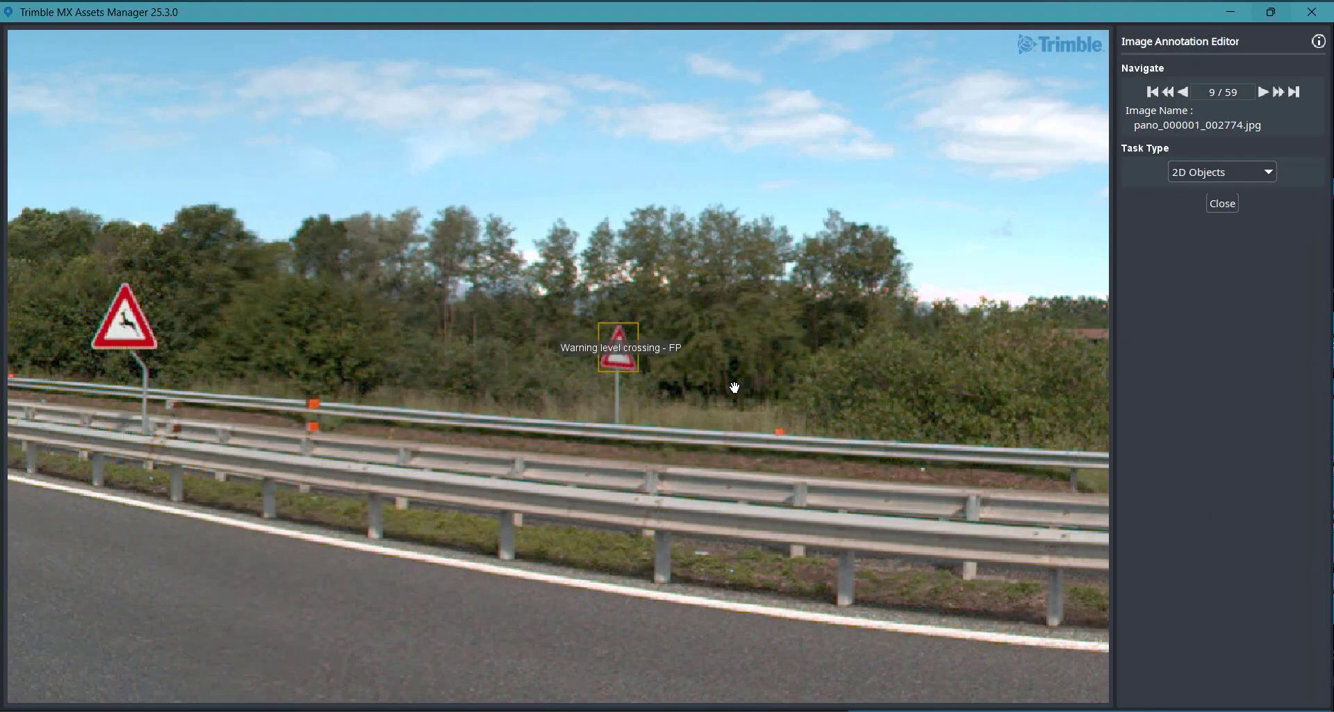
left_click_drag(715, 389, 655, 391)
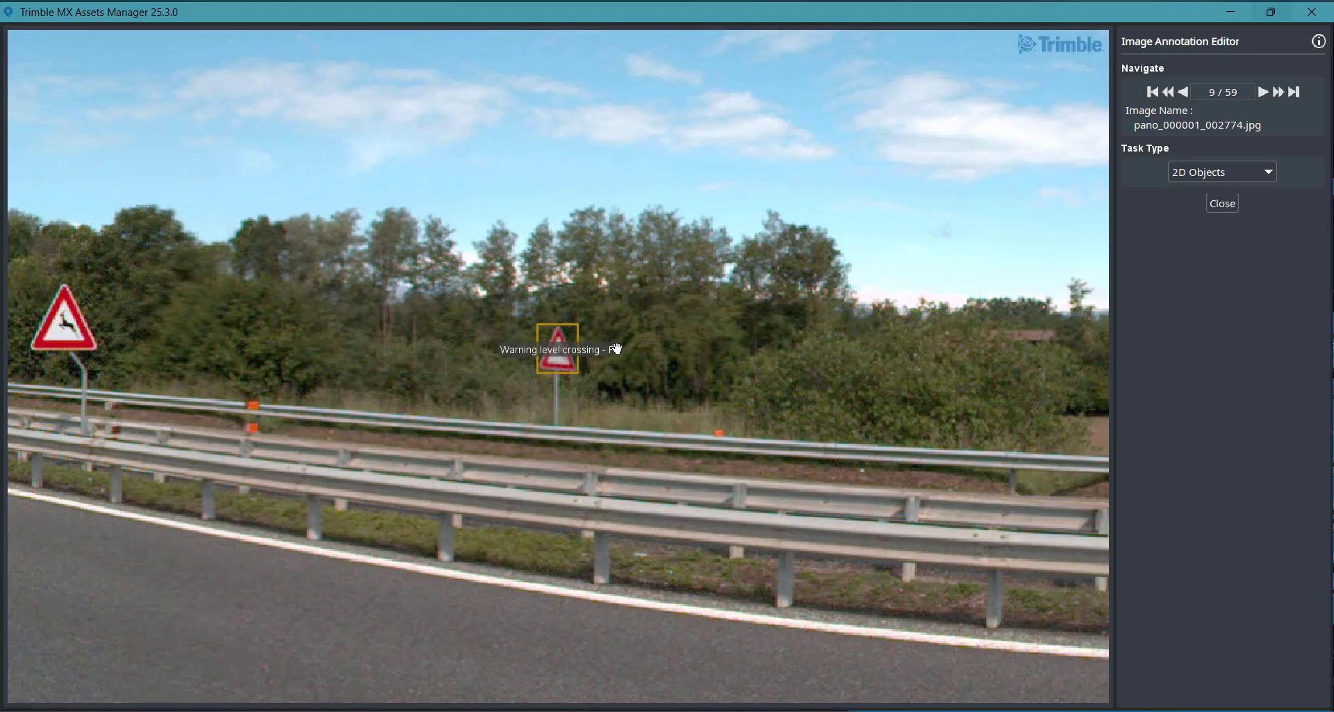
scroll(609, 368, "down", 3)
scroll(609, 361, "down", 2)
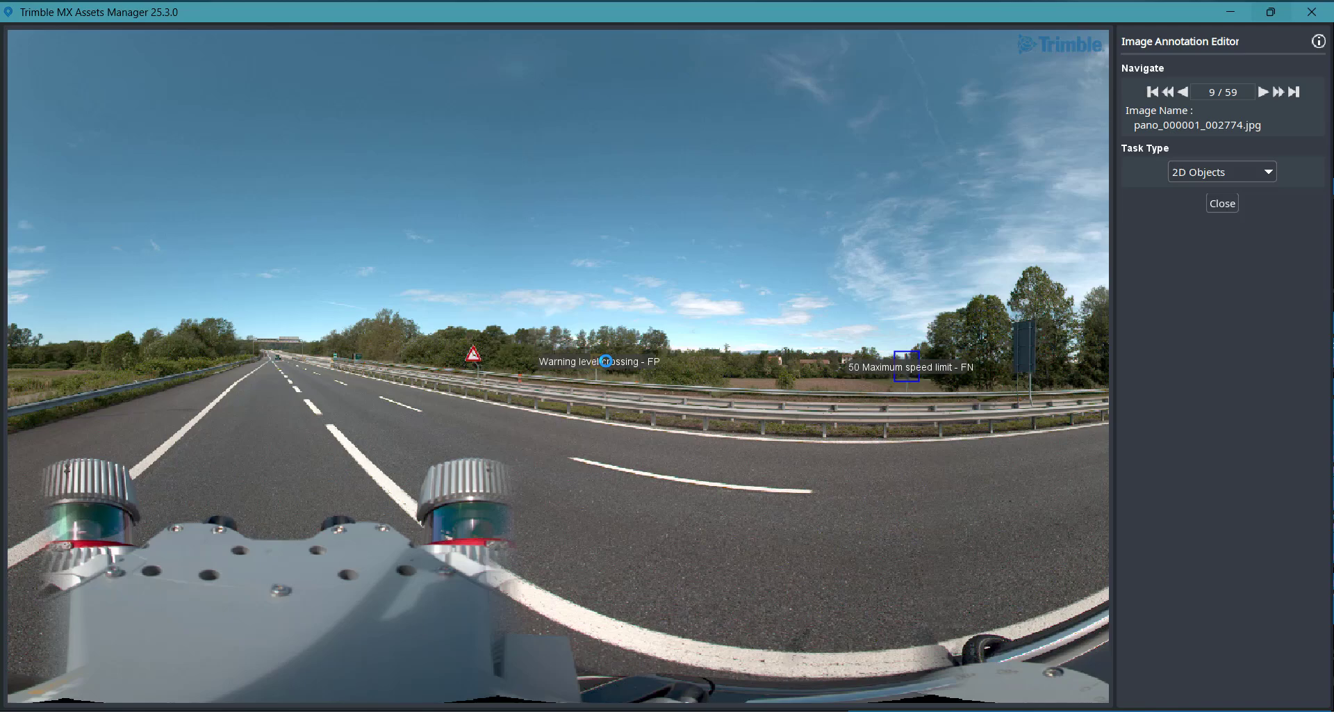
scroll(587, 367, "up", 4)
scroll(584, 369, "down", 2)
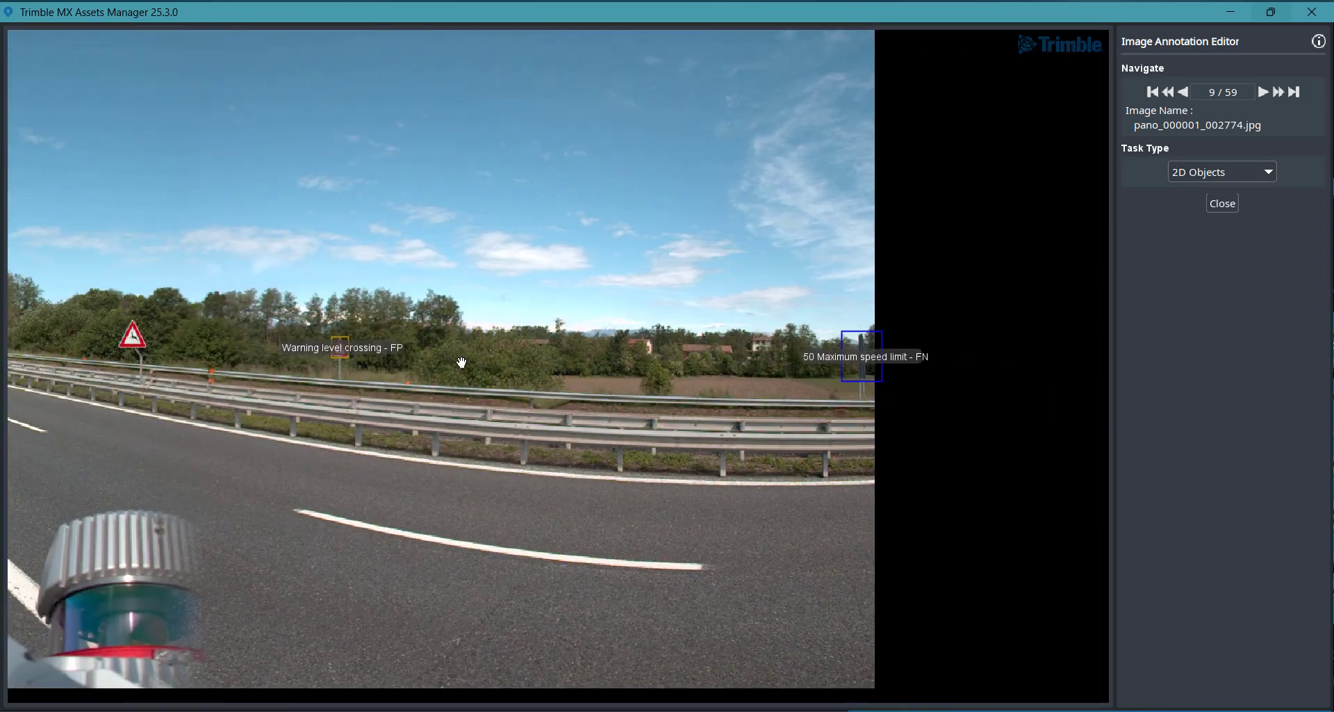
scroll(879, 362, "up", 2)
scroll(879, 362, "down", 3)
left_click_drag(908, 366, 533, 368)
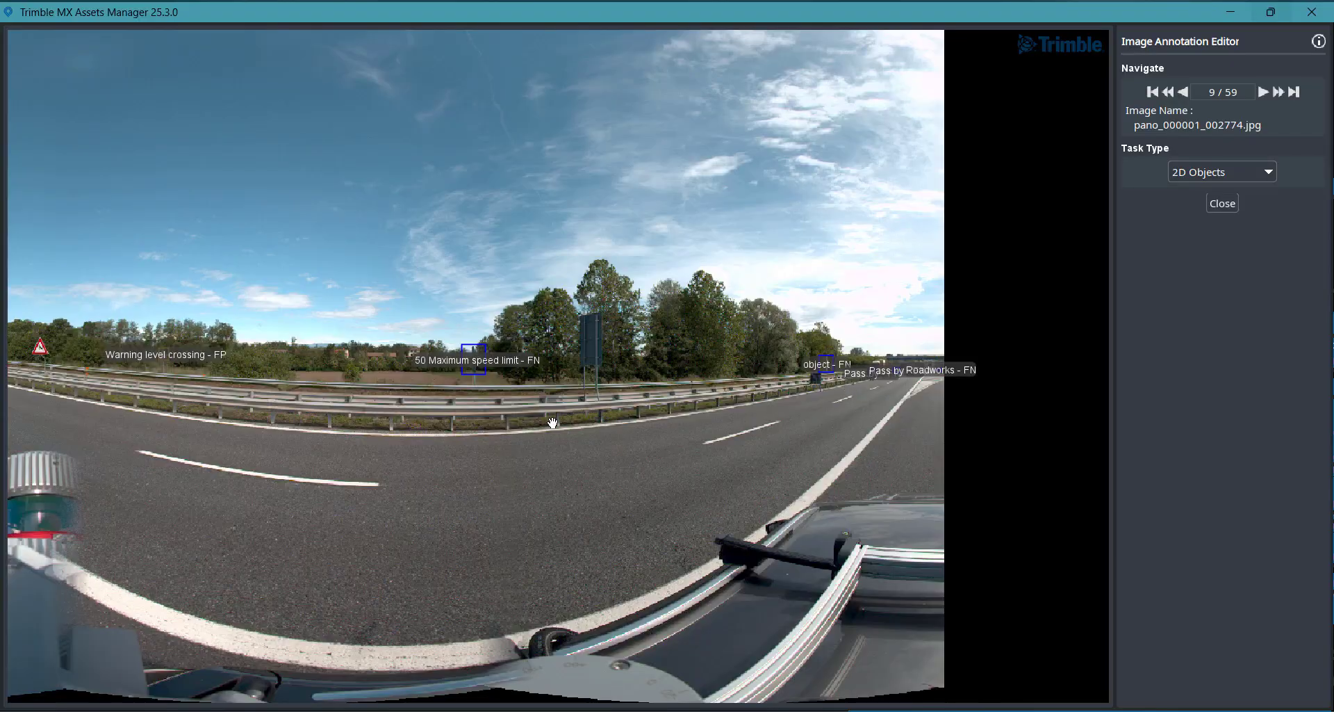
left_click_drag(463, 446, 688, 438)
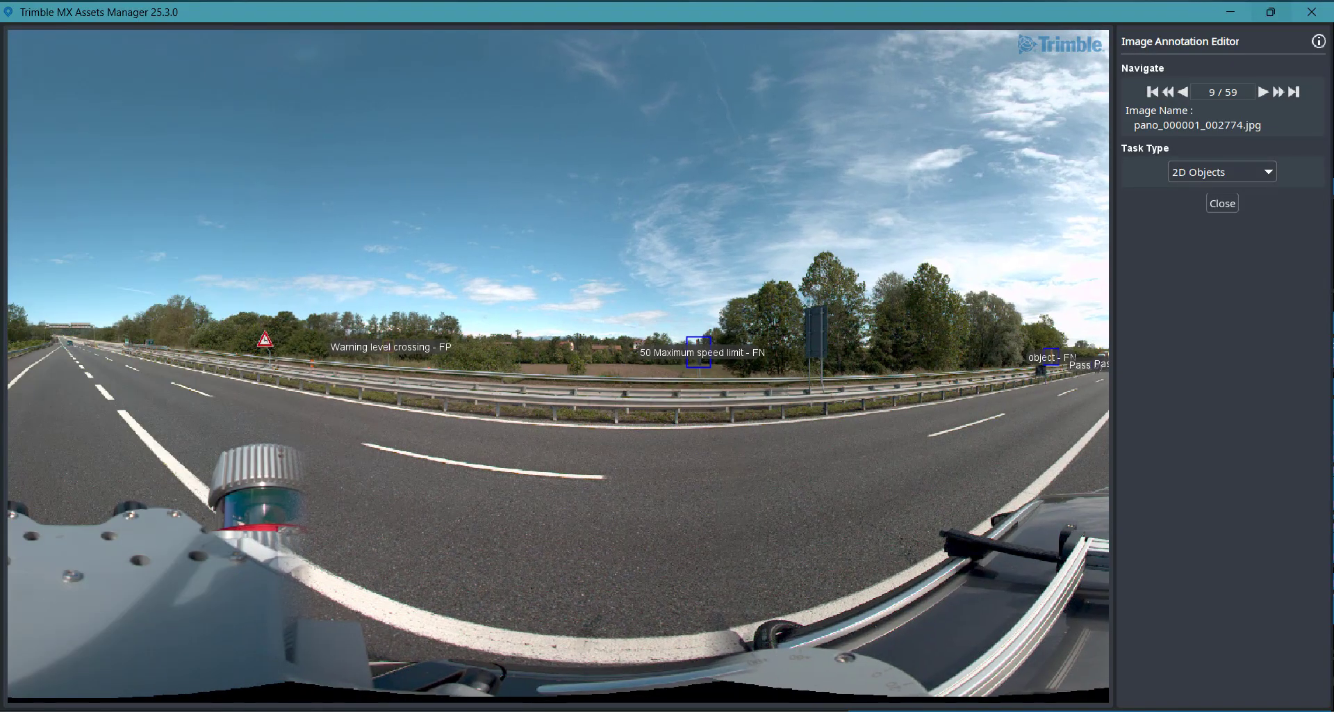
Step: Switch to the "What's new in TMX 25.3" presentation in Chrome and advance to the AI Evaluation slide about importing annotations
left_click(761, 655)
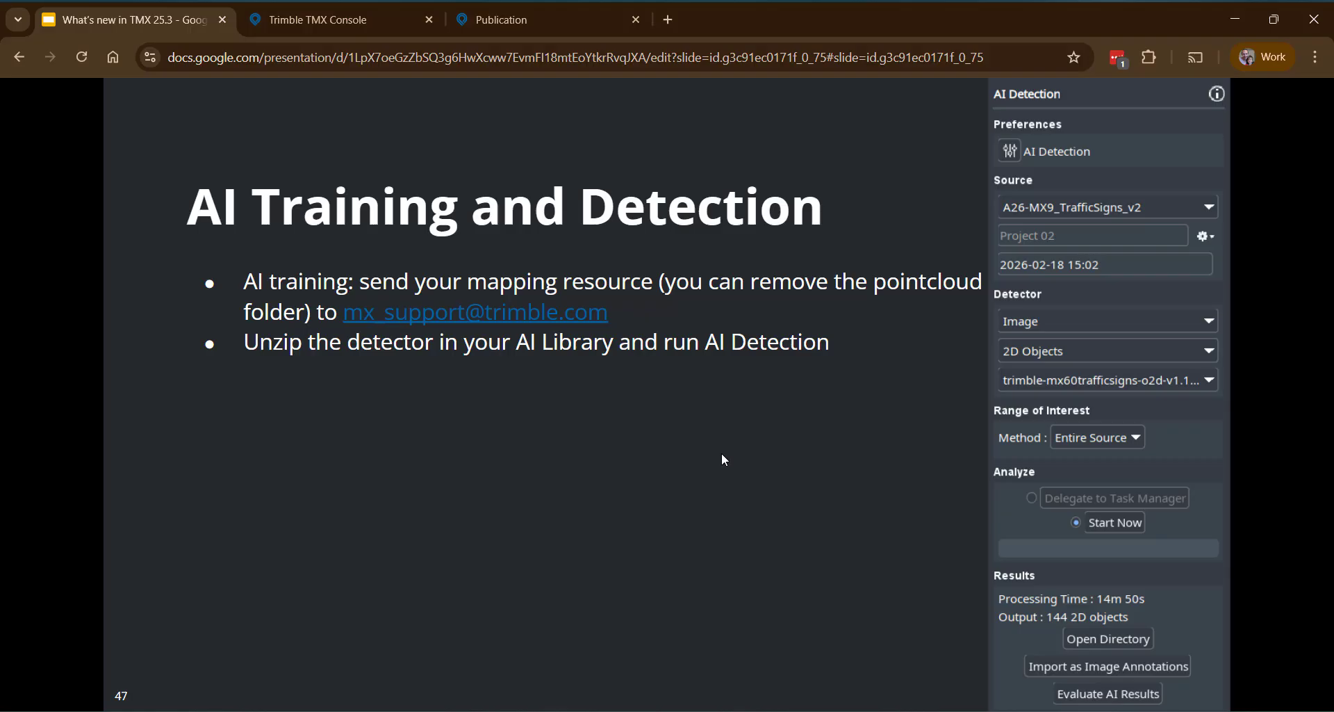
left_click(722, 452)
left_click(756, 441)
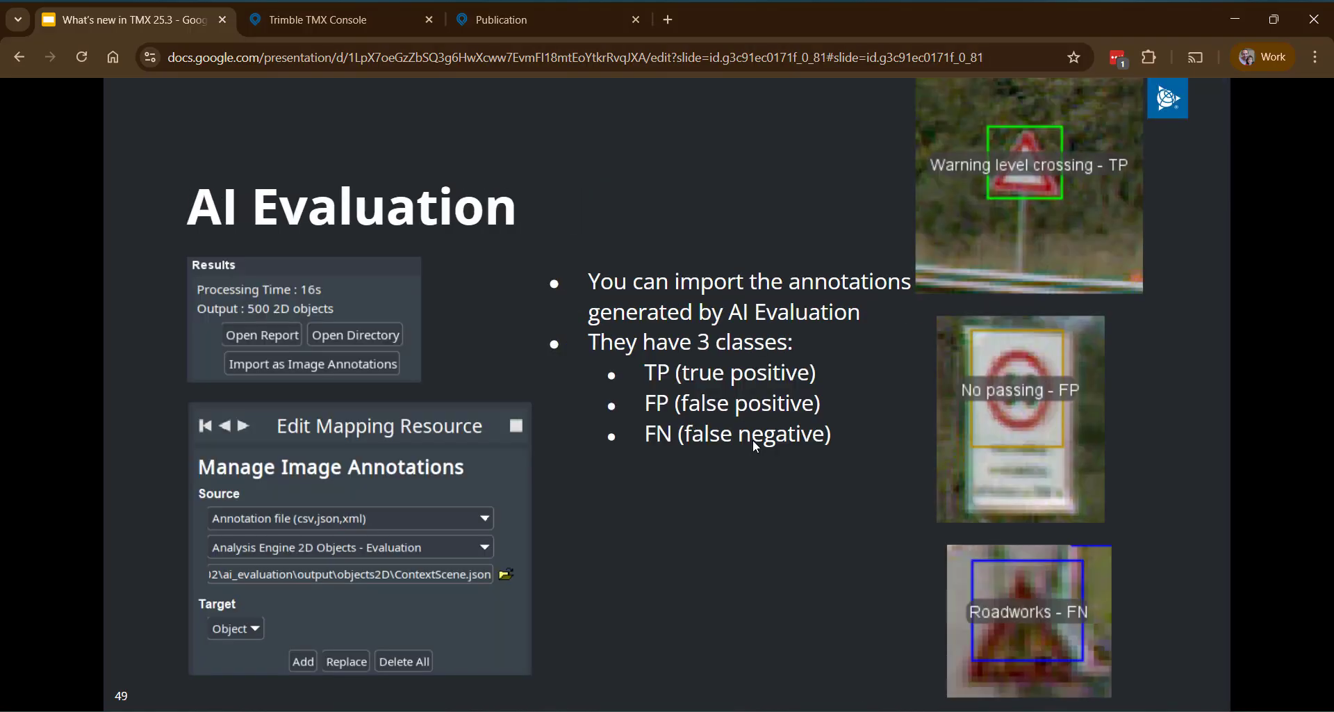
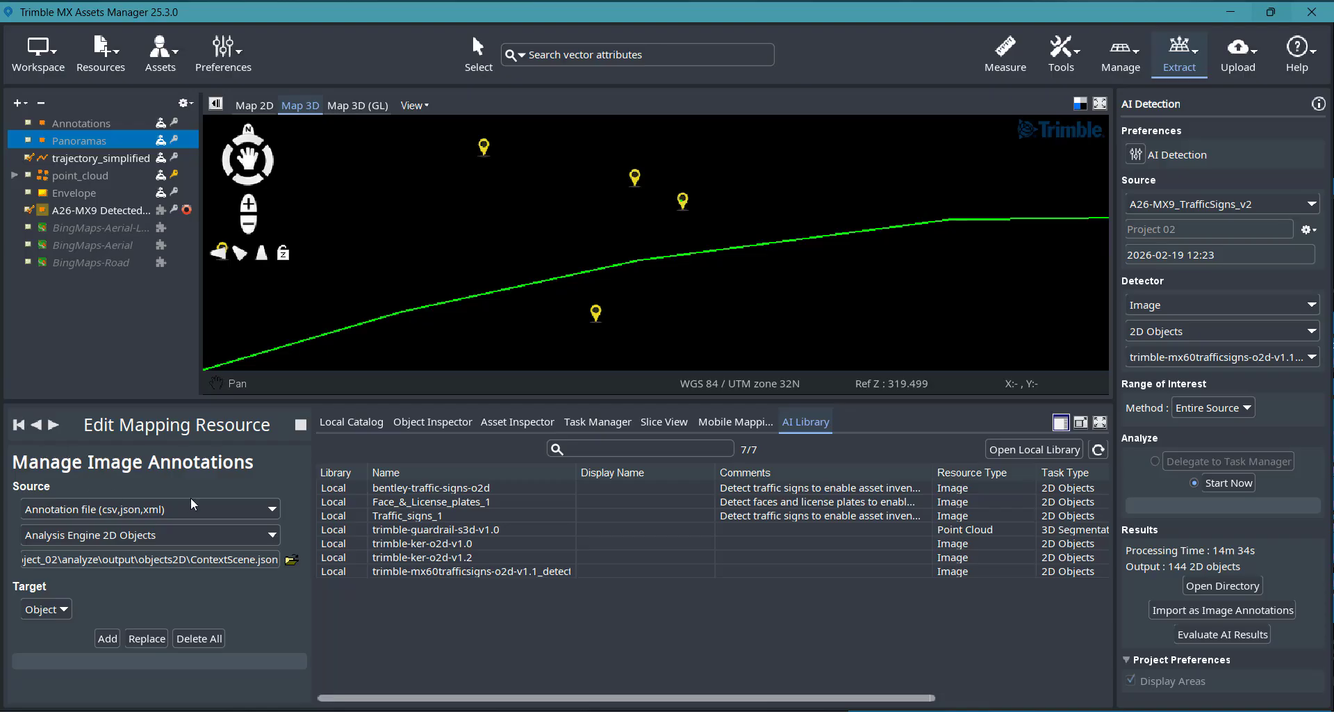
Step: Replace the image annotations with the AI detection's Analysis Engine 2D Objects output and close the Edit Mapping Resource procedure
left_click(148, 642)
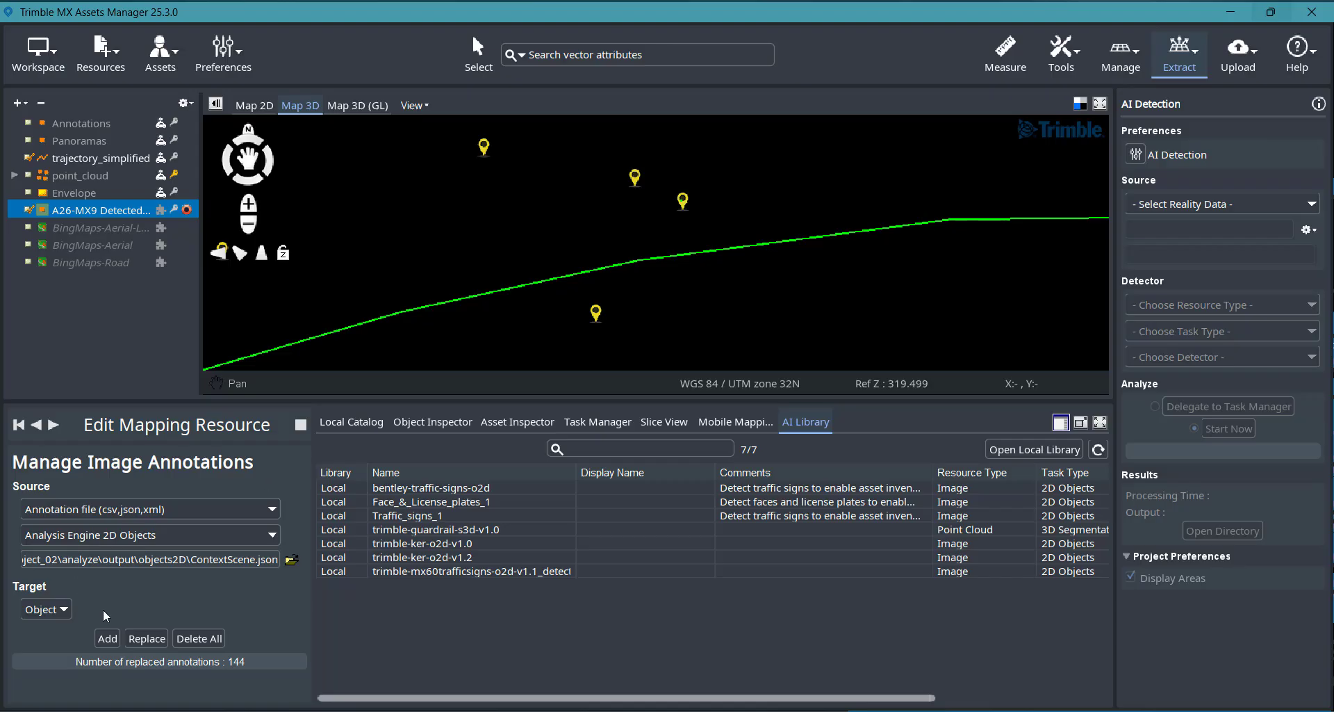
left_click(300, 425)
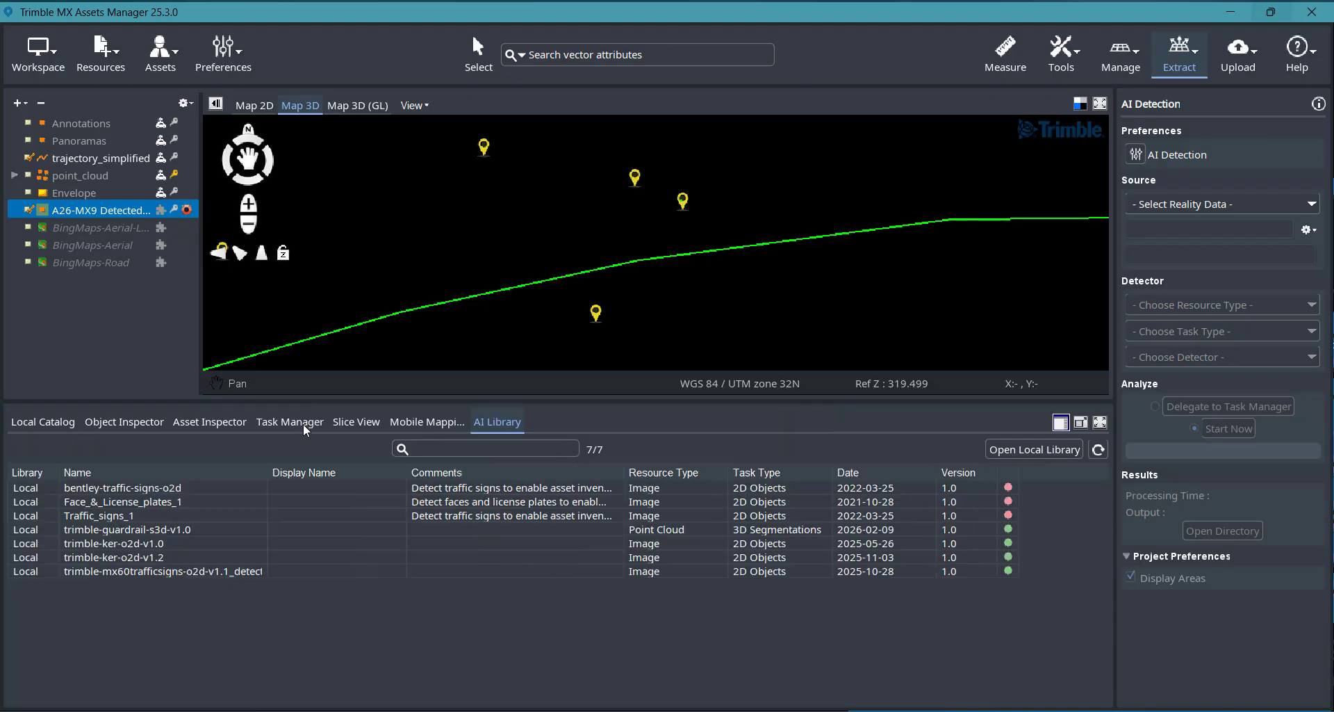
Step: Open pano_000001_002775.jpg from A26-MX9_TrafficSigns_v2 in the Image Annotation Editor
left_click(1200, 64)
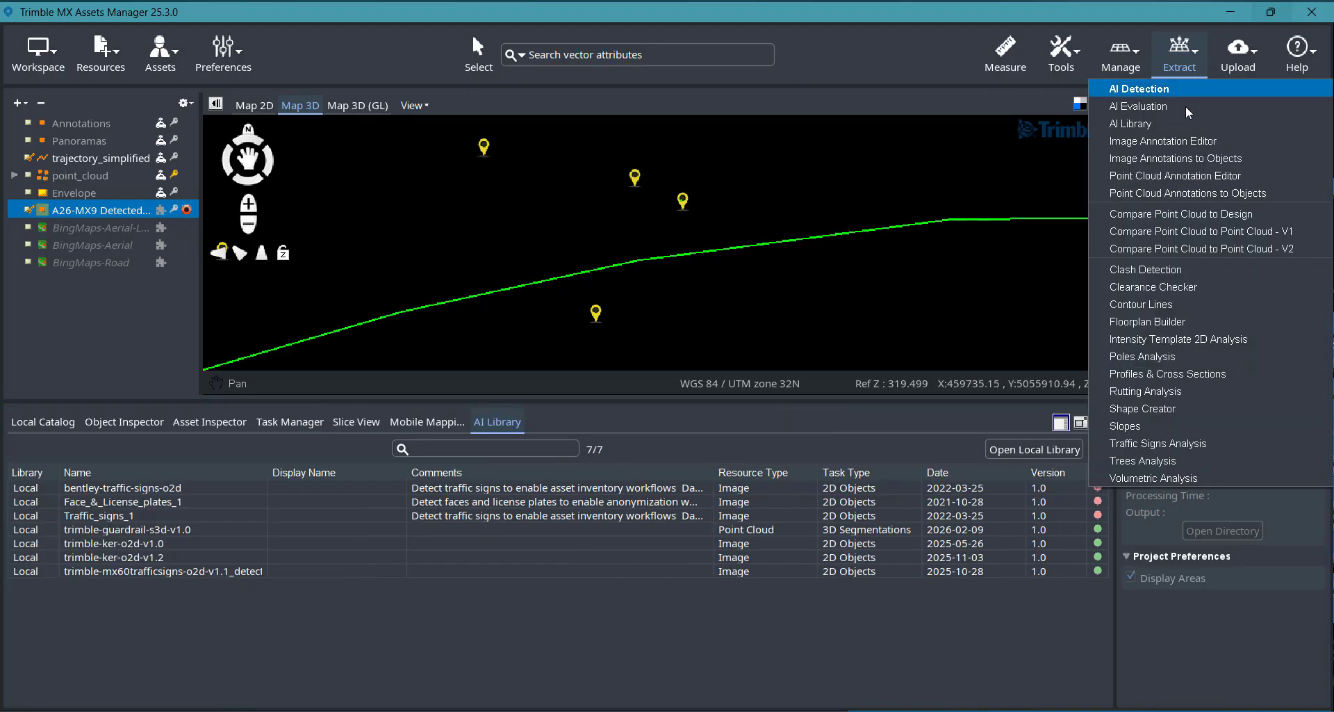
left_click(1178, 144)
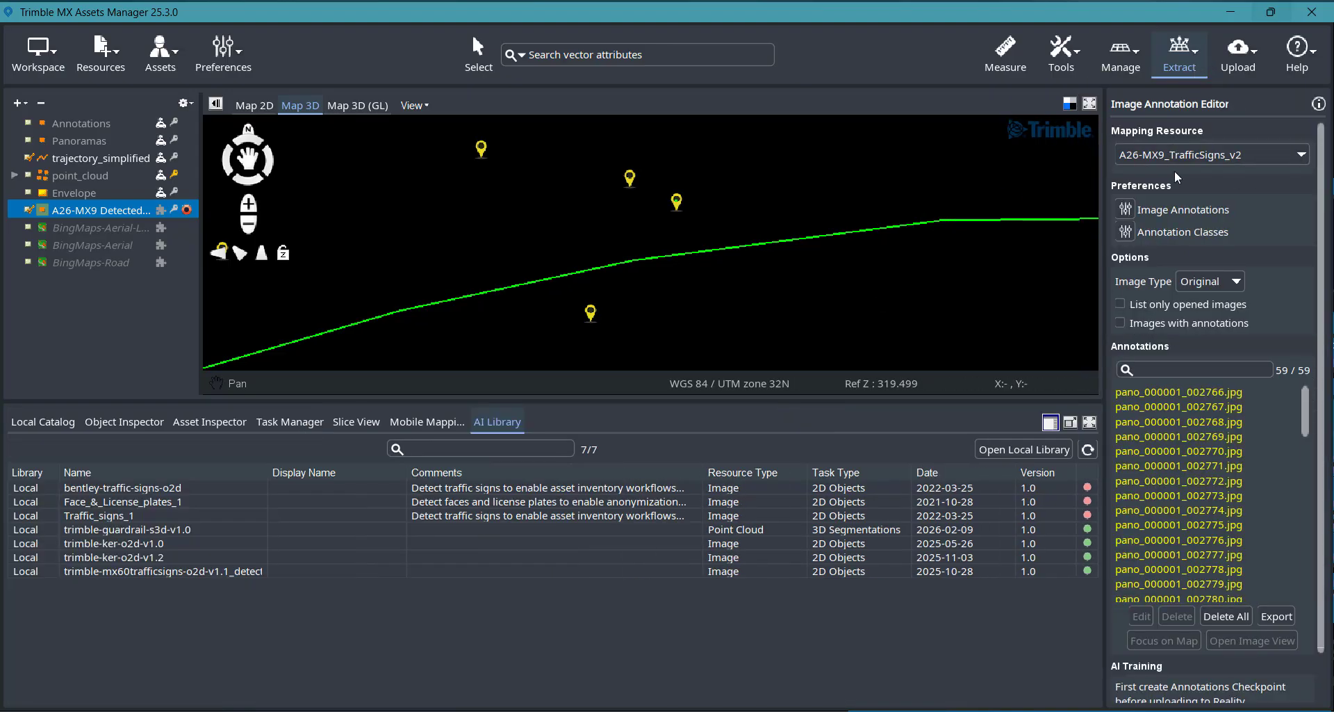
double_click(1184, 527)
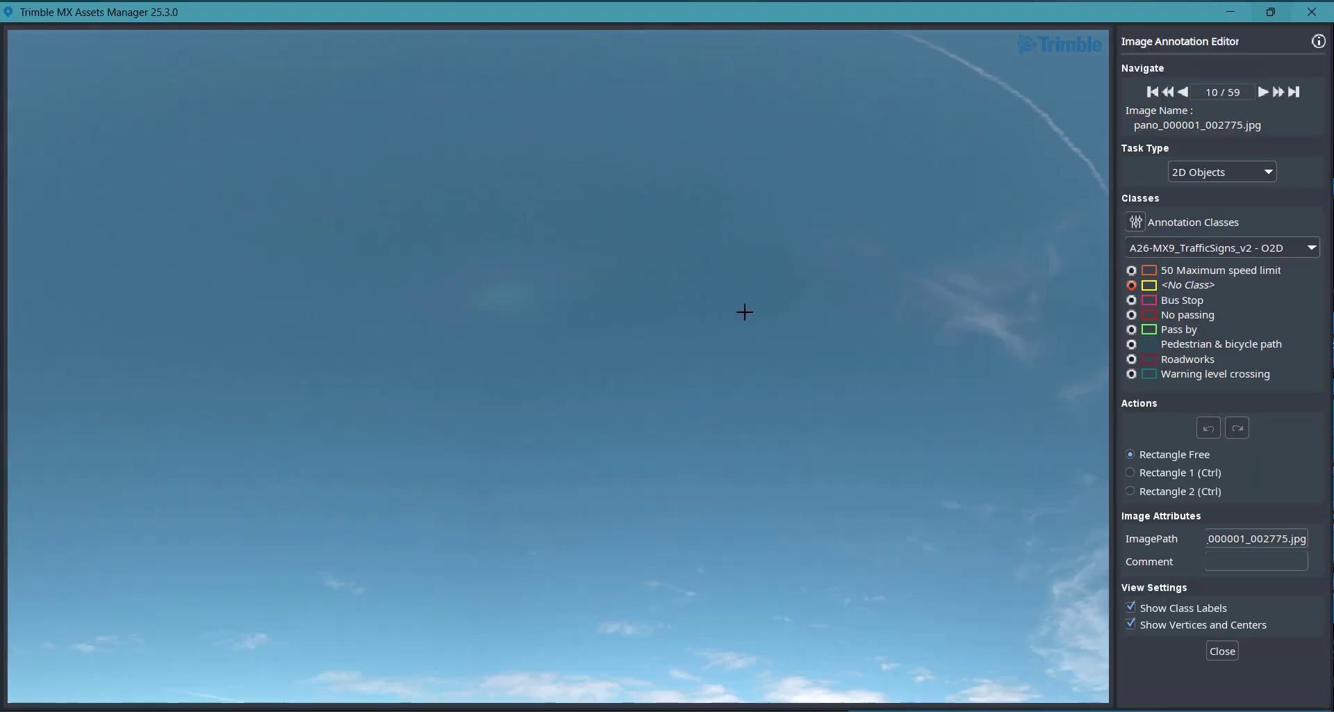
Step: Inspect the Roadworks and Warning level crossing annotations on the roadside signs in the panorama, and close the image
scroll(685, 521, "up", 5)
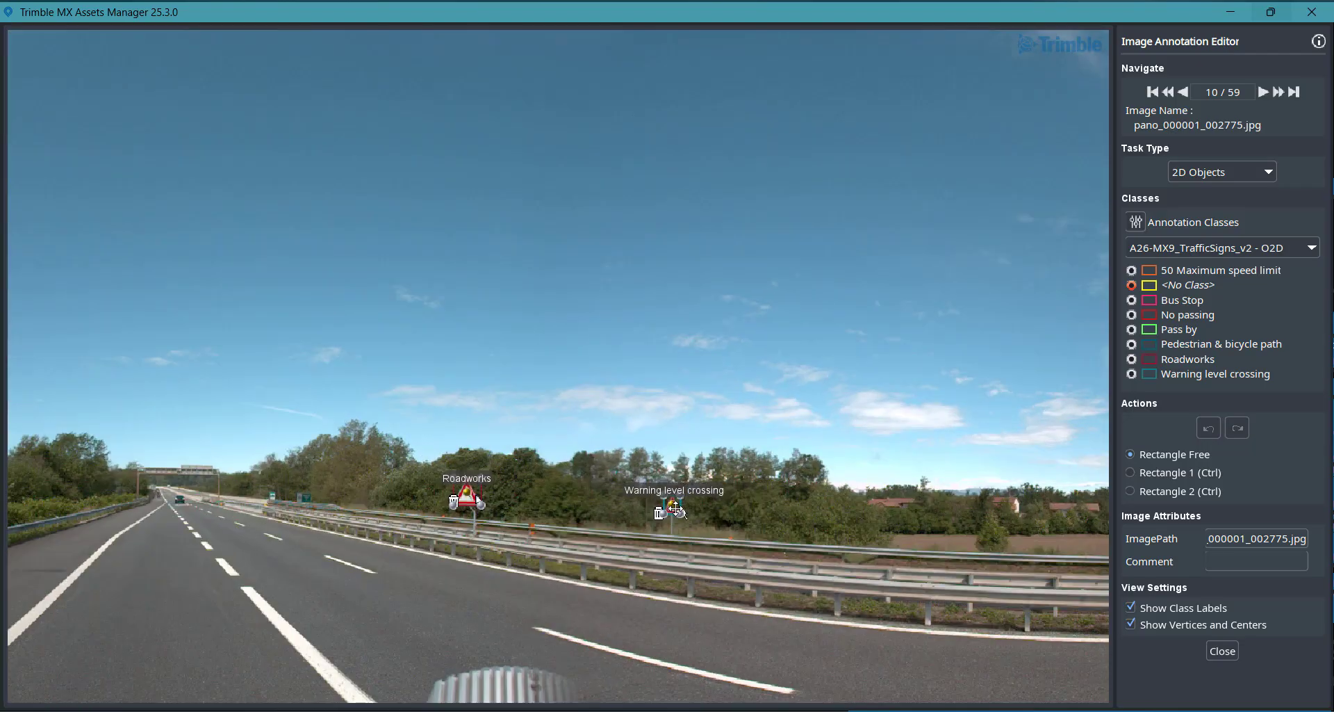
scroll(683, 526, "up", 5)
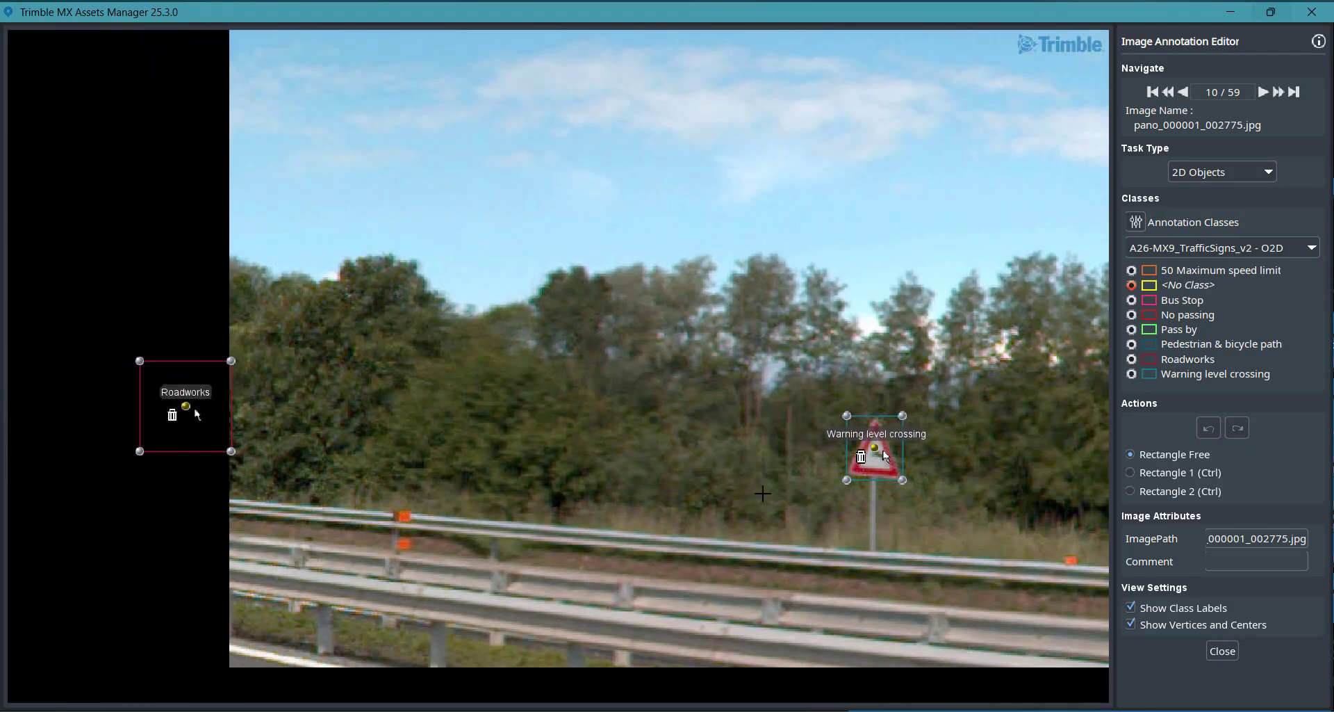
scroll(898, 465, "down", 2)
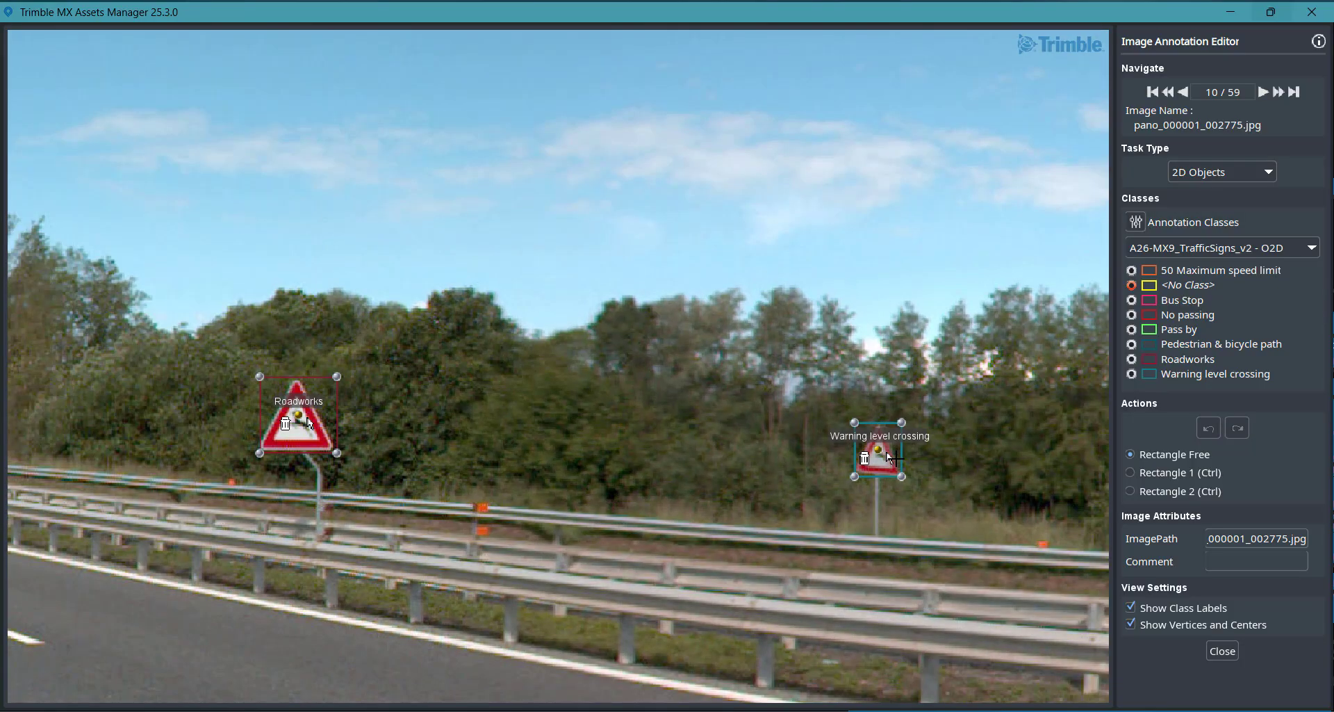
scroll(899, 467, "down", 2)
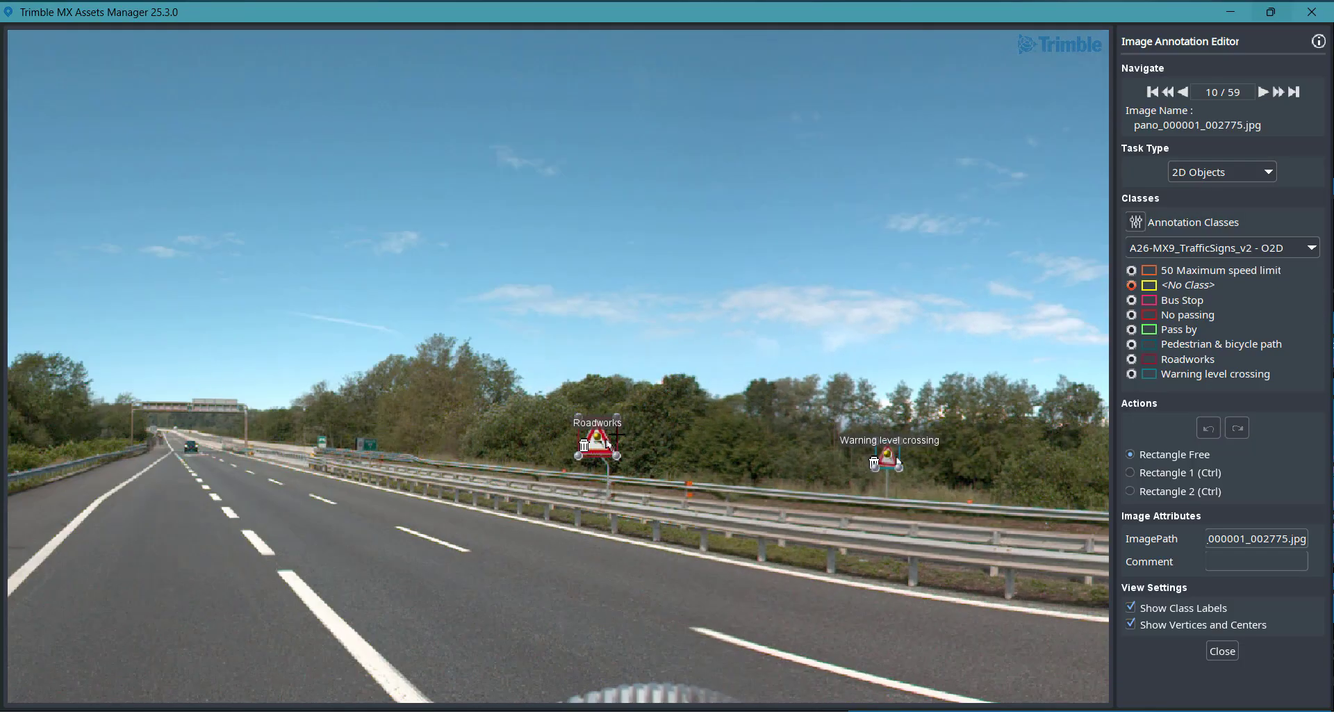
scroll(626, 430, "down", 2)
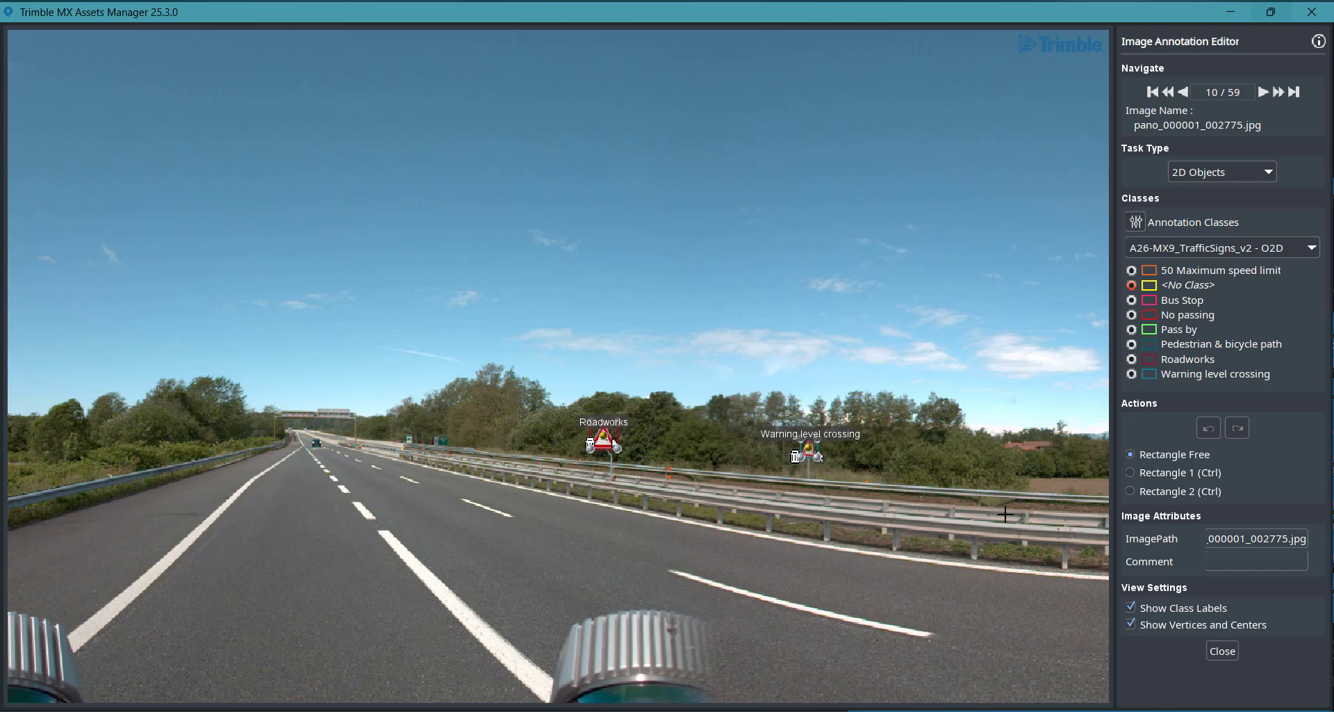
left_click(1218, 653)
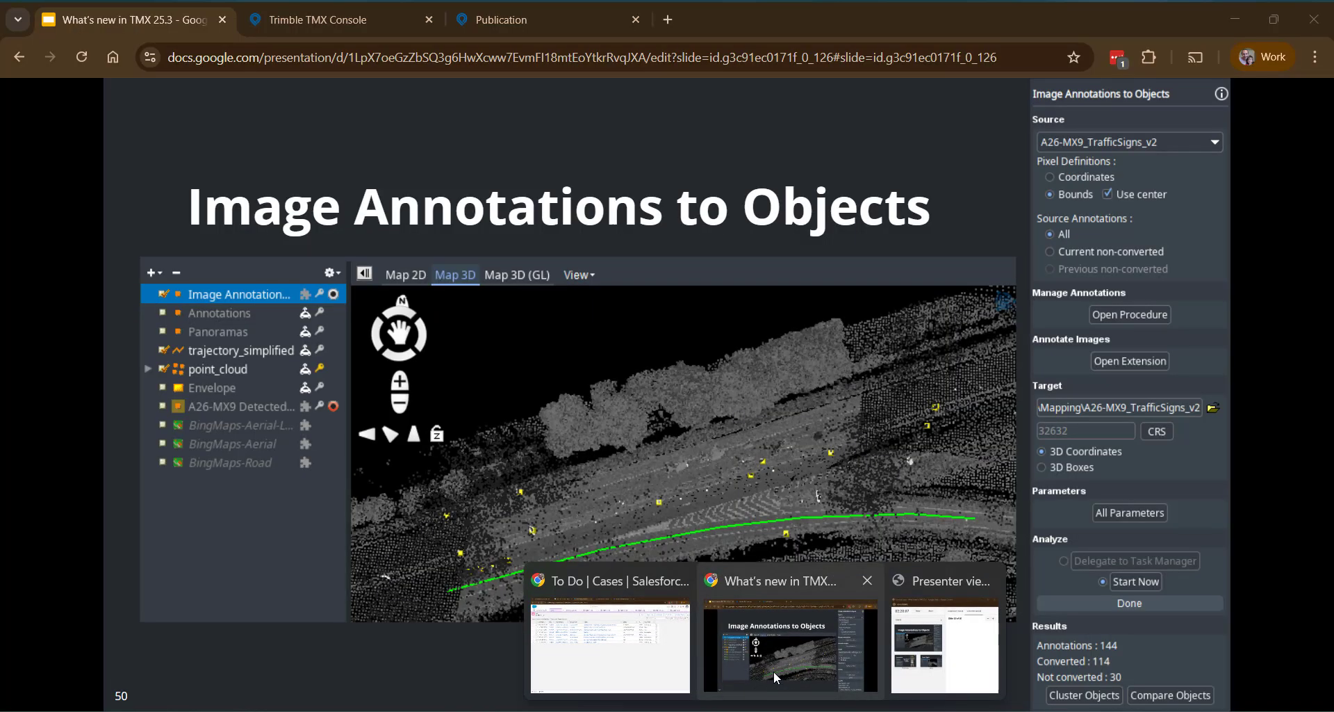
Step: Show the Image Annotations to Objects slide in Chrome, return to MX Assets Manager and open the procedure of that name
left_click(774, 670)
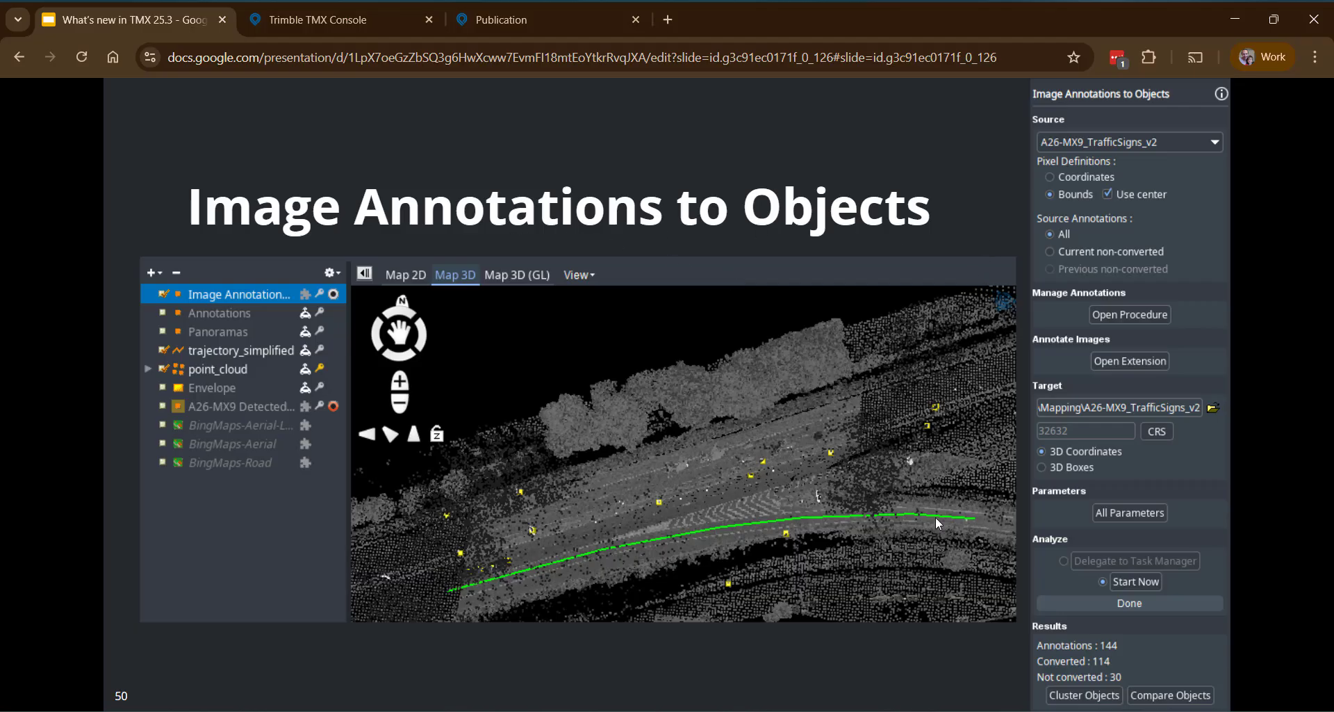
key("alt+Tab")
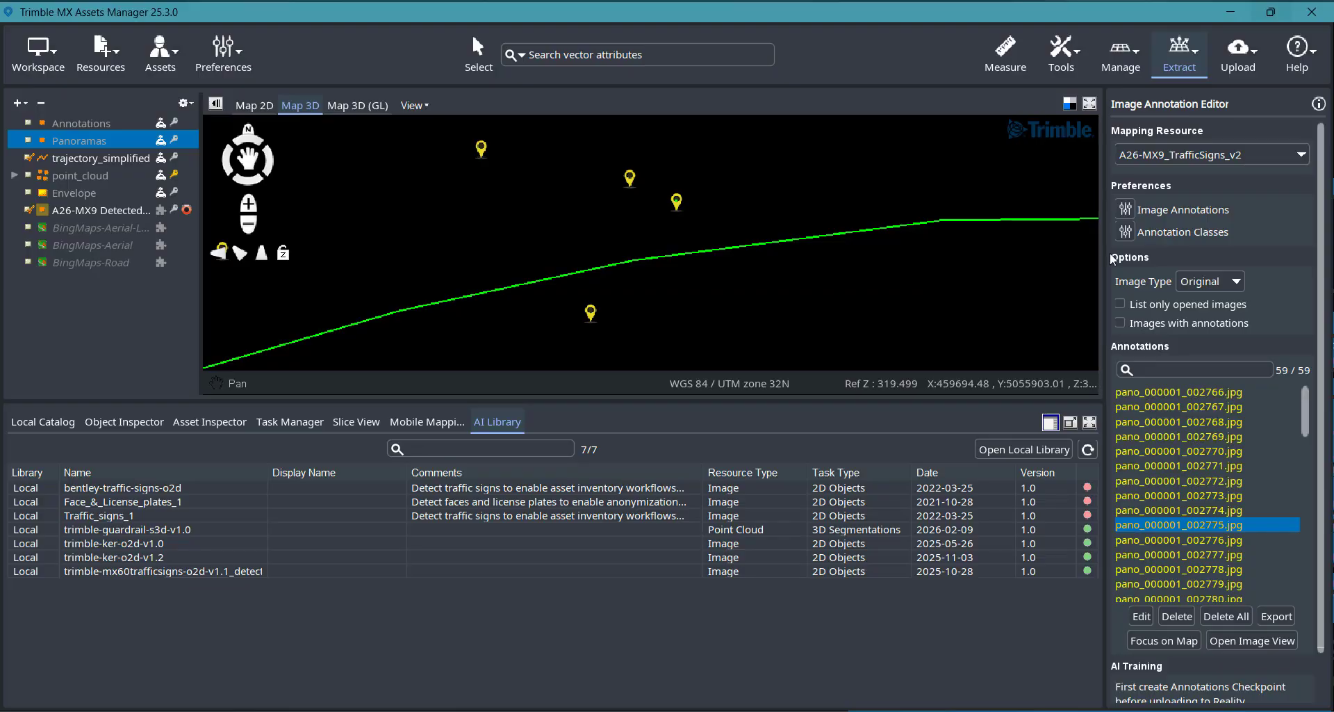
left_click(1200, 66)
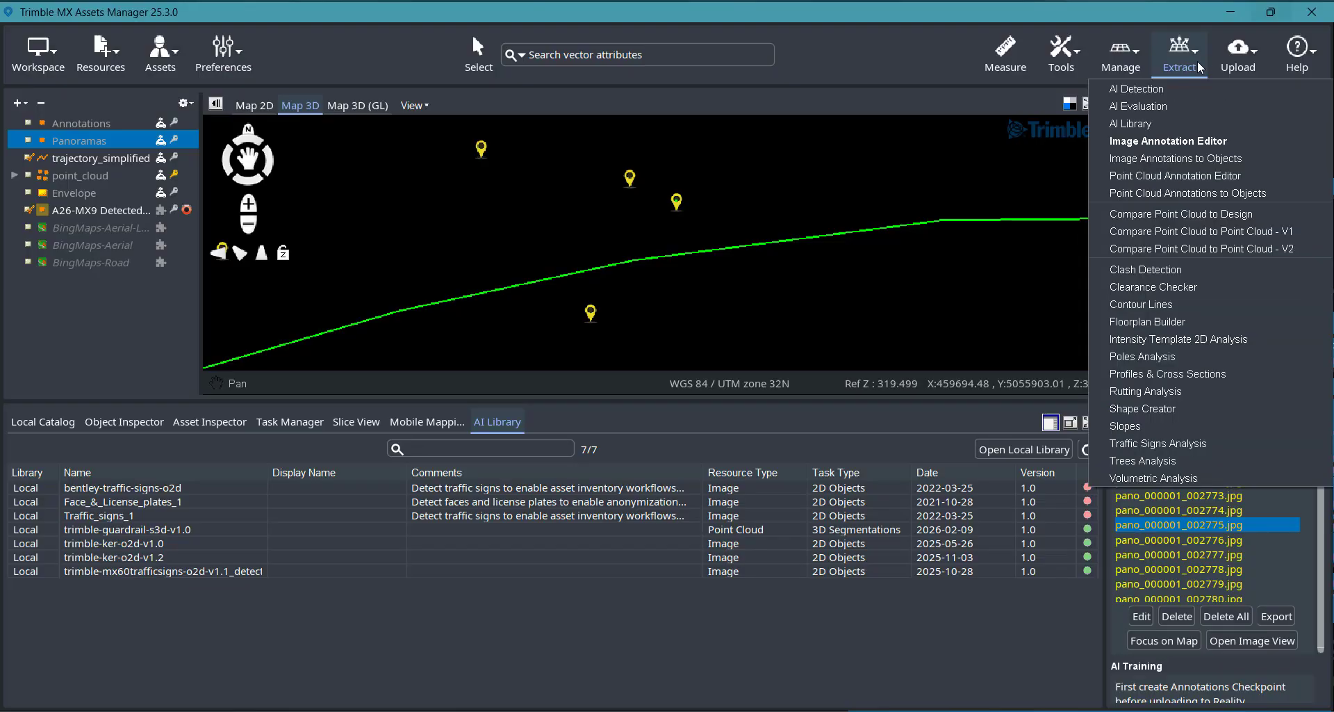
left_click(1216, 160)
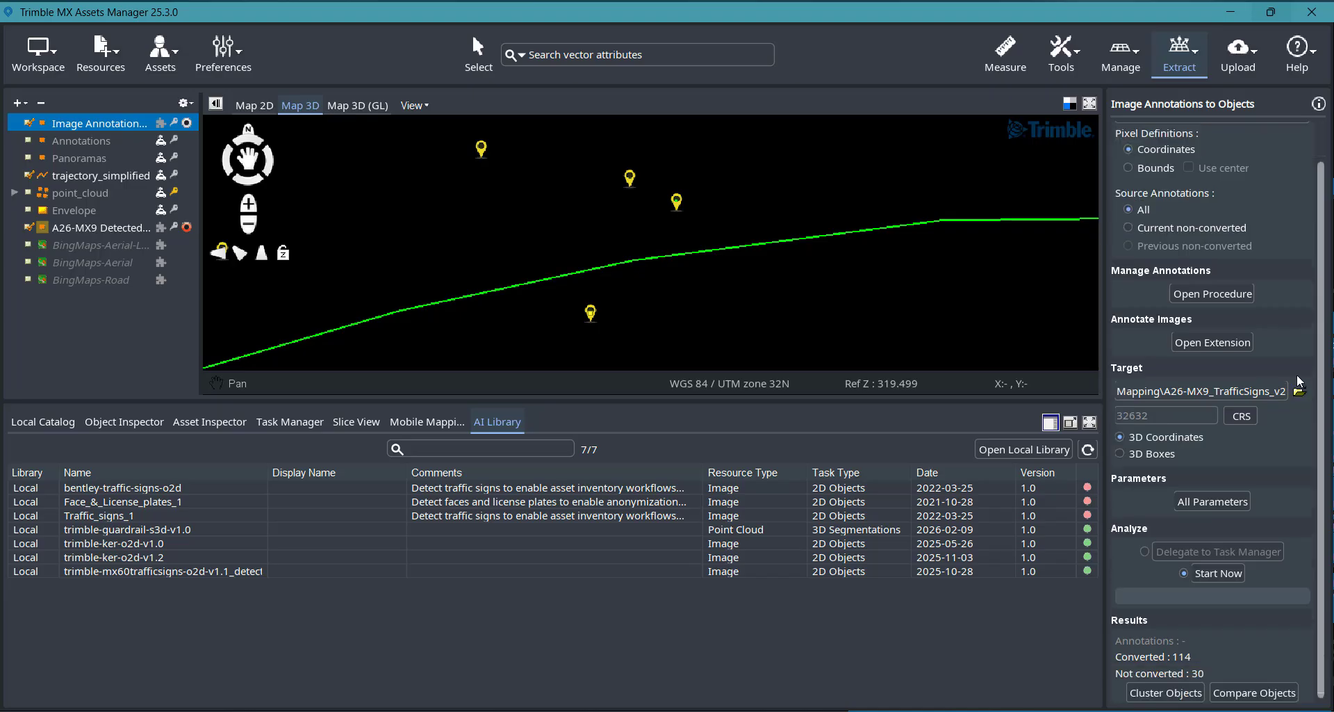
Step: Convert all A26-MX9_TrafficSigns_v2 image annotations to 3D coordinates, with the pixel definition set to Bounds and Use center
left_click(1217, 569)
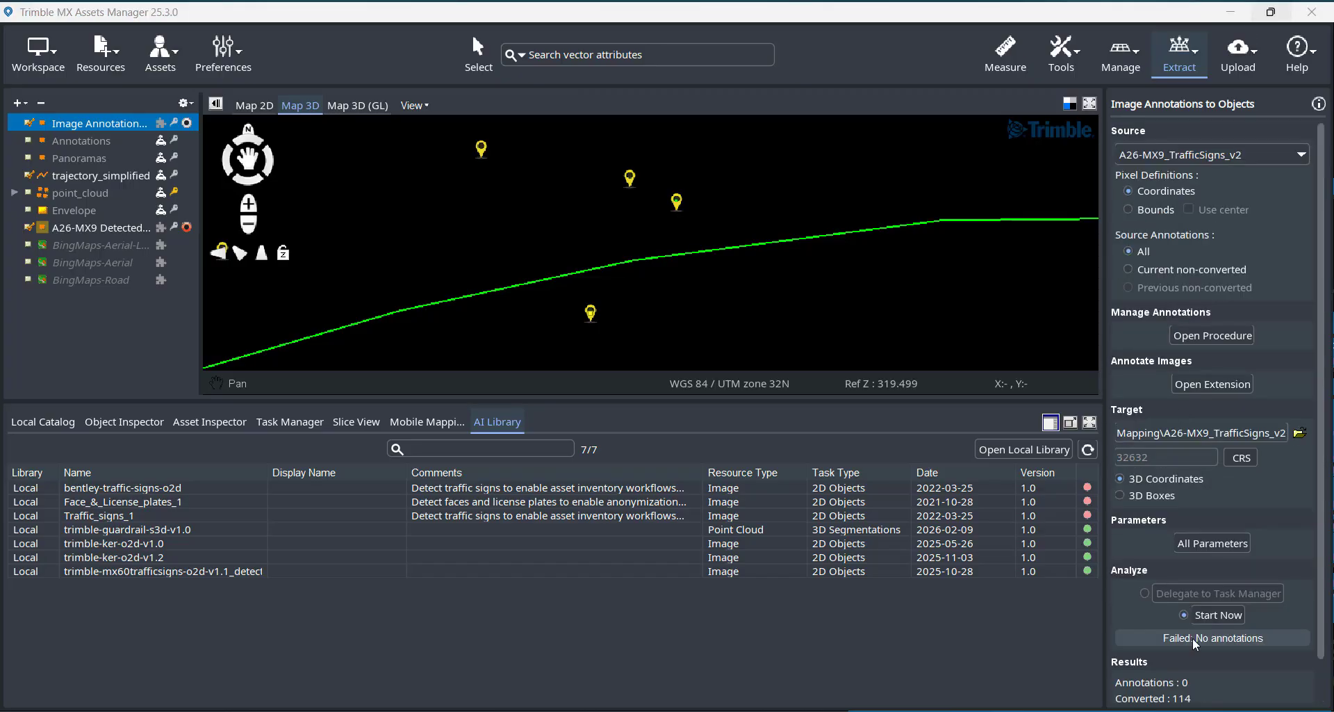
left_click(1131, 207)
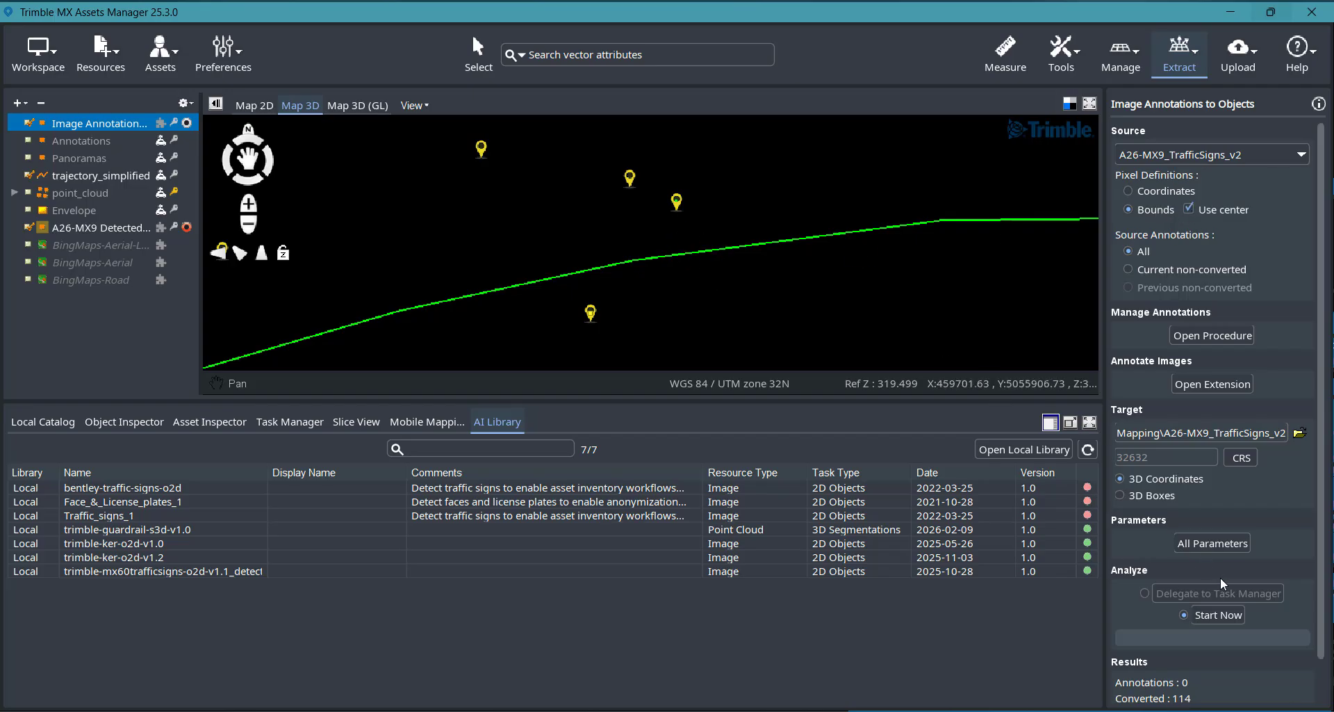
left_click(1214, 615)
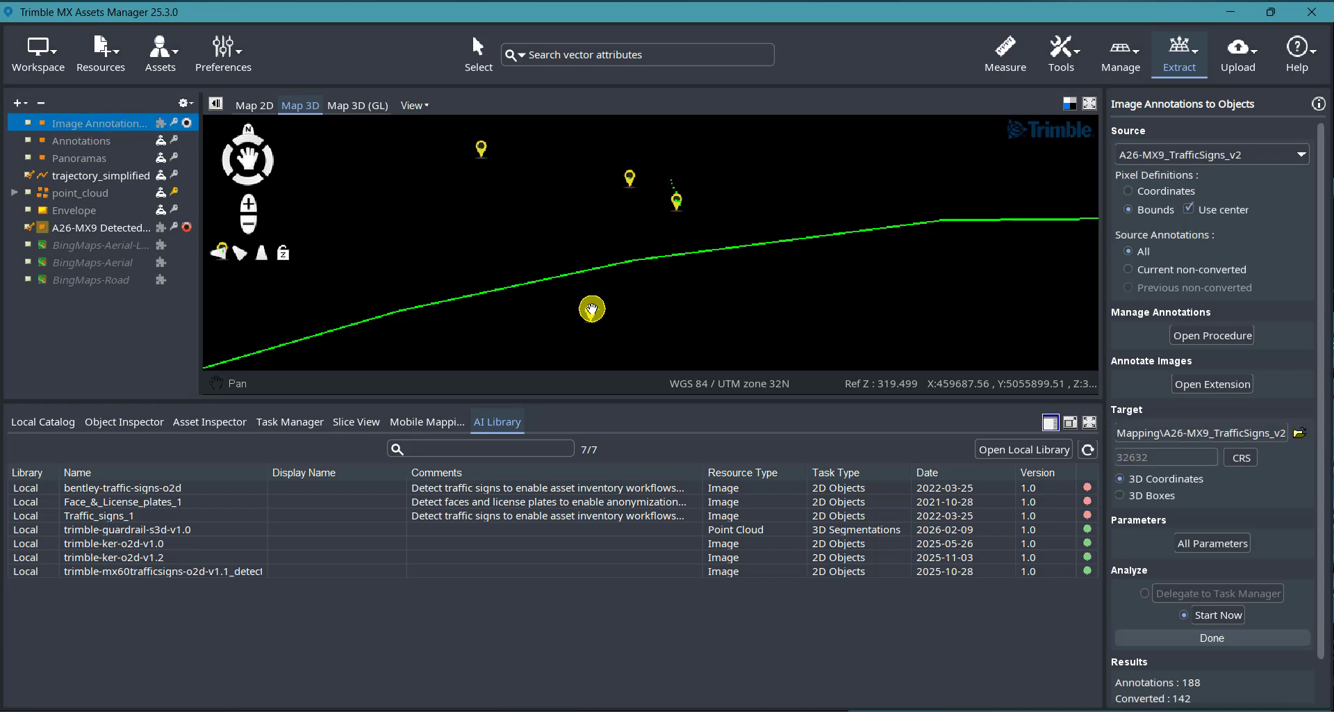
Step: Display the point_cloud dataset and inspect the converted annotation points against the scanned signs in the 3D map
middle_click_drag(660, 218, 643, 172)
scroll(684, 202, "up", 2)
scroll(684, 202, "up", 2)
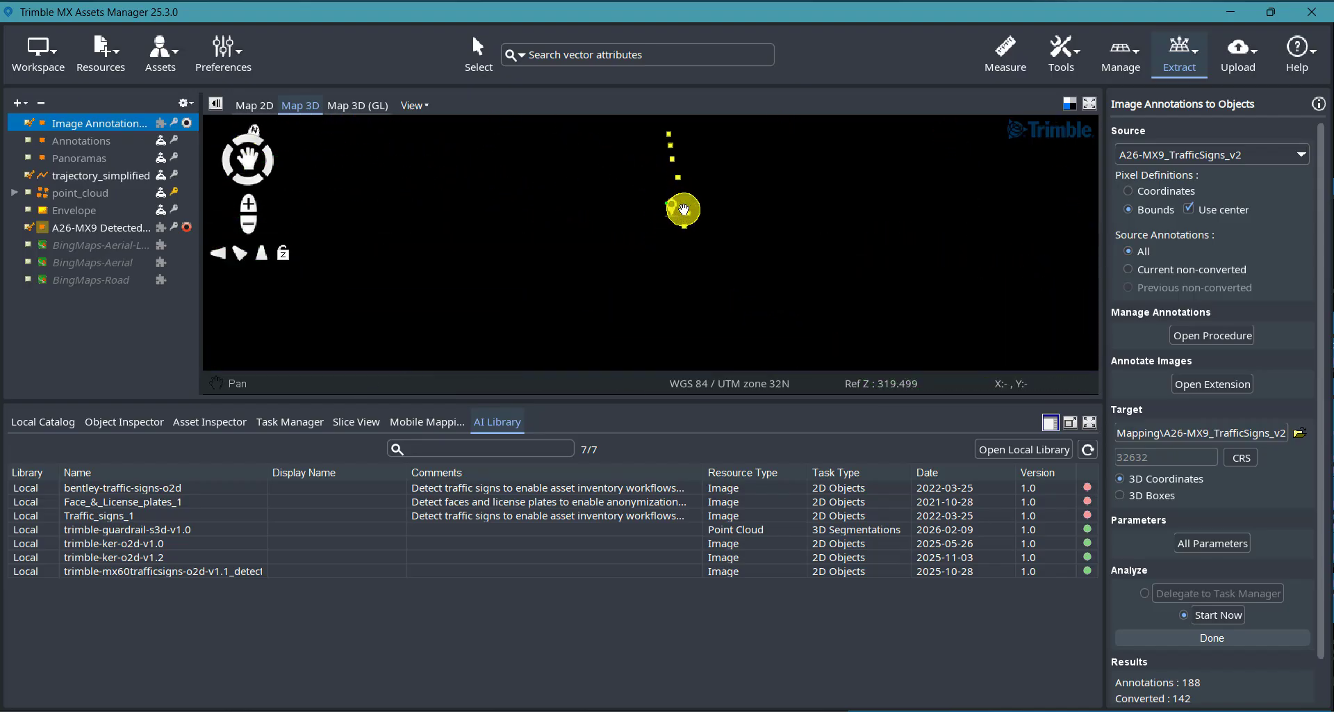
middle_click_drag(683, 210, 557, 196)
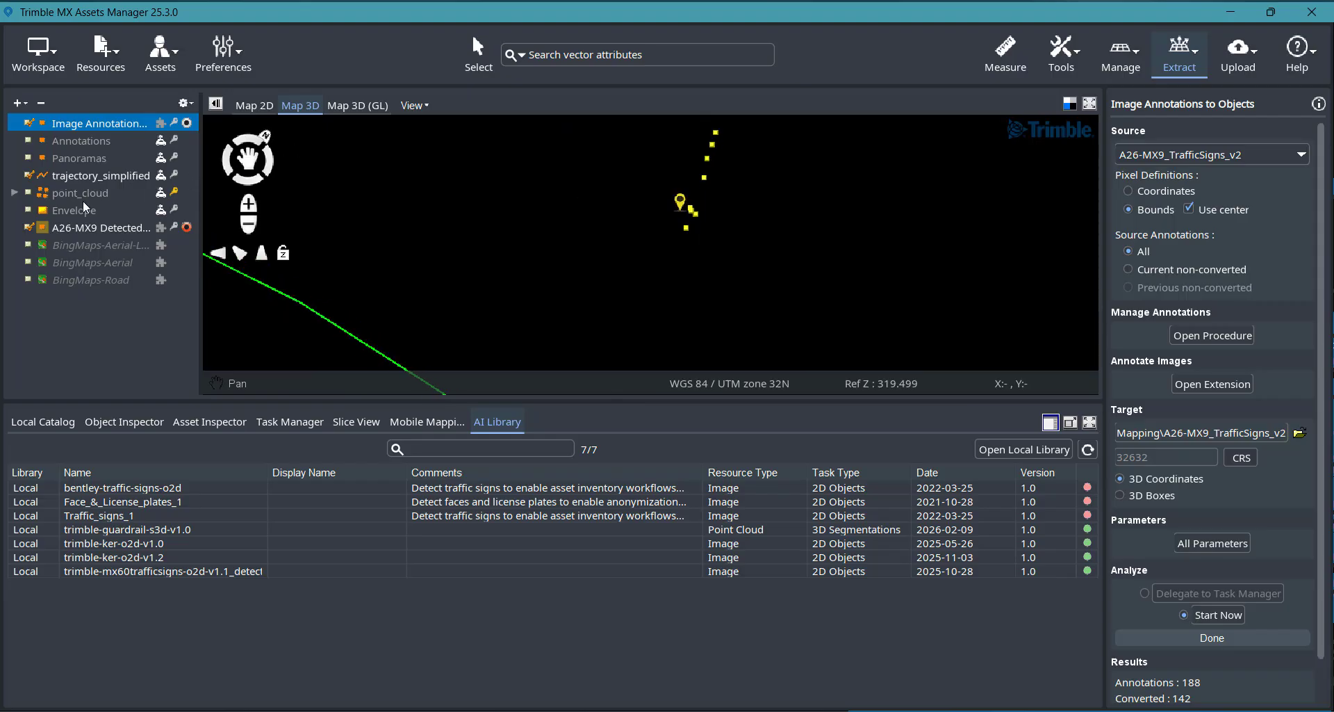
left_click(30, 192)
middle_click_drag(692, 245, 1168, 188)
scroll(702, 179, "up", 2)
middle_click_drag(715, 178, 795, 232)
left_click_drag(727, 210, 781, 278)
middle_click_drag(782, 285, 576, 195)
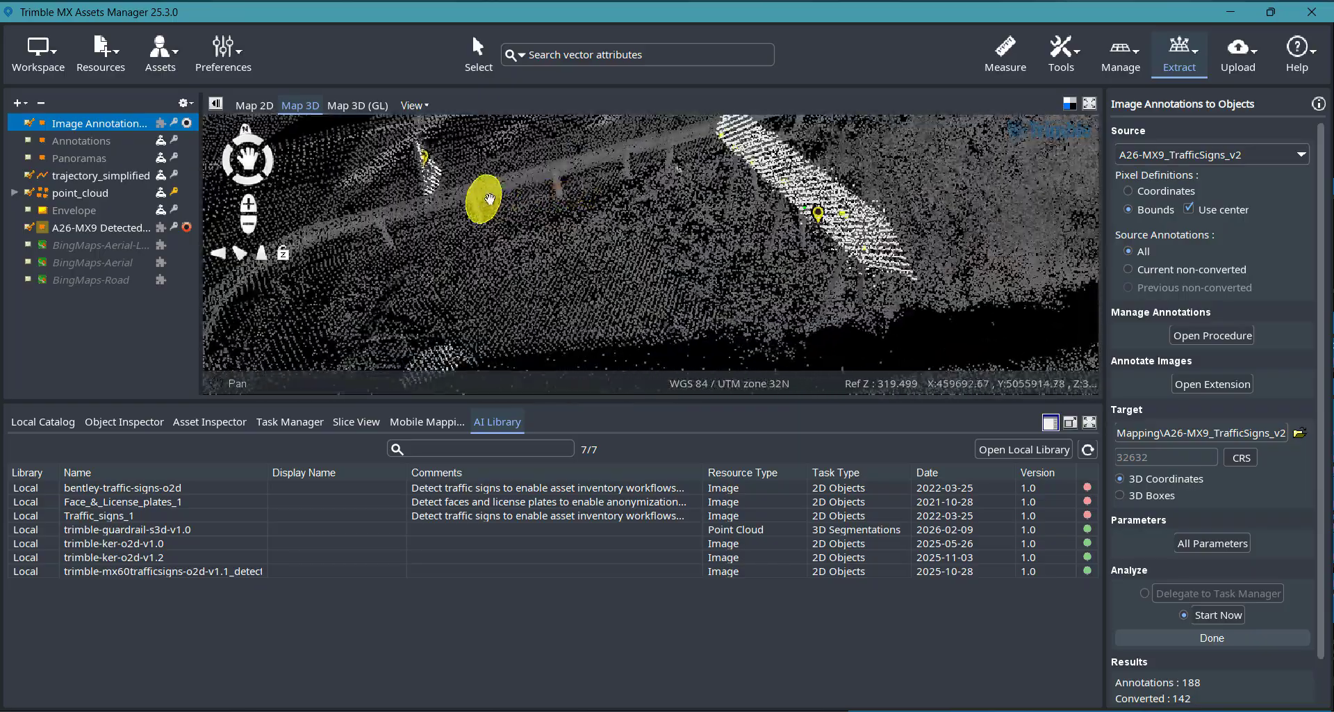
middle_click_drag(476, 199, 775, 191)
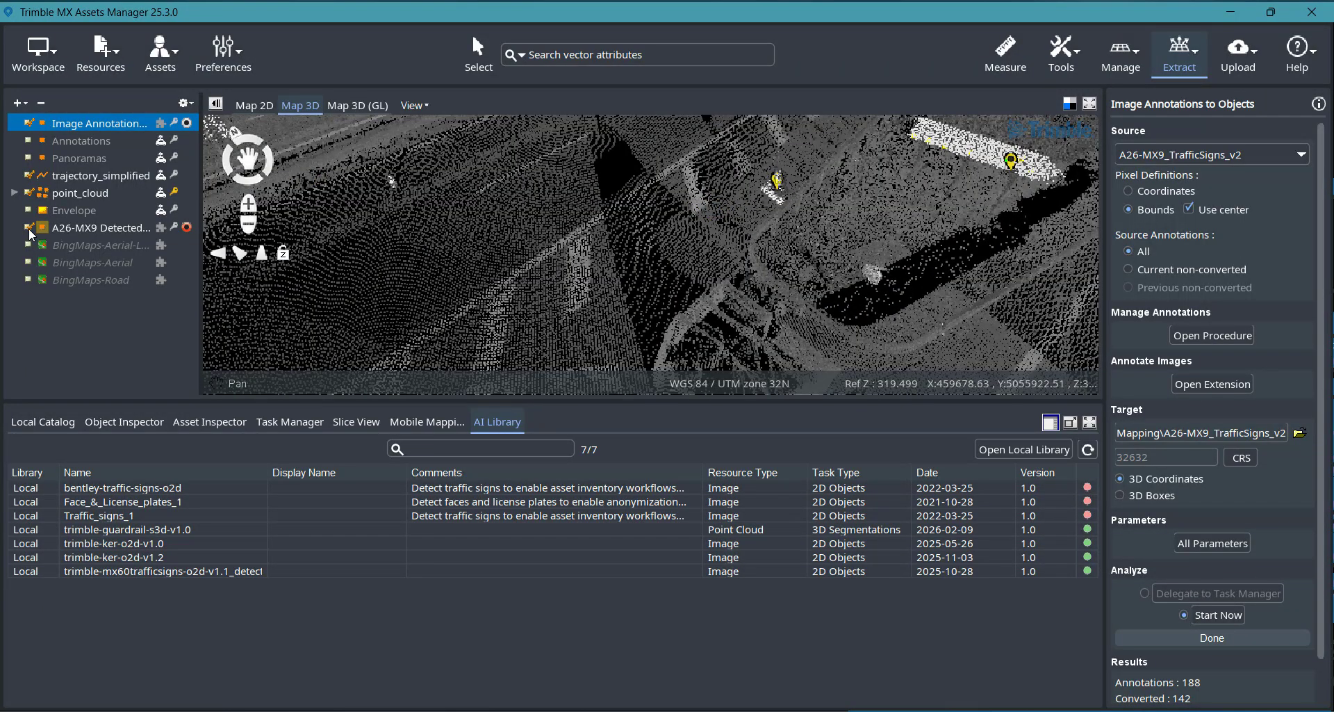
Step: Hide the A26-MX9 Detected Traffic Signs dataset and examine the group of converted points at the roadside sign
left_click(28, 228)
scroll(712, 292, "up", 5)
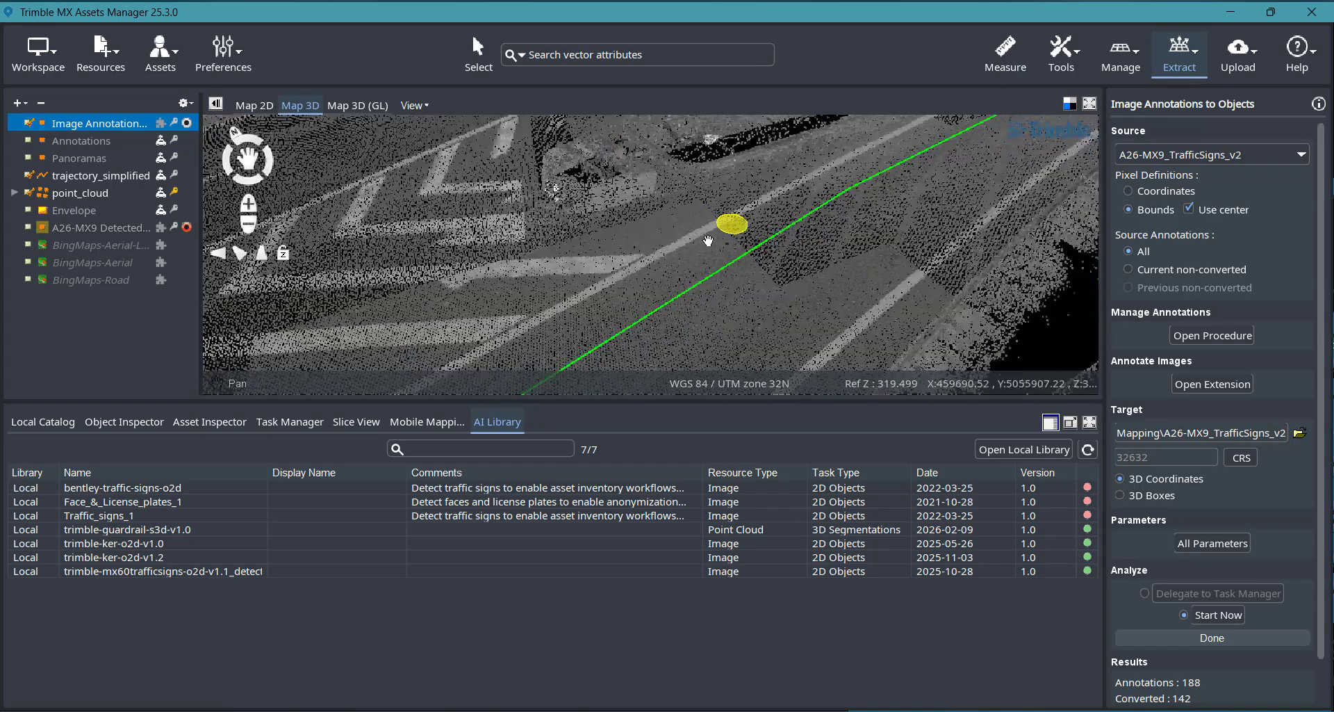
left_click_drag(739, 278, 657, 119)
scroll(737, 212, "up", 1)
scroll(733, 214, "down", 1)
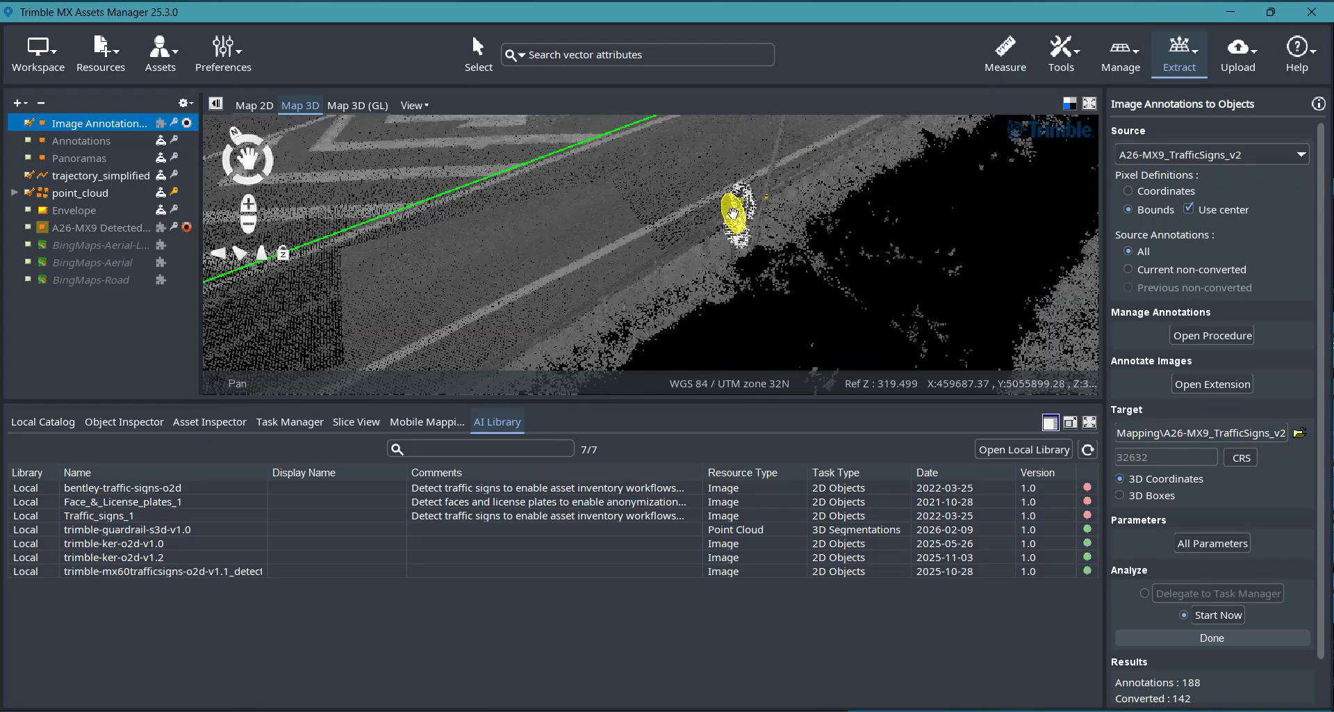
scroll(733, 214, "up", 5)
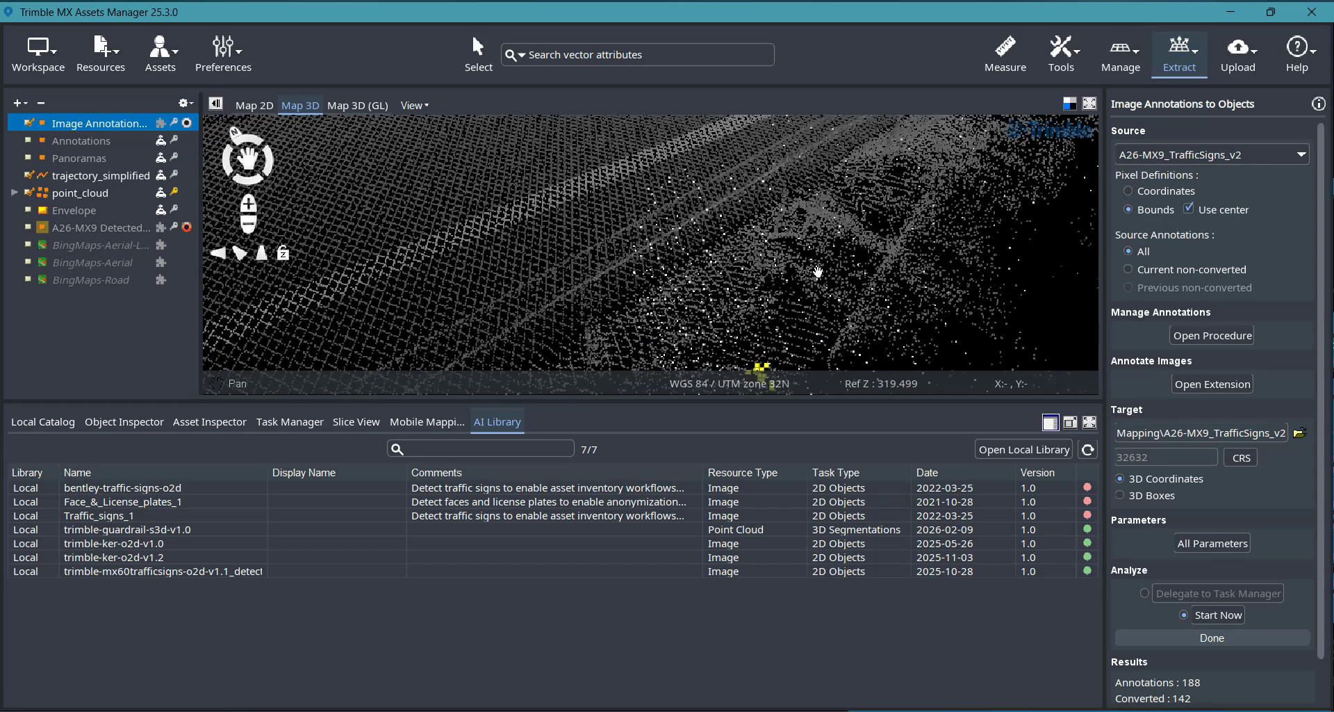
left_click_drag(818, 272, 864, 179)
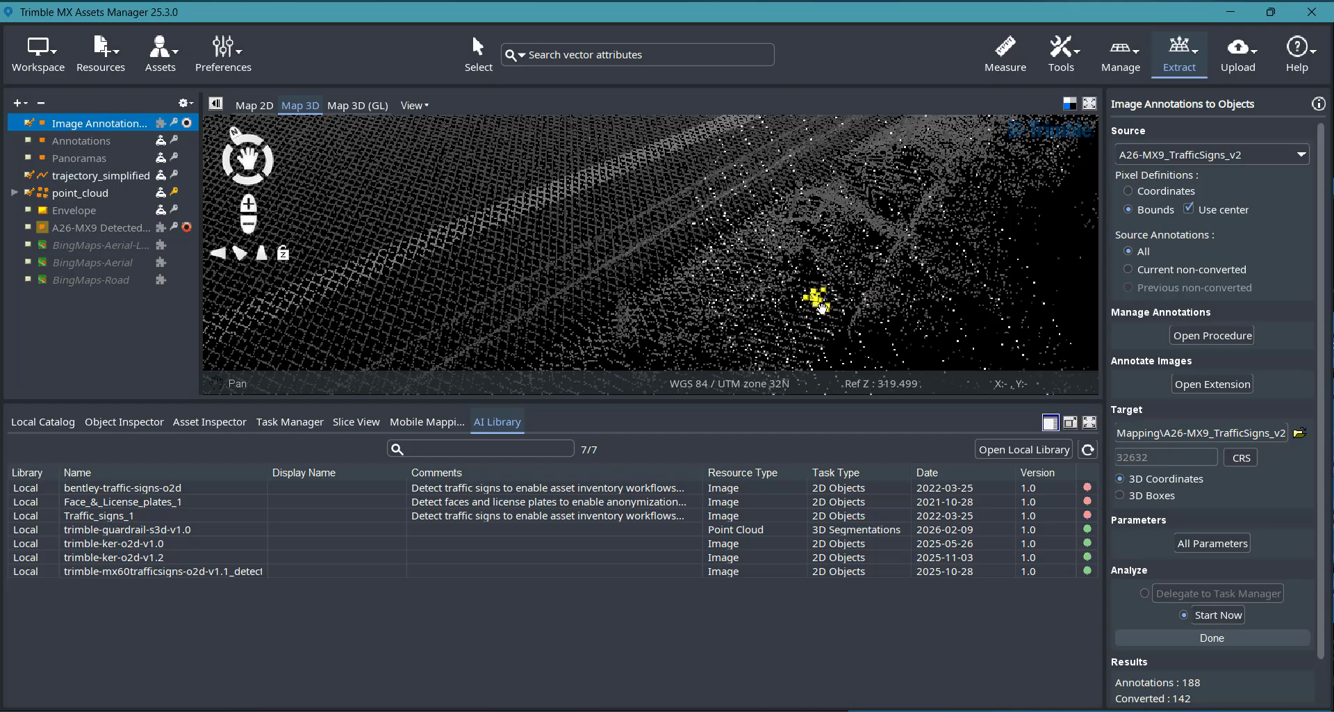
scroll(681, 290, "up", 2)
scroll(724, 314, "up", 2)
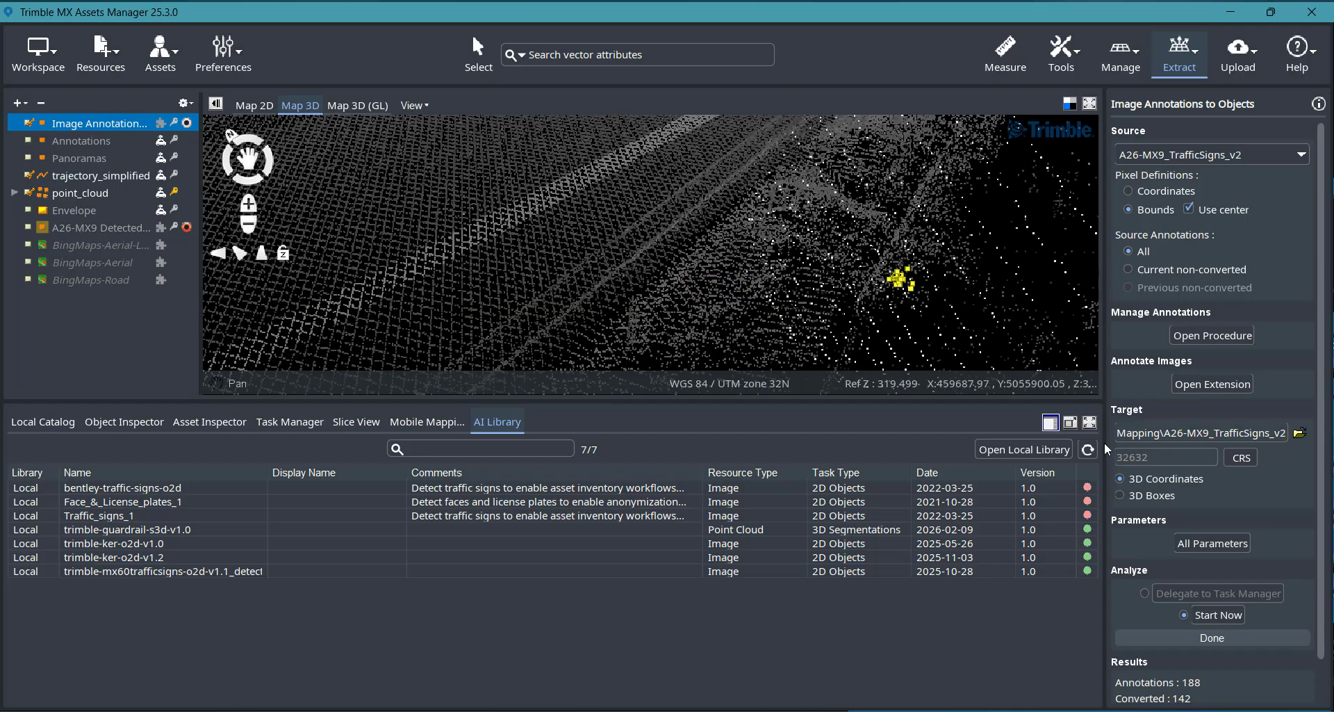
Step: Run Cluster Objects on the converted results with grouping by the LabelName (STRING) attribute enabled
scroll(1222, 487, "down", 2)
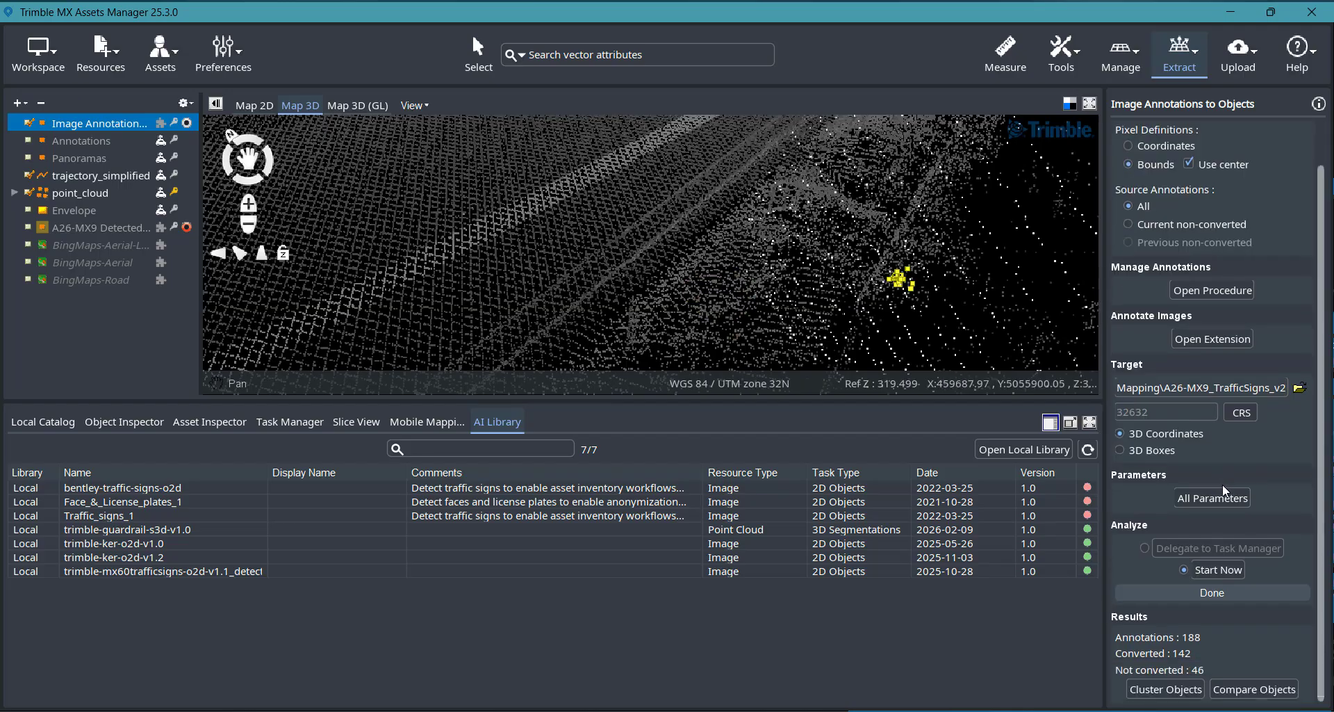
left_click(1165, 690)
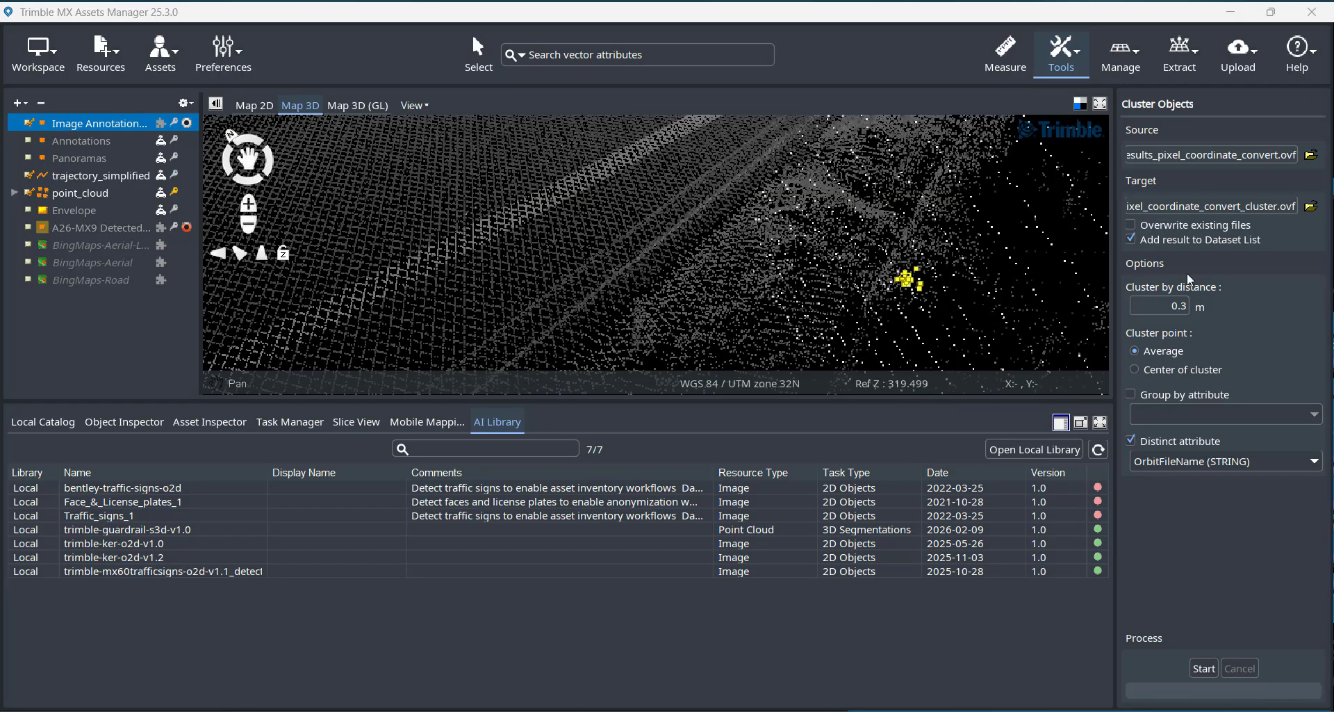
left_click(1131, 394)
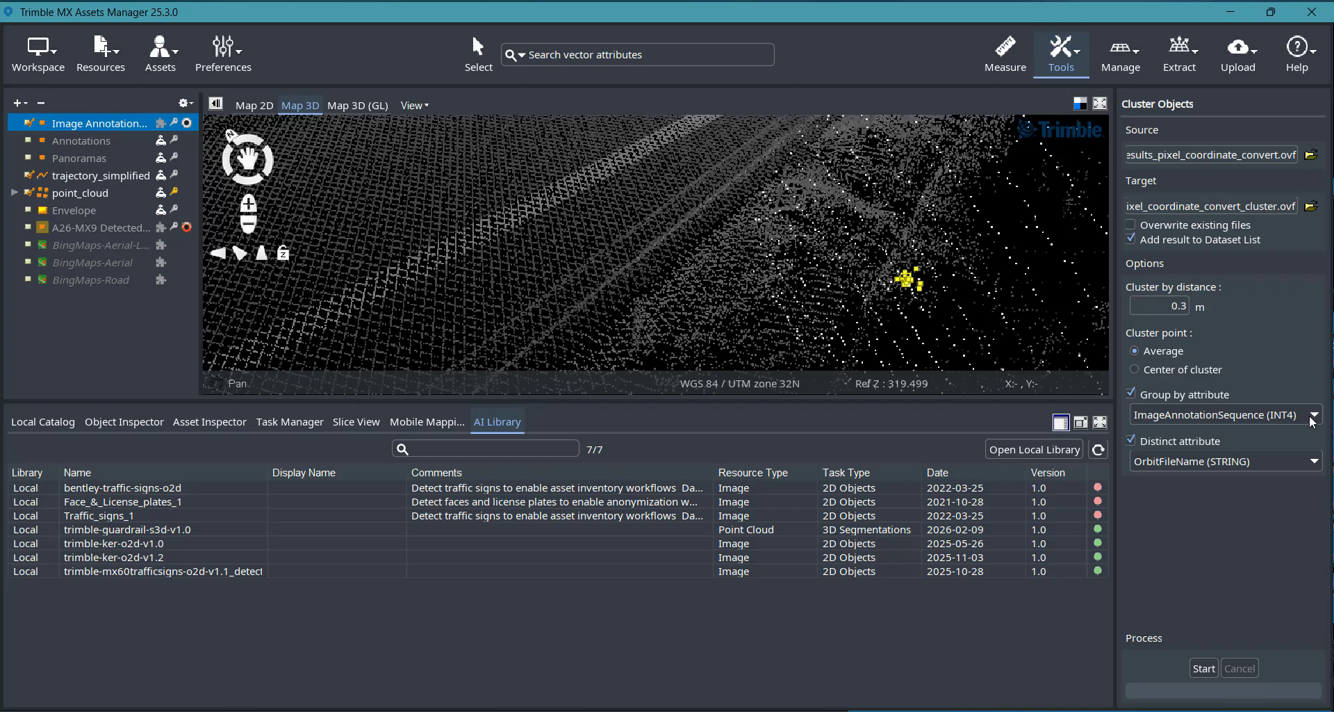
left_click(1313, 417)
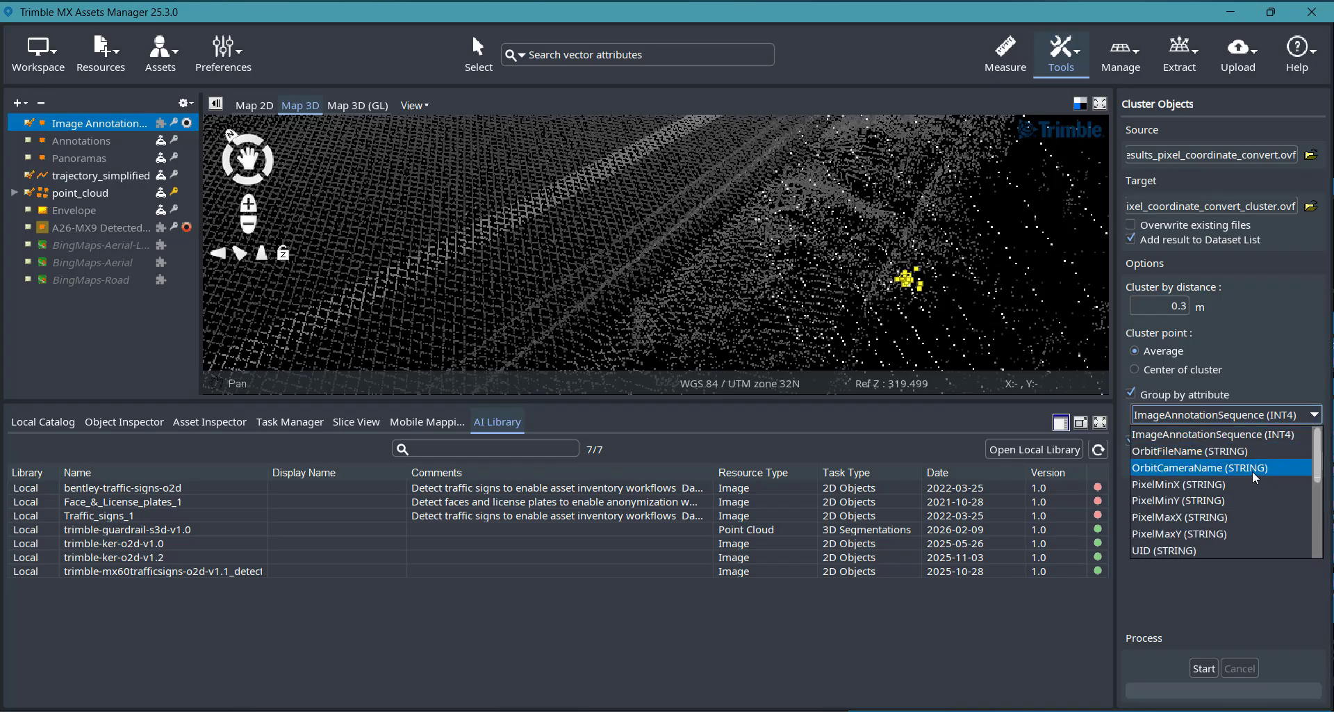
scroll(1253, 469, "down", 1)
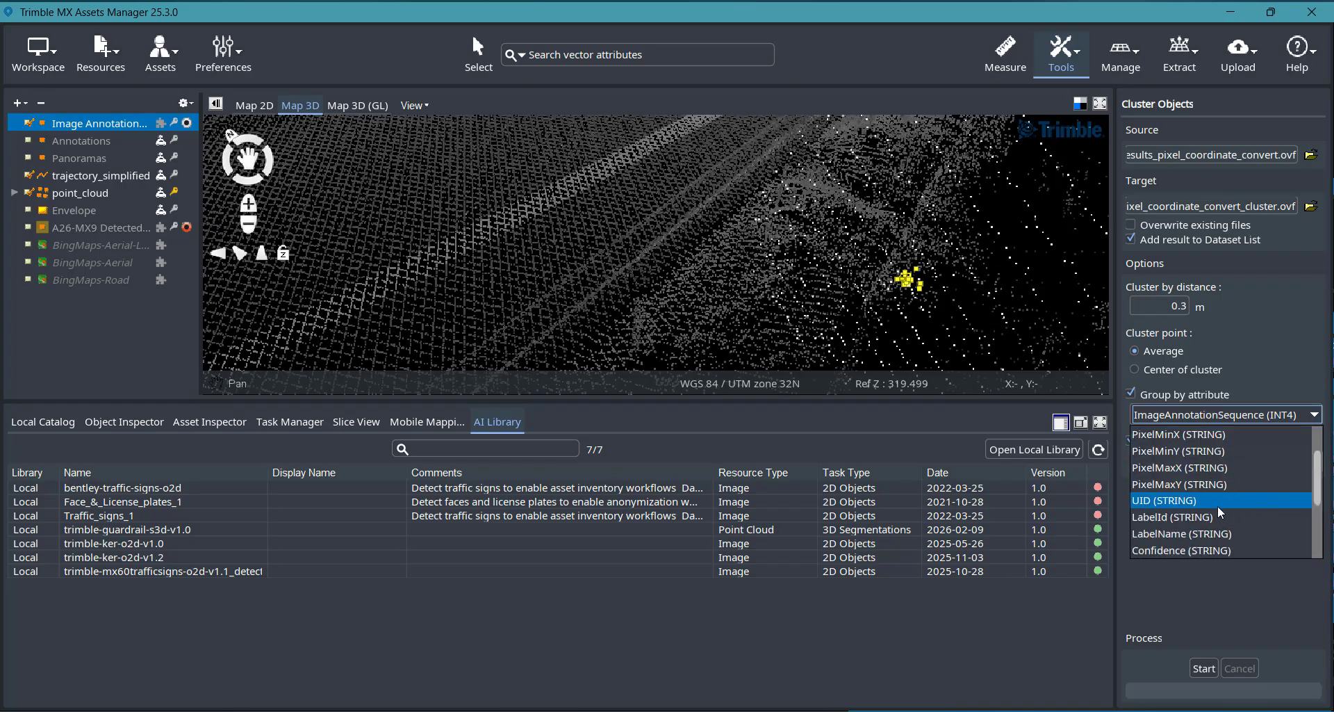
left_click(1164, 534)
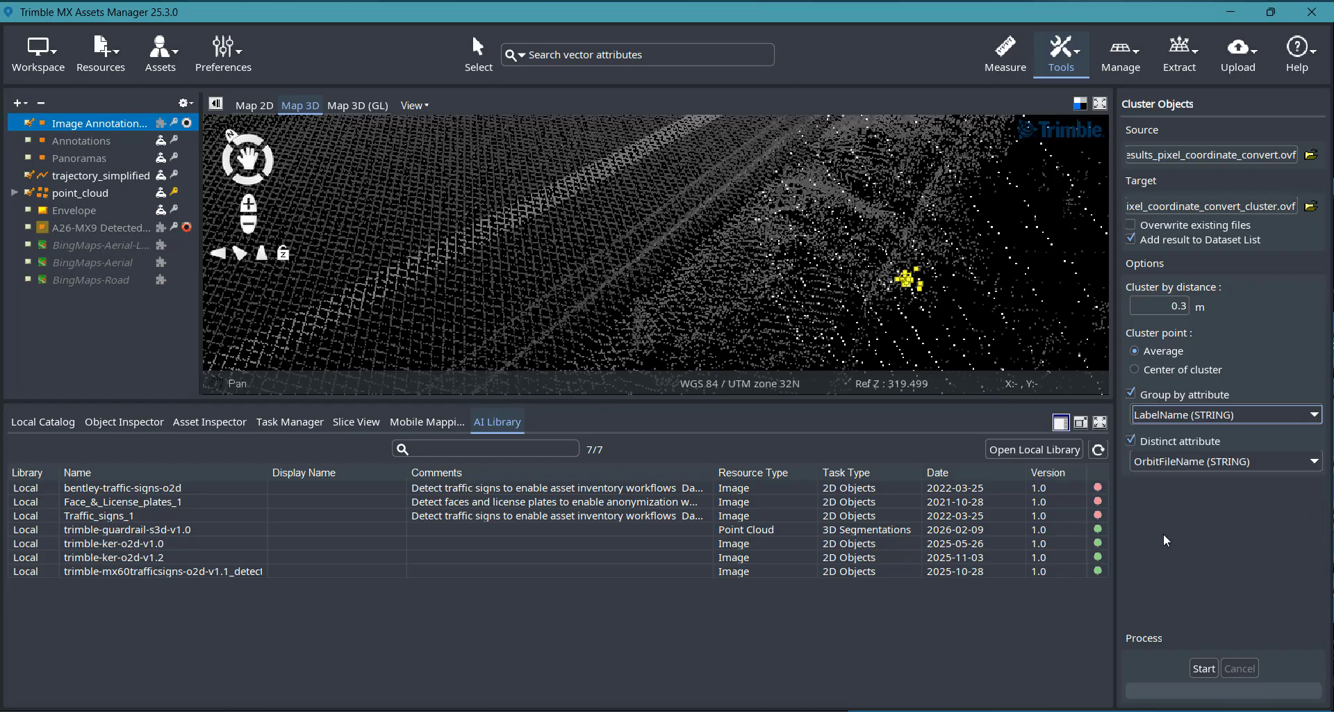
left_click(1203, 667)
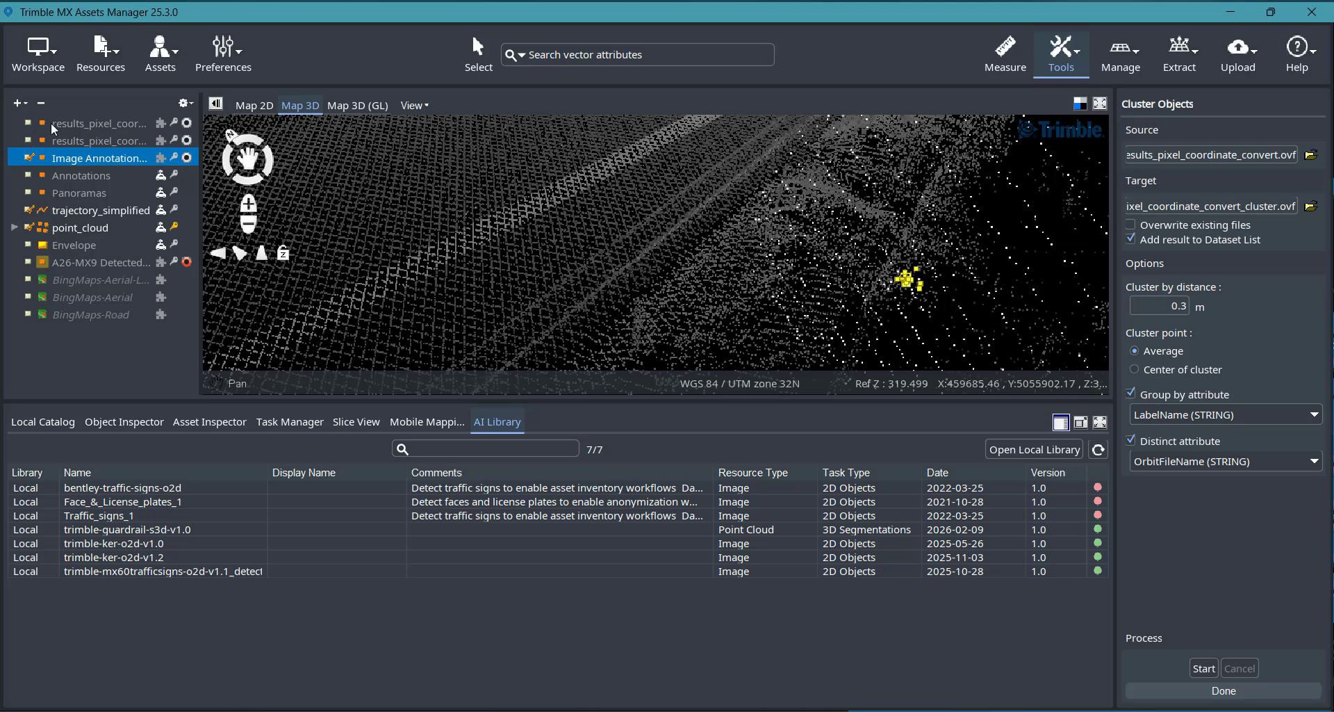
Step: Show results_pixel_coordinate_convert_cluster instead of Image Annotations to Objects and inspect the clustered points at the roadside sign
left_click_drag(201, 189, 337, 198)
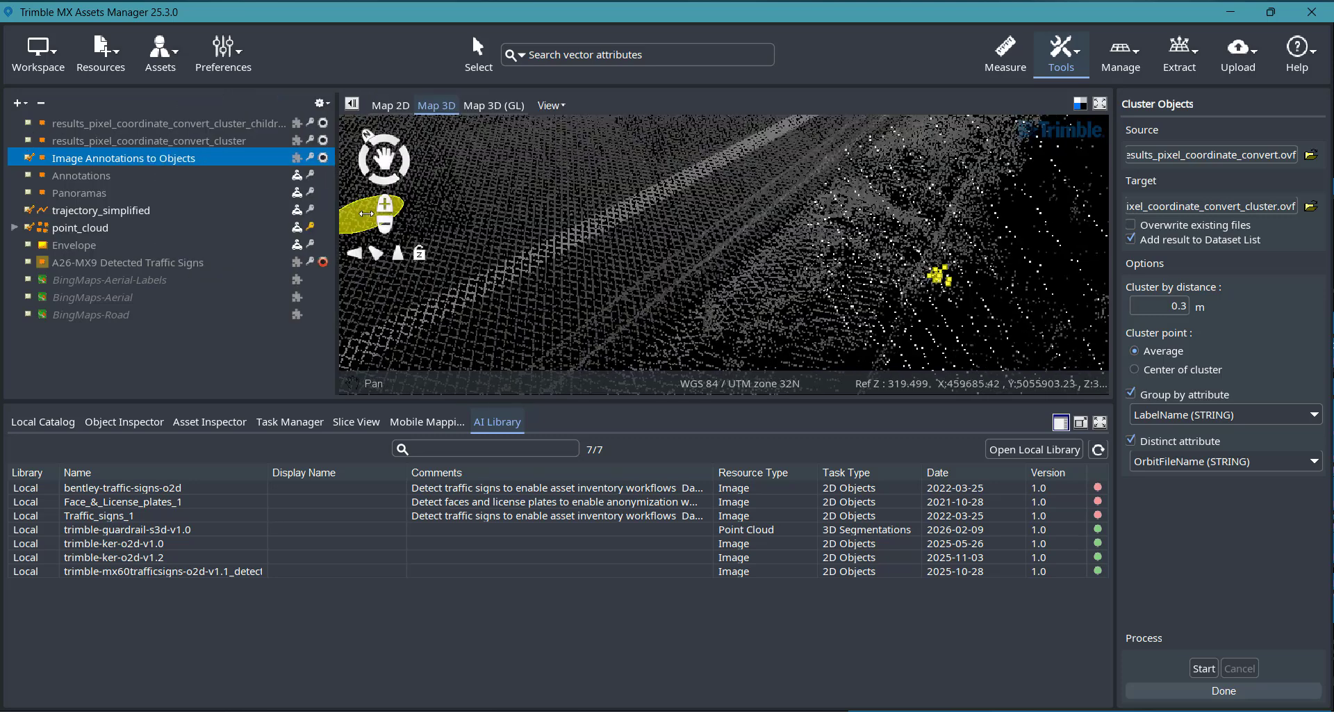
left_click(29, 141)
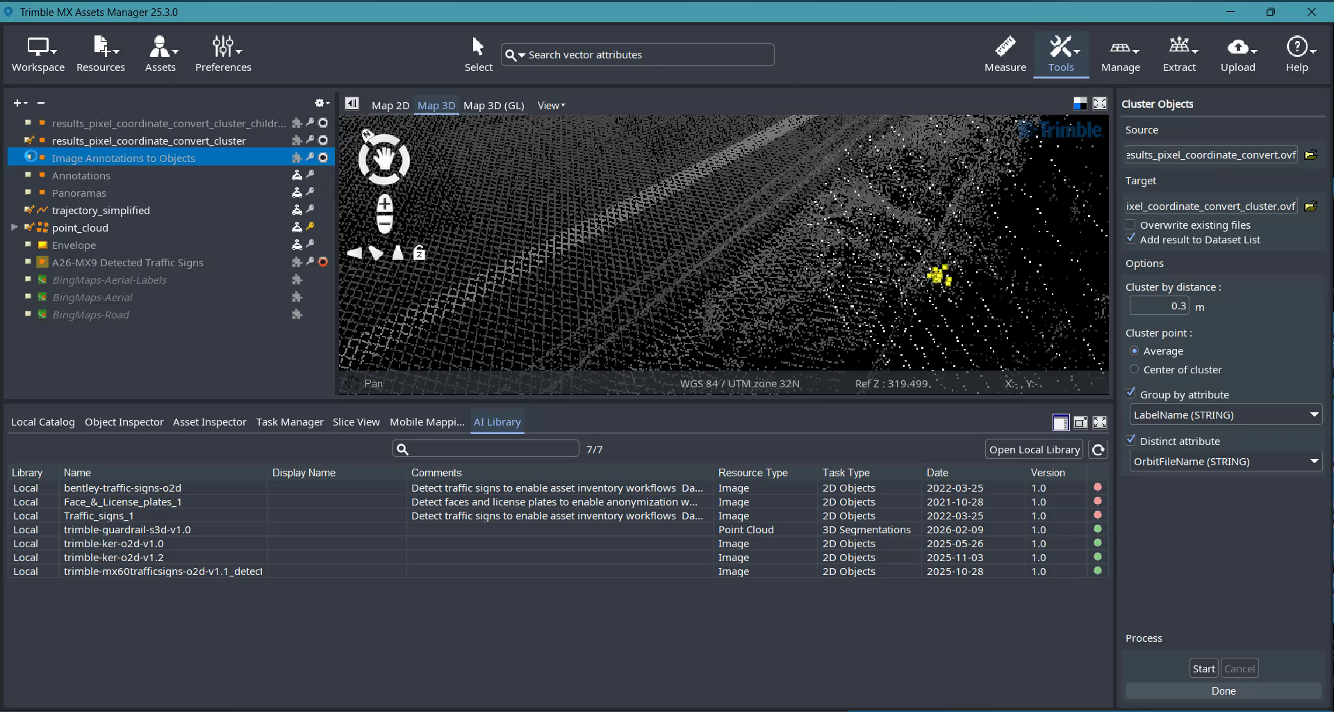
left_click(31, 157)
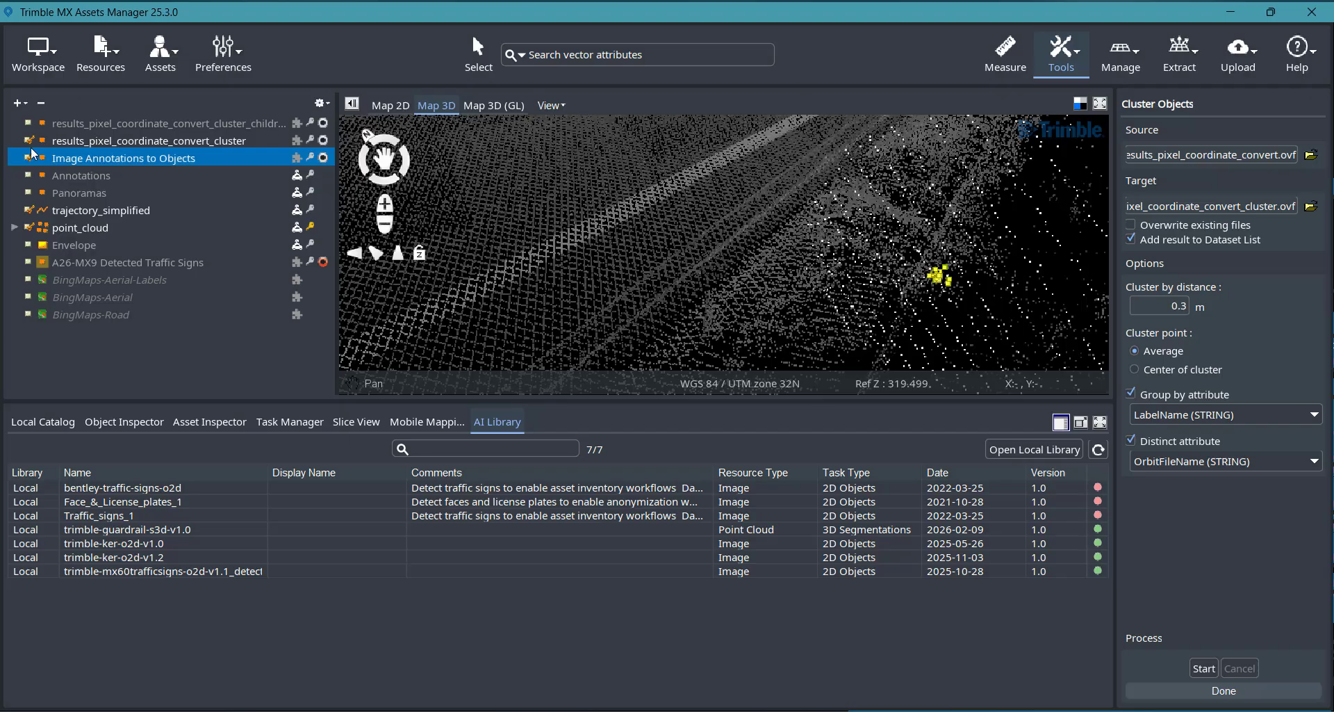
left_click(29, 141)
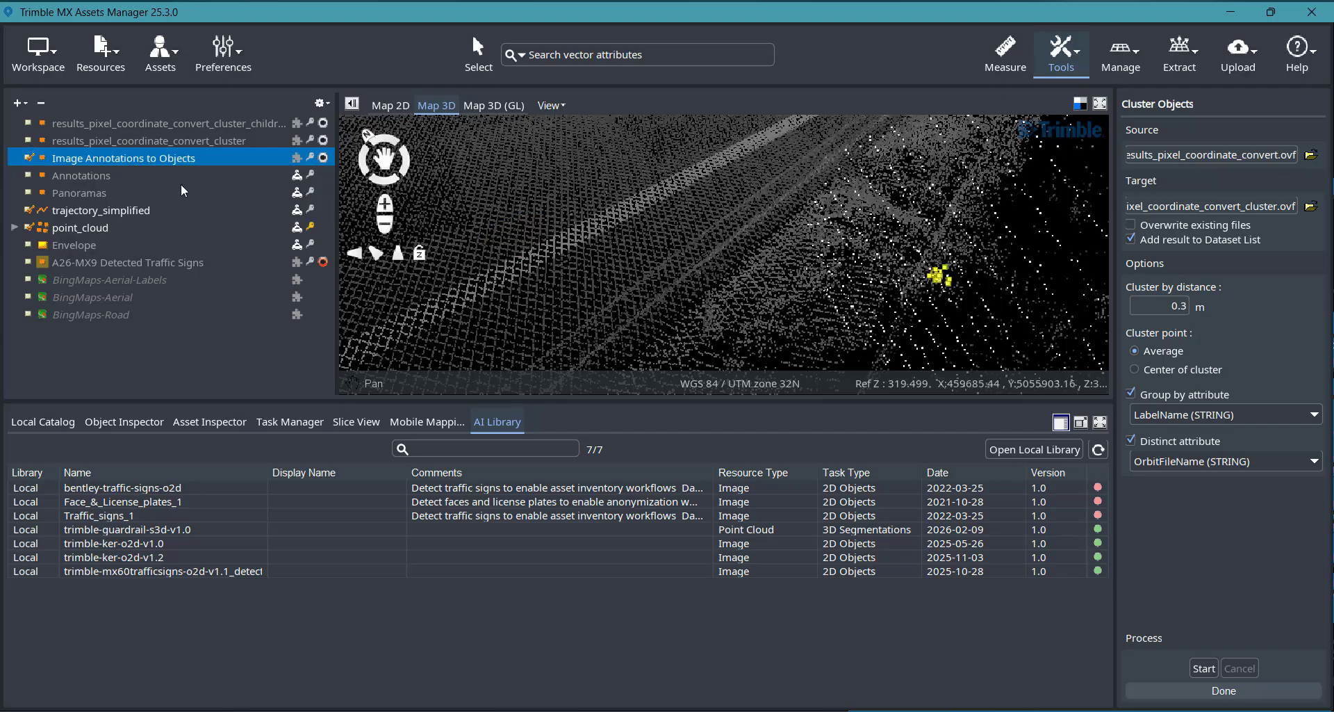
left_click(29, 141)
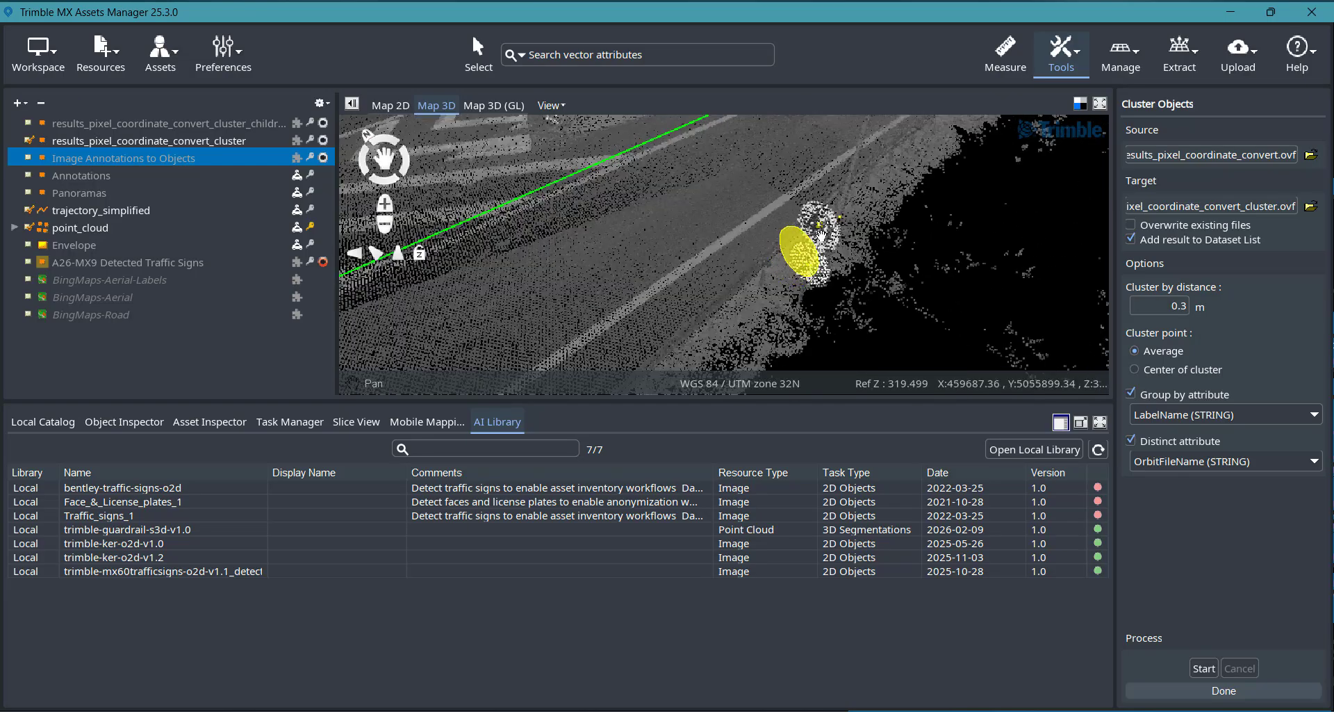
scroll(810, 236, "up", 5)
scroll(818, 252, "down", 3)
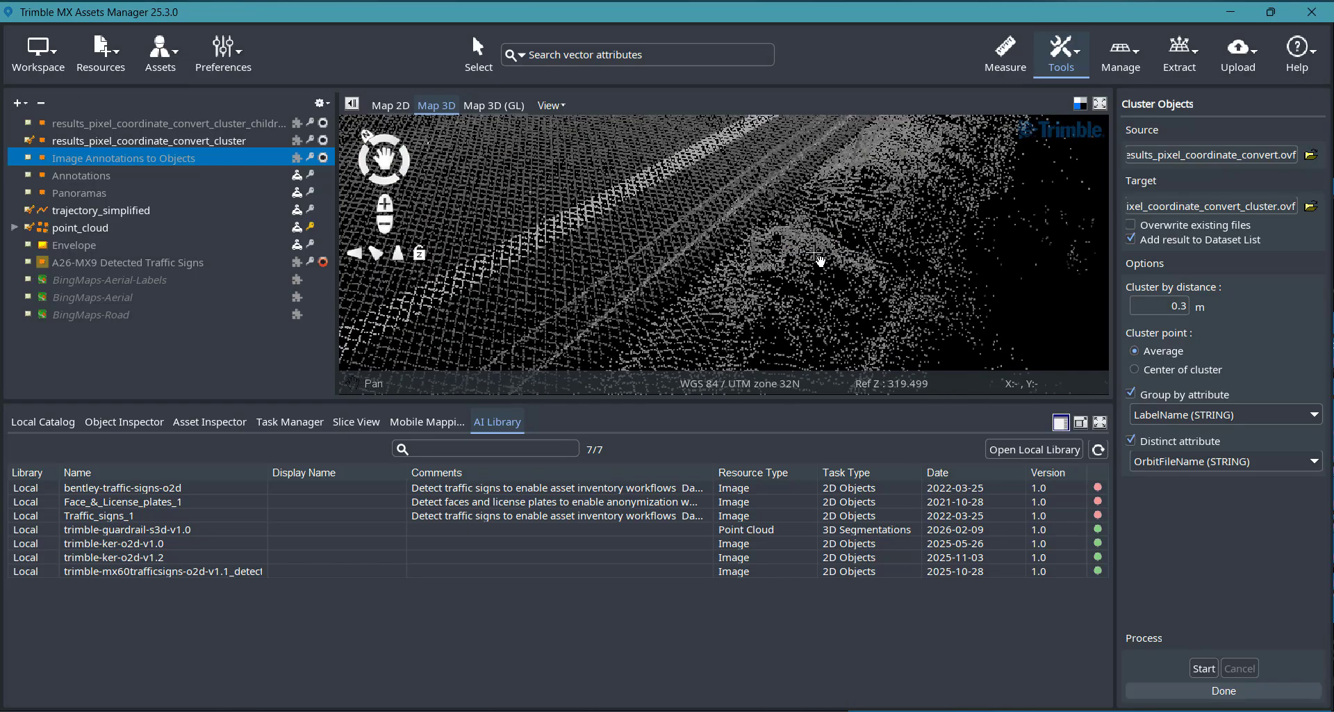
middle_click_drag(836, 273, 895, 284)
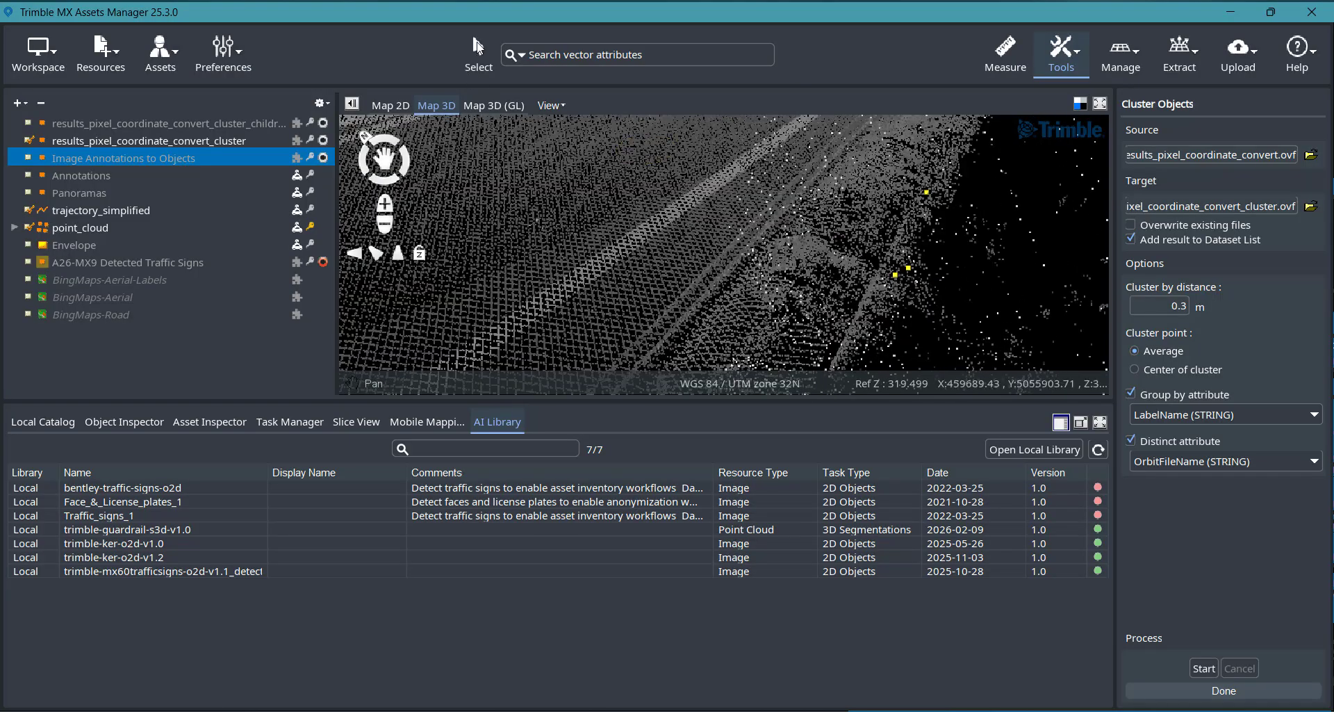
Step: Select the two neighbouring points of the cluster dataset at the sign and compare their attributes in the Object Inspector
left_click(228, 140)
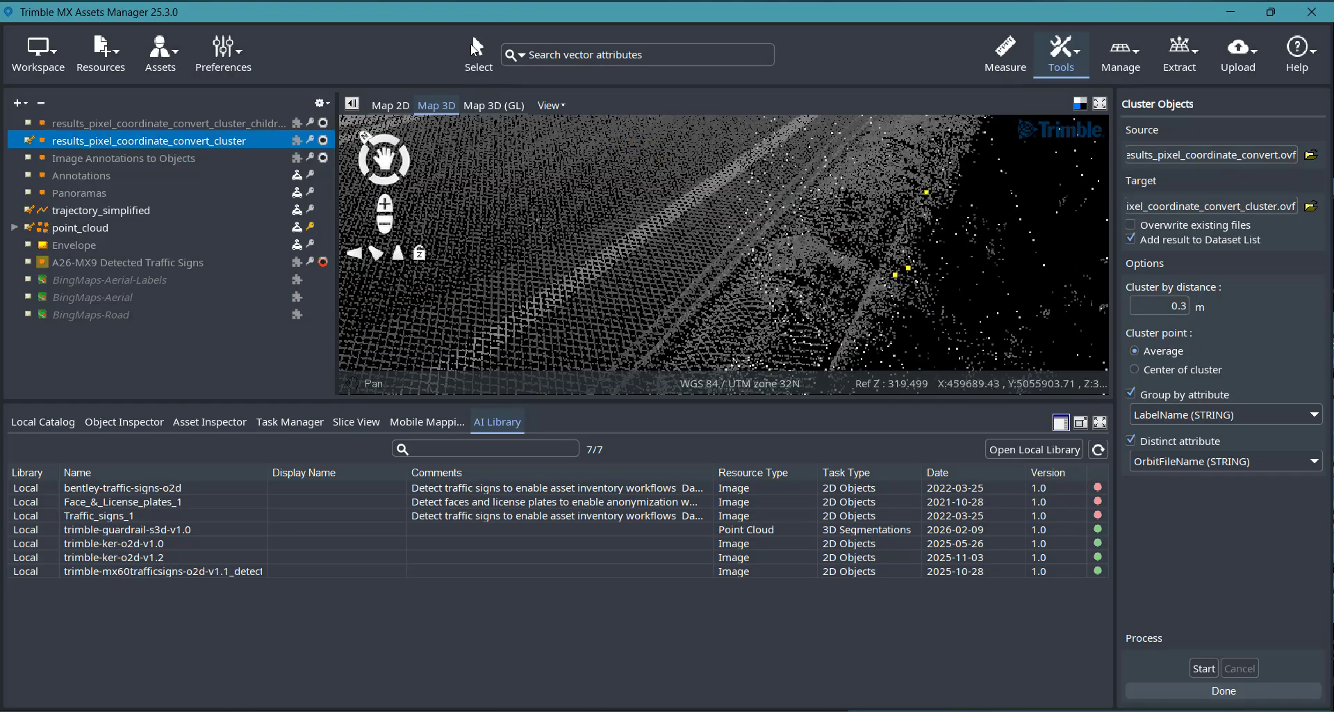
left_click(475, 49)
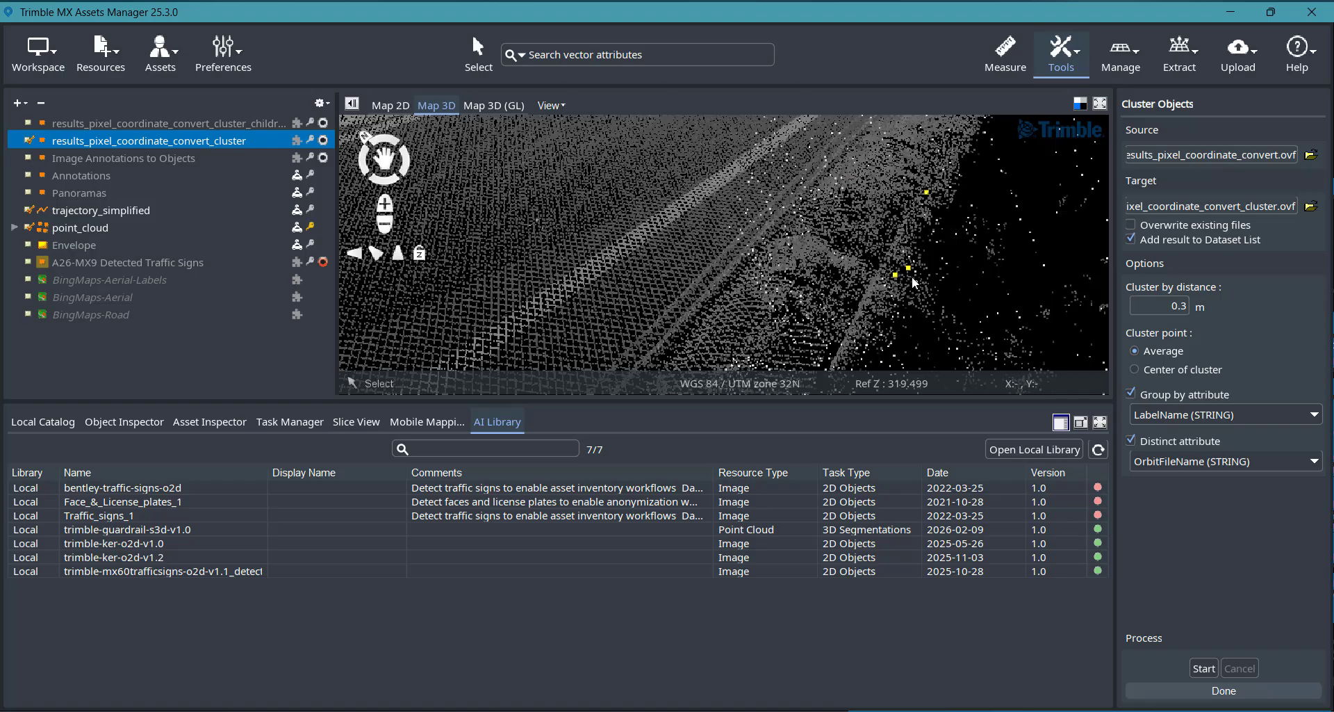
left_click_drag(920, 288, 918, 285)
left_click(124, 421)
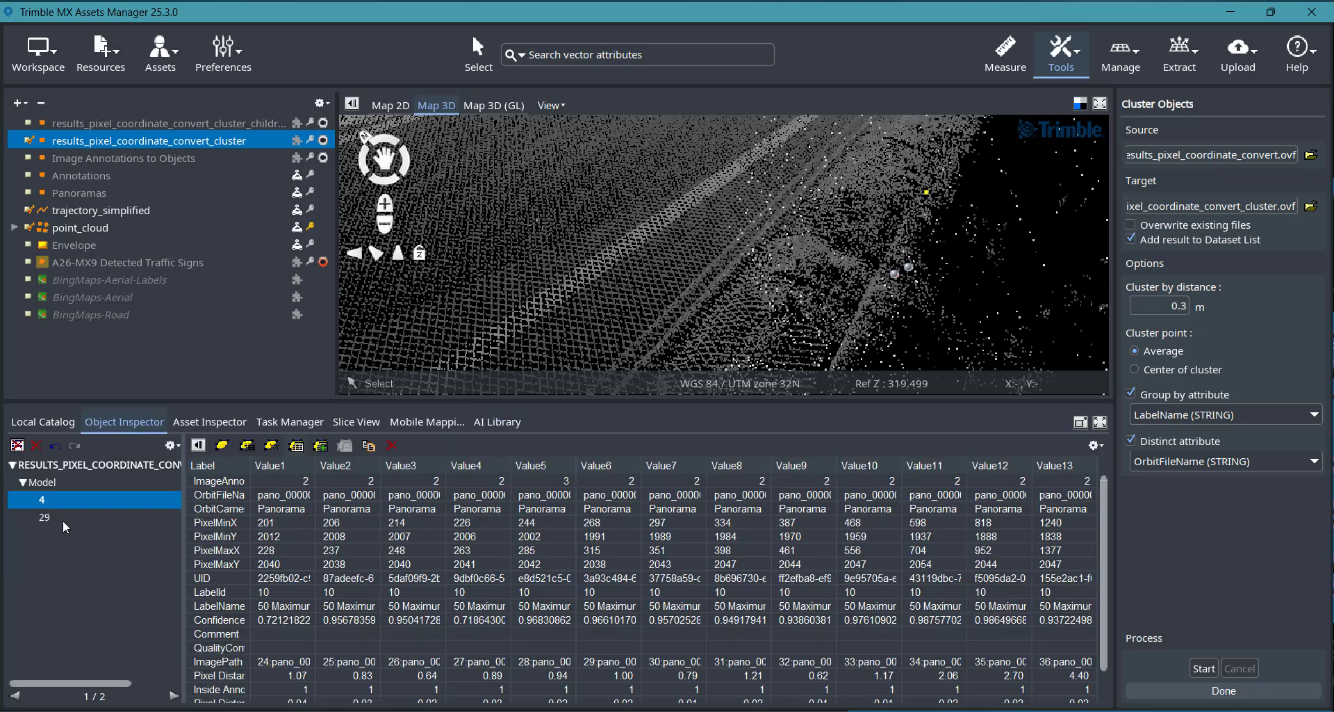
left_click(44, 517)
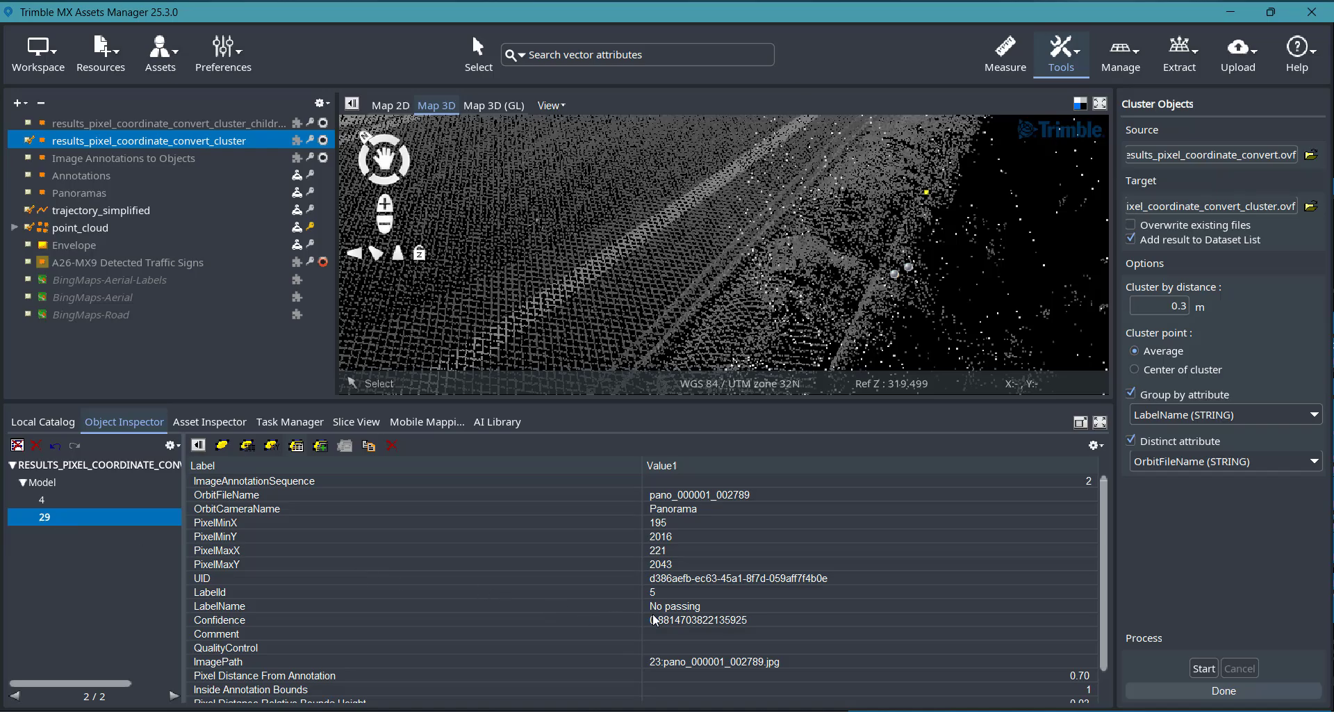
left_click(91, 499)
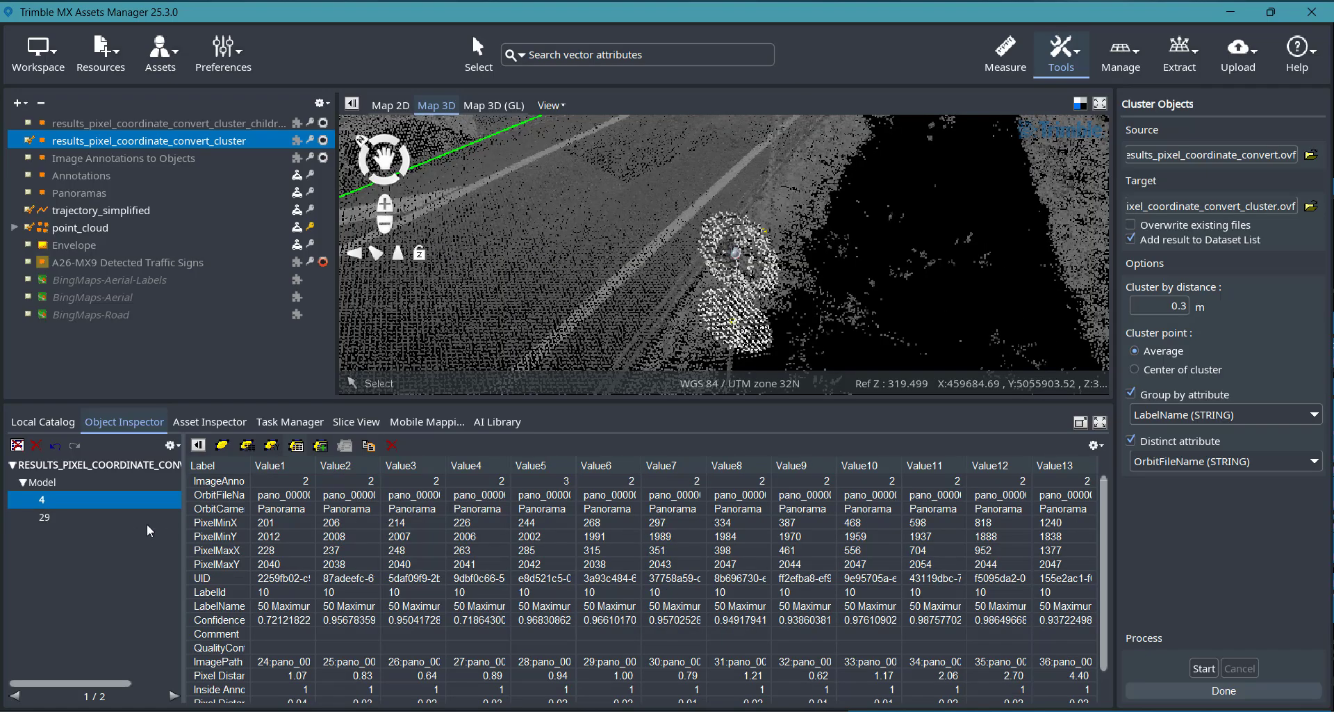
Step: Check the attributes of the second selected cluster point, clear the selection and examine the points at the roadside sign
left_click(44, 518)
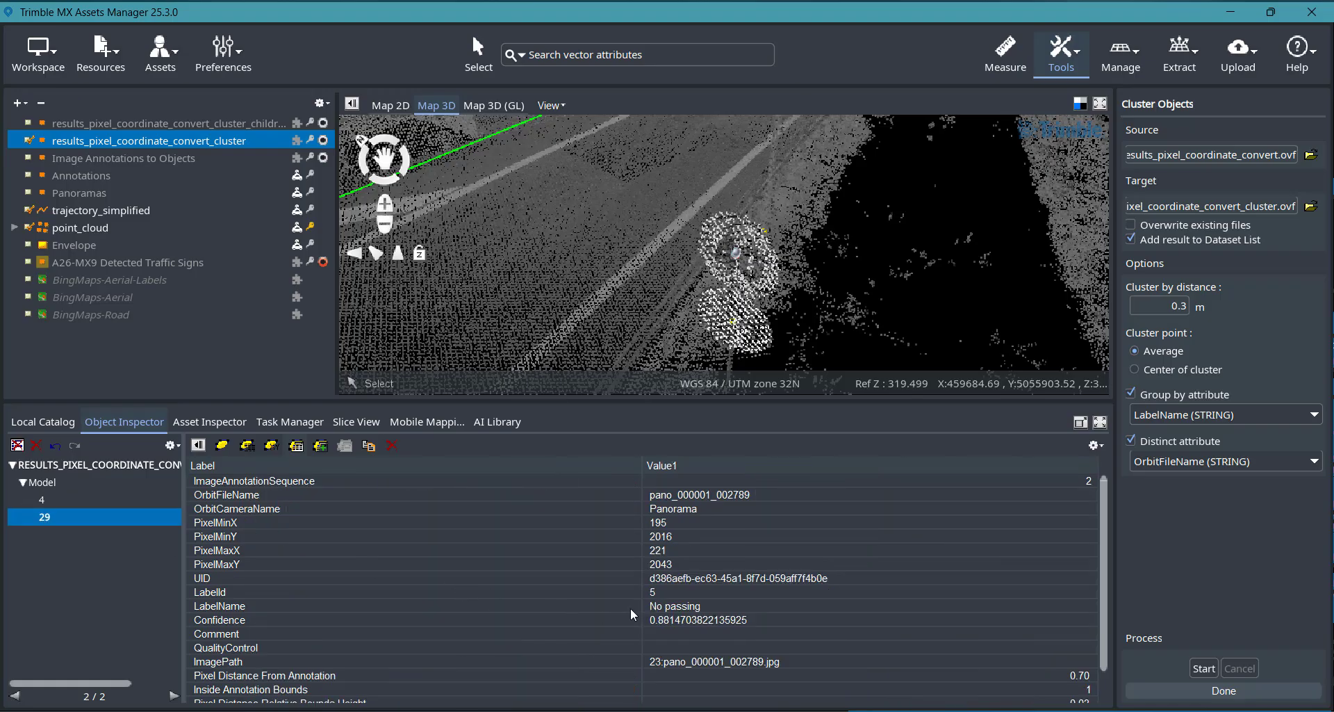
left_click(39, 447)
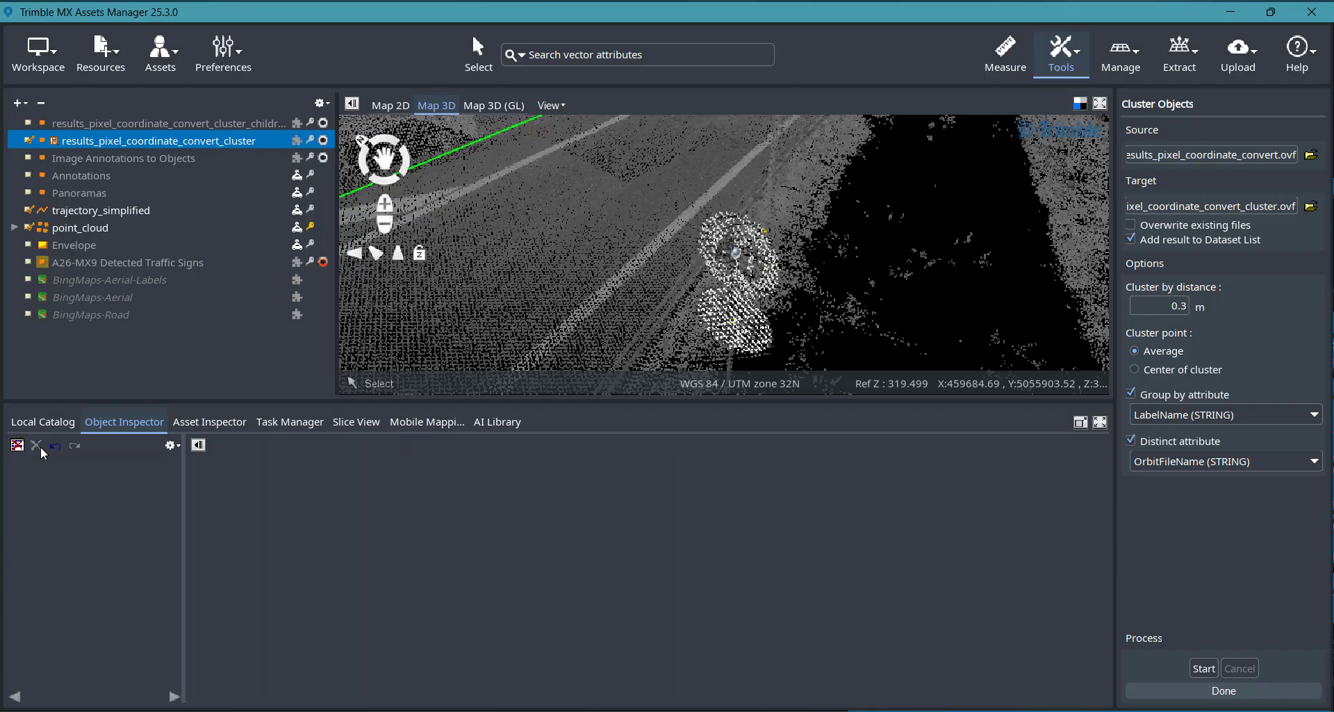
middle_click_drag(596, 331, 687, 284)
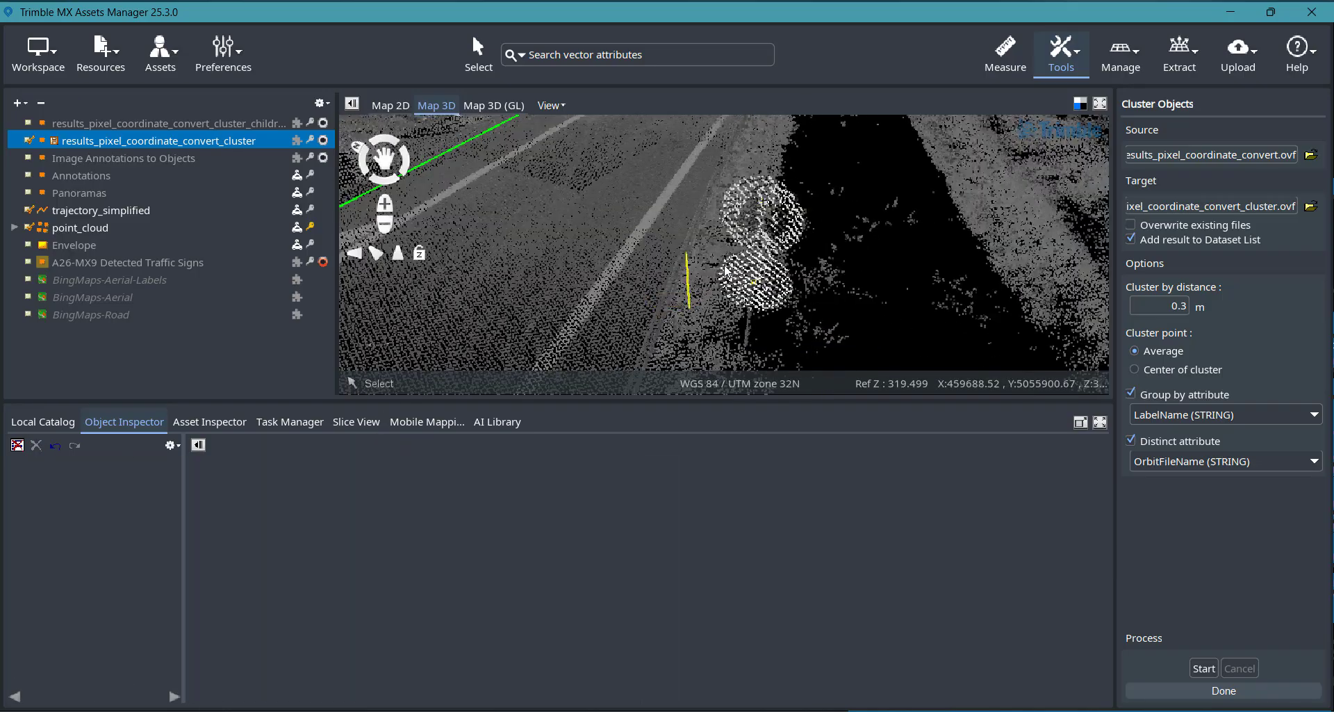
scroll(752, 252, "up", 1)
scroll(750, 248, "up", 1)
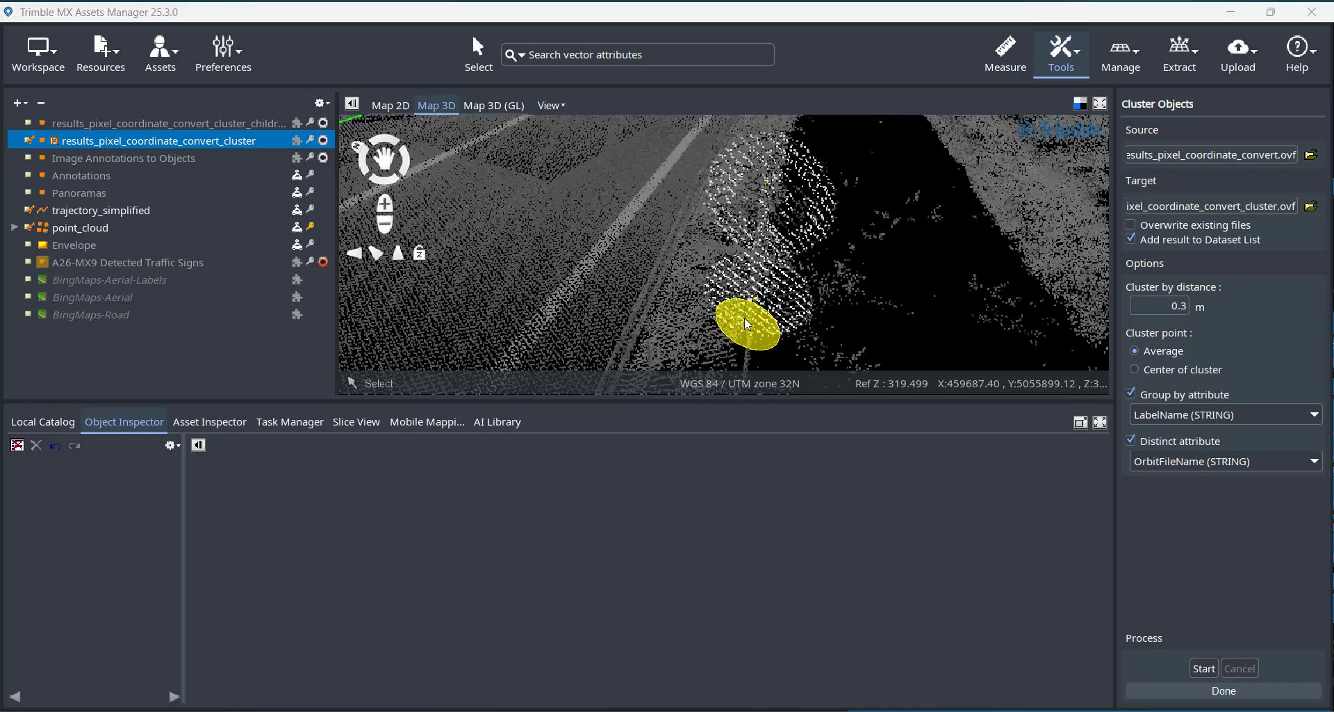
middle_click_drag(765, 317, 820, 310)
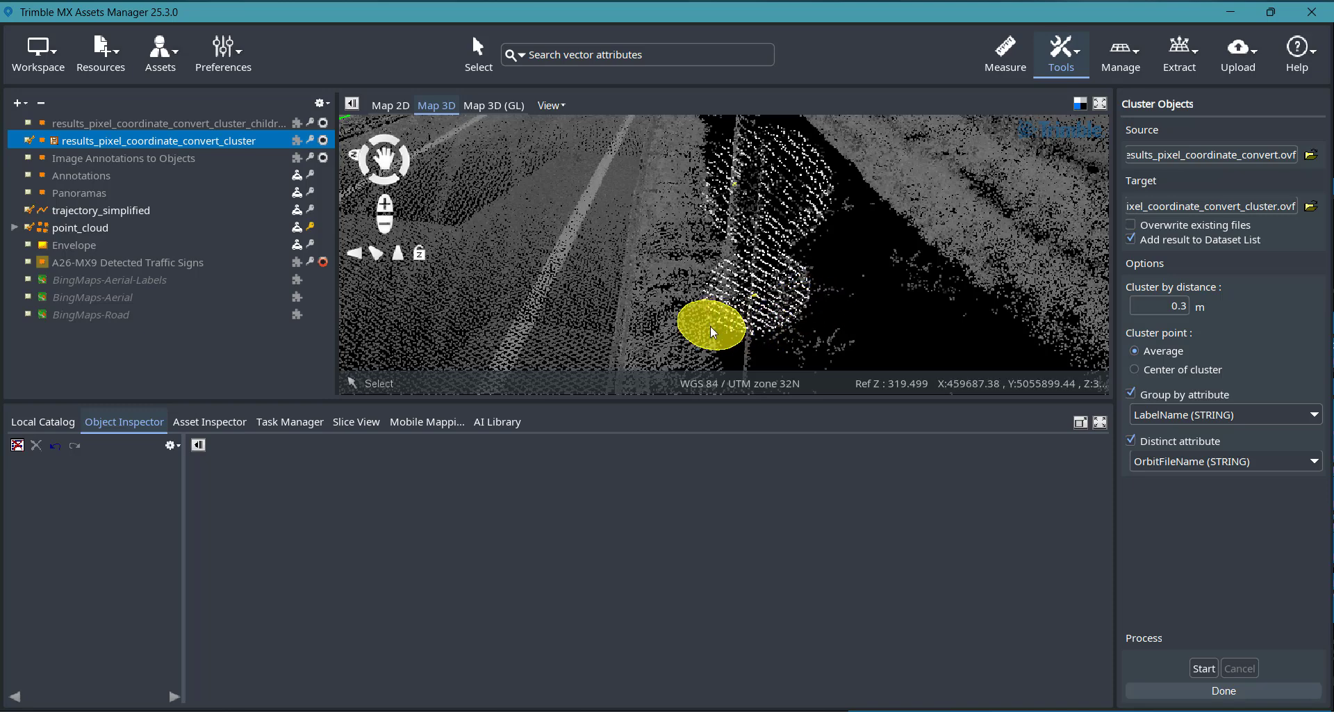
Step: Run Compare Vector DataSets on results_pixel_coordinate_convert_cluster against A26-MX9 Detected Traffic Signs, with 2D matching, 0.5 m distance and Class (STRING) as compare attribute
left_click(1194, 53)
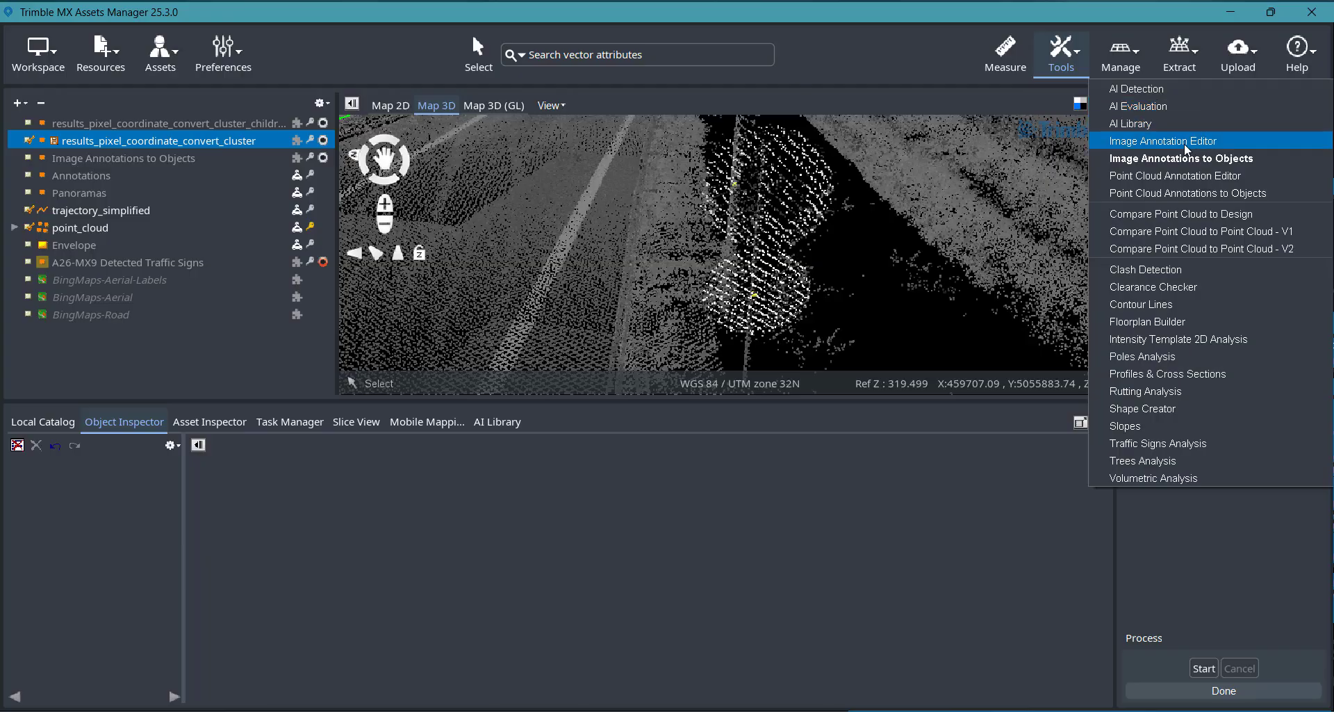
left_click(1085, 56)
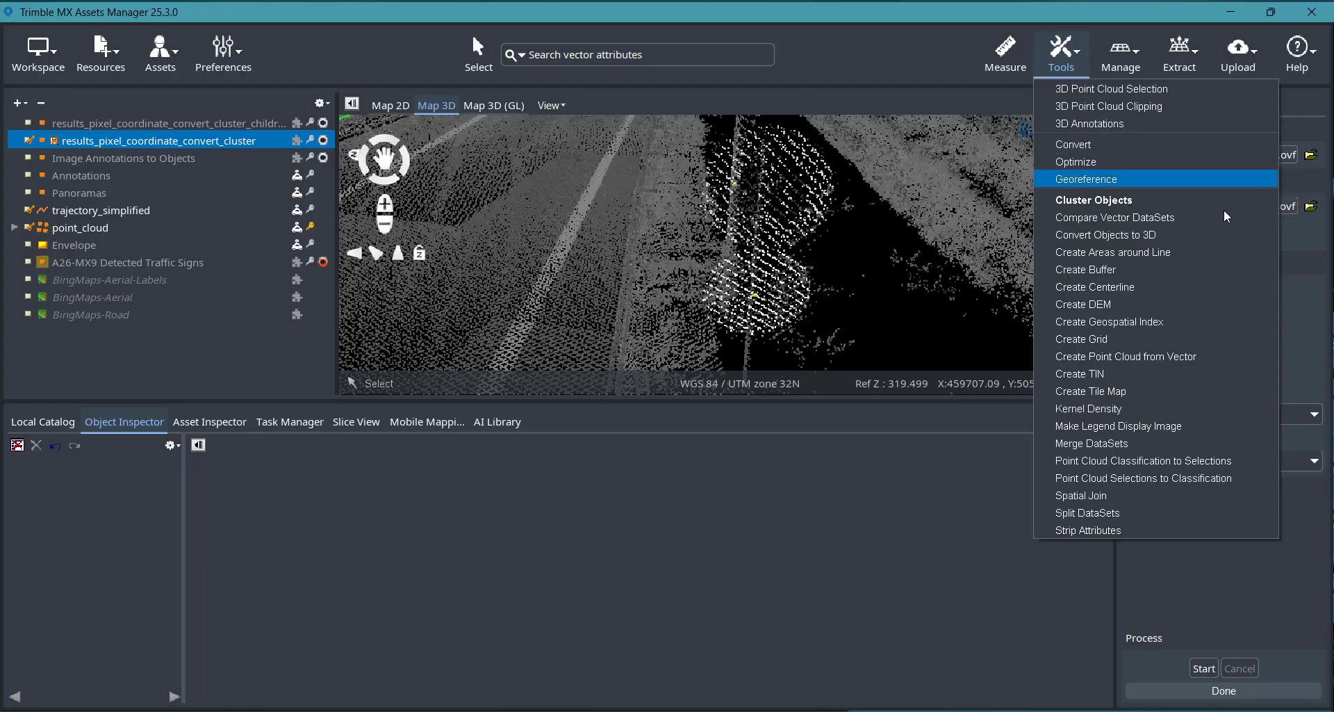
left_click(1161, 218)
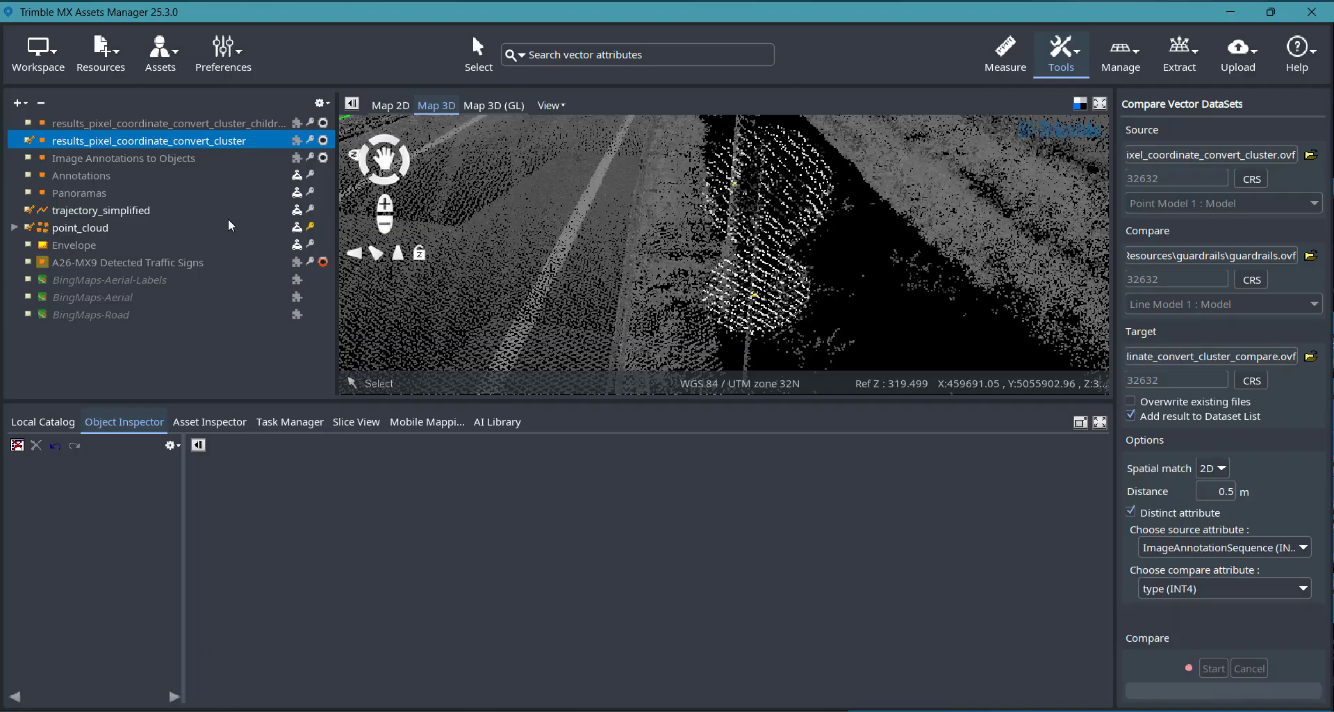
left_click(28, 262)
left_click(74, 261)
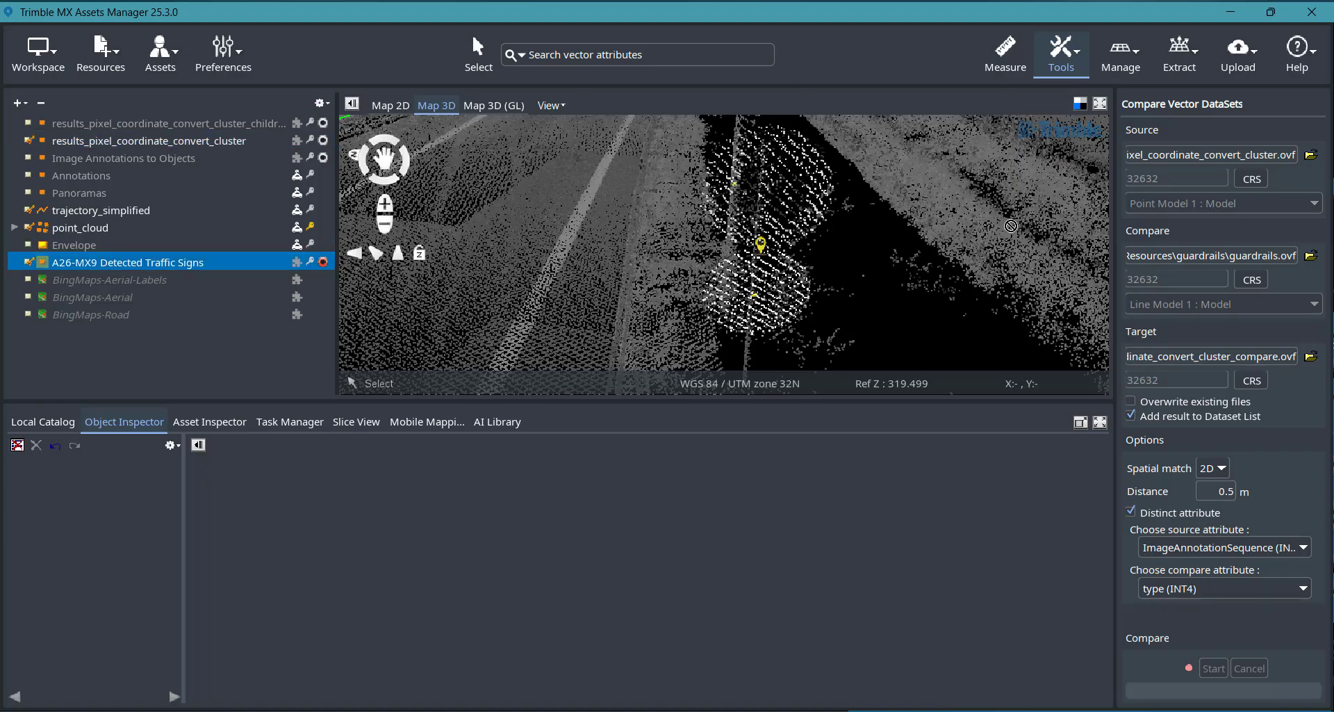
left_click(1162, 261)
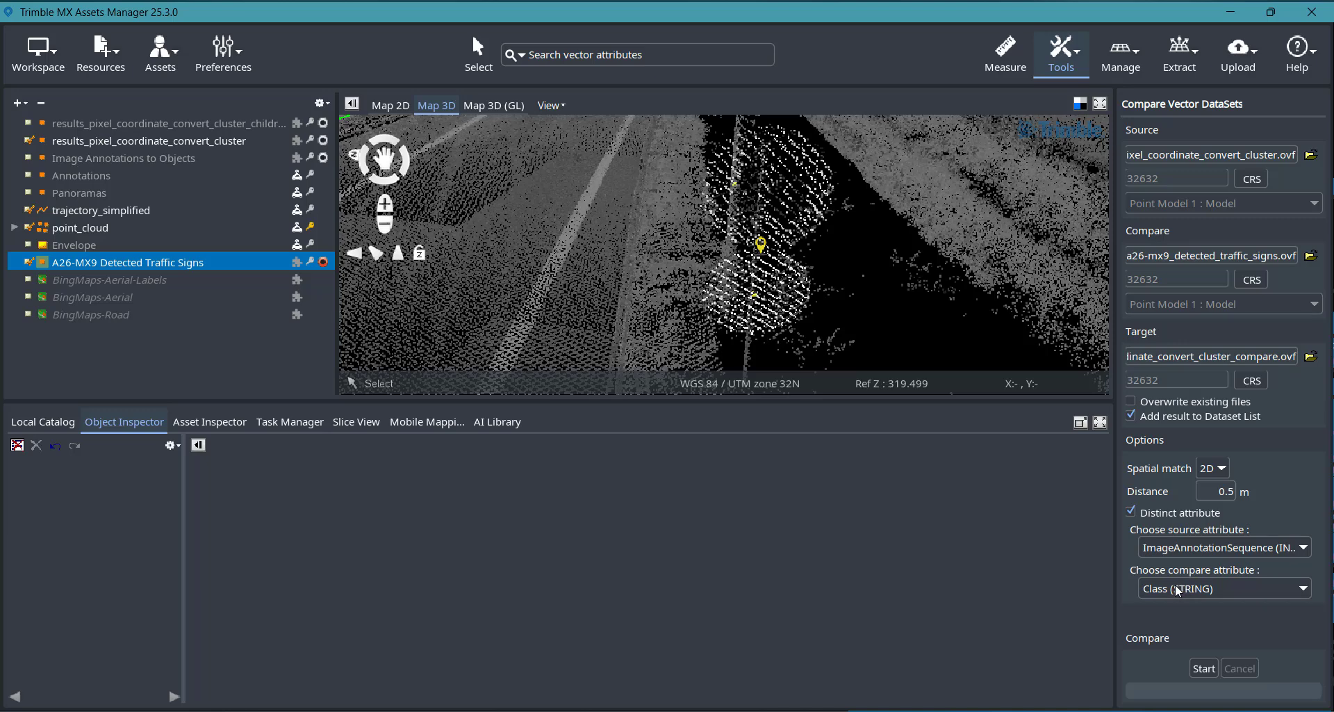
left_click(1203, 667)
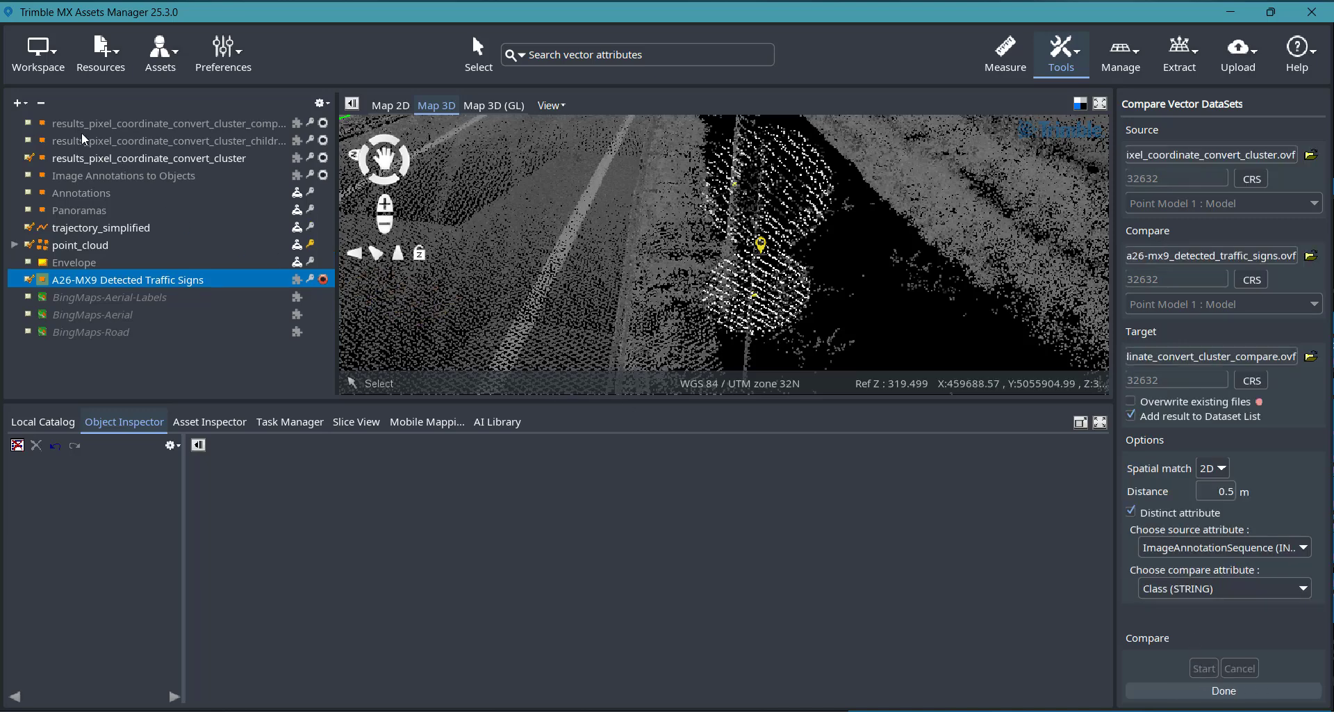
Step: Display the new comparison dataset and classify its legend by the unique values of the eval attribute
left_click(29, 124)
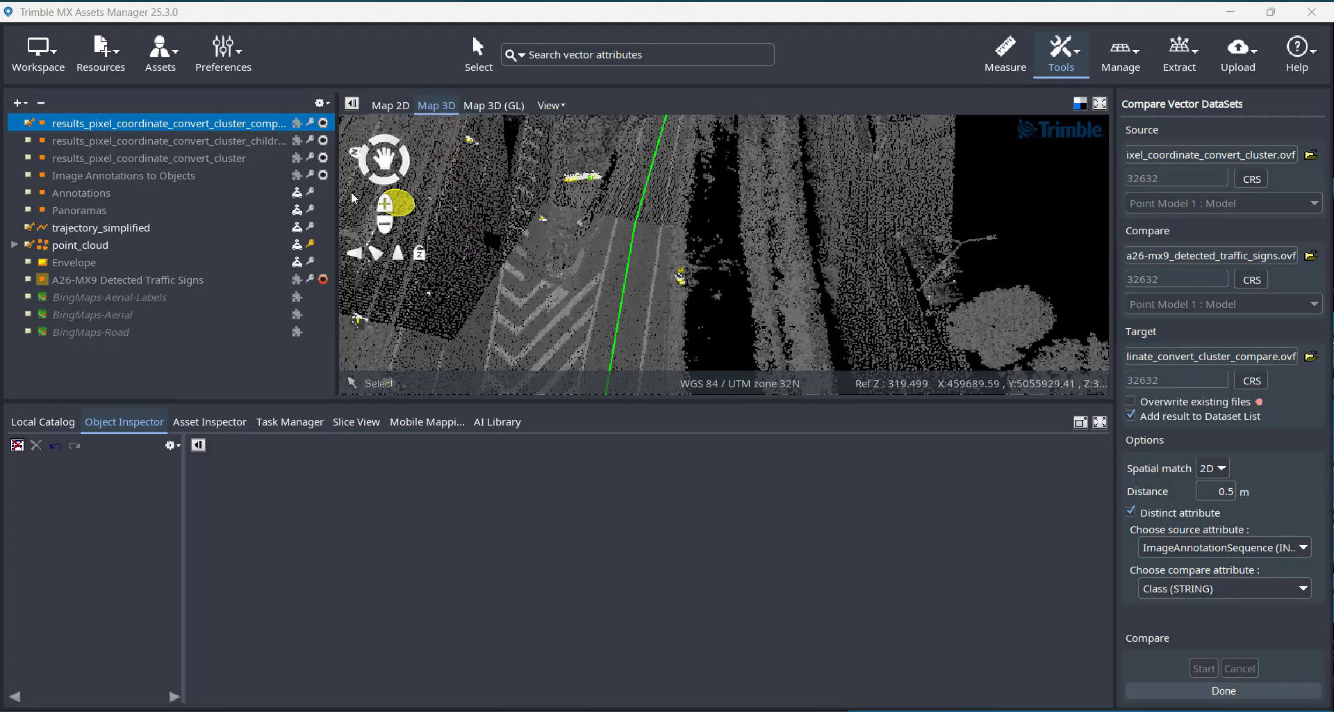
right_click(195, 131)
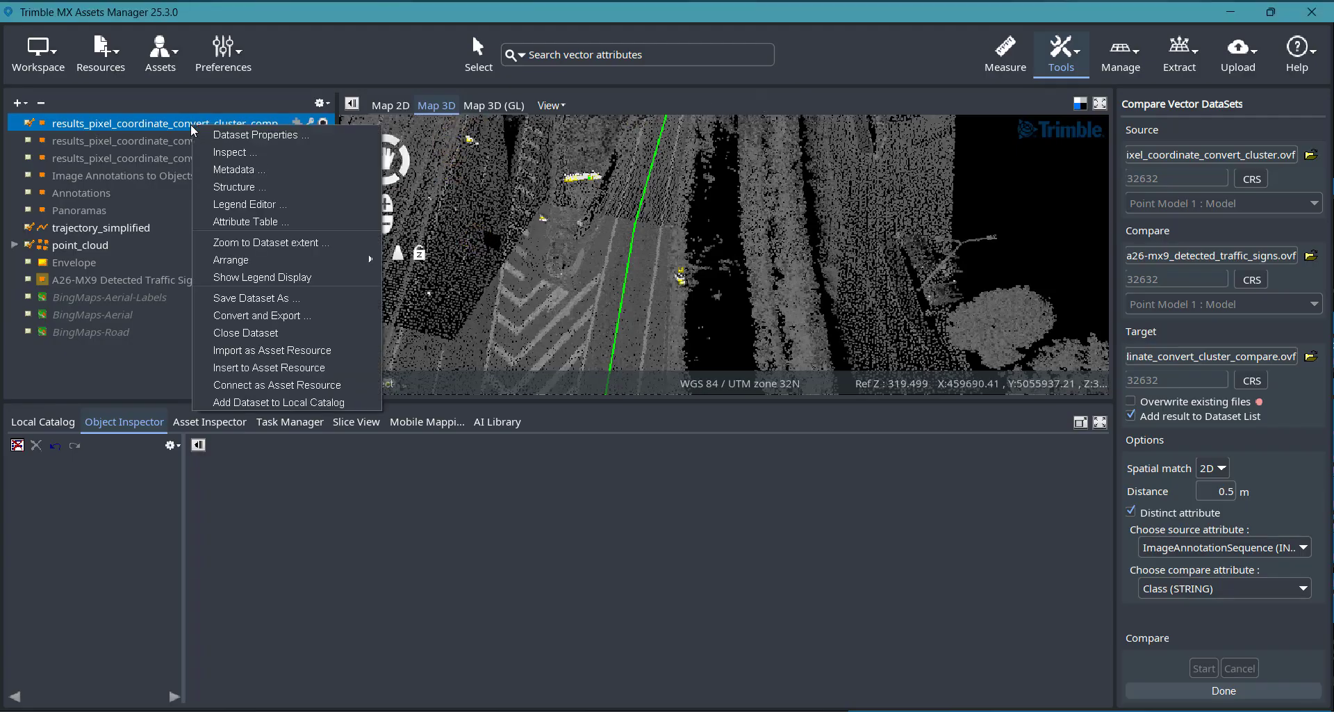
left_click(236, 203)
left_click(669, 246)
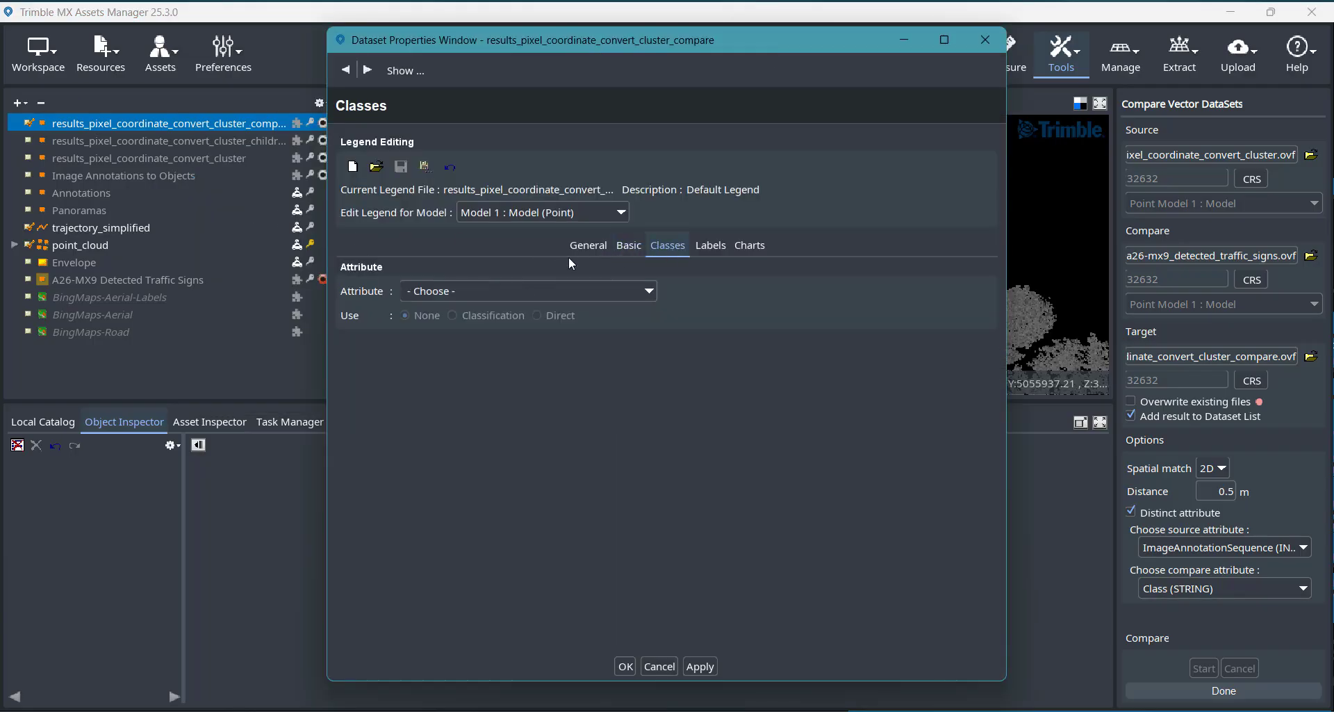
left_click(567, 291)
scroll(573, 344, "down", 10)
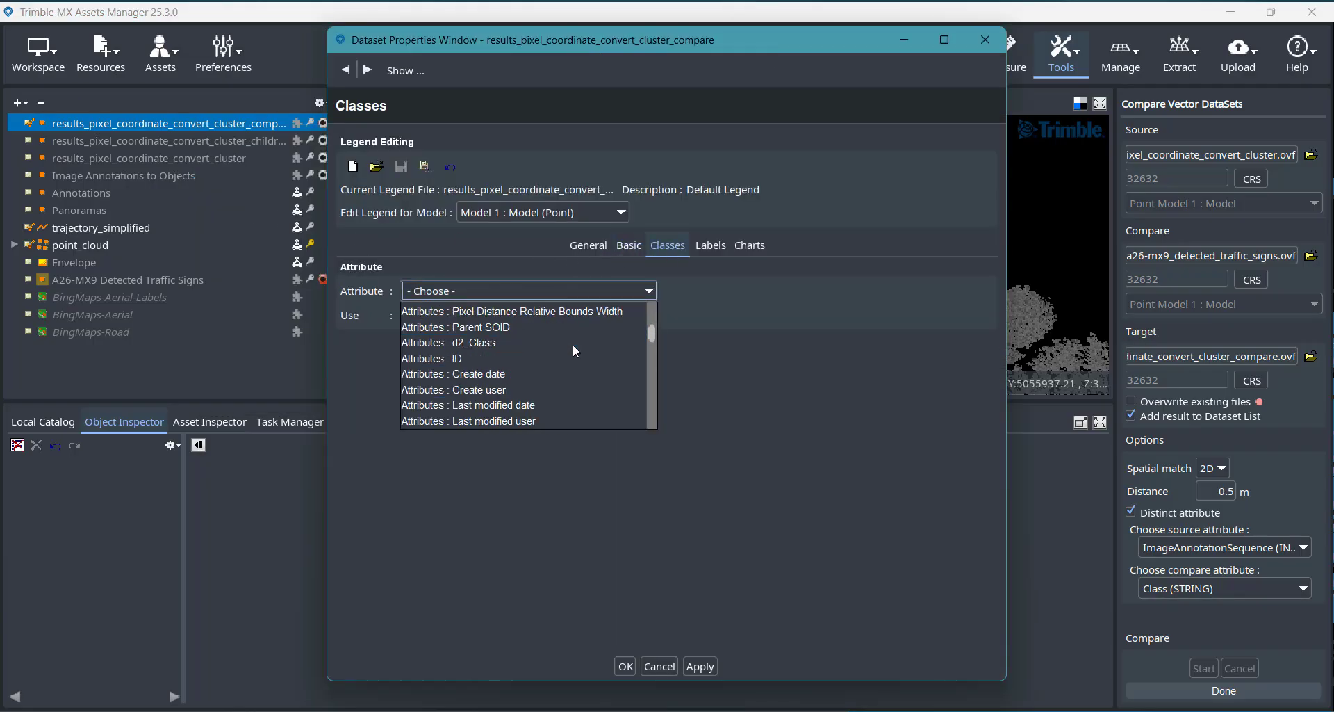
scroll(571, 346, "down", 12)
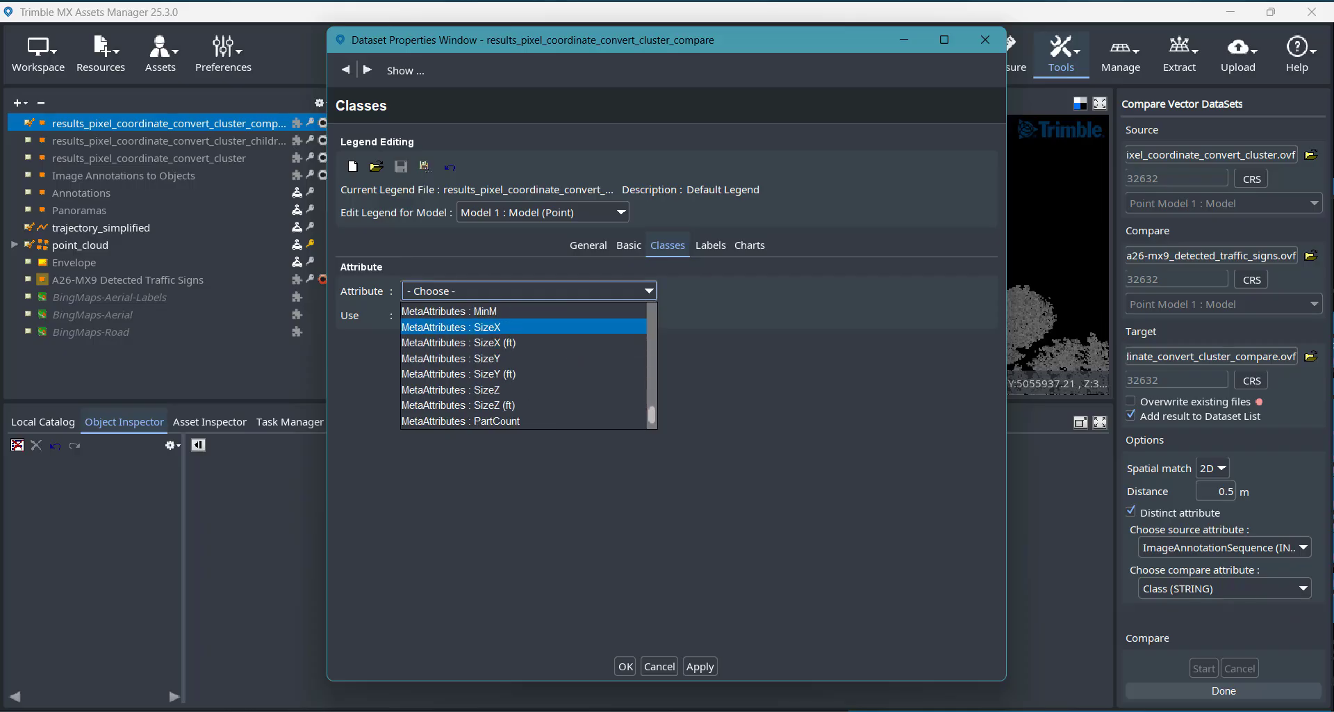
scroll(546, 362, "down", 1)
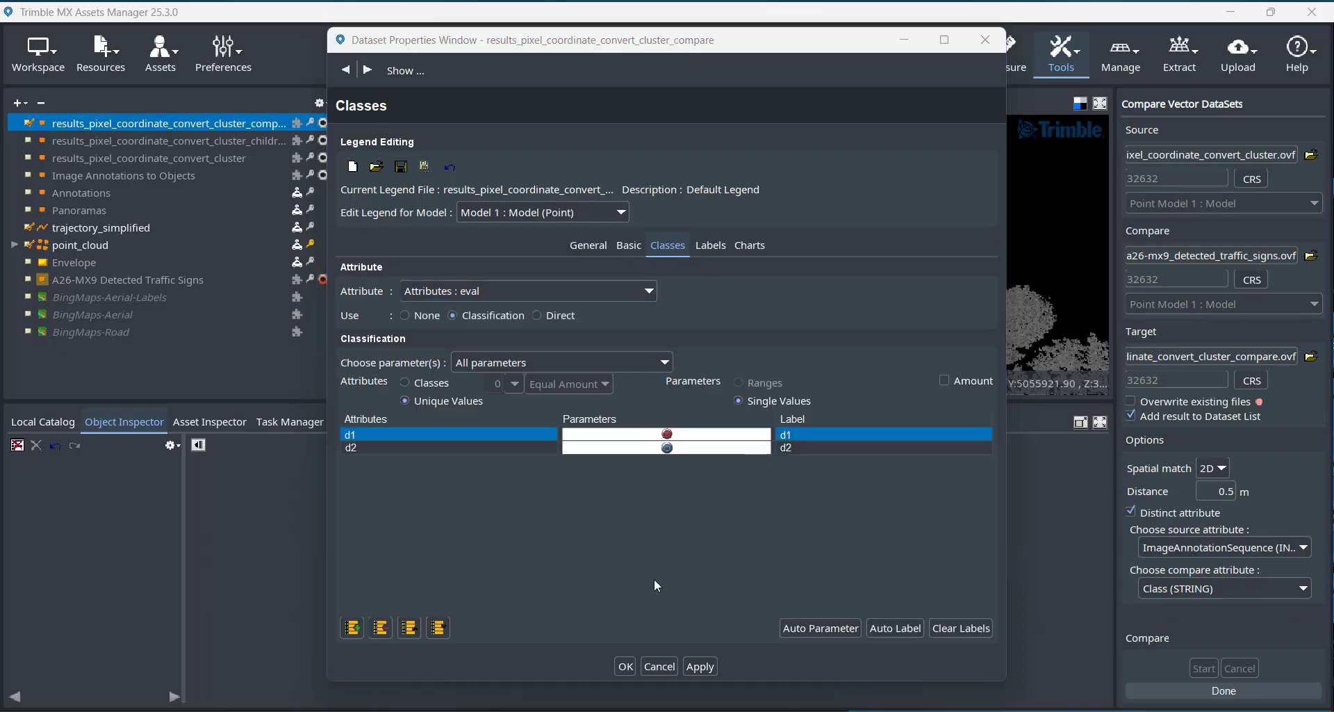
left_click(625, 666)
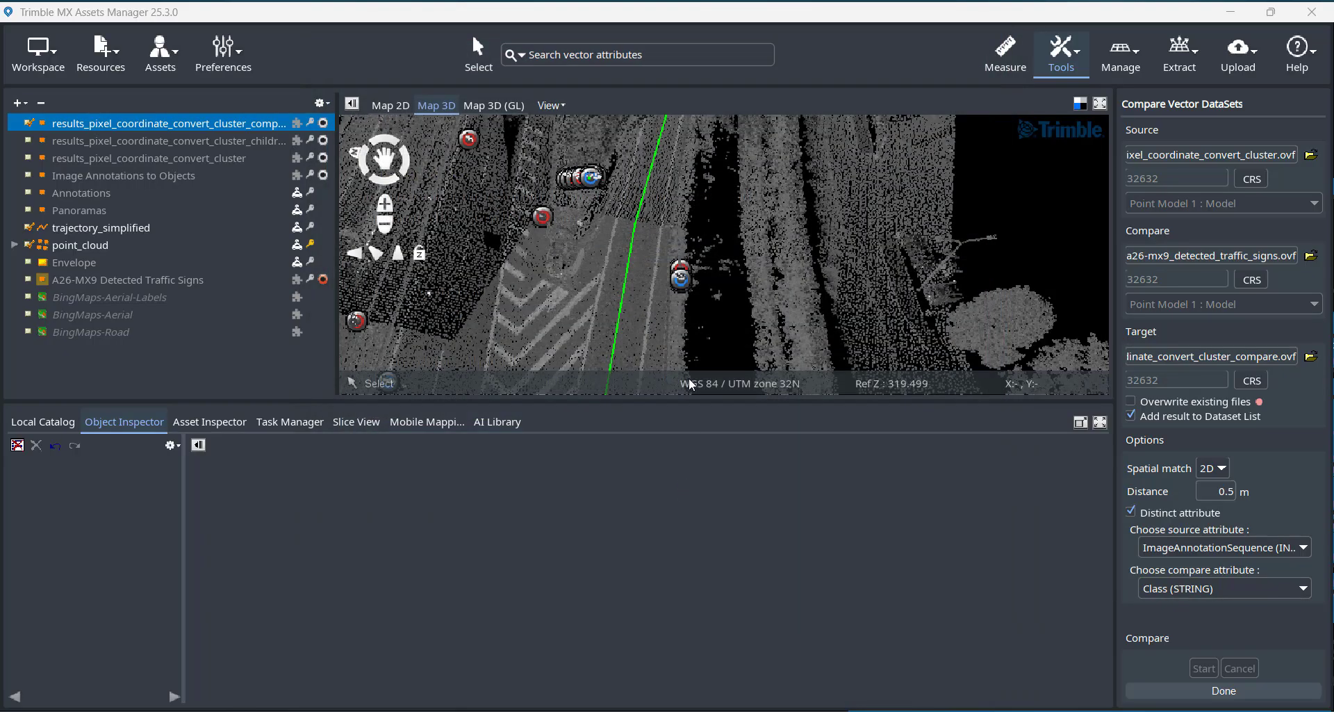
Step: Zoom to the extent of the comparison dataset and review the classified signs along the trajectory
right_click(234, 124)
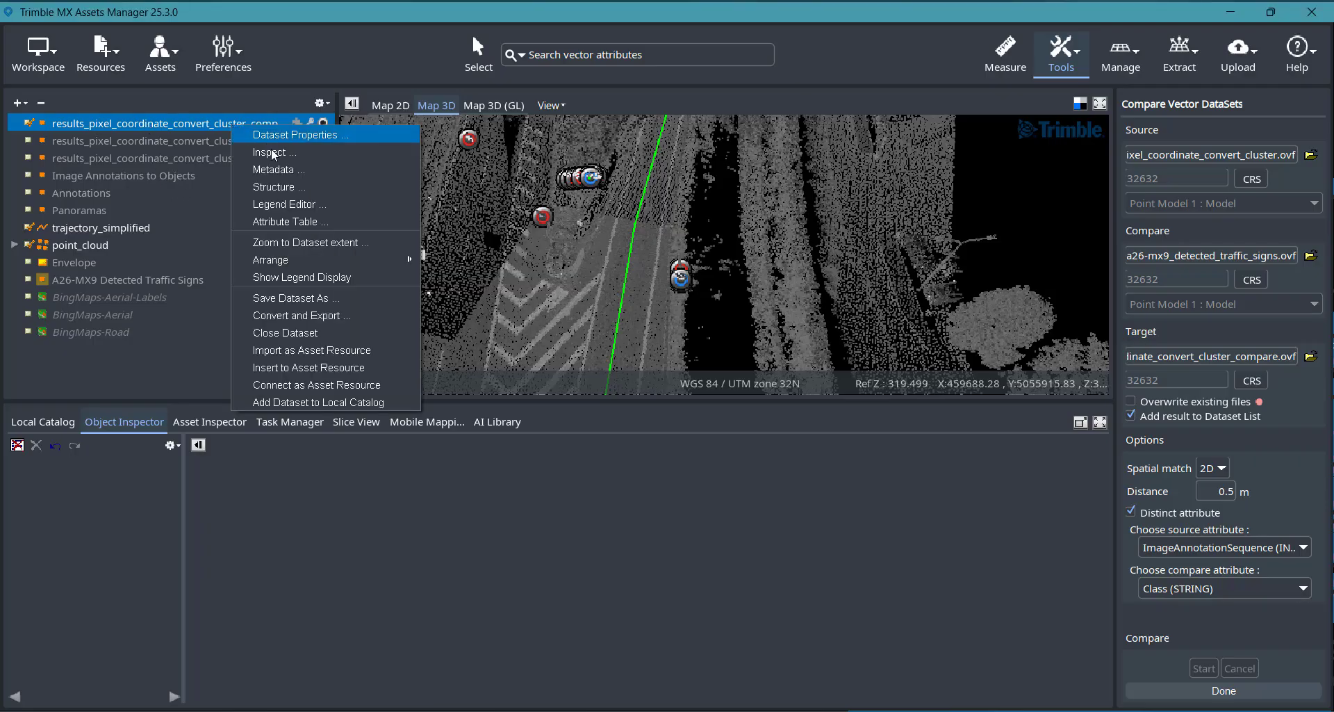
left_click(306, 242)
right_click_drag(724, 299, 719, 290)
left_click_drag(681, 296, 665, 241)
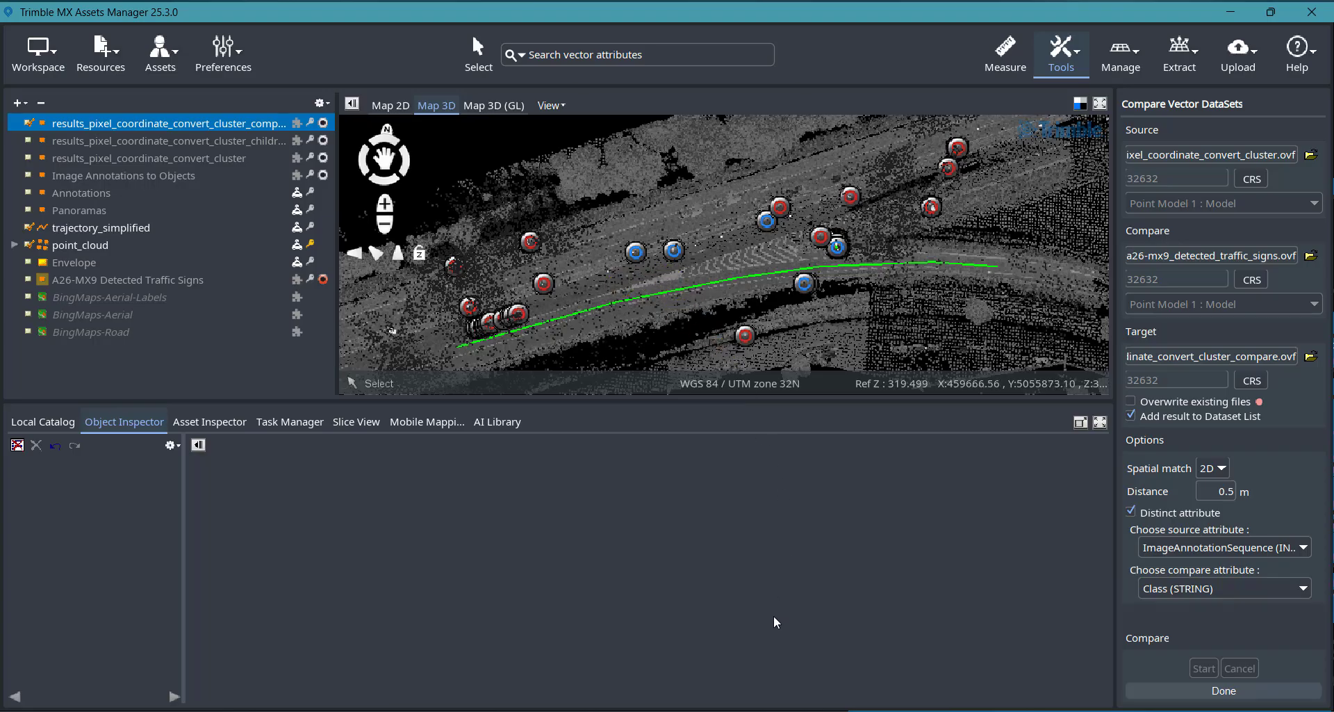
Step: Switch to the What's new in TMX 25.3 presentation in the browser and go to the AI Detection scripting slide
mouse_move(804, 707)
left_click(771, 667)
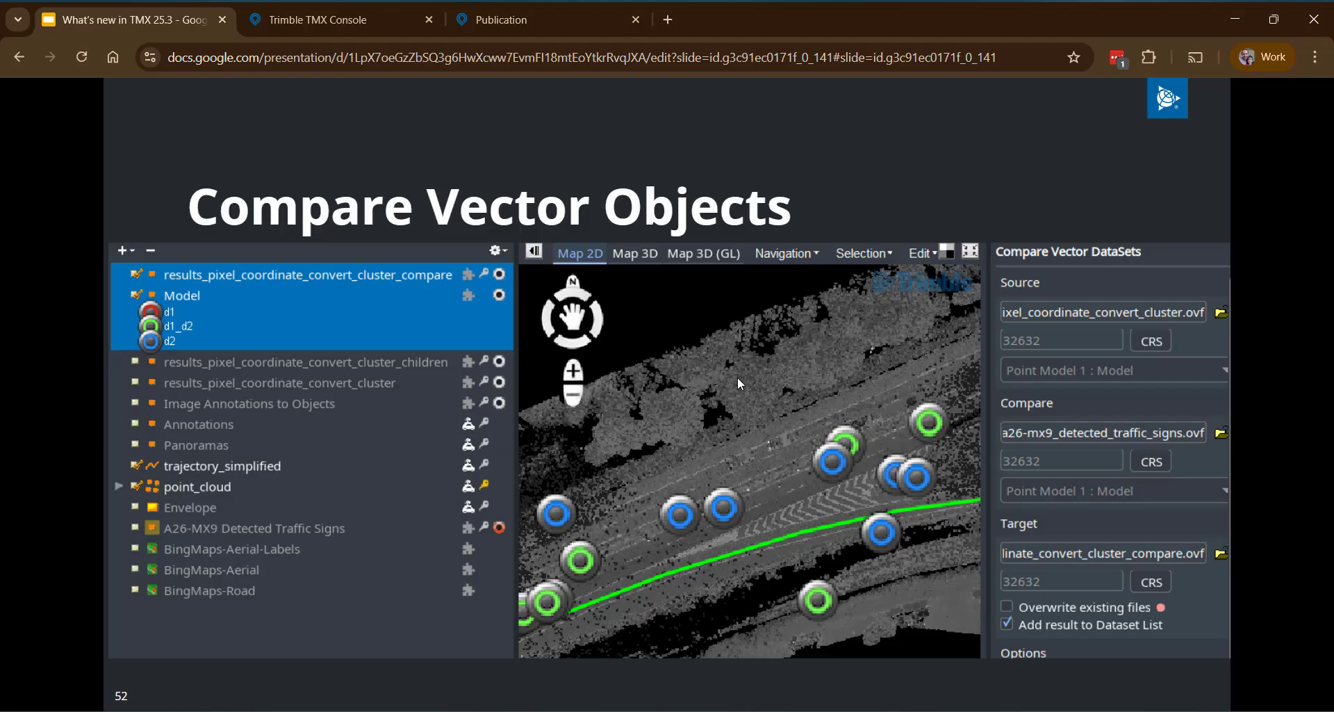
left_click(739, 375)
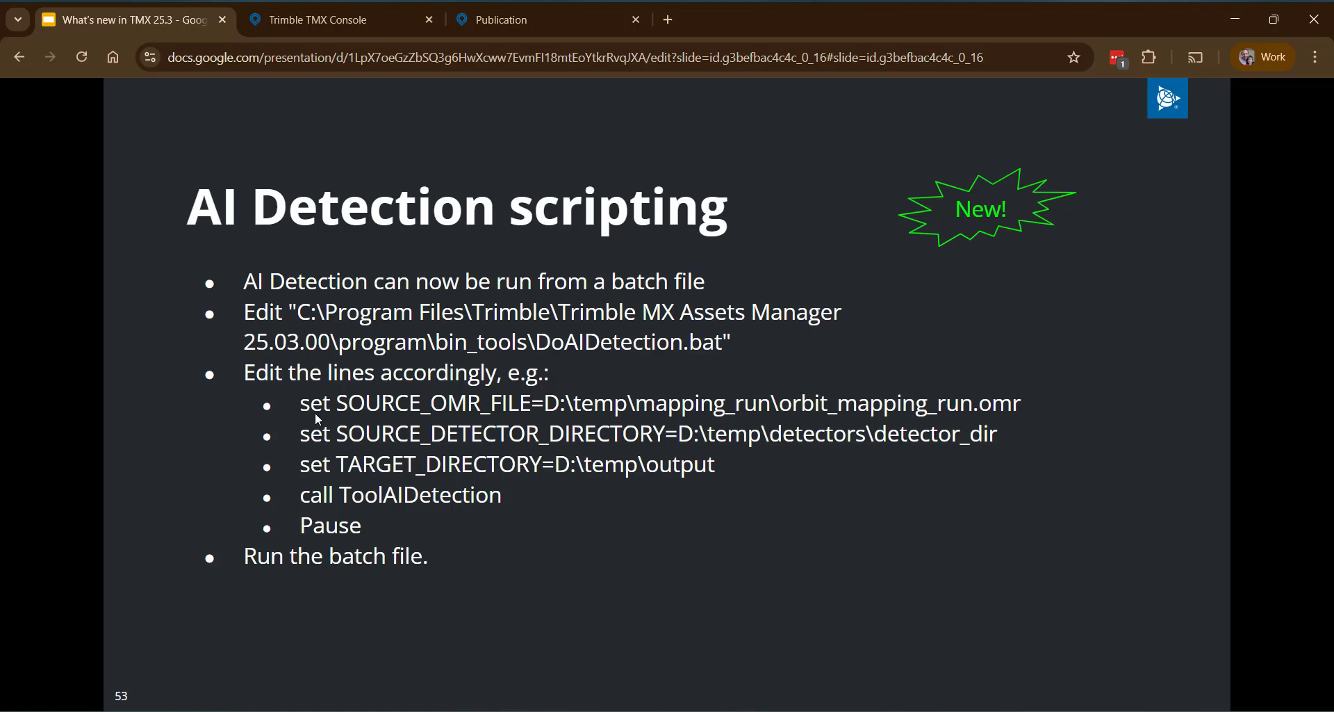
key("Right")
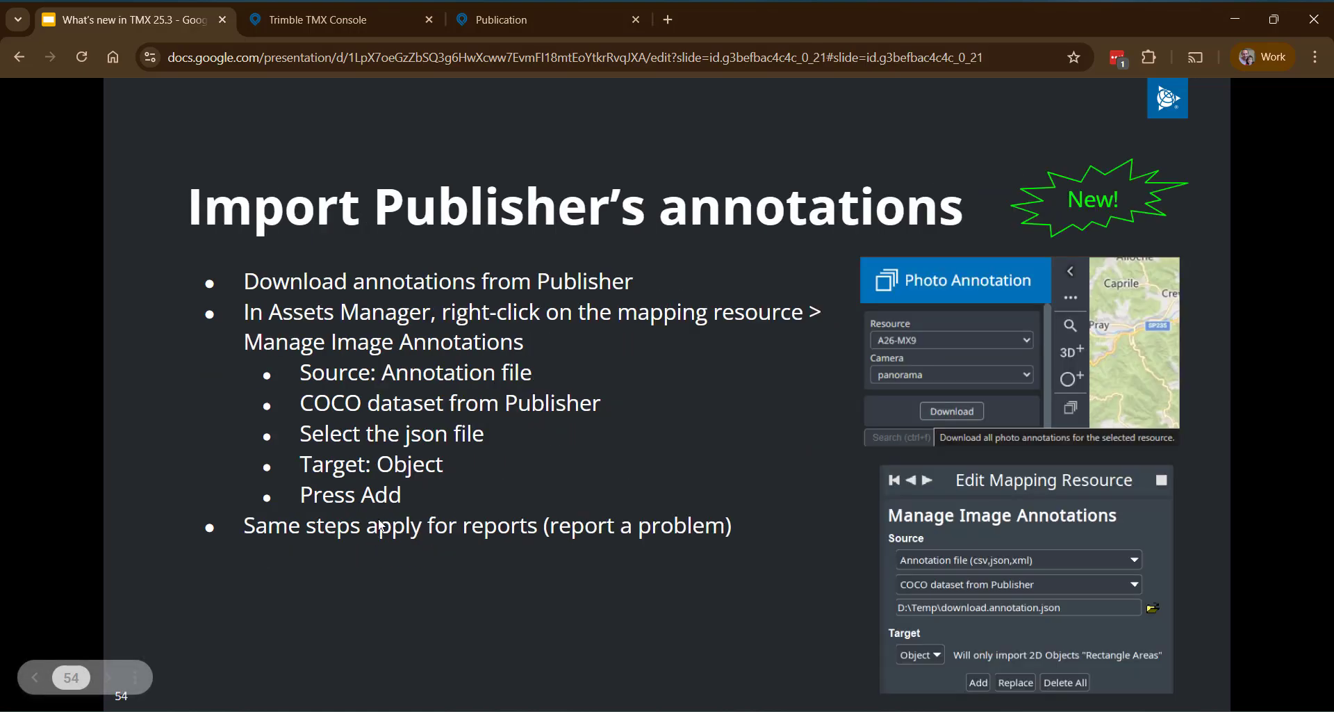
key("Left")
Step: In File Explorer, go to the bin_tools folder of Trimble MX Assets Manager 25.03.00 and open DoAIDetection.bat in Notepad++
mouse_move(660, 702)
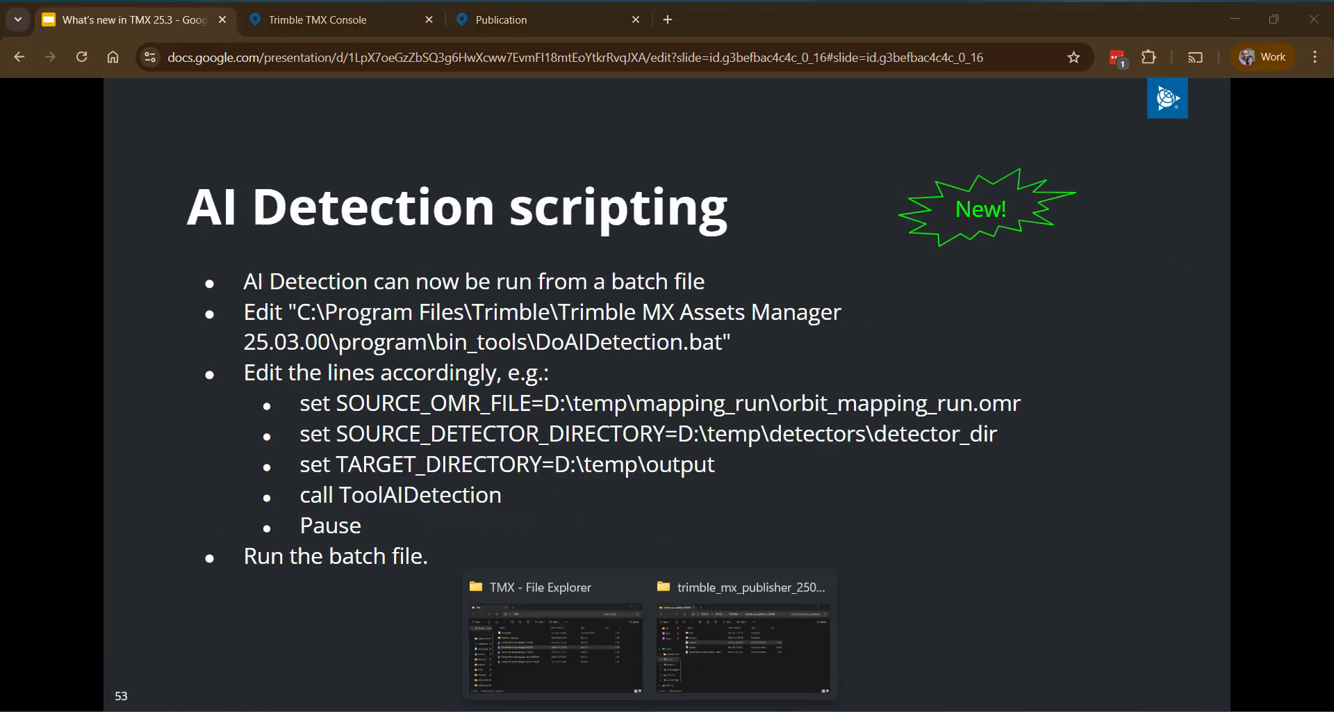
left_click(571, 645)
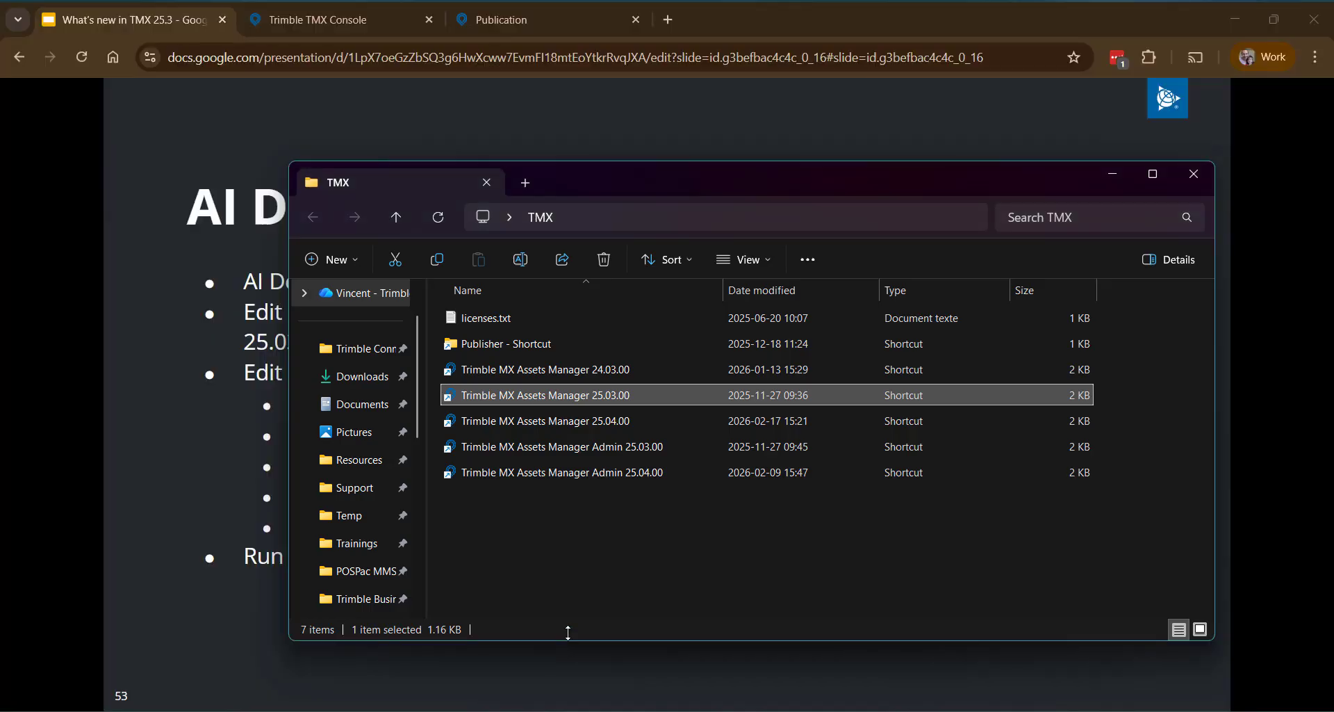
right_click(537, 402)
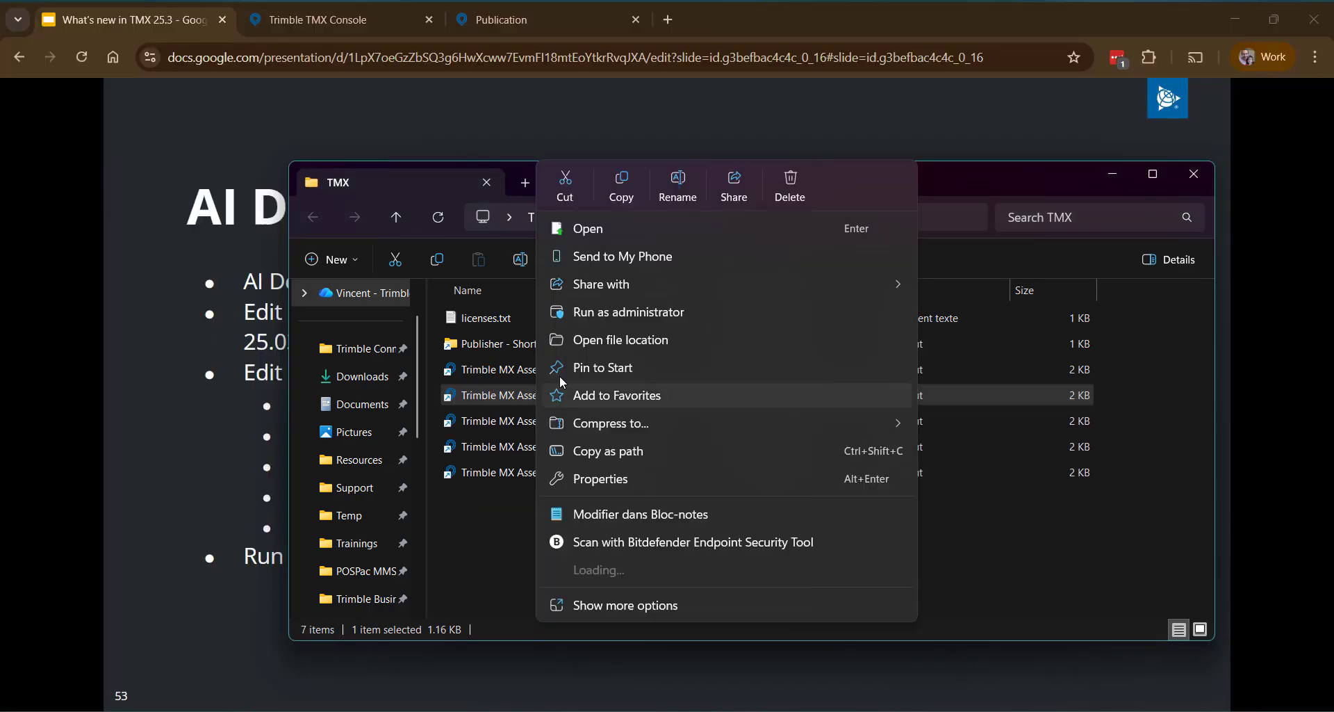
left_click(601, 342)
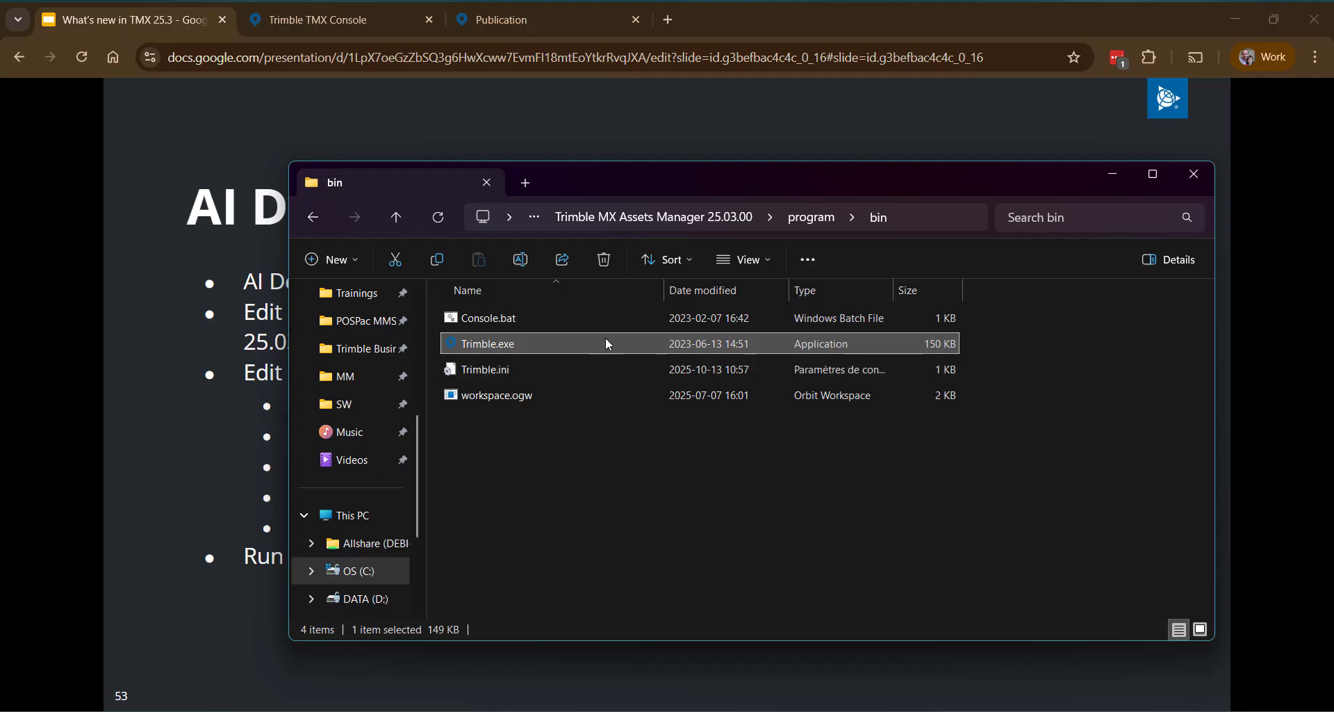
left_click(811, 218)
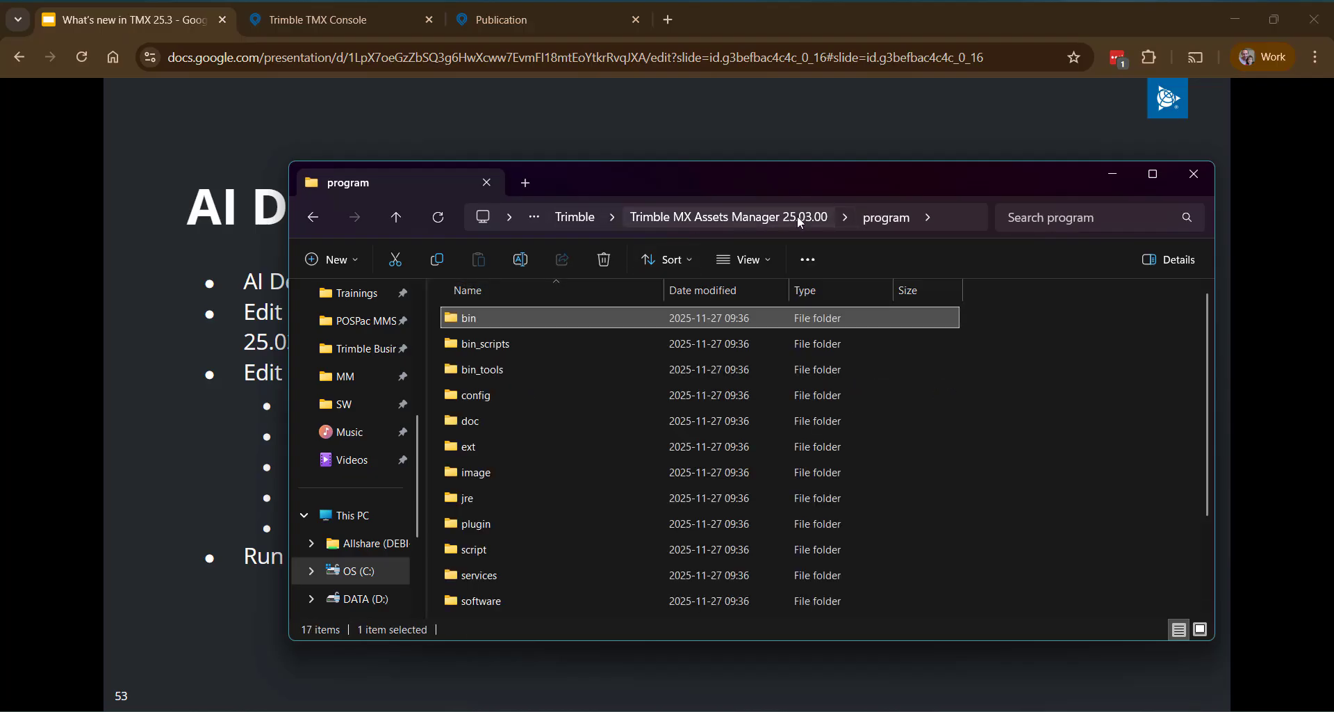
double_click(498, 370)
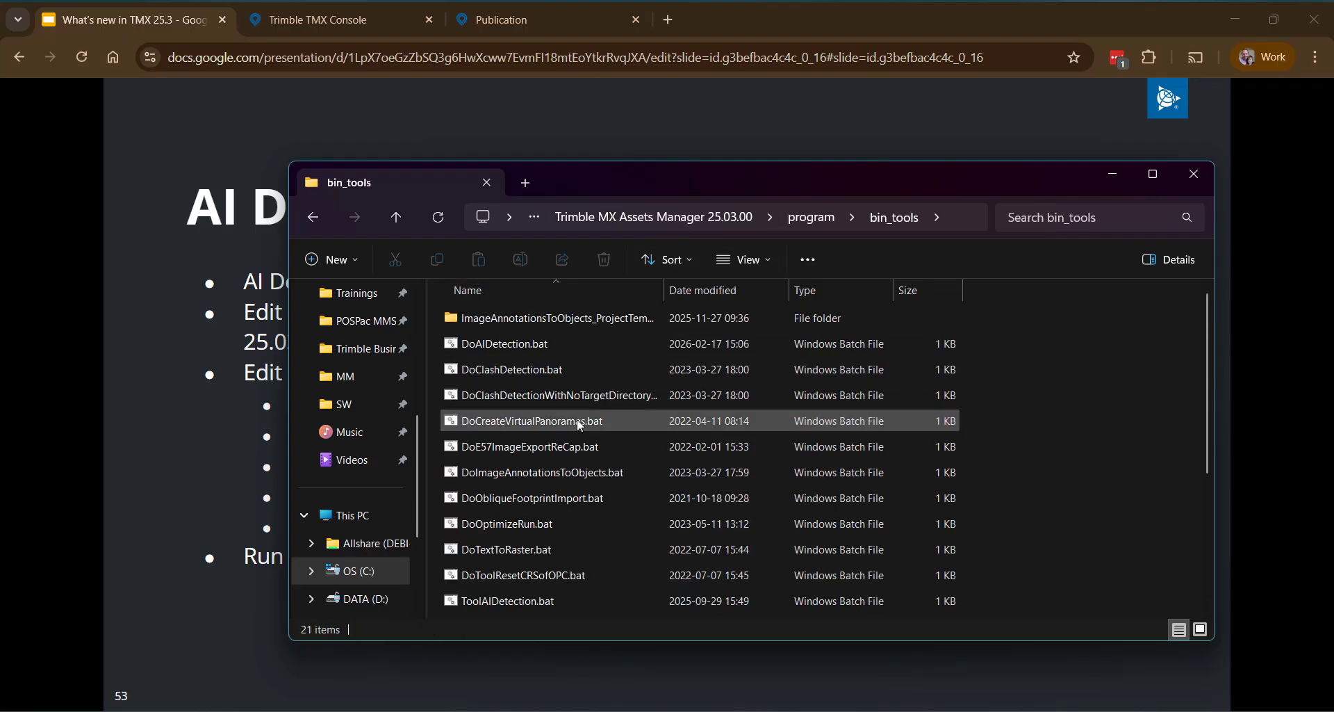
right_click(493, 349)
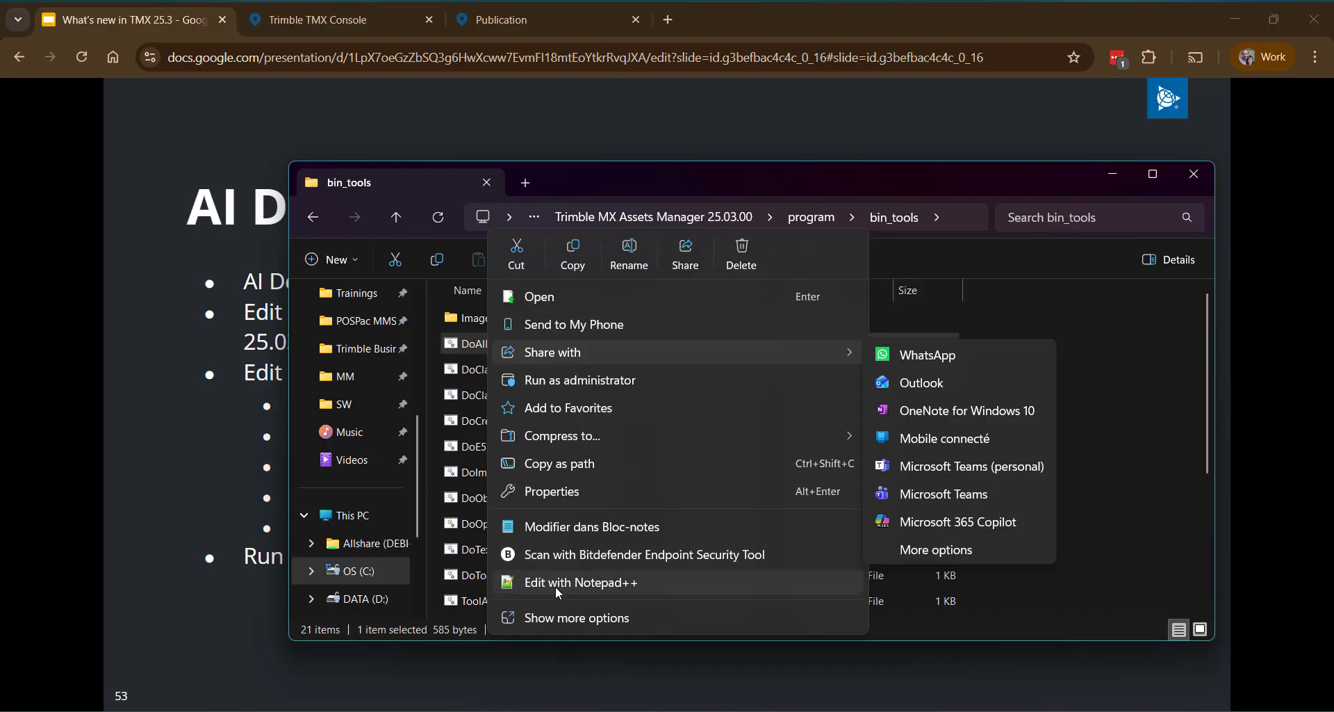
left_click(560, 590)
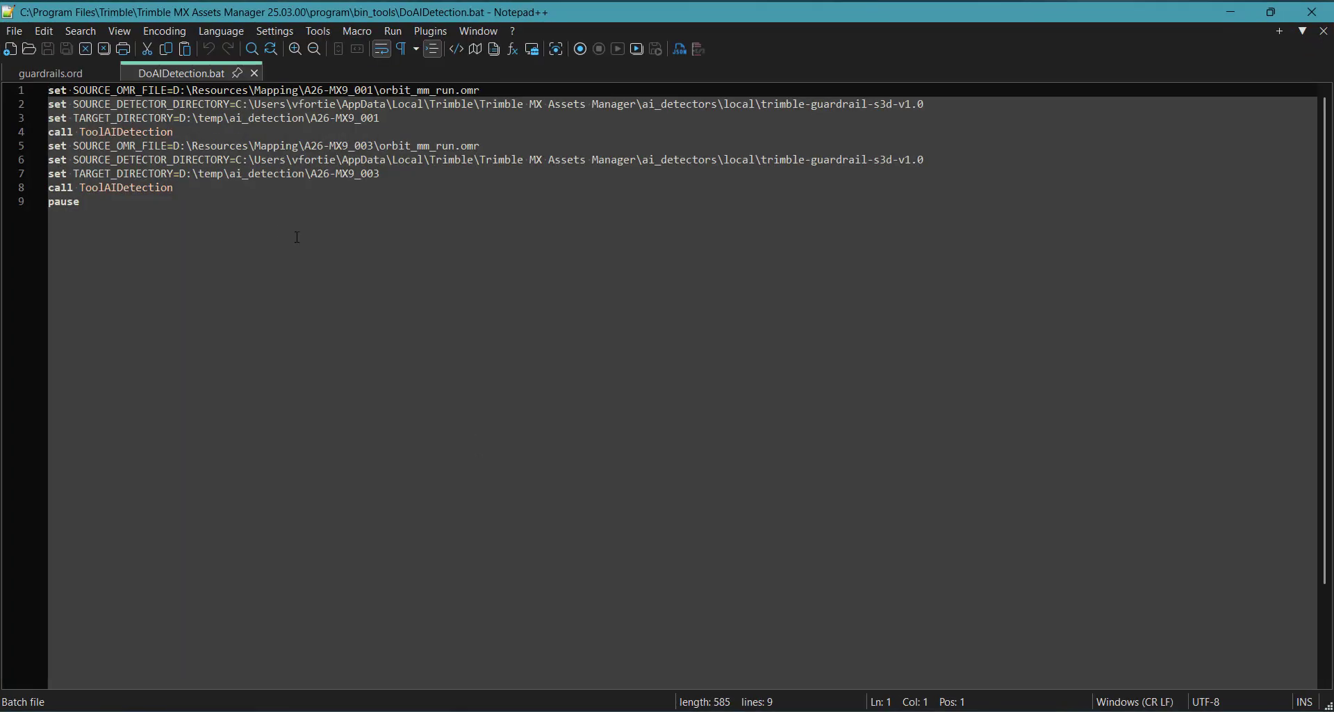
Step: Highlight the batch script's source run, detector directory and target directory lines, then the second detection block, to review their structure
left_click_drag(48, 90, 480, 90)
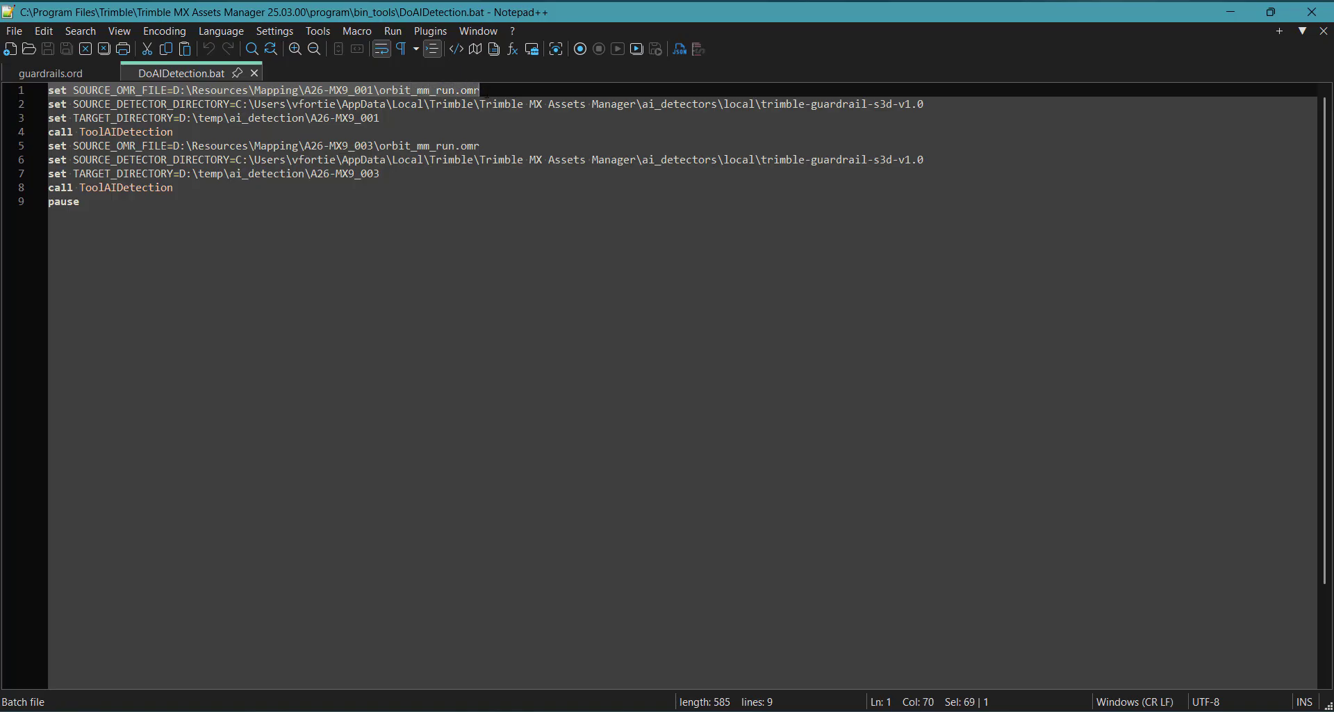
left_click_drag(935, 104, 50, 105)
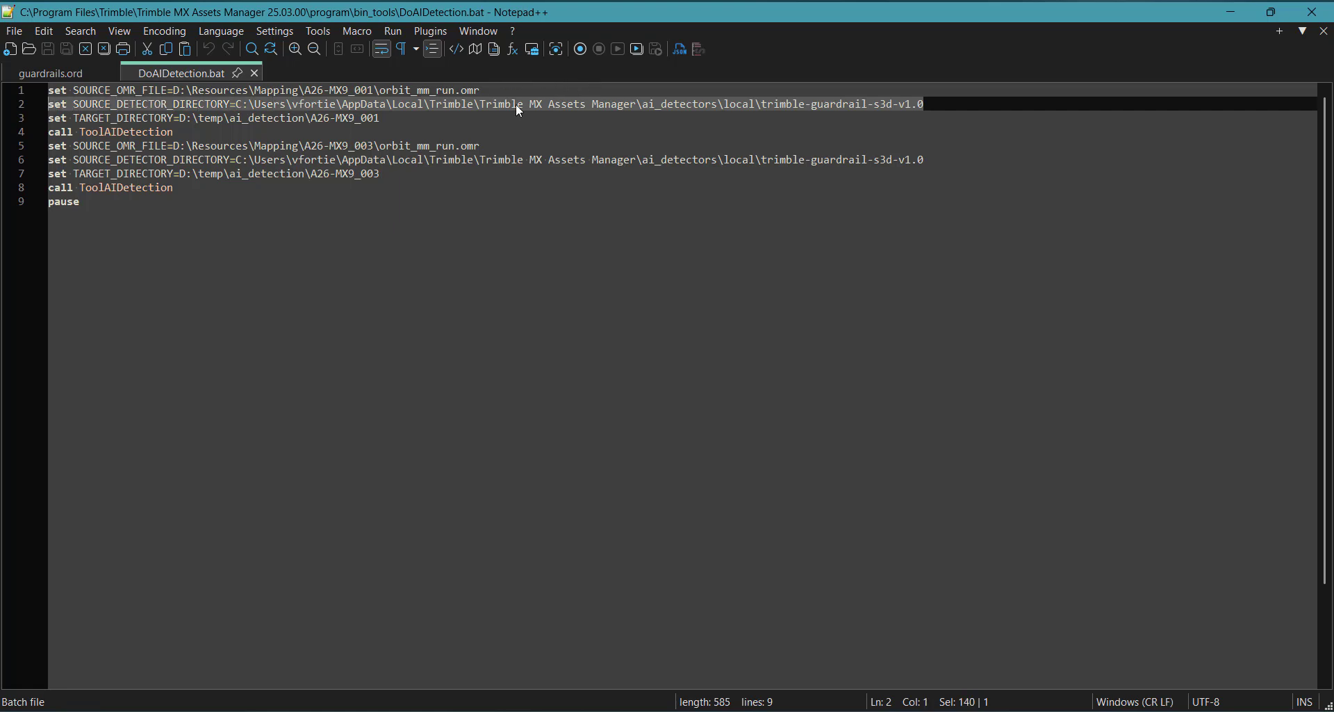
left_click_drag(382, 118, 48, 118)
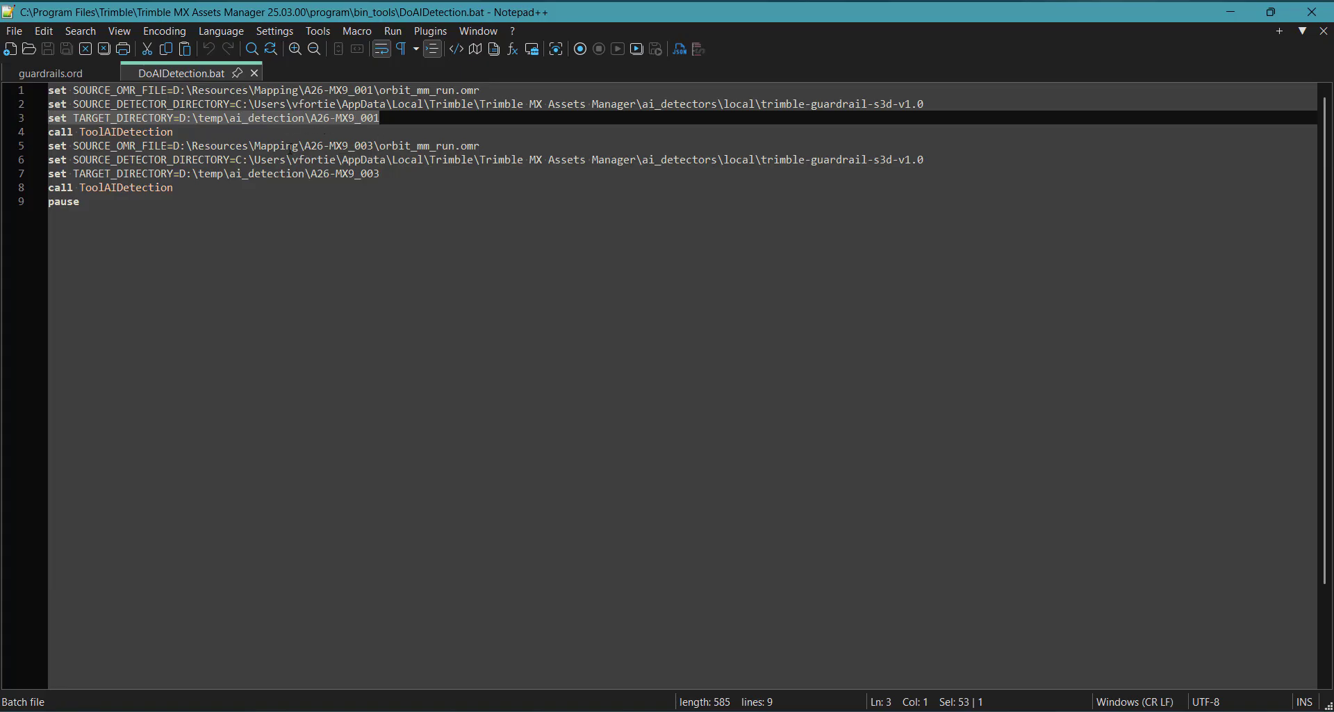
left_click_drag(183, 132, 90, 200)
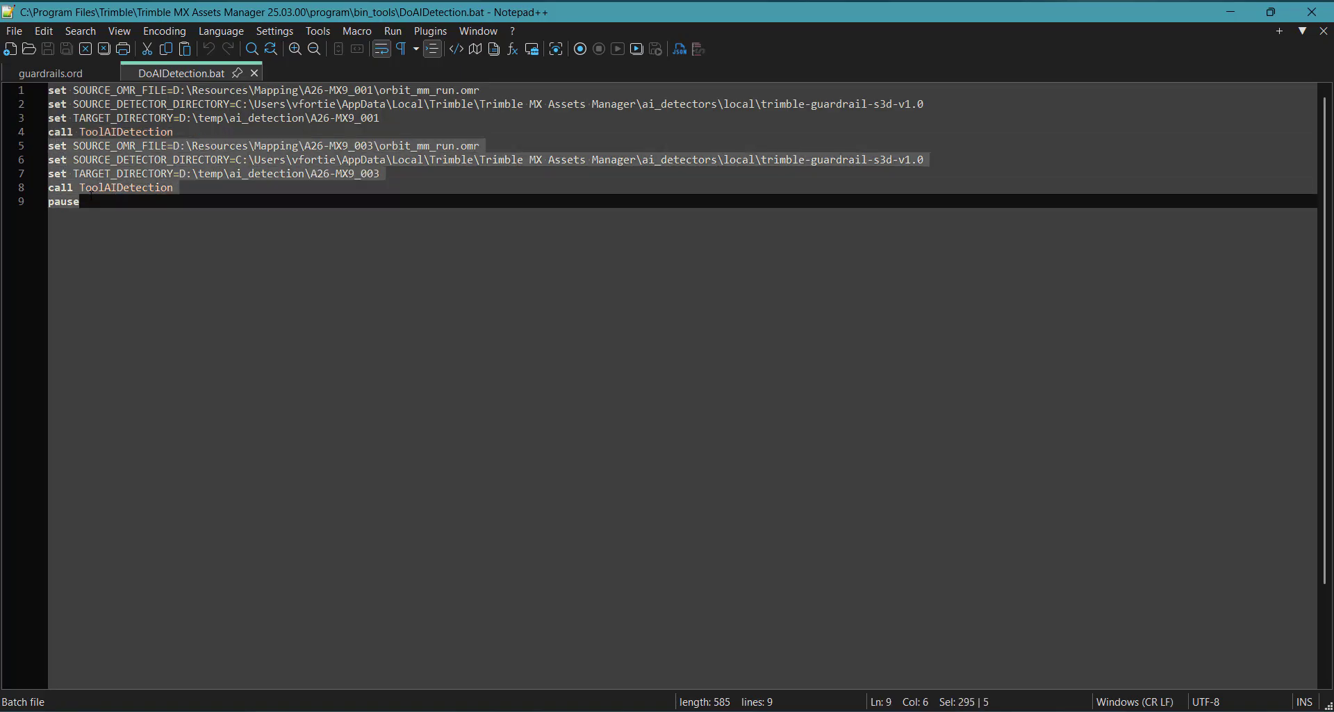
Step: Review the call and pause lines of the batch script, then close DoAIDetection.bat and guardrails.ord and exit Notepad++
left_click(179, 132)
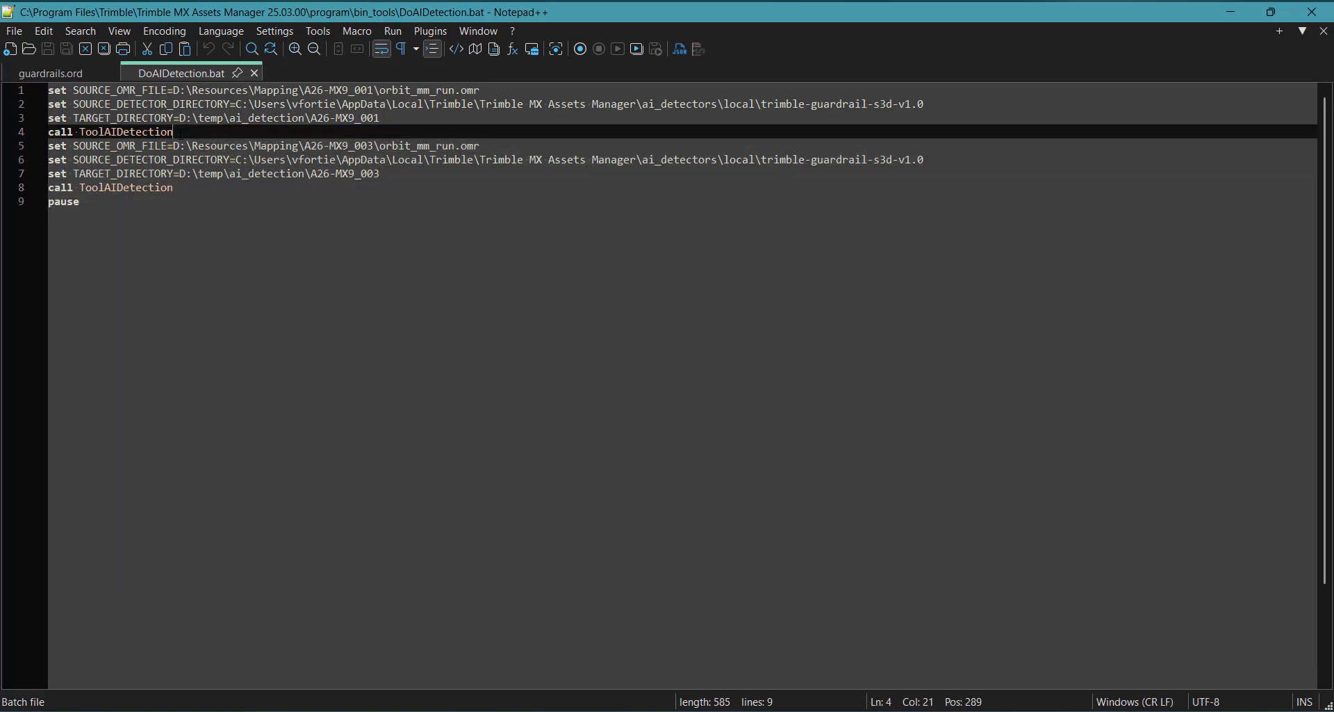
left_click(174, 188)
left_click(147, 201)
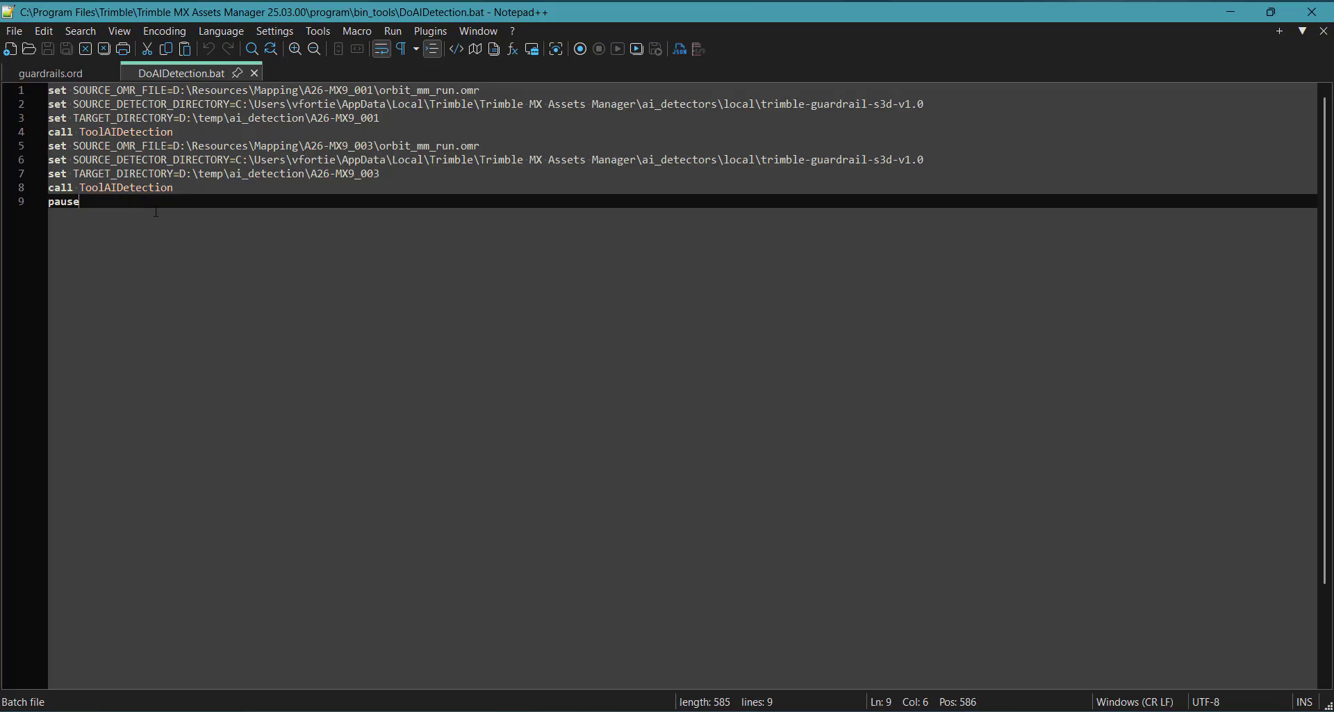
left_click(259, 73)
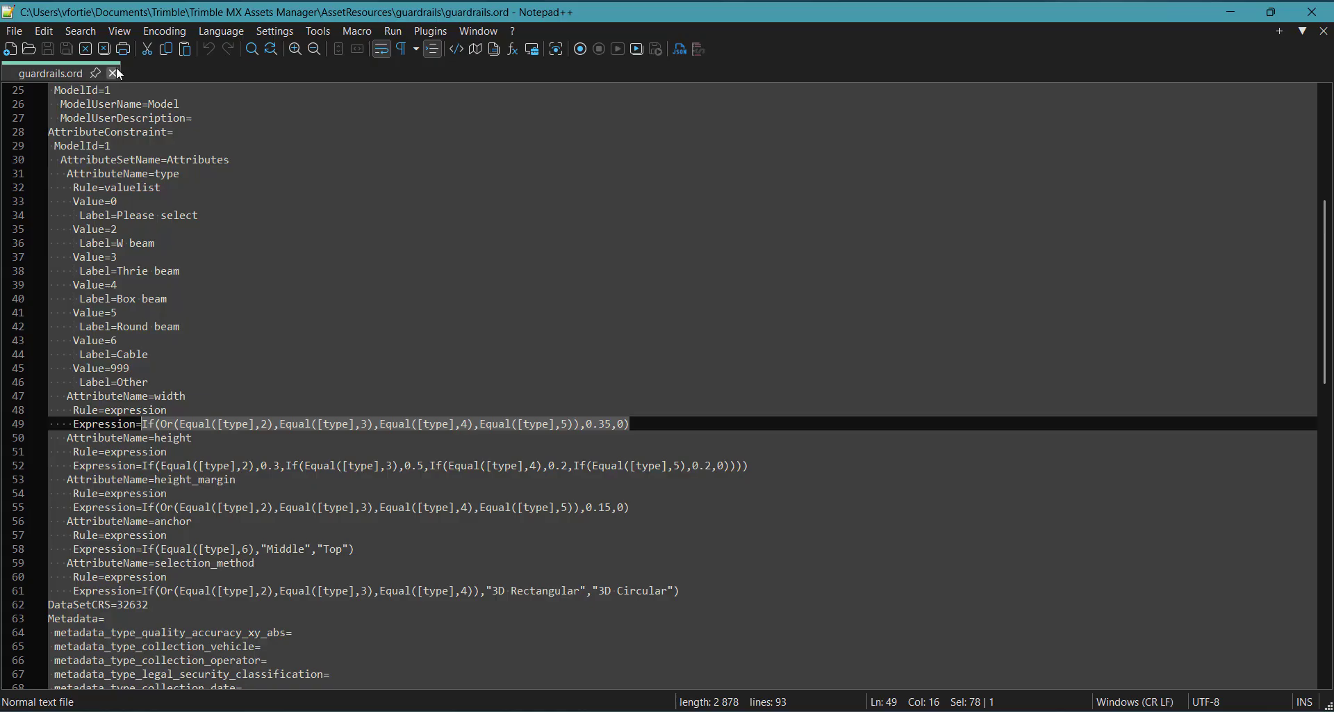
left_click(1326, 30)
left_click(1324, 26)
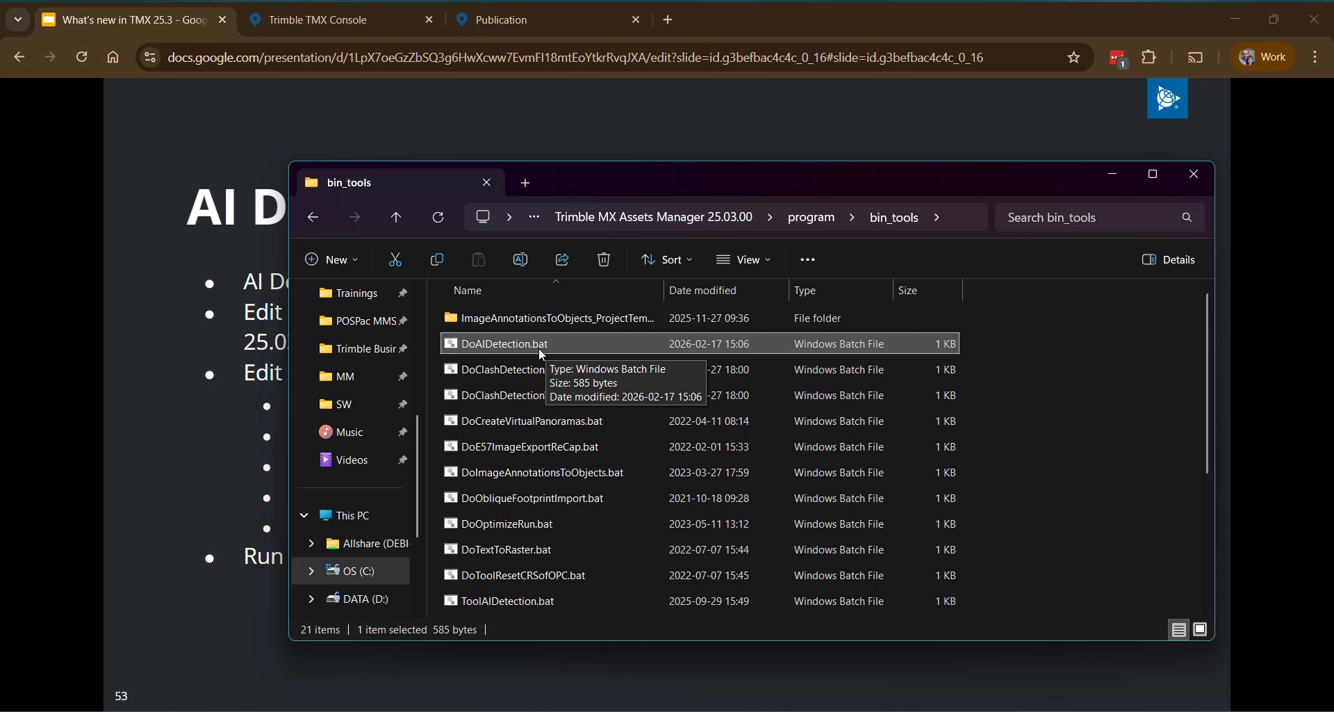
Step: Switch back to the What's new in TMX 25.3 presentation and advance to the Import Publisher's annotations slide
mouse_move(802, 710)
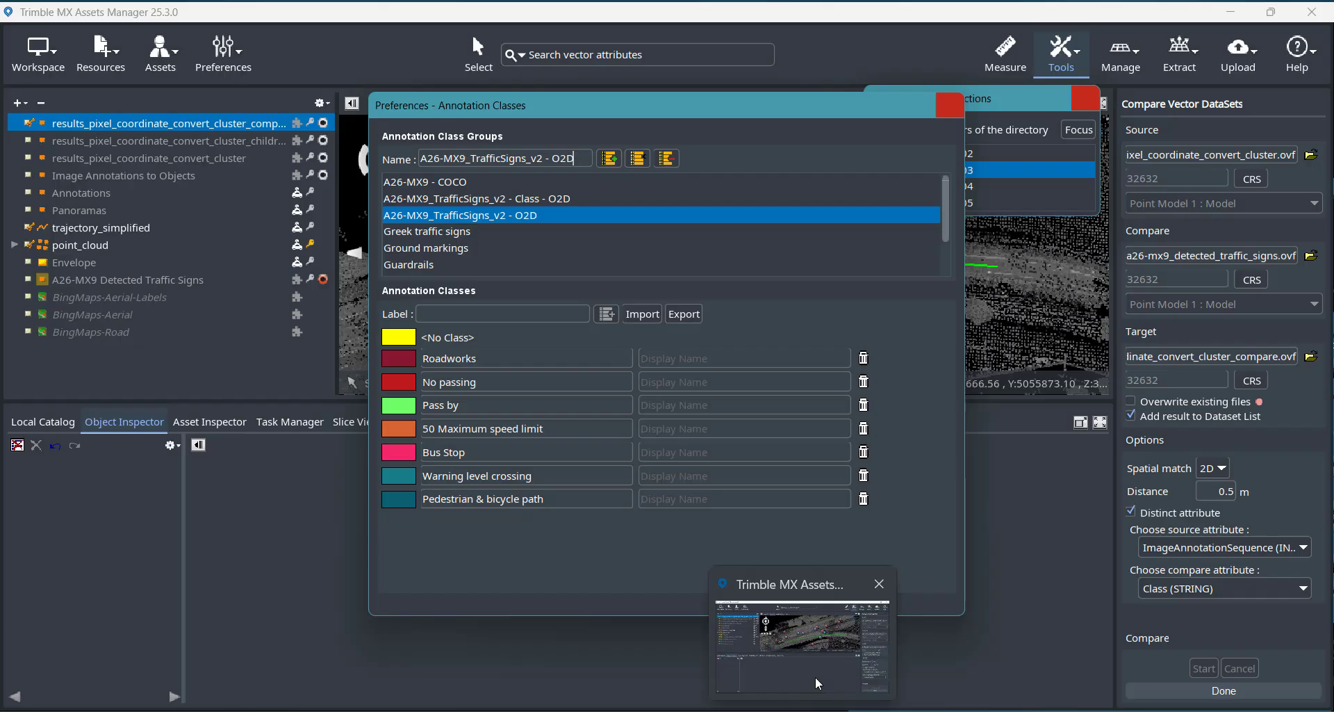
left_click(815, 677)
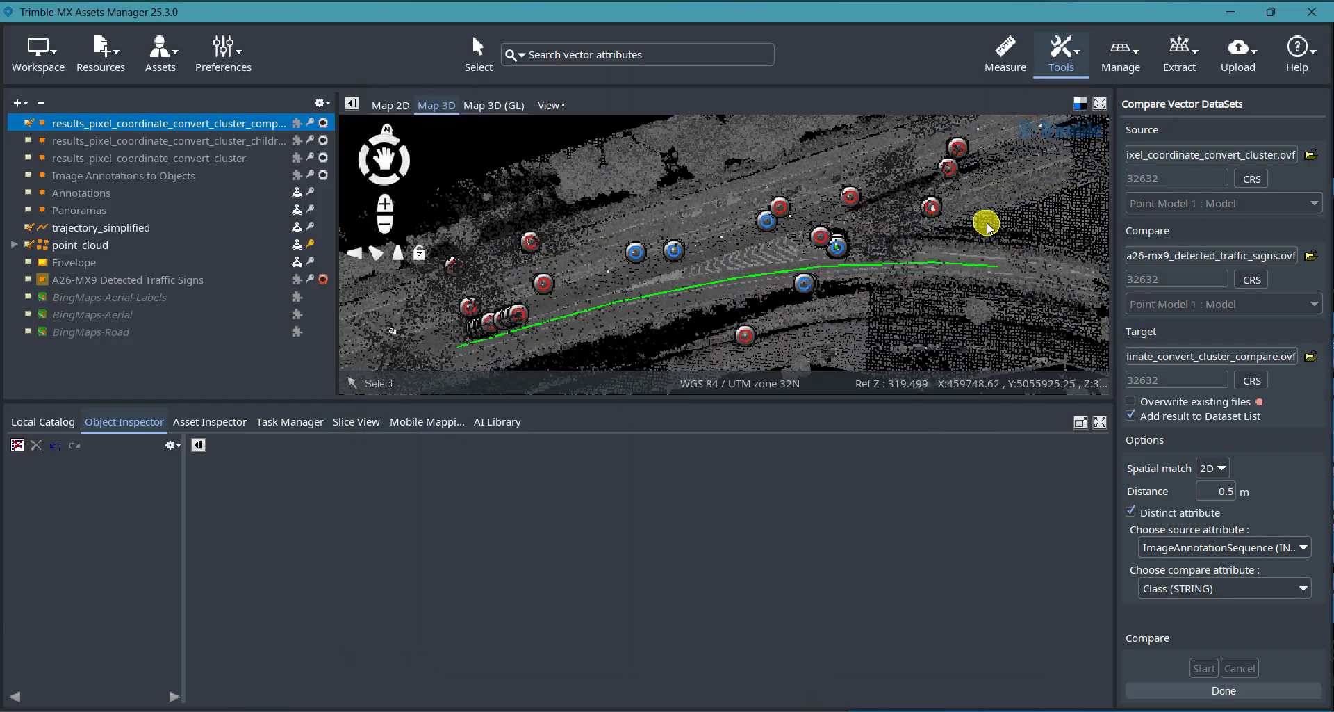
mouse_move(650, 709)
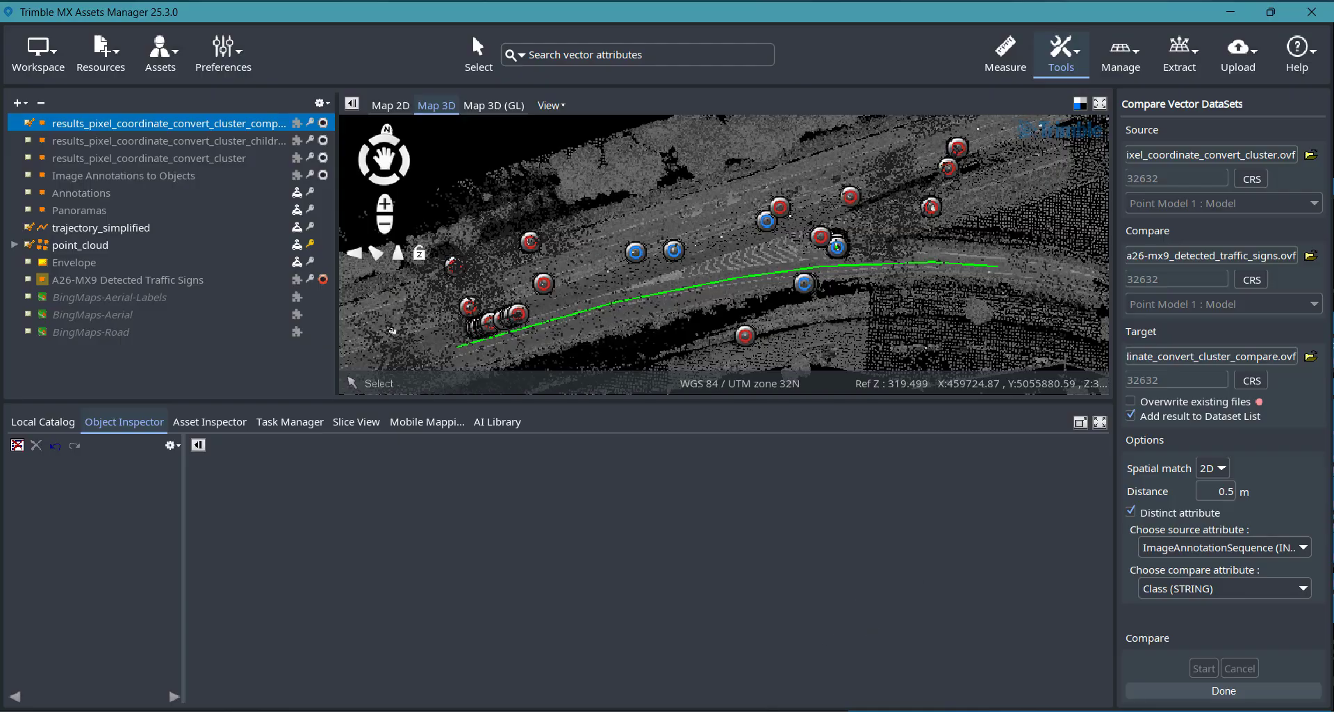
mouse_move(779, 707)
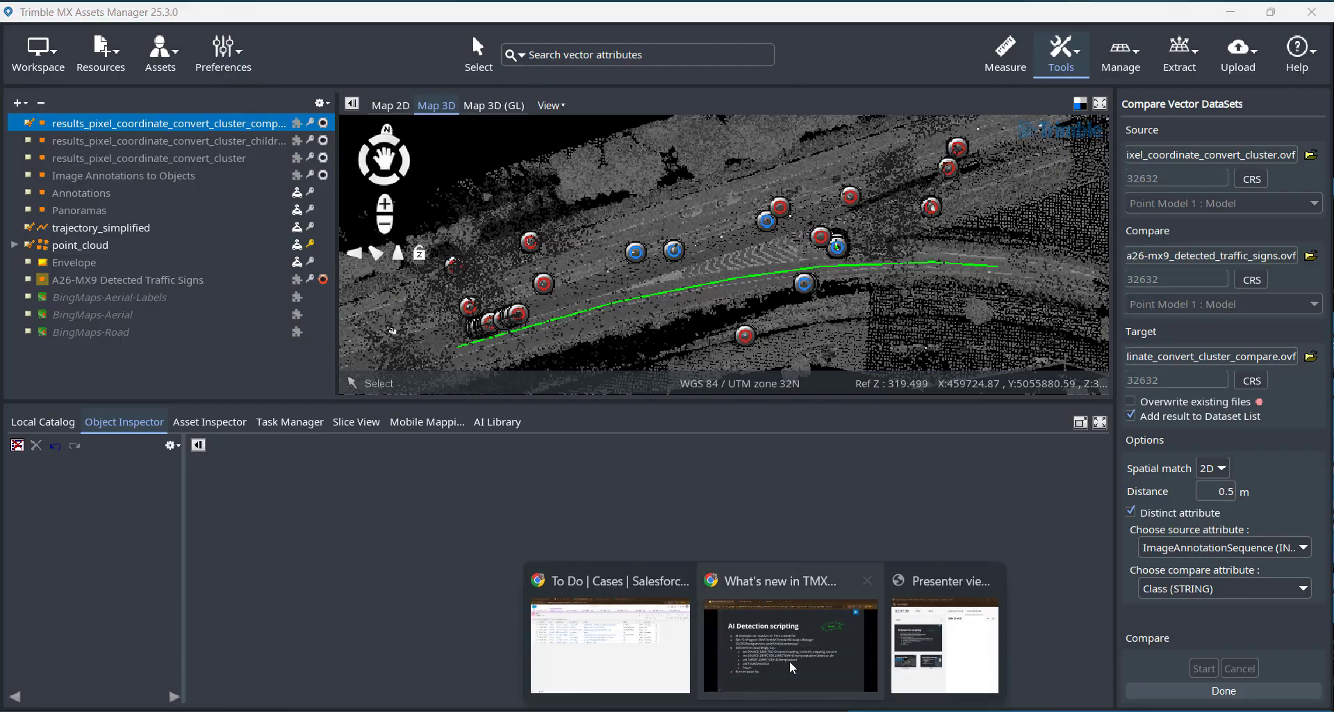
left_click(789, 652)
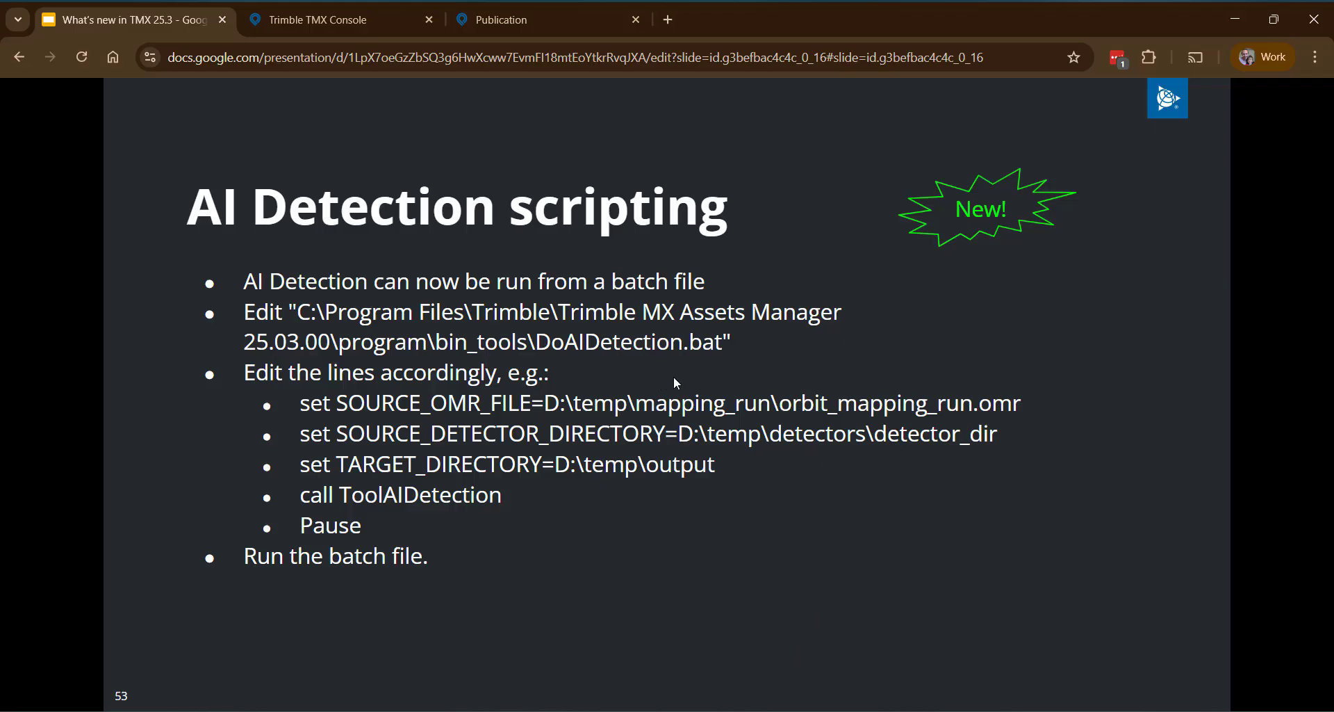
left_click(618, 344)
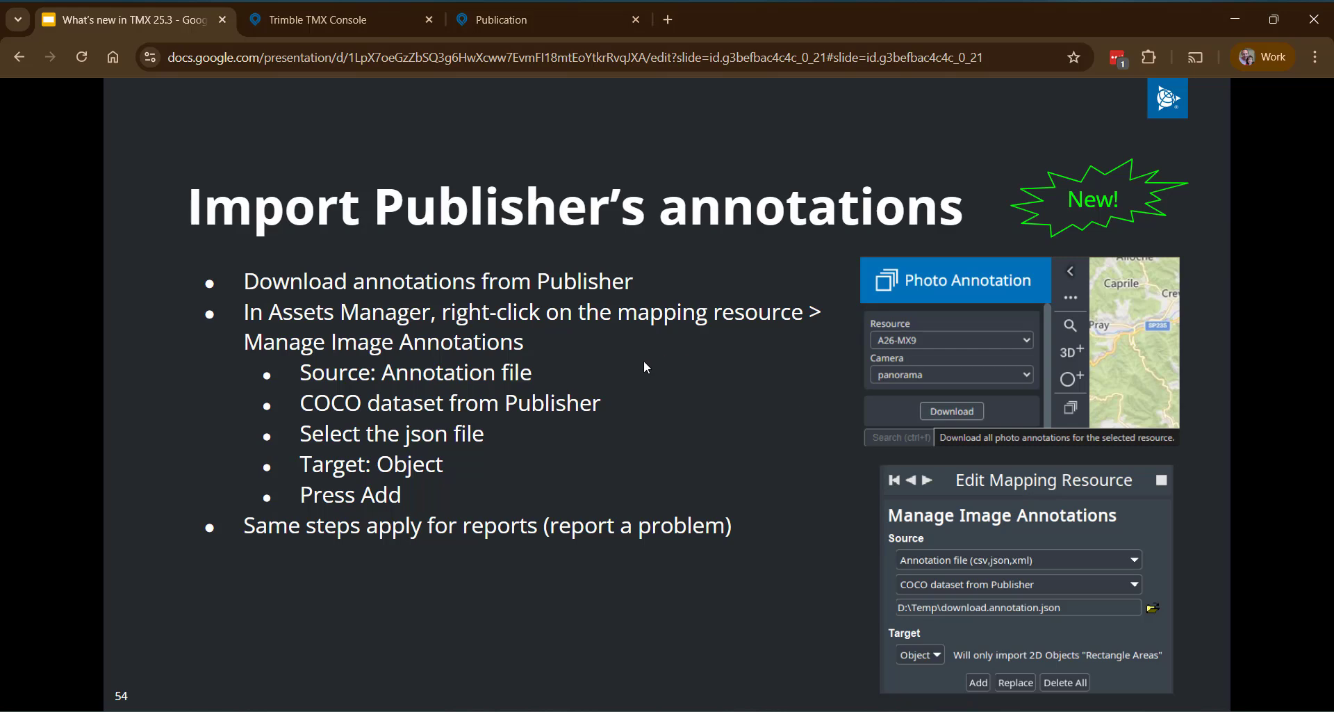
Step: In the Publication page, open Photo Annotation for A26-MX9 and display the annotated panorama 004_pano_000000_000331 from page 3 of the list
left_click(510, 28)
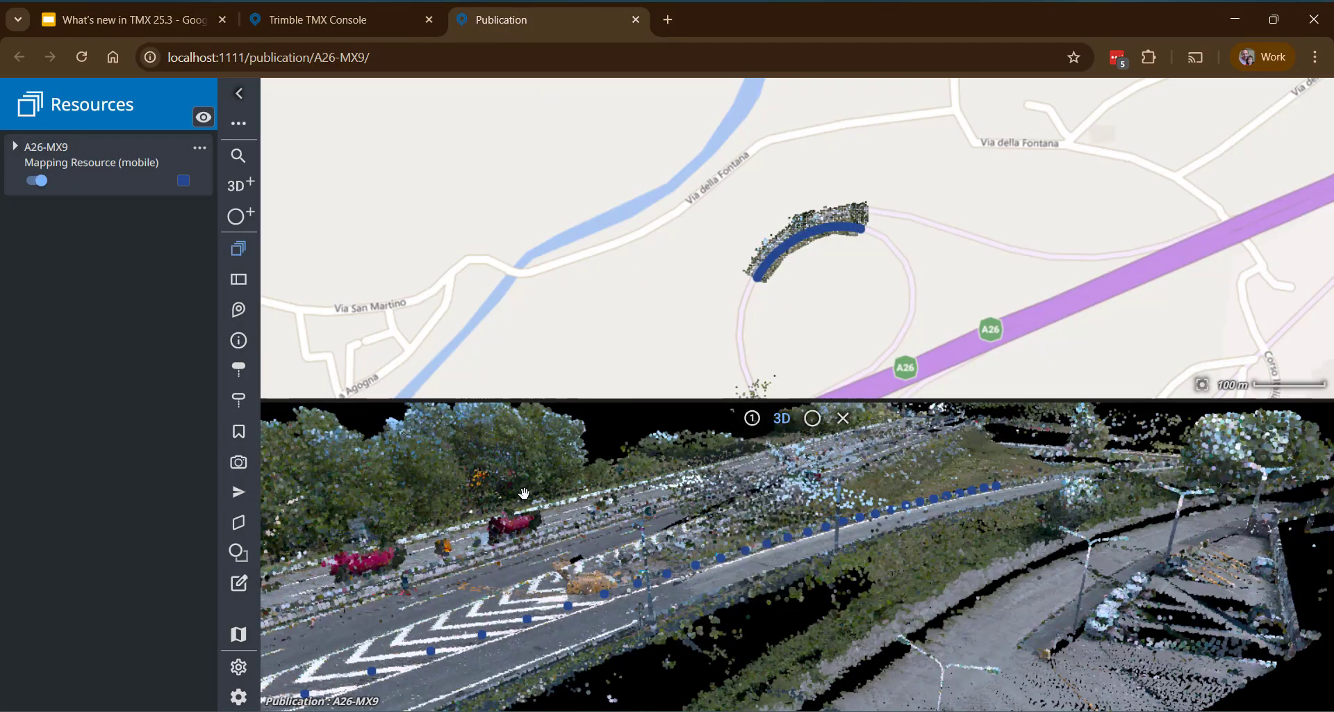
left_click(240, 585)
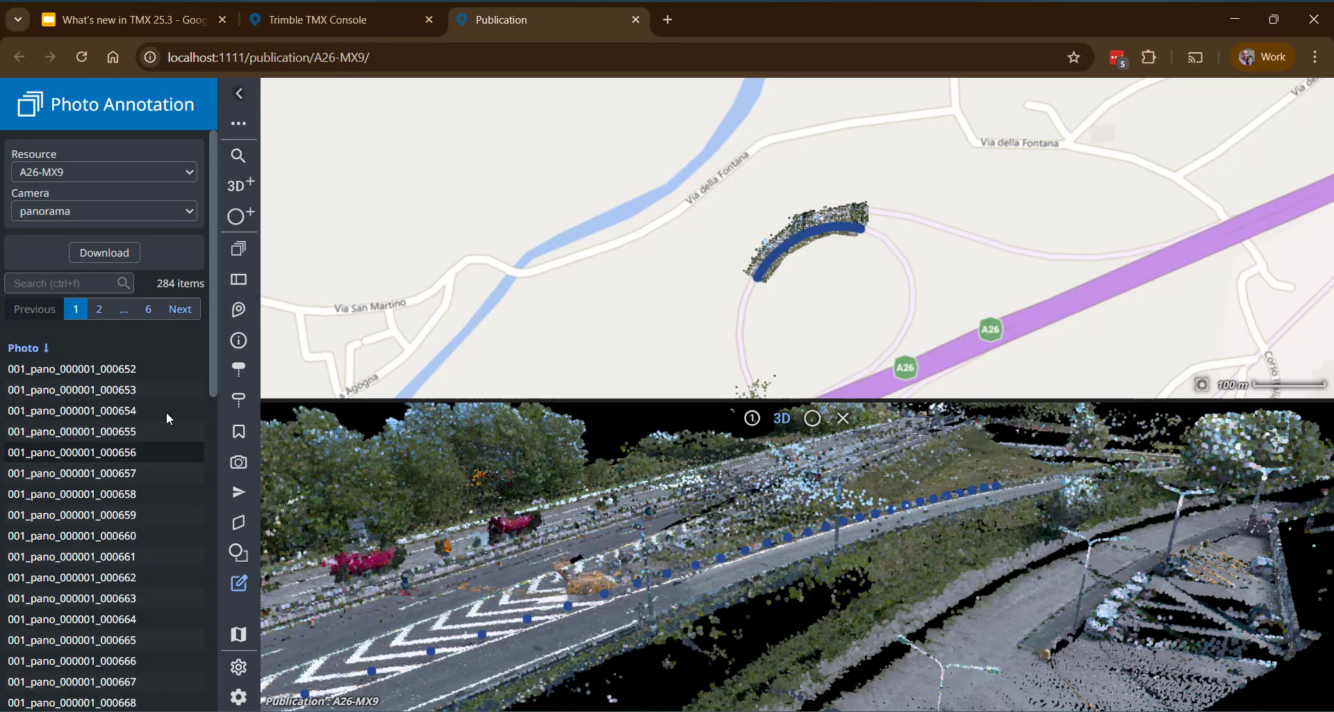
left_click(126, 317)
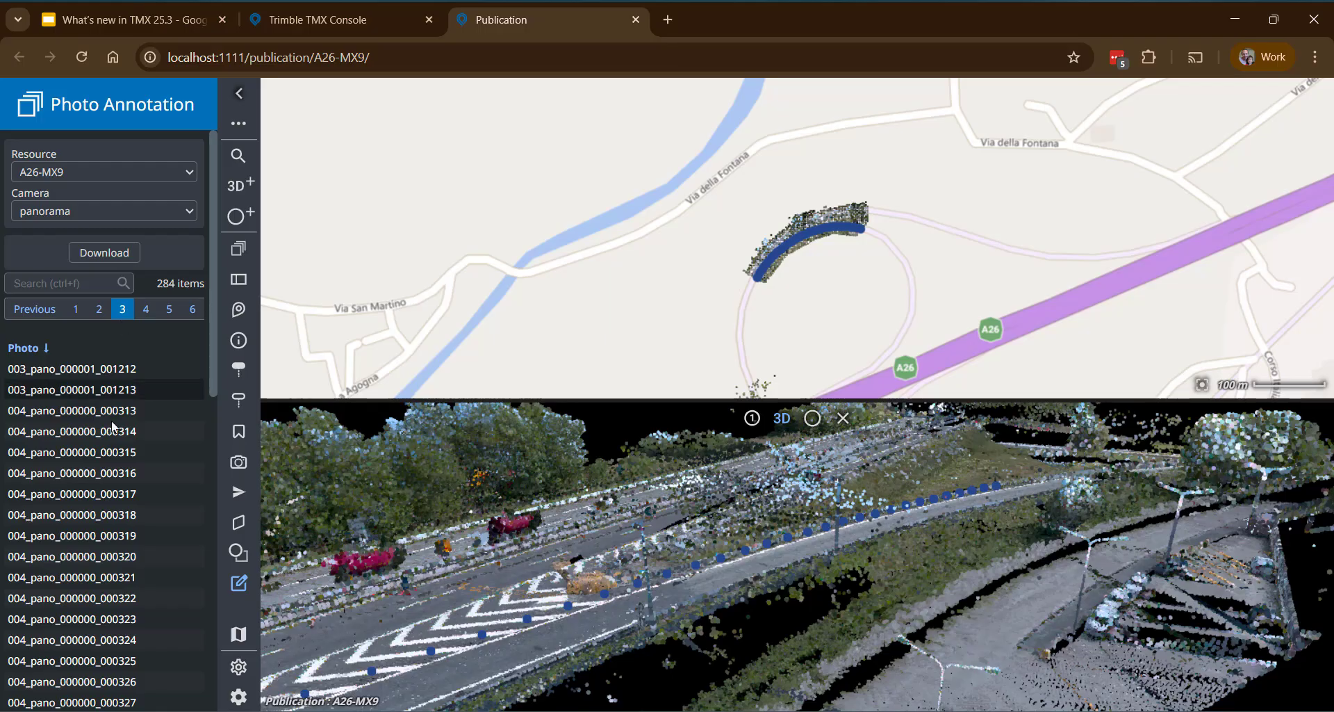
scroll(123, 413, "down", 5)
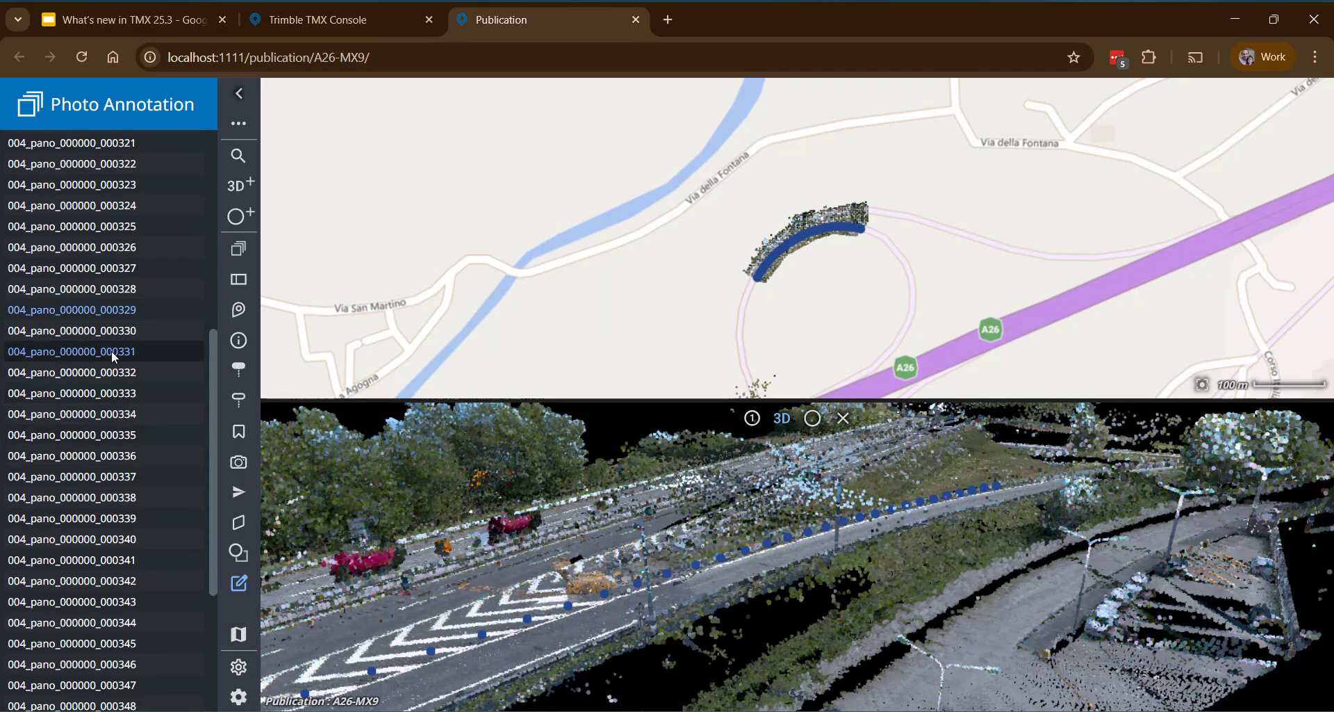
left_click(111, 351)
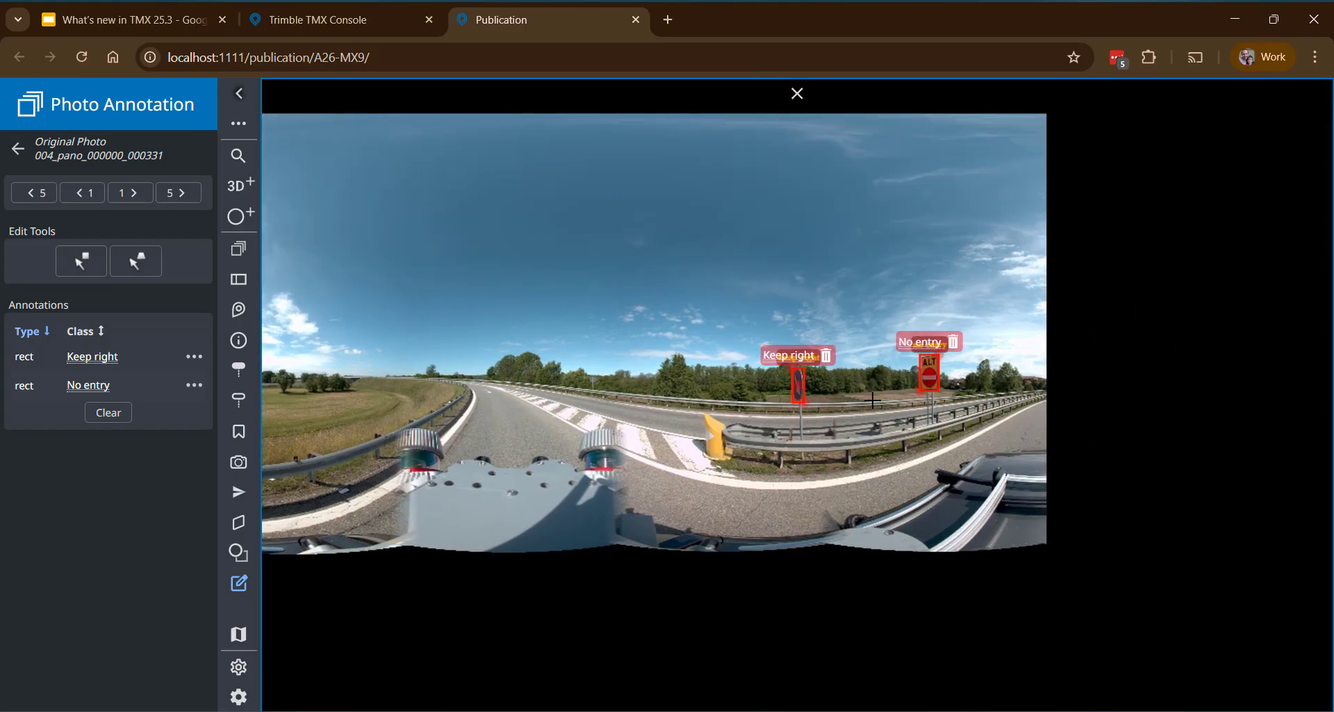
Step: In the following panorama, 004_pano_000000_000332, draw a rectangle annotation around the ALT sign and assign it the class No entry
left_click(138, 199)
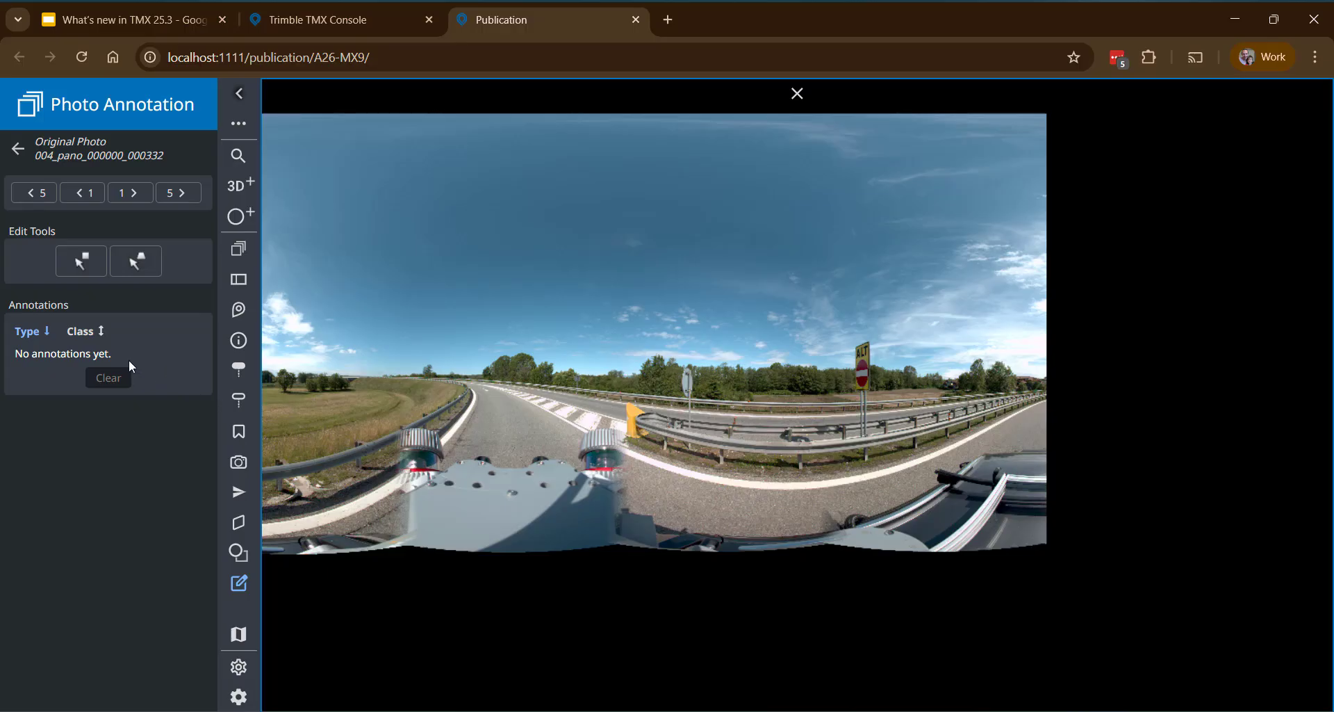
left_click(85, 275)
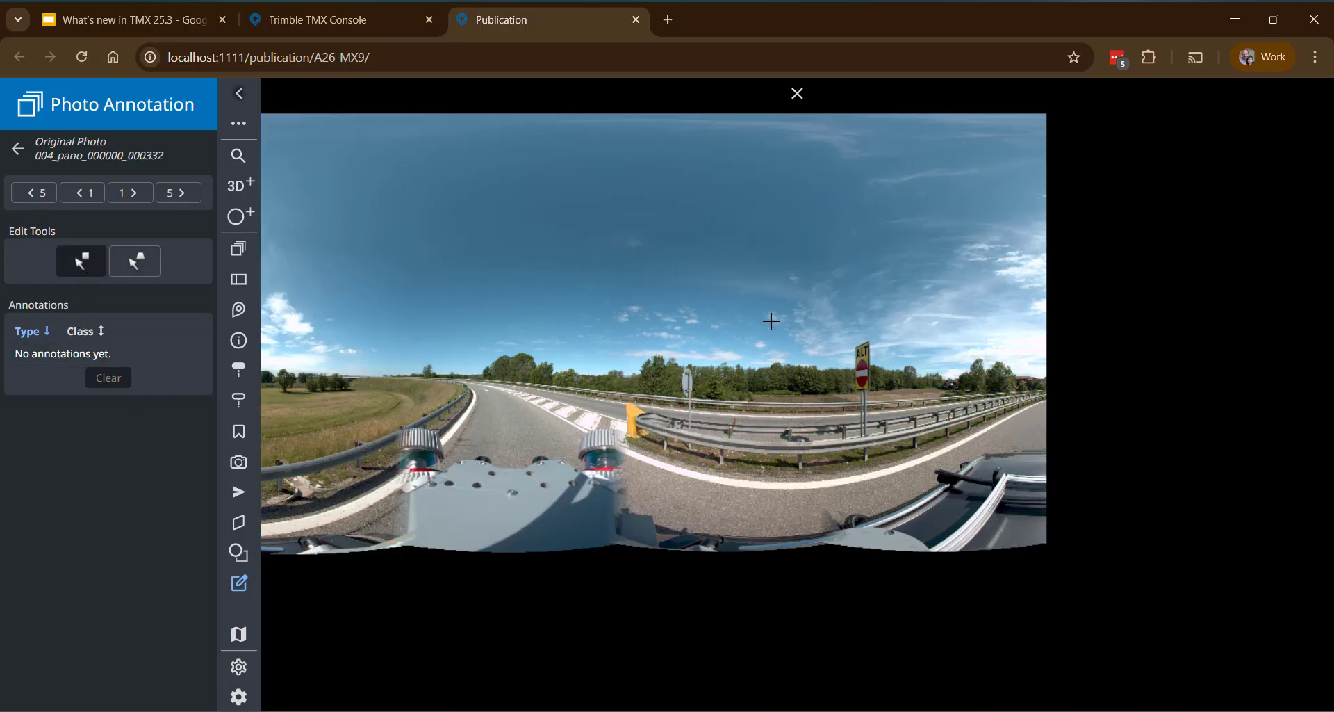
scroll(853, 353, "up", 3)
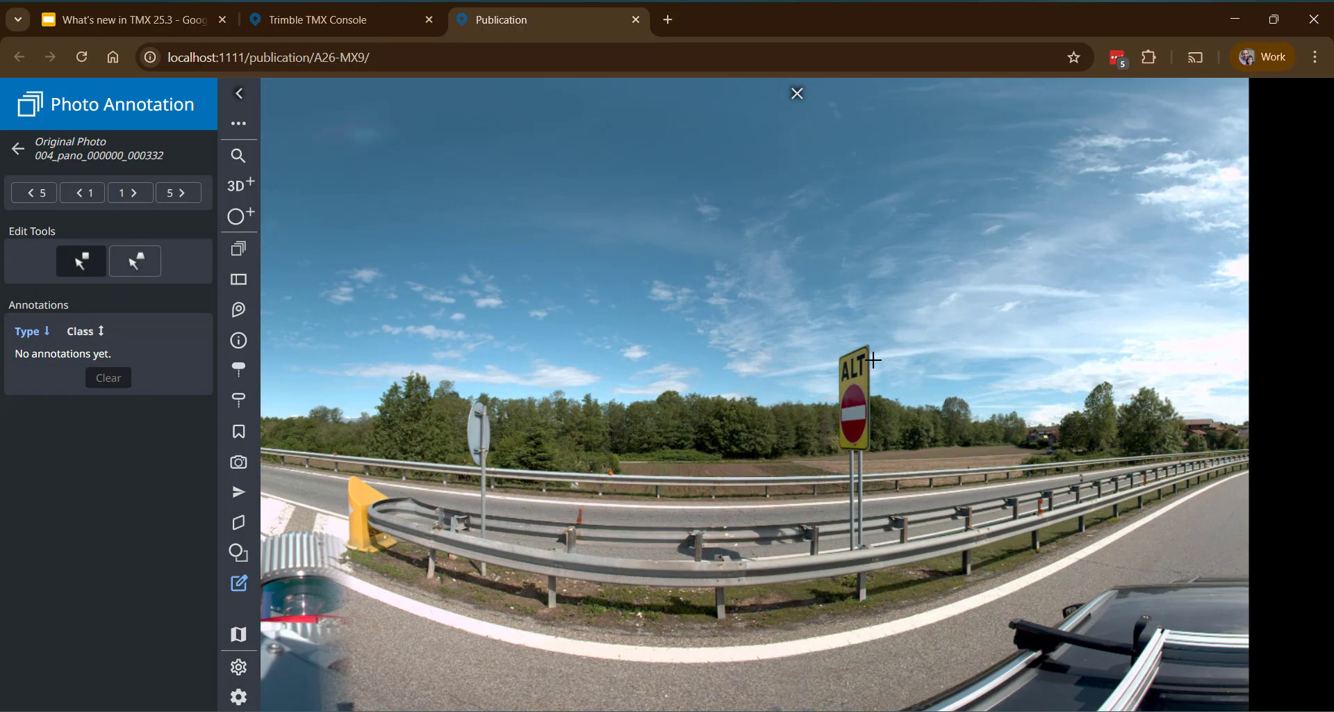
mouse_move(869, 346)
left_mouse_down()
mouse_move(846, 375)
mouse_move(835, 450)
left_mouse_up()
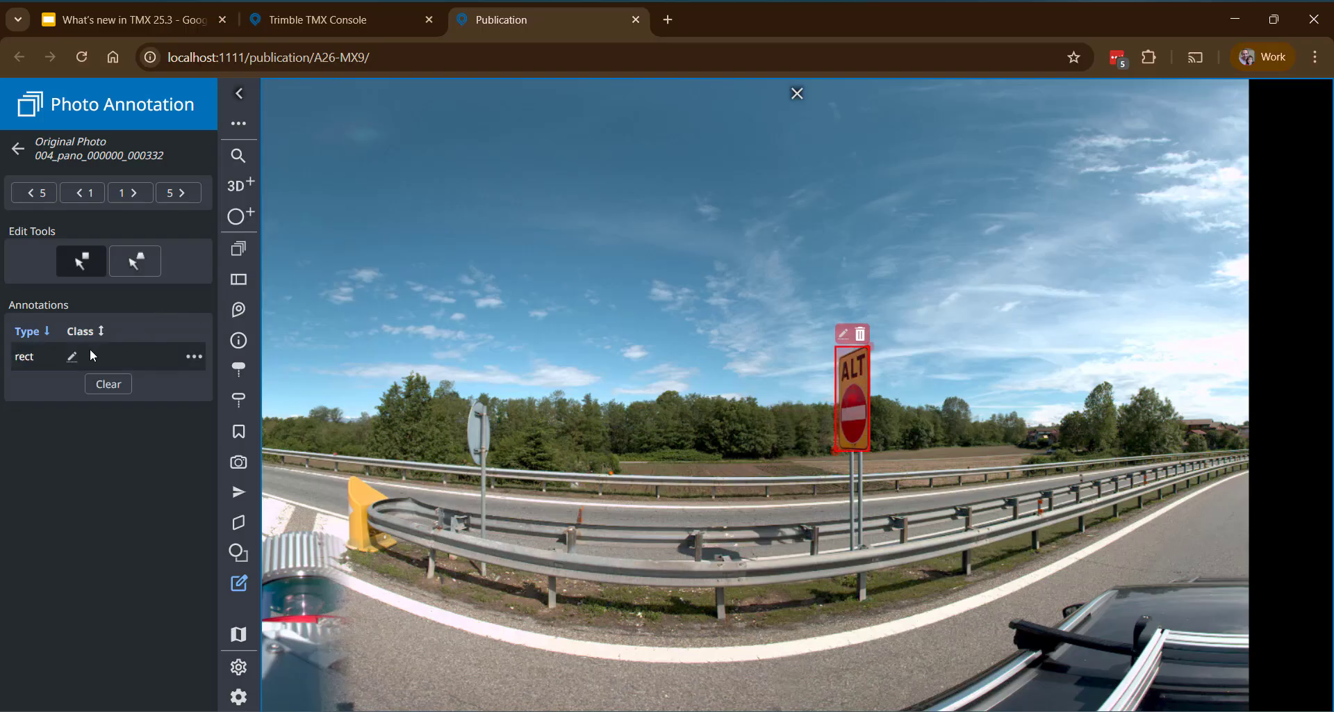
left_click(72, 357)
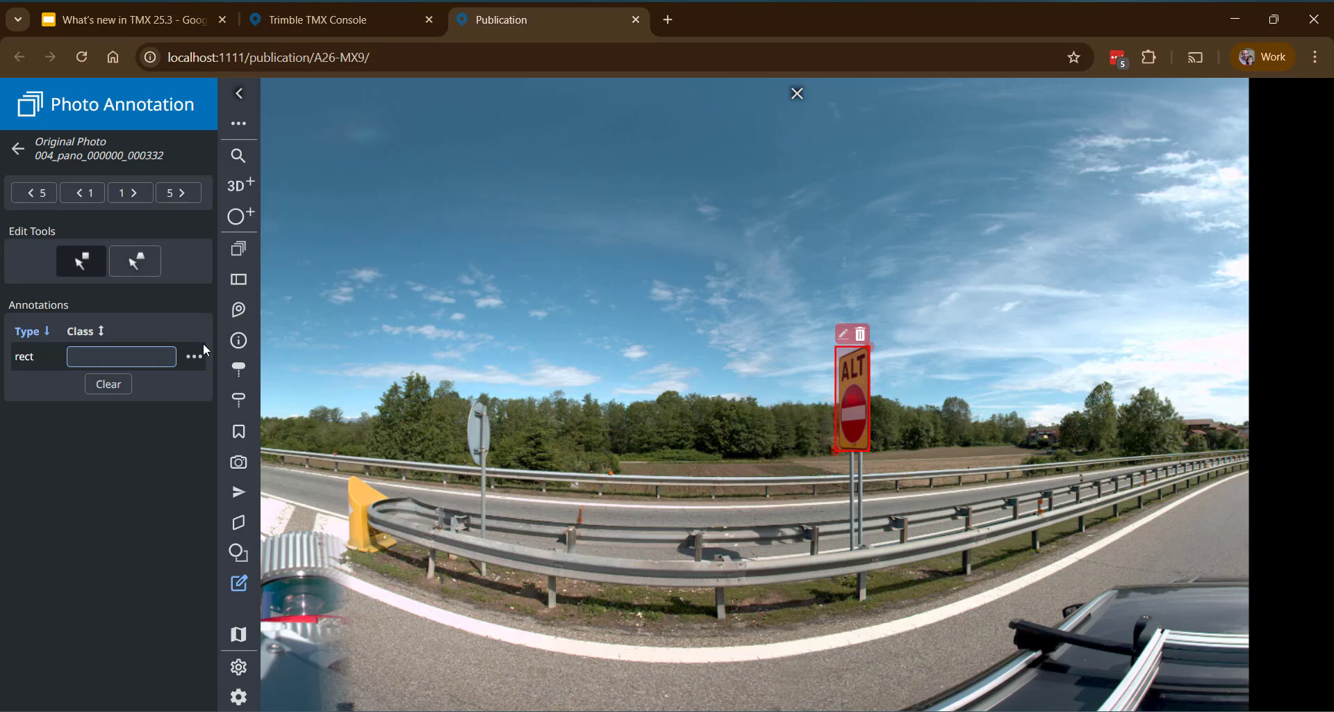
type("no")
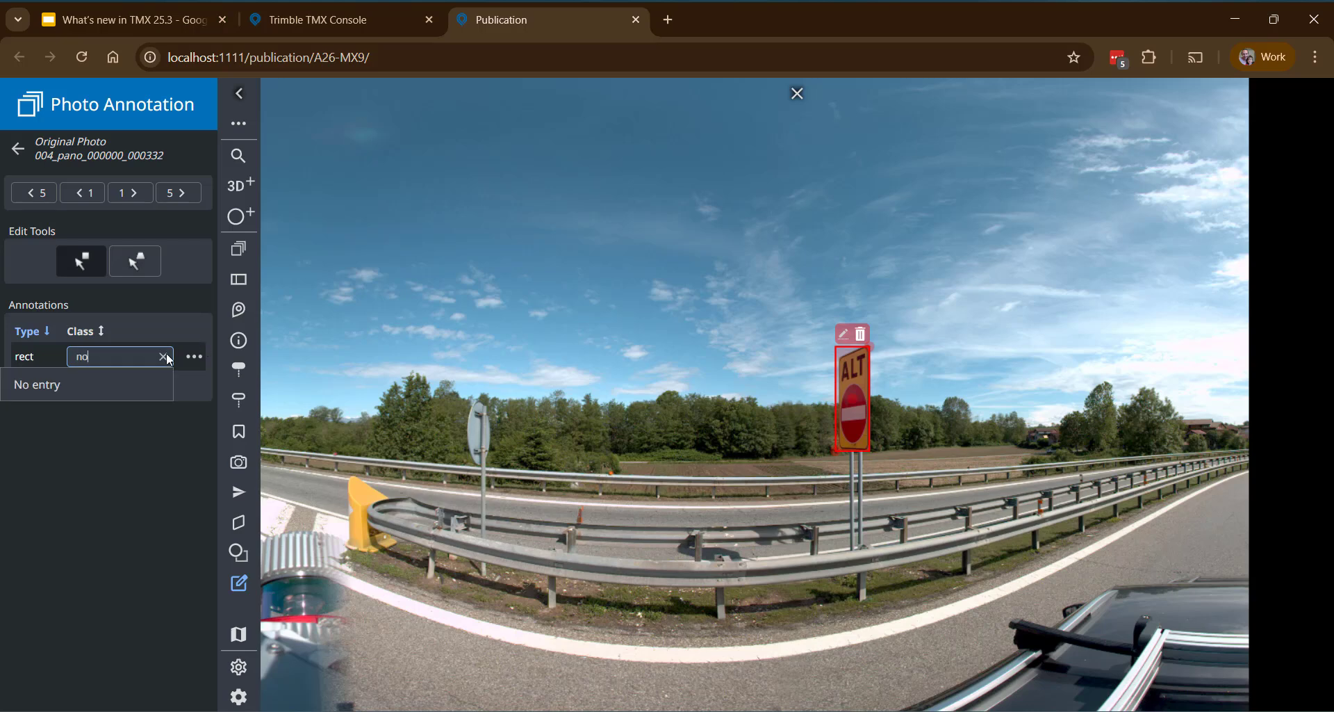
left_click(54, 384)
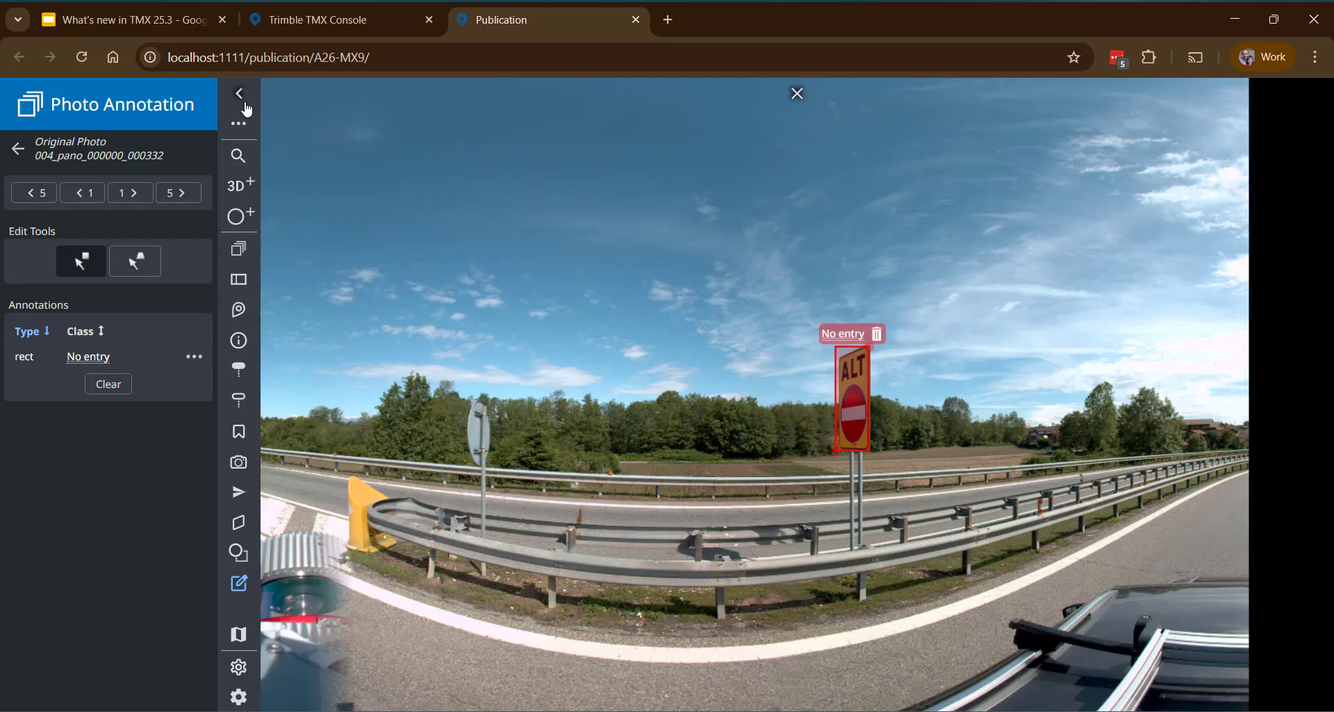
Step: Return to the photo list and download all annotations to D:\Temp as download.annotation.json, replacing the existing file
left_click(18, 149)
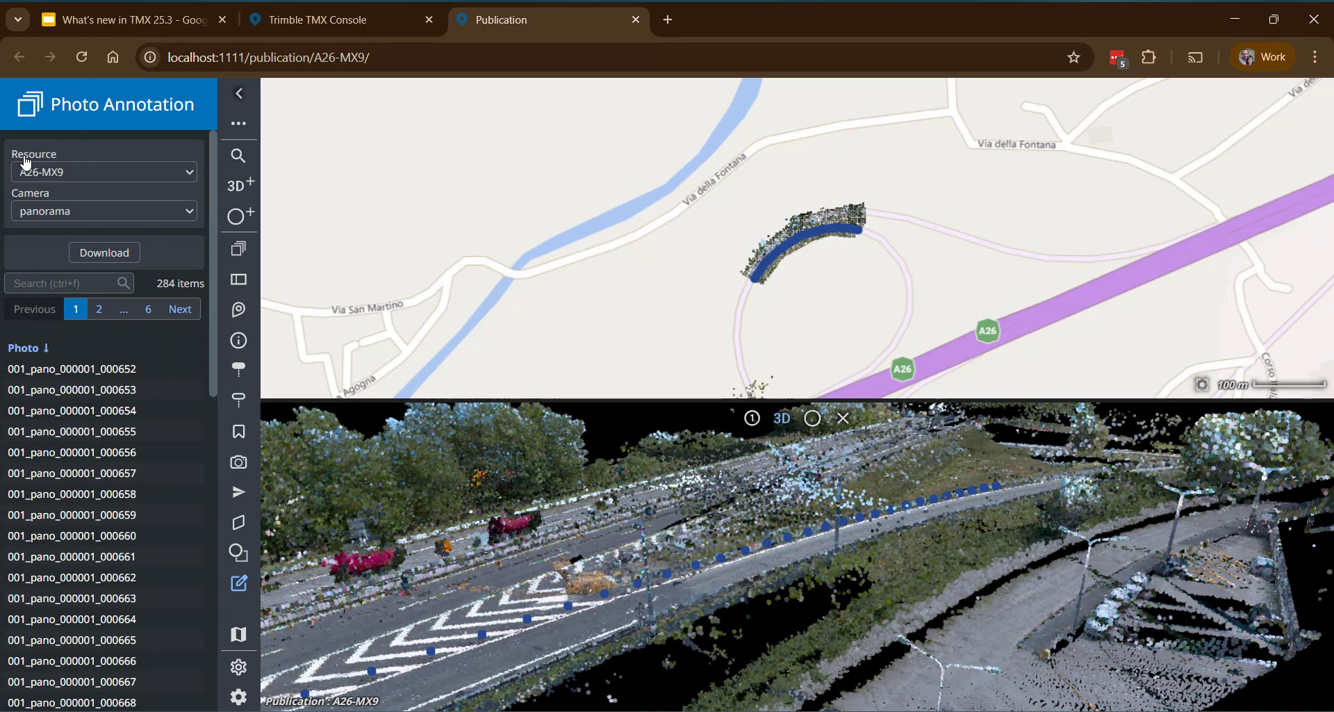
left_click(103, 254)
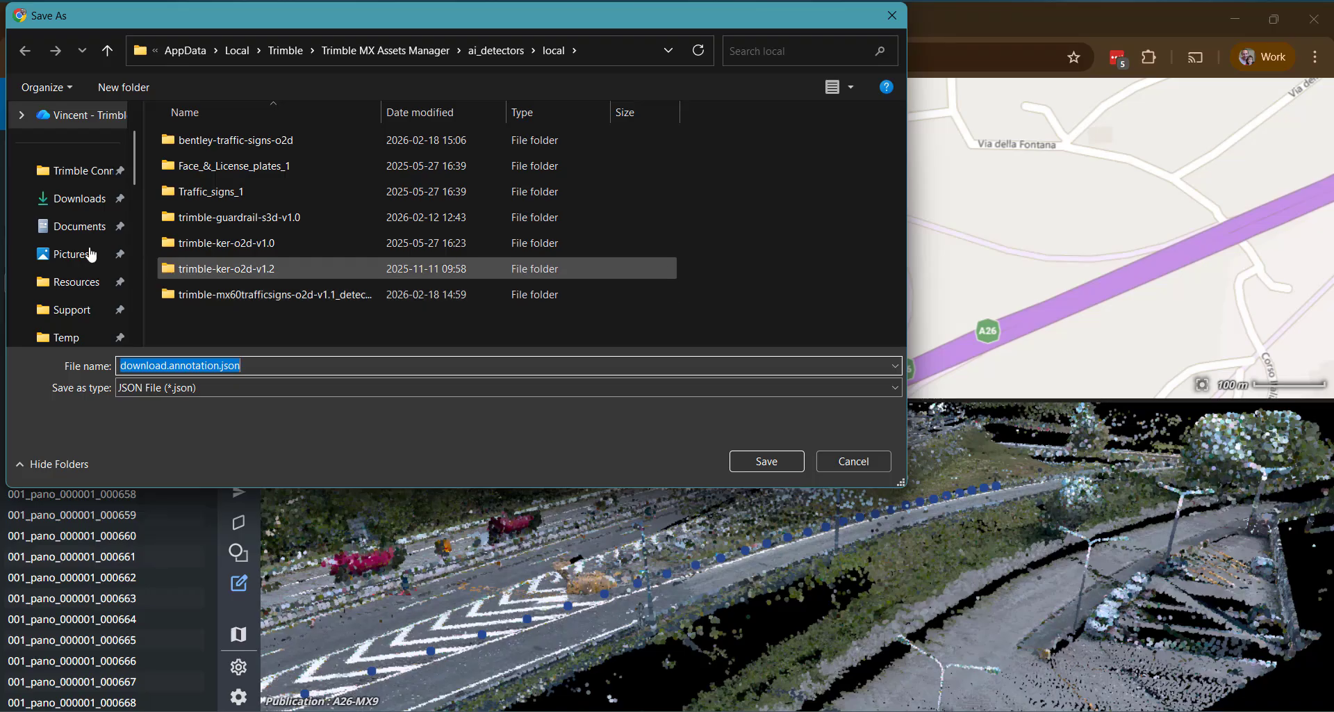
scroll(69, 327, "down", 1)
left_click(66, 254)
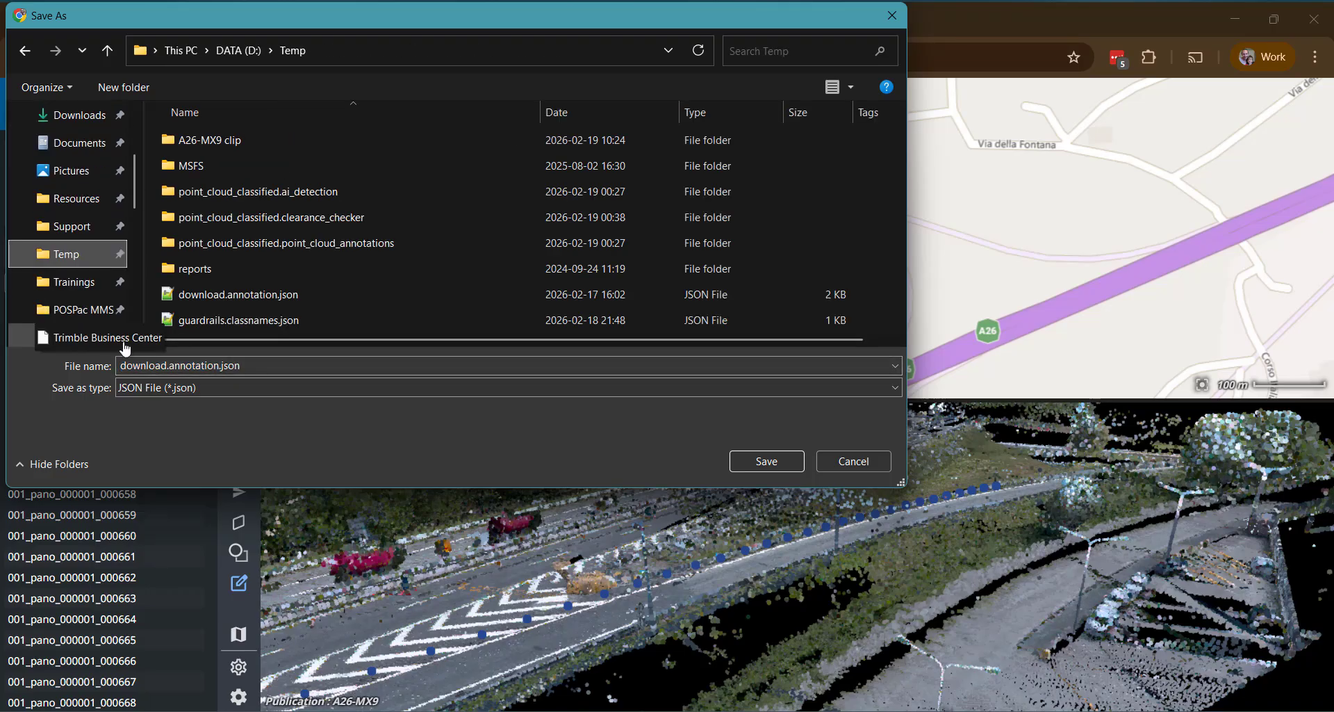
left_click(782, 464)
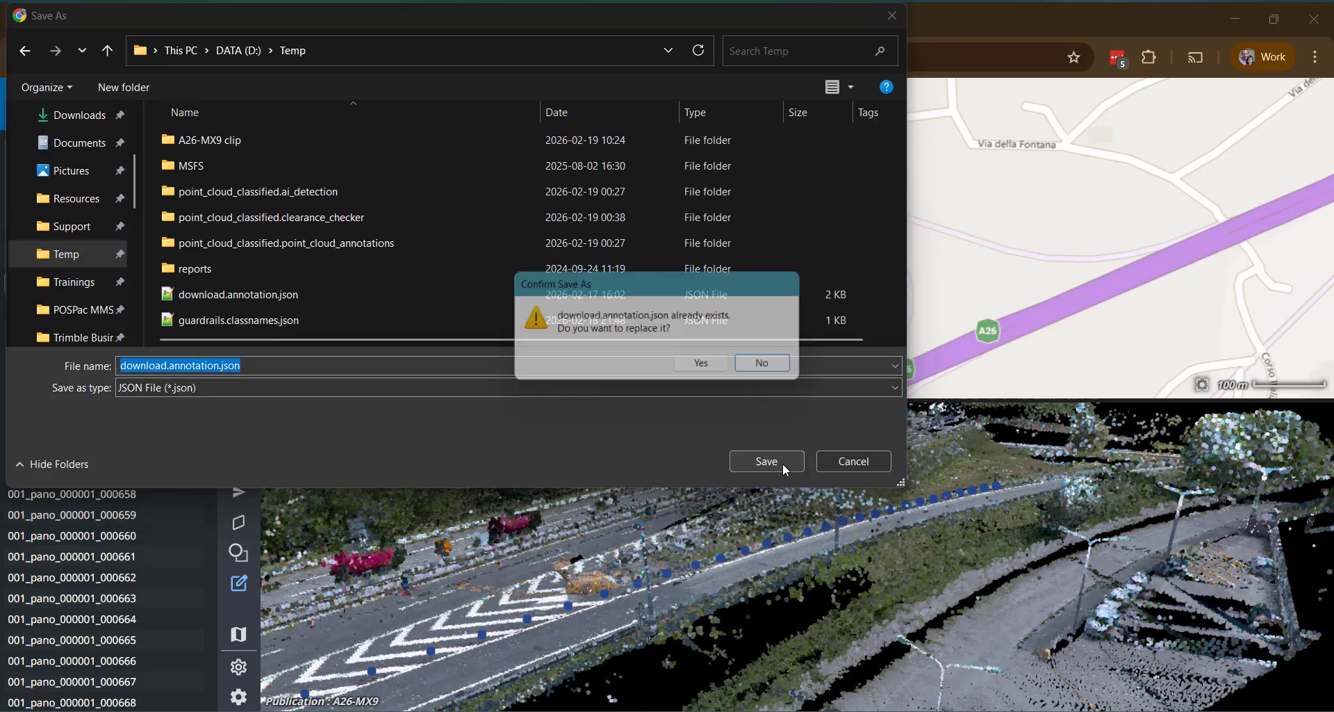
left_click(704, 367)
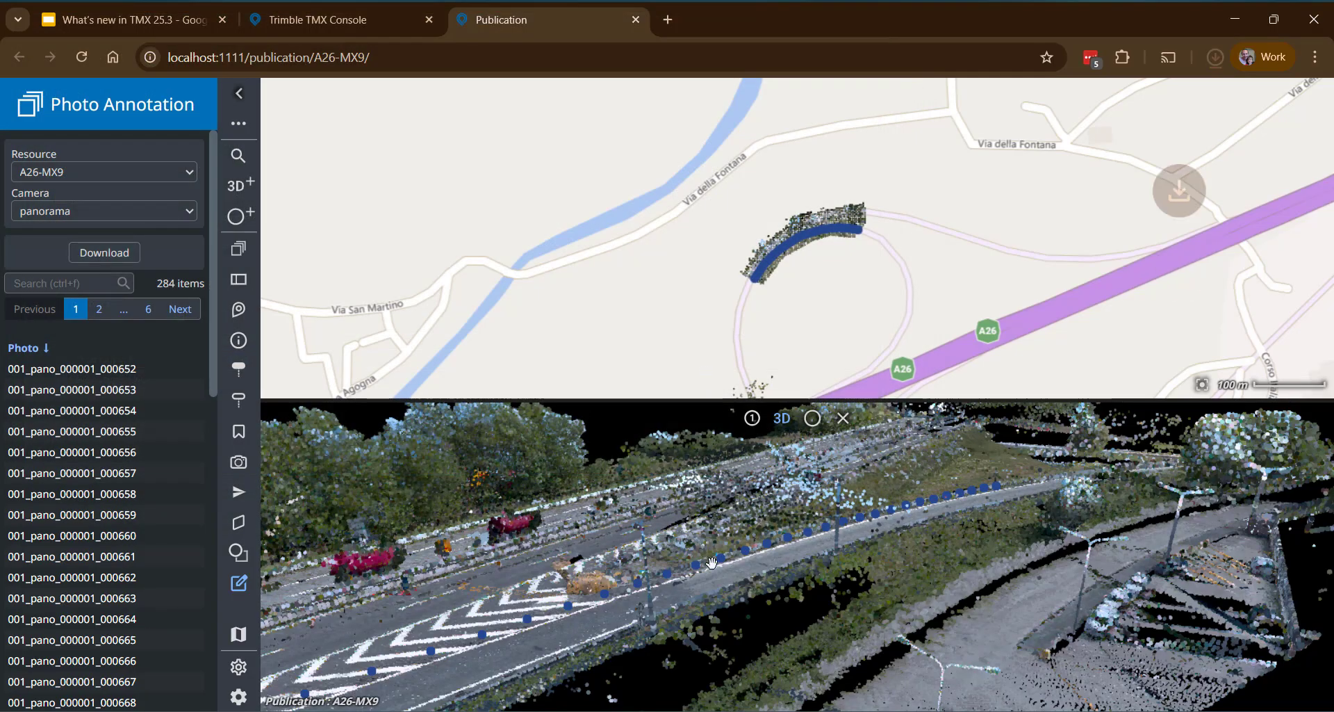
Step: Switch to Trimble MX Assets Manager and activate the A26-MX9 (D) mapping resource in the Local Catalog
mouse_move(803, 710)
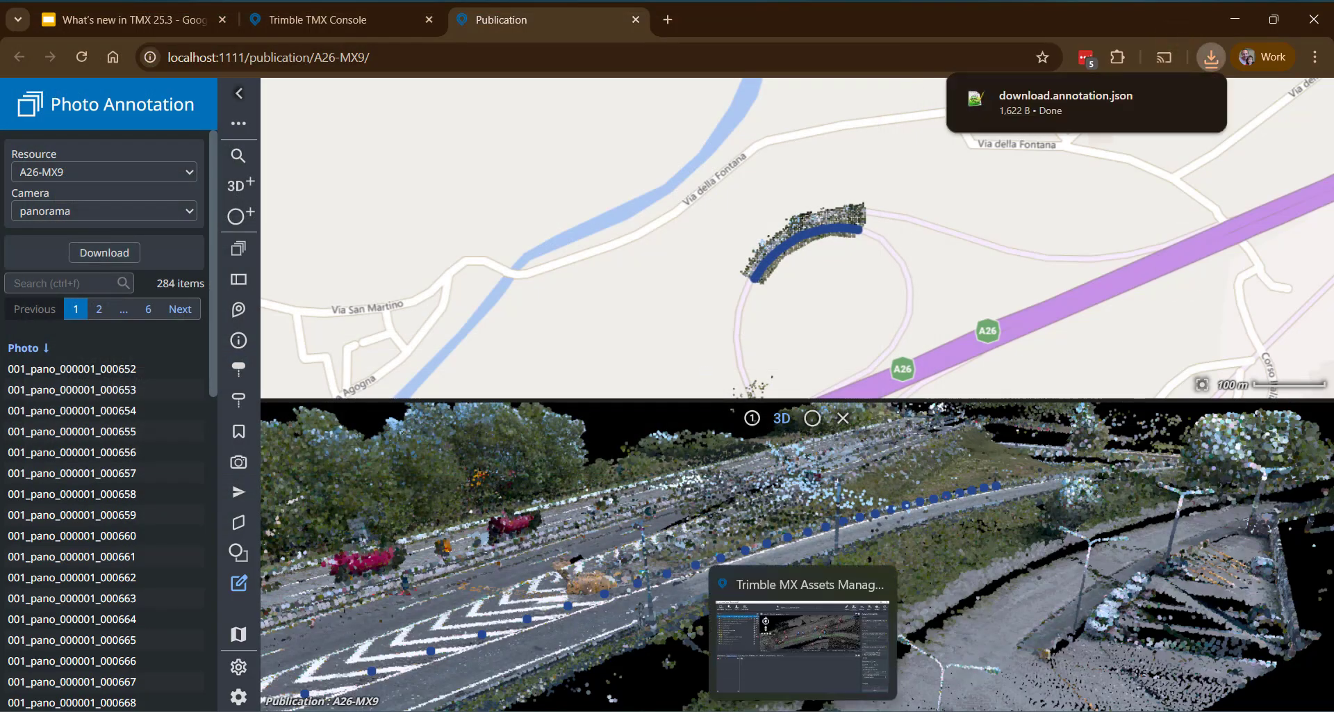
left_click(803, 671)
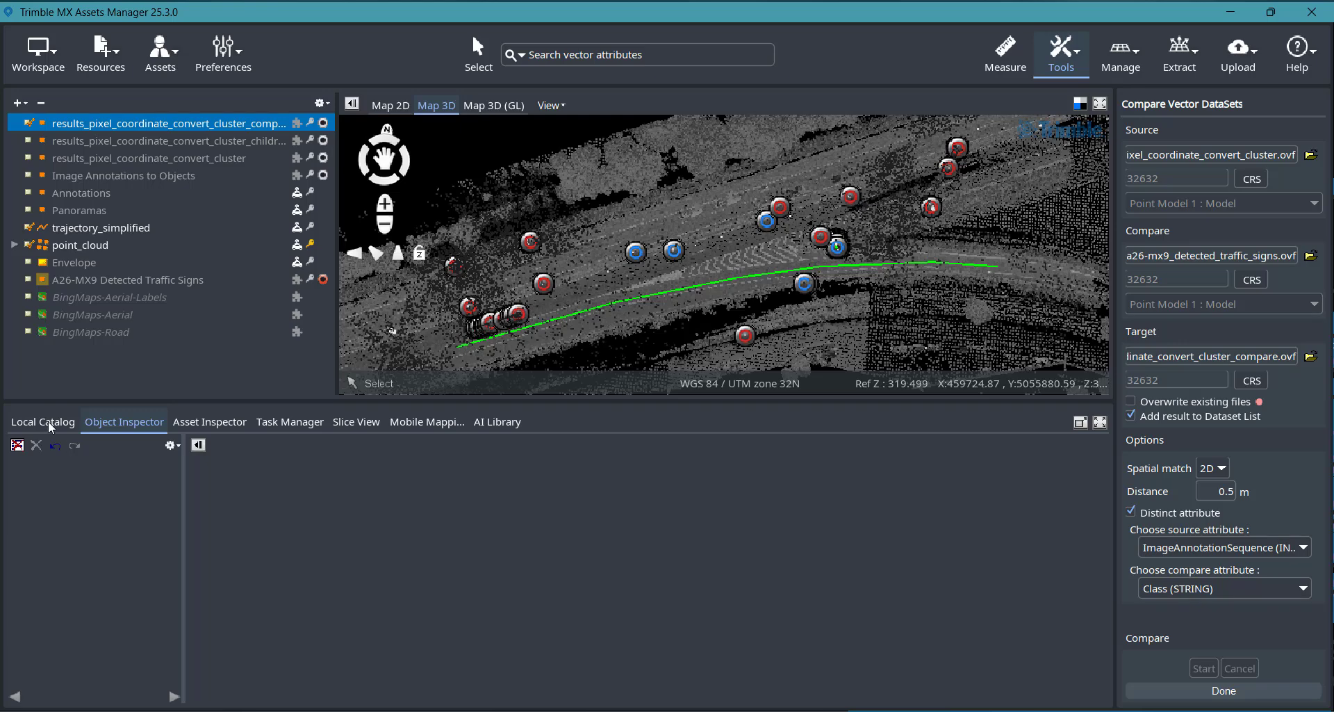
left_click(622, 249)
left_click(69, 425)
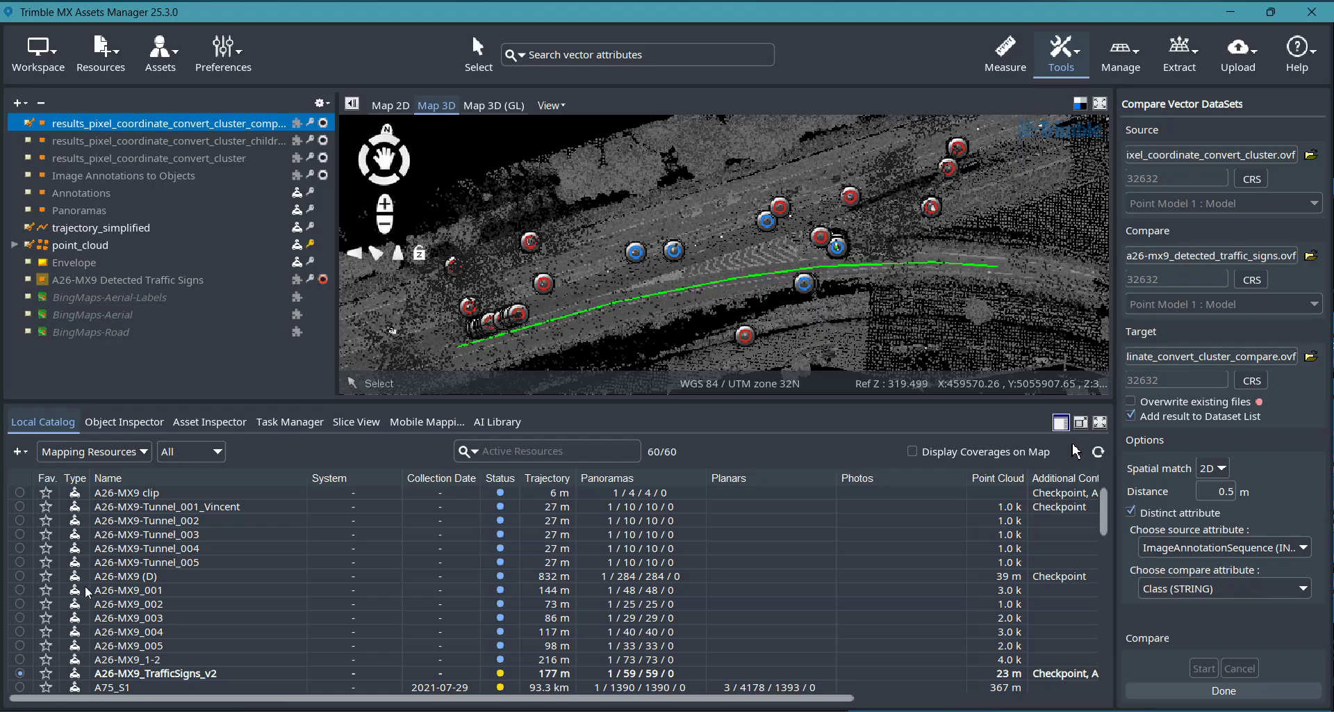
left_click(21, 577)
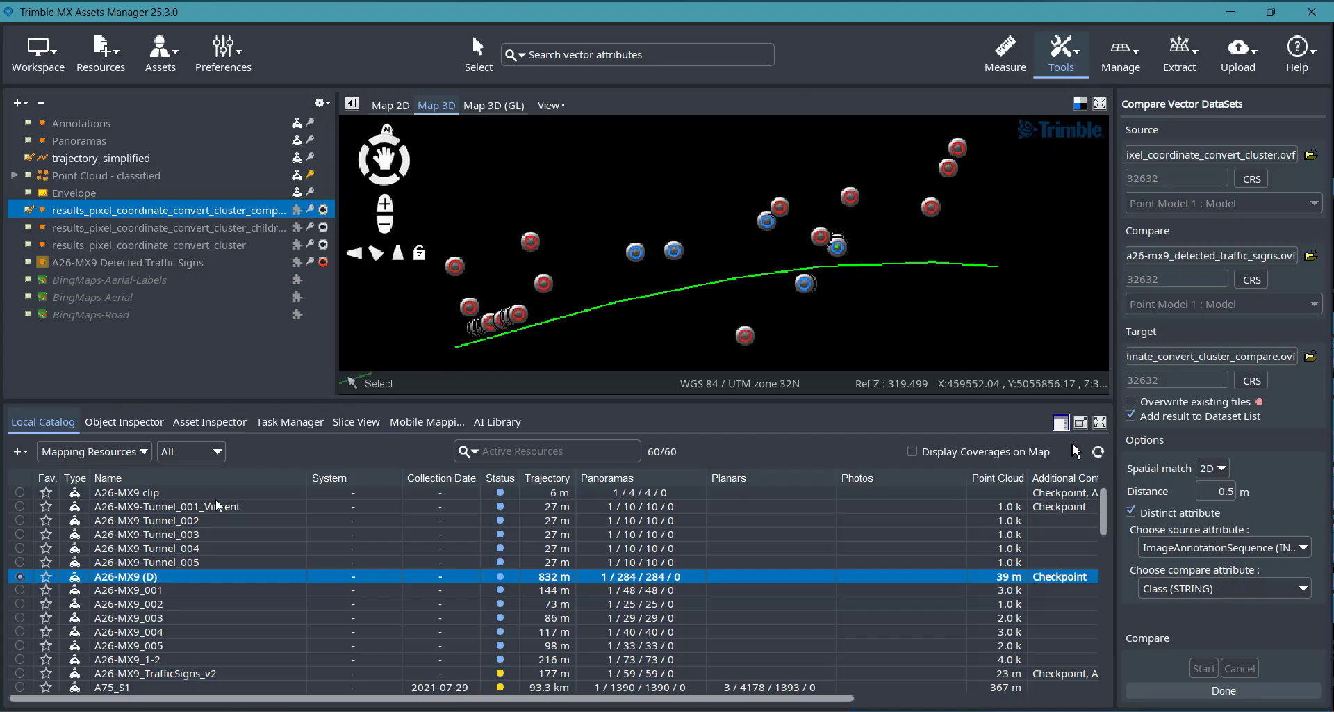
Step: Edit the A26-MX9 (D) resource and set its image annotations source to Annotation file (csv,json,xml) with format COCO dataset from Publisher
right_click(125, 579)
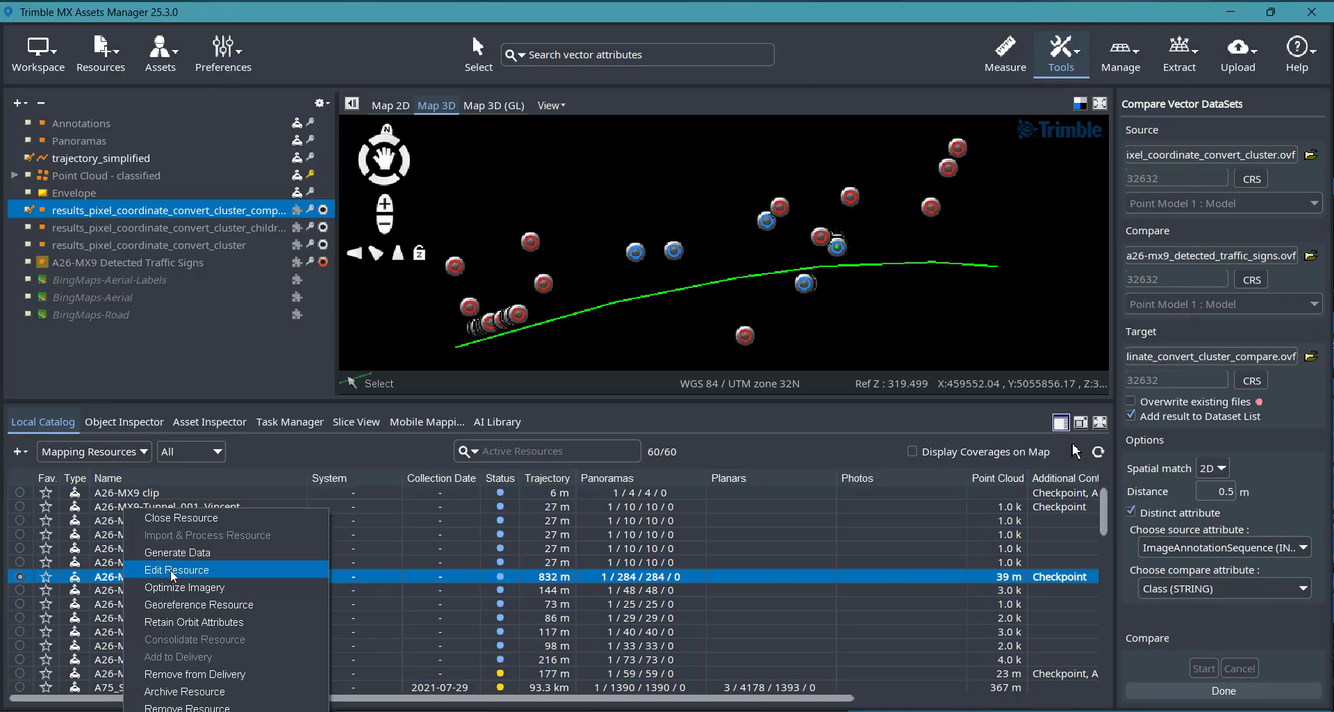
left_click(174, 571)
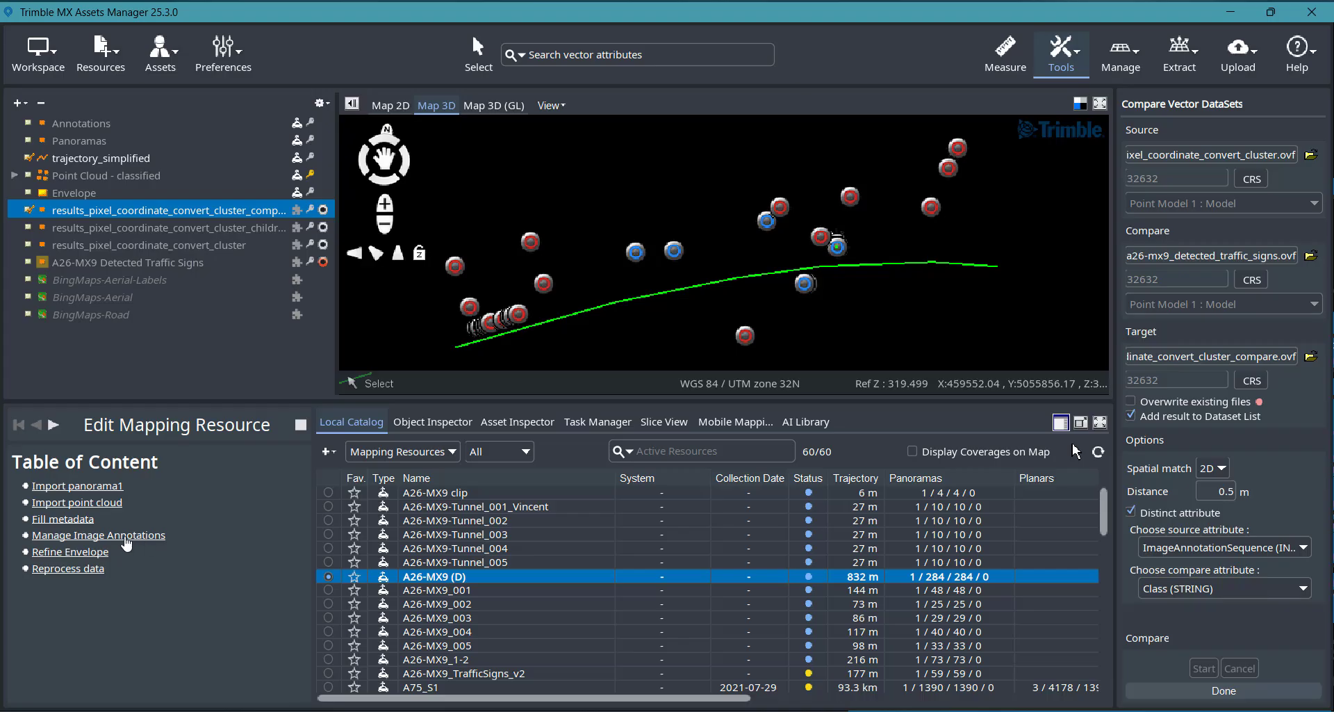
left_click(122, 544)
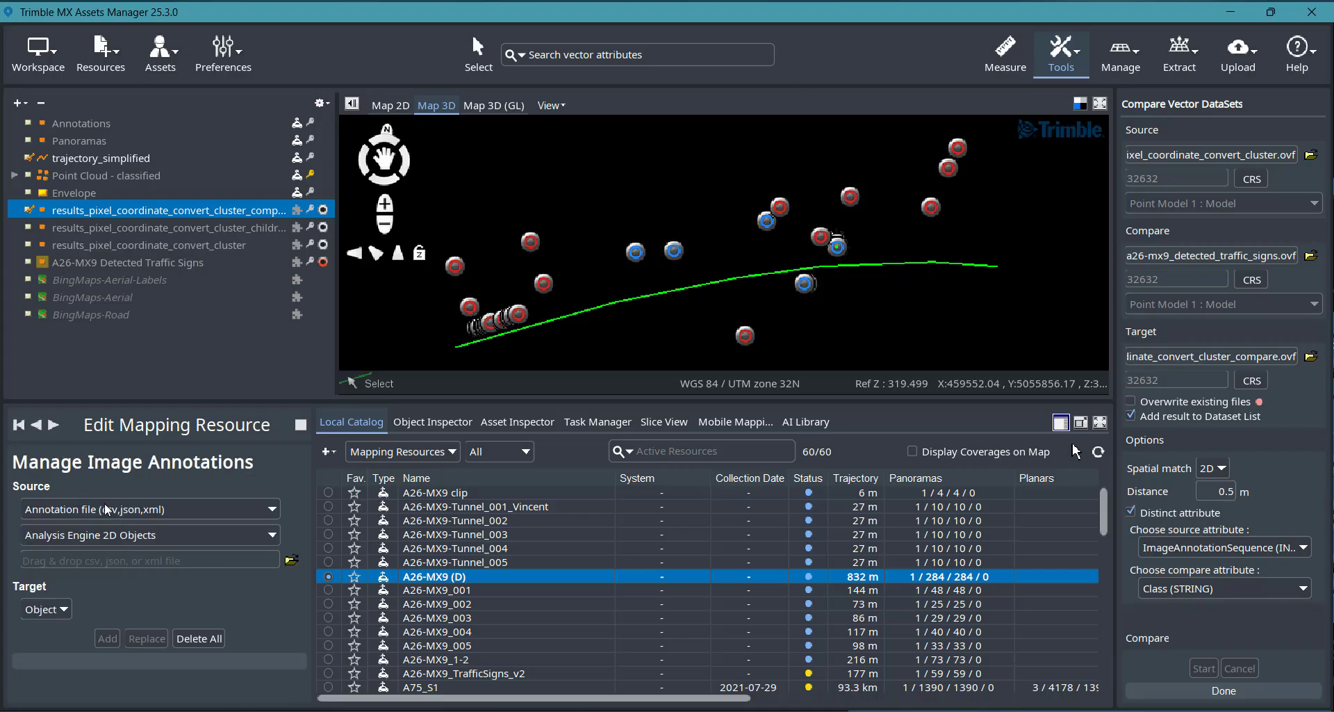
left_click(271, 508)
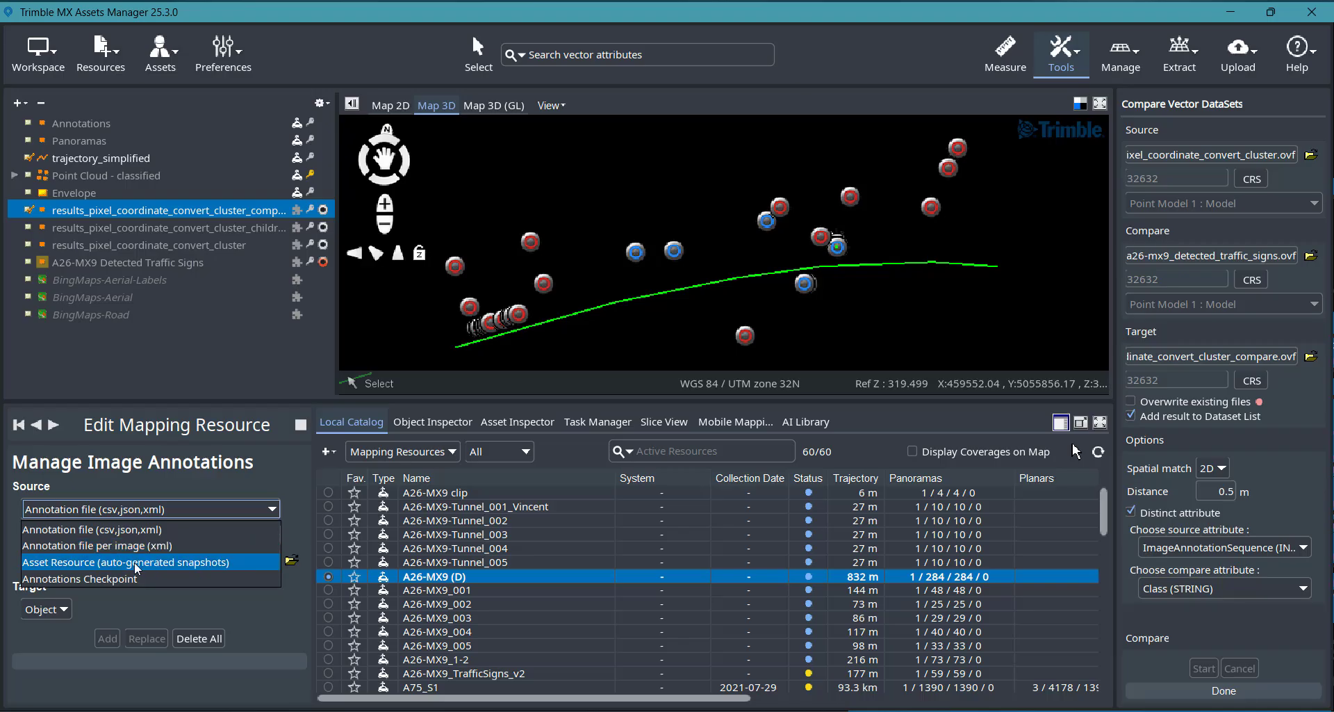
left_click(173, 532)
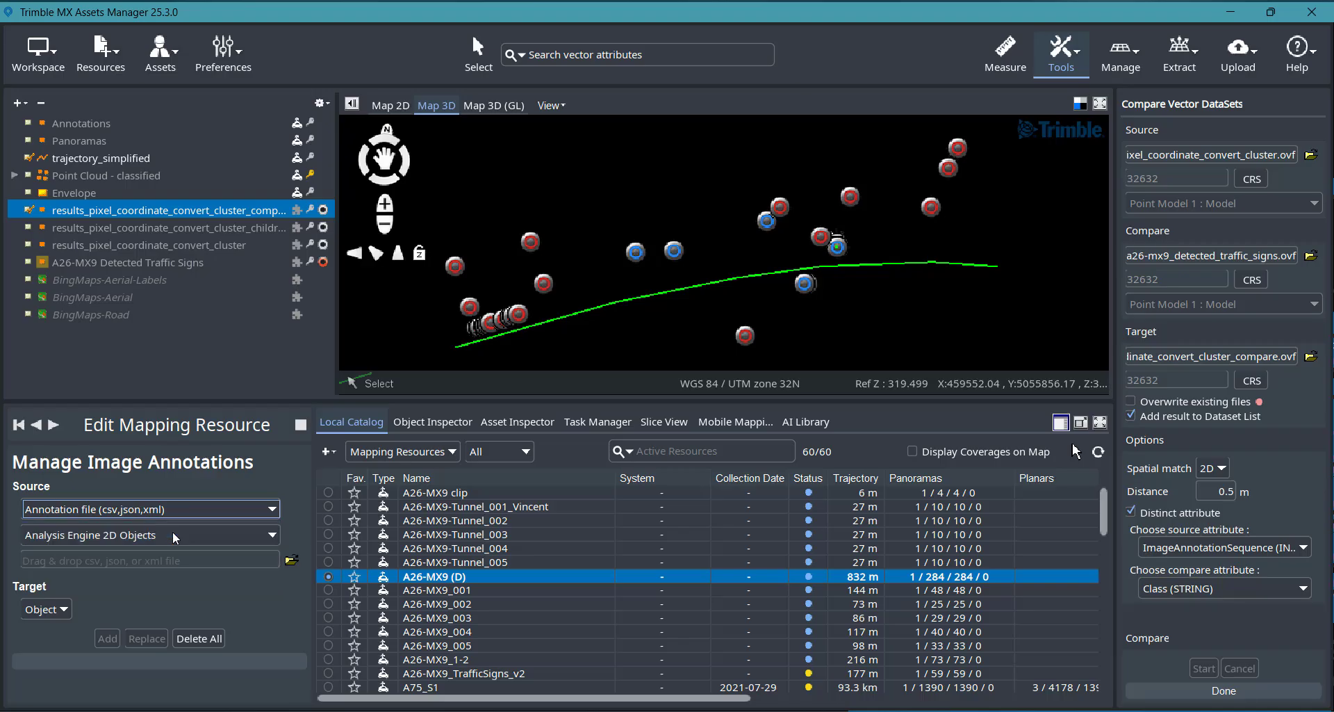
left_click(258, 539)
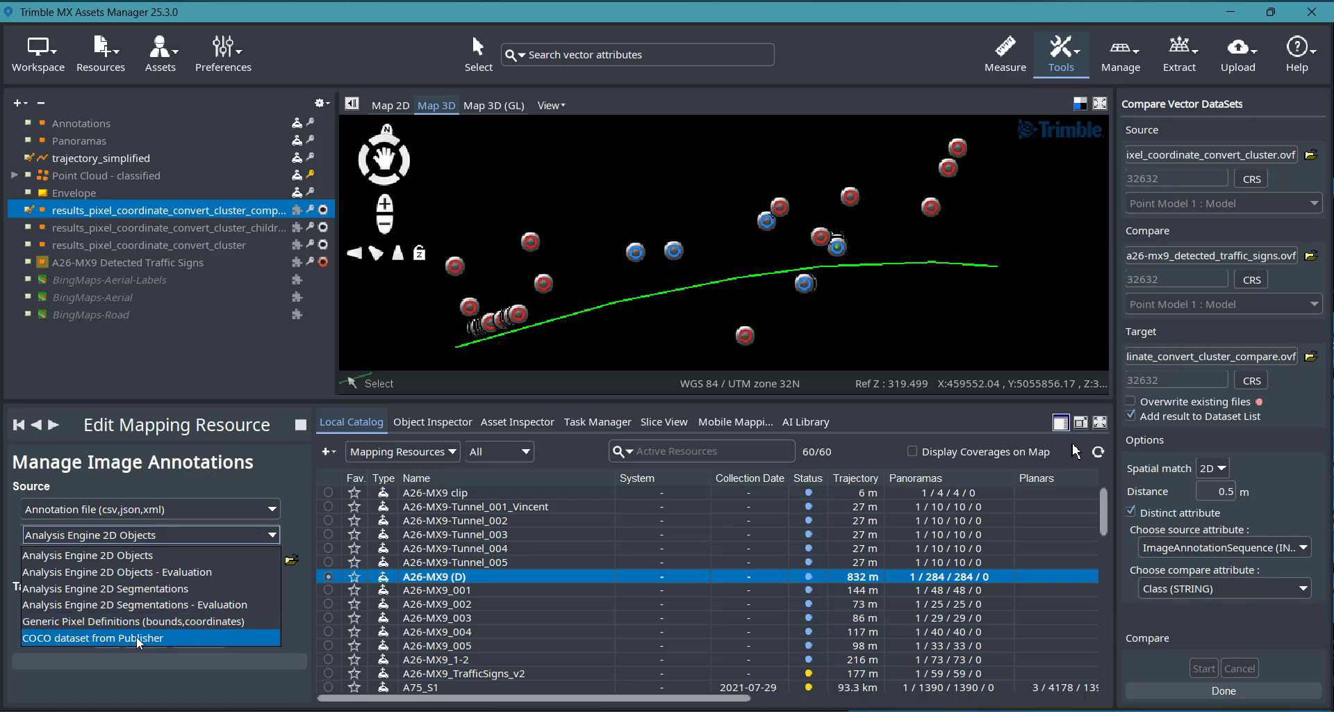
left_click(169, 640)
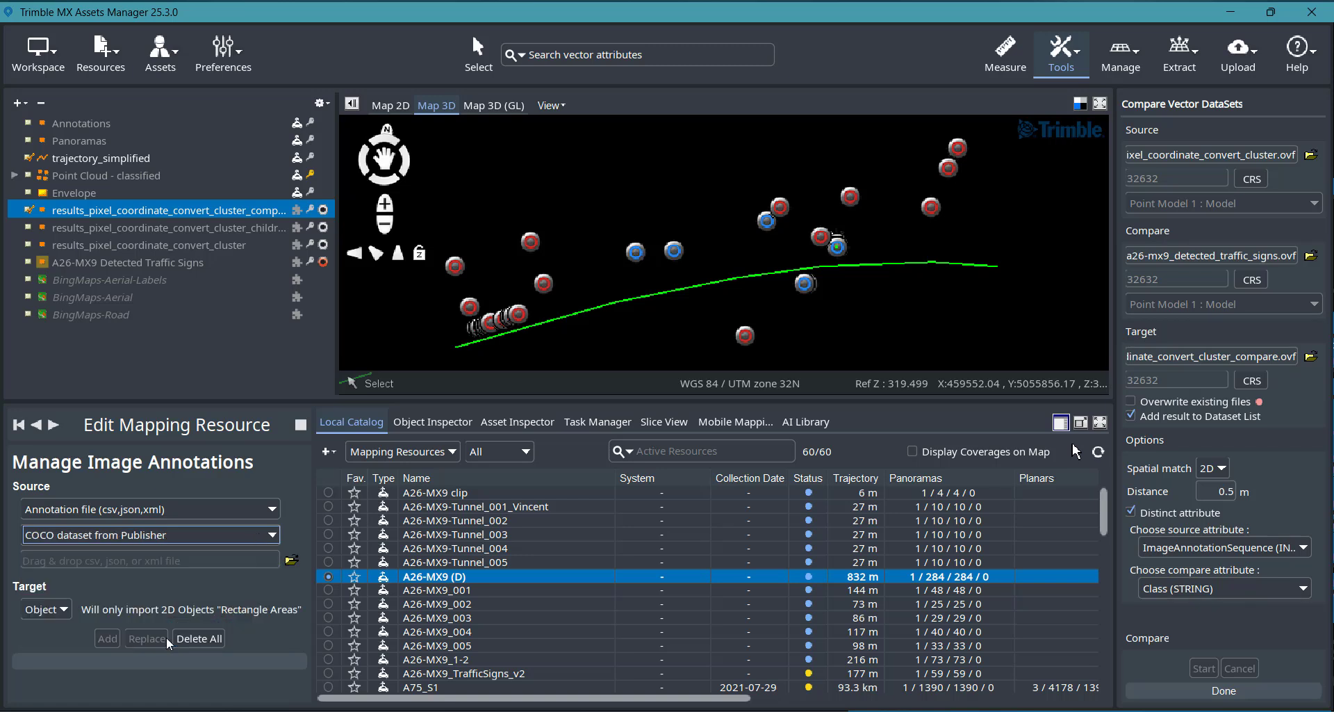
Step: Choose download.annotation.json from d:\temp as the annotation file to import
left_click(292, 560)
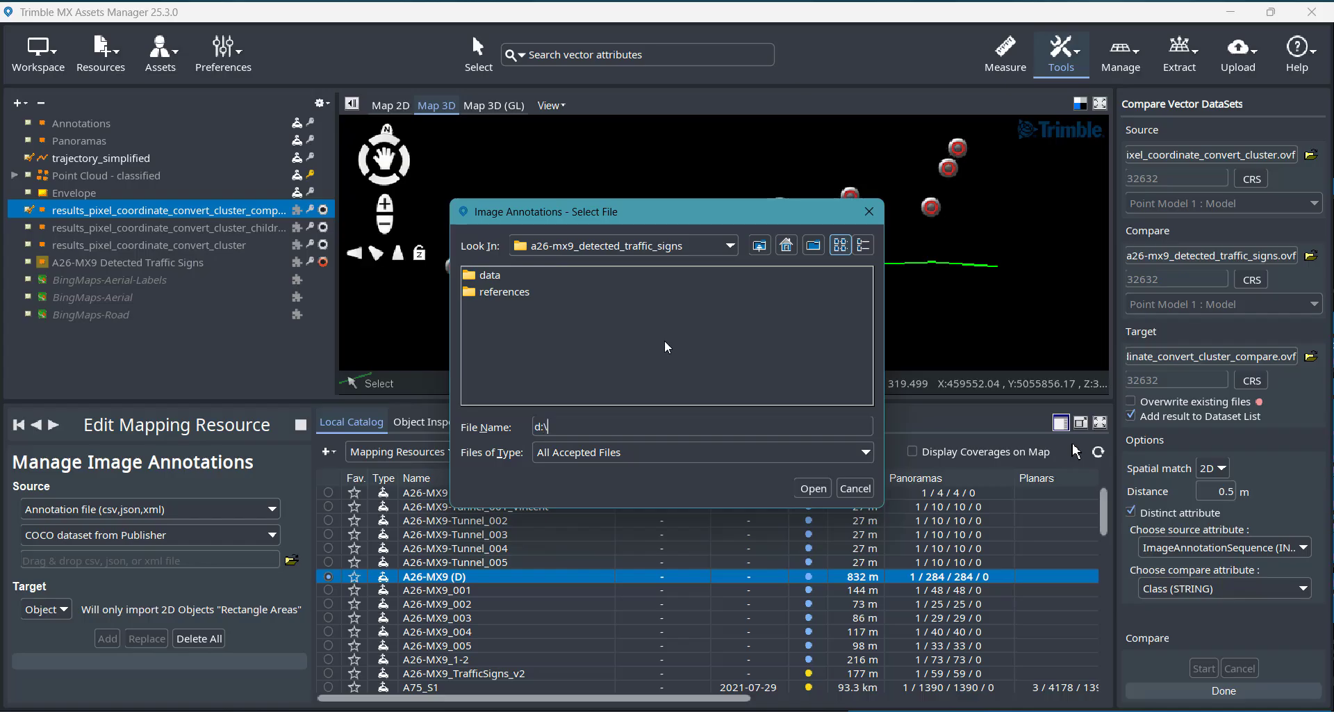
type("d:\\temp")
left_click(821, 488)
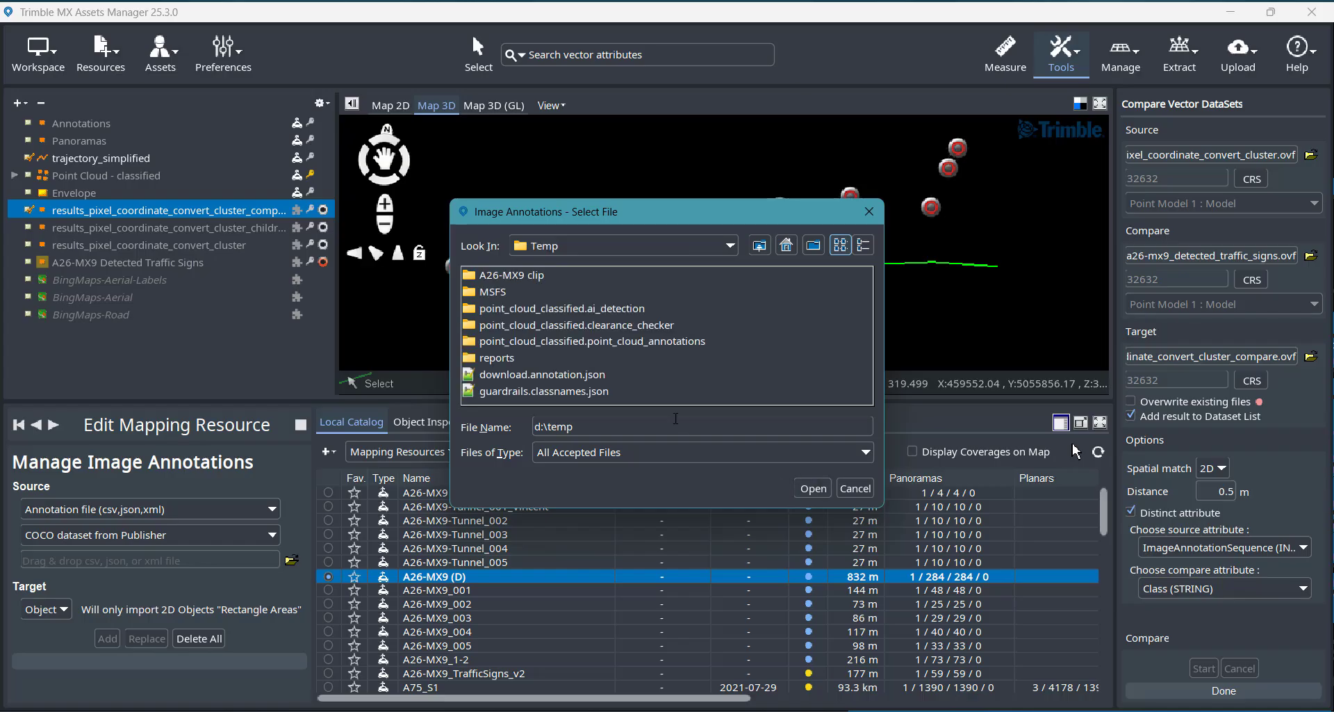
left_click(553, 376)
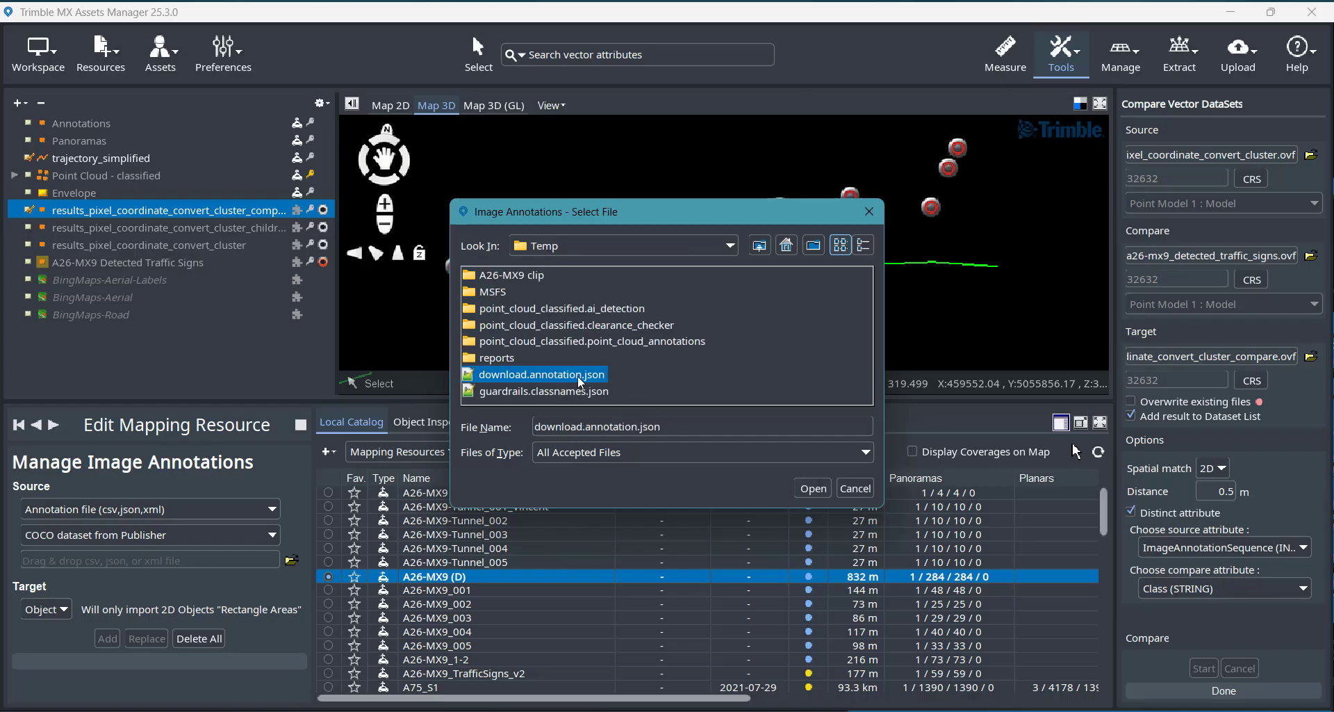
left_click(818, 493)
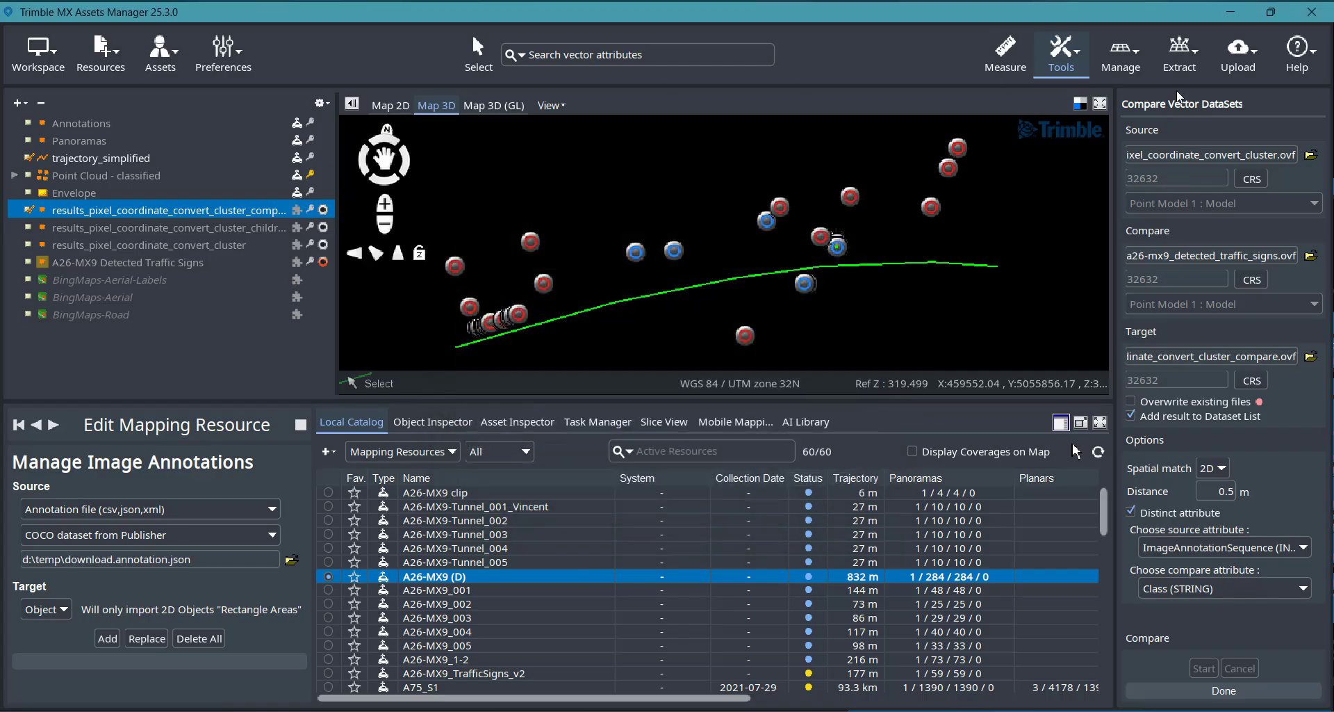
Step: Open the Image Annotation Editor and restrict its image list to images with annotations
left_click(1197, 61)
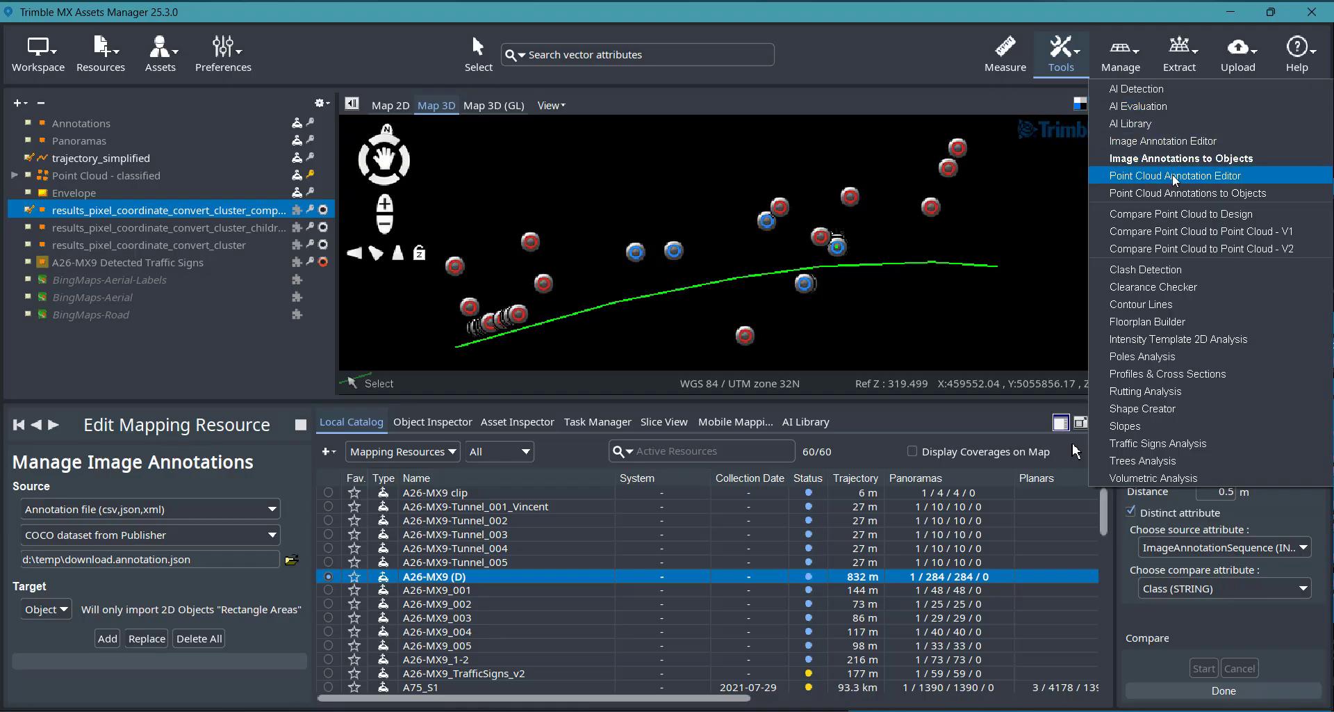
left_click(1175, 140)
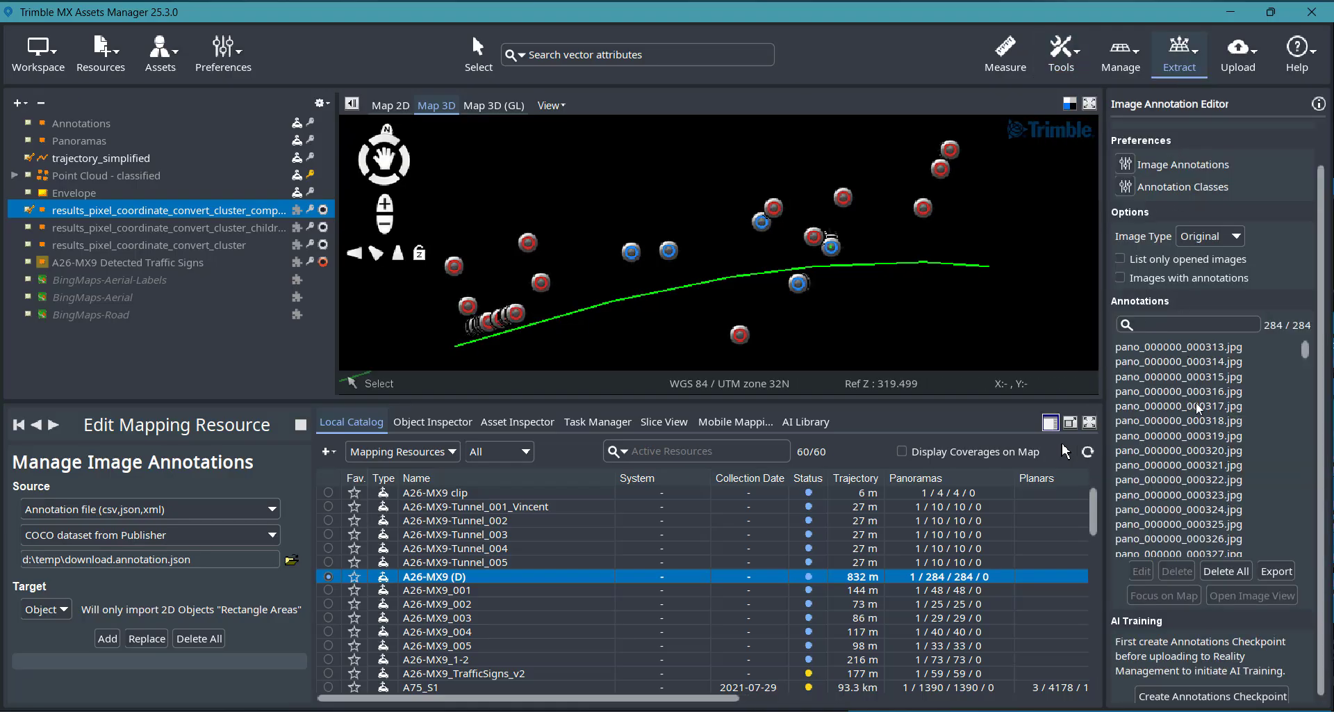
left_click(1122, 279)
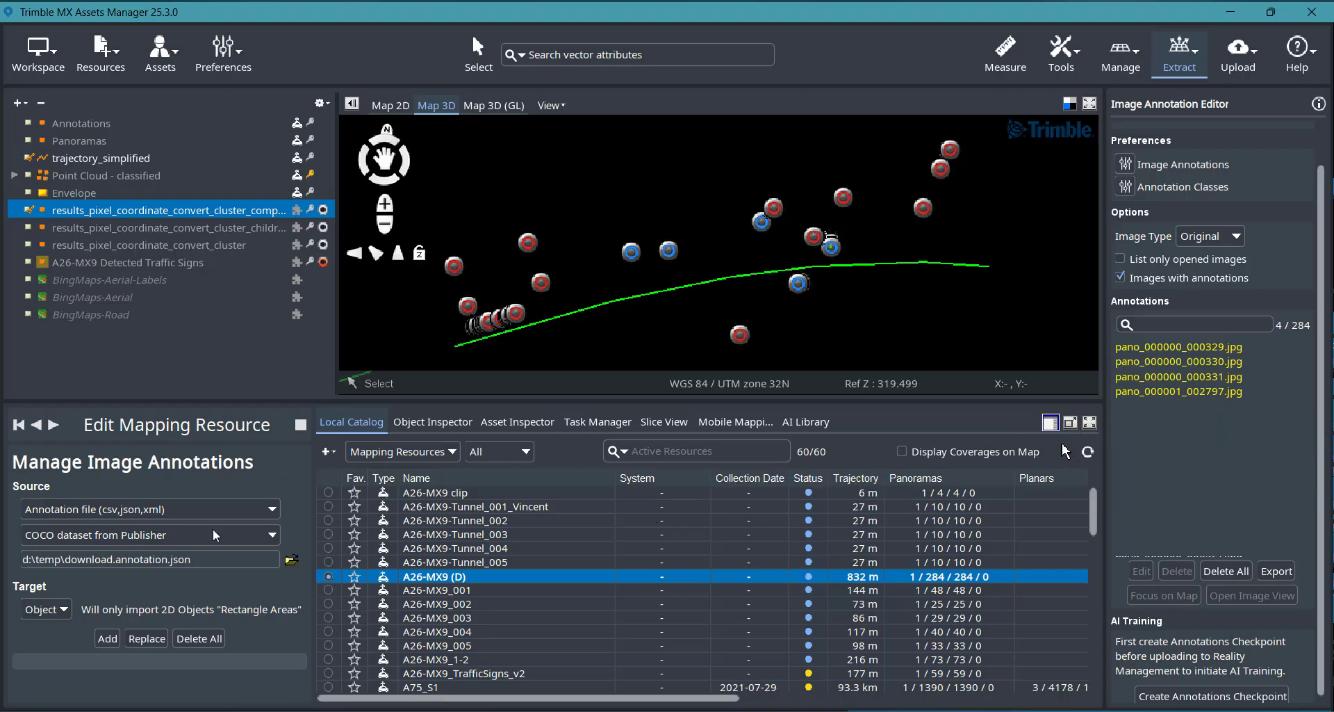
Step: Add the annotations from the chosen JSON file to the mapping resource as objects
left_click(107, 638)
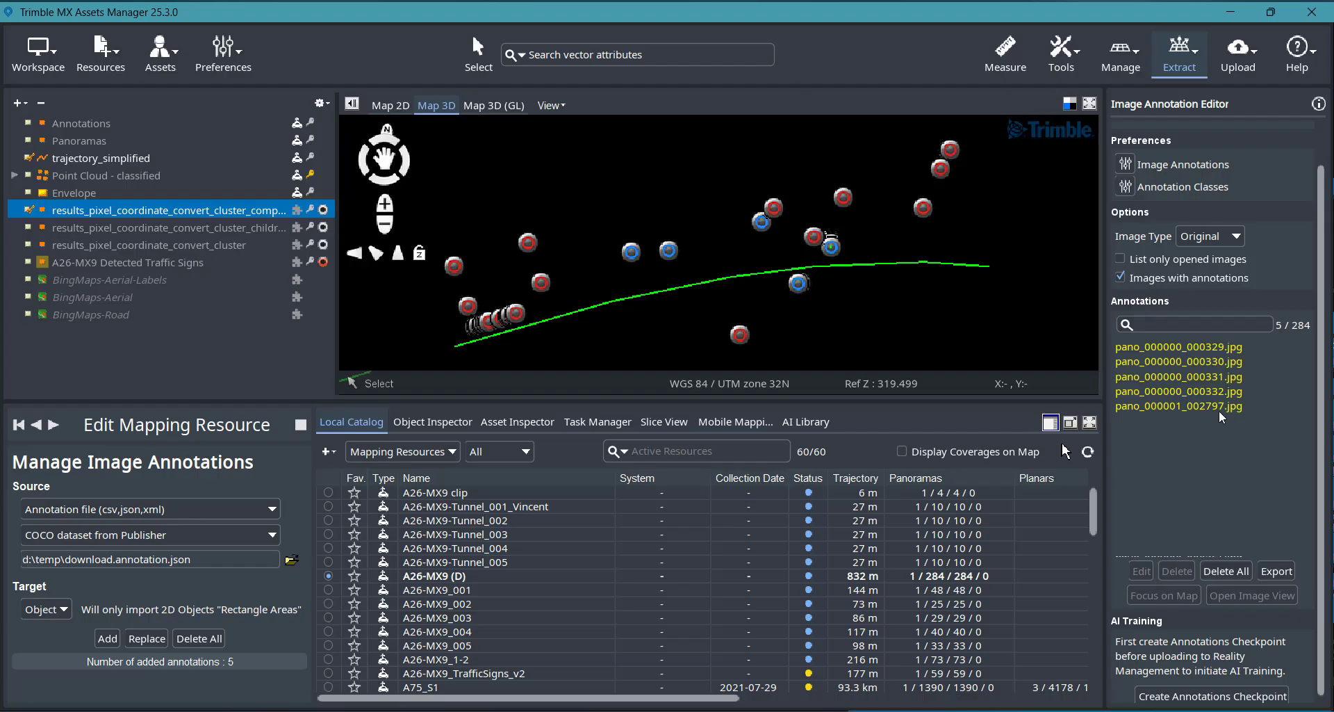
left_click(32, 159)
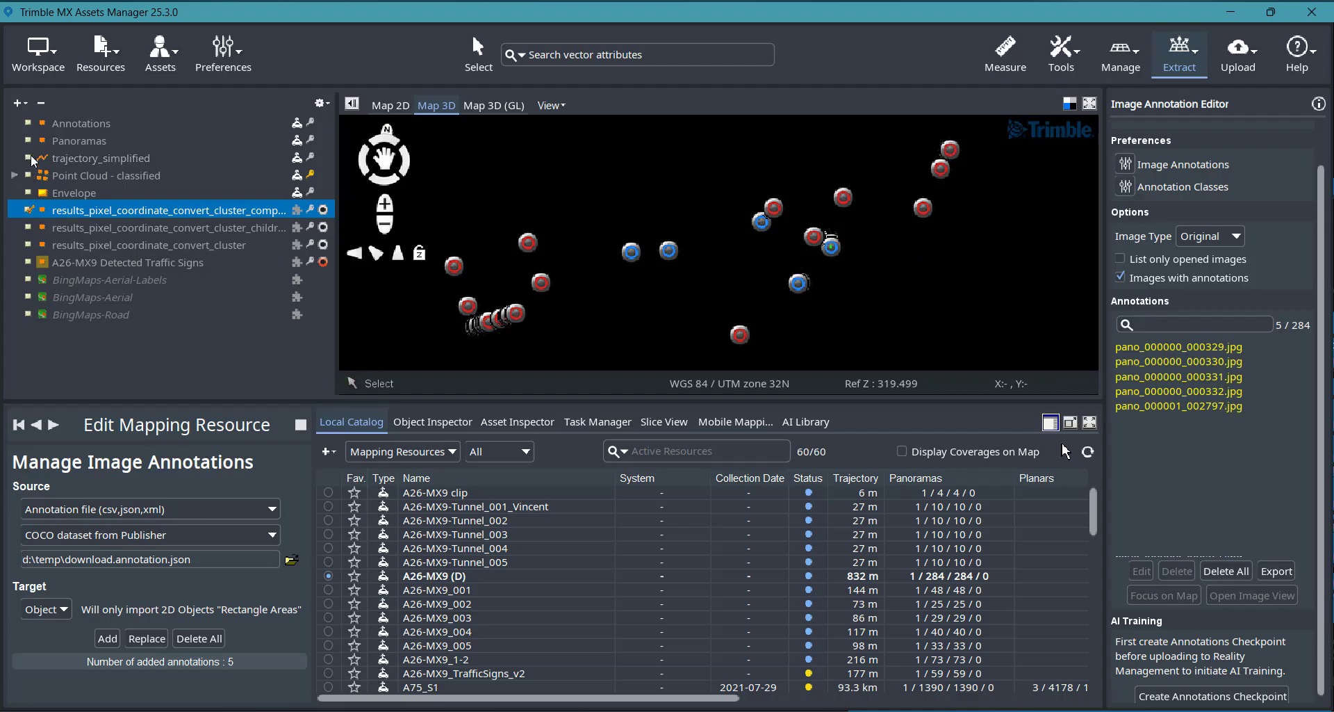
left_click(32, 159)
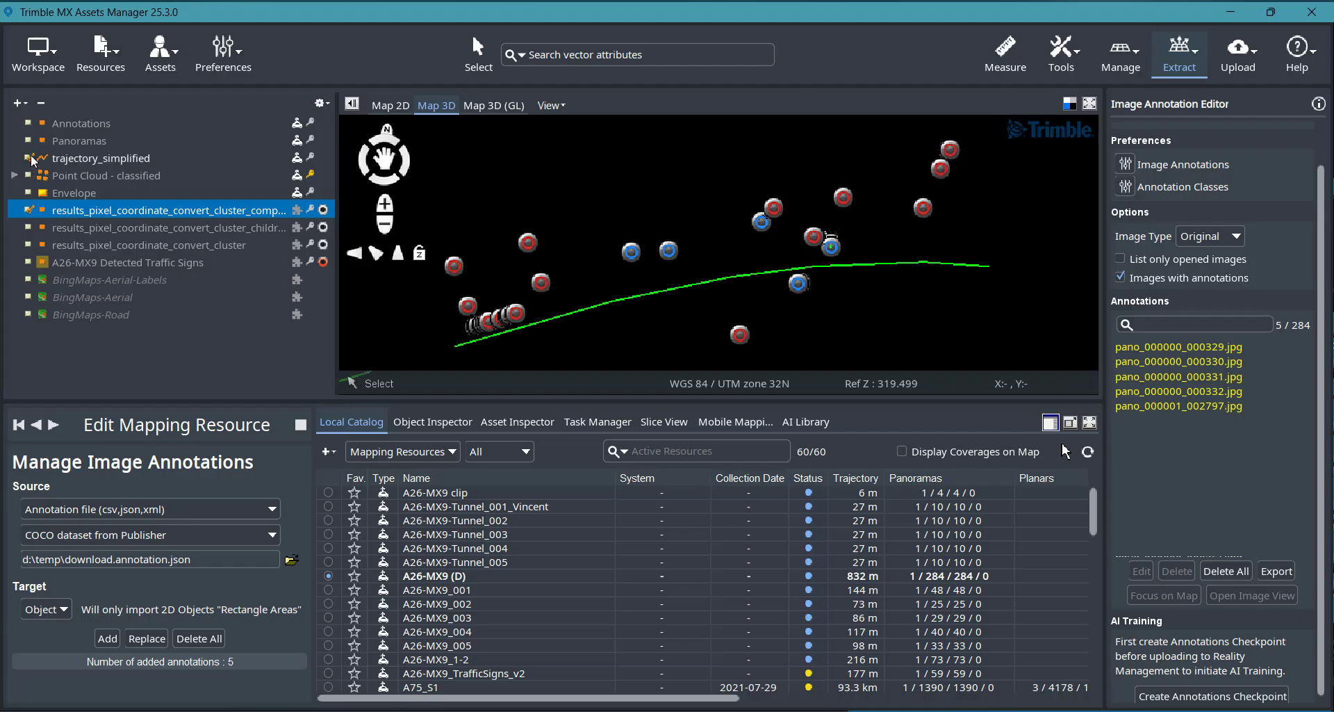
Step: Open pano_000001_002797.jpg, go back to pano_000000_000332.jpg, inspect its annotation with task type 2D Objects, and close the image view
left_click(1165, 406)
double_click(1165, 406)
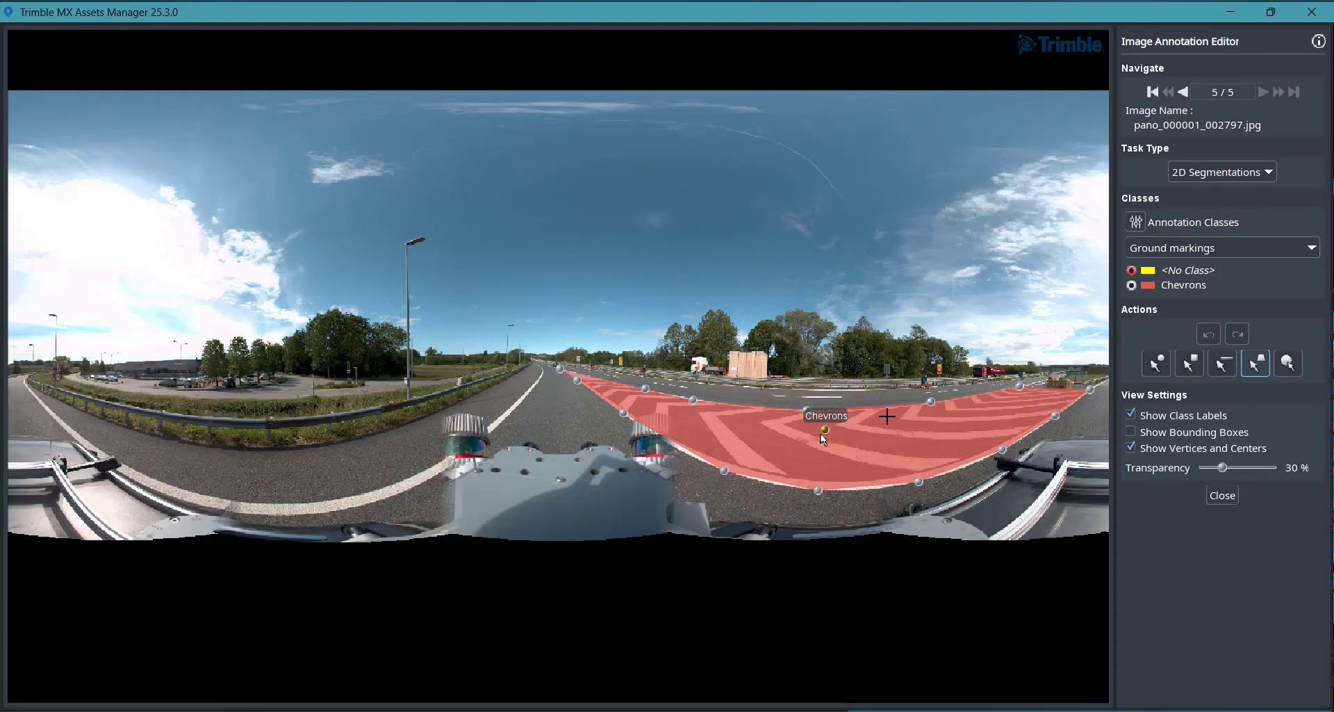
left_click(1181, 92)
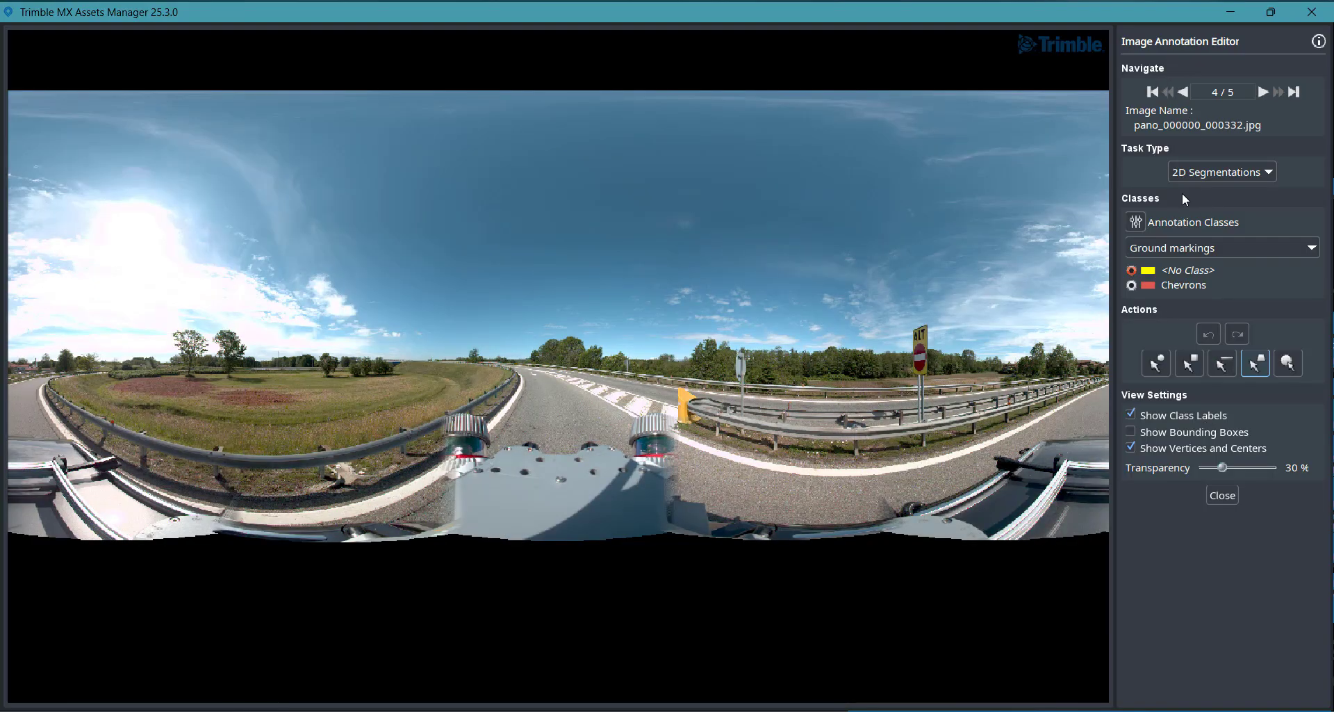
left_click(1249, 174)
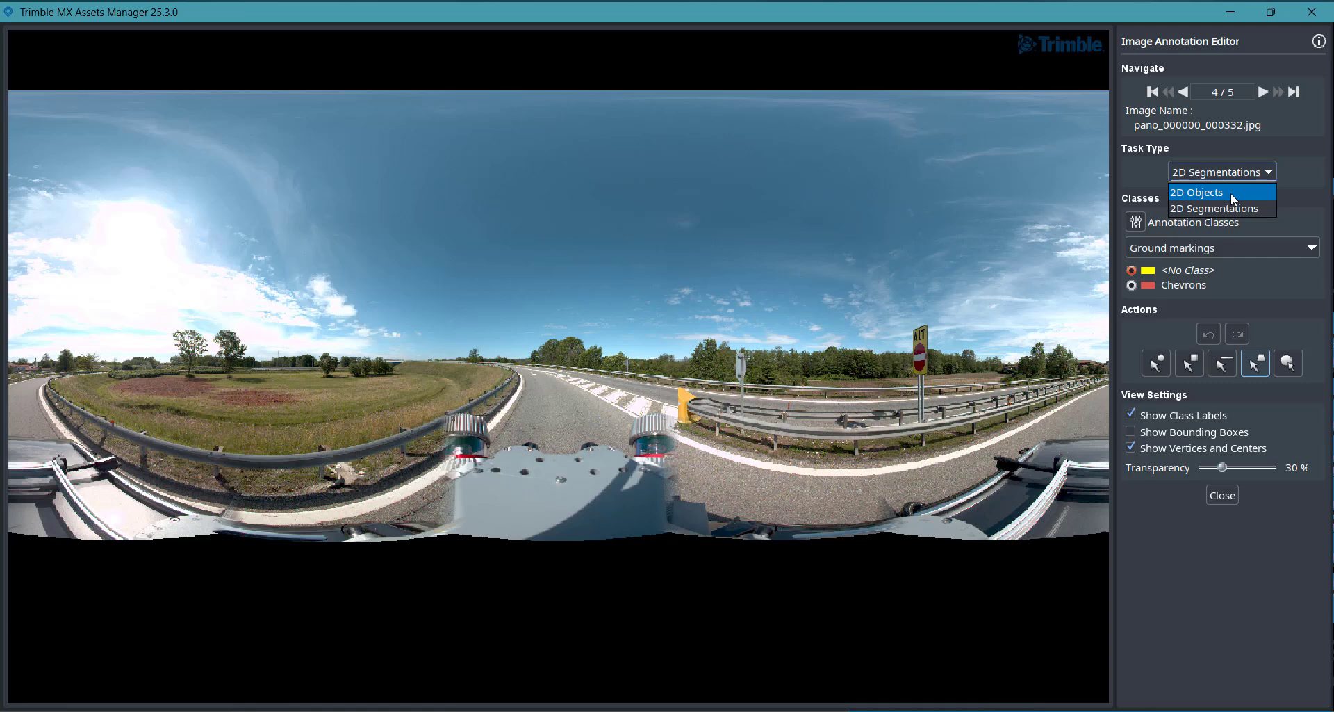
left_click(1231, 192)
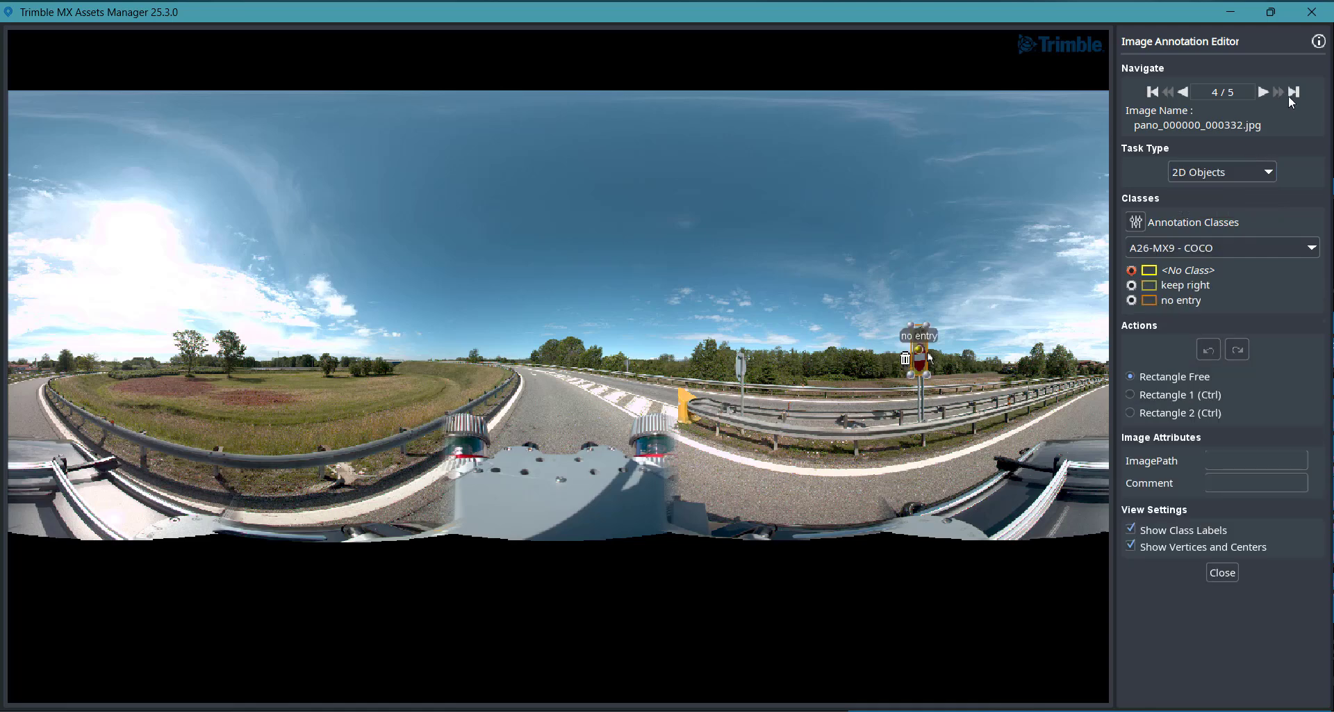
left_click(1232, 577)
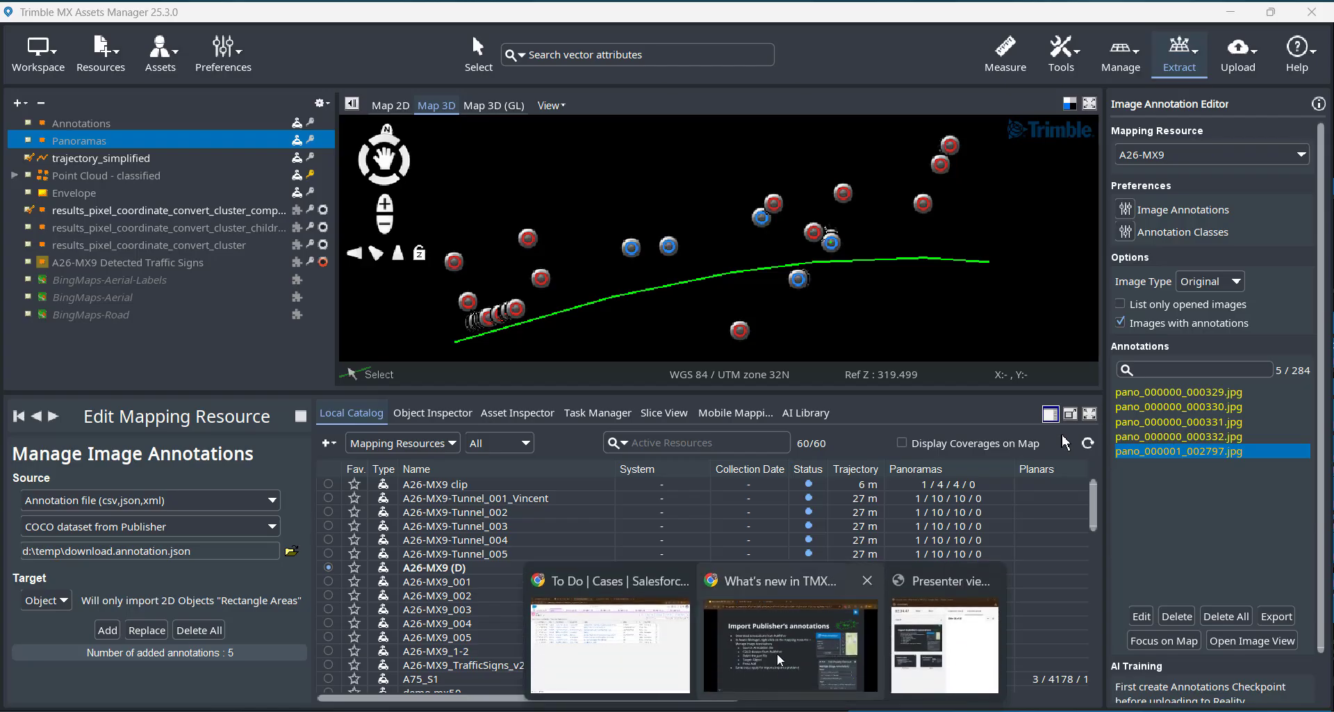
Step: Switch to the What's new in TMX 25.3 presentation in the browser and advance to the Other improvements slide
left_click(777, 653)
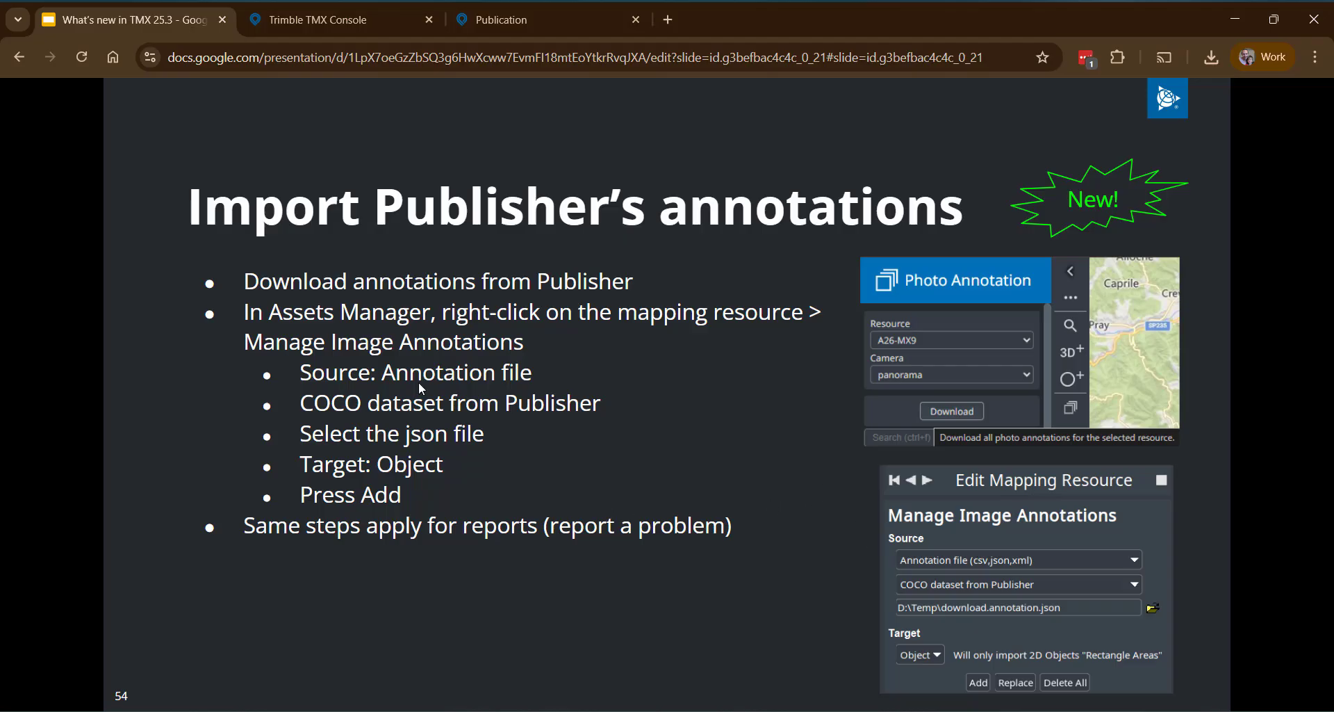
left_click(606, 369)
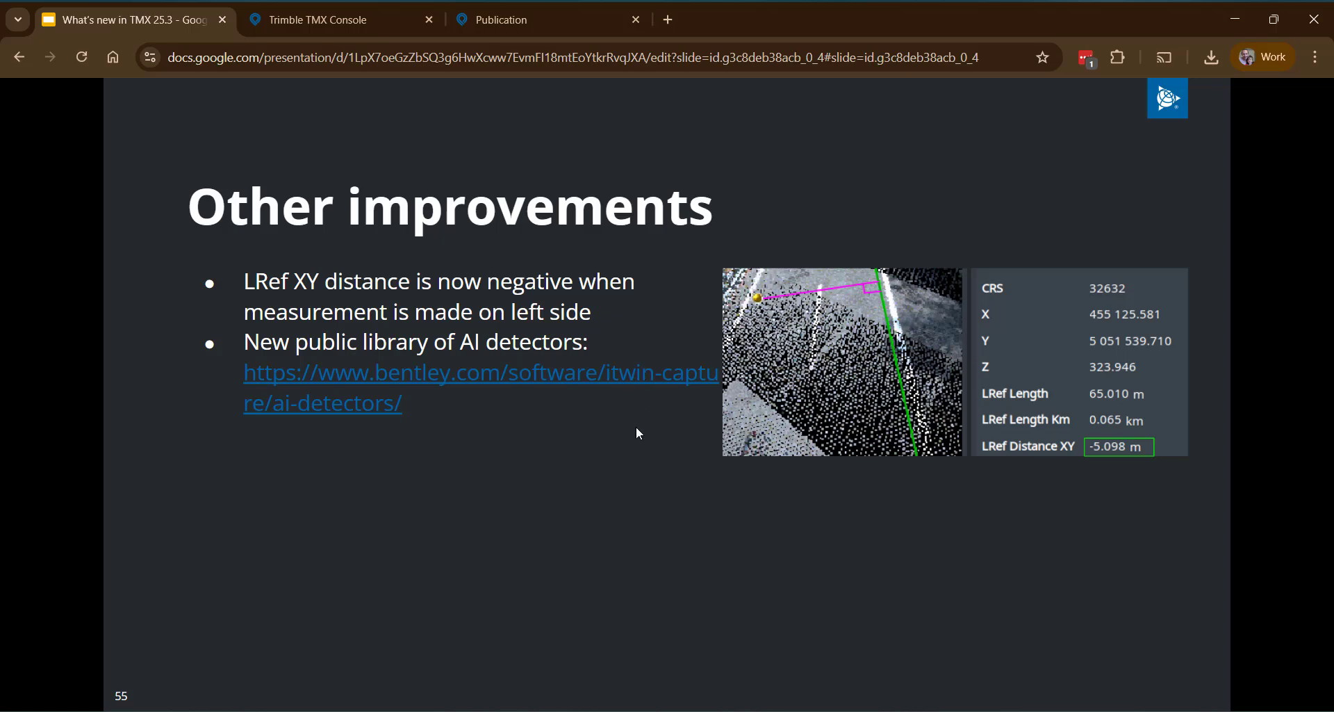
Step: Switch back to Trimble MX Assets Manager and set trajectory_simplified as the linear reference dataset for measurements
mouse_move(796, 706)
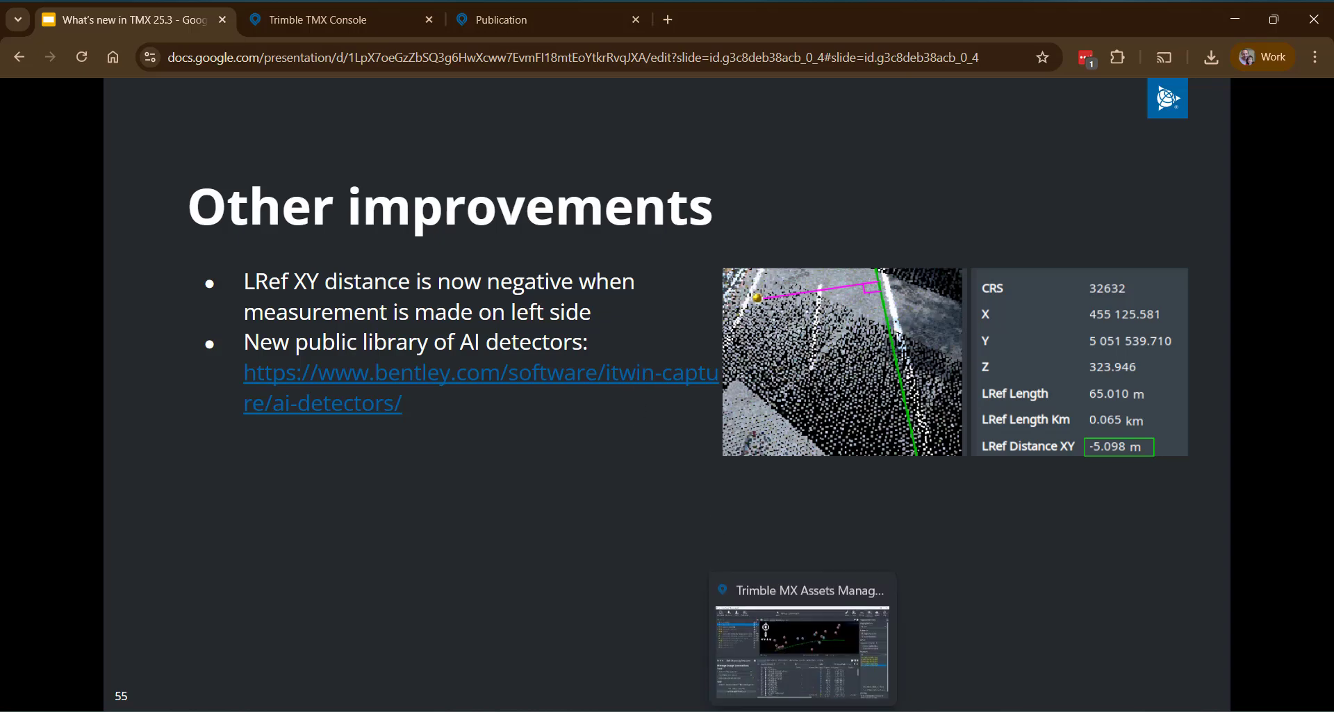
left_click(804, 656)
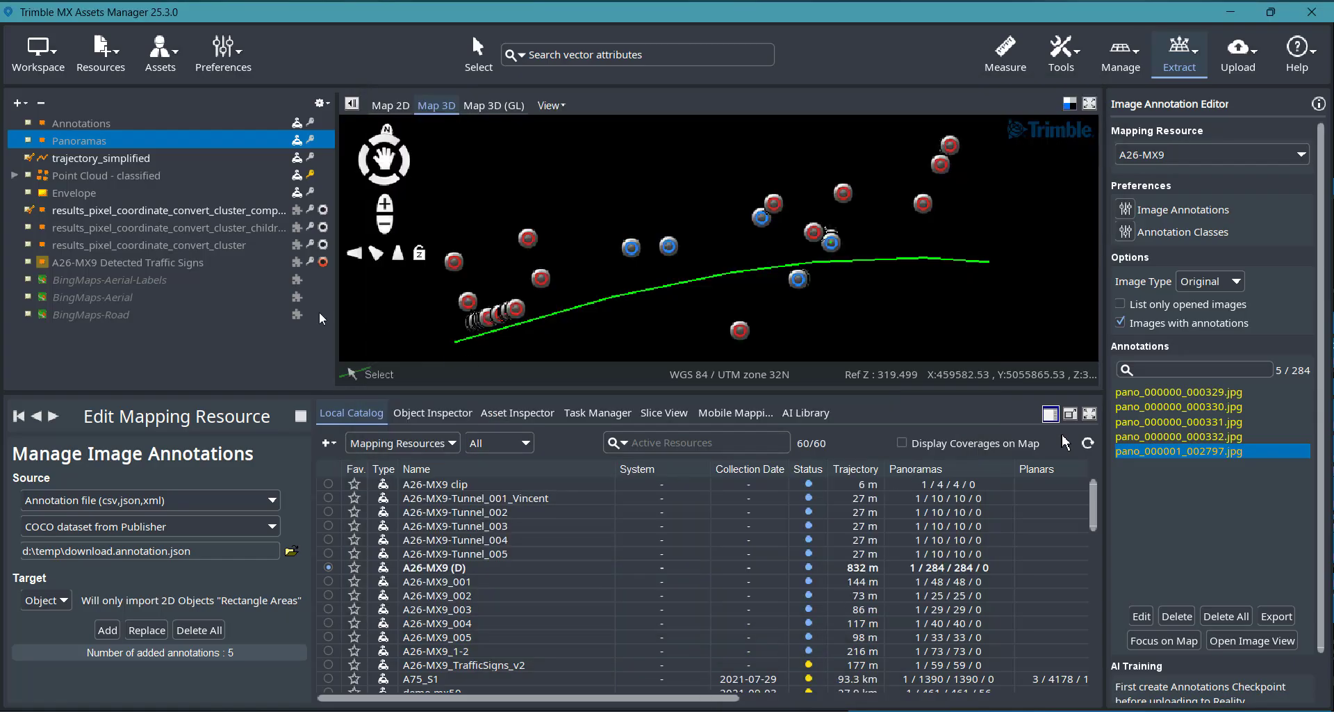
middle_click_drag(558, 315, 757, 326)
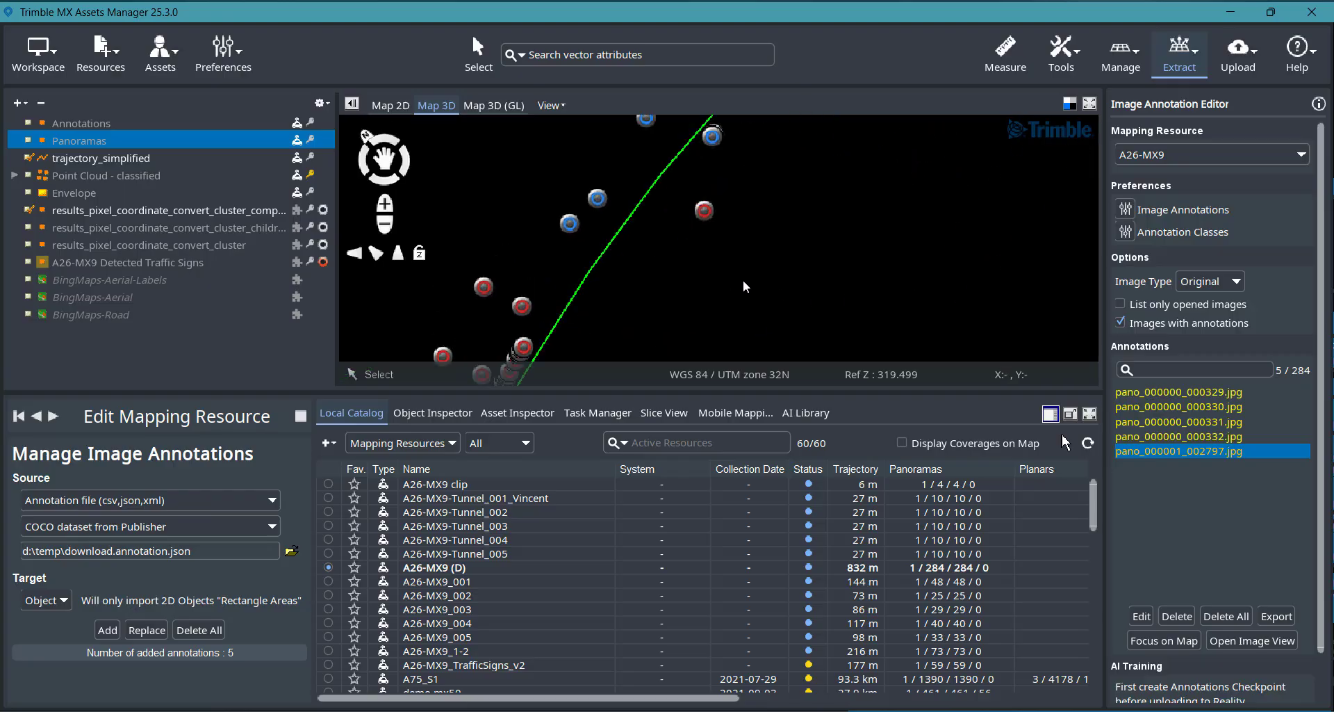
middle_click_drag(692, 282, 702, 177)
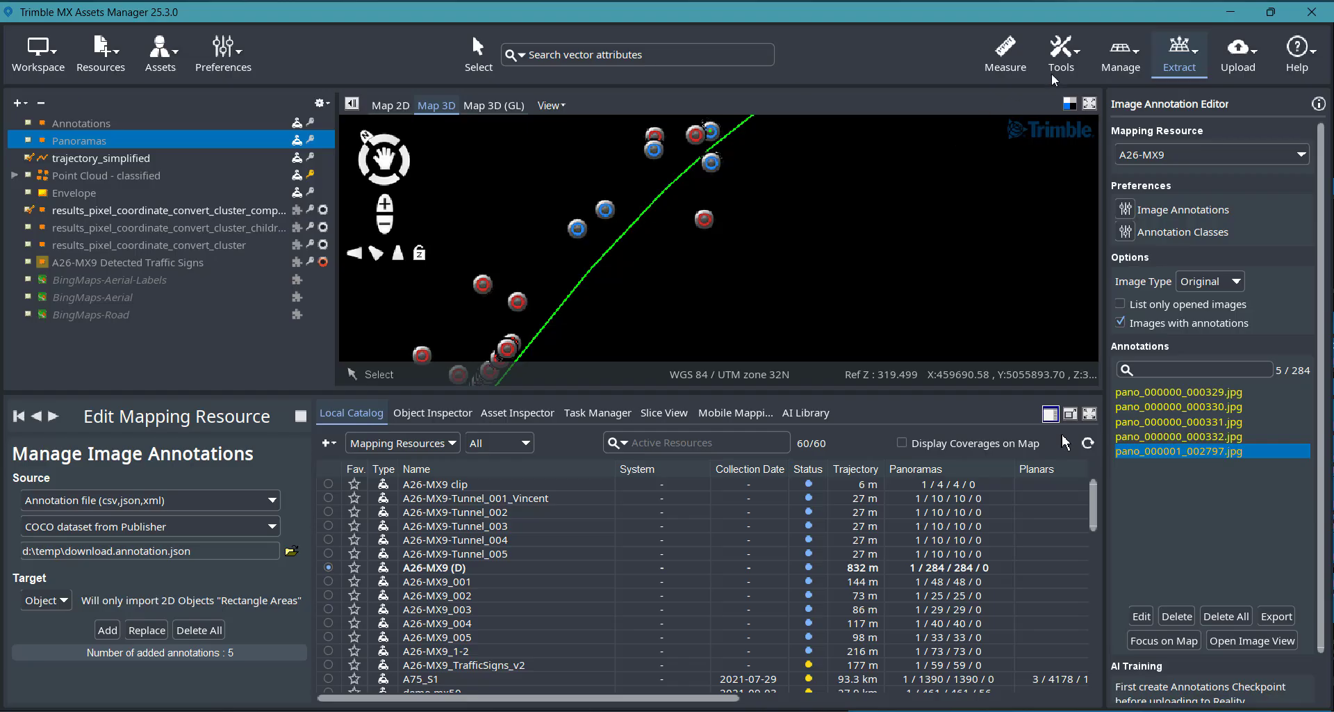
left_click(1020, 67)
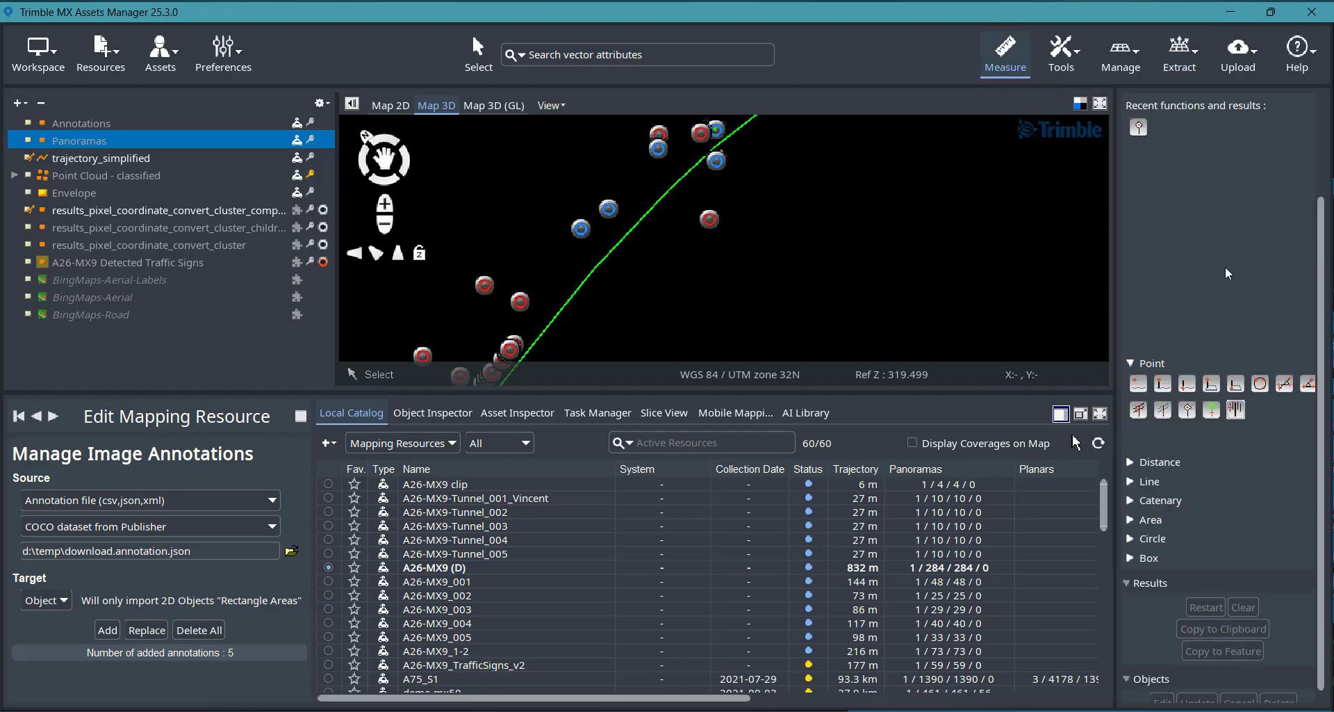
scroll(1169, 214, "up", 3)
left_click(1128, 189)
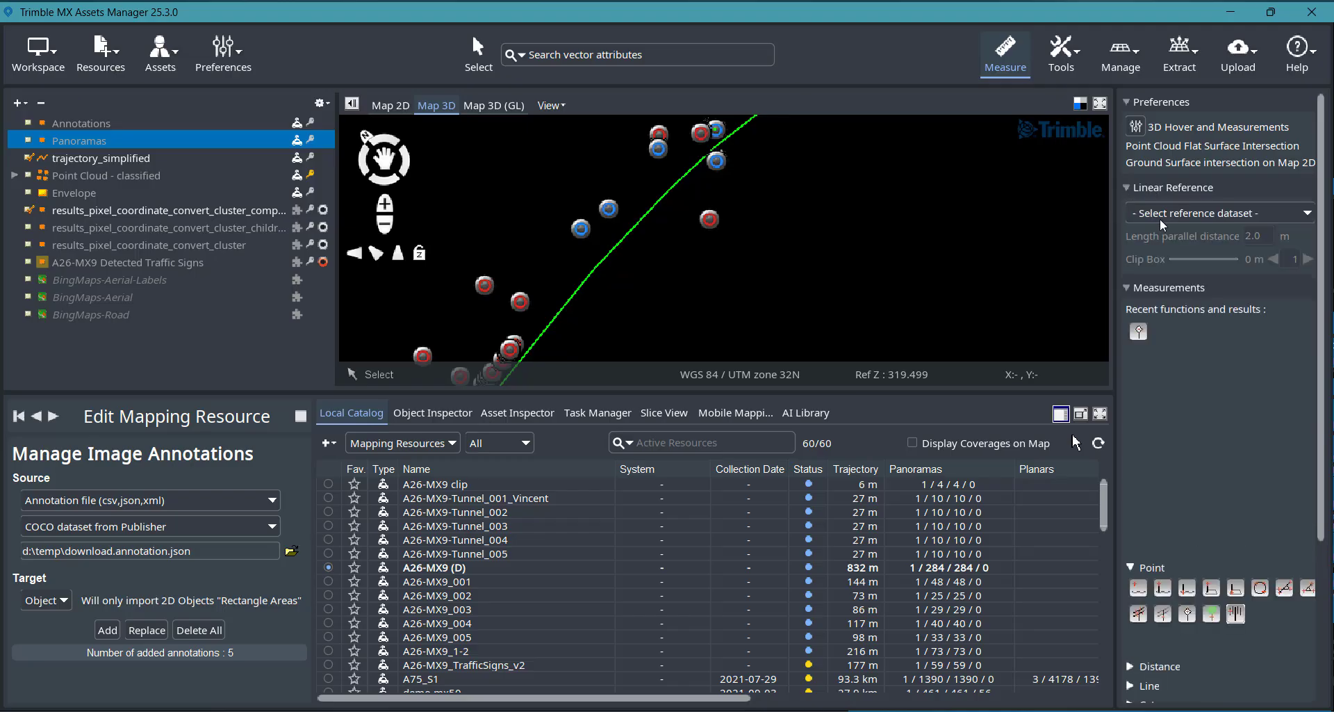
left_click(1172, 215)
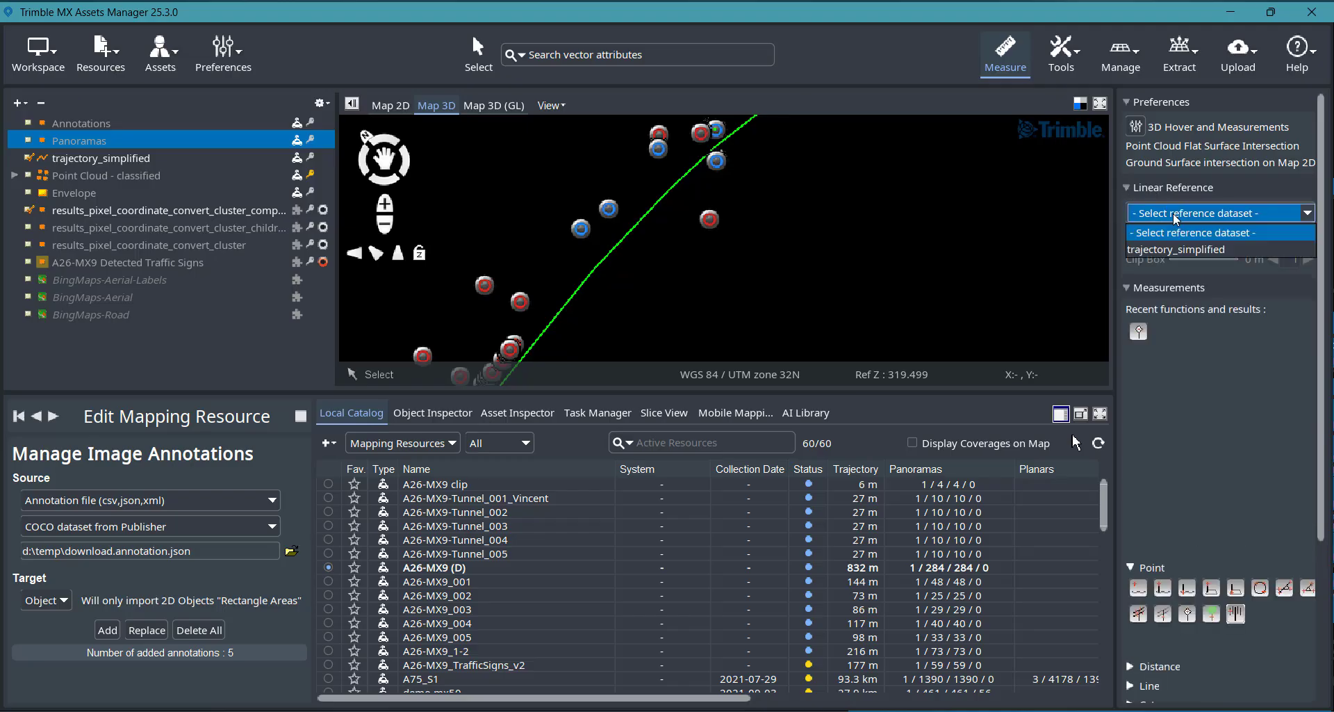
left_click(1167, 251)
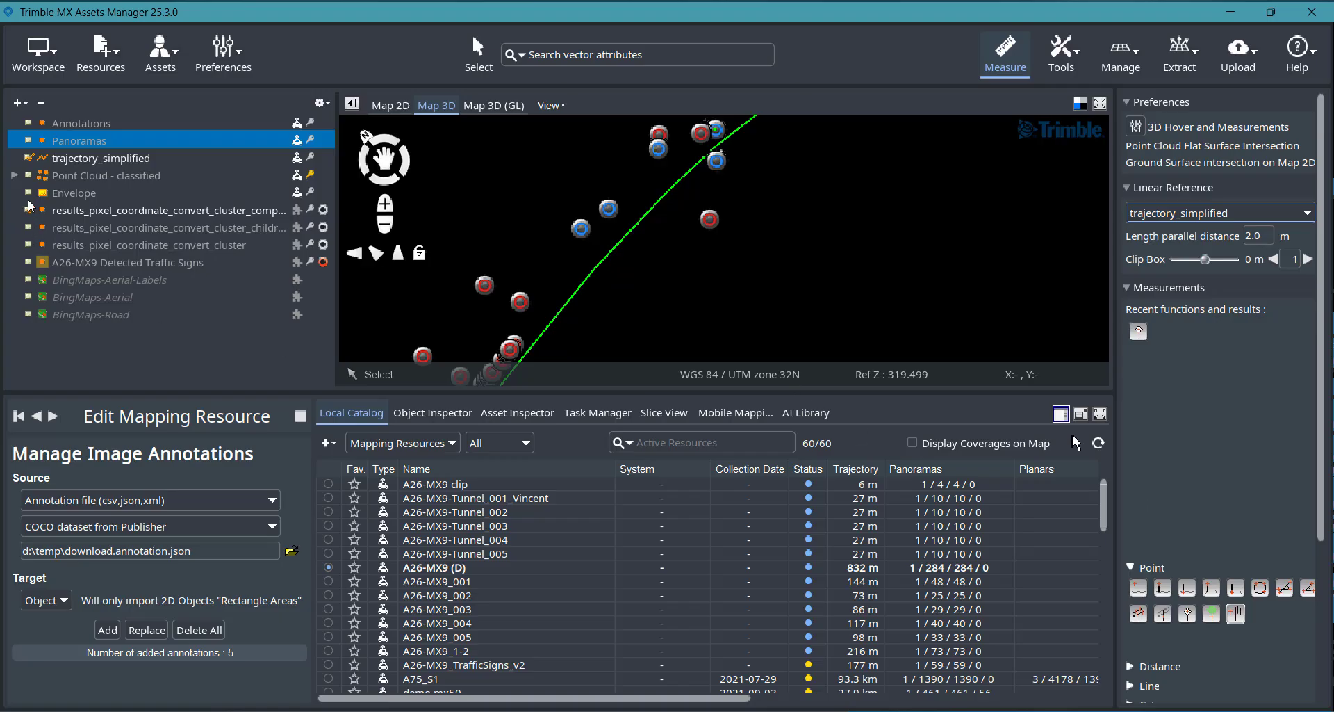
Step: Show the Point Cloud - classified layer and measure a road-surface point on each side of the trajectory_simplified line in the 3D map
left_click(28, 175)
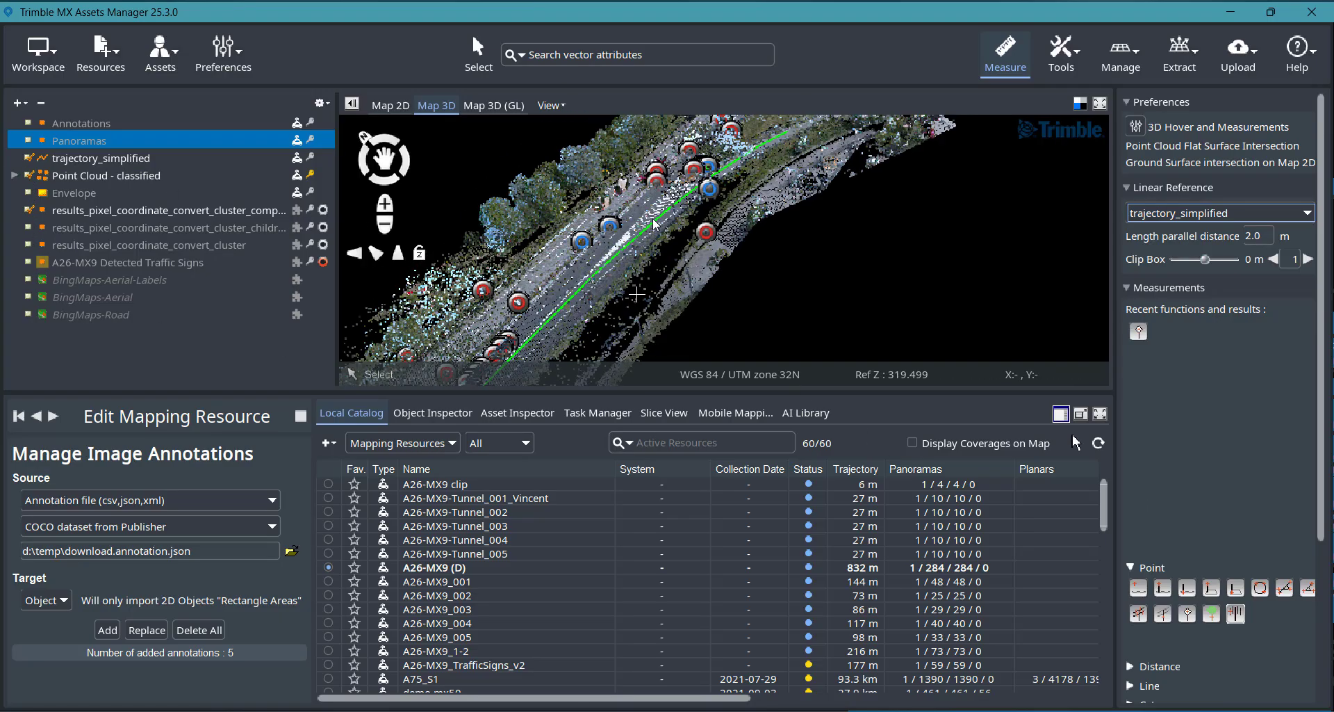
scroll(623, 253, "up", 7)
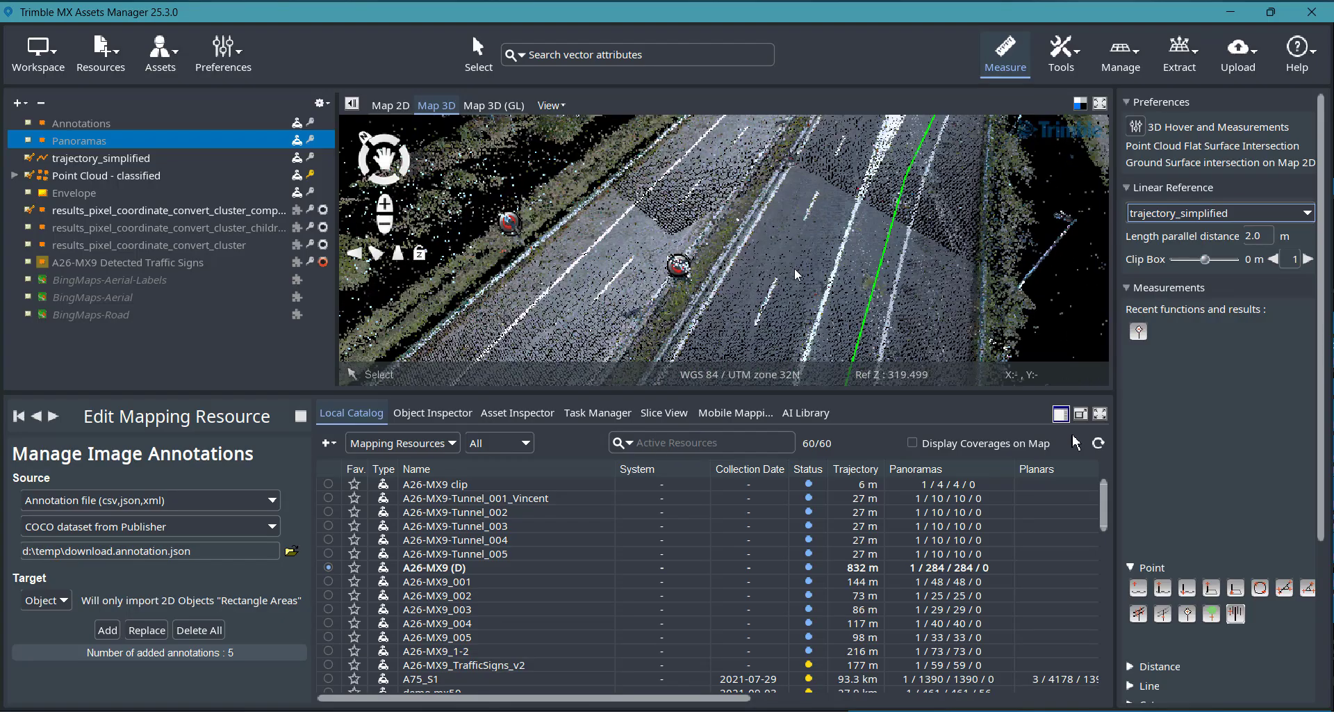
left_click(1138, 587)
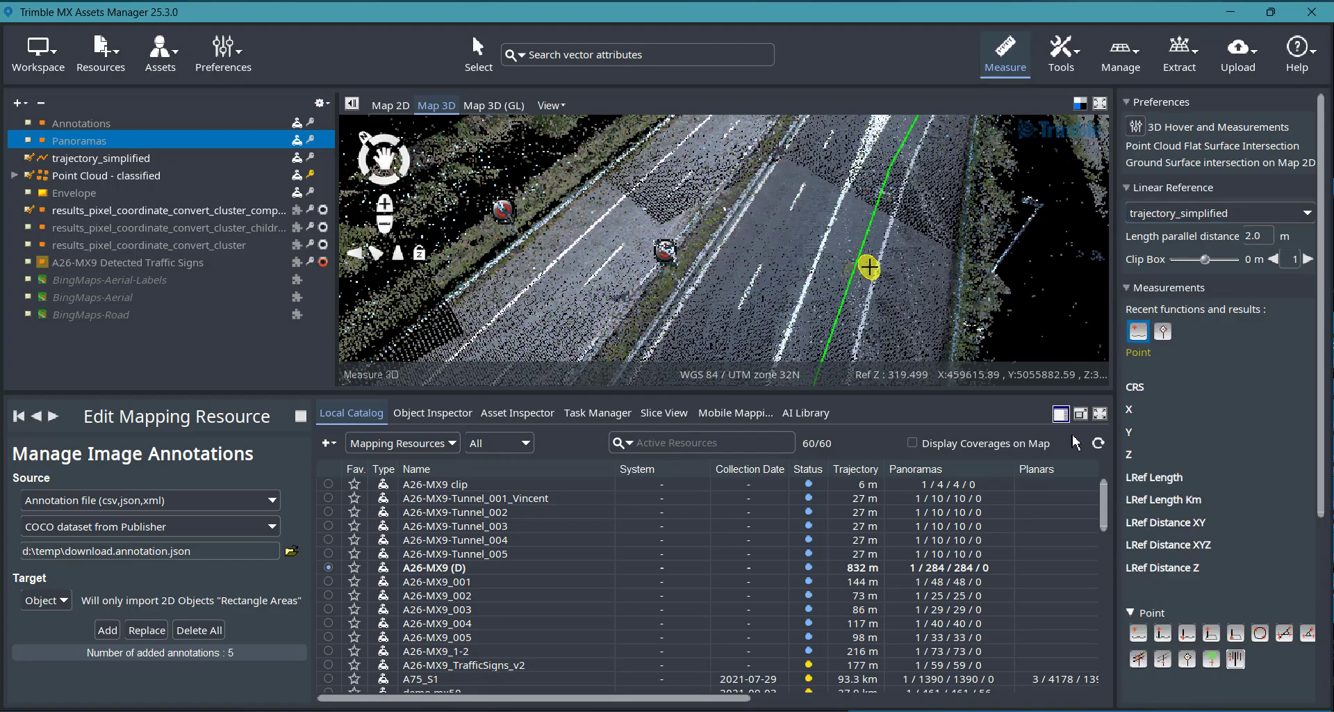
left_click(906, 287)
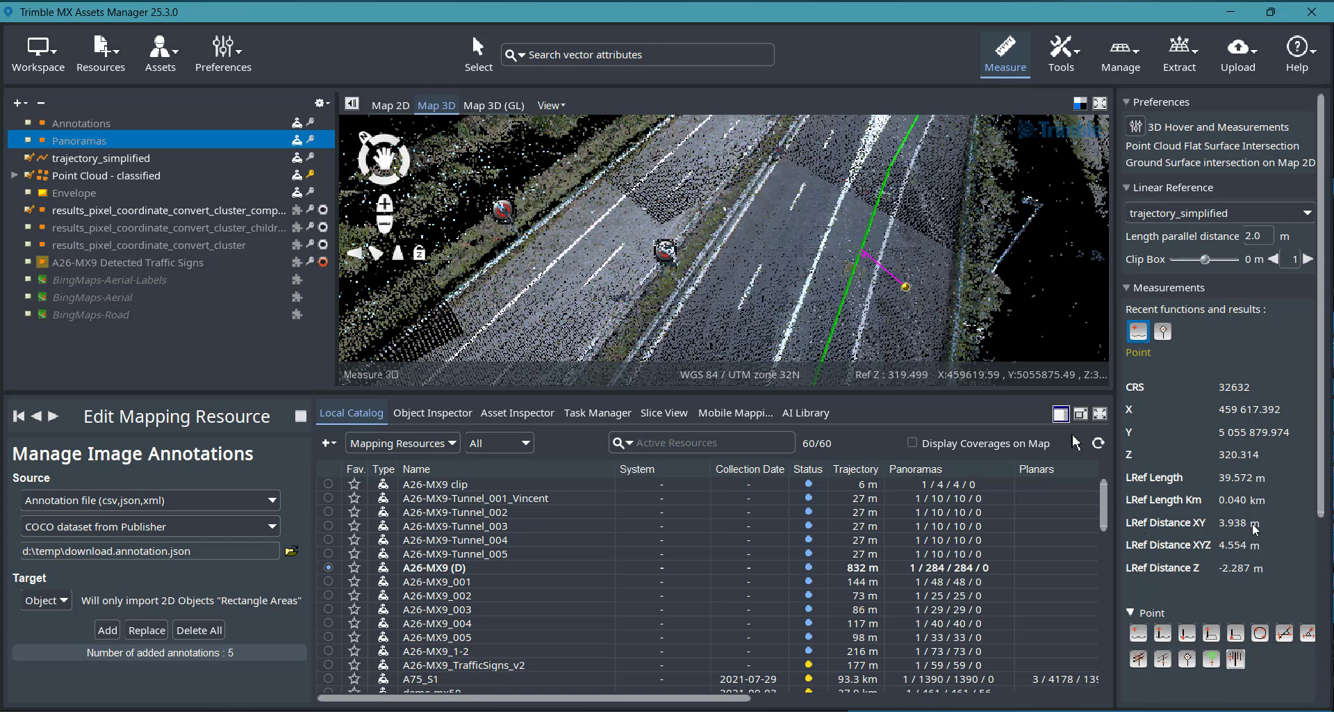
left_click(1138, 632)
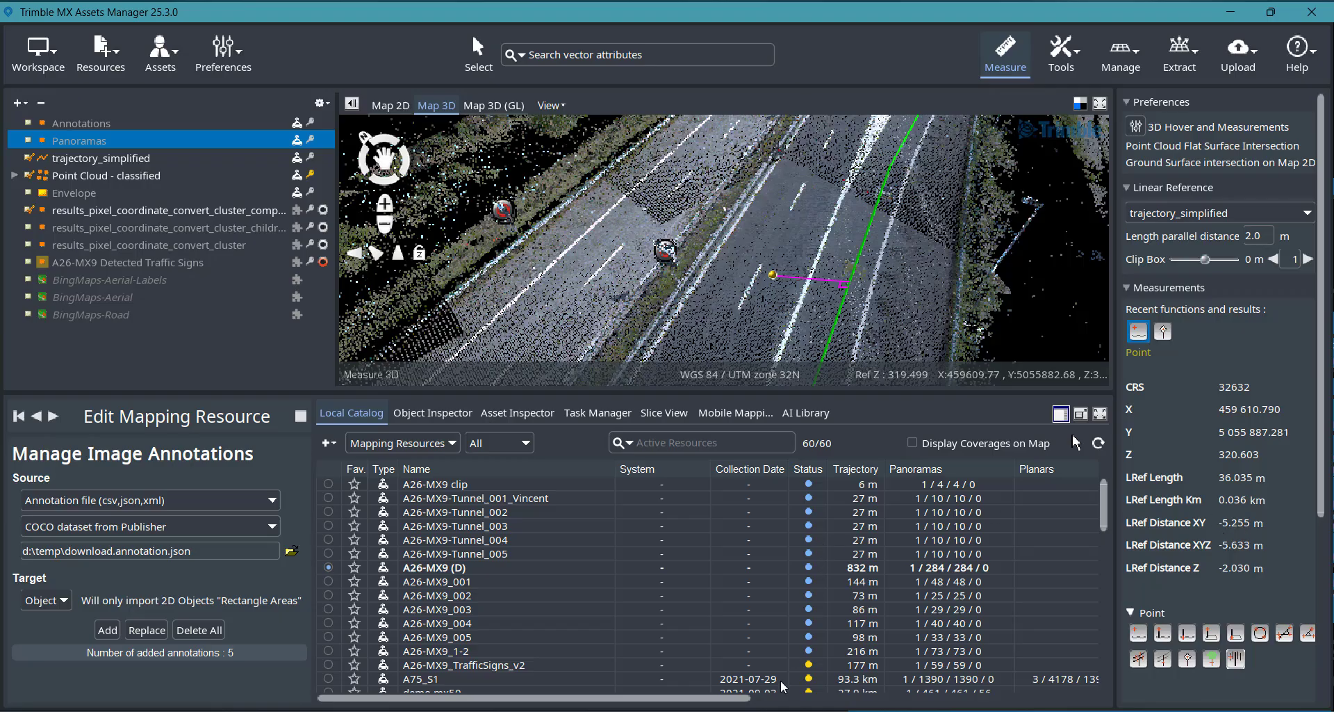
Step: Switch to the What's new in TMX 25.3 presentation, open its bentley.com AI detectors link, and go to that page's Detectors section
left_click(768, 665)
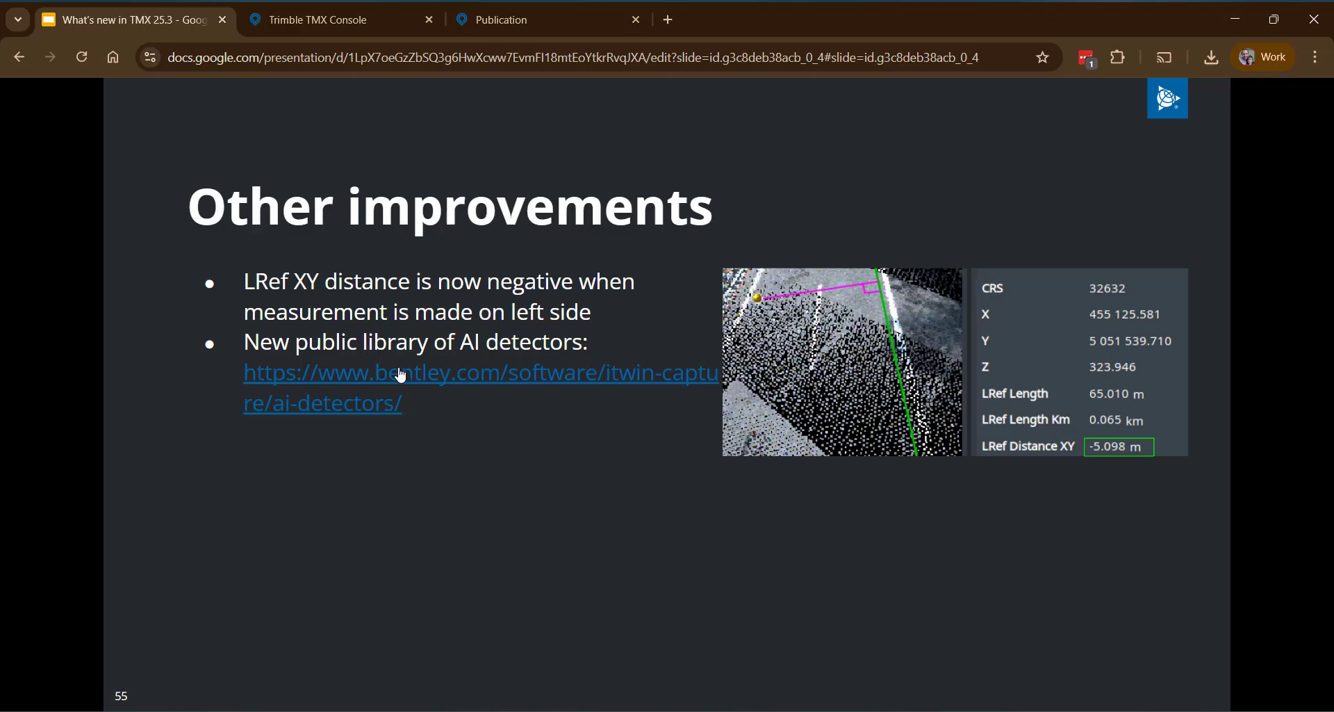
left_click(454, 381)
scroll(630, 365, "down", 3)
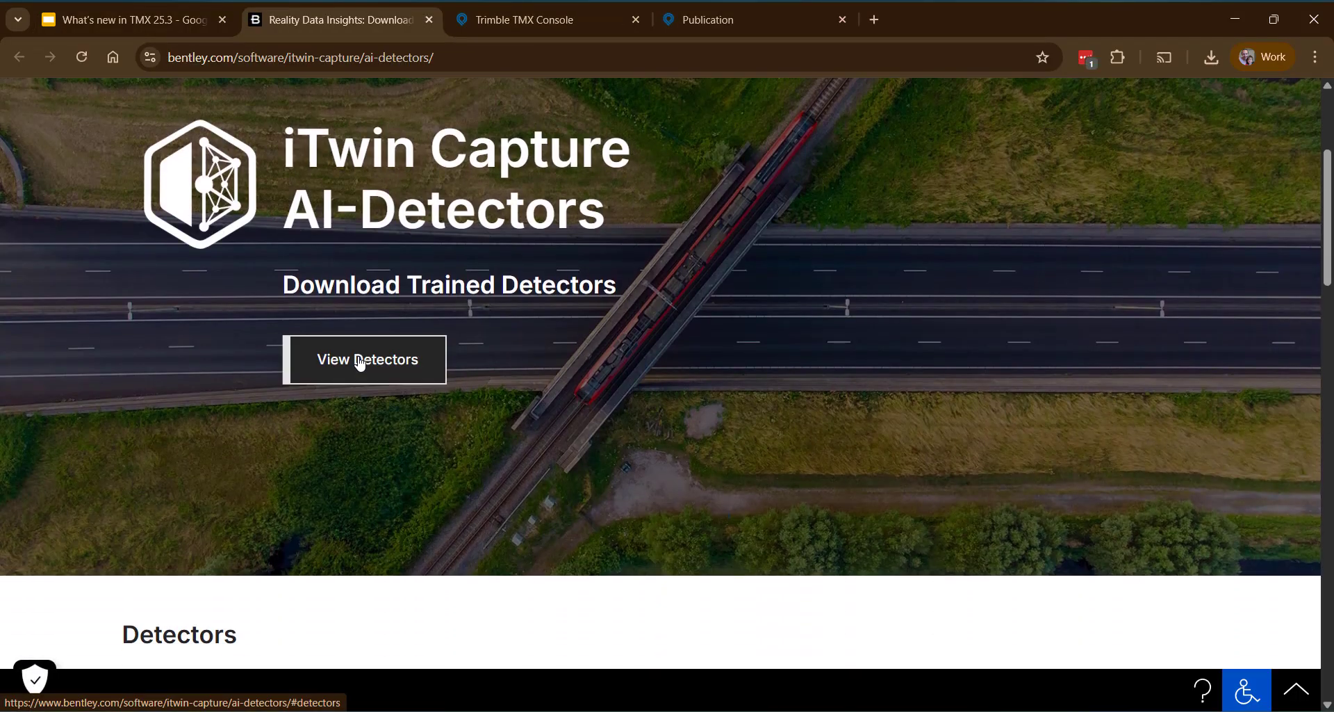
left_click(361, 359)
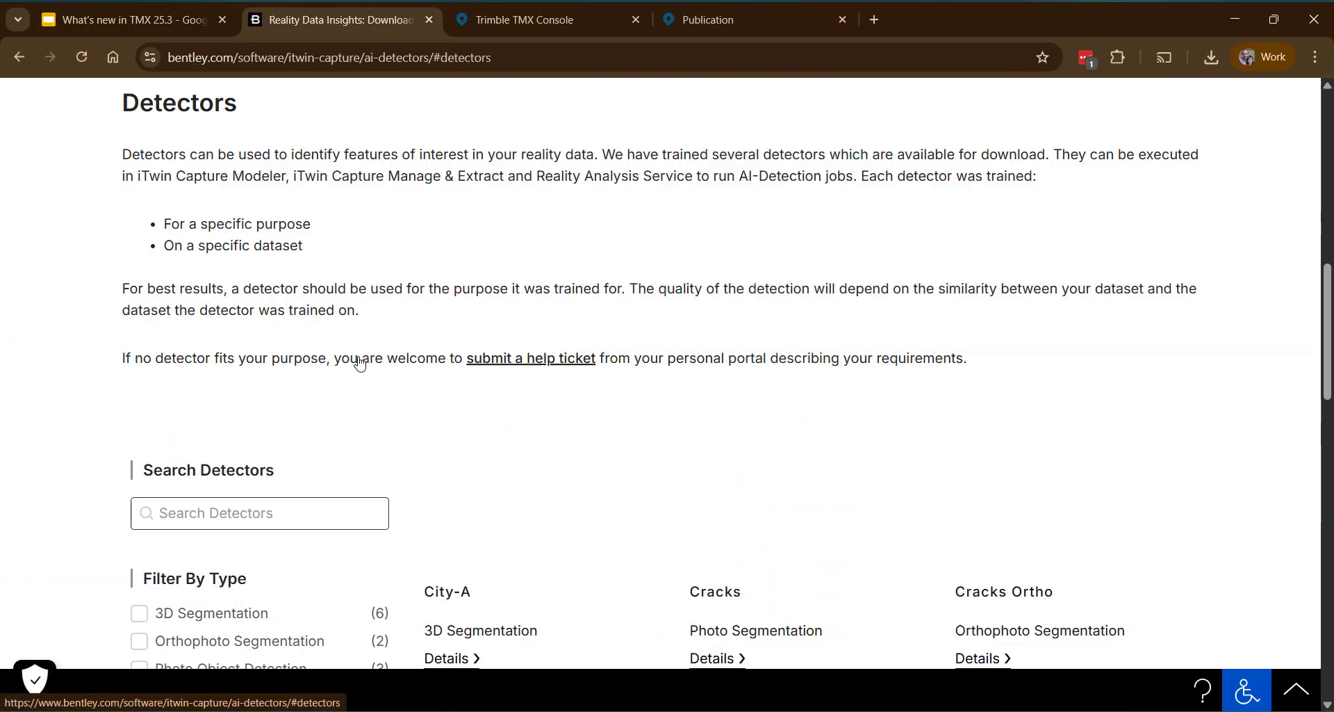
Step: Examine the catalogue of downloadable iTwin Capture AI detectors, including their types and the class and region filters
scroll(1003, 296, "up", 2)
scroll(1002, 295, "down", 12)
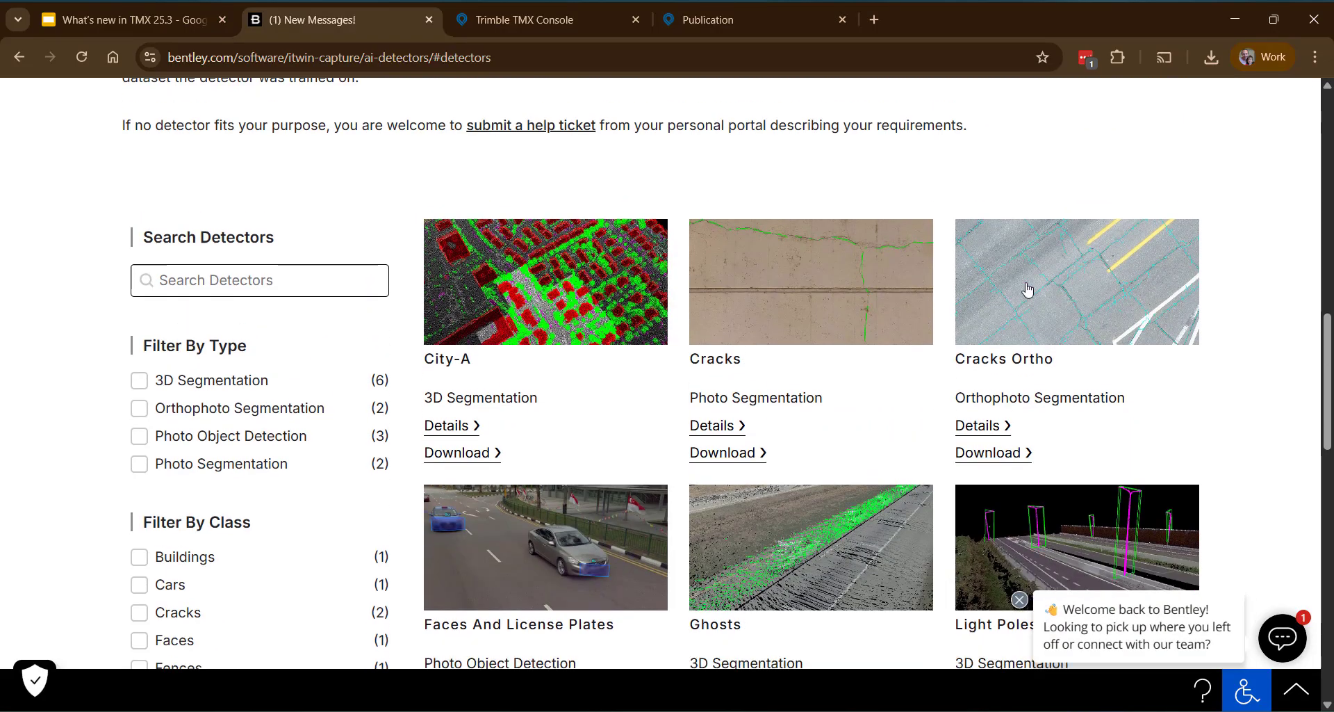
scroll(1024, 300, "up", 8)
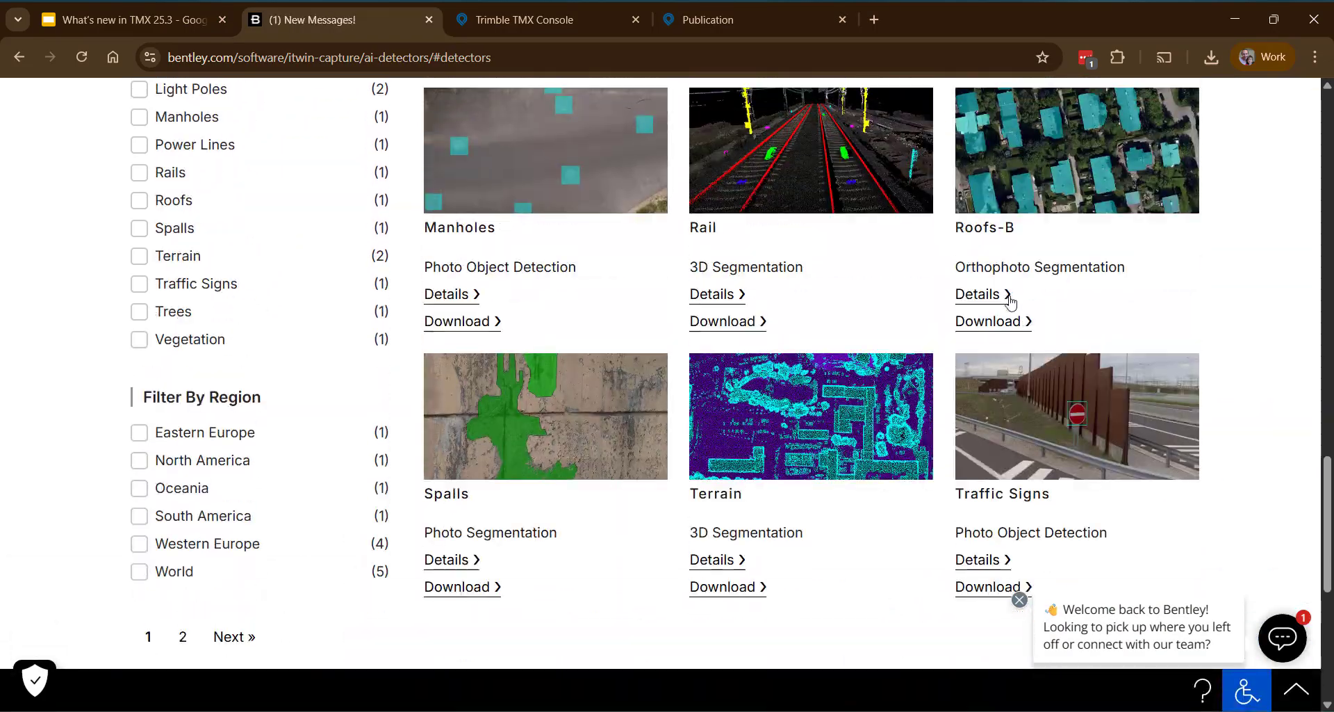
scroll(1014, 297, "up", 3)
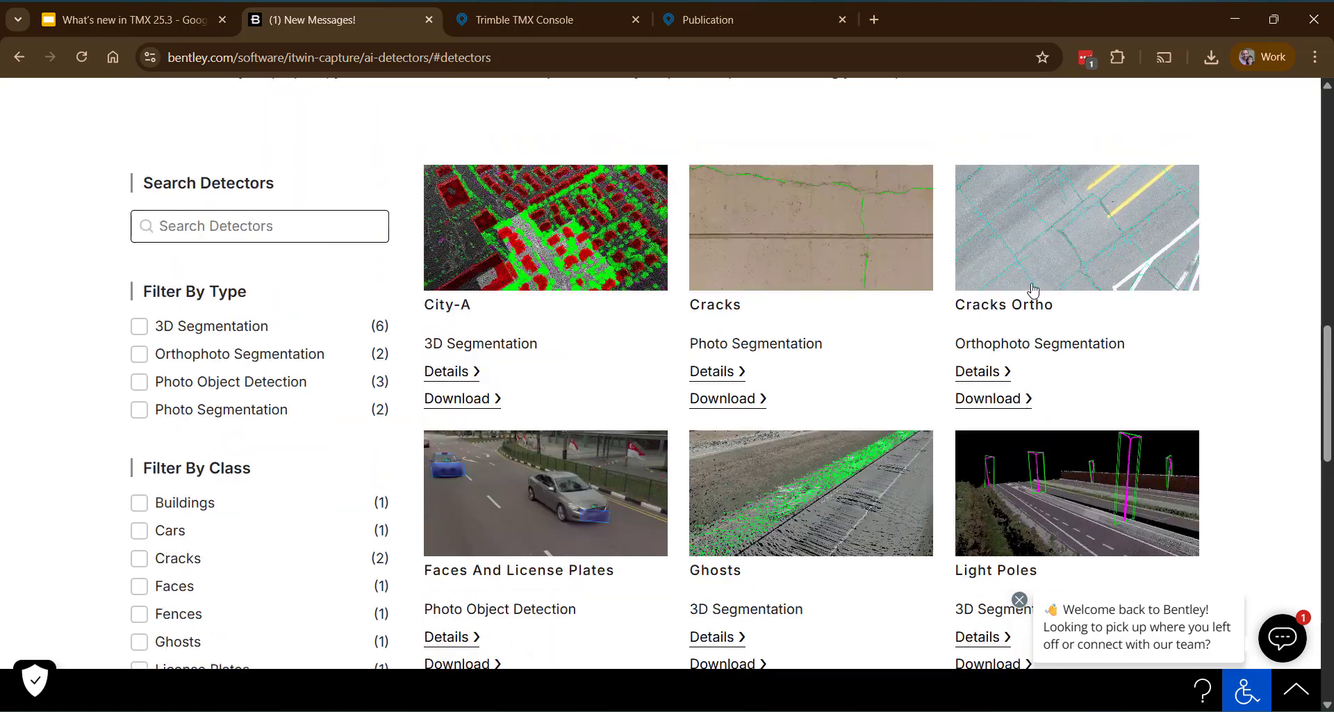
scroll(1143, 280, "down", 2)
scroll(1147, 280, "down", 7)
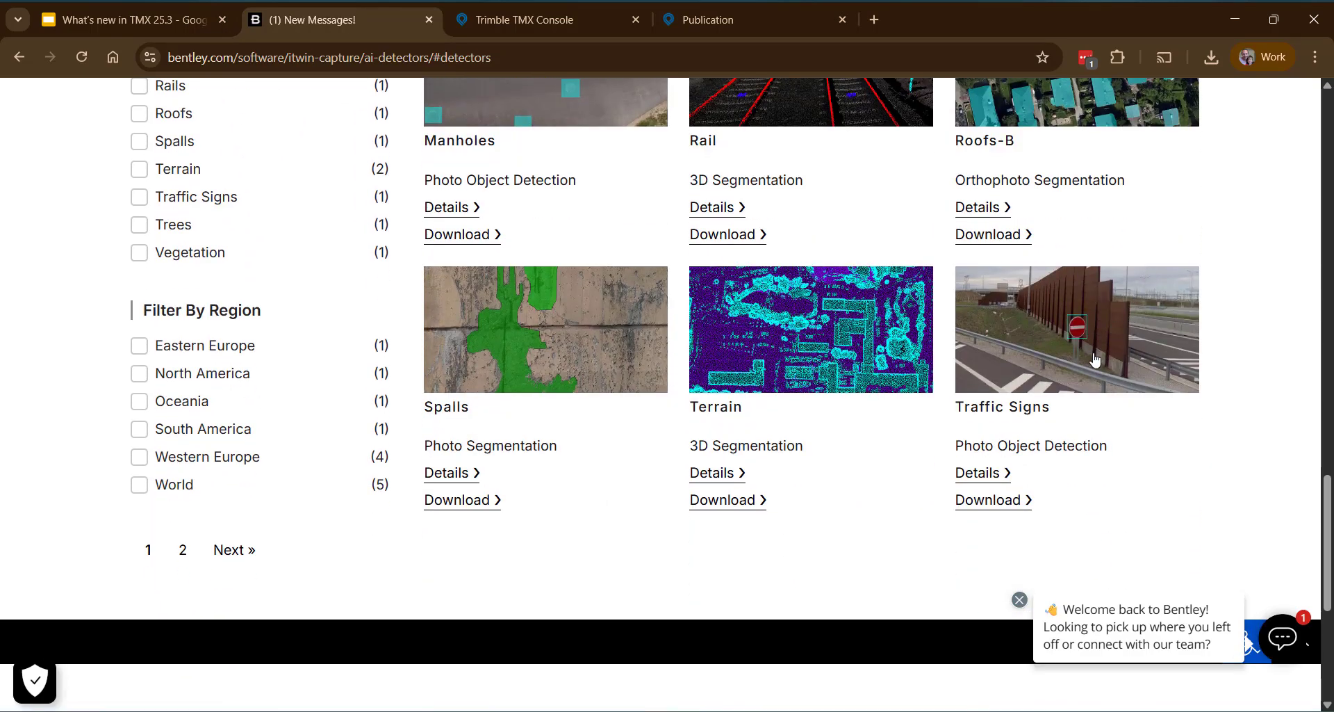
scroll(1100, 357, "up", 8)
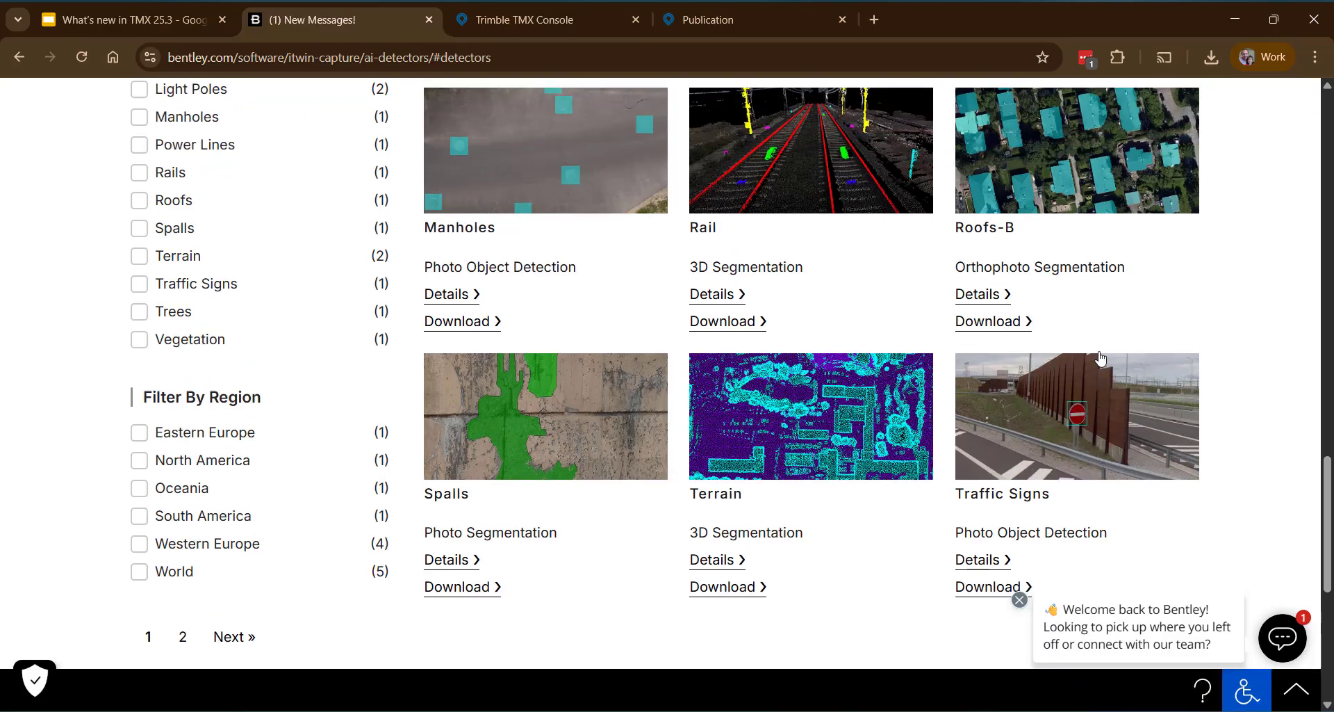
scroll(1105, 377, "up", 6)
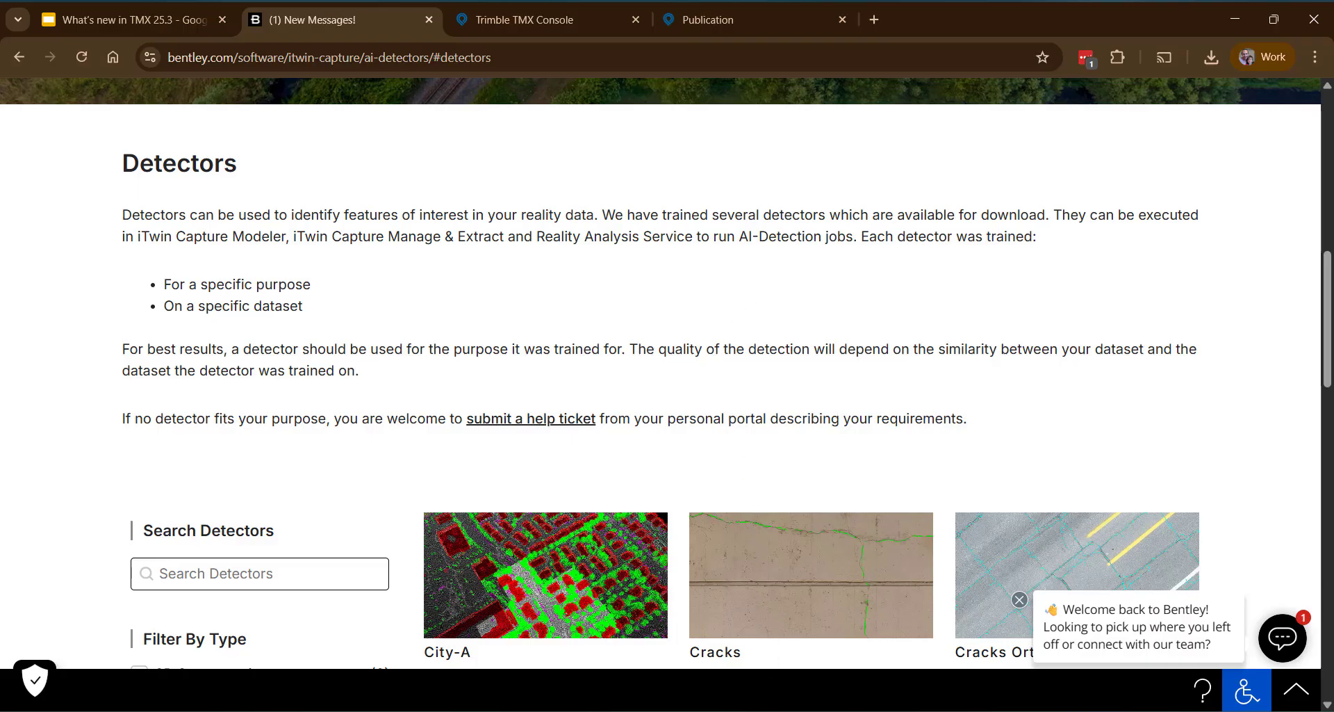
Step: Return to the What's new in TMX 25.3 presentation and advance to the closing Thank You slide
left_click(150, 26)
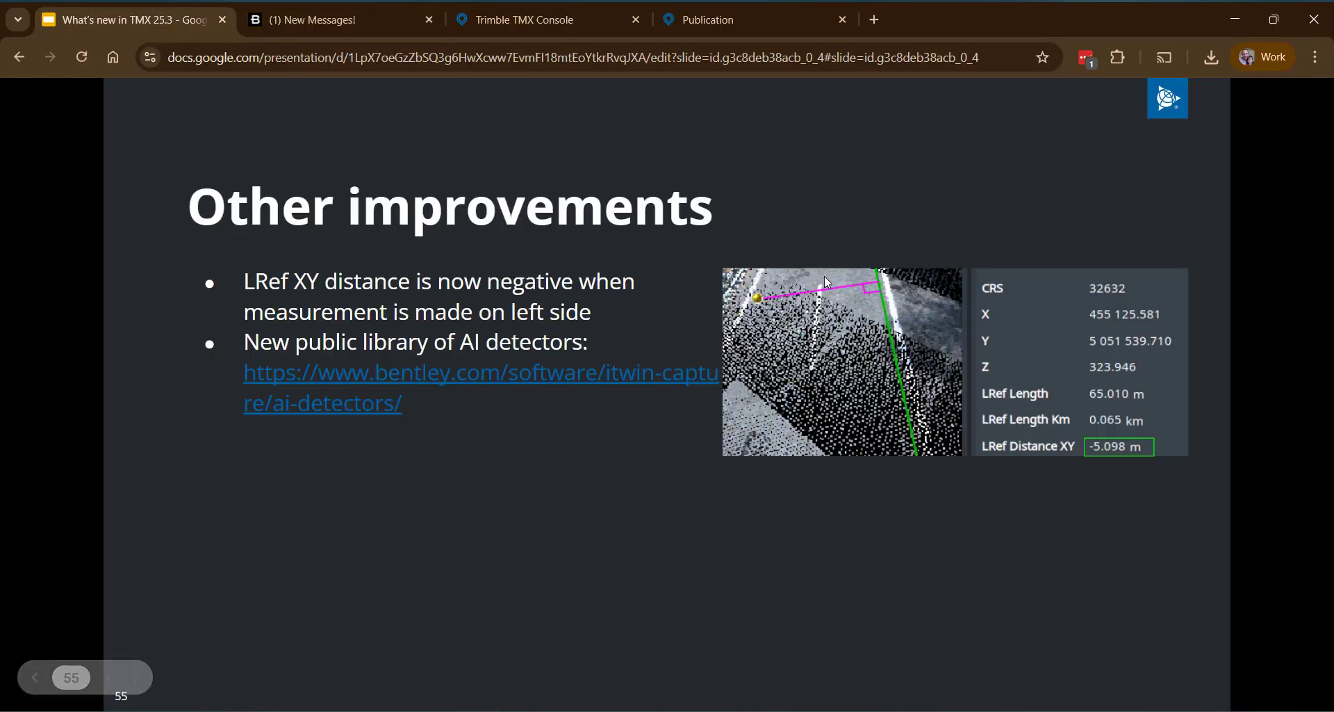
left_click(825, 276)
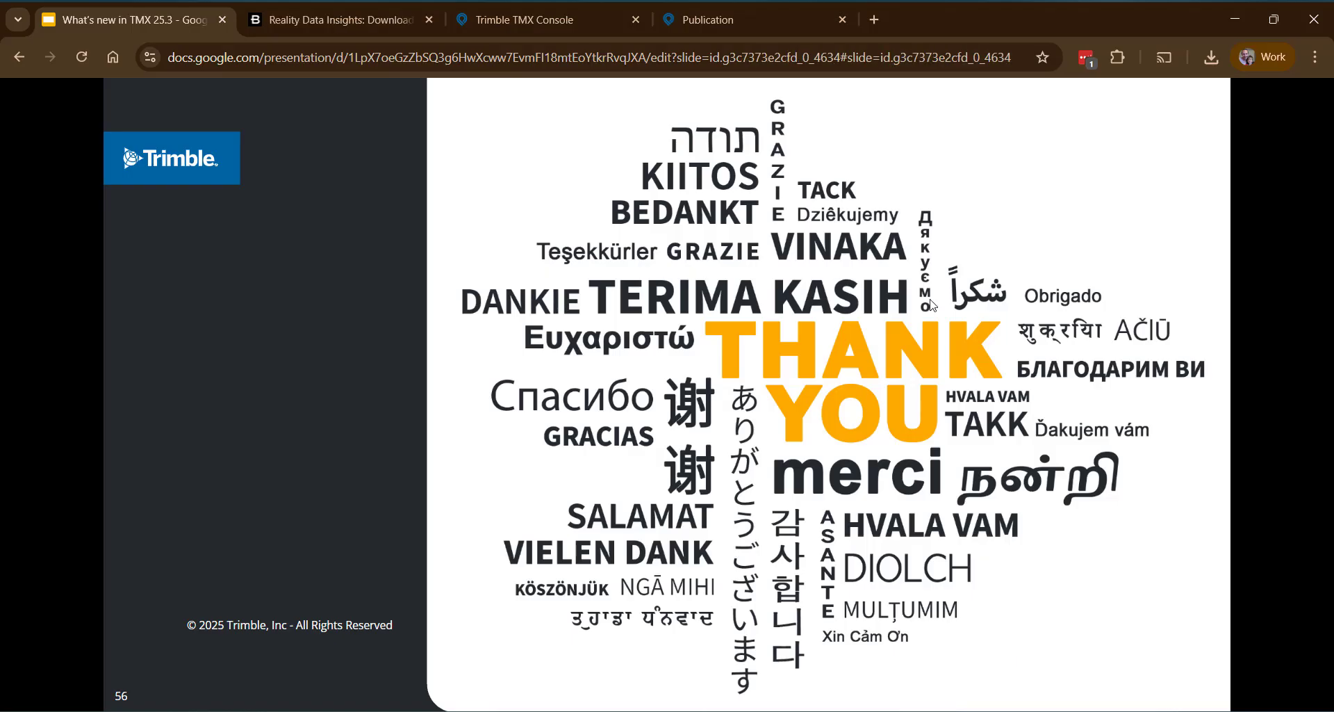